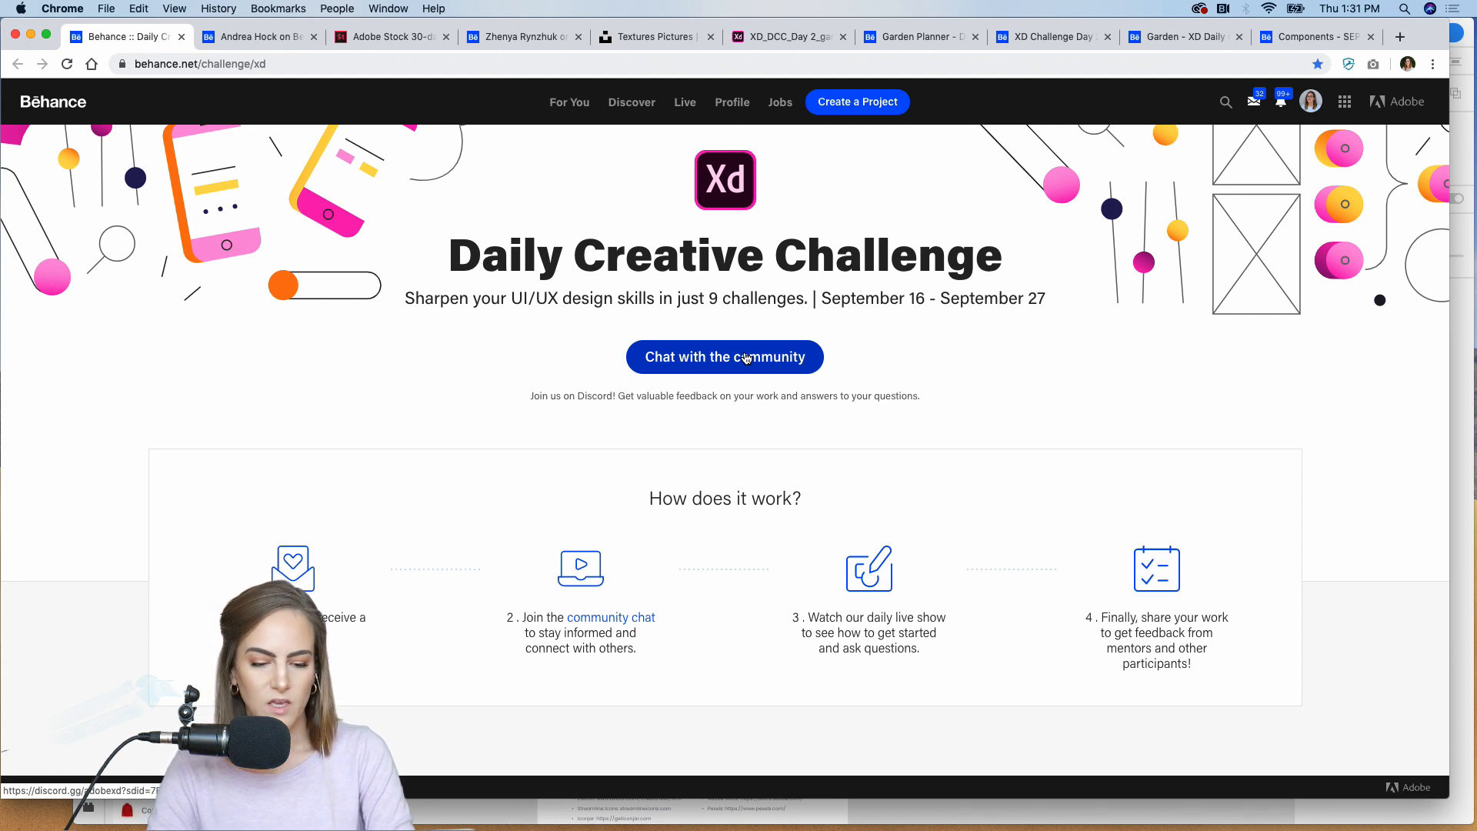
Step: Look over the challenge page, switch to Discord, and move and enlarge its window over the browser
scroll(363, 561, "down", 4)
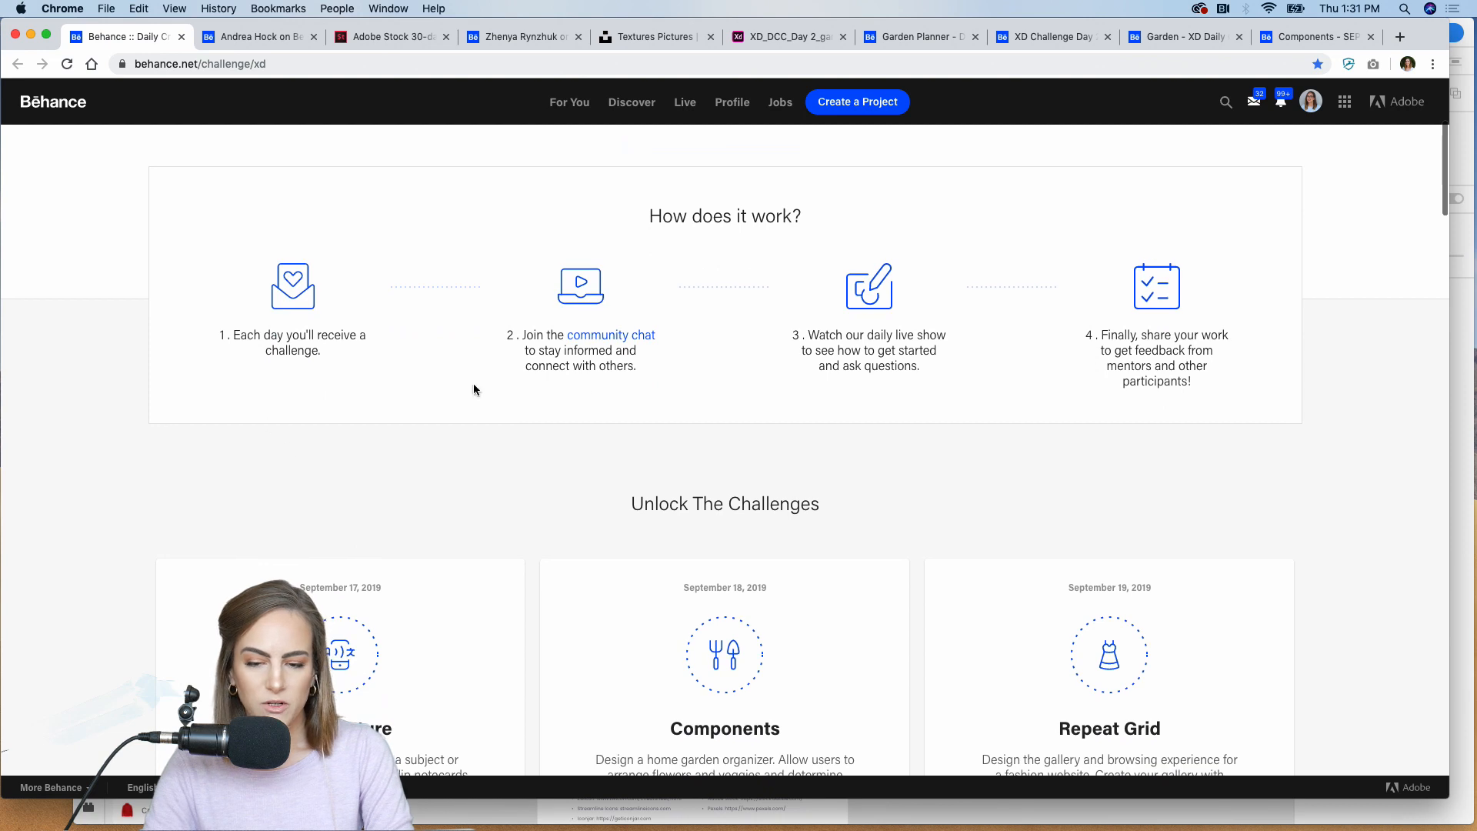
scroll(629, 383, "down", 1)
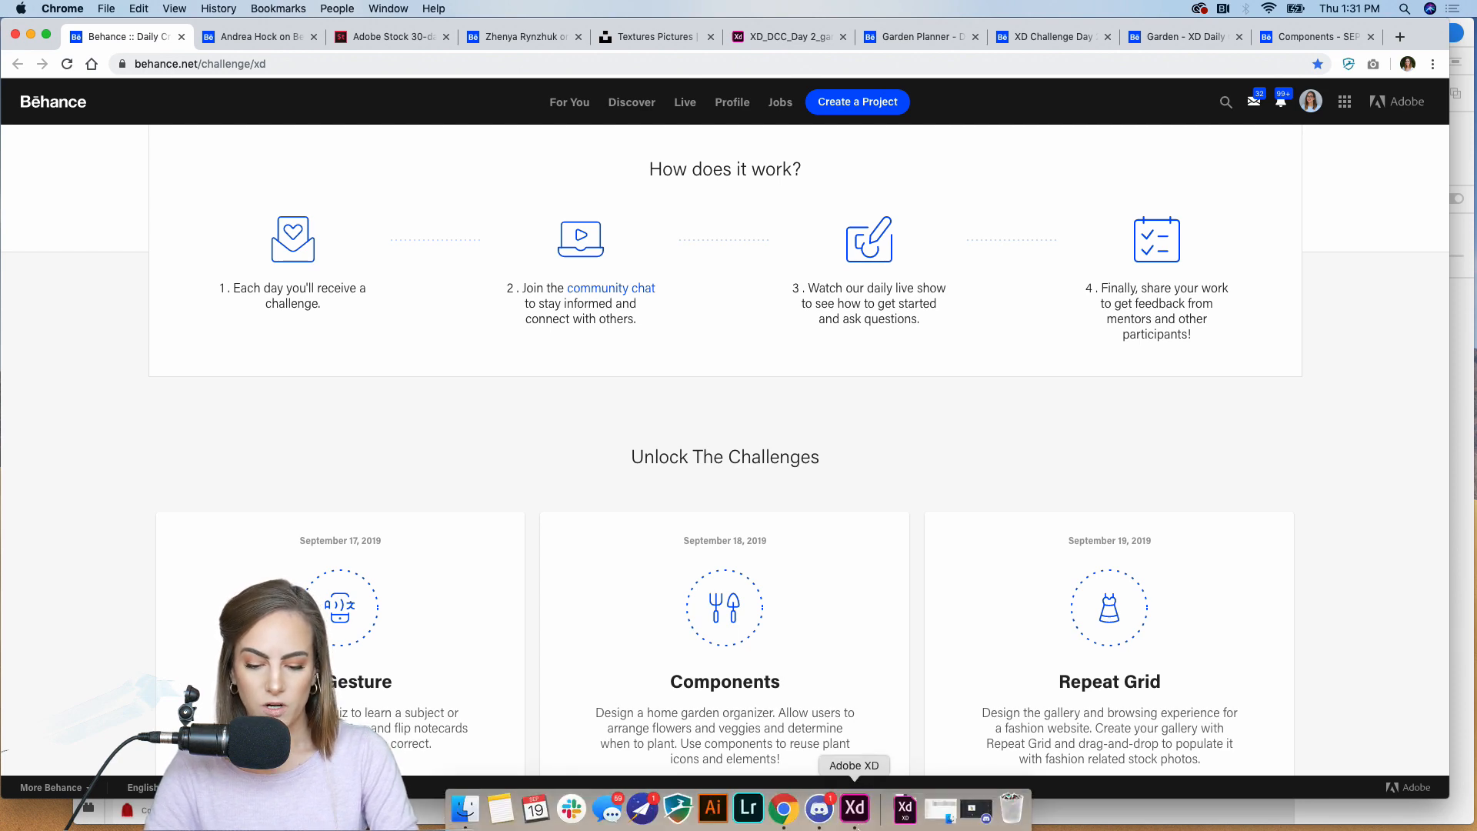
left_click(830, 827)
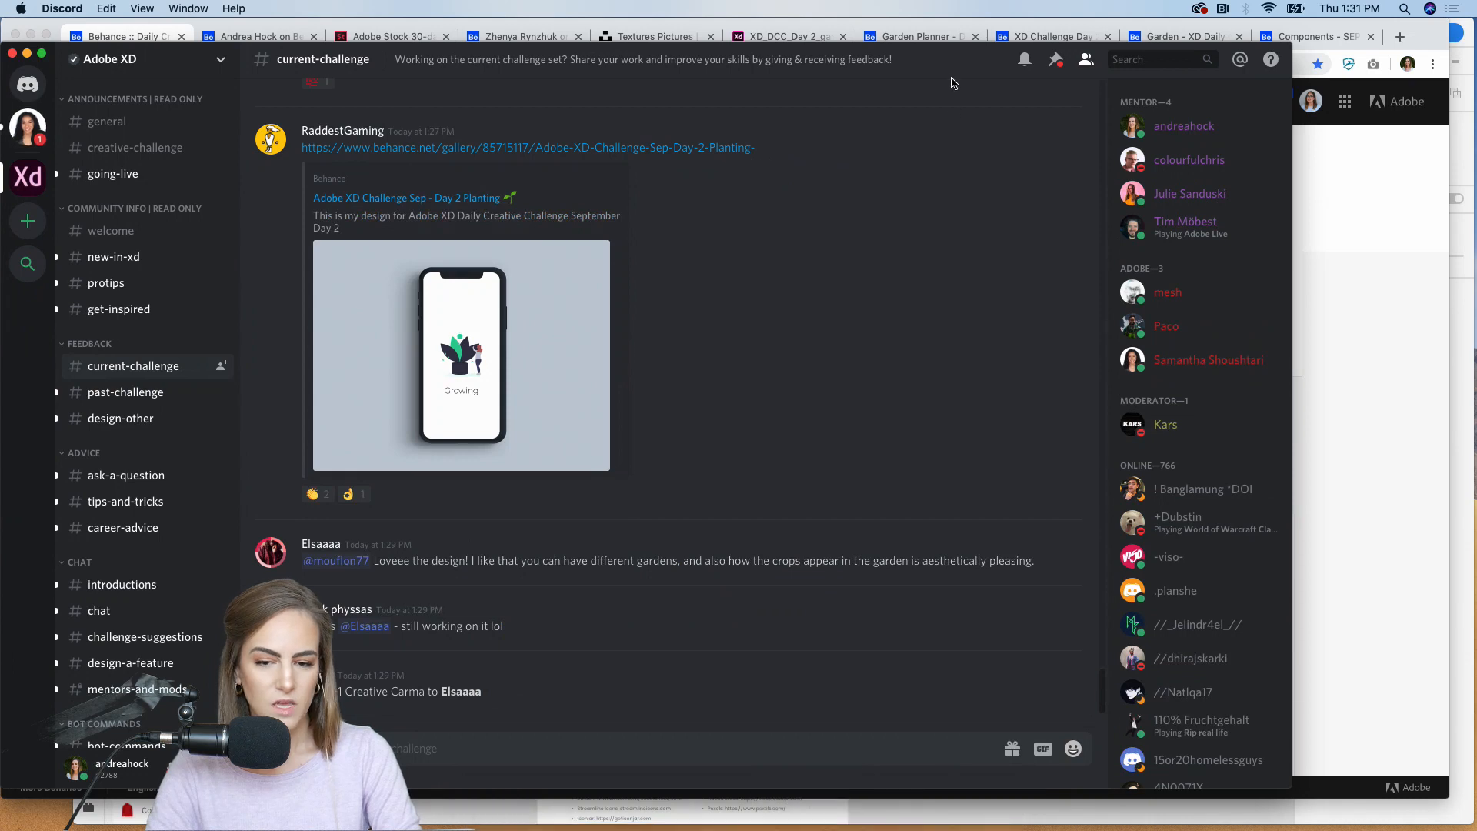
left_click_drag(940, 72, 940, 26)
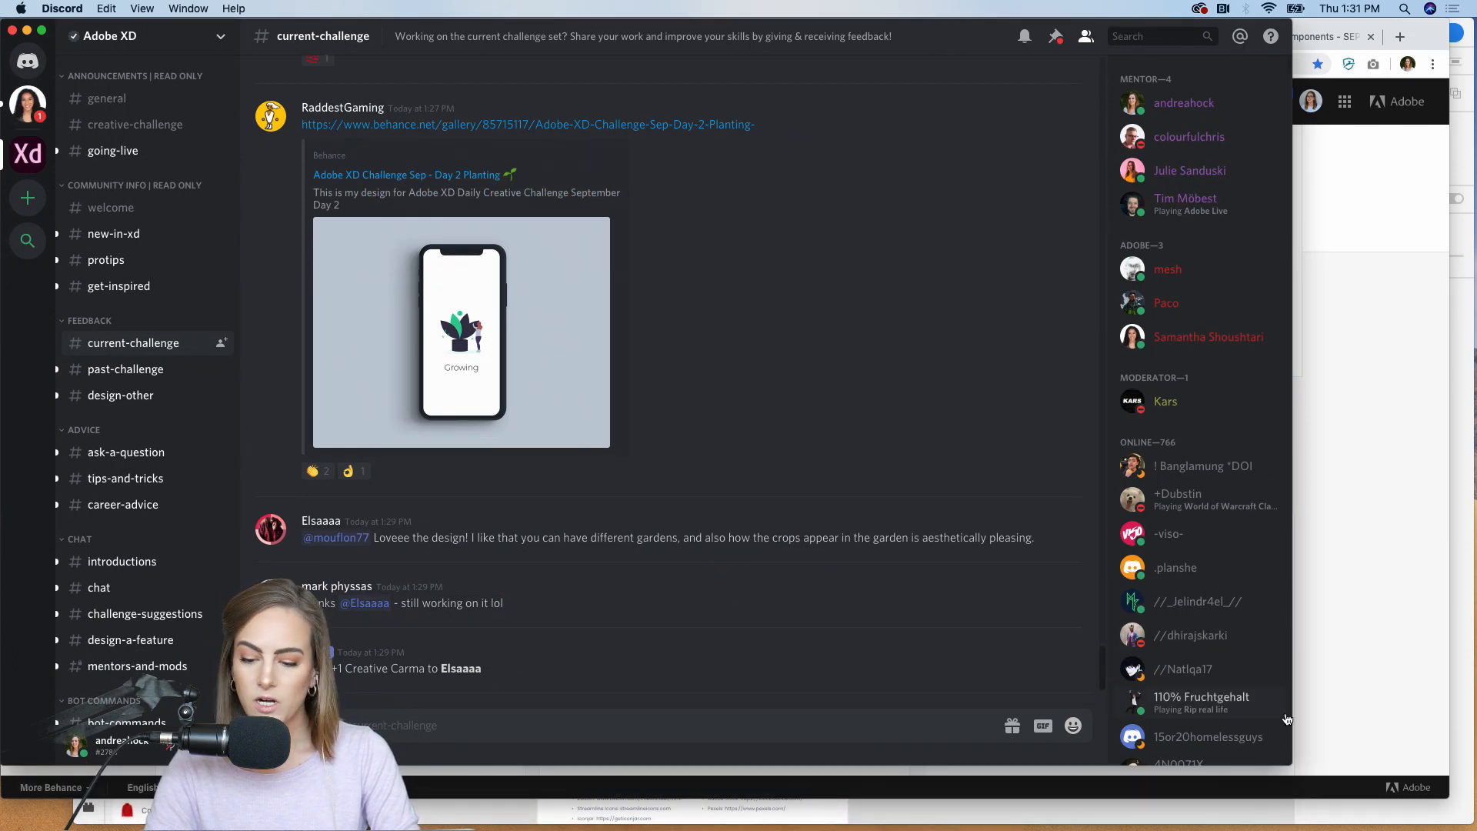
left_click_drag(1293, 760, 1377, 777)
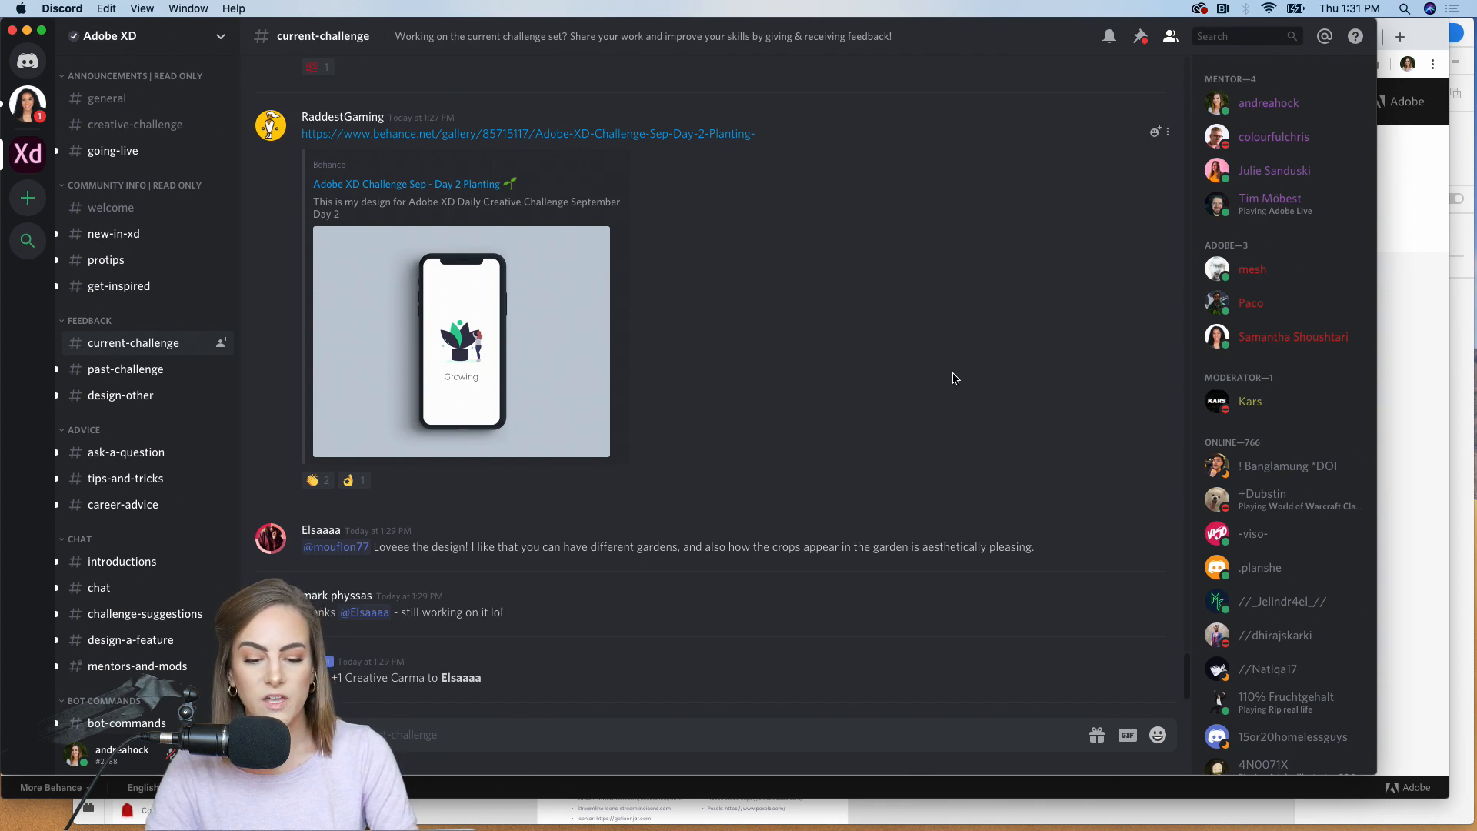
Step: Browse the Day 2 garden designs and feedback messages posted in the current-challenge channel
scroll(954, 378, "up", 10)
scroll(954, 379, "up", 5)
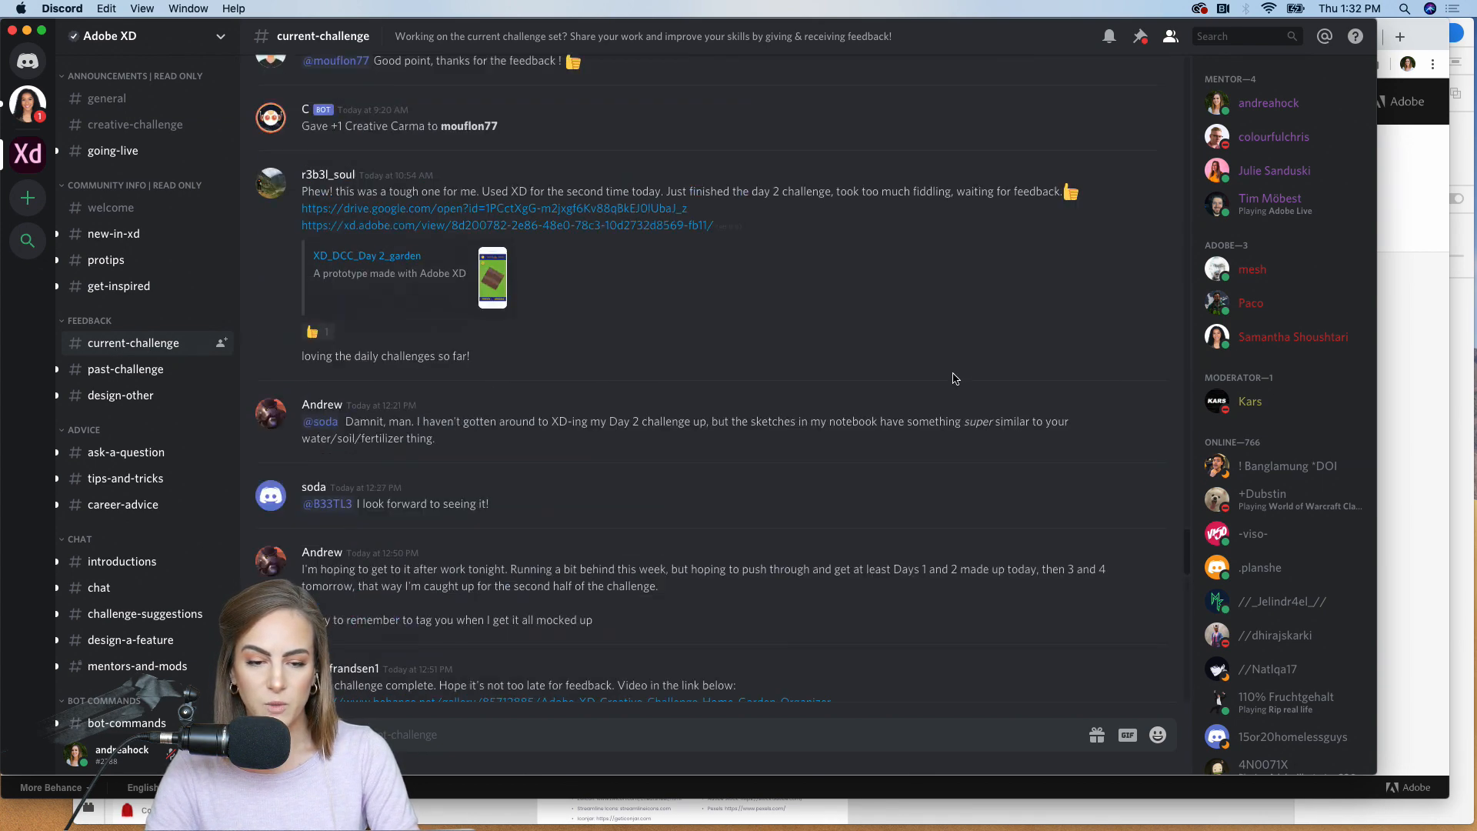
scroll(954, 379, "down", 8)
scroll(954, 378, "down", 3)
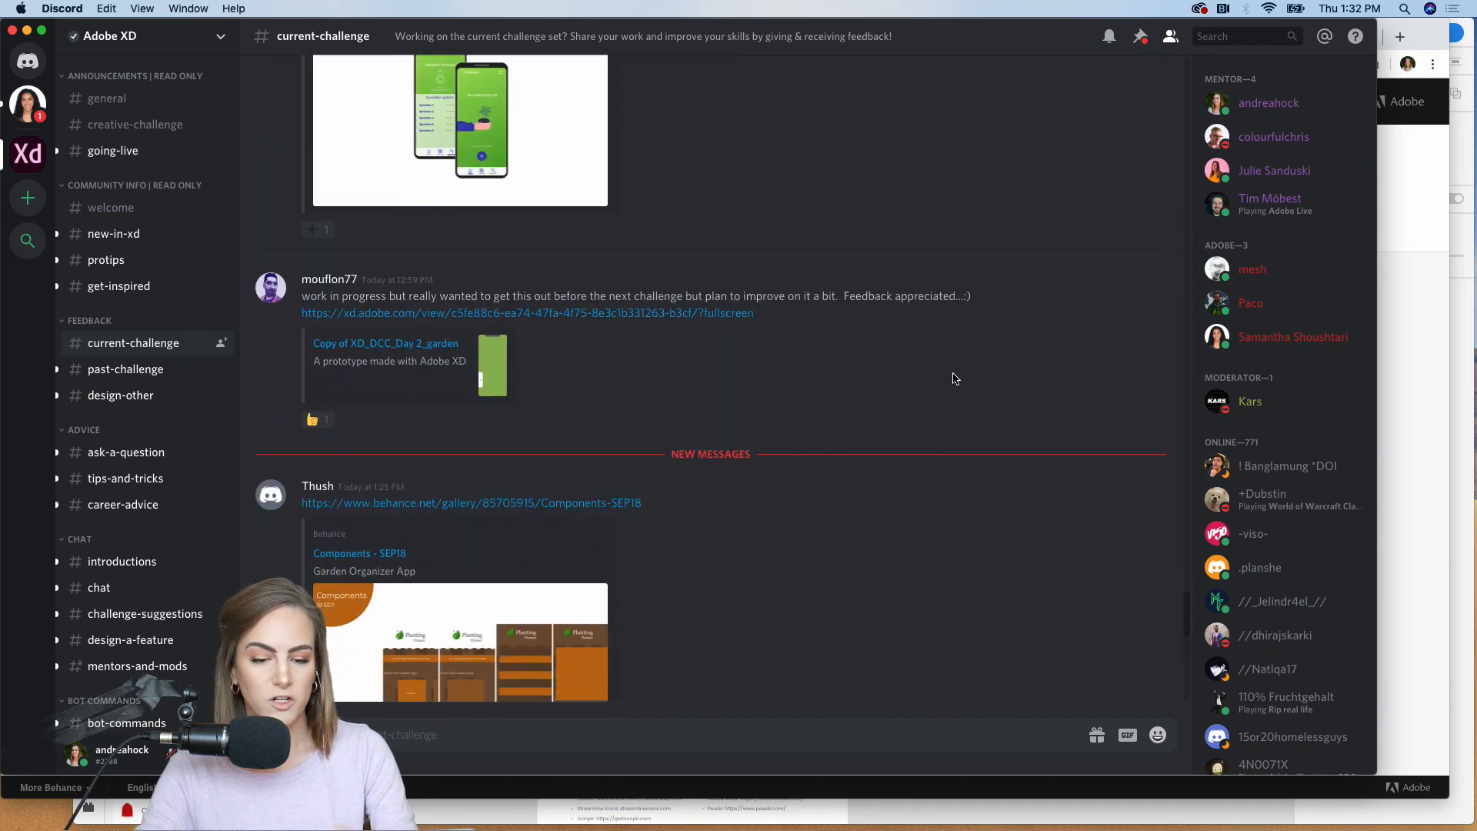
scroll(954, 379, "down", 4)
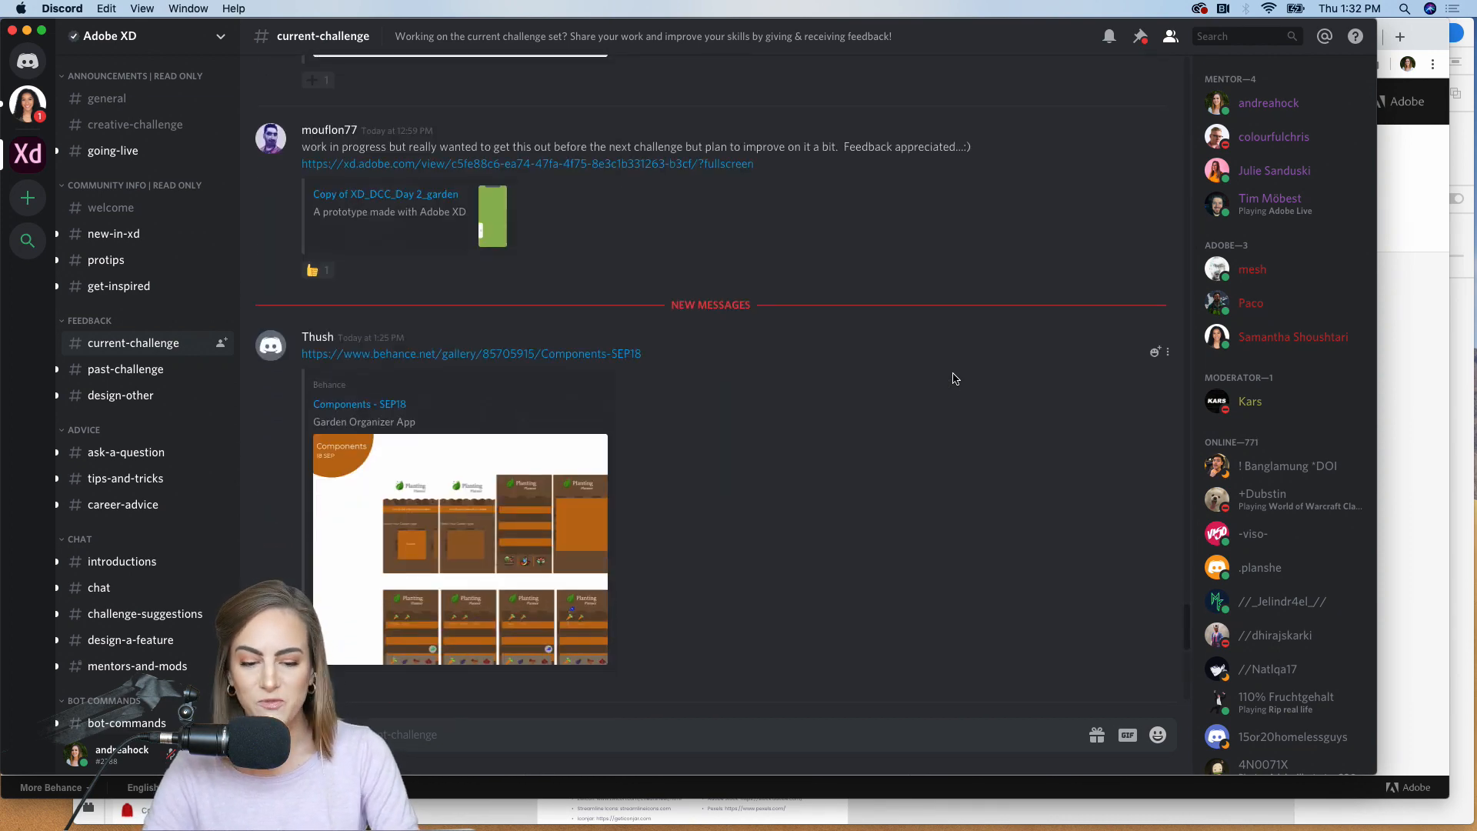
Step: Switch to Chrome and view the open Behance garden projects, ending on Garden - XD Daily Challenge
left_click(1422, 197)
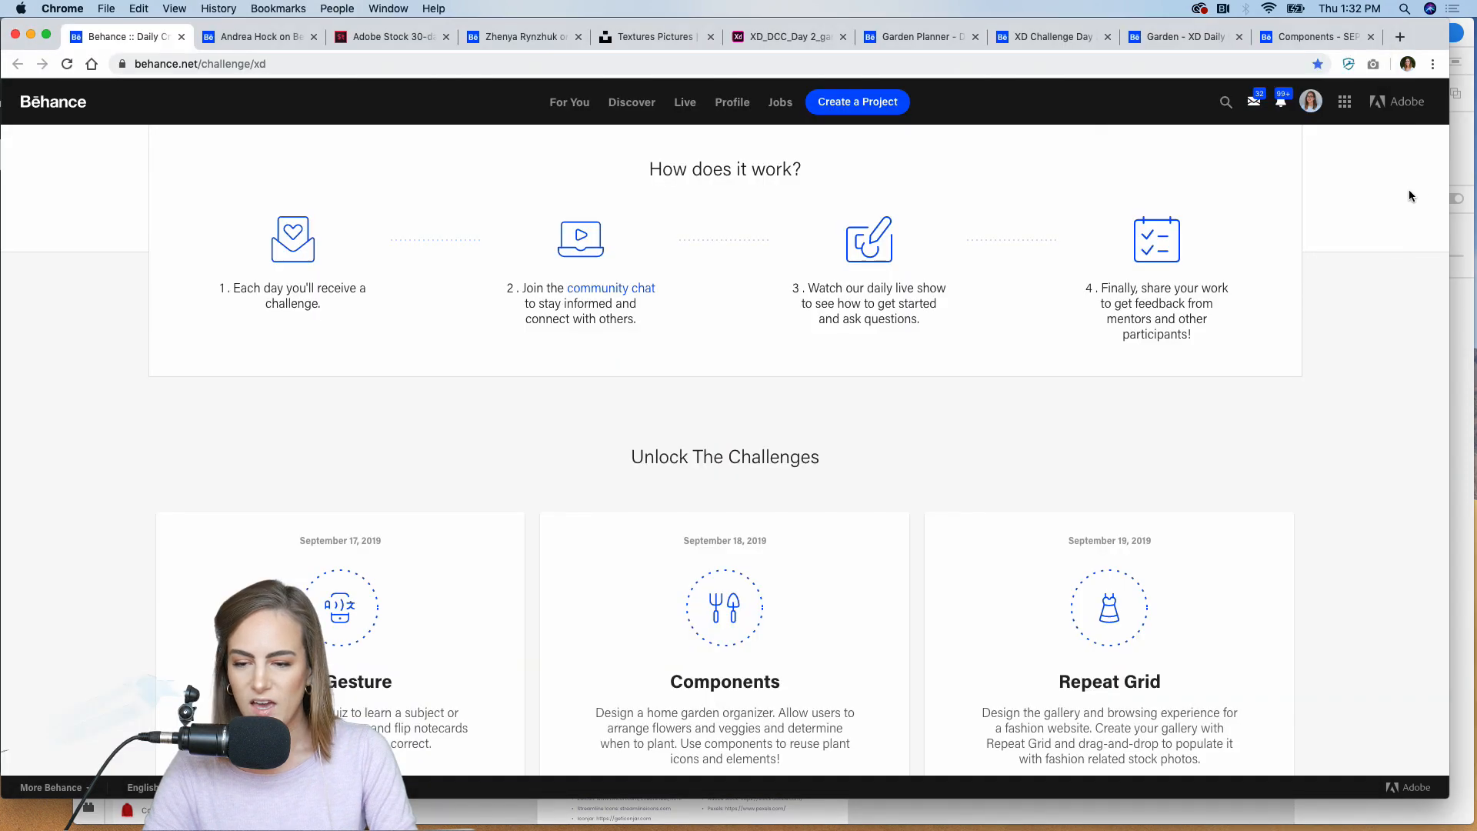
left_click(911, 37)
left_click(1048, 37)
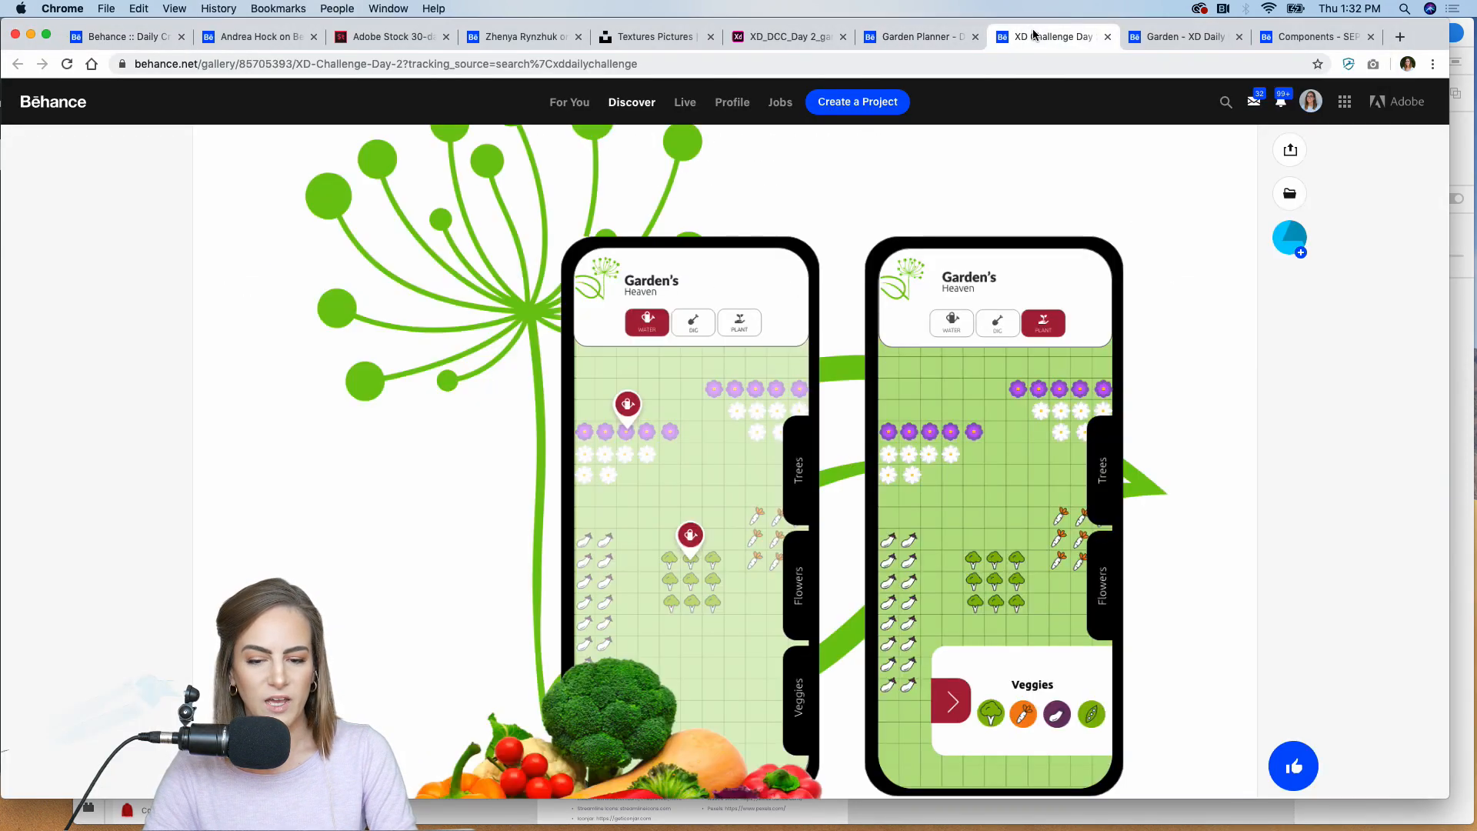
left_click(1163, 42)
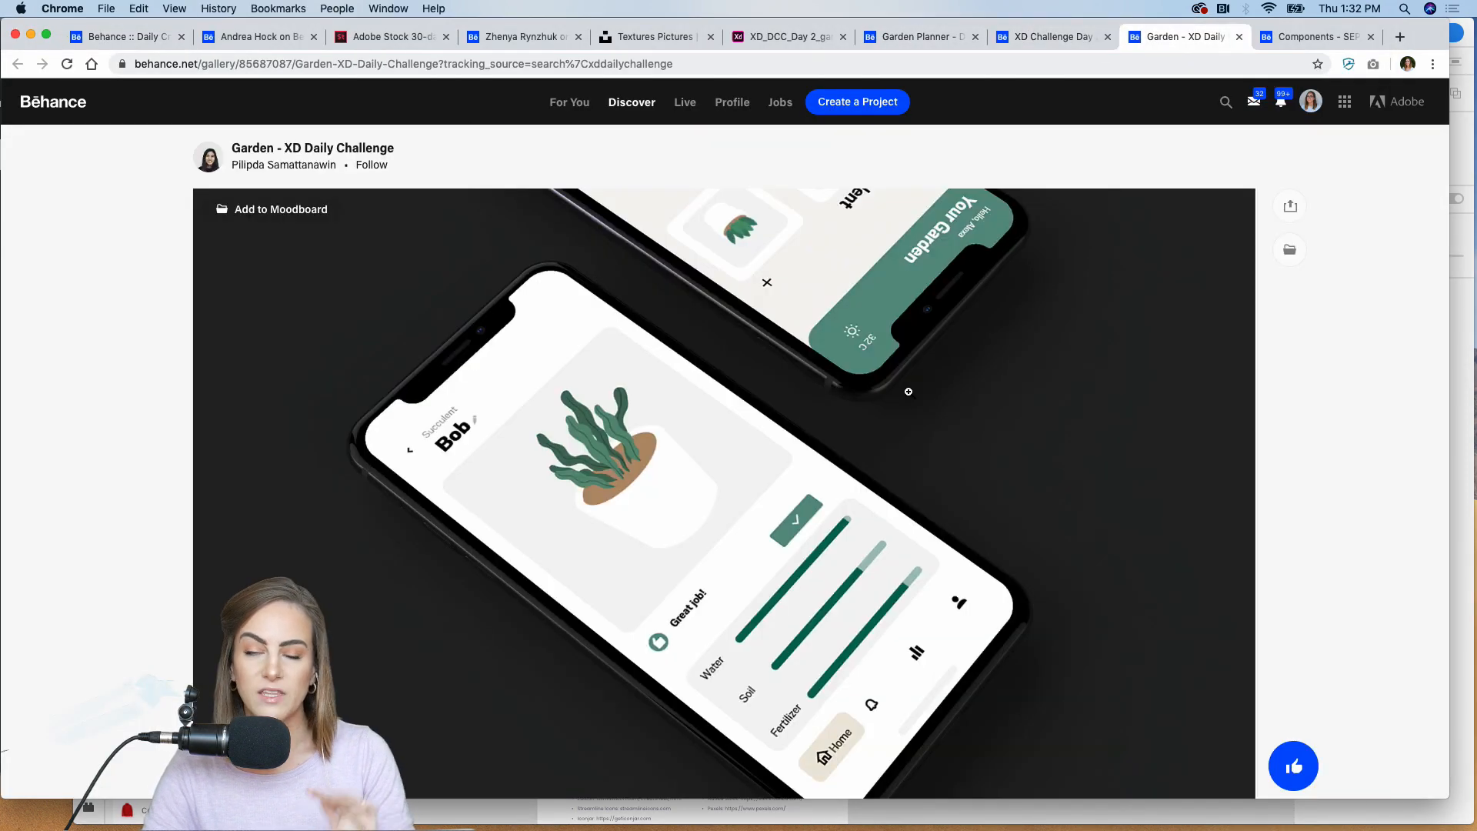
Step: Switch to Discord, view the Challenge #3 announcement in the creative-challenge channel, and close the Discord window
left_click(827, 817)
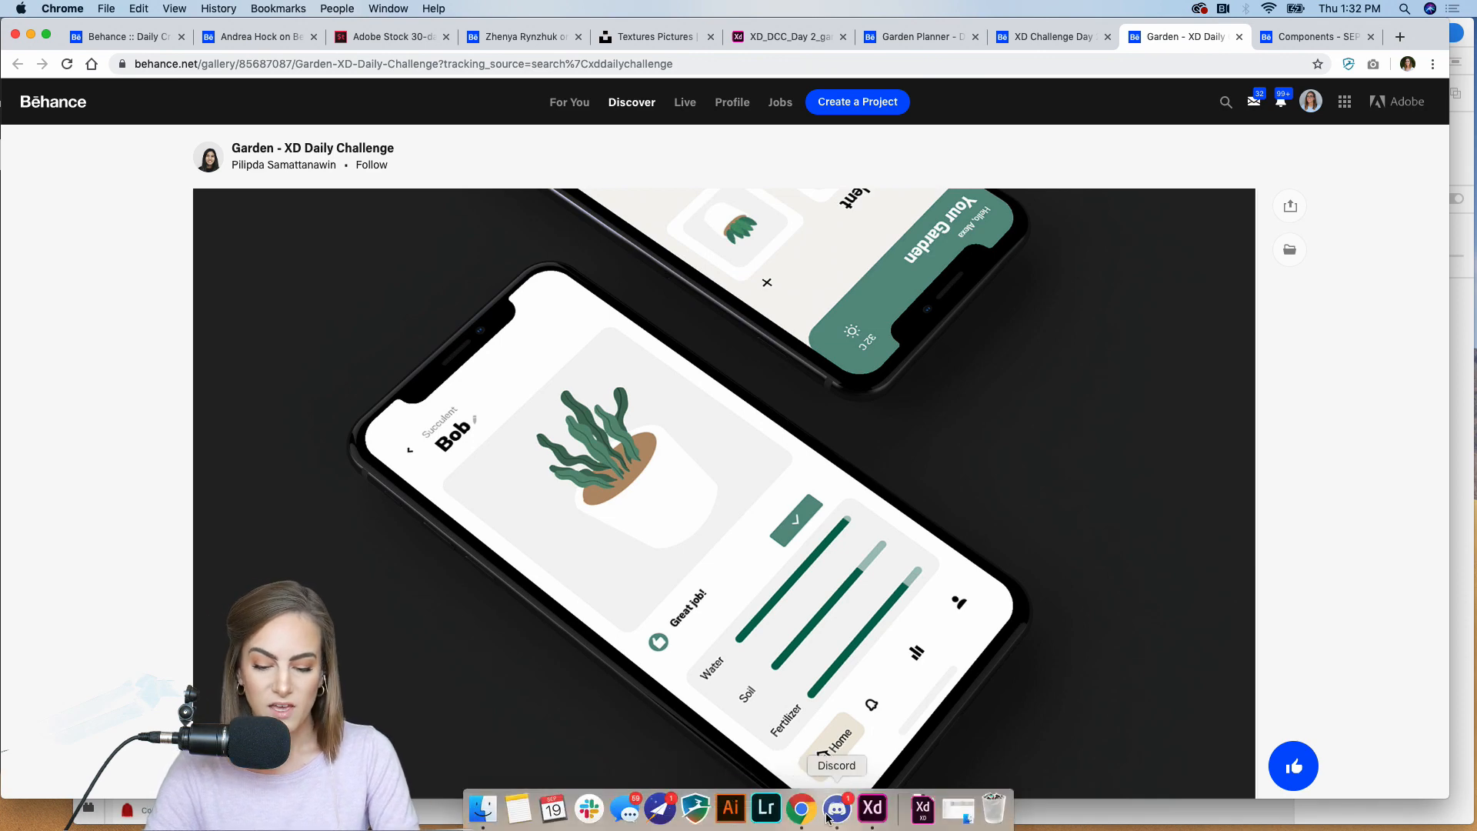
scroll(827, 581, "up", 2)
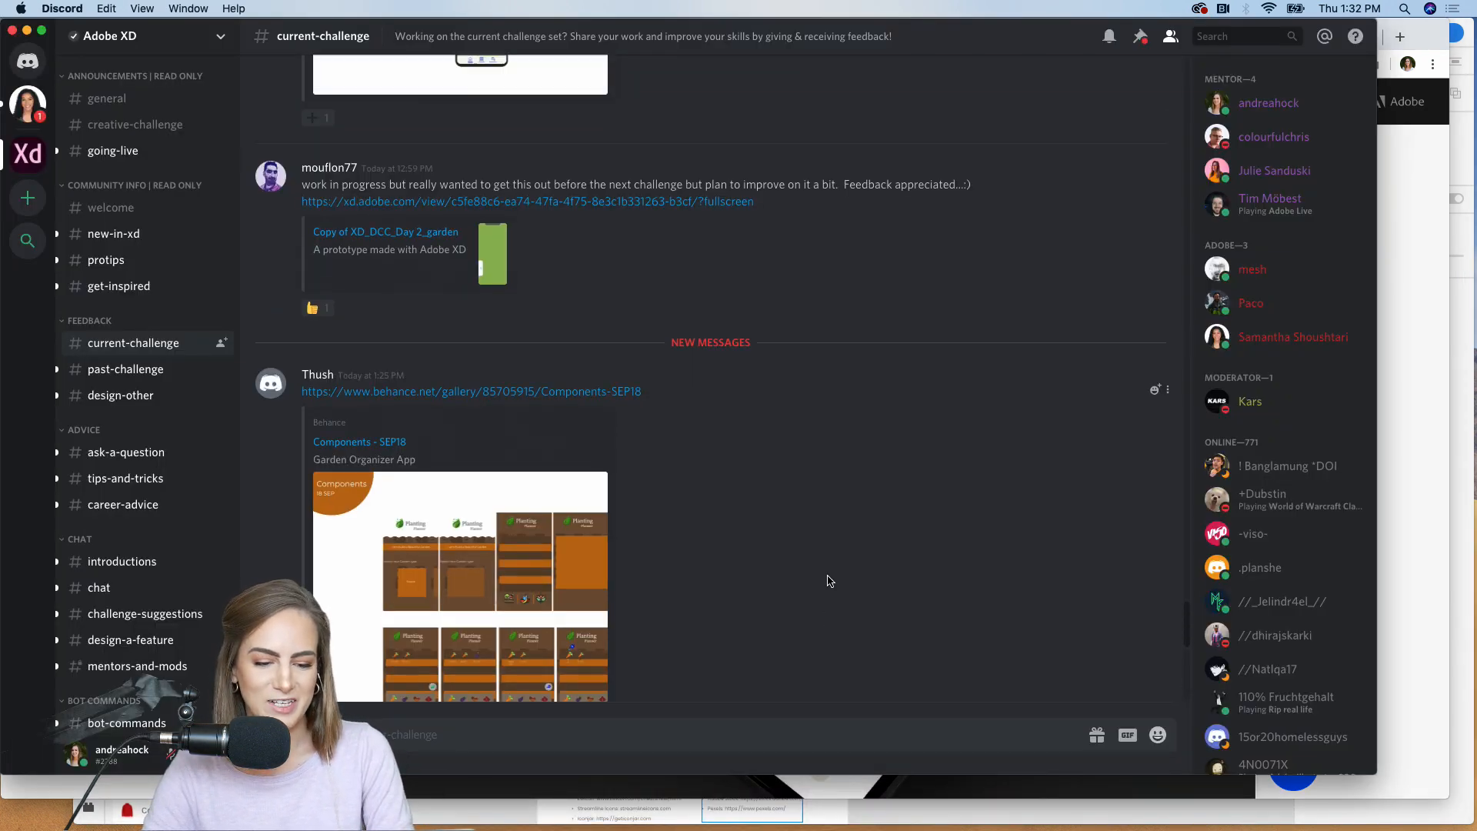
left_click(134, 131)
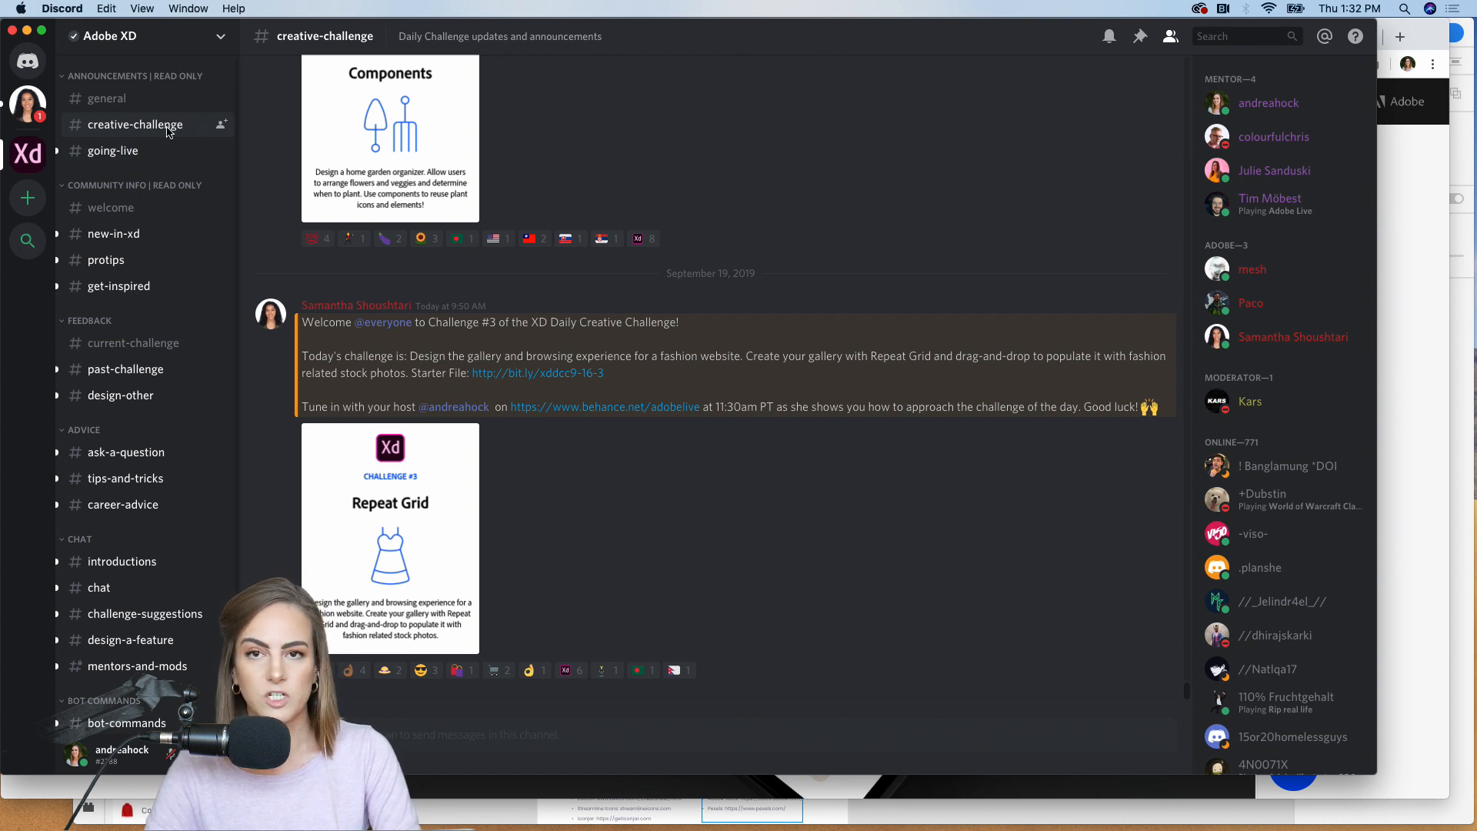
left_click(27, 30)
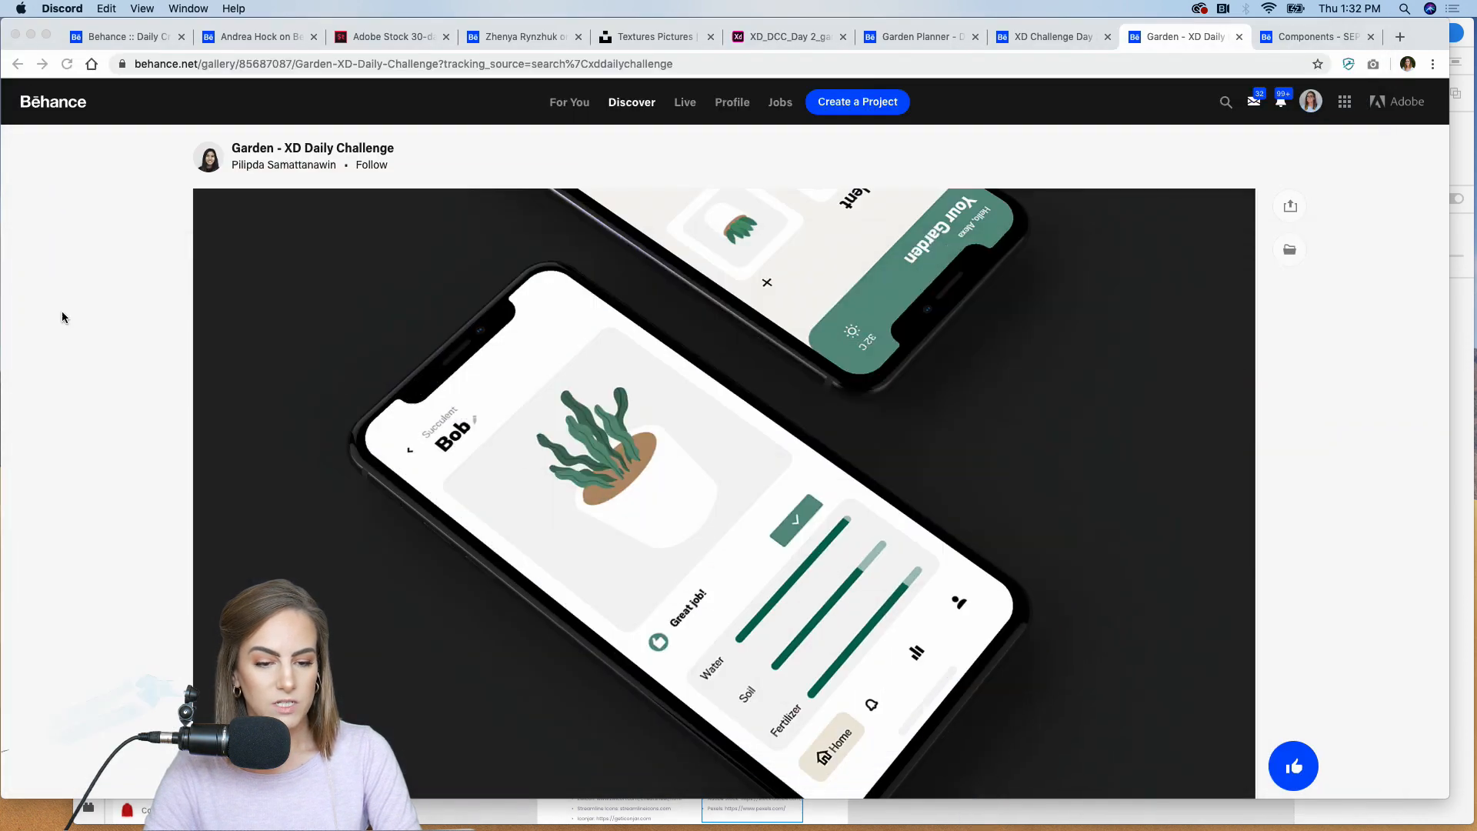
Step: Return to the Behance Daily Creative Challenge page and open the starter file link for the Repeat Grid challenge
left_click(116, 40)
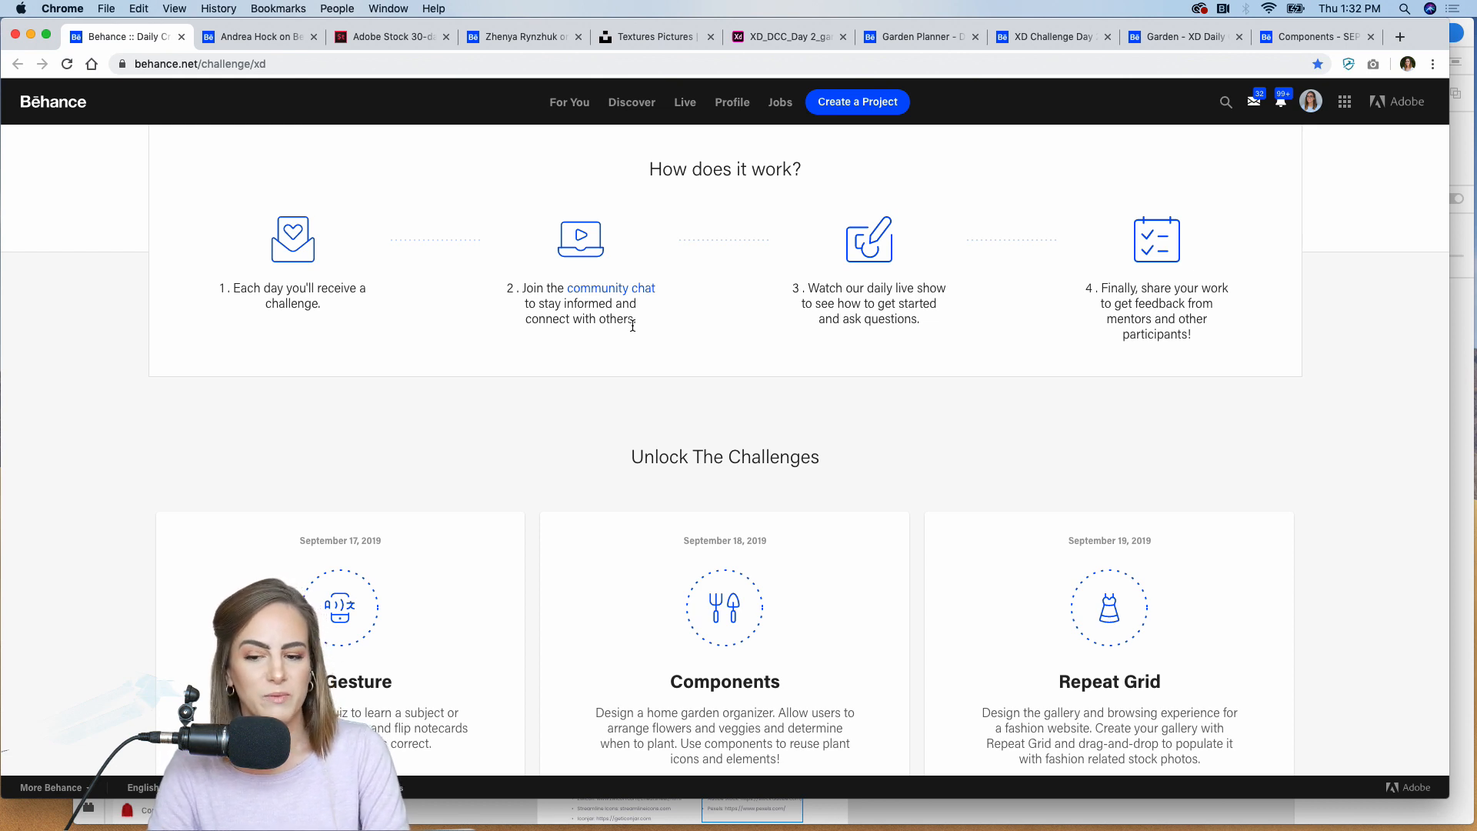
scroll(1008, 439, "down", 3)
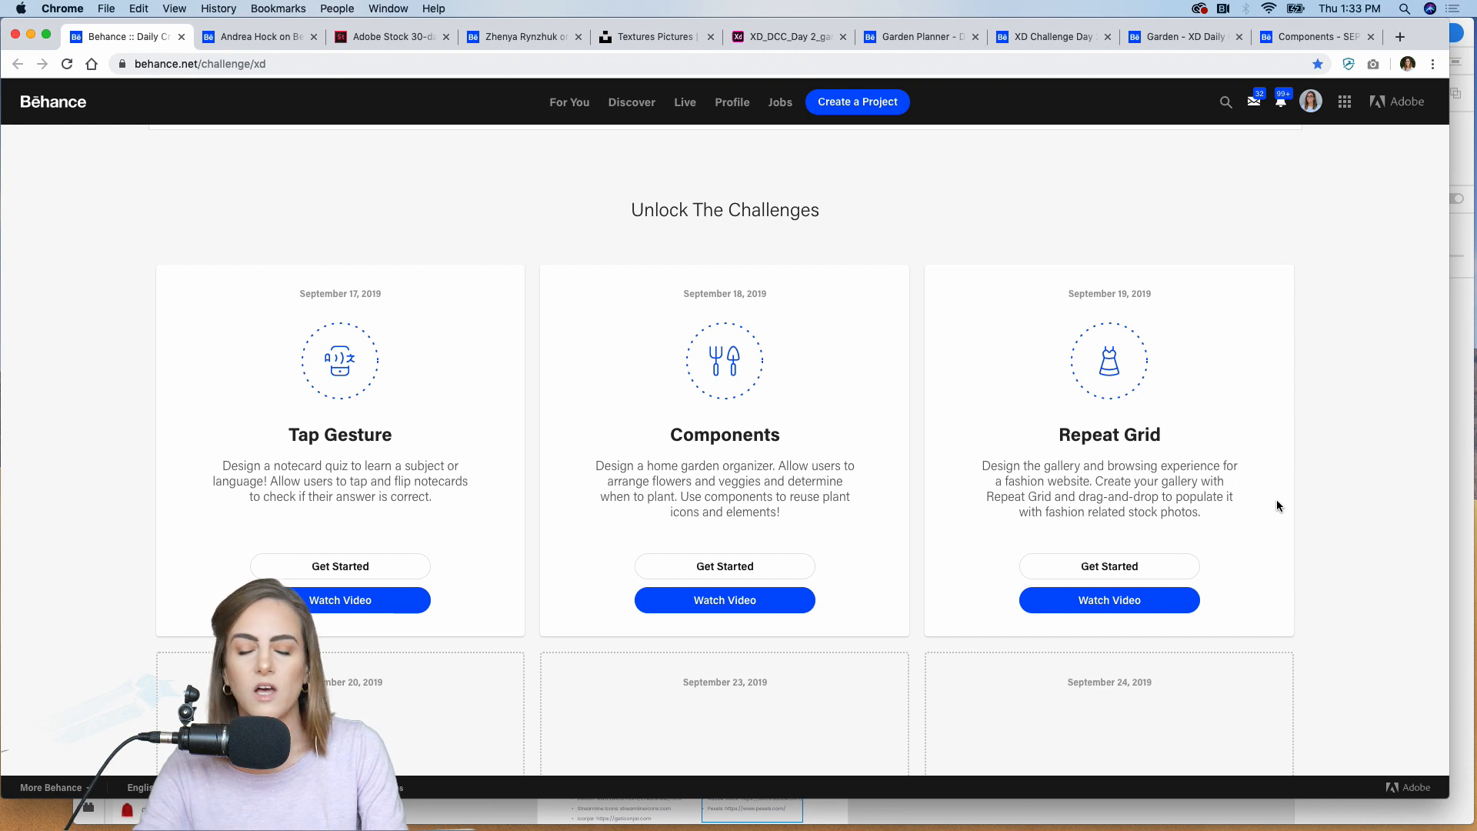
scroll(1277, 500, "down", 2)
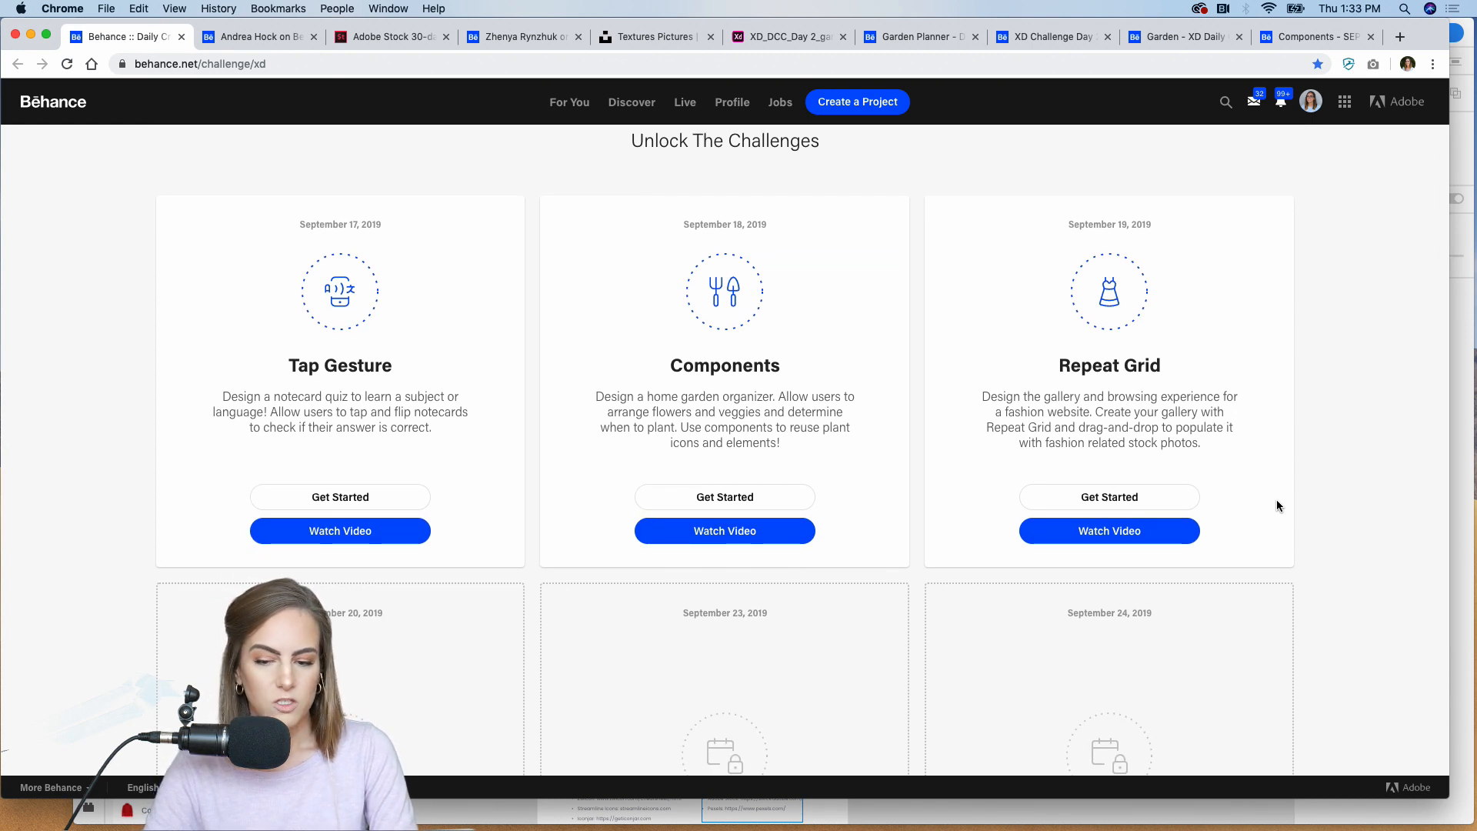
left_click(1102, 497)
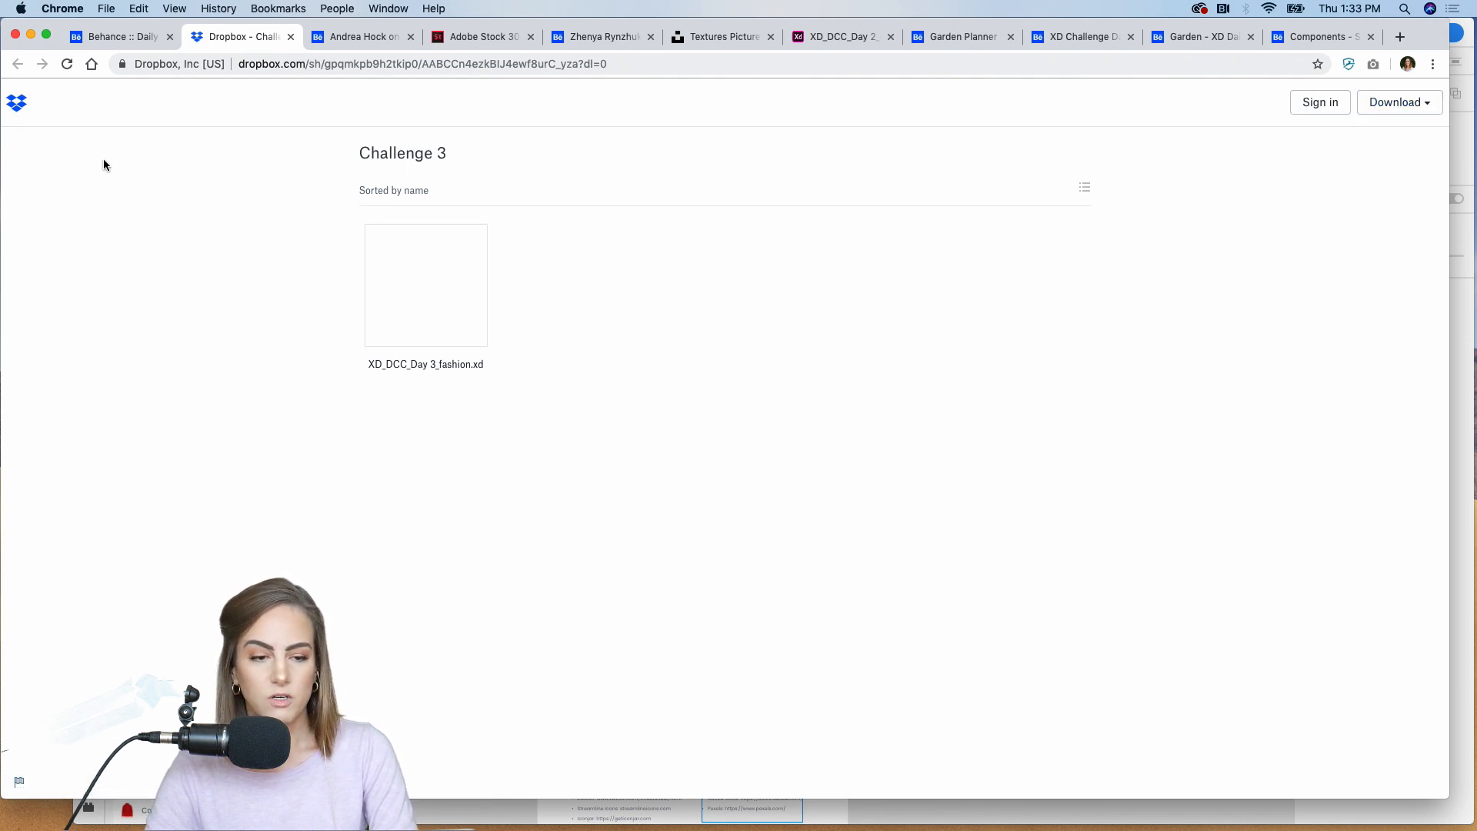
Step: Go back to the challenge page, switch to Adobe XD with XD_DCC_Day 3_fashion, and widen its window across the screen
left_click(115, 36)
mouse_move(721, 829)
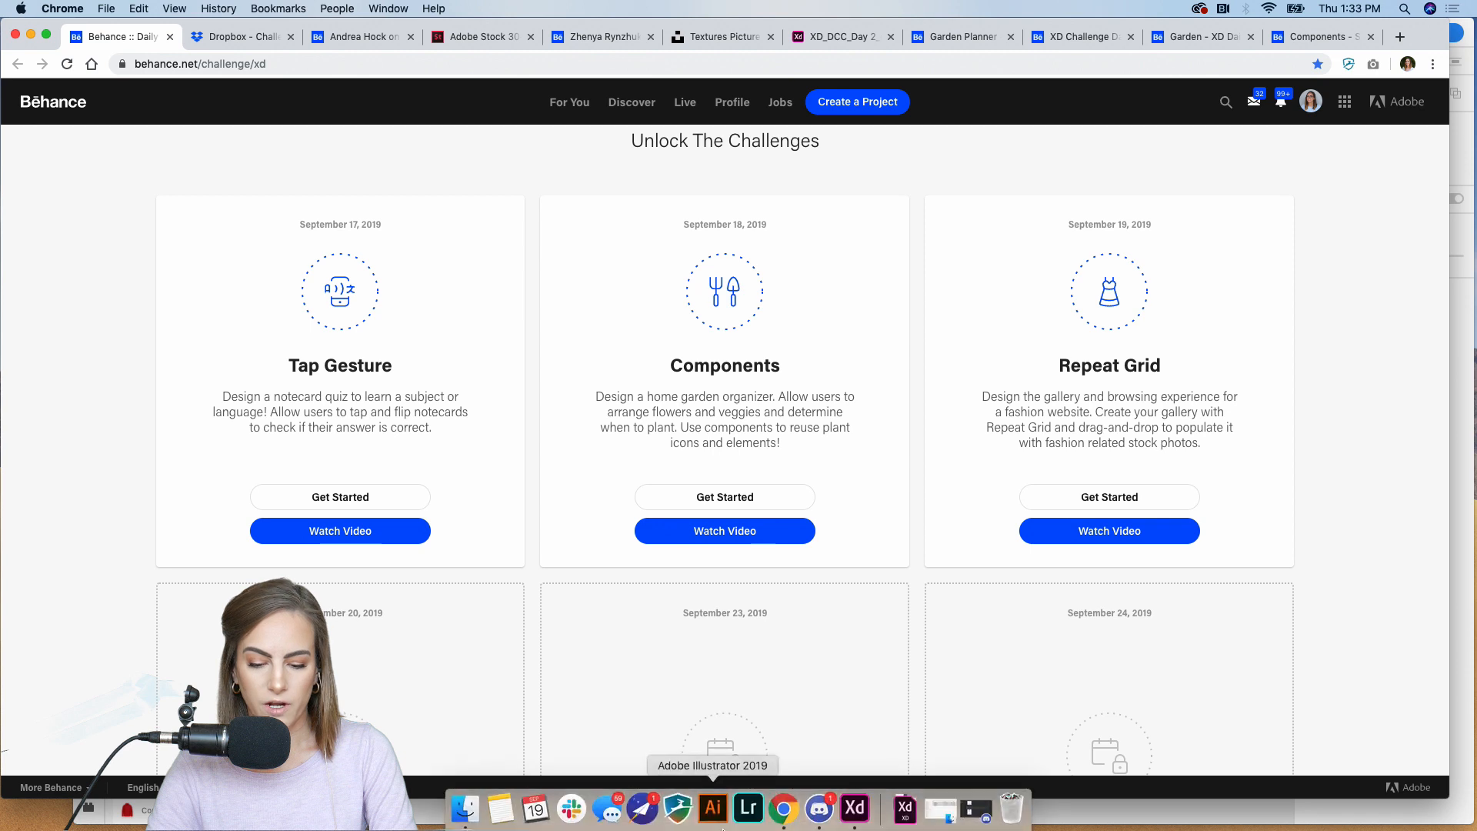
left_click(855, 808)
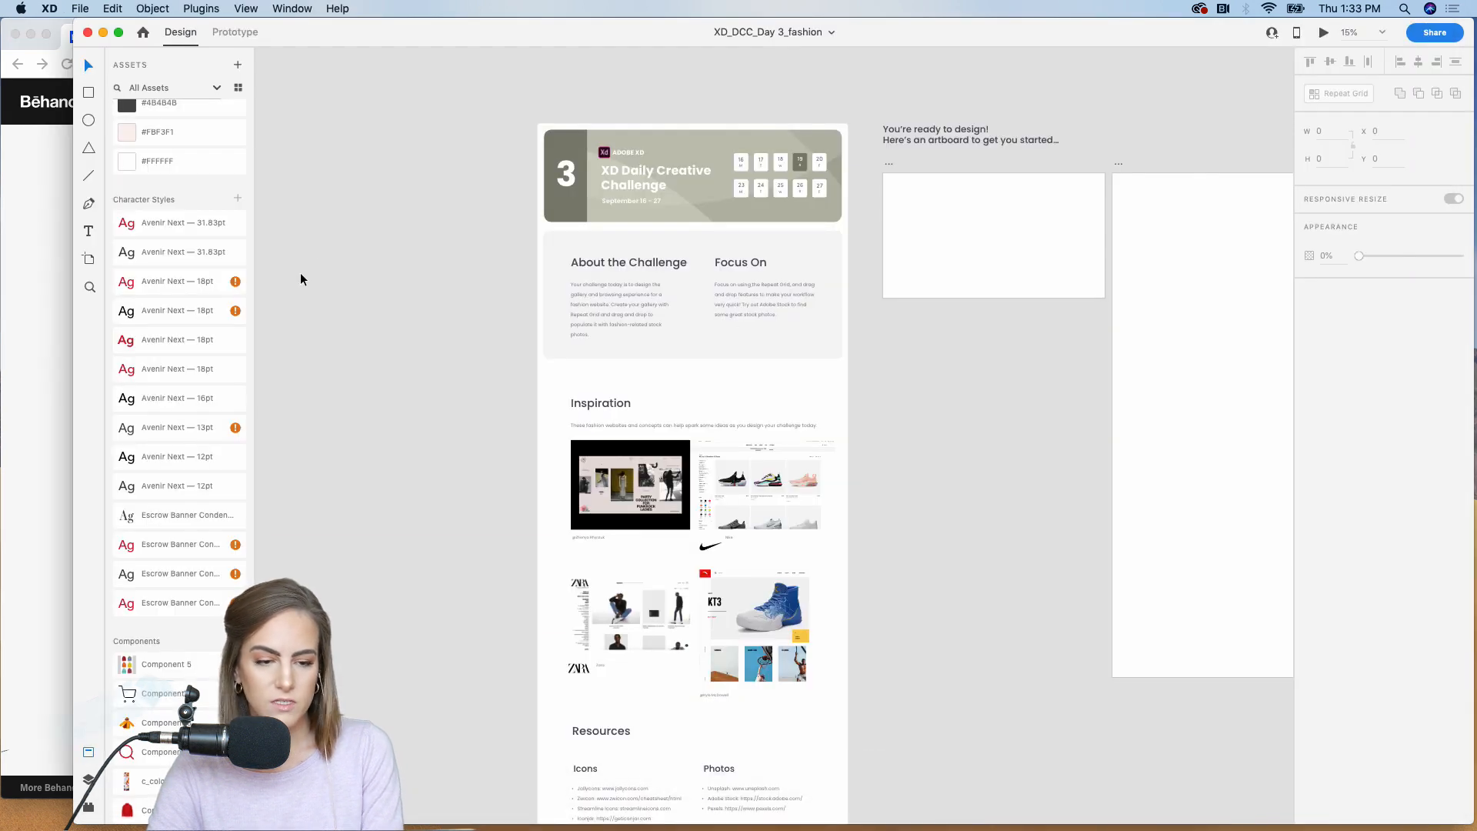
left_click_drag(74, 518, 6, 518)
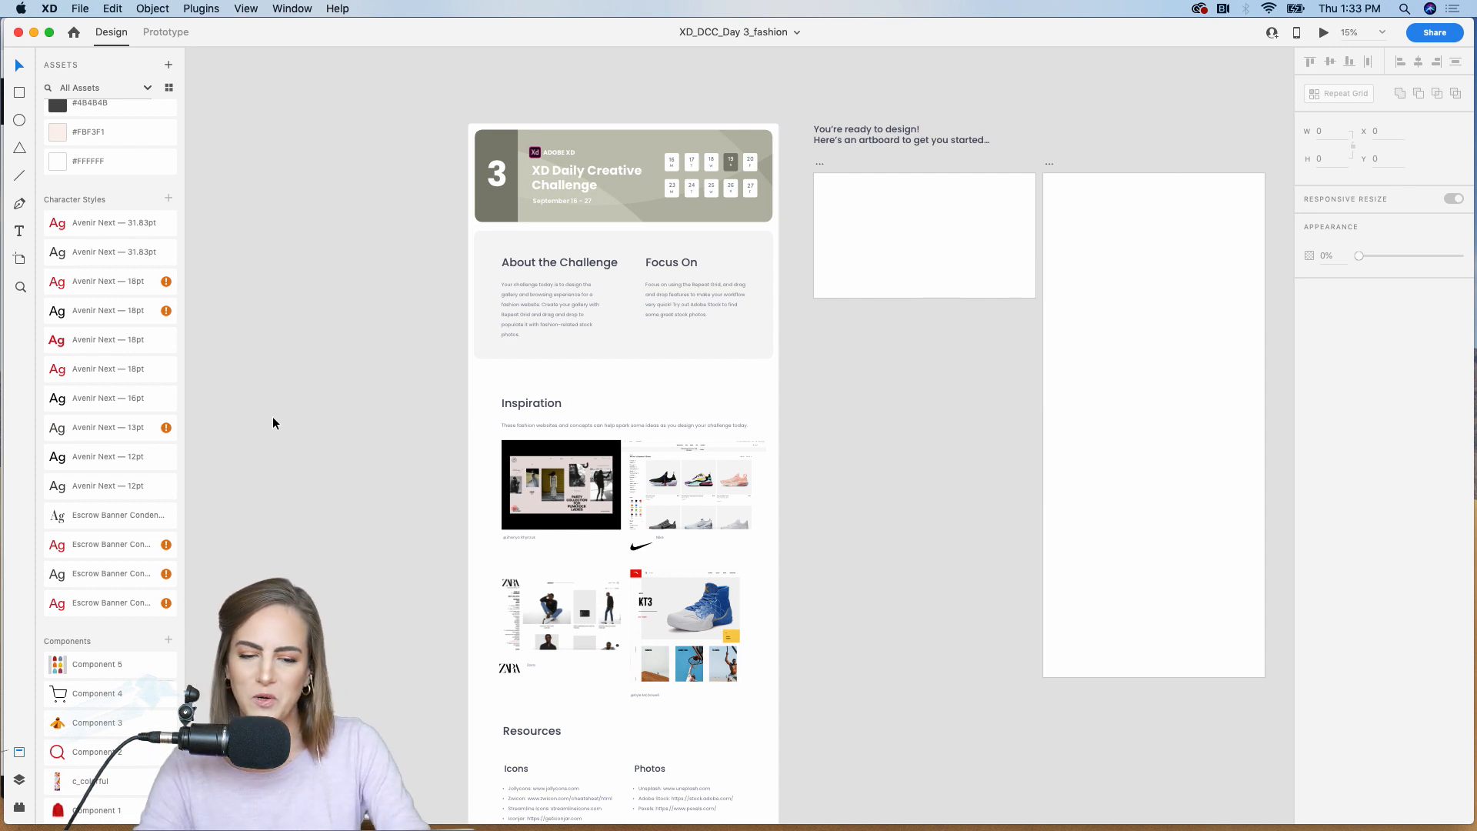
Step: Examine the Day 3 starter artboard's challenge description, inspiration images, resource lists, and feedback and posting instructions
scroll(273, 417, "down", 5)
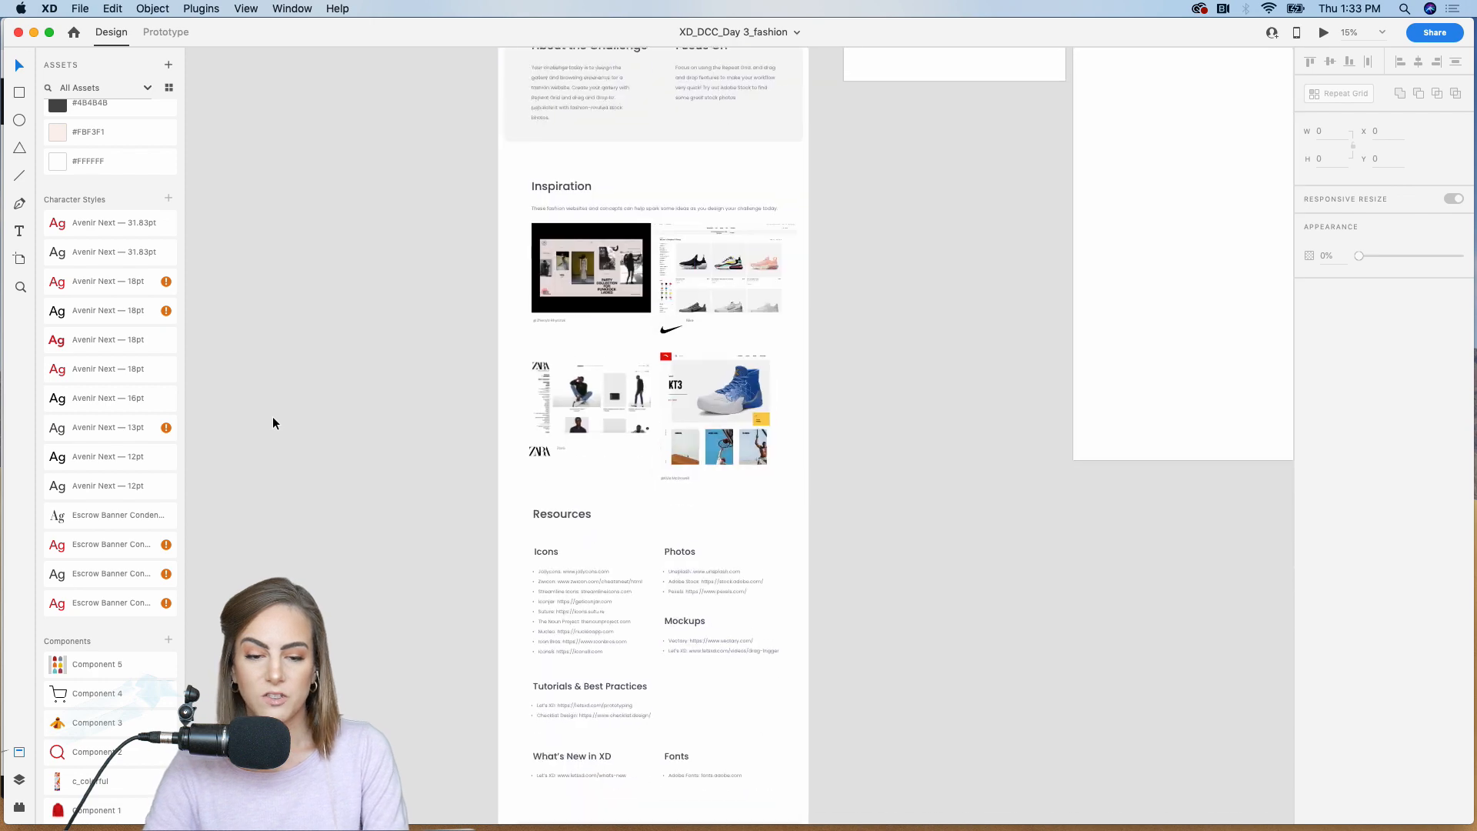
scroll(272, 417, "down", 4)
scroll(273, 417, "up", 8)
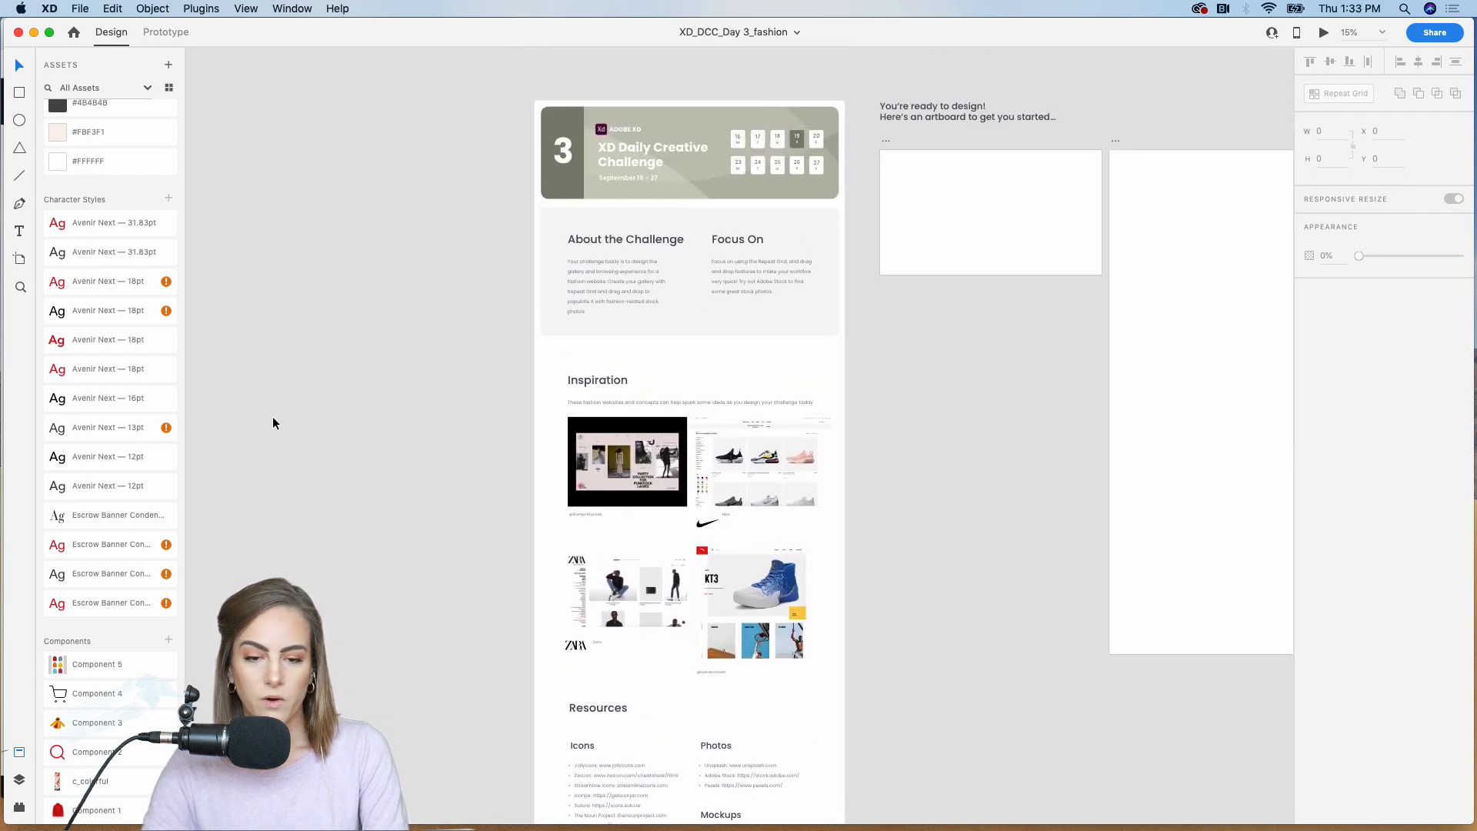
scroll(634, 177, "up", 5)
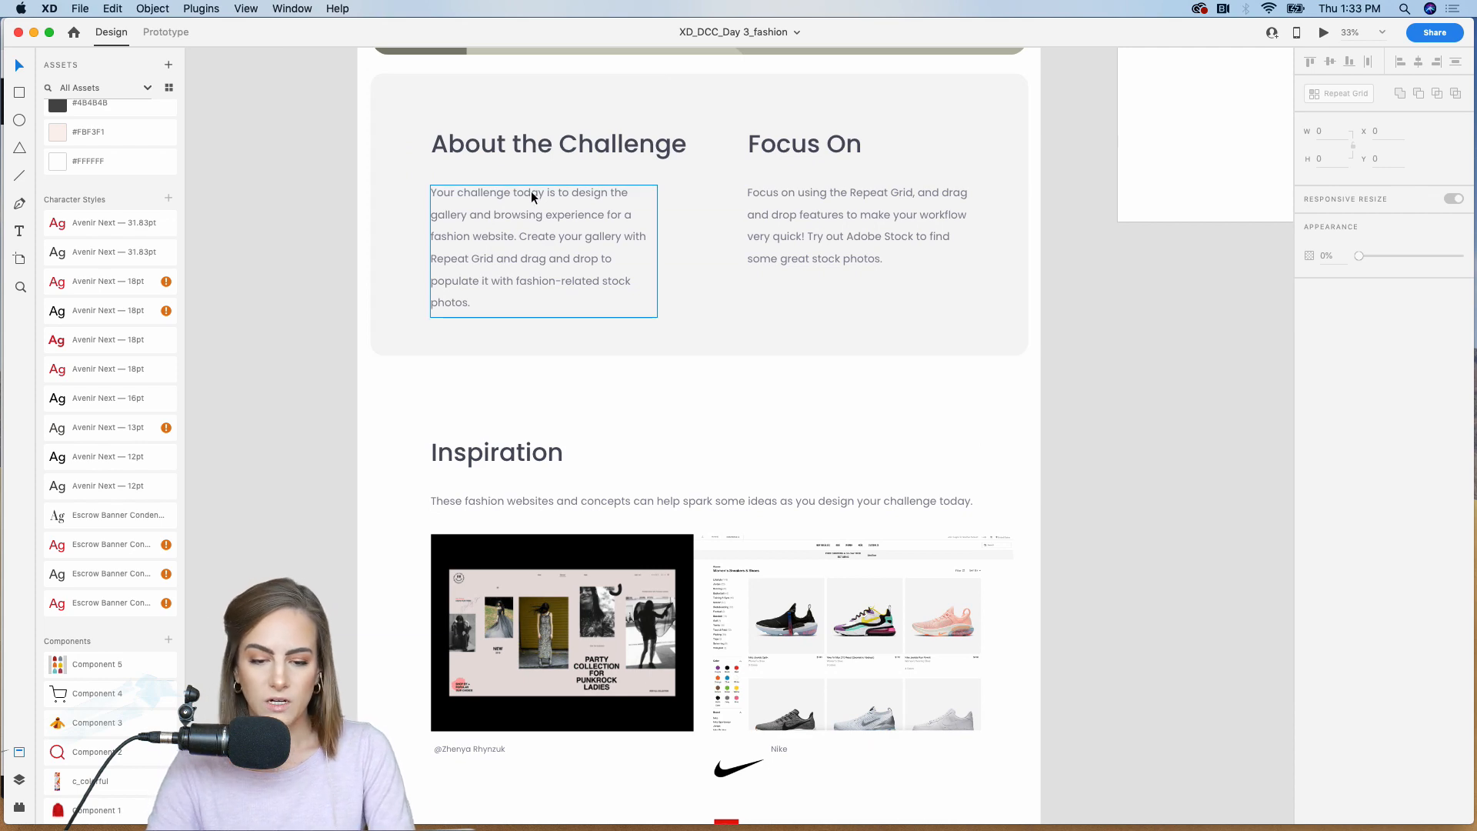
scroll(531, 197, "down", 4)
scroll(562, 495, "down", 15)
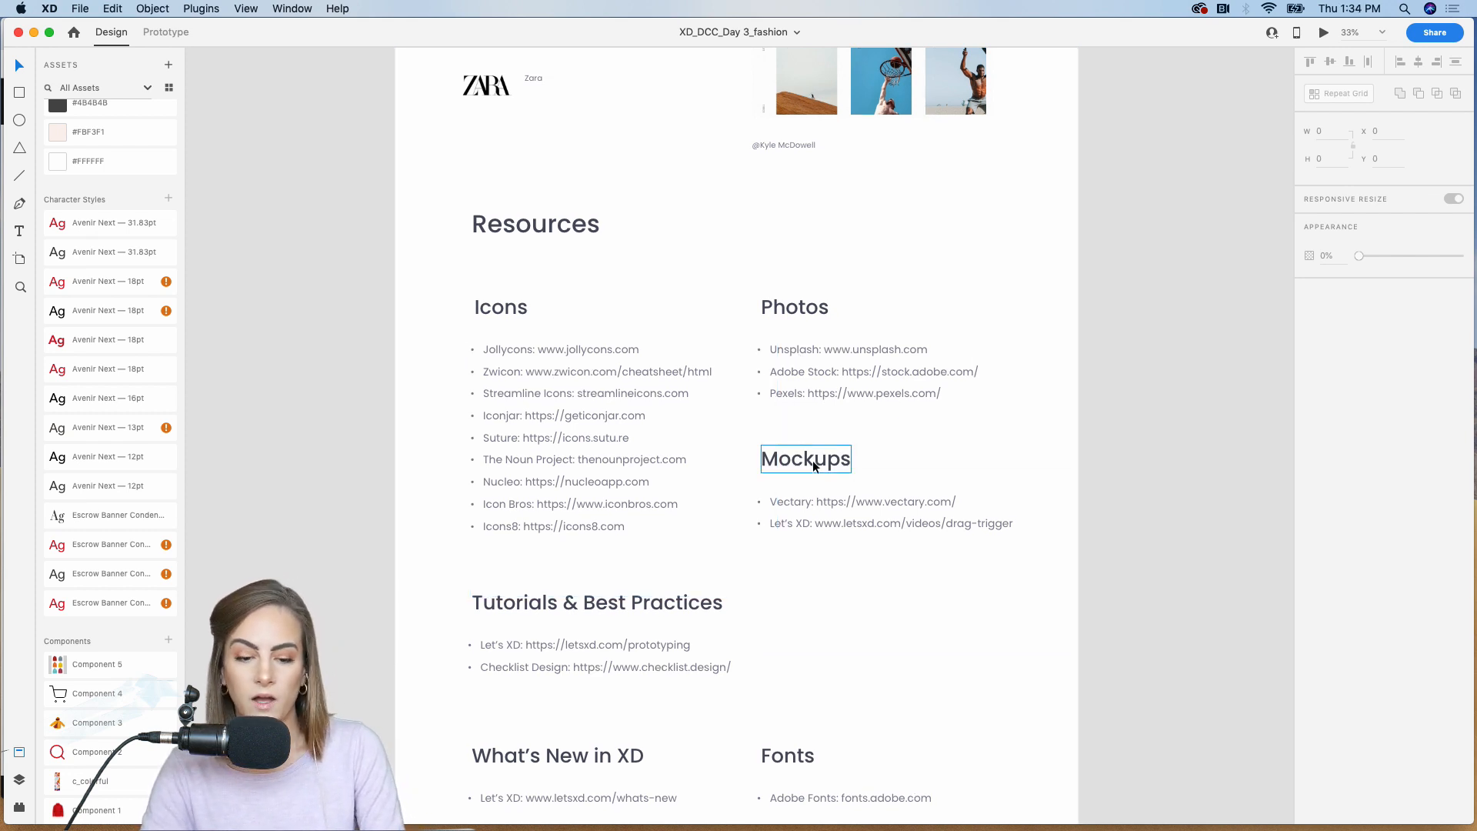
scroll(813, 460, "down", 5)
scroll(812, 466, "down", 3)
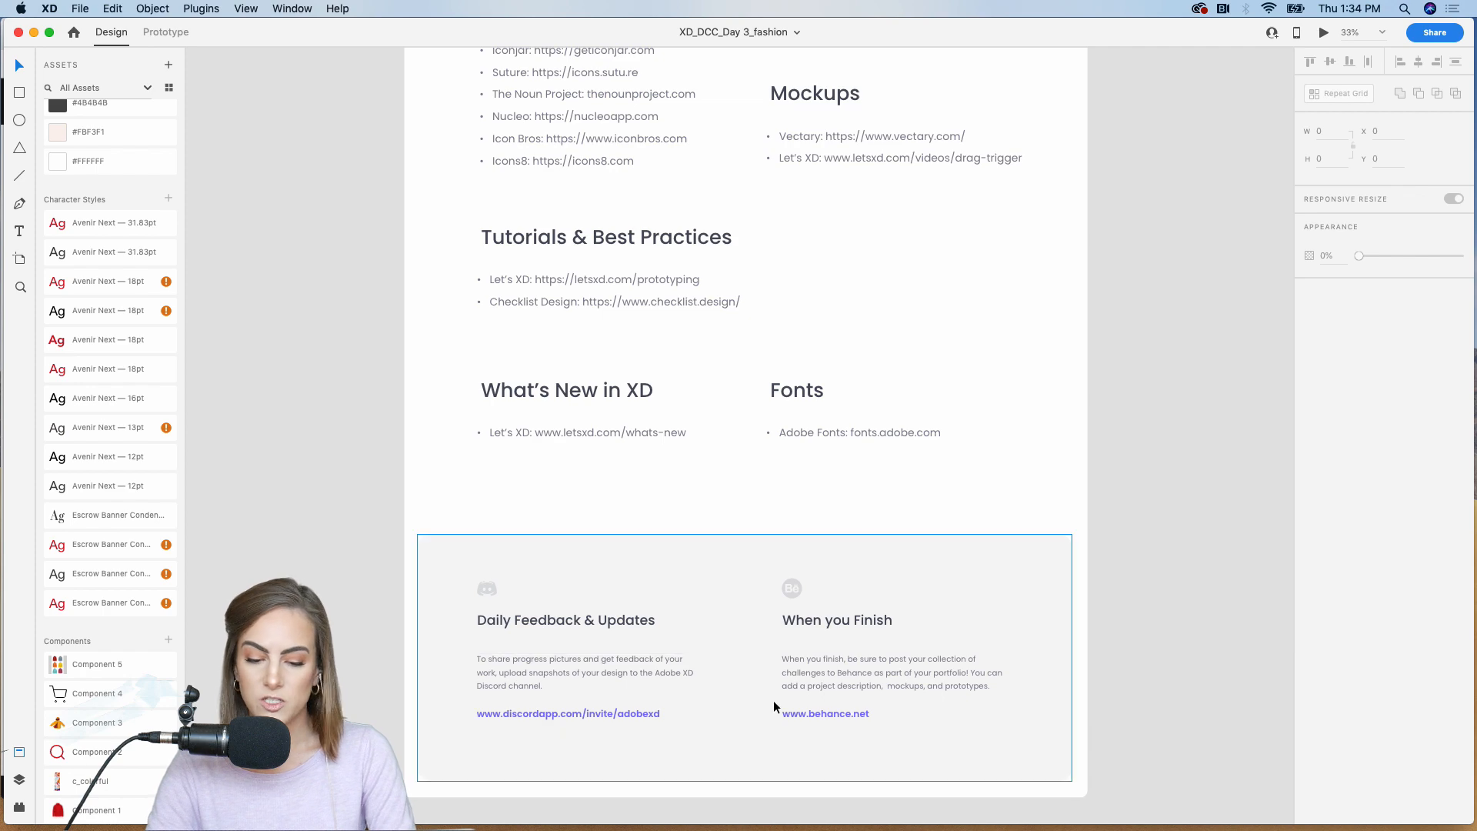
scroll(774, 707, "up", 10)
scroll(774, 706, "up", 15)
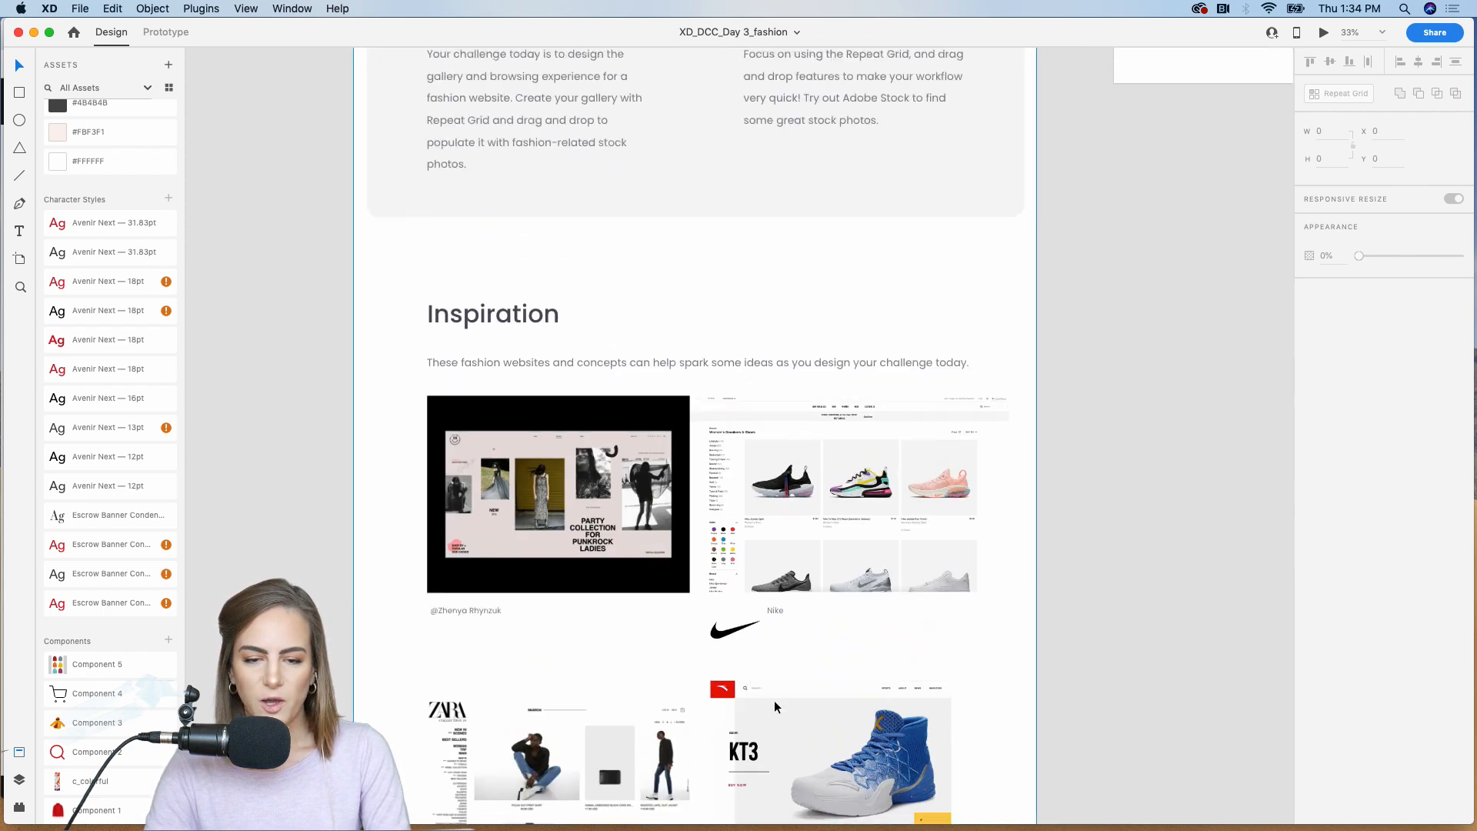
Step: Examine the About the Challenge and Focus On texts up close on the starter artboard
key("super+equal")
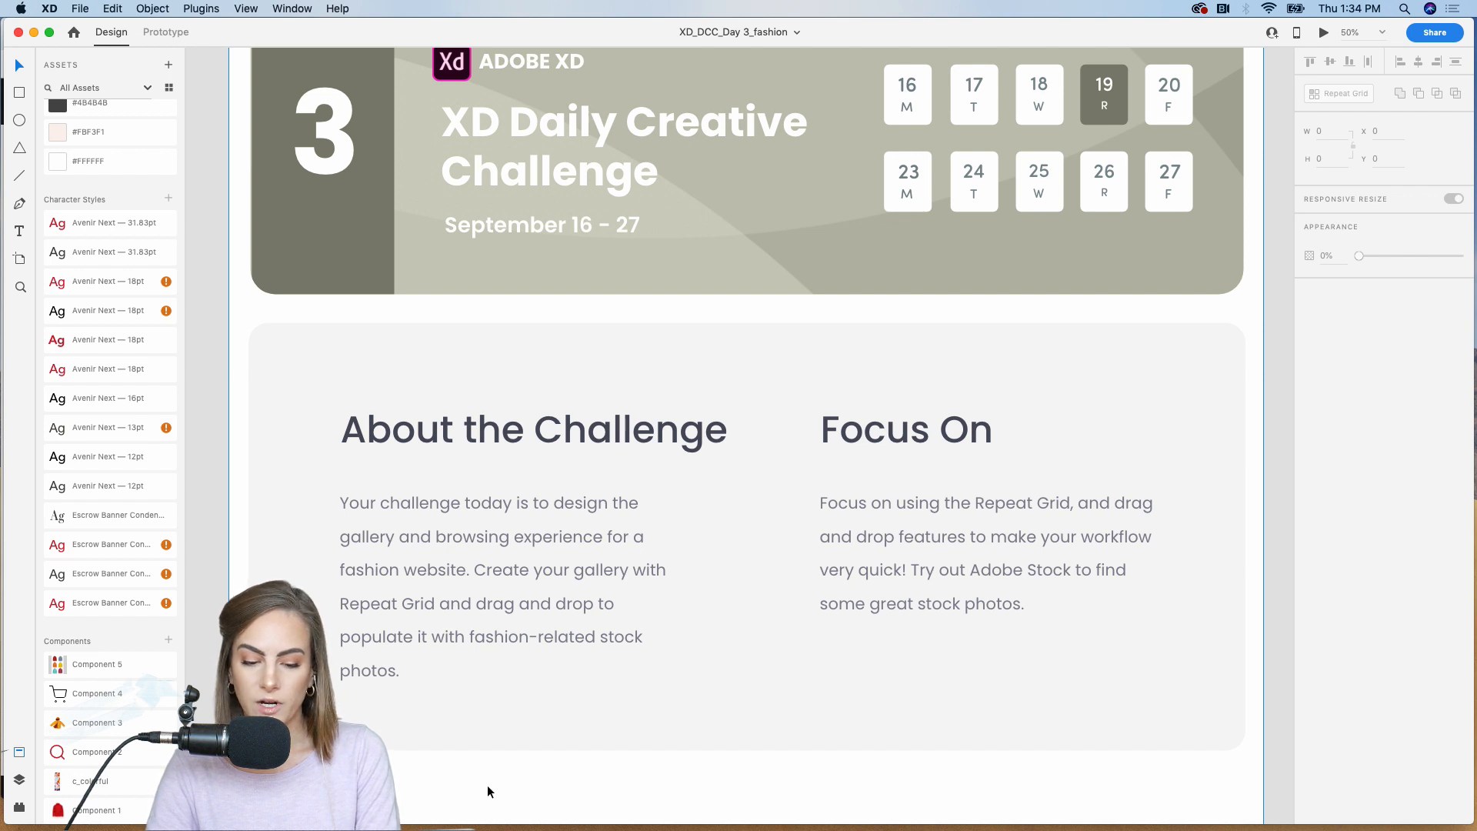
left_click(1059, 512)
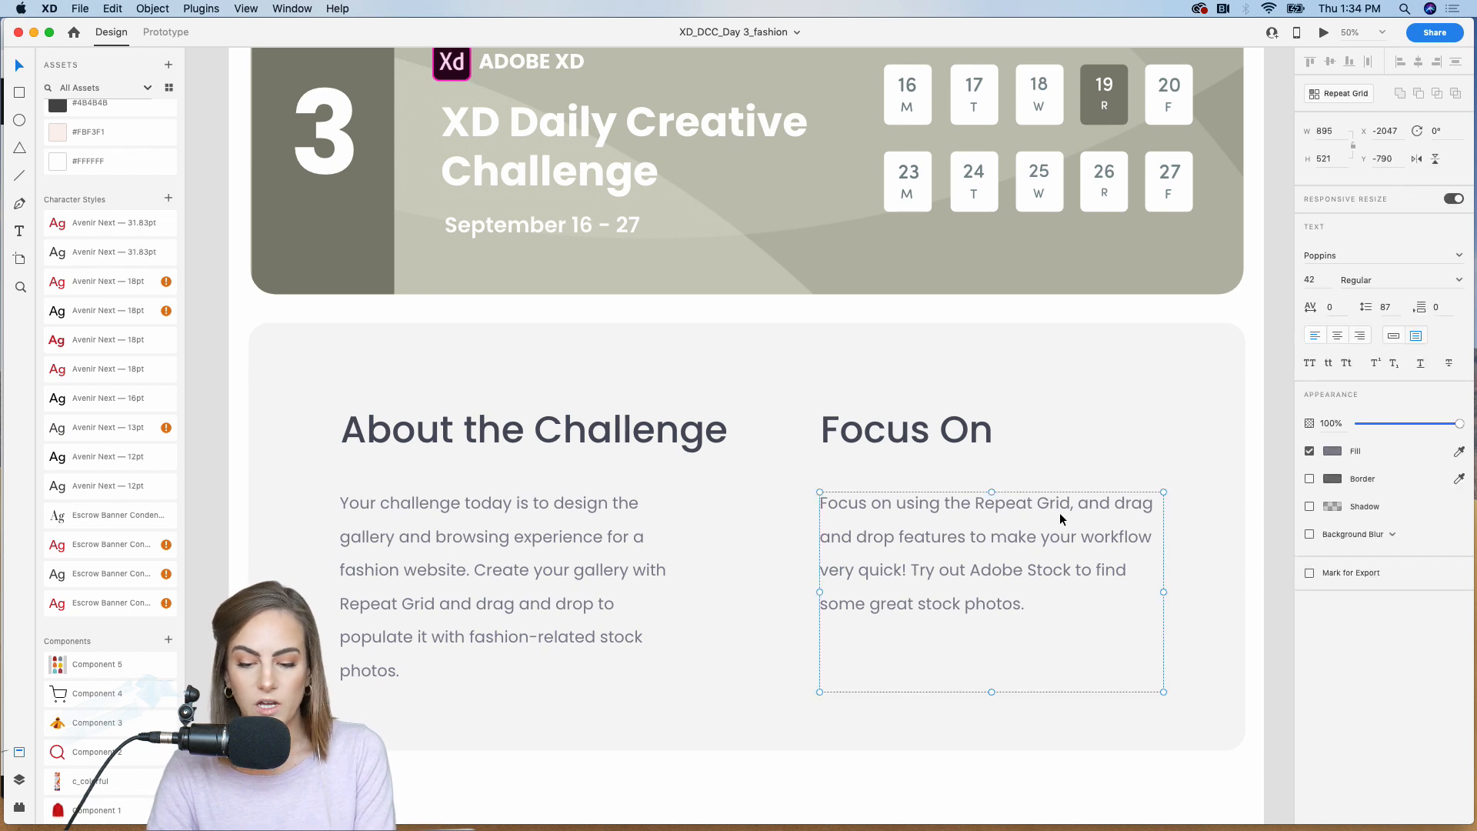
left_click(1278, 541)
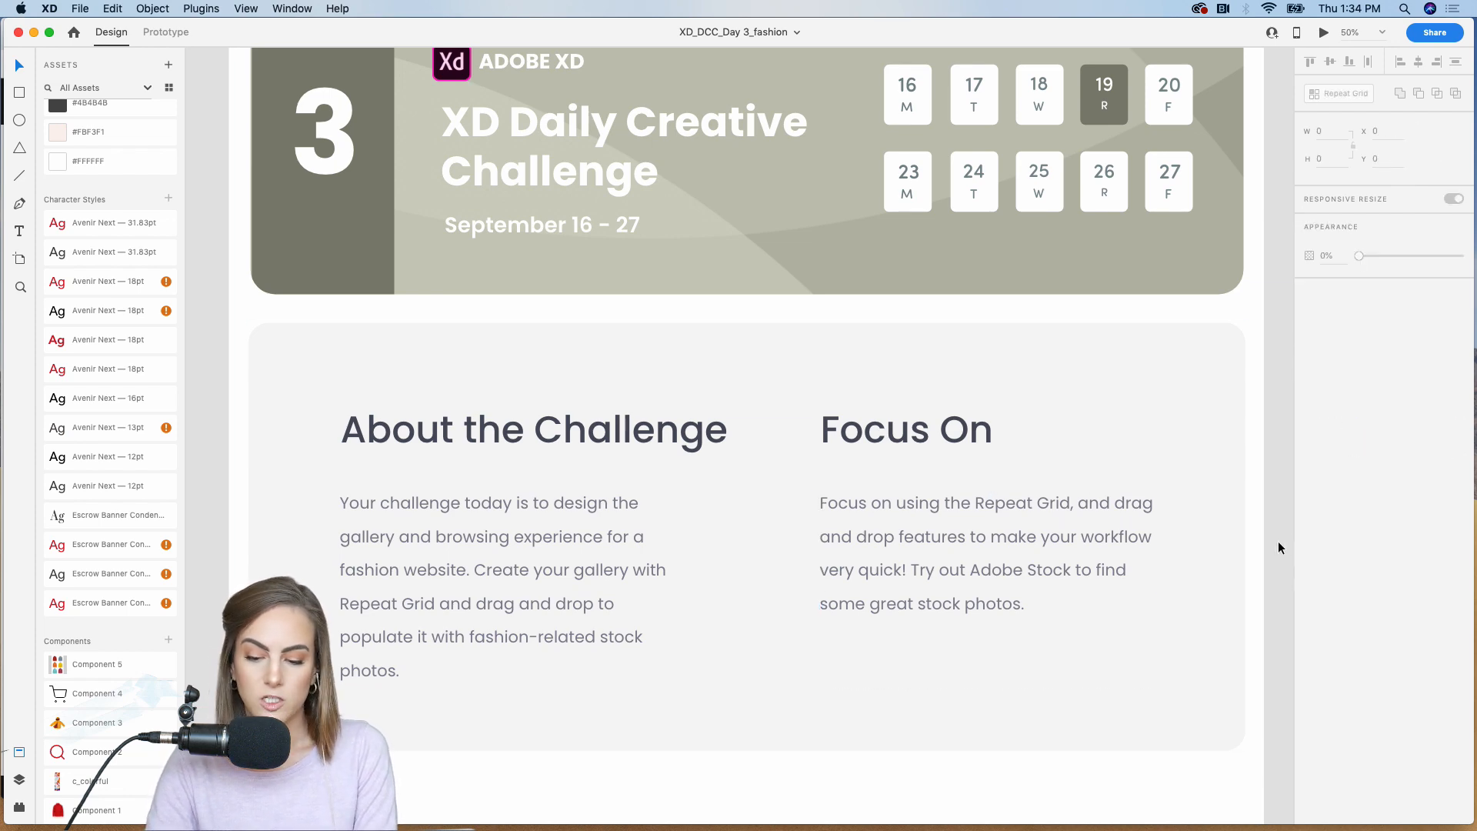
Step: Examine the fashion website examples in the Inspiration section, focusing on the Party Collection concept
scroll(1278, 543, "down", 3)
scroll(1279, 547, "down", 10)
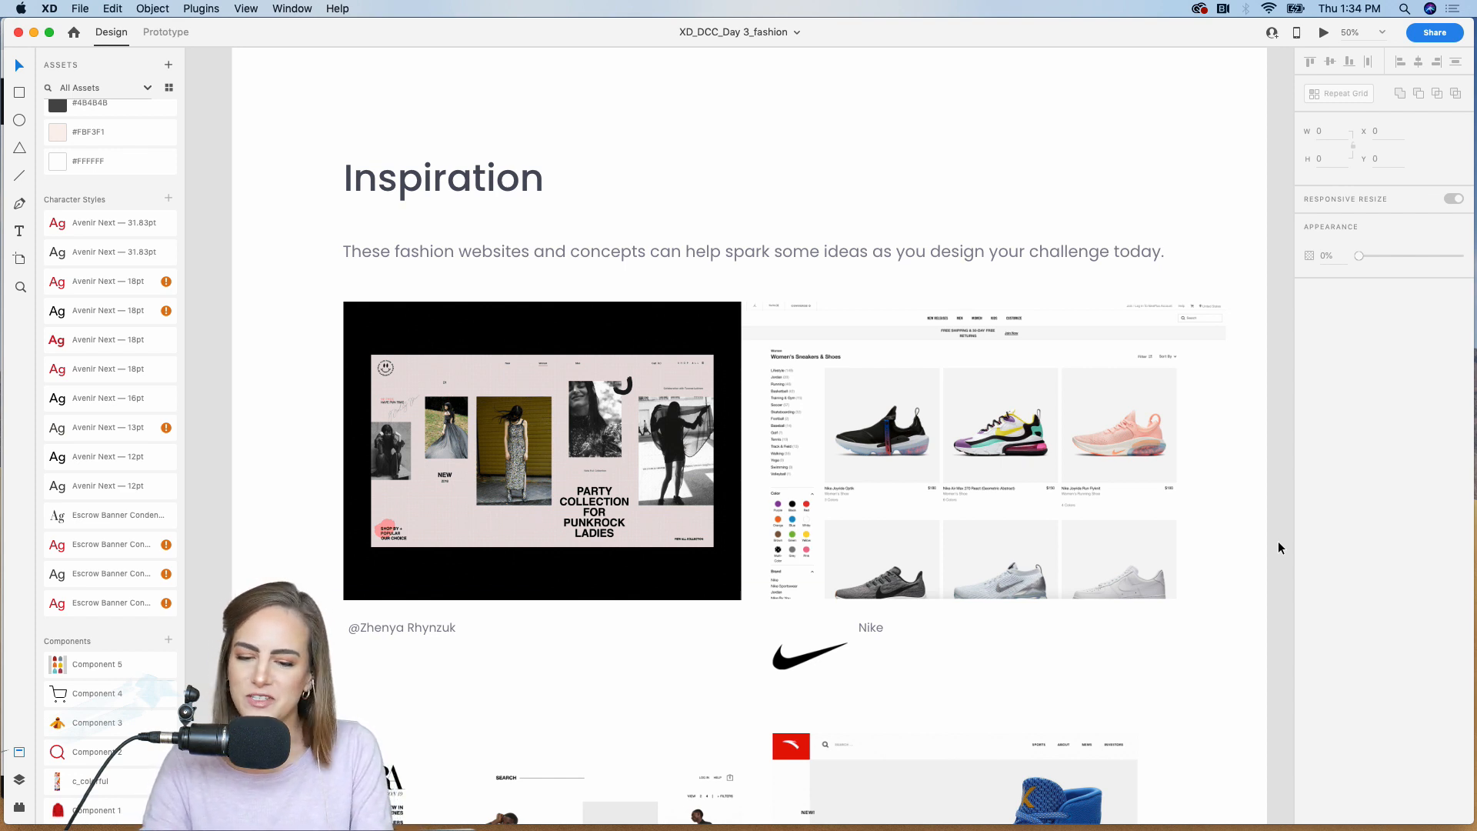
key("super+equal")
scroll(1277, 542, "left", 4)
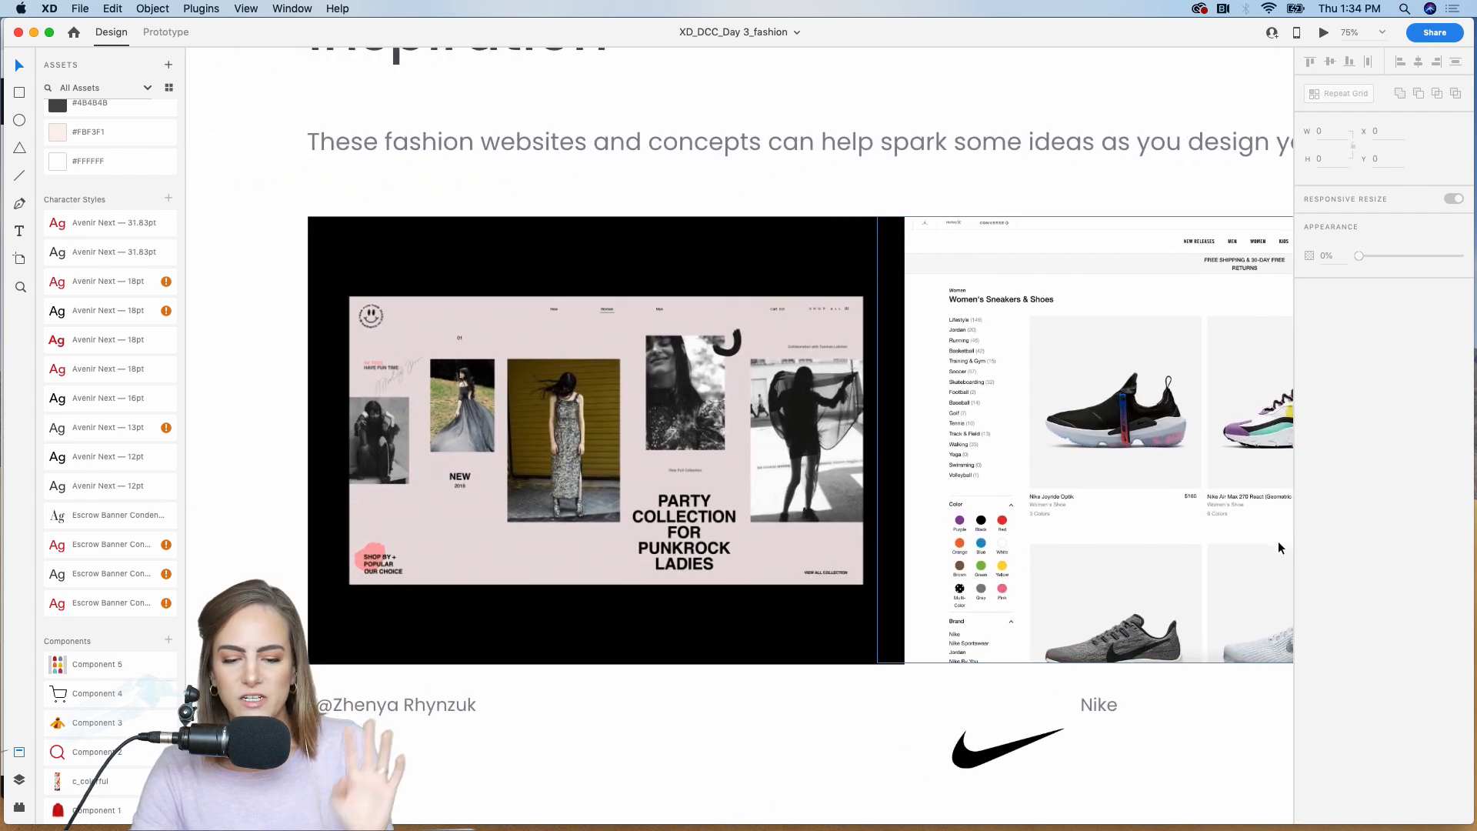
scroll(1277, 542, "up", 3)
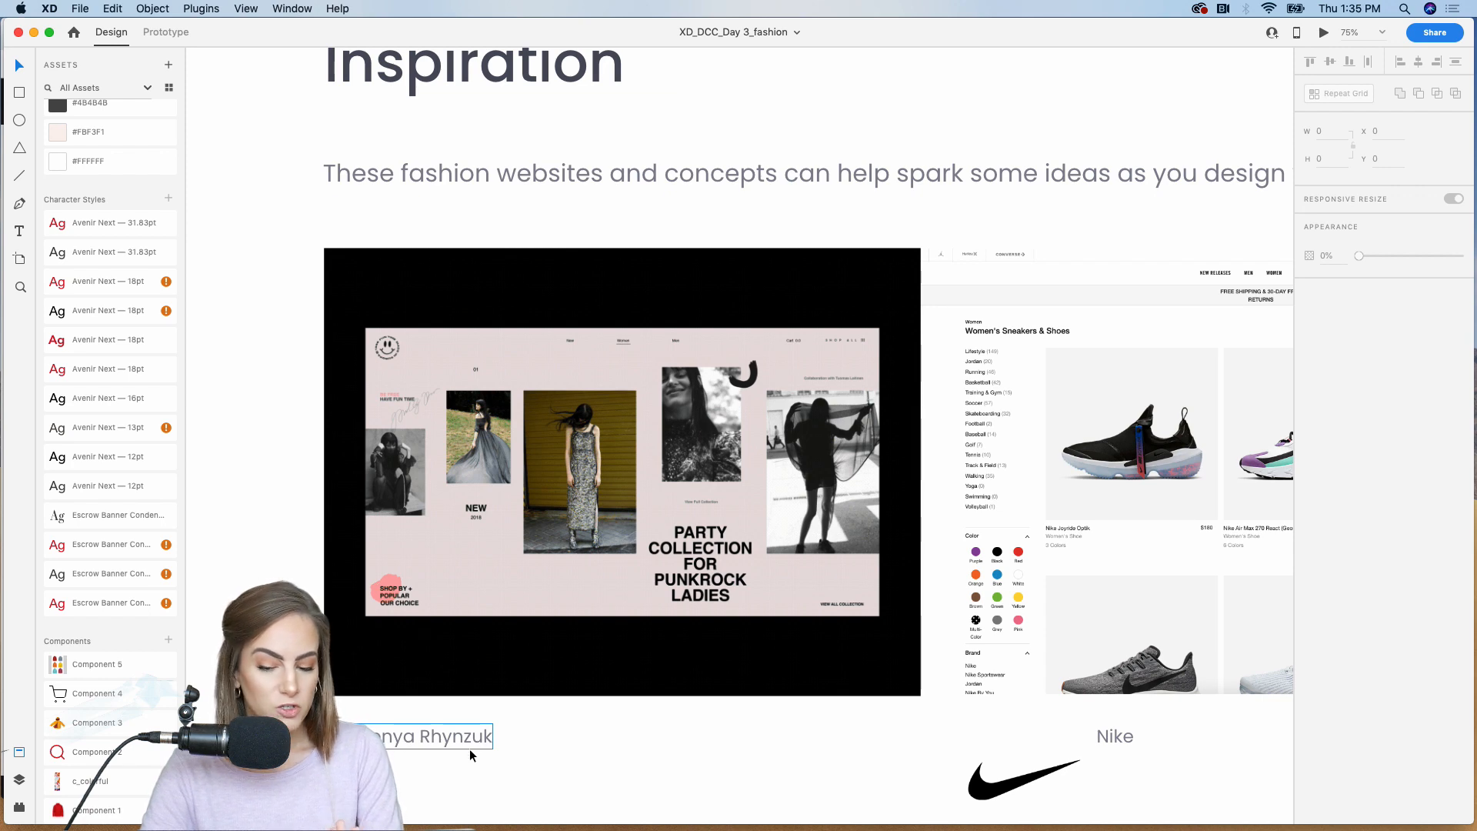
key("super+minus")
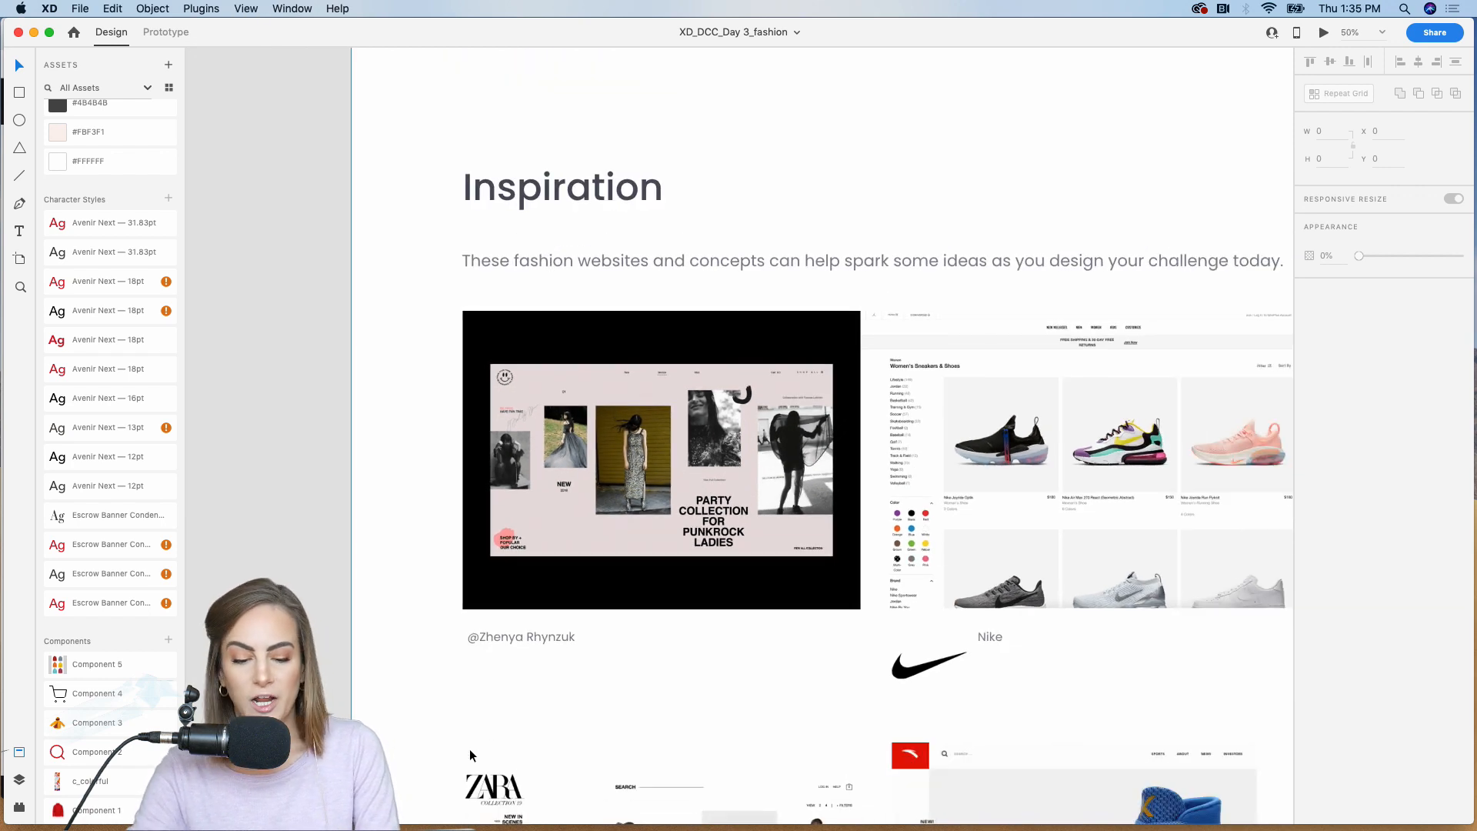
Step: Switch to Chrome and open the Fashion Influencer UI Kit for Adobe XD project from the Party Collection designer's Behance profile
scroll(621, 543, "right", 3)
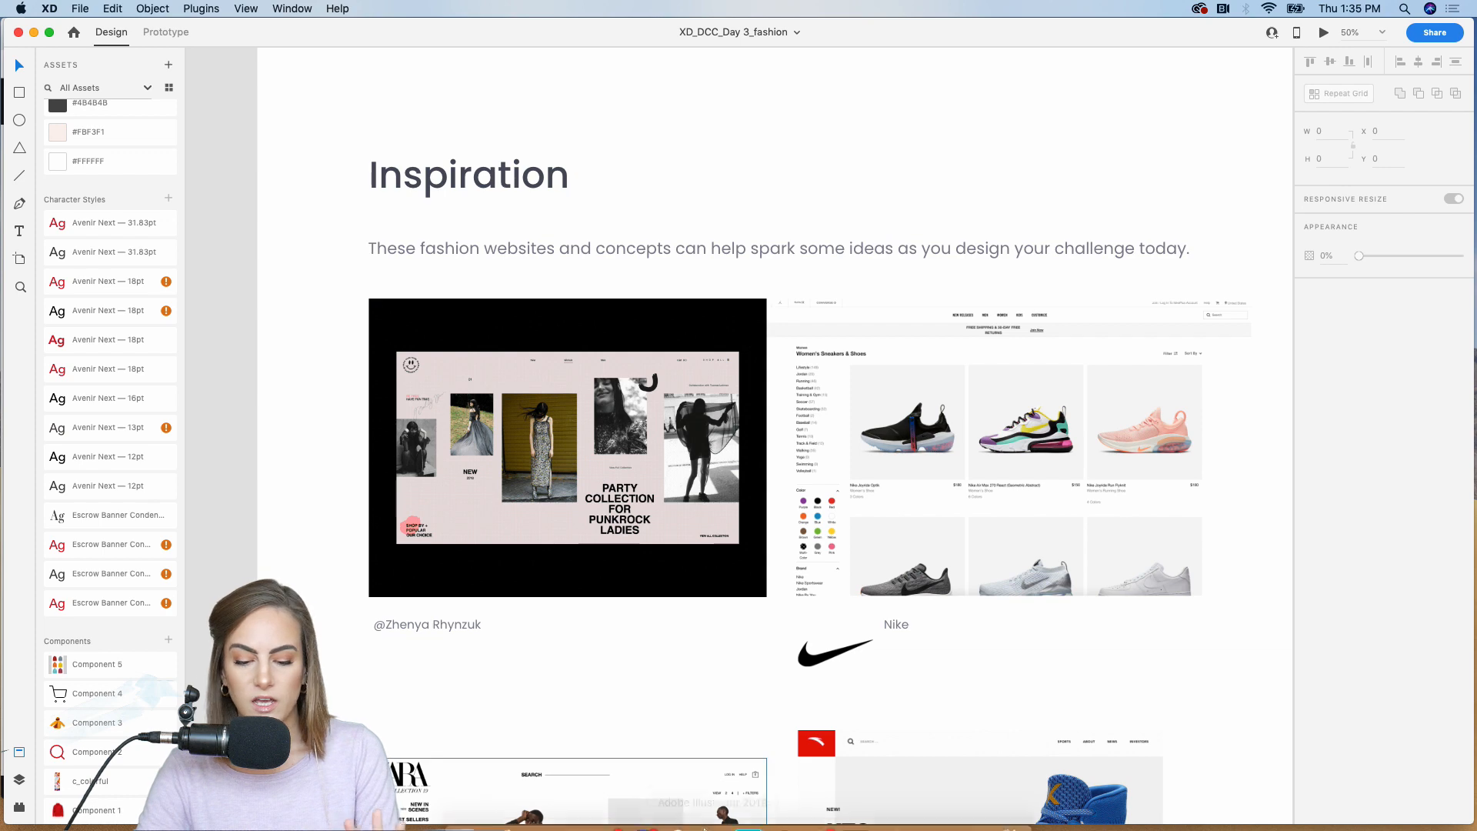
left_click(792, 820)
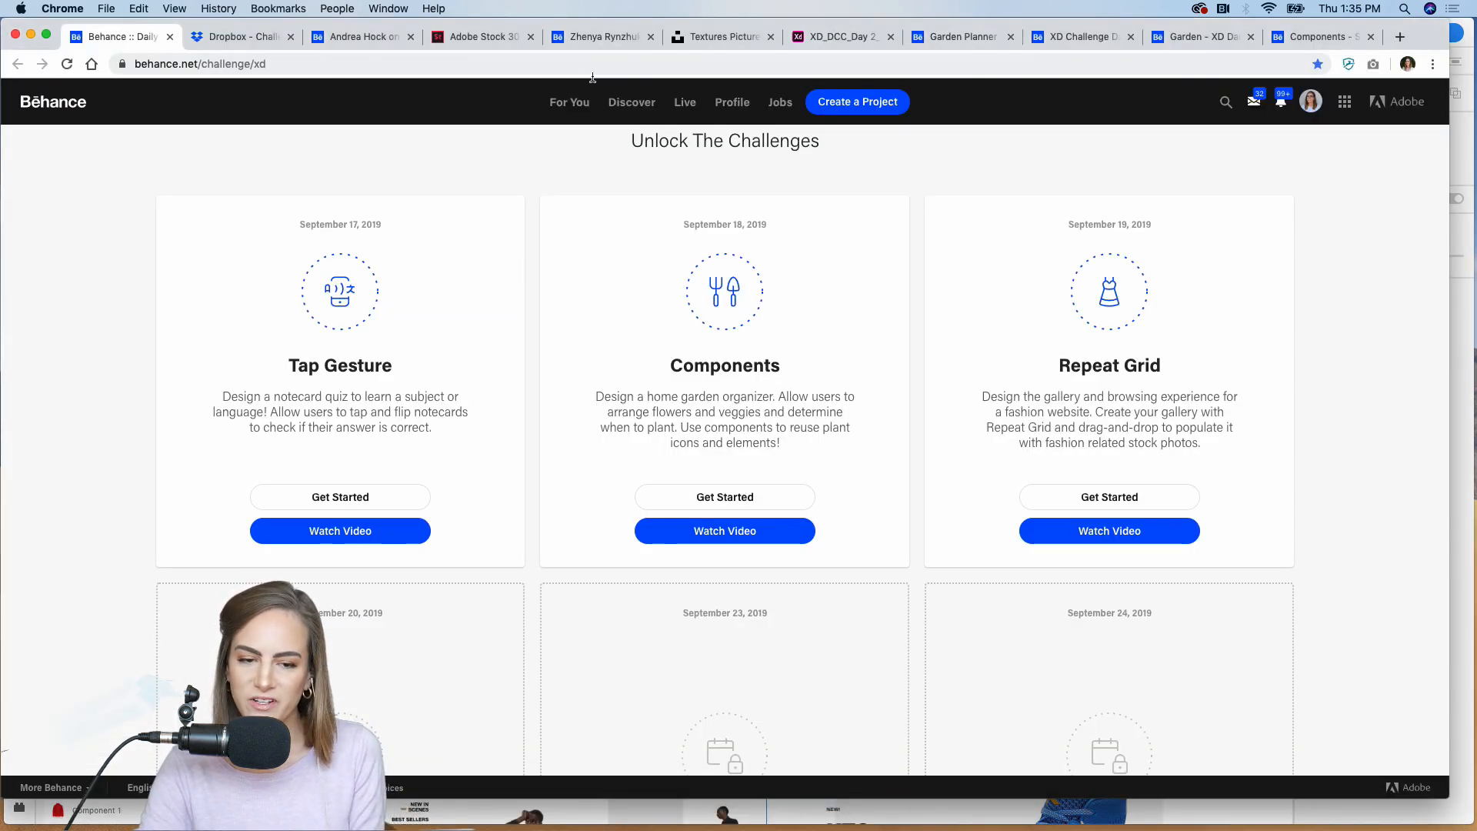
left_click(604, 36)
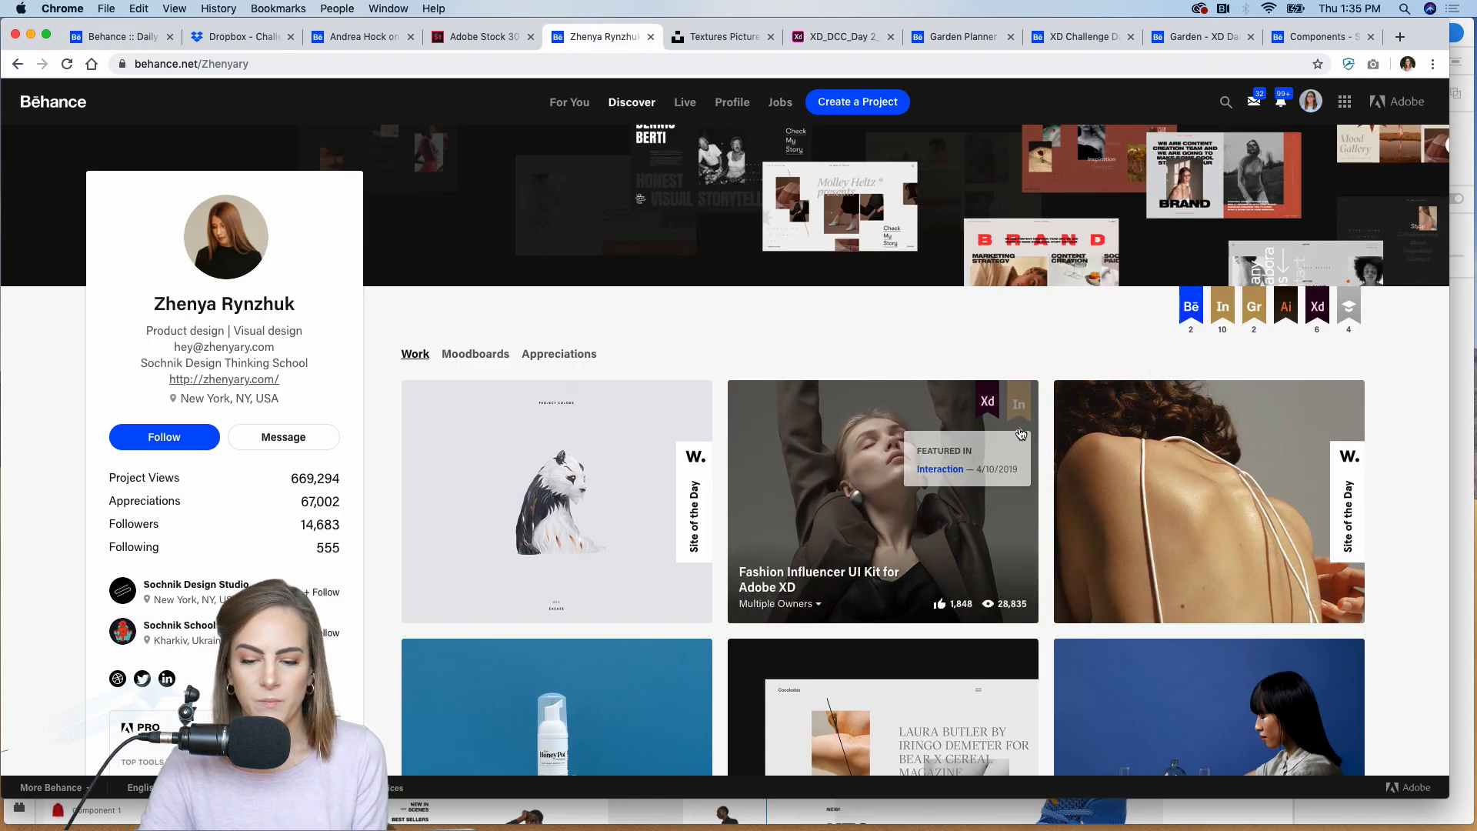
left_click(790, 532)
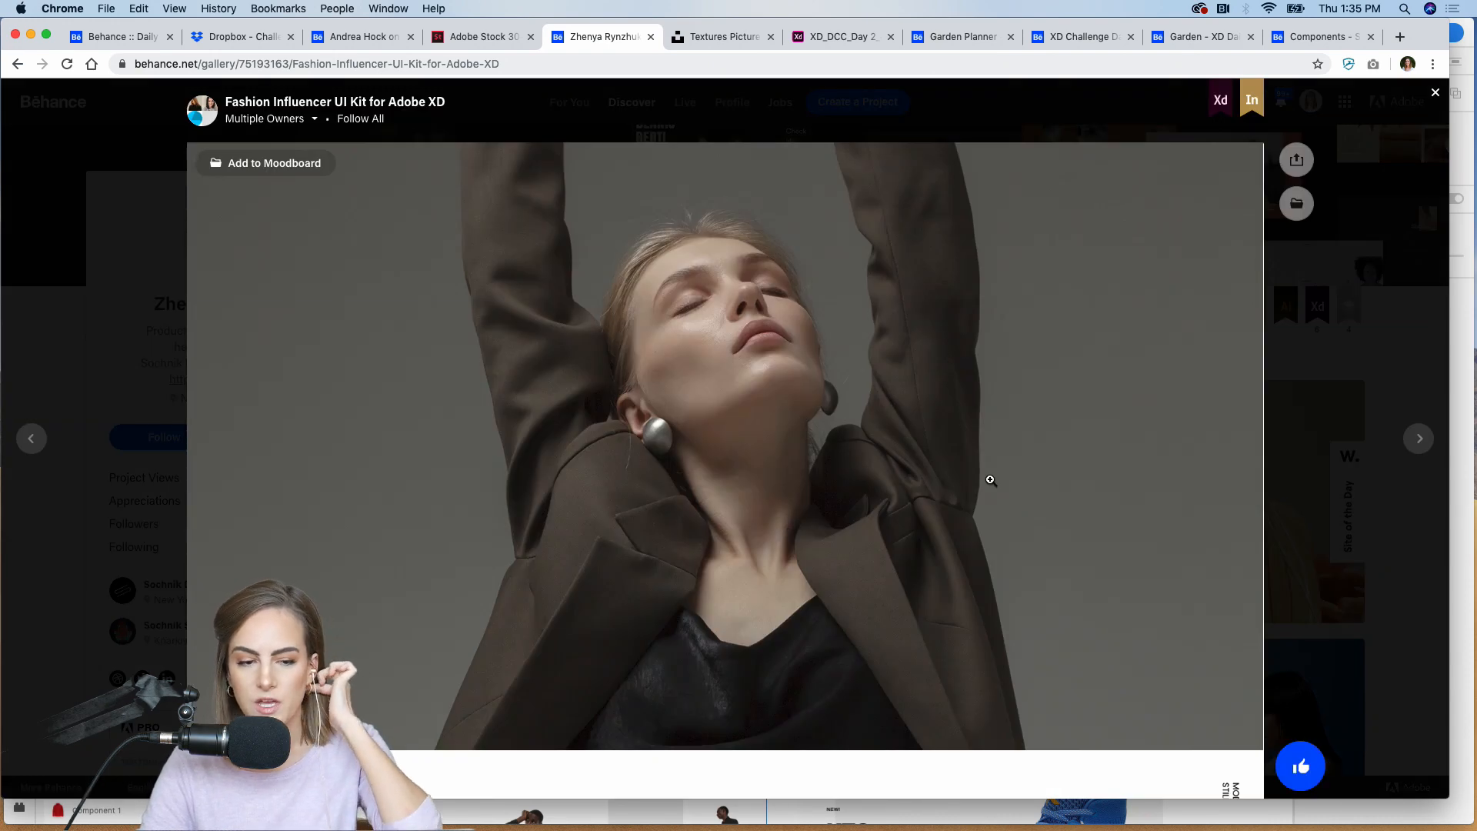
Step: Examine the page layouts and photo arrangements throughout the Fashion Influencer UI Kit project, and close the project
scroll(990, 480, "down", 10)
scroll(991, 480, "down", 15)
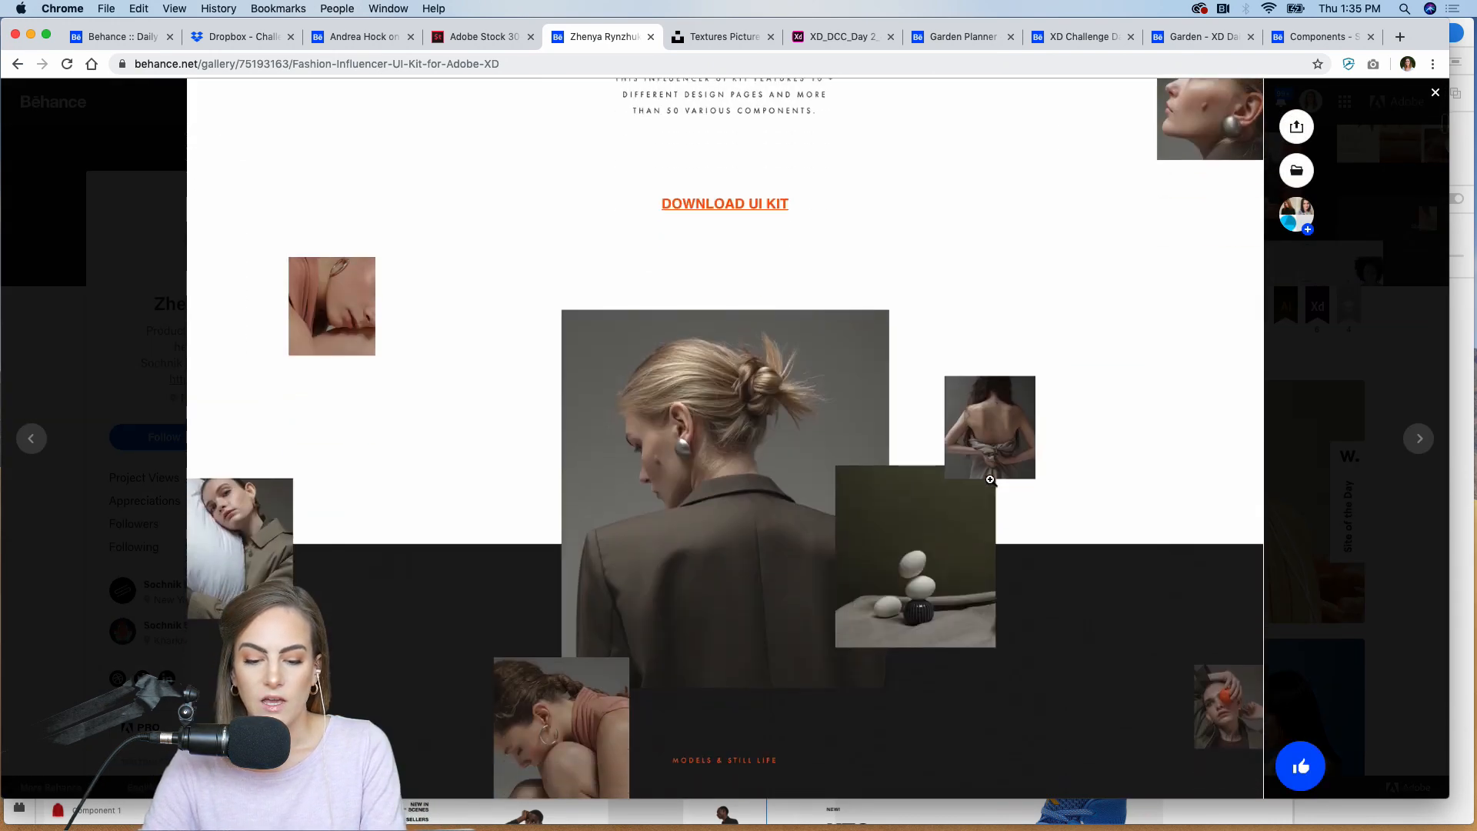
scroll(991, 480, "down", 5)
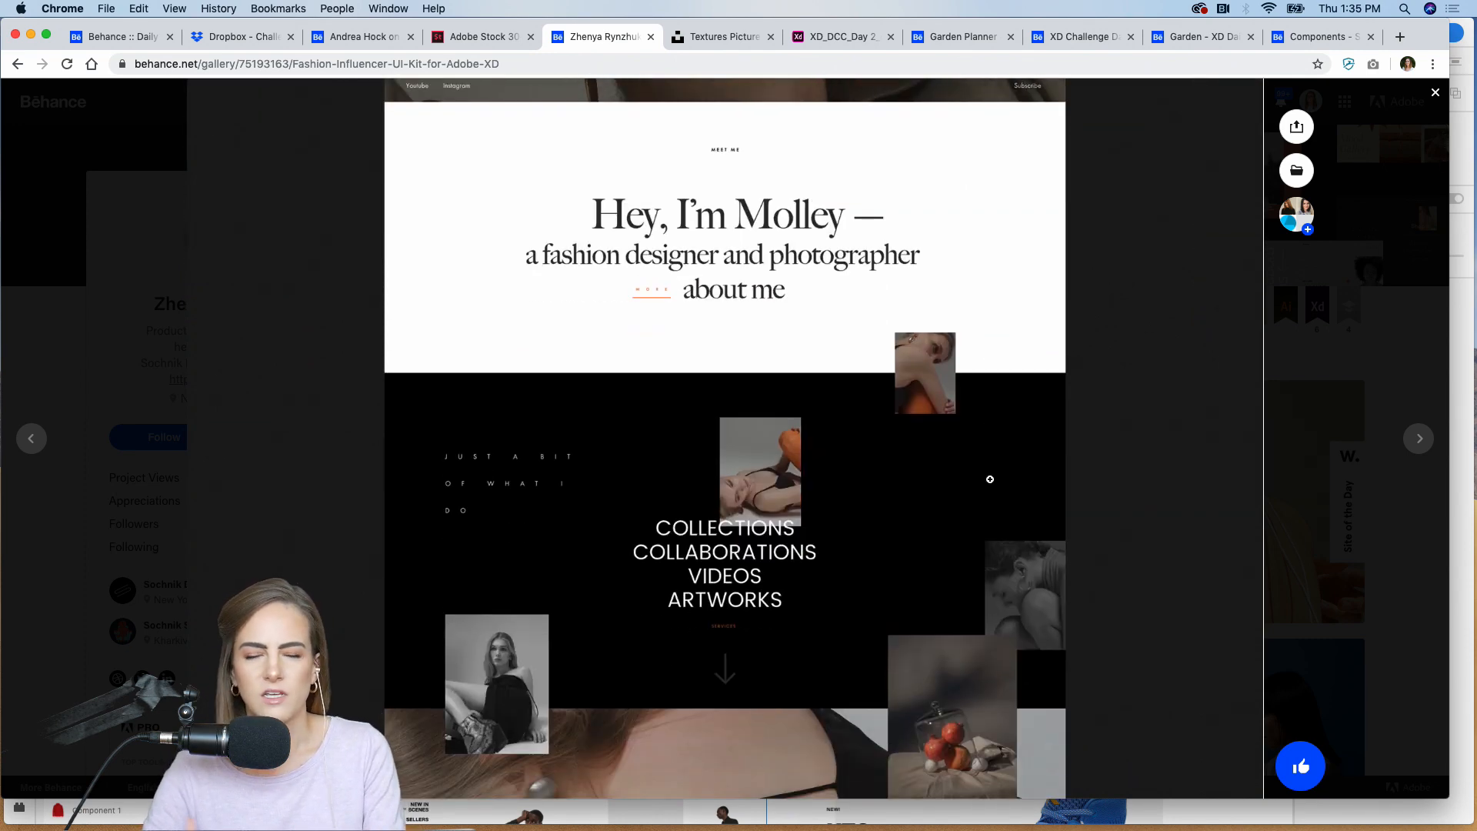
scroll(990, 479, "down", 5)
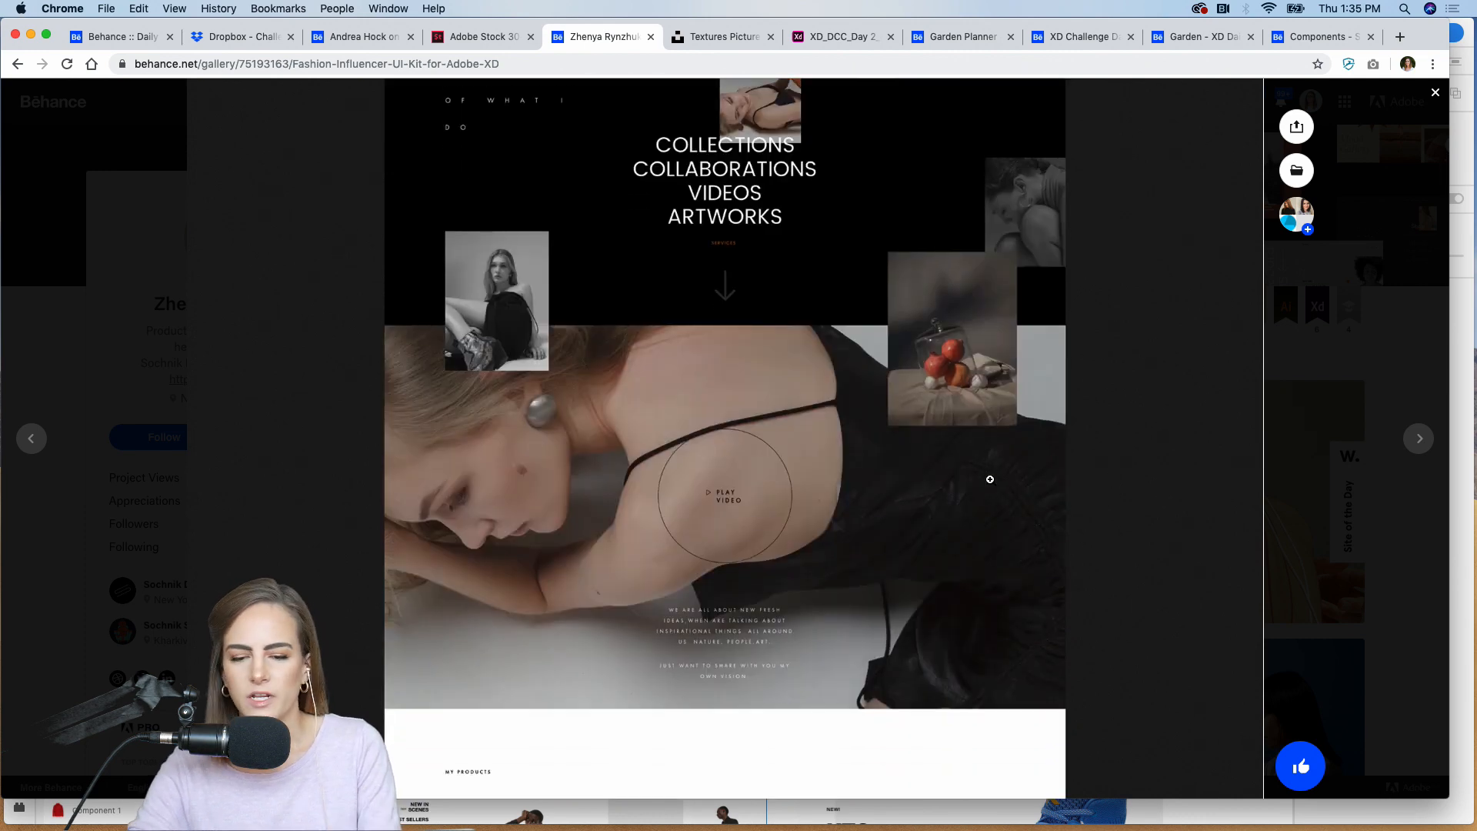
scroll(990, 479, "down", 10)
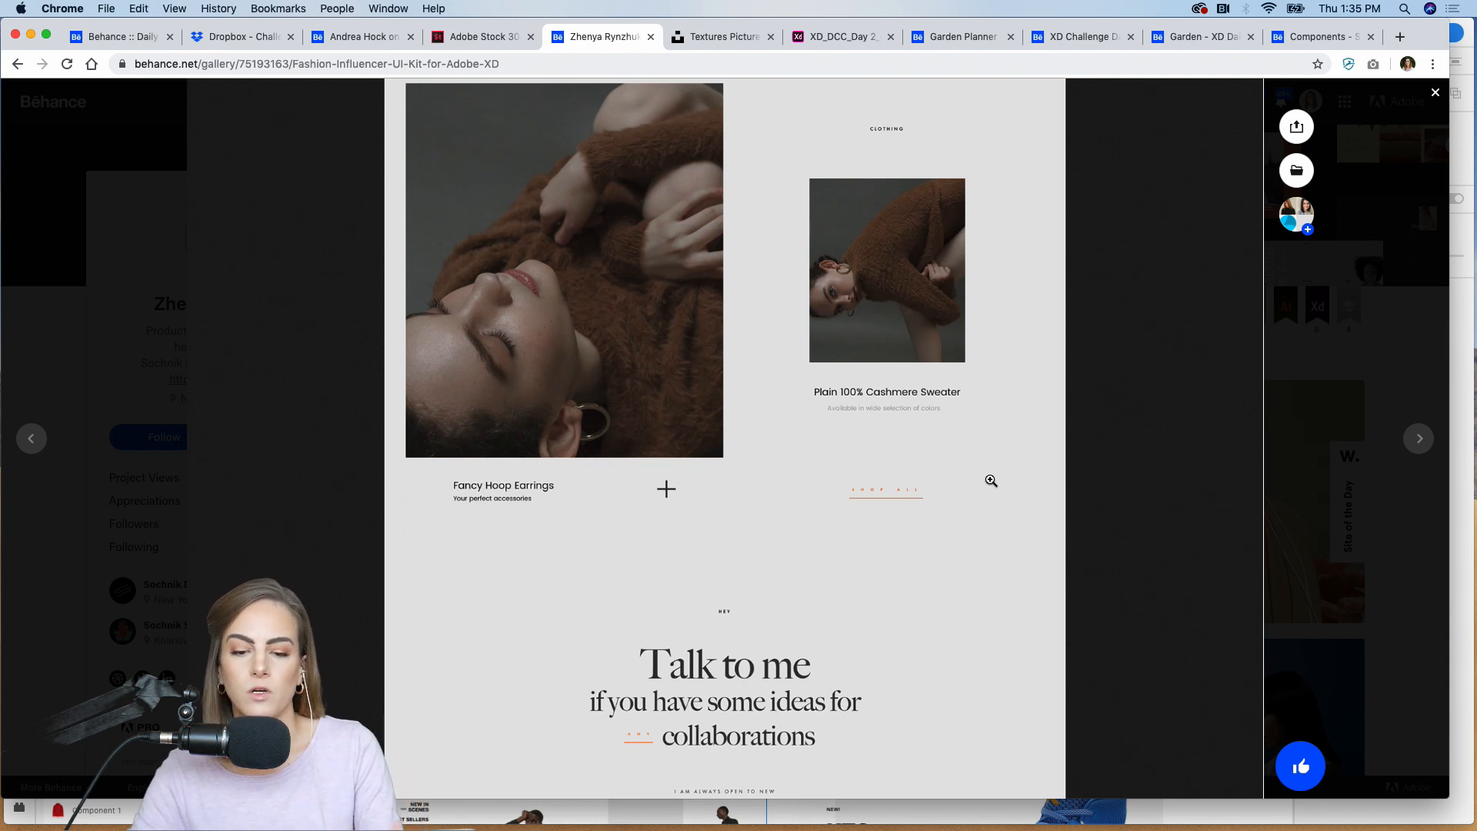
scroll(991, 480, "down", 15)
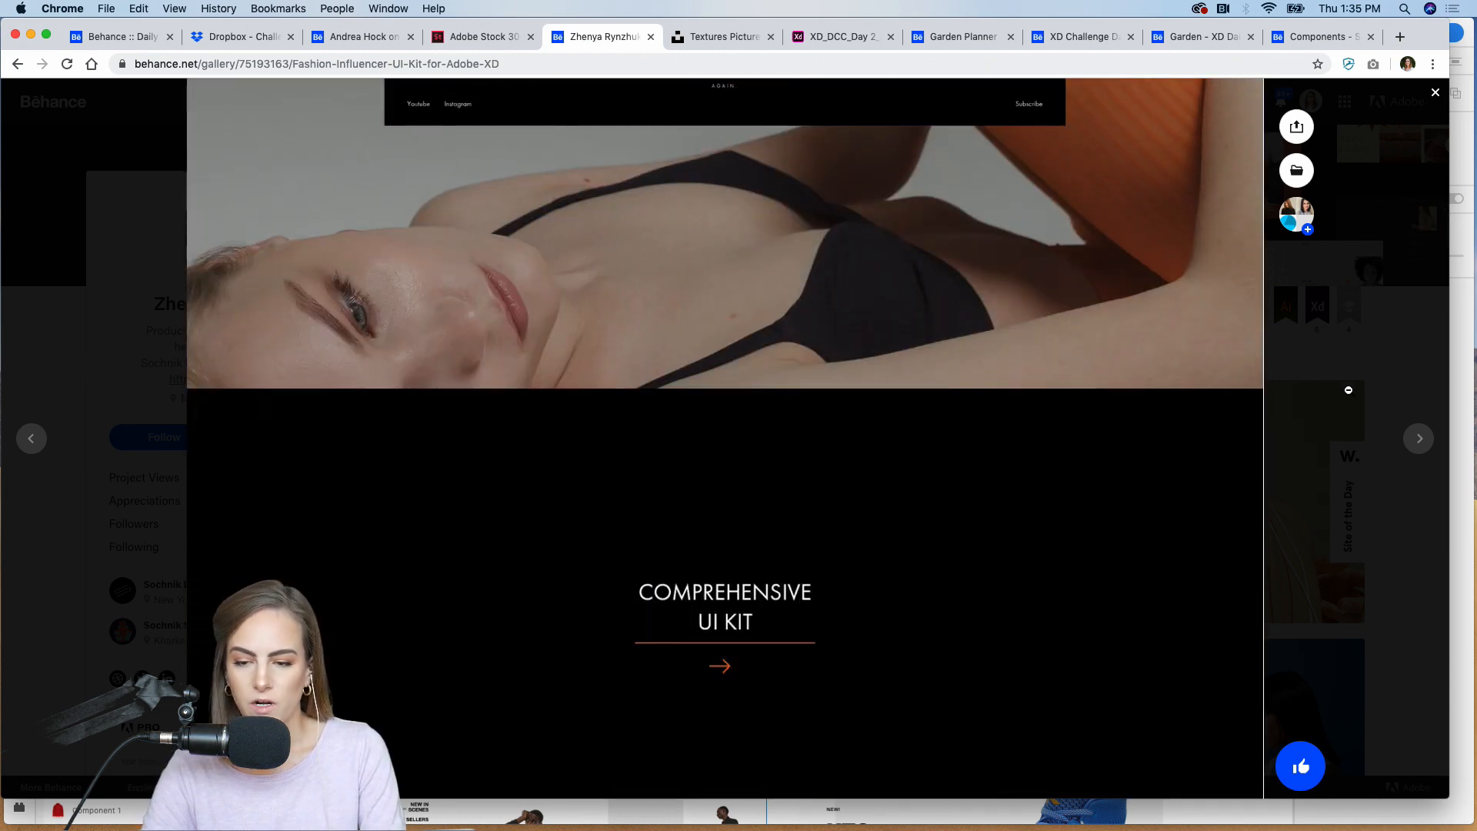
left_click(1346, 388)
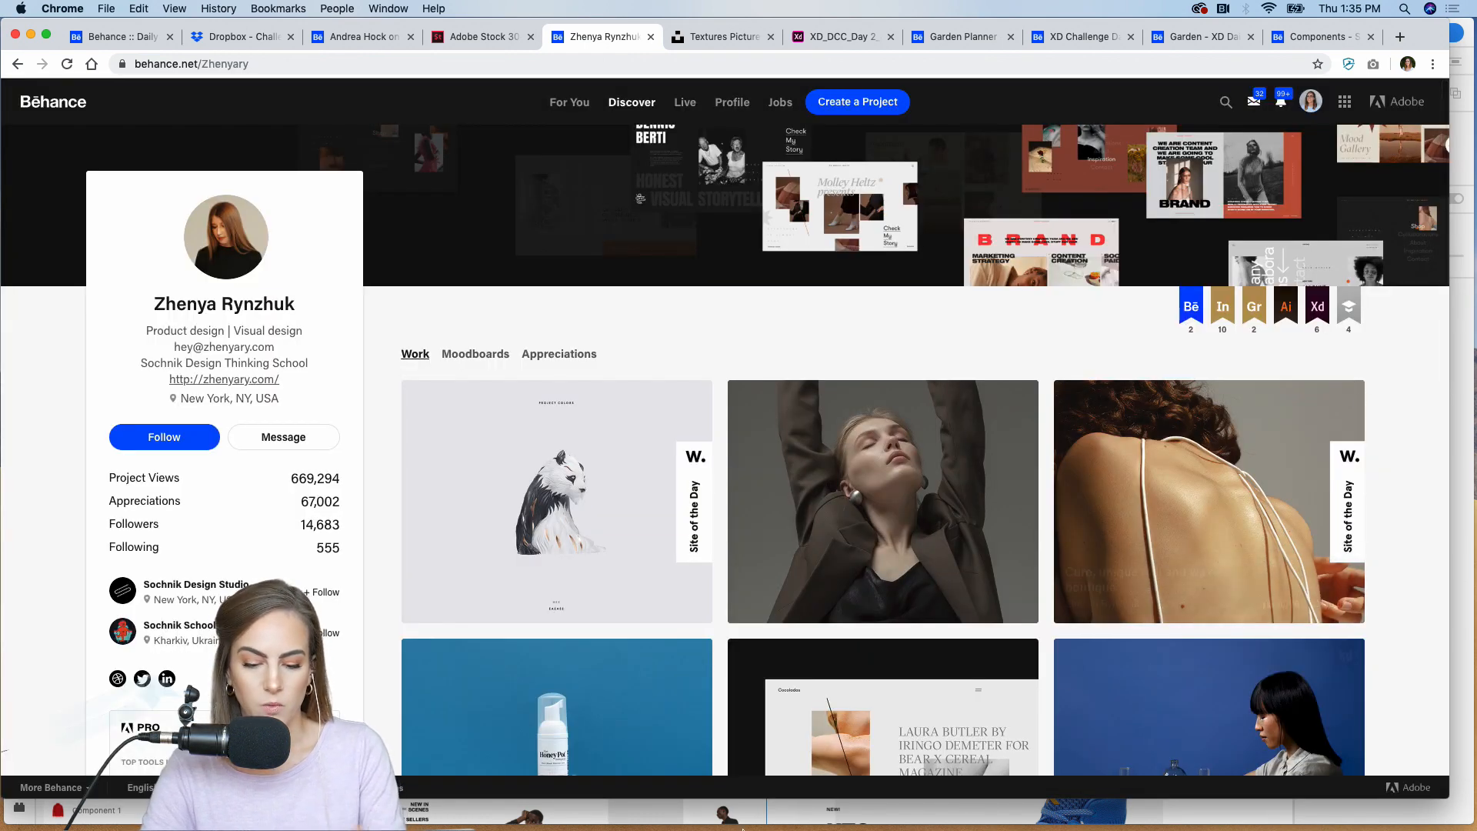
Step: Switch back to Adobe XD and examine the Nike, KT3 sneaker and Zara website examples in the Inspiration section
mouse_move(713, 815)
left_click(853, 813)
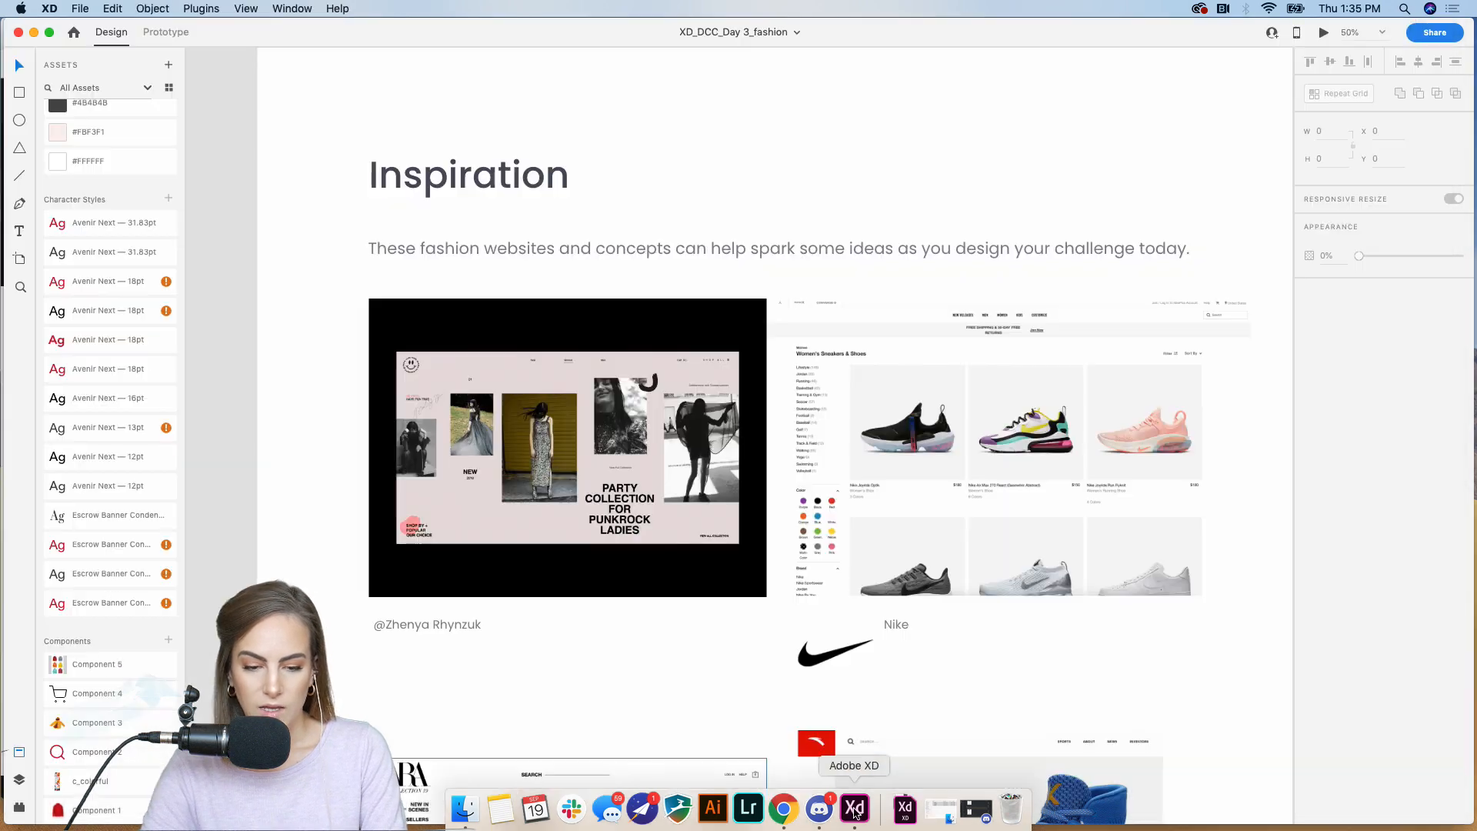
scroll(963, 611, "up", 5)
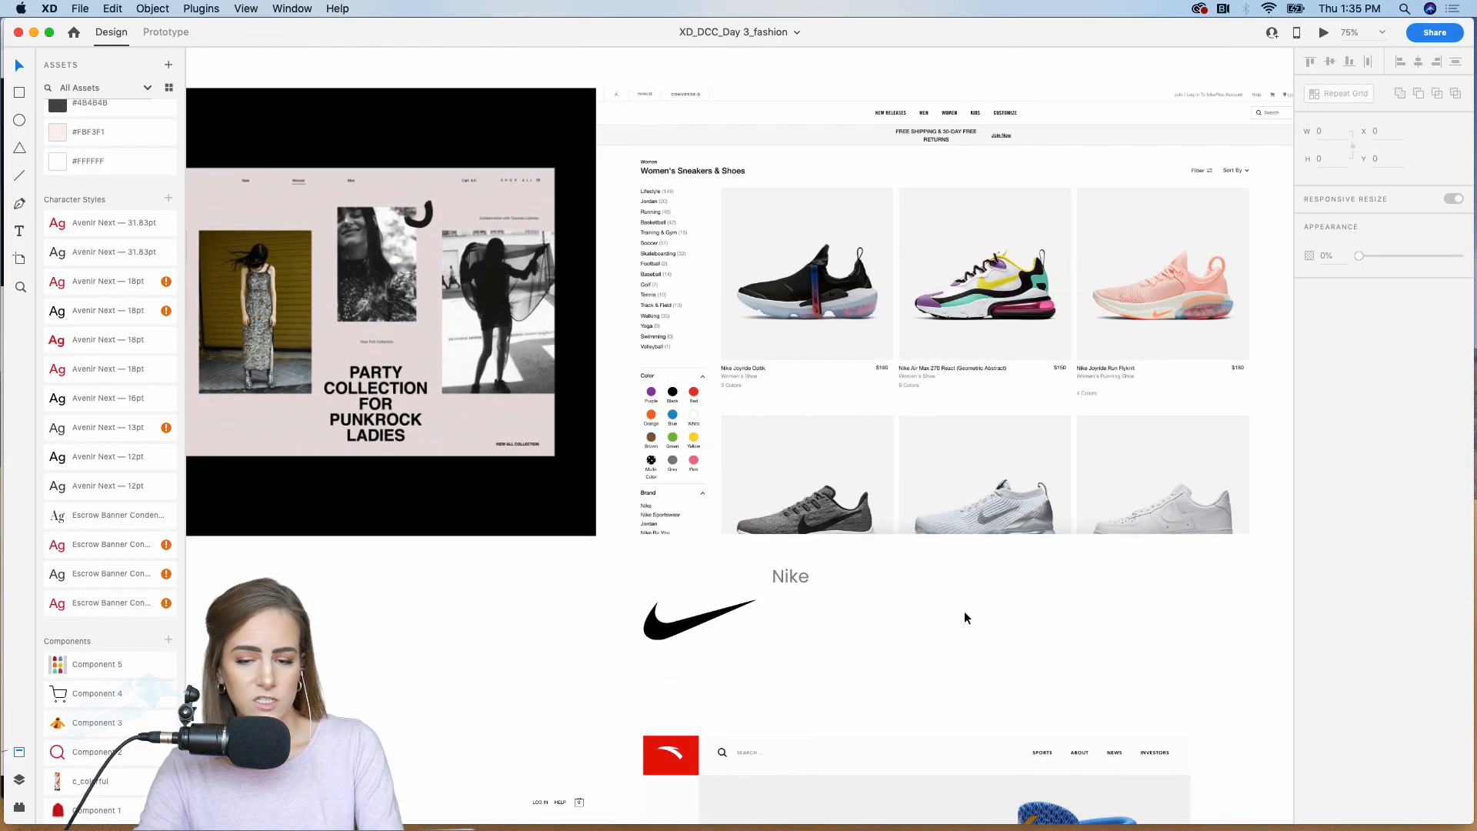
scroll(965, 617, "up", 3)
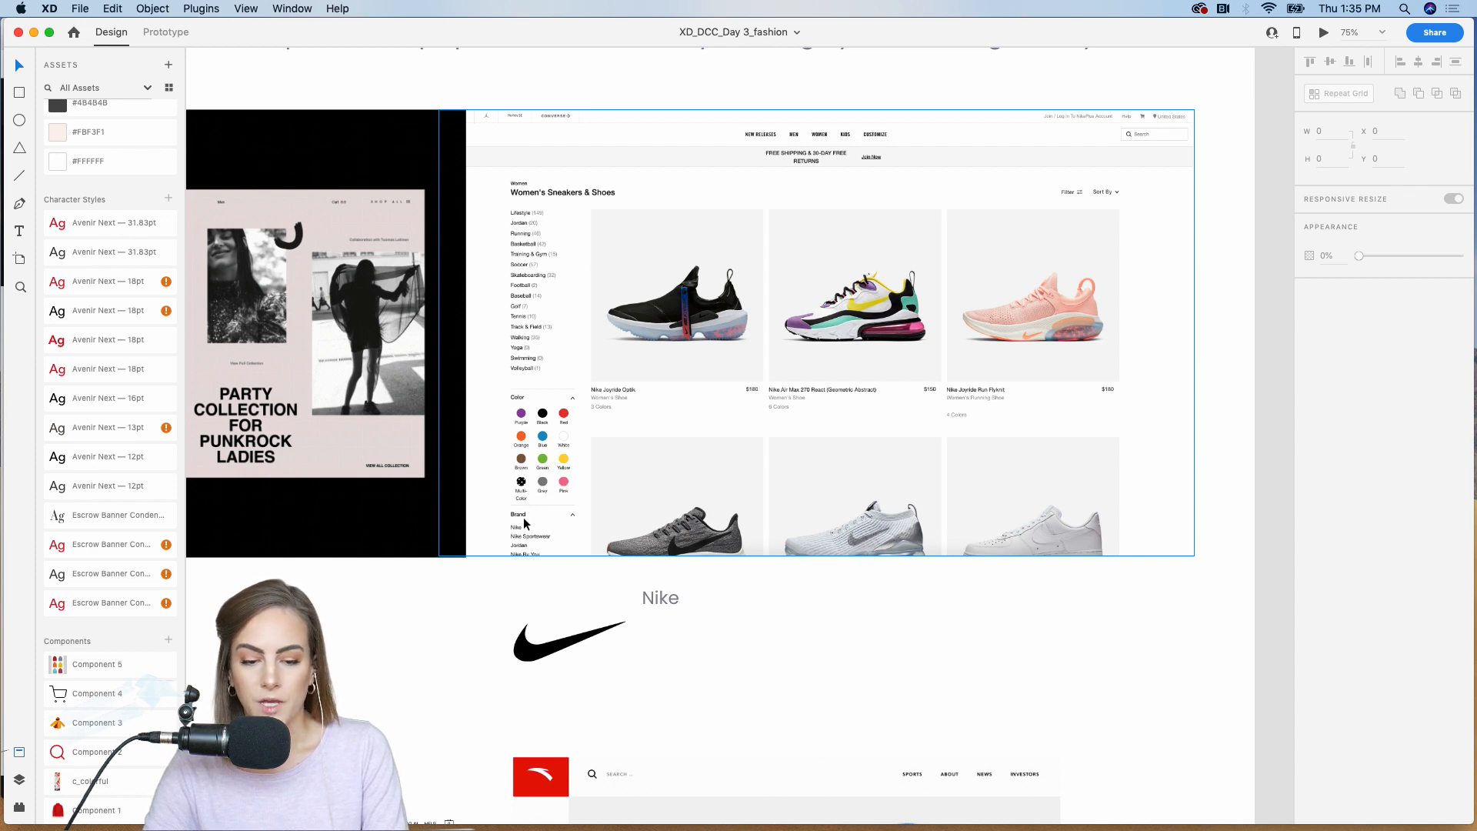
scroll(524, 523, "down", 15)
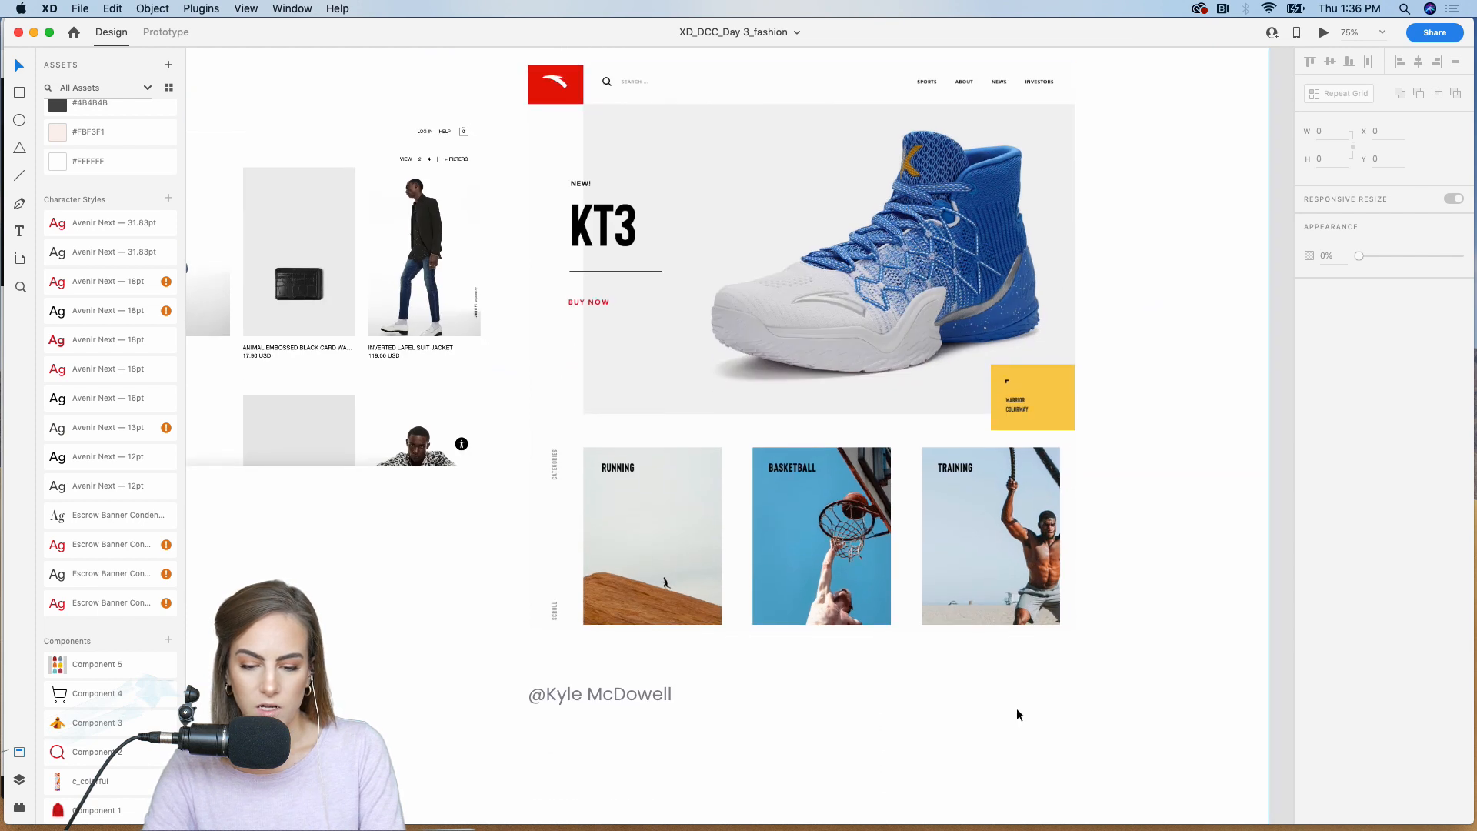
scroll(1017, 708, "left", 2)
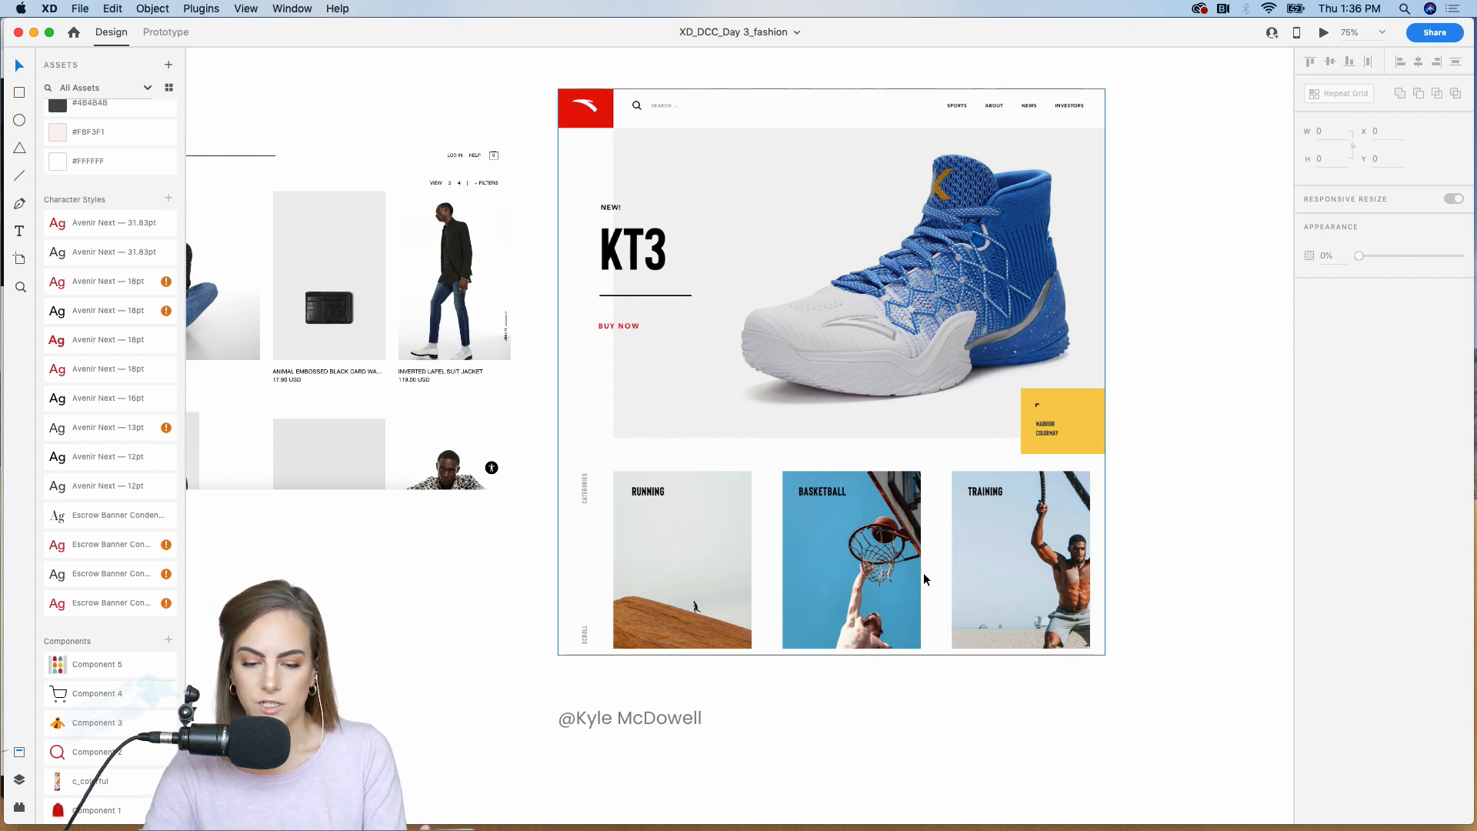
scroll(819, 451, "left", 2)
scroll(819, 451, "left", 9)
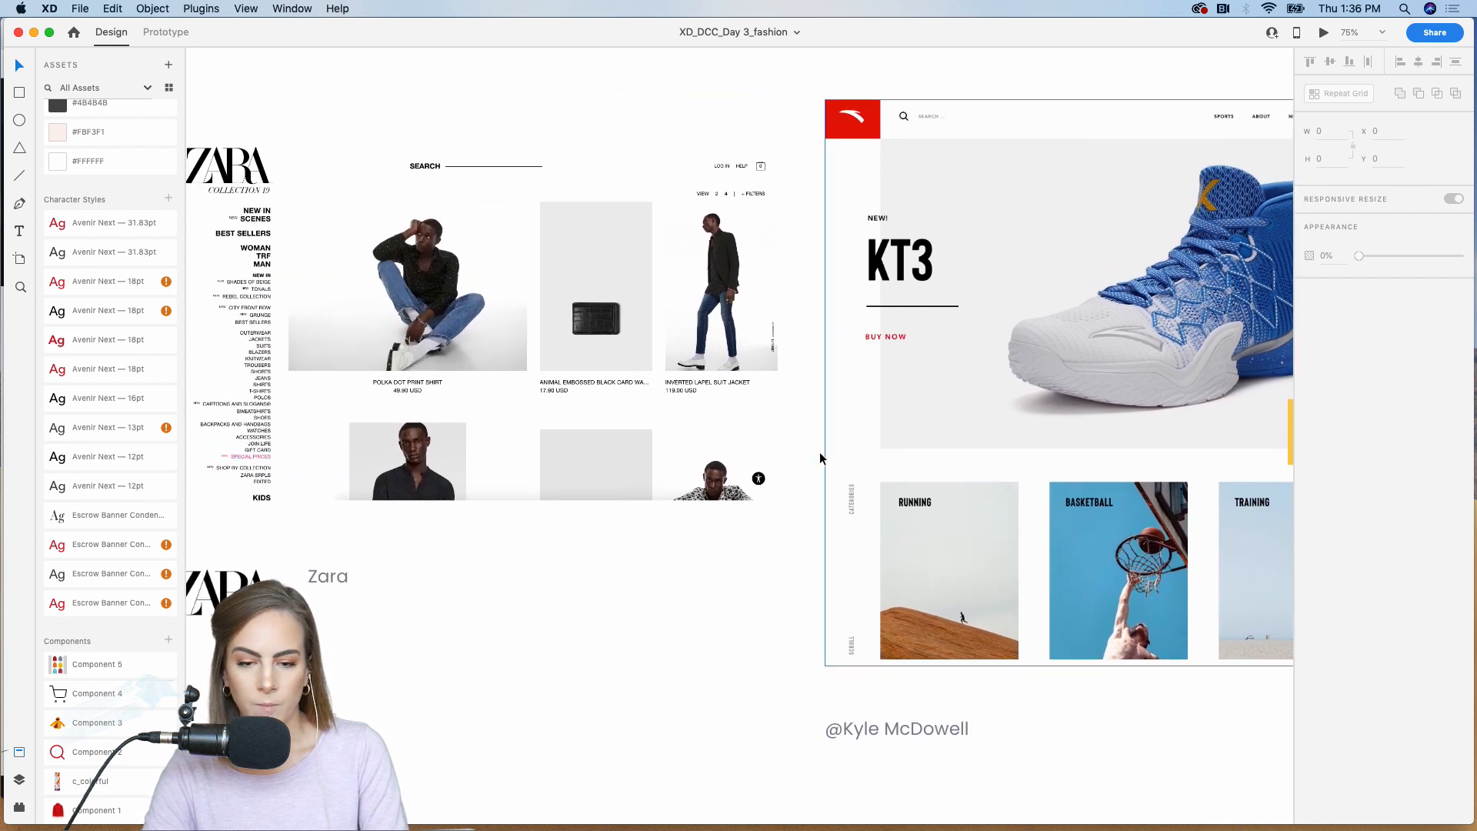
scroll(819, 451, "right", 7)
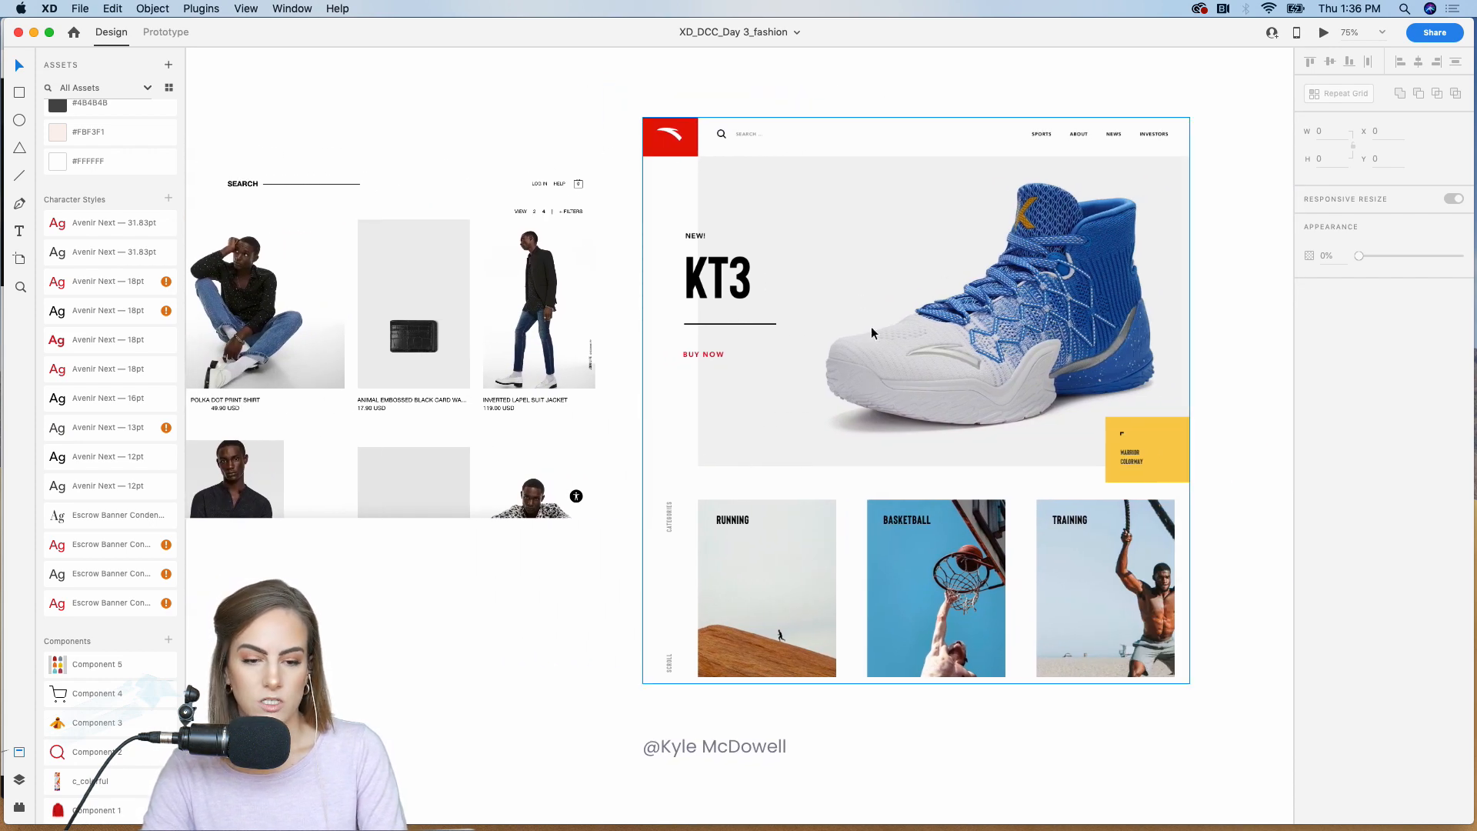
scroll(870, 326, "left", 15)
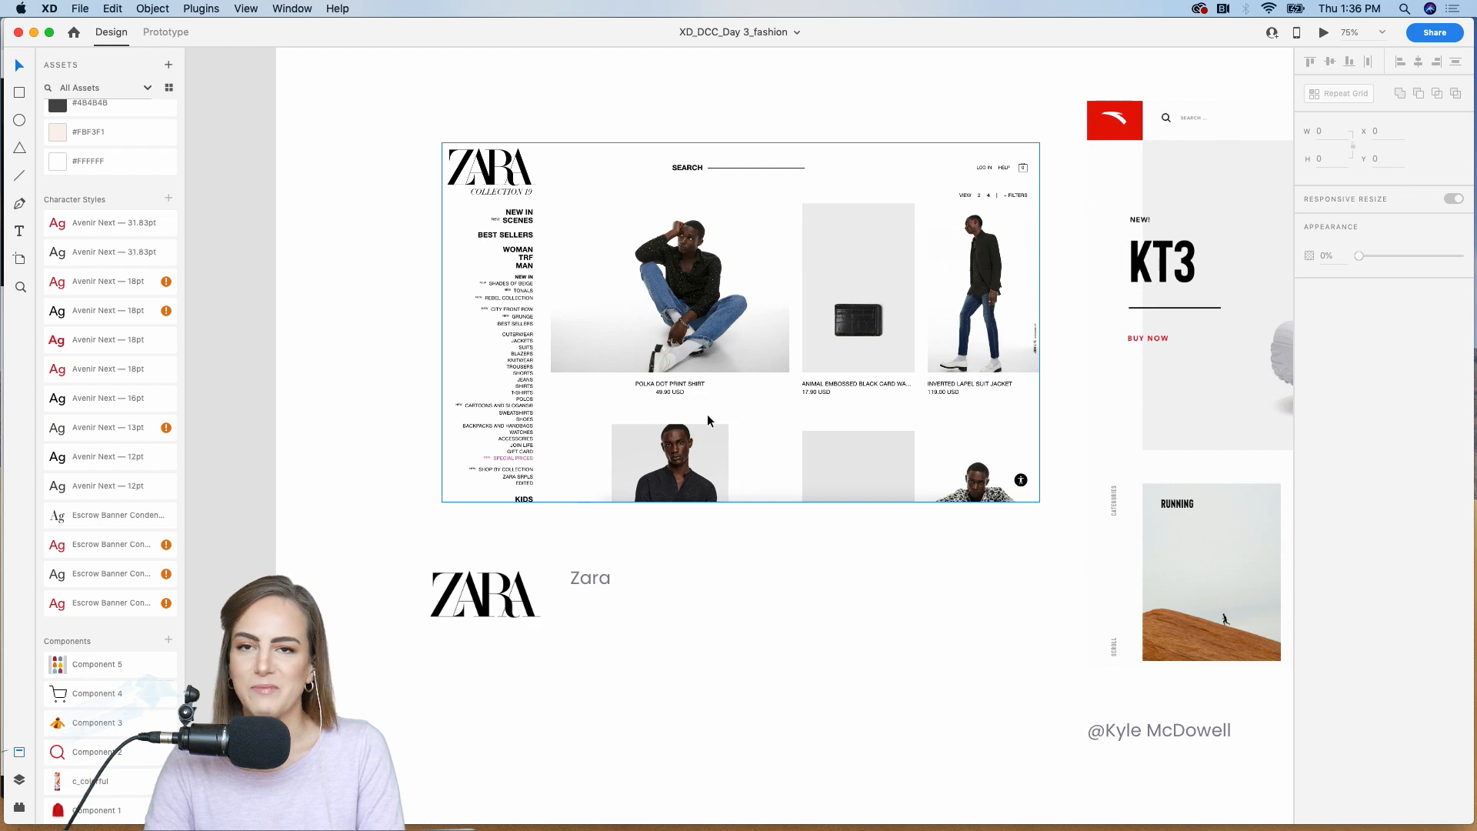
Step: Examine the blank Fashion homepage and grid starter artboards beside the challenge brief
scroll(707, 414, "down", 5)
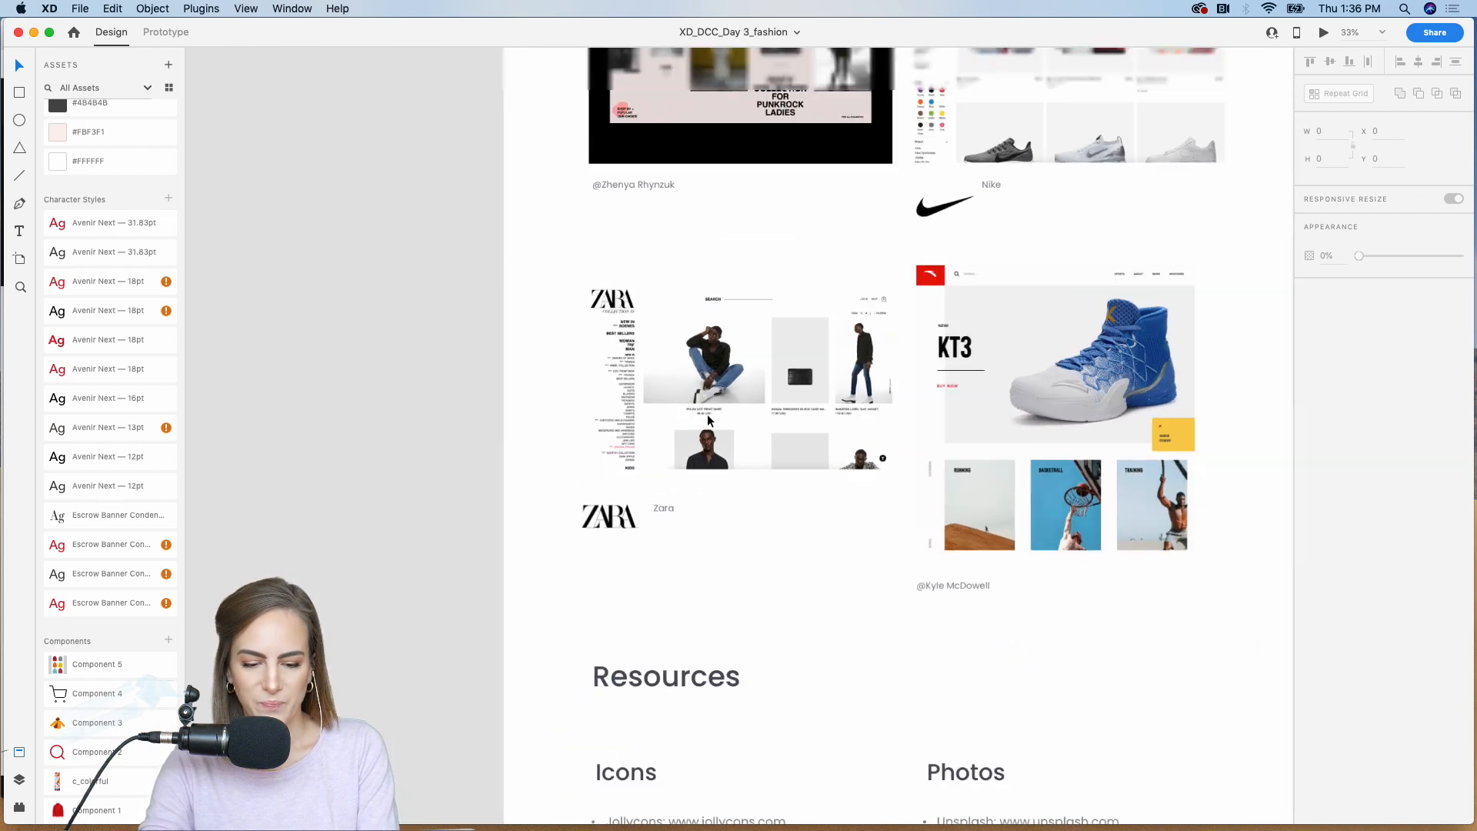
scroll(708, 414, "up", 10)
scroll(708, 414, "right", 10)
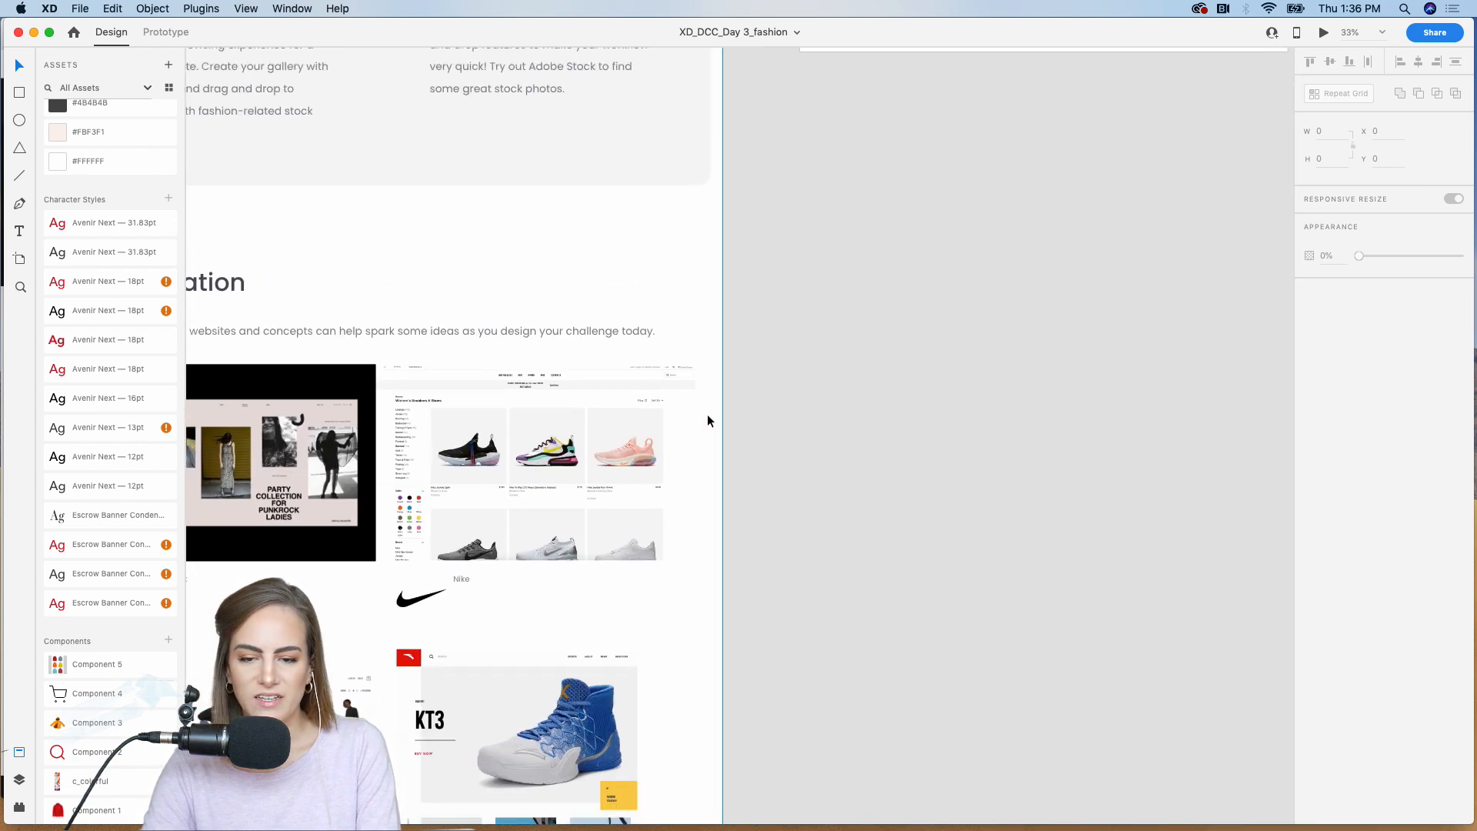
scroll(707, 420, "up", 3)
scroll(708, 420, "right", 3)
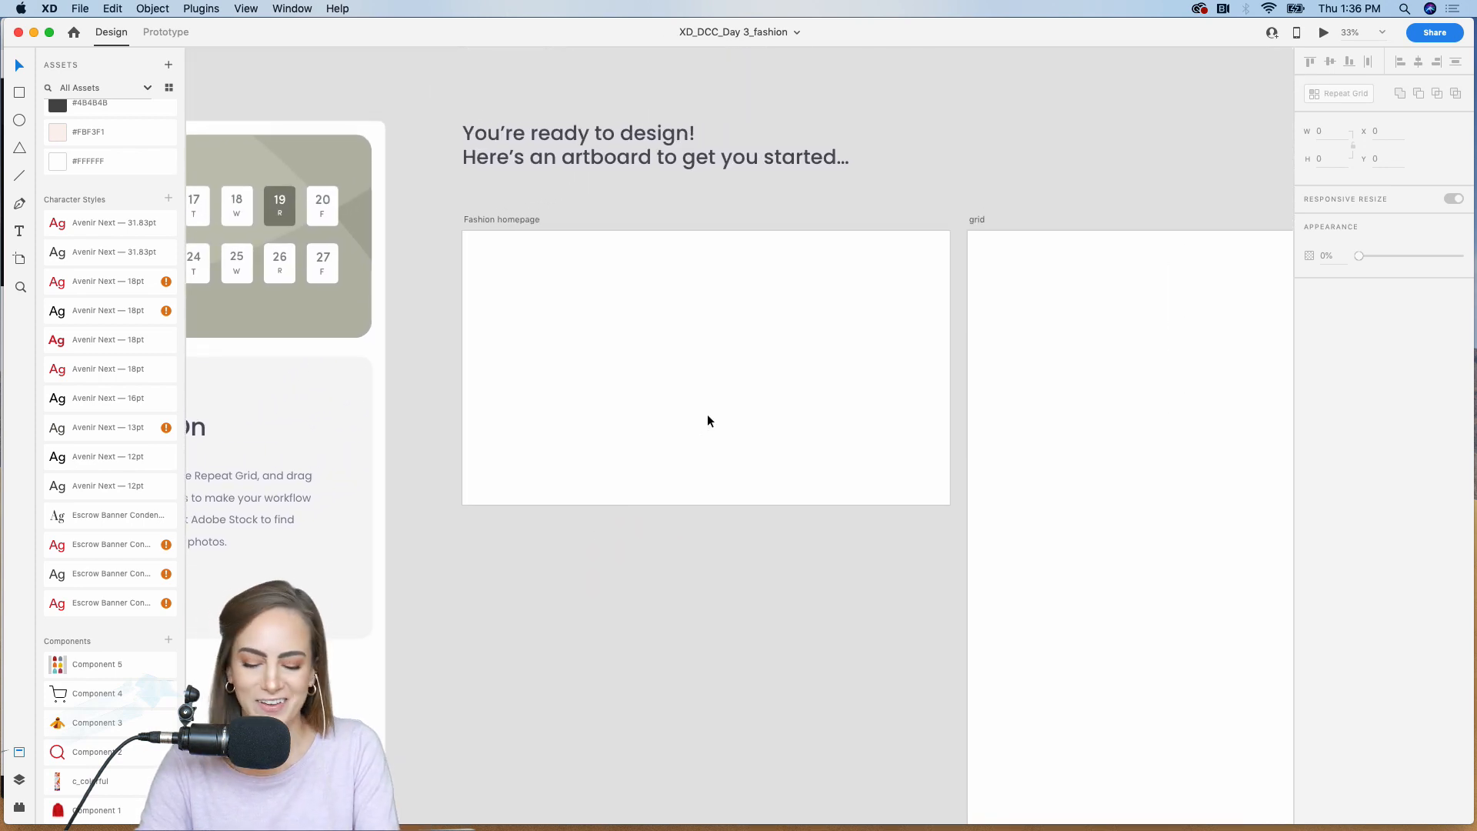
scroll(708, 420, "up", 3)
scroll(707, 420, "up", 2)
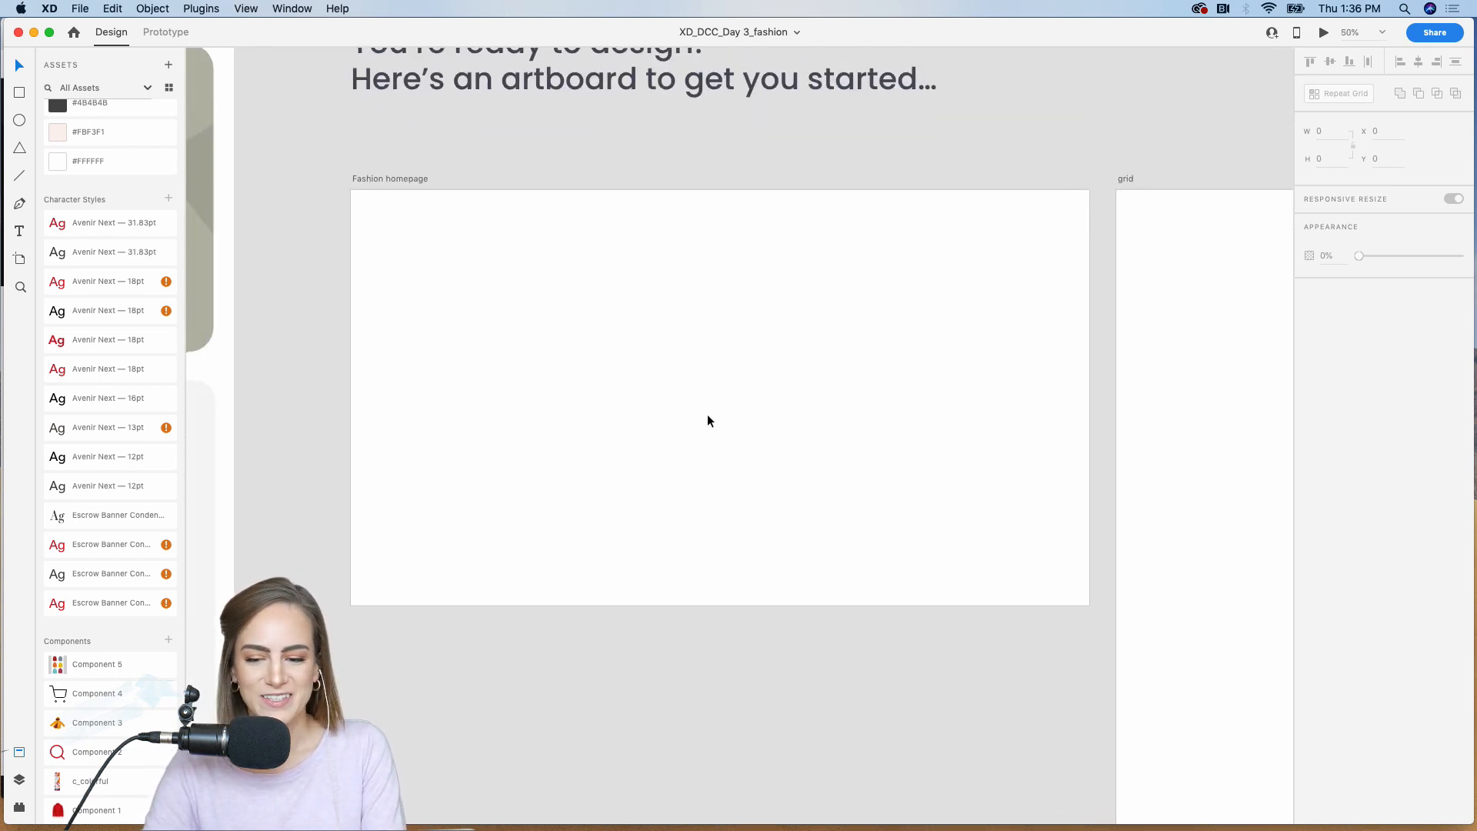
left_click(708, 420)
scroll(708, 420, "down", 3)
scroll(708, 420, "right", 5)
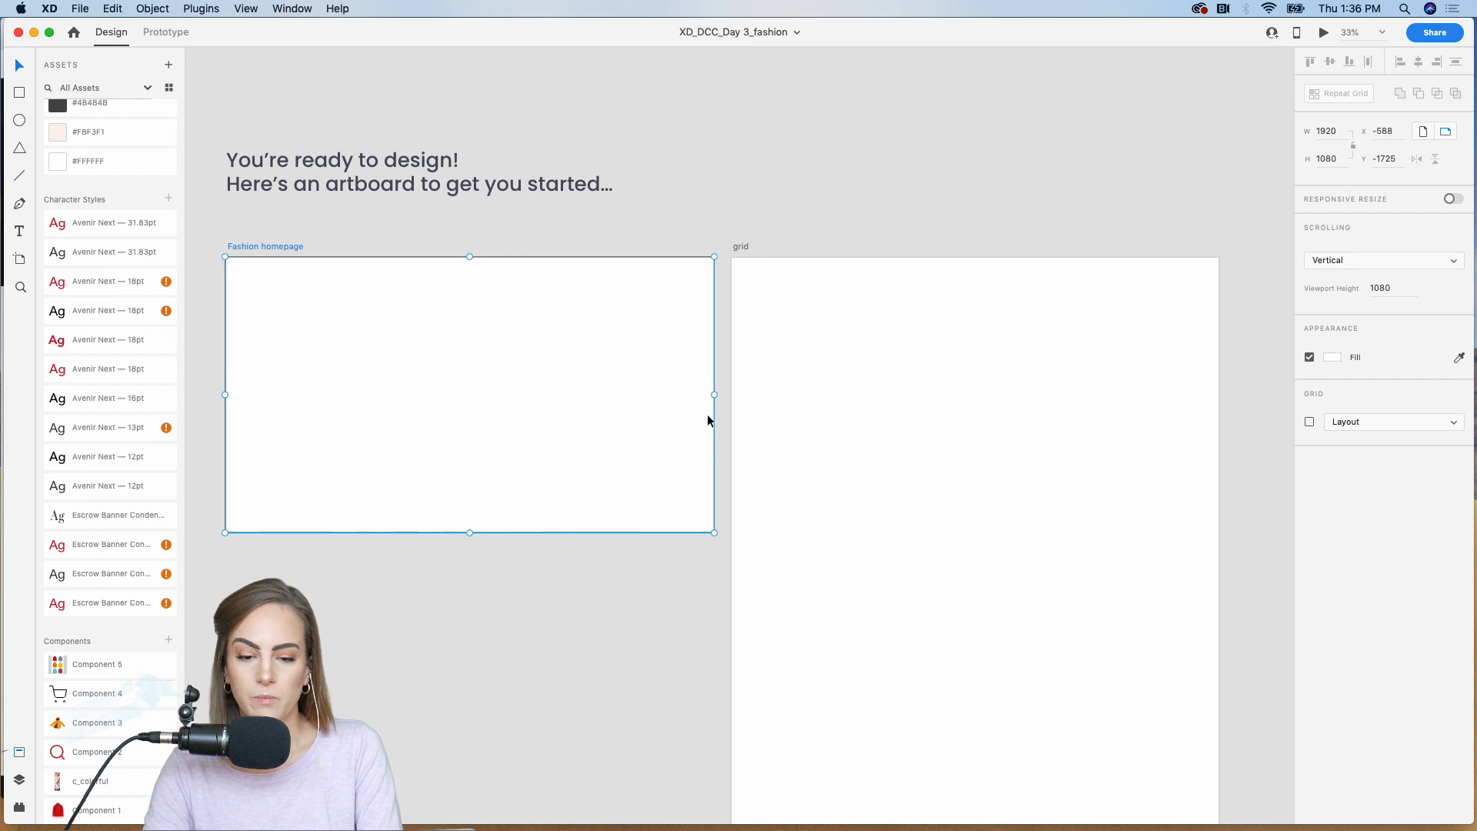
scroll(708, 420, "left", 3)
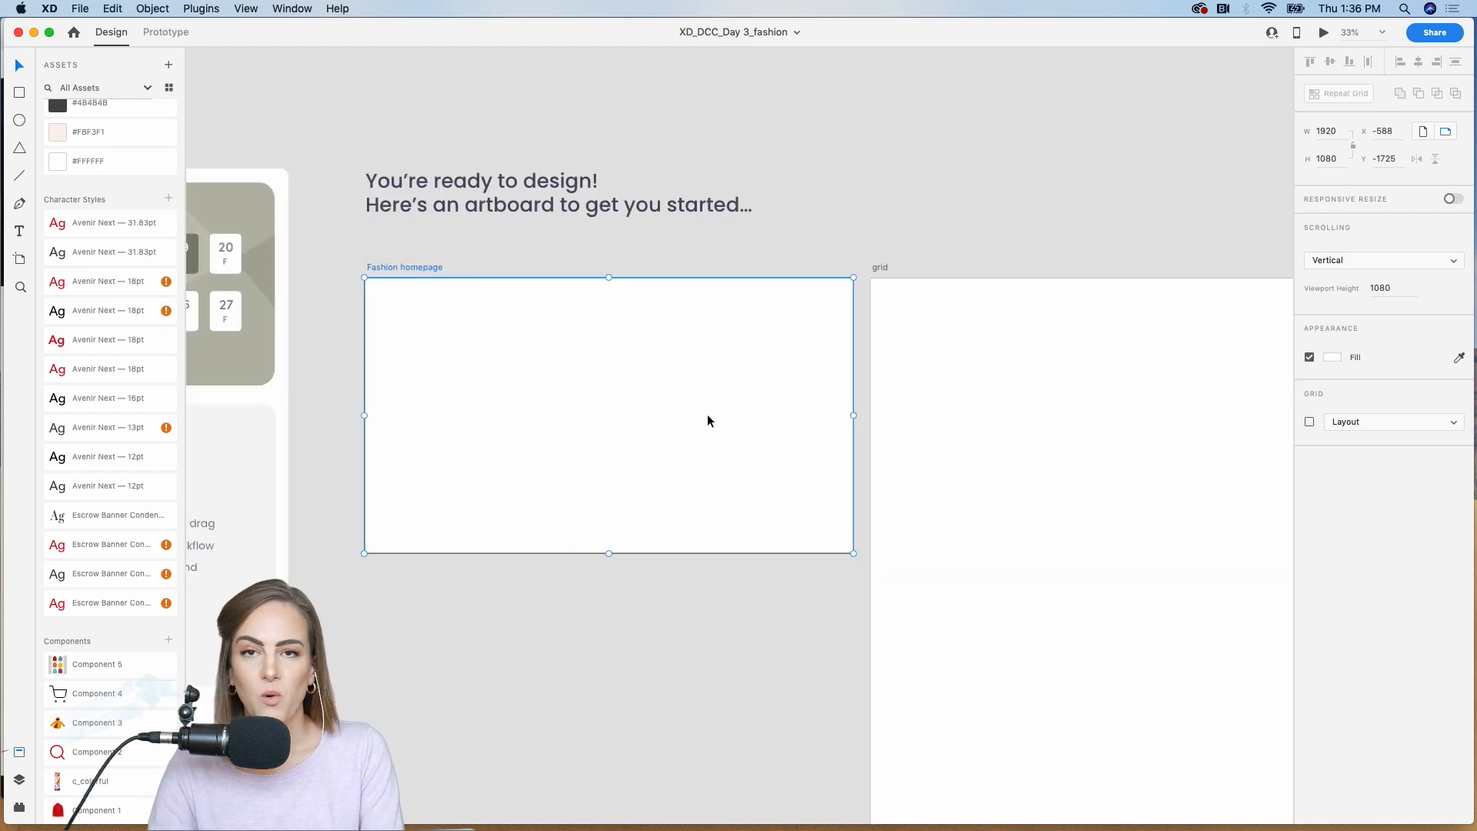
scroll(707, 420, "up", 3)
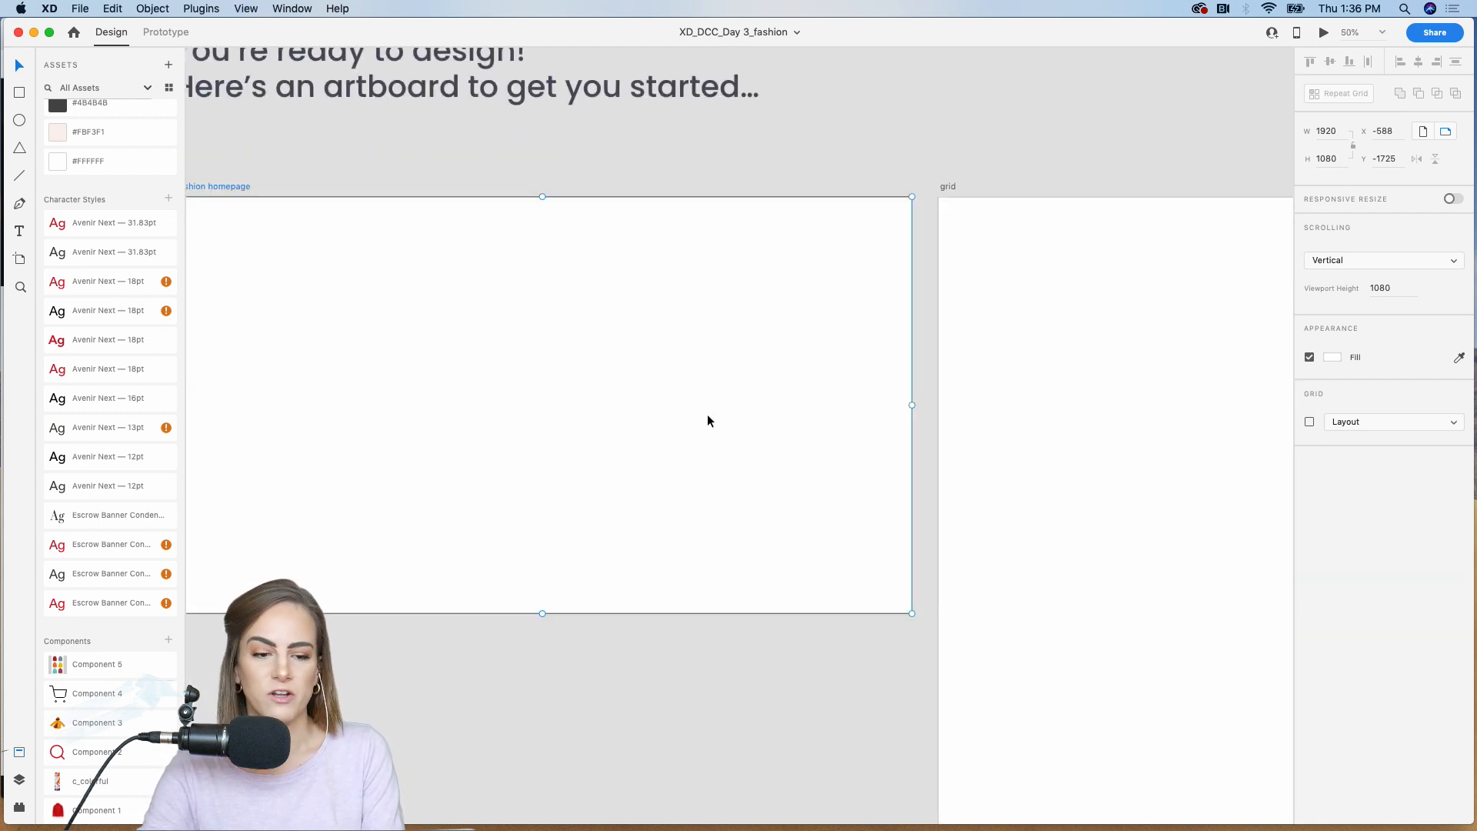
scroll(707, 421, "left", 2)
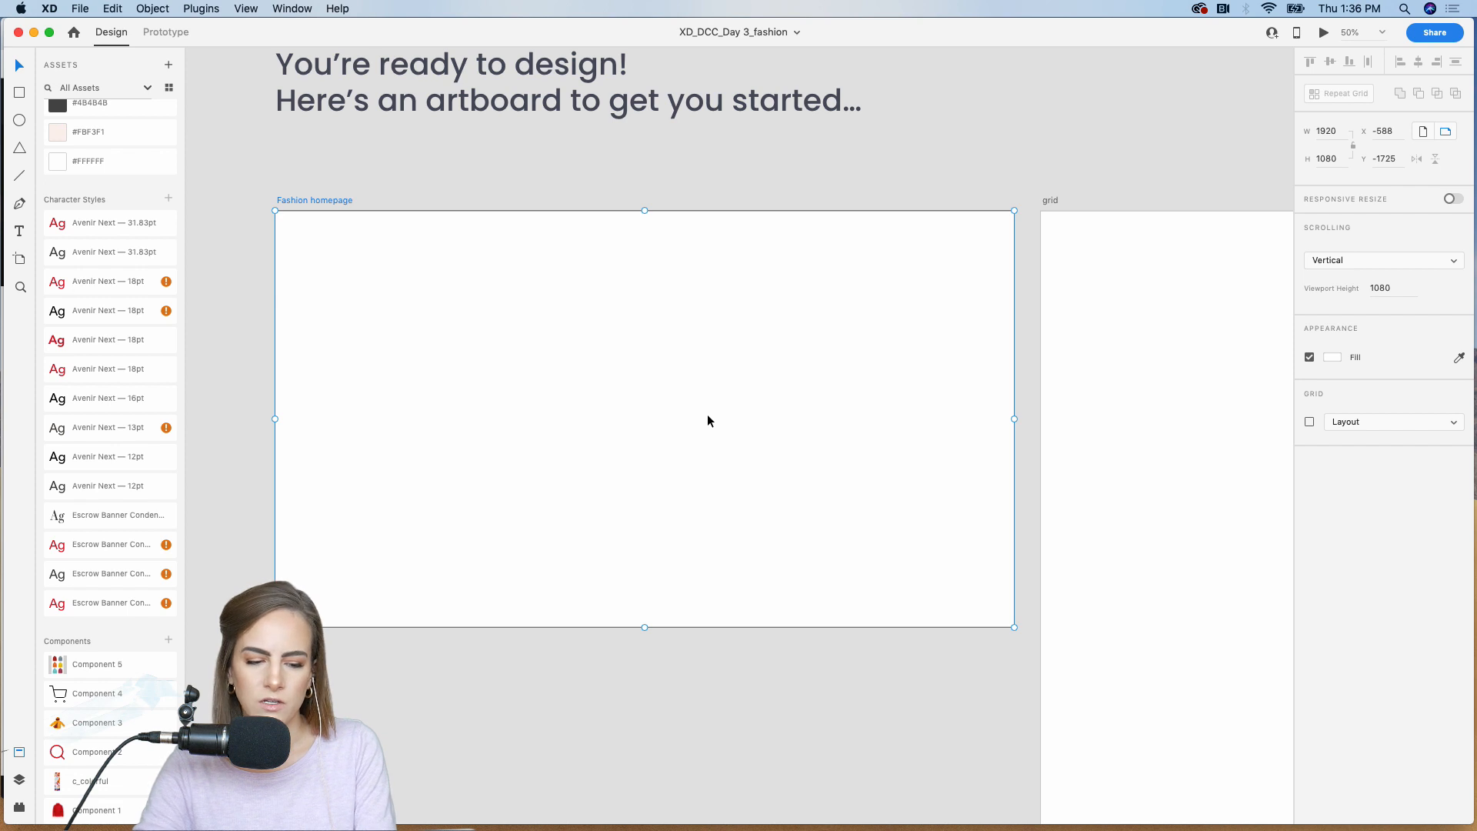
left_click(568, 667)
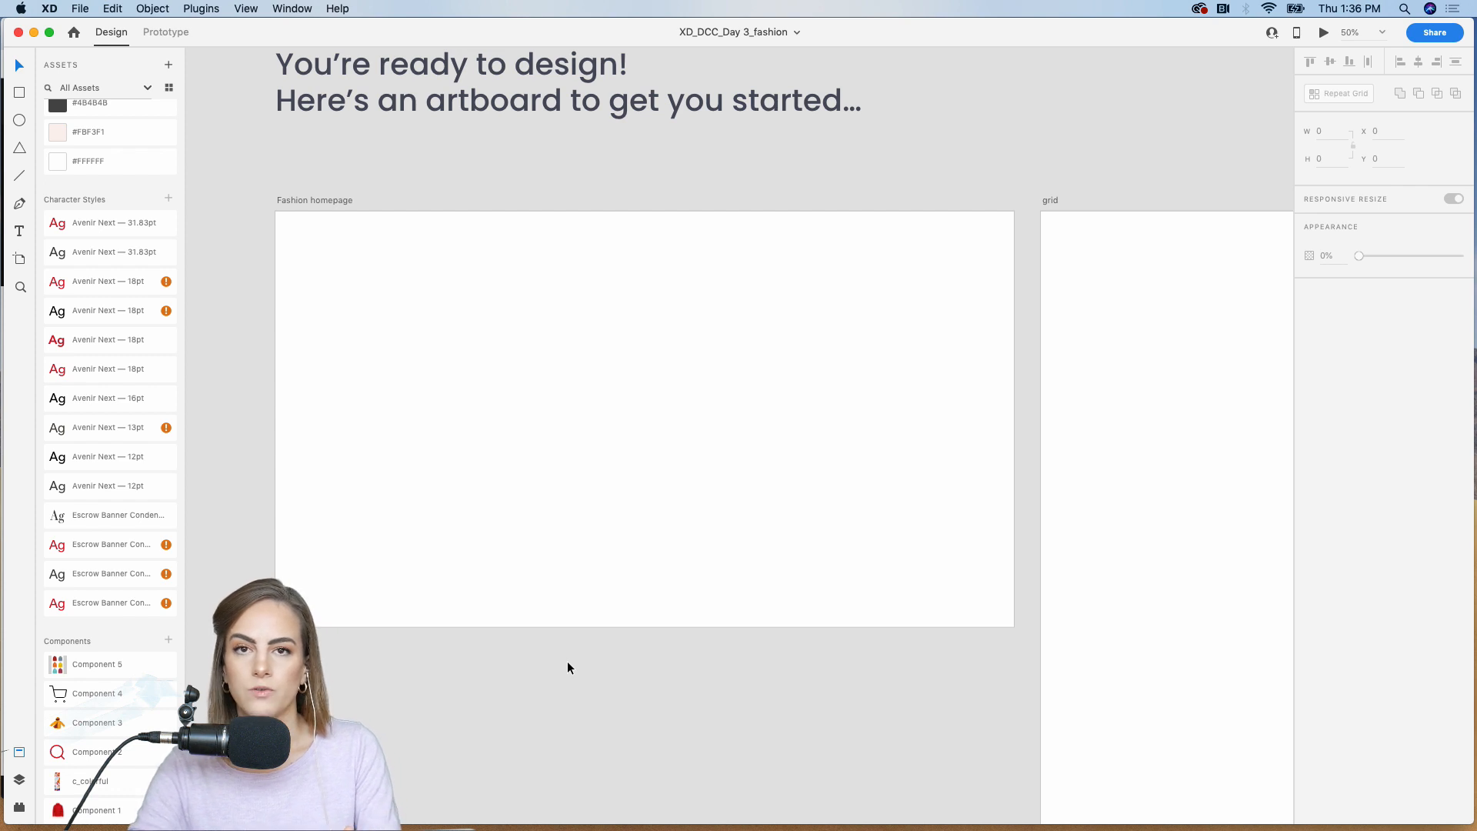
Step: Switch to Finder, go back to the coats folder, preview coat_blue.png, and return to the Adobe XD document
left_click(483, 817)
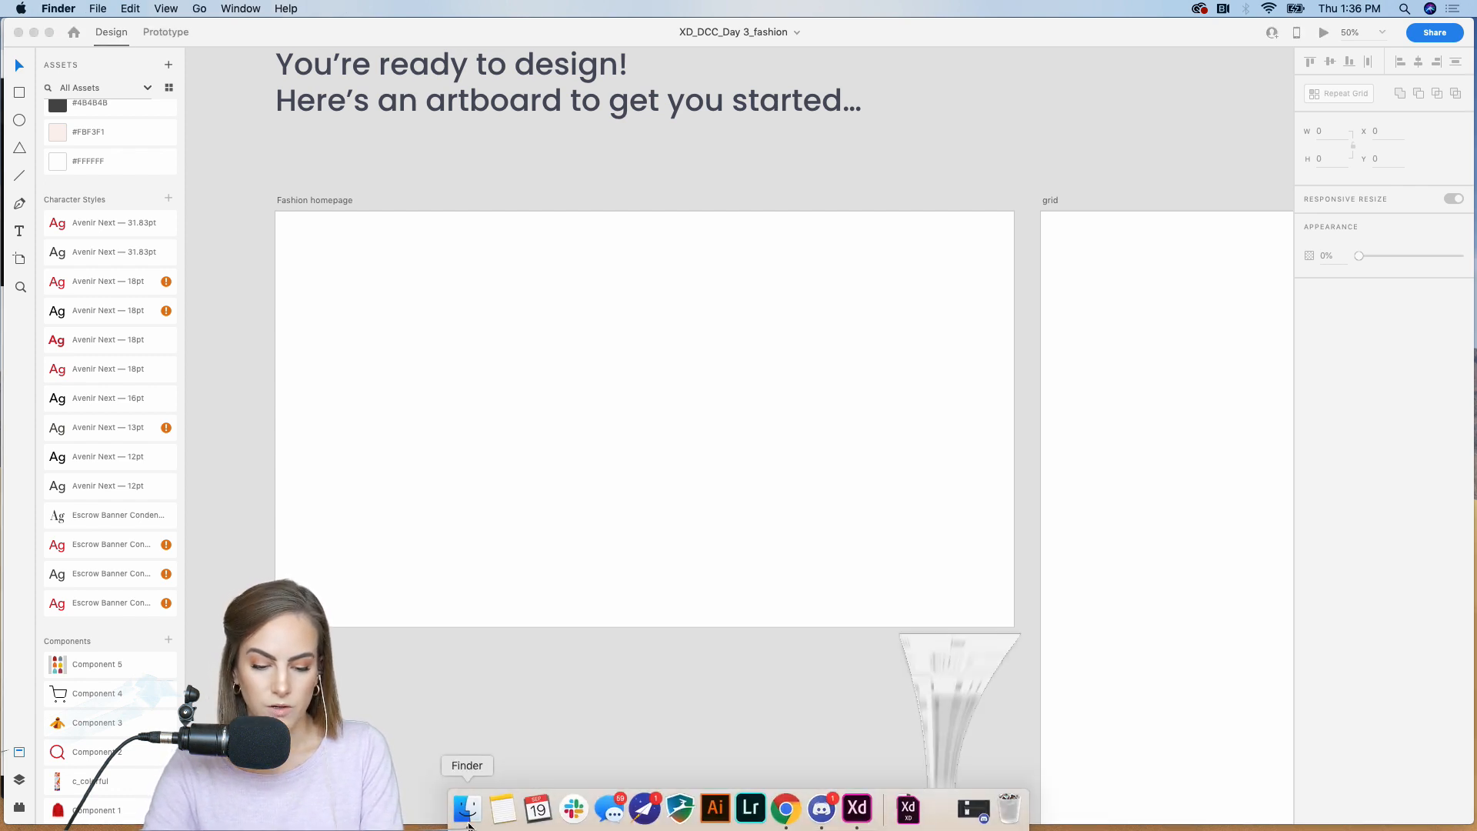
left_click(954, 385)
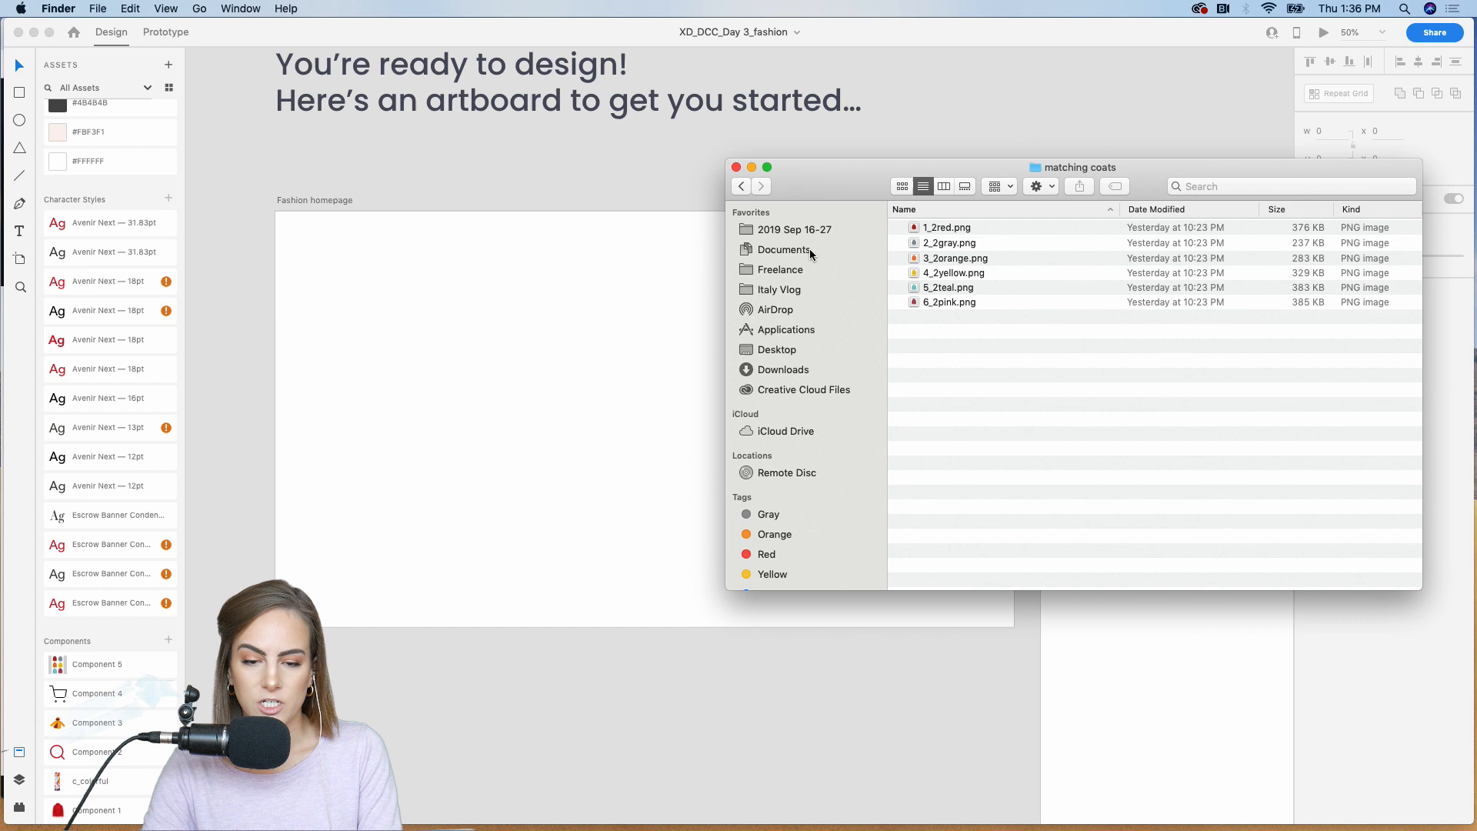
left_click(740, 187)
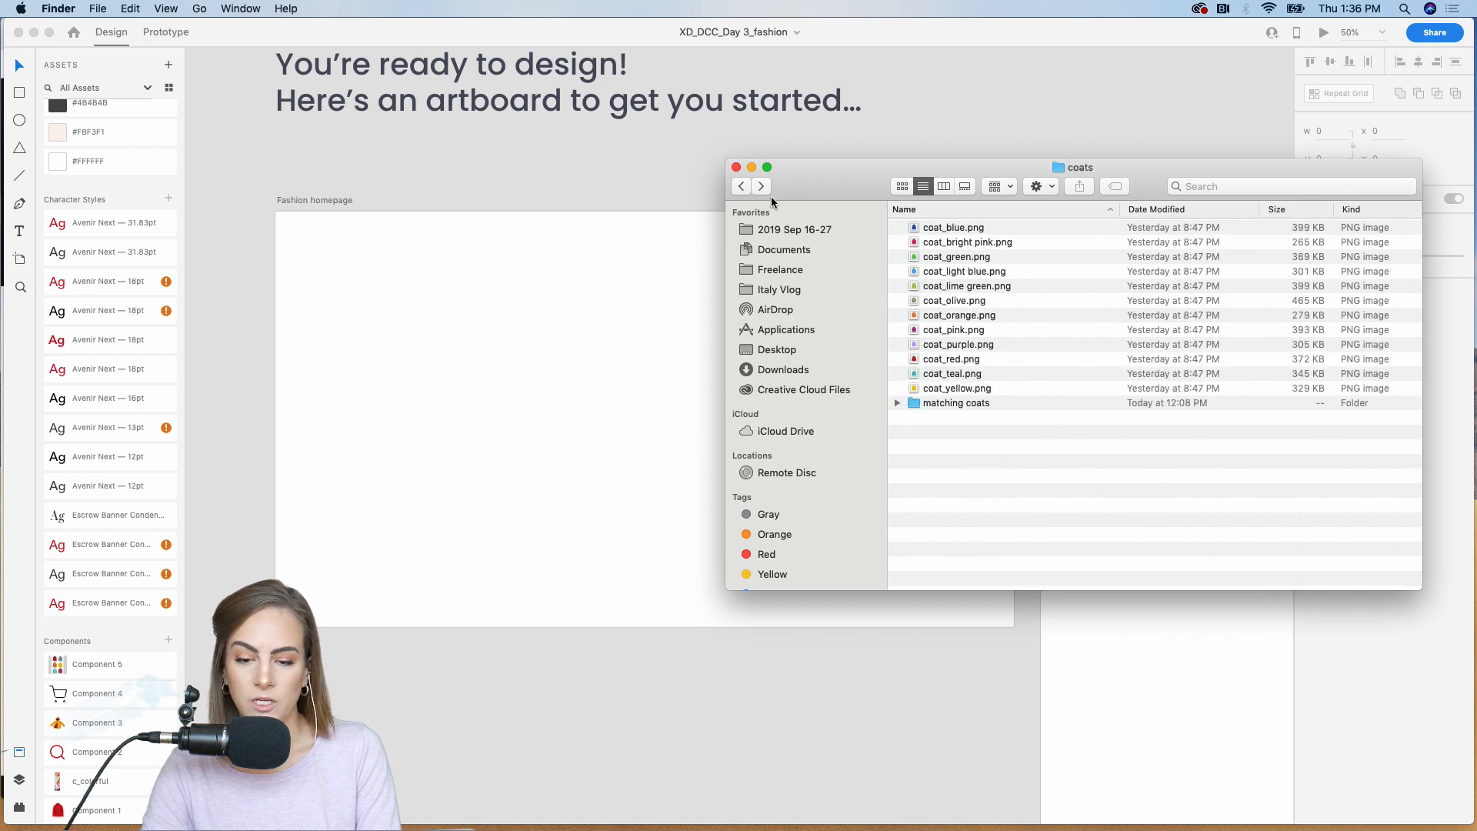
double_click(955, 228)
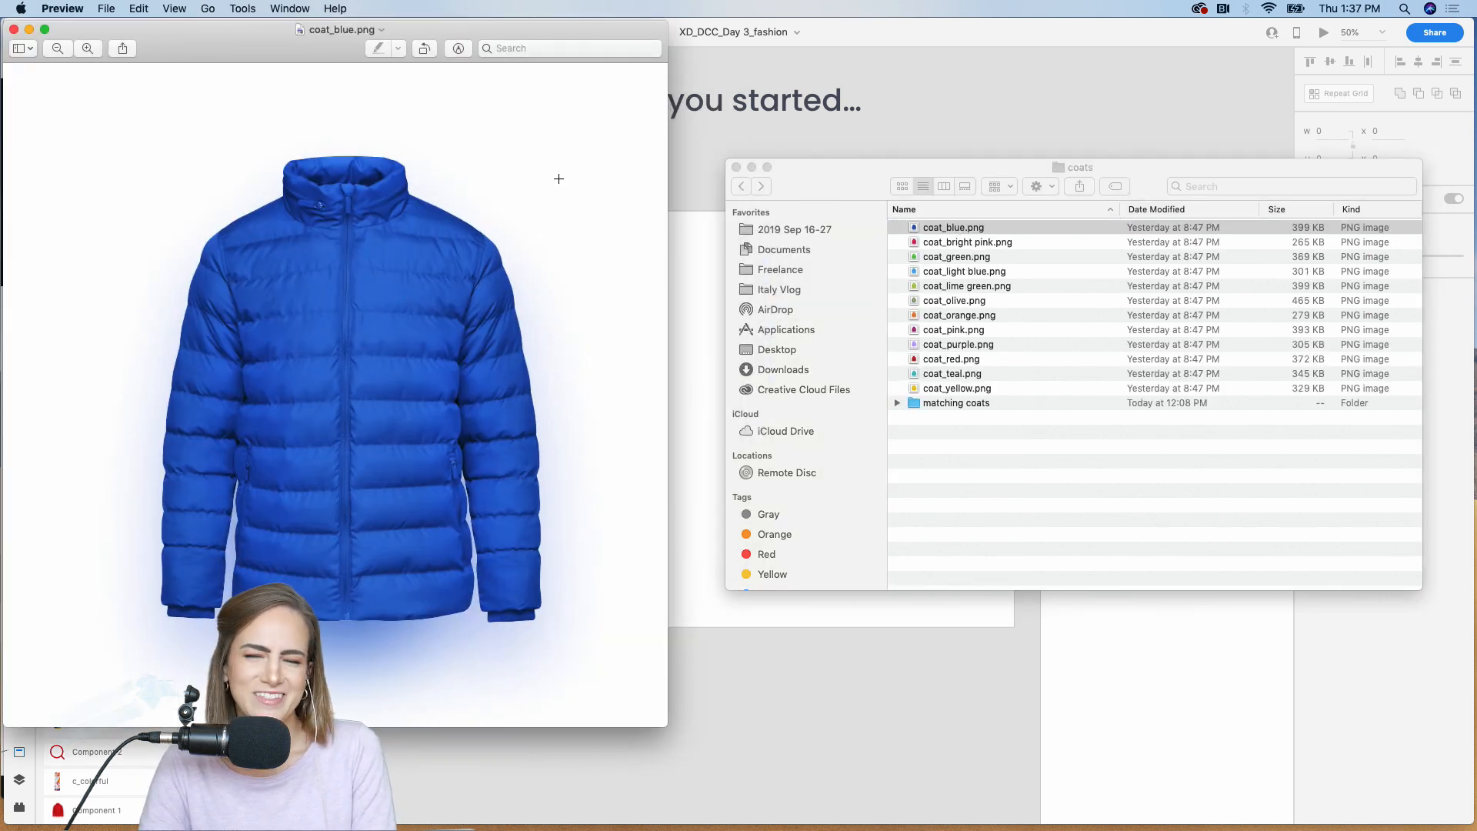
left_click(14, 29)
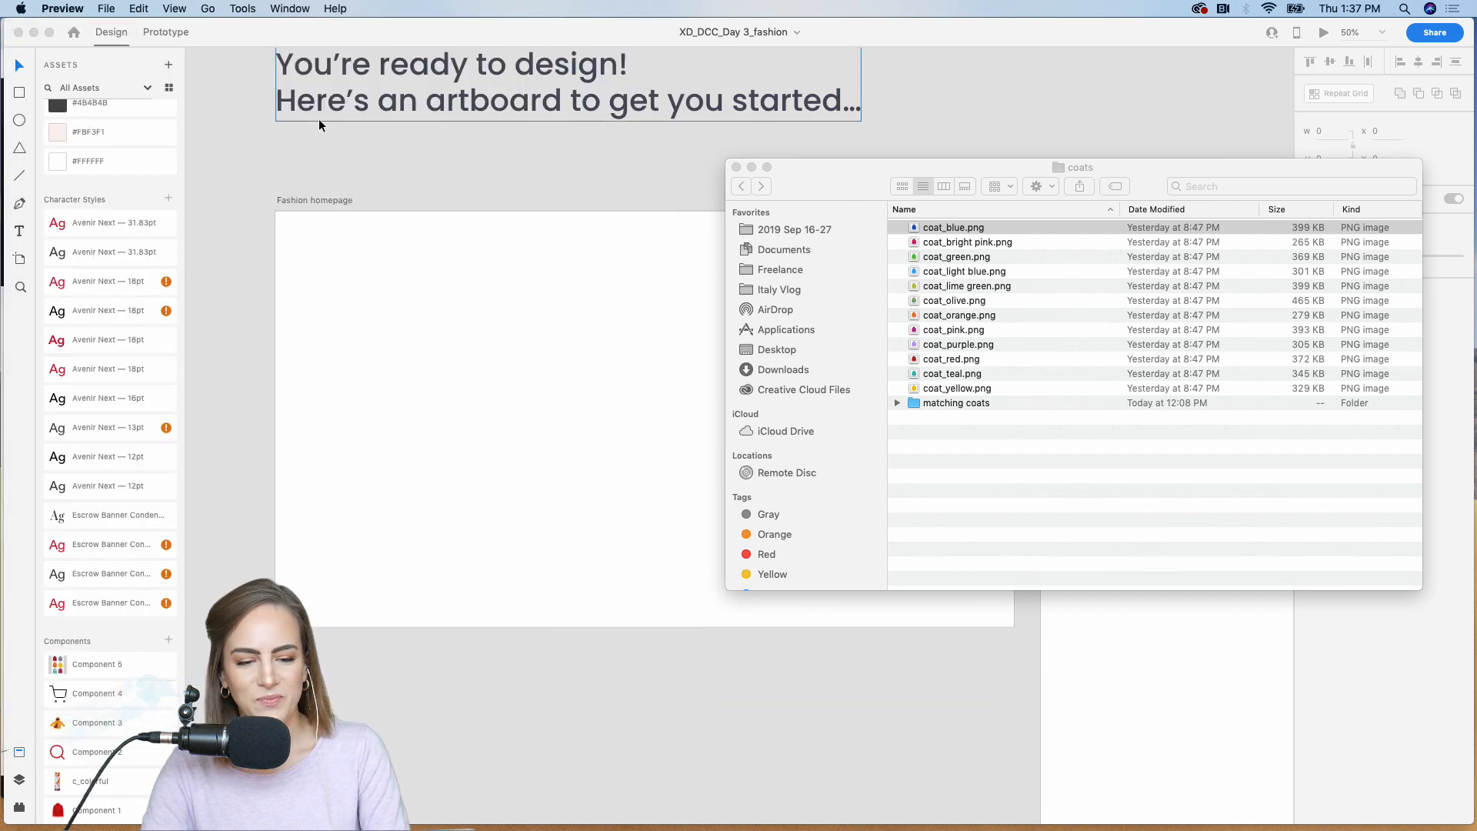
left_click(293, 148)
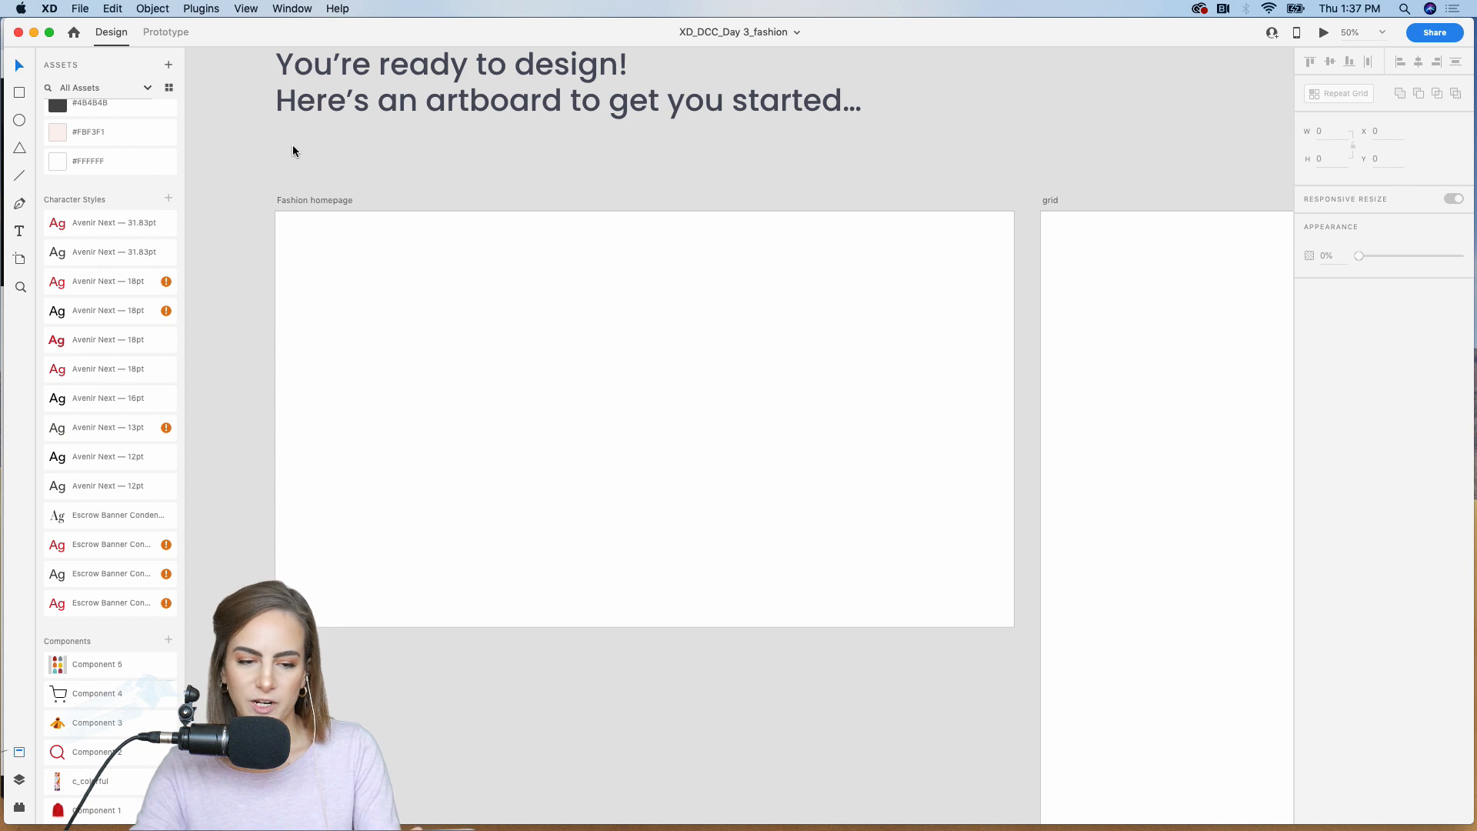
Step: Draw a borderless rectangle, about 246 × 1080, along the Fashion homepage artboard's right edge and fill it with the #F1F0EE color asset
left_click(485, 341)
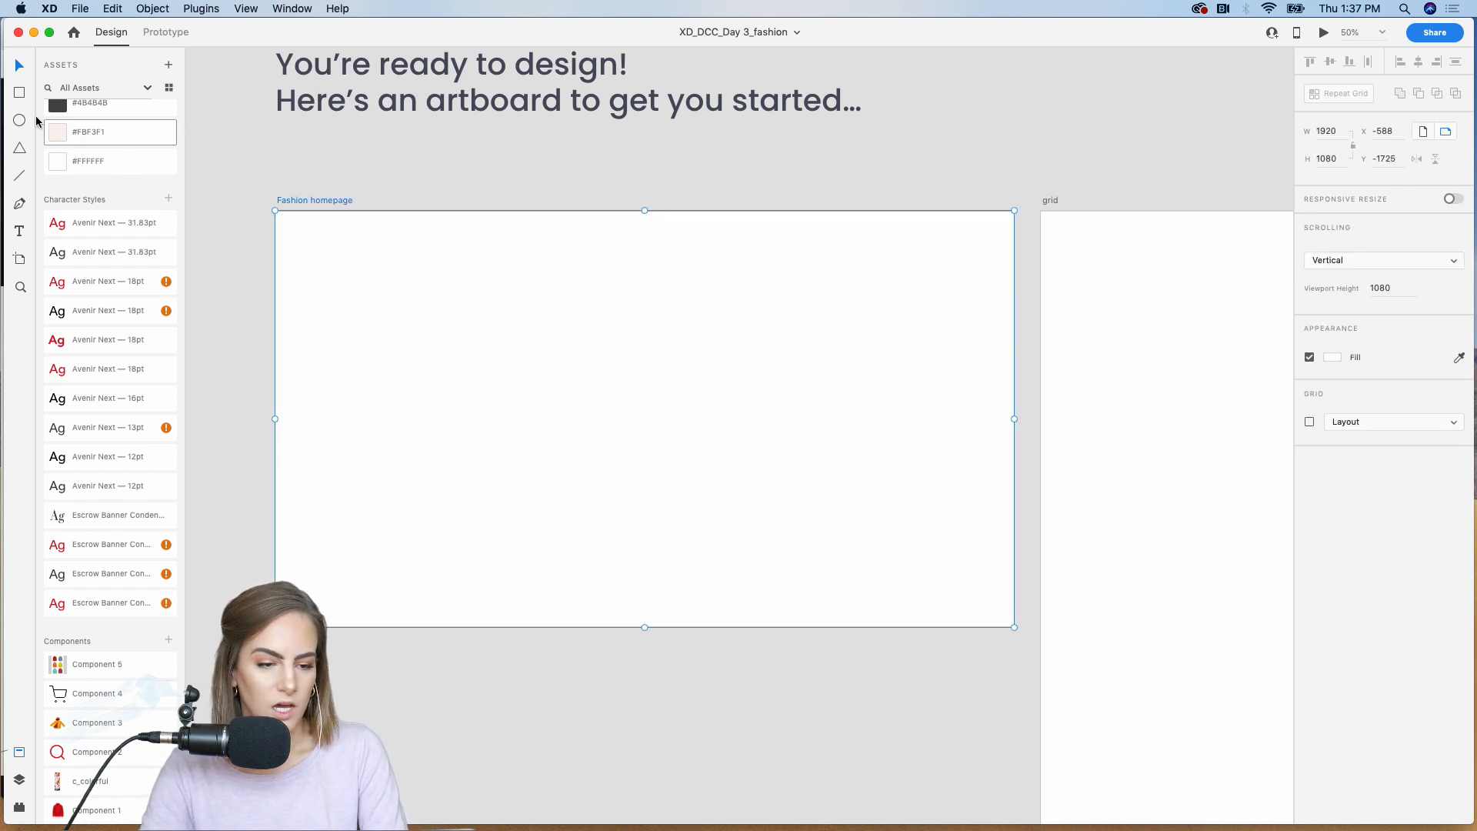
left_click(19, 94)
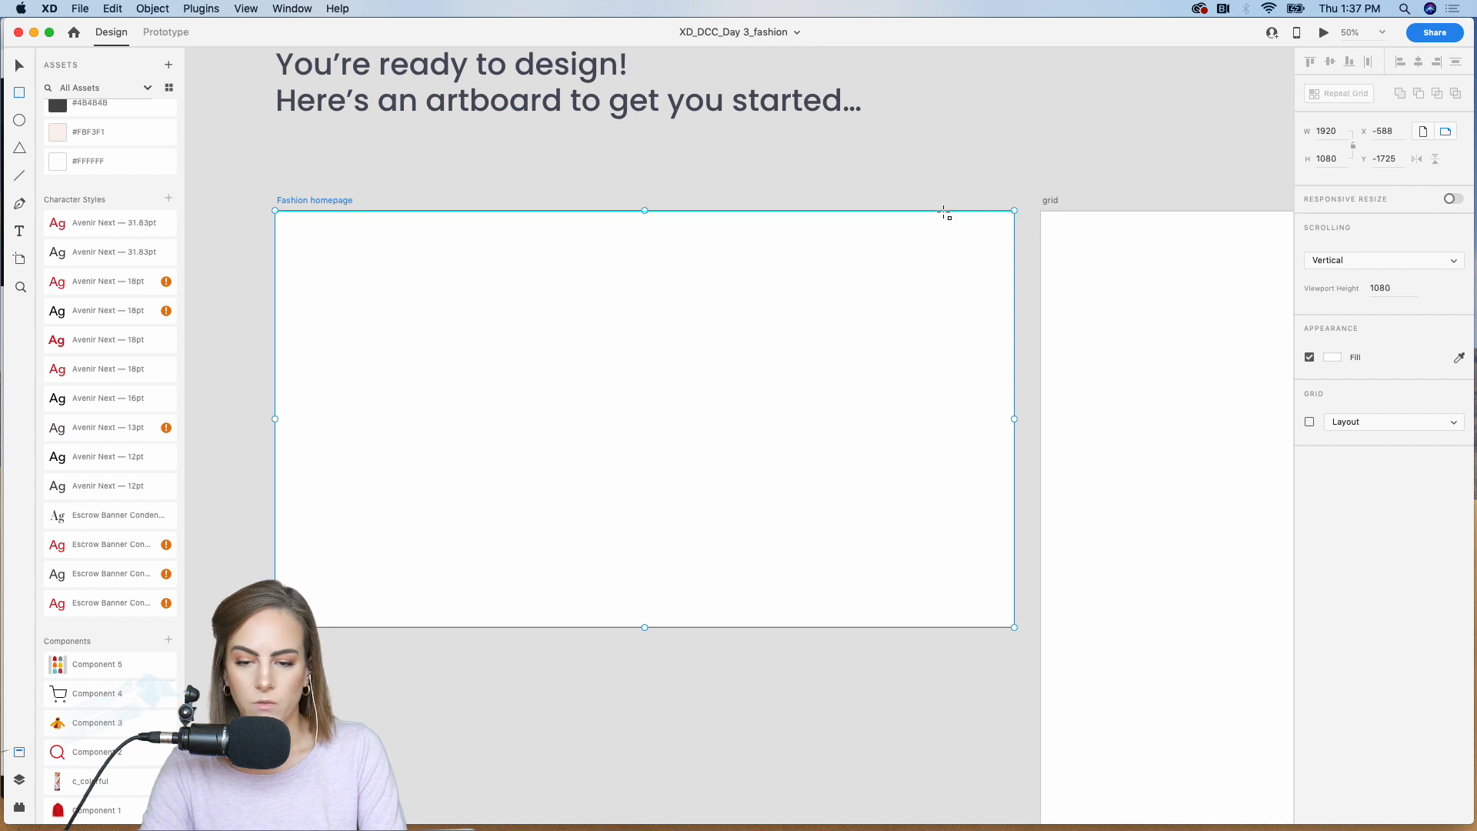
mouse_move(939, 211)
left_mouse_down()
mouse_move(1036, 502)
mouse_move(1014, 629)
left_mouse_up()
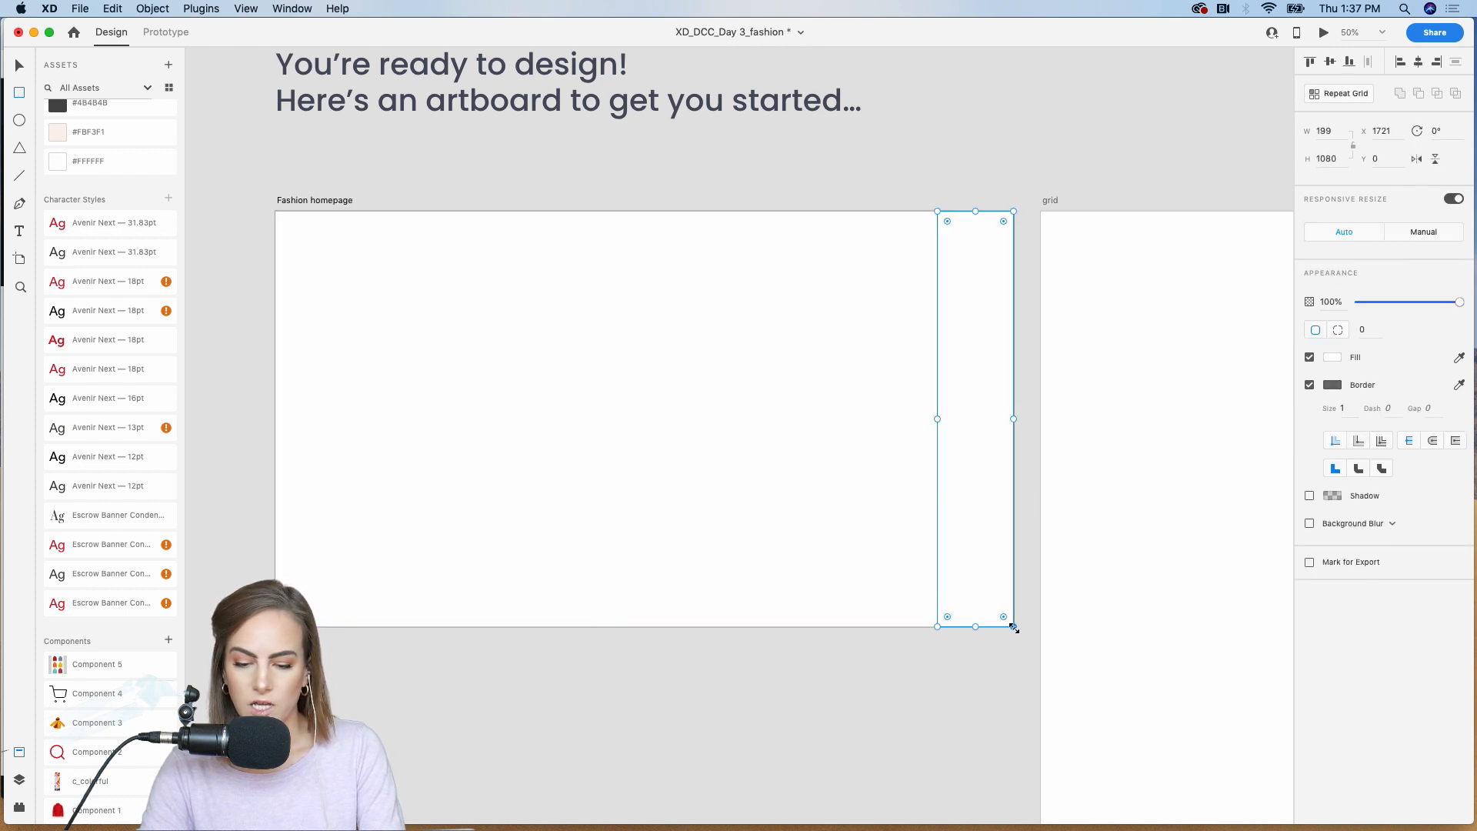
key("v")
left_click_drag(937, 418, 919, 417)
left_click(1310, 385)
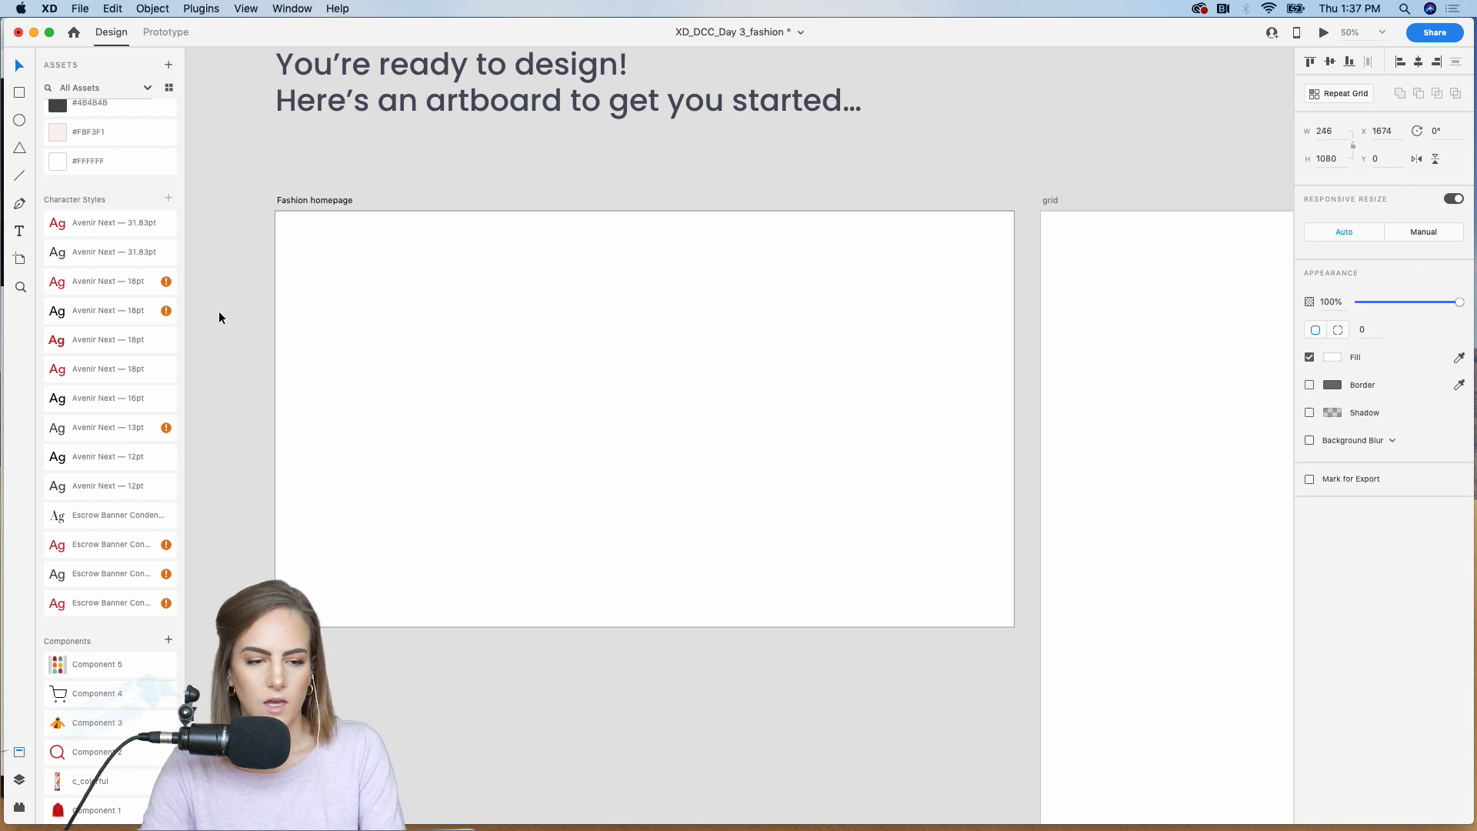
scroll(154, 290, "up", 5)
left_click(96, 294)
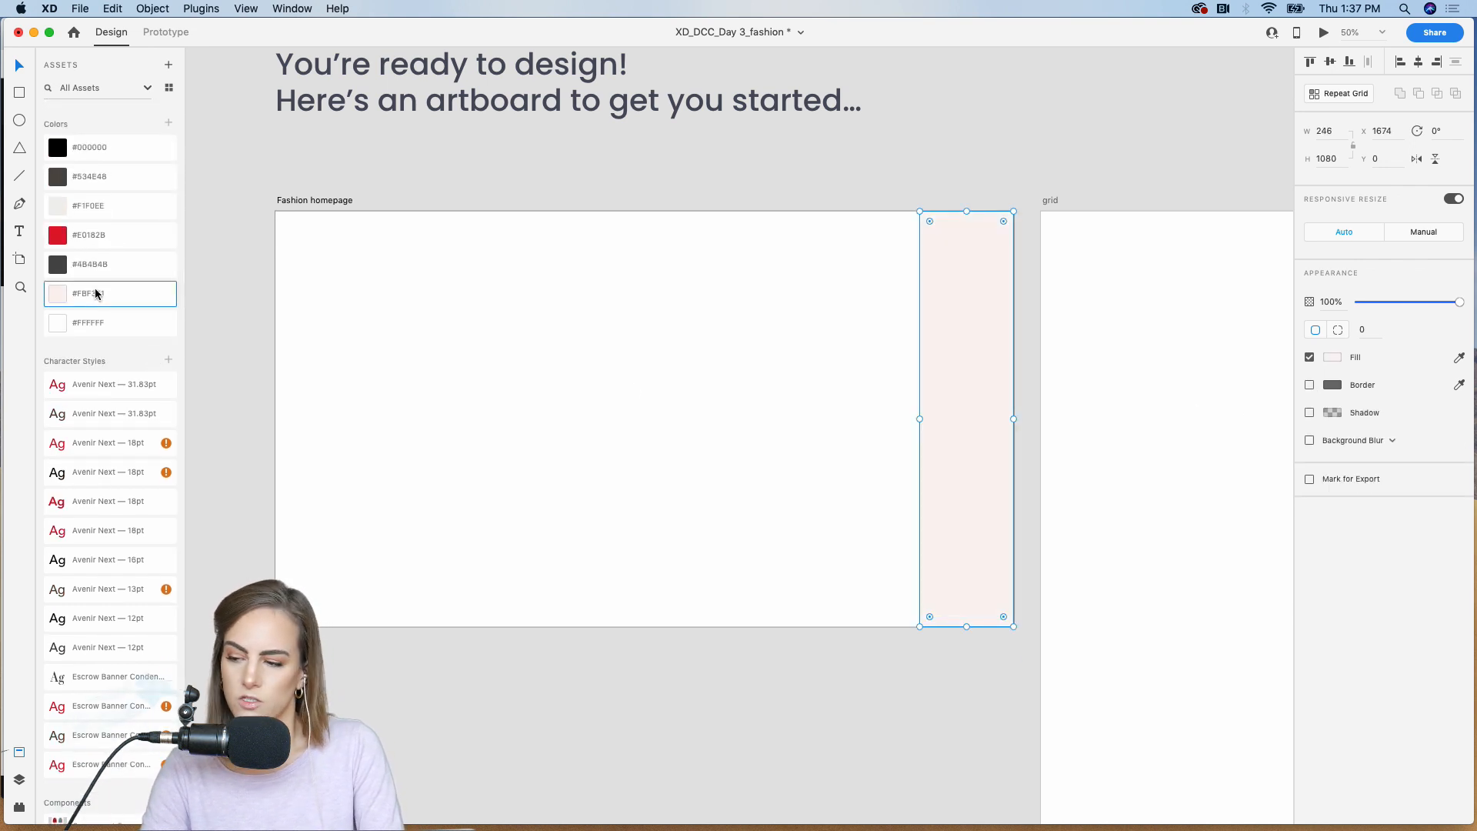
left_click(74, 209)
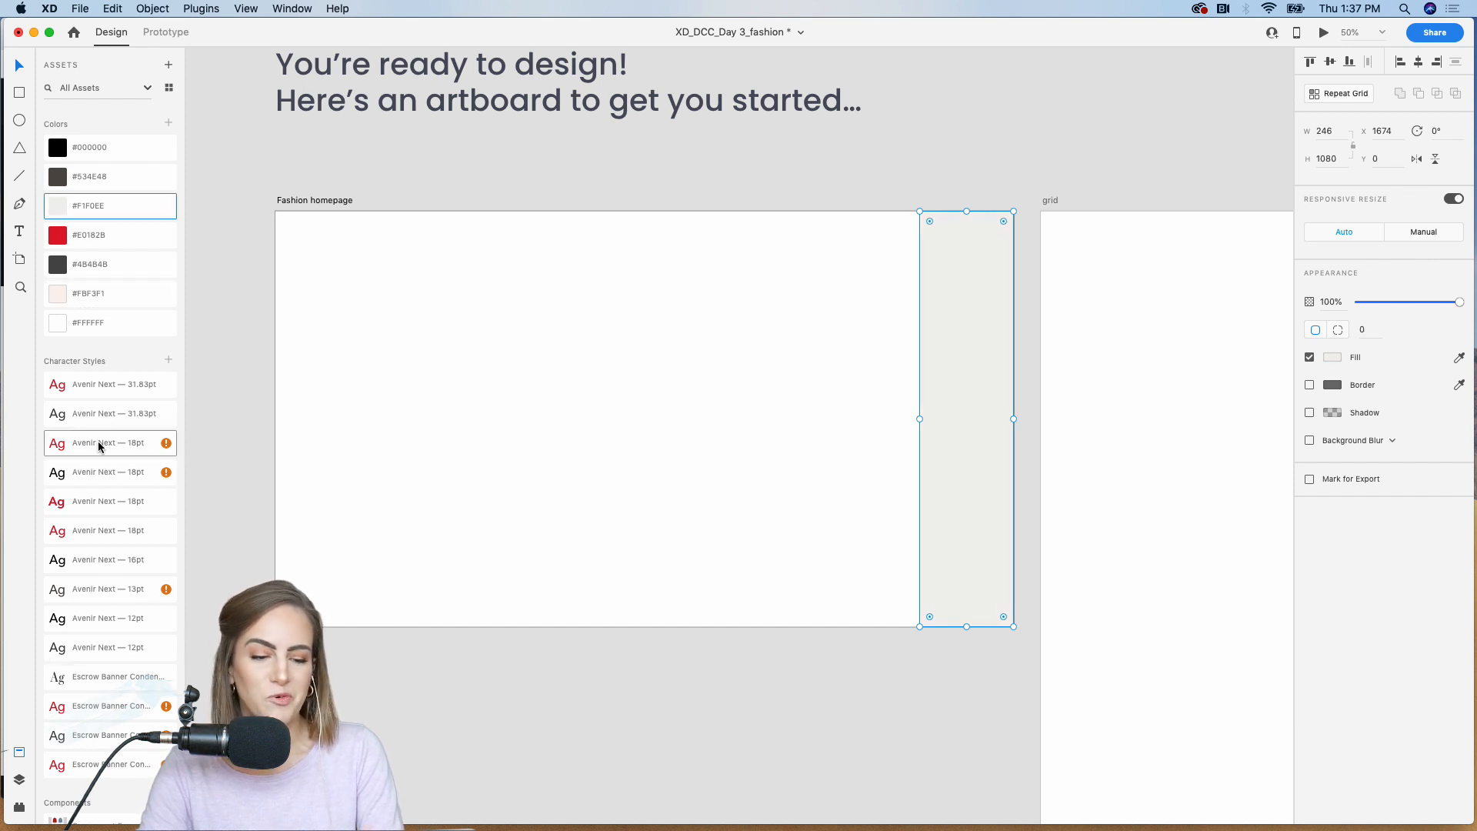
Step: Place the c_colorful image directly left of the grey strip, and add a borderless panel about 469 × 1080 beside it, filled with #FBF3F1
scroll(99, 676, "down", 4)
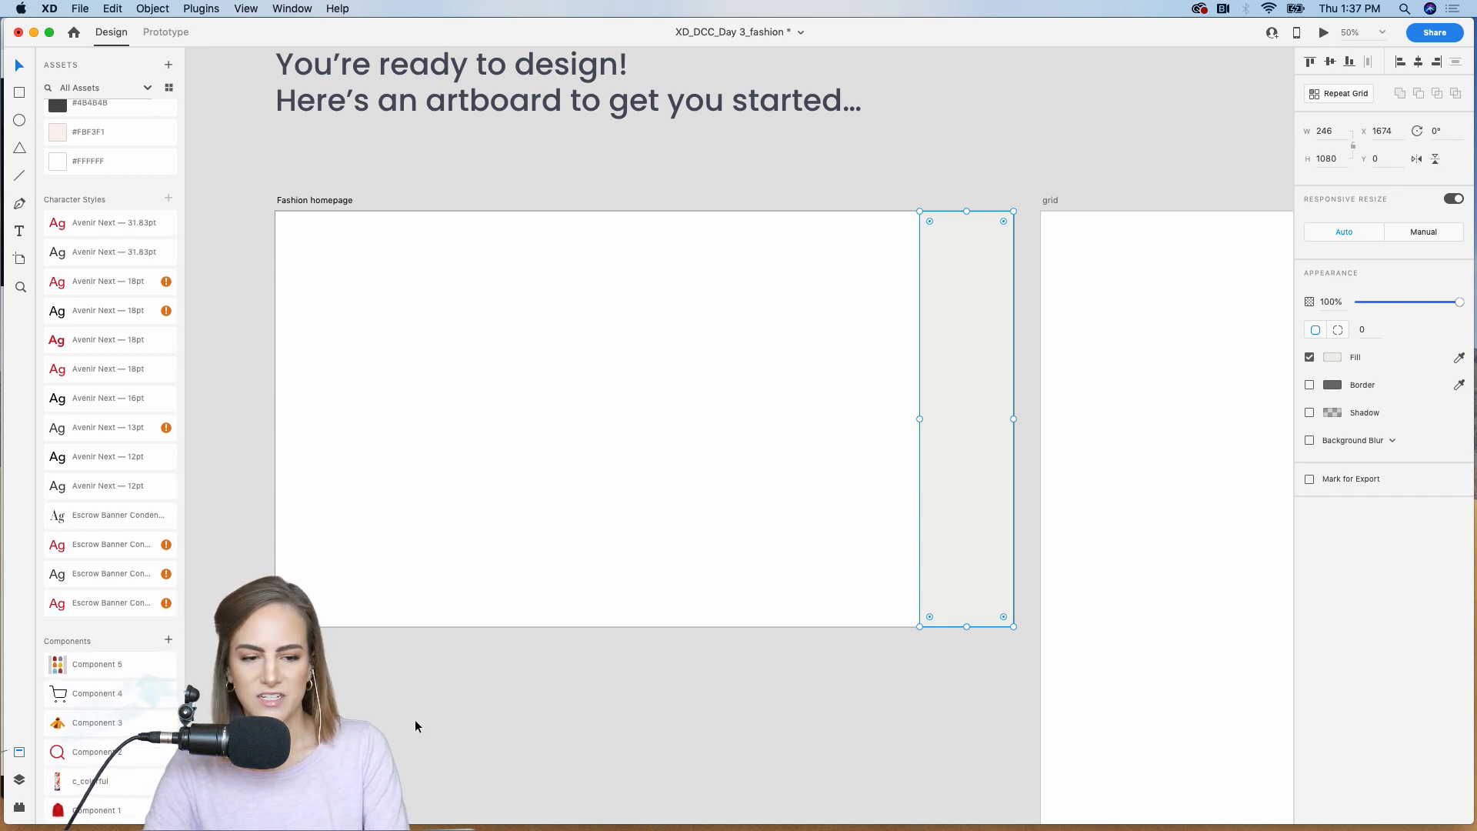
left_click_drag(90, 781, 860, 307)
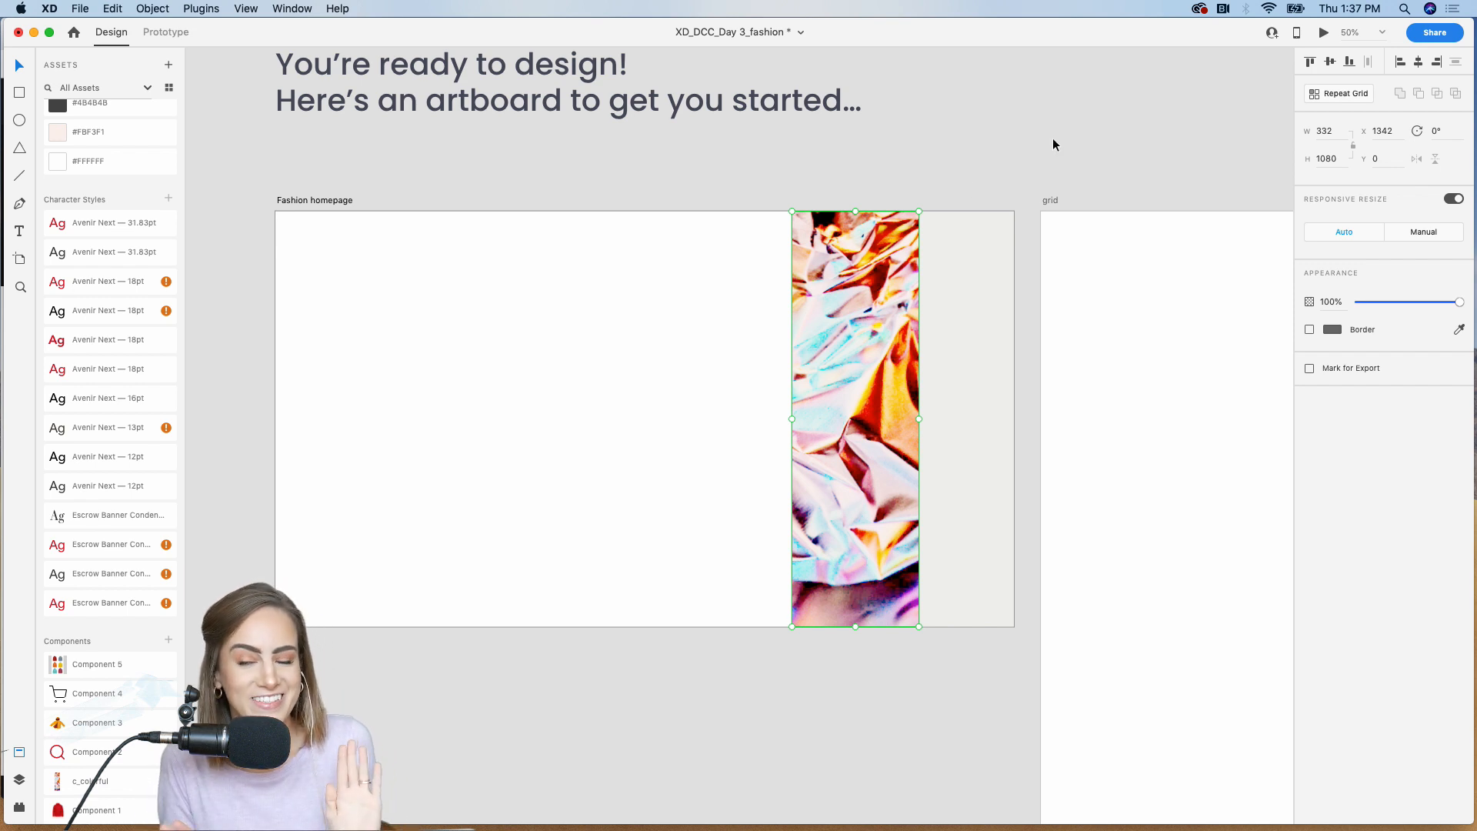
left_click(19, 93)
left_click_drag(610, 212, 791, 626)
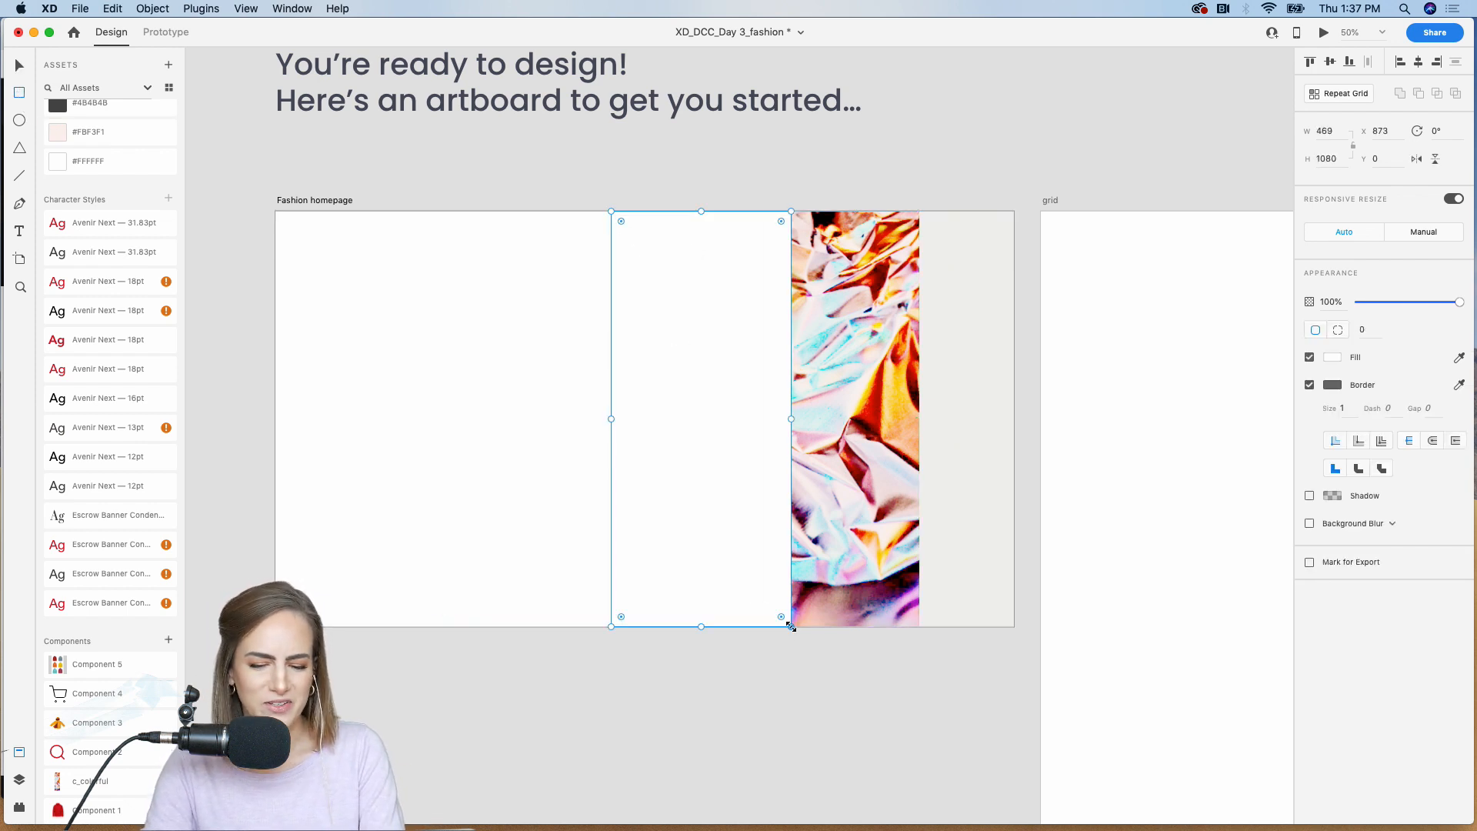
left_click(1309, 385)
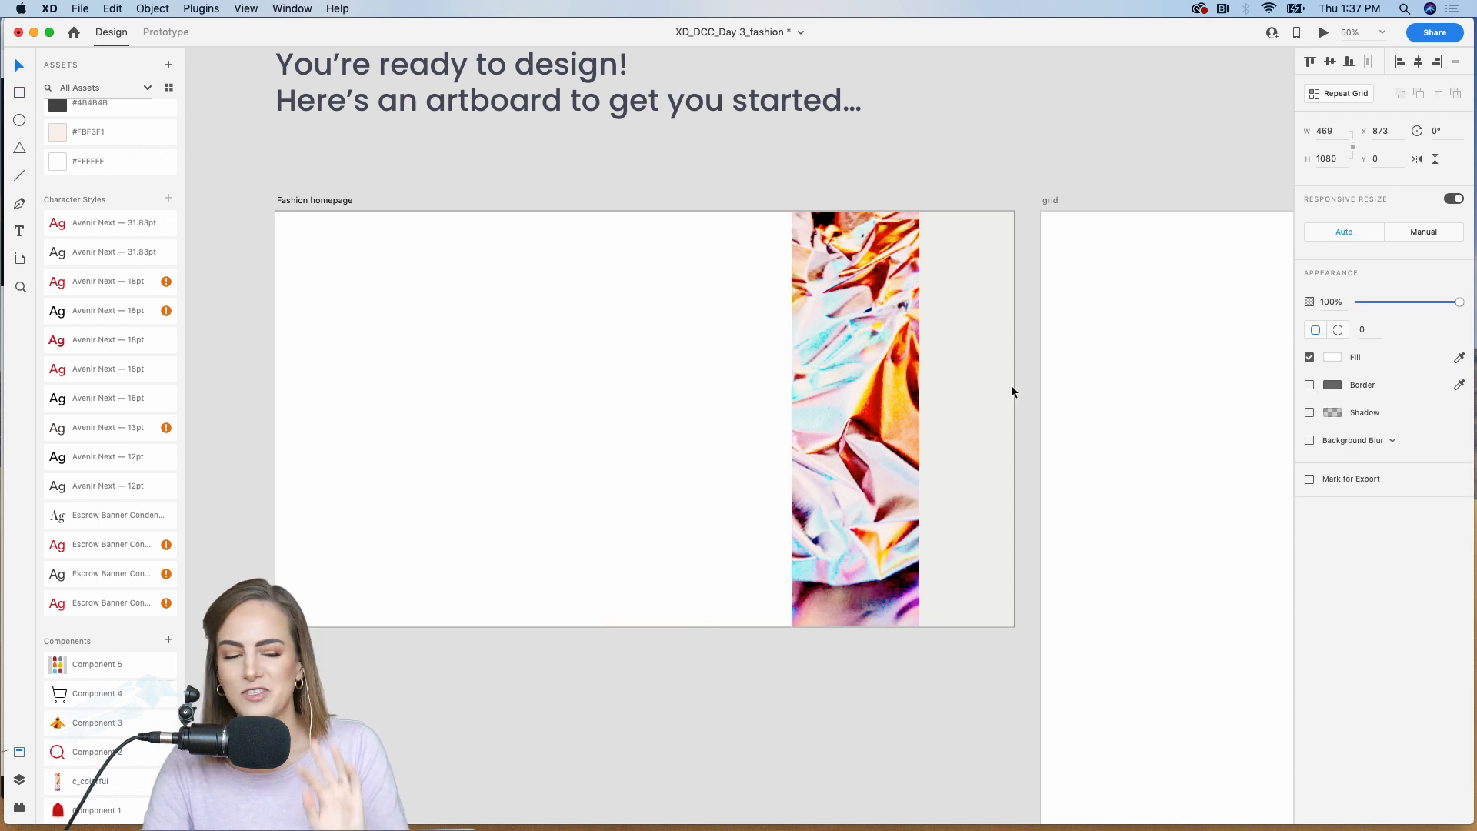
left_click(110, 137)
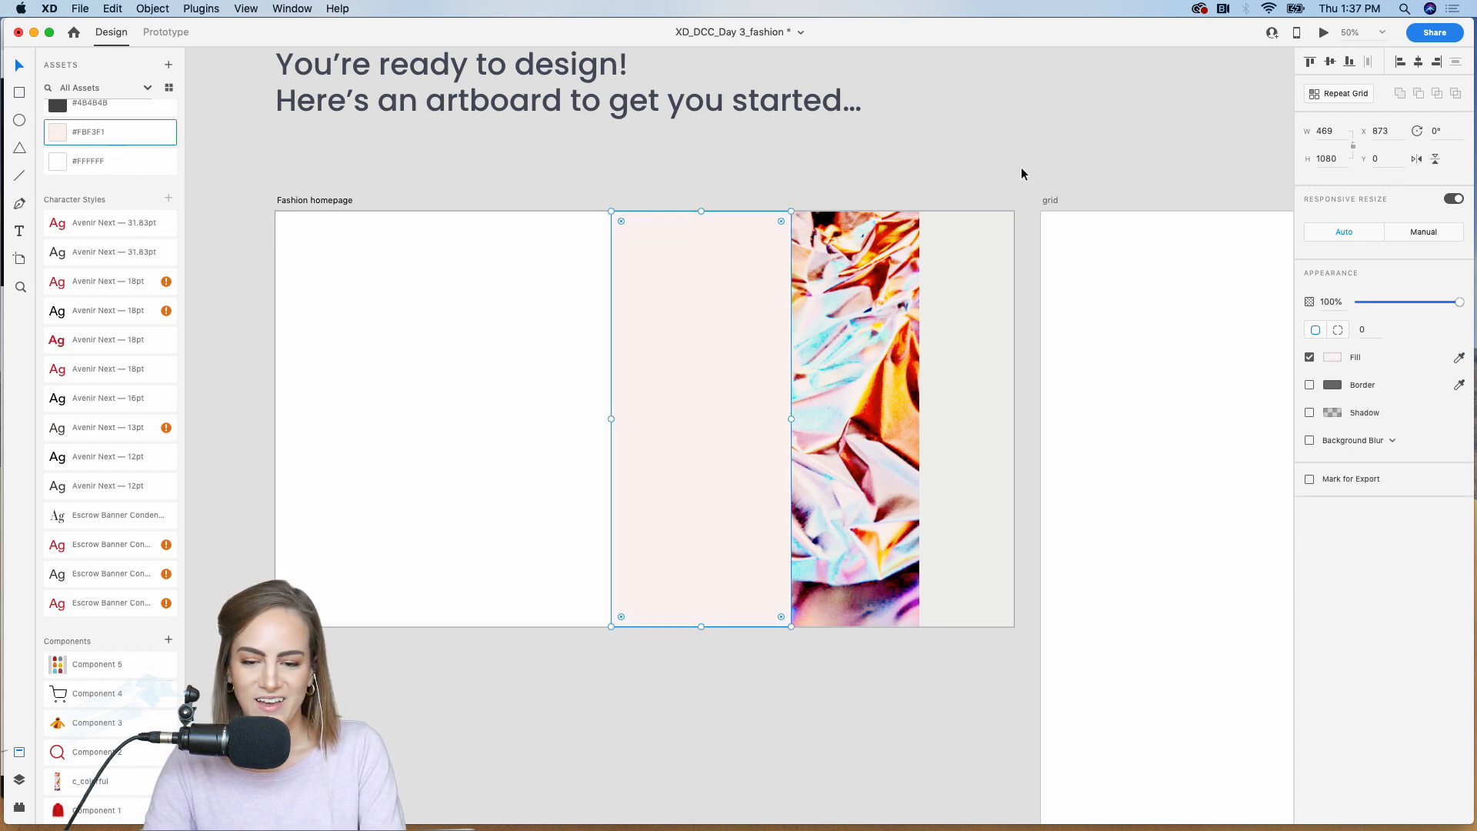
left_click(953, 182)
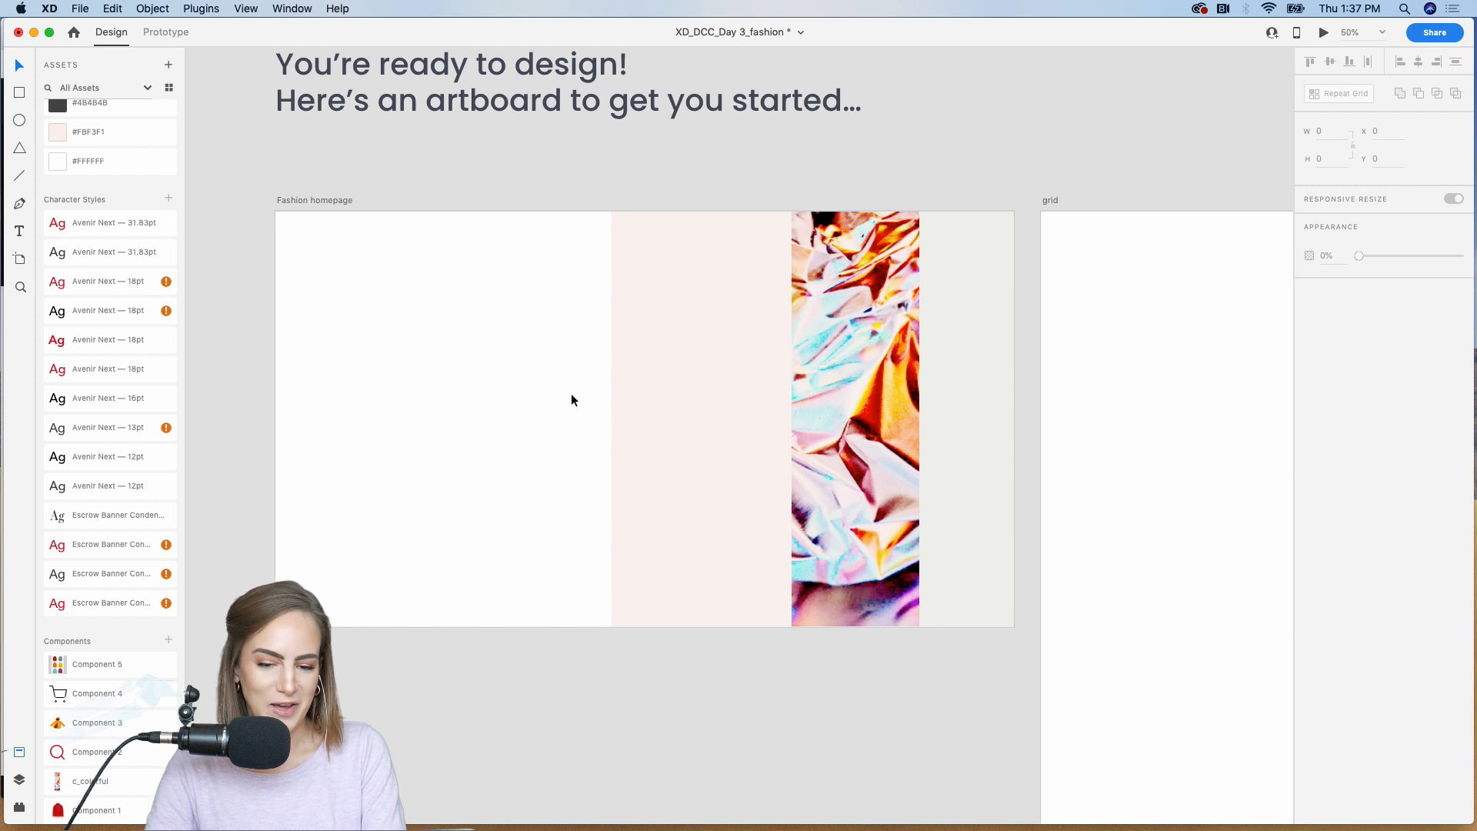
Step: Place the red coat, Component 1, over the boundary between the pale pink panel and colorful image, at about X 934, Y 134
left_click_drag(91, 802, 423, 670)
left_click_drag(432, 732, 736, 415)
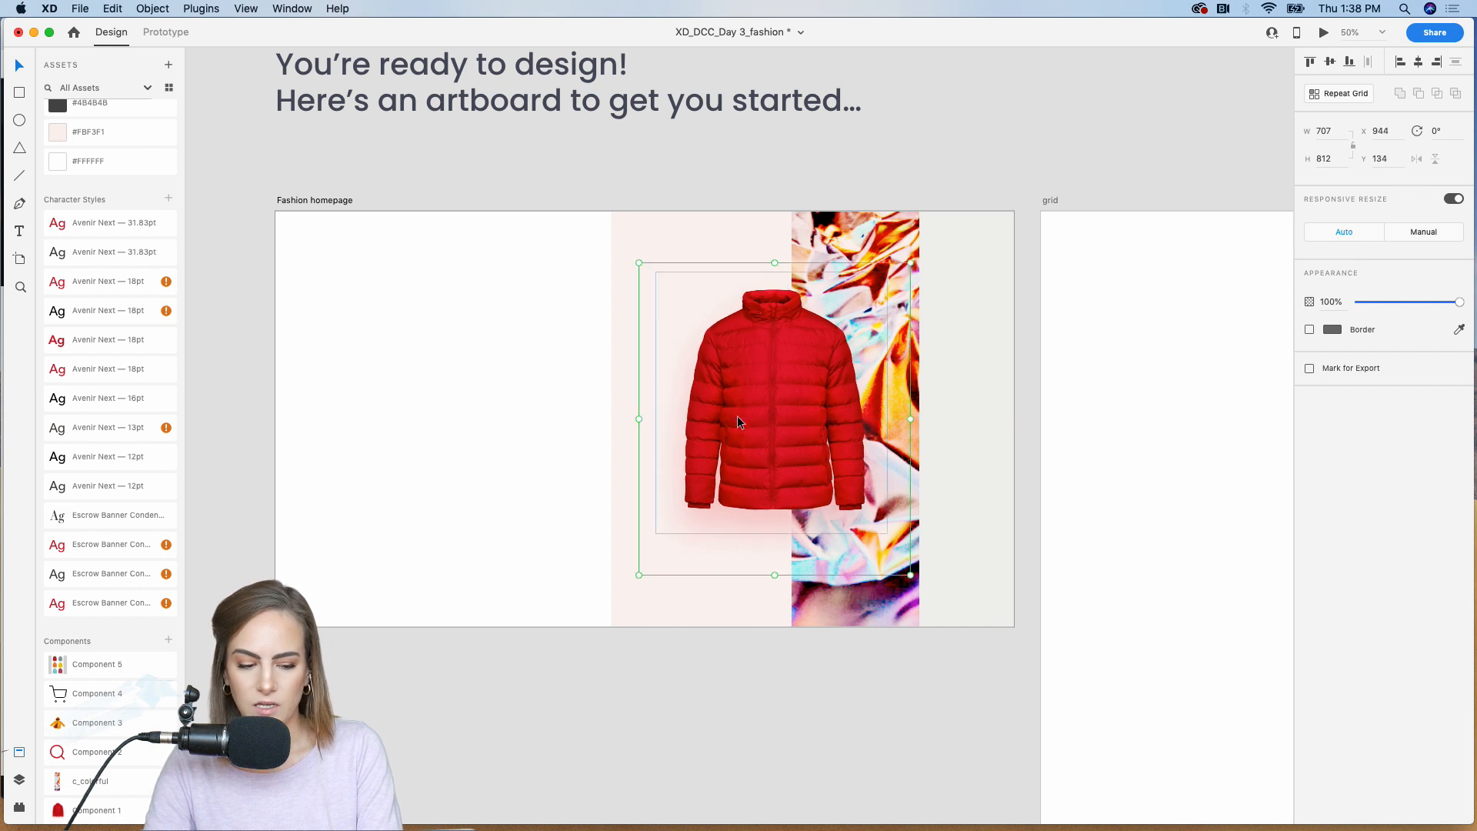
left_click(1082, 134)
left_click(823, 354)
left_click_drag(823, 353, 820, 353)
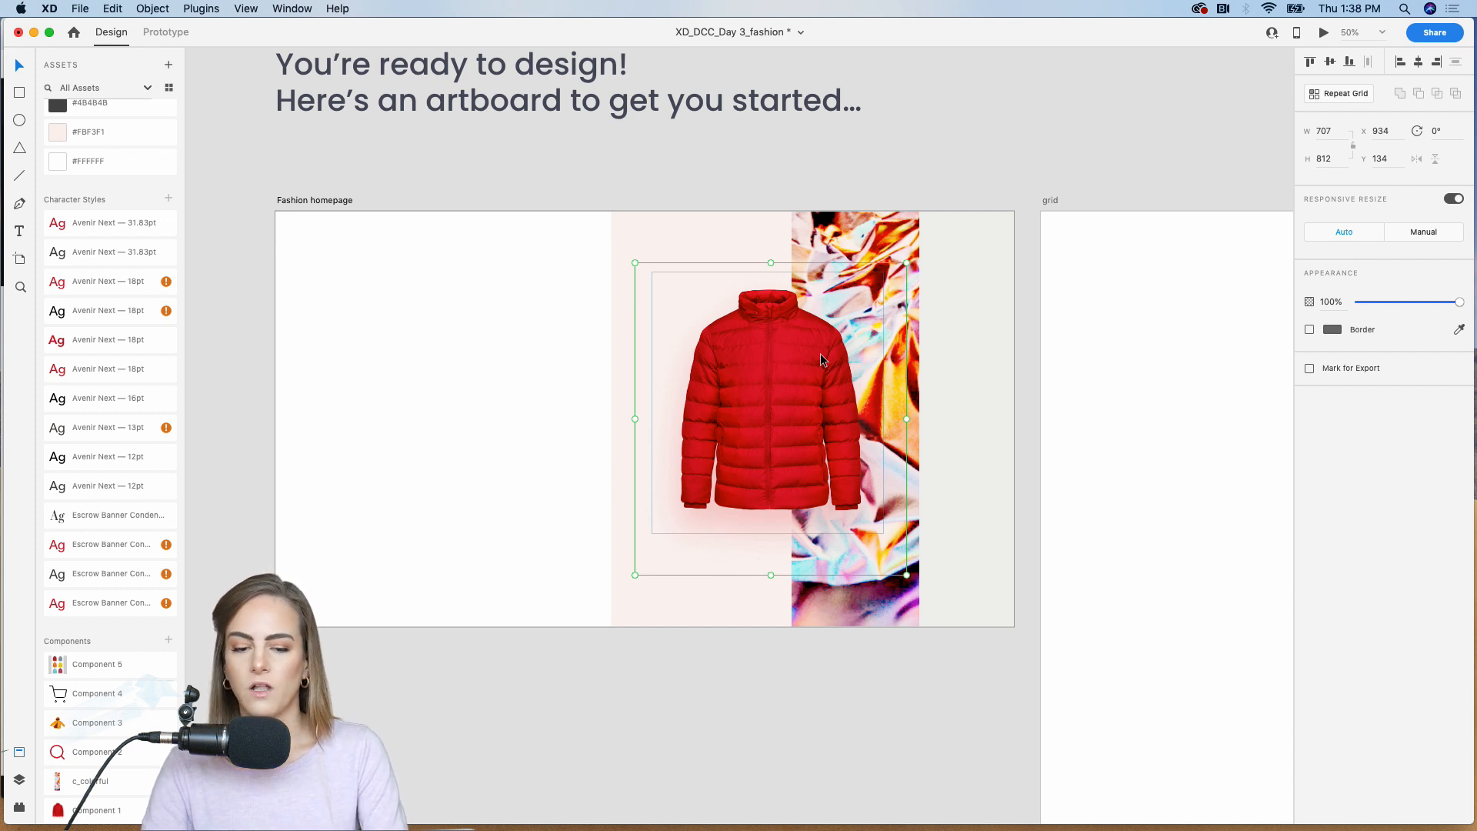
left_click(385, 172)
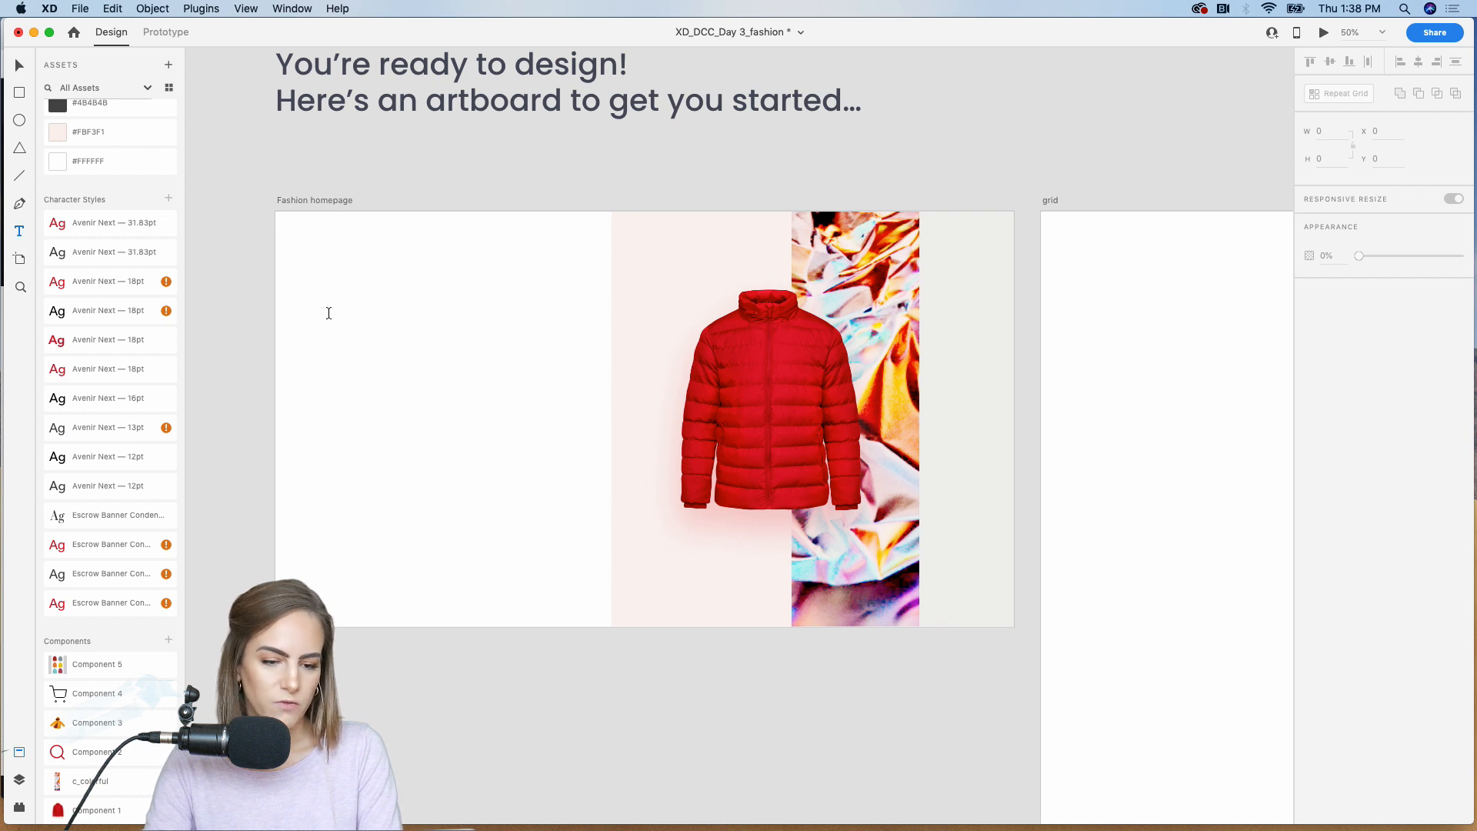
Step: Create a text area about 552 × 374 in the artboard's white left section containing "heat in"
left_click_drag(320, 312, 533, 454)
type("heat")
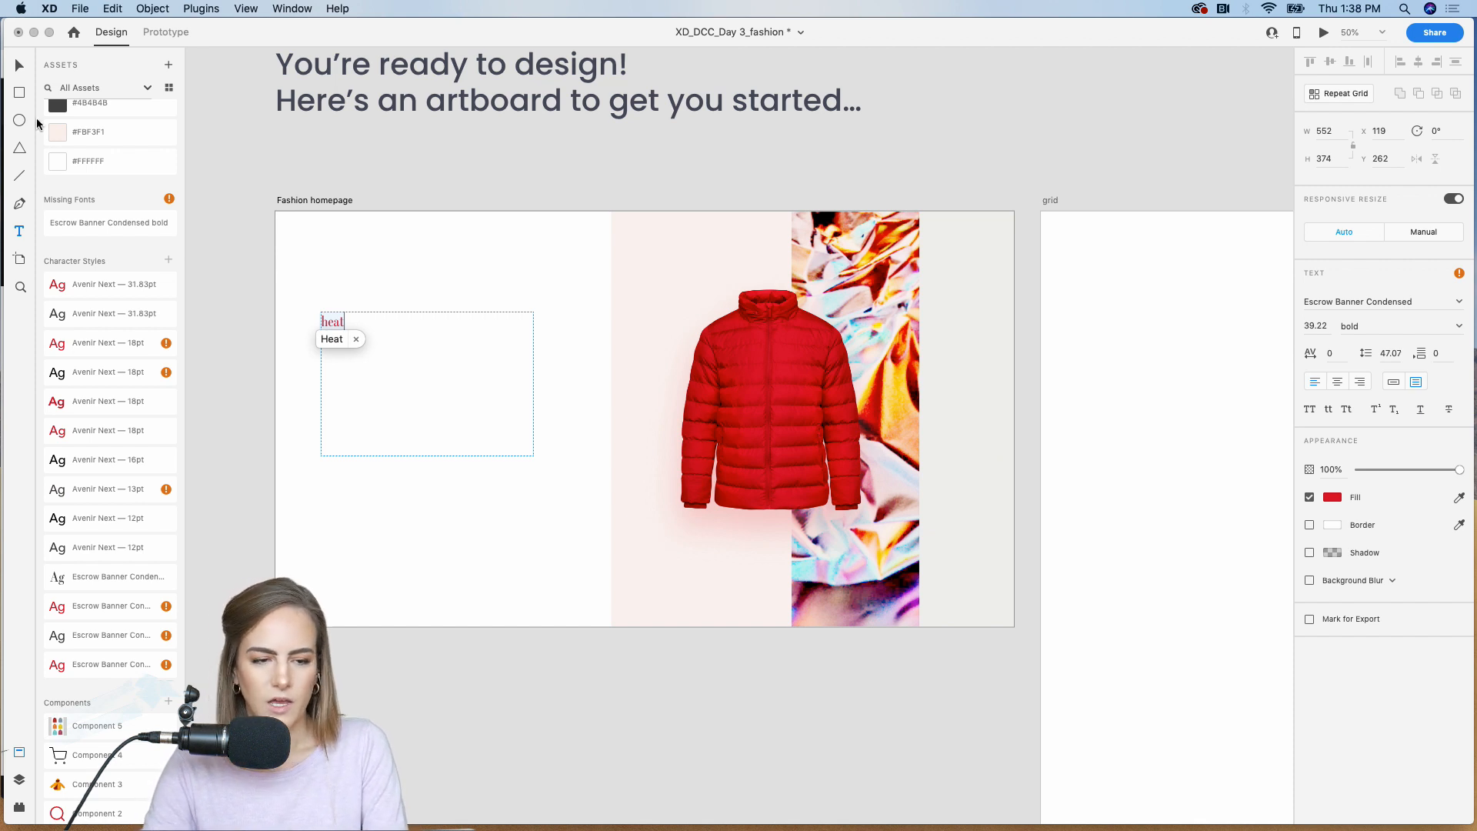
left_click(20, 68)
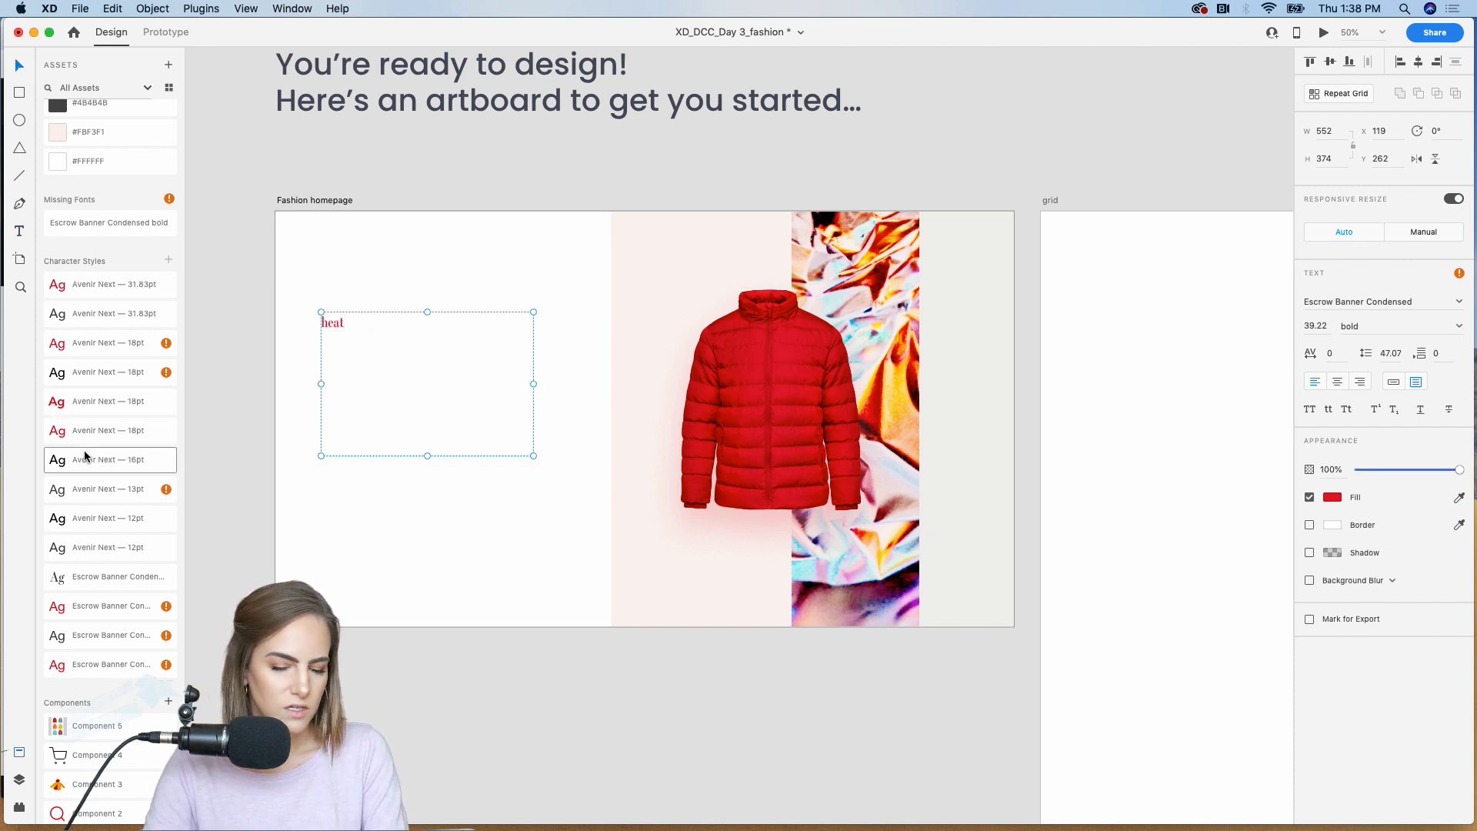
double_click(344, 321)
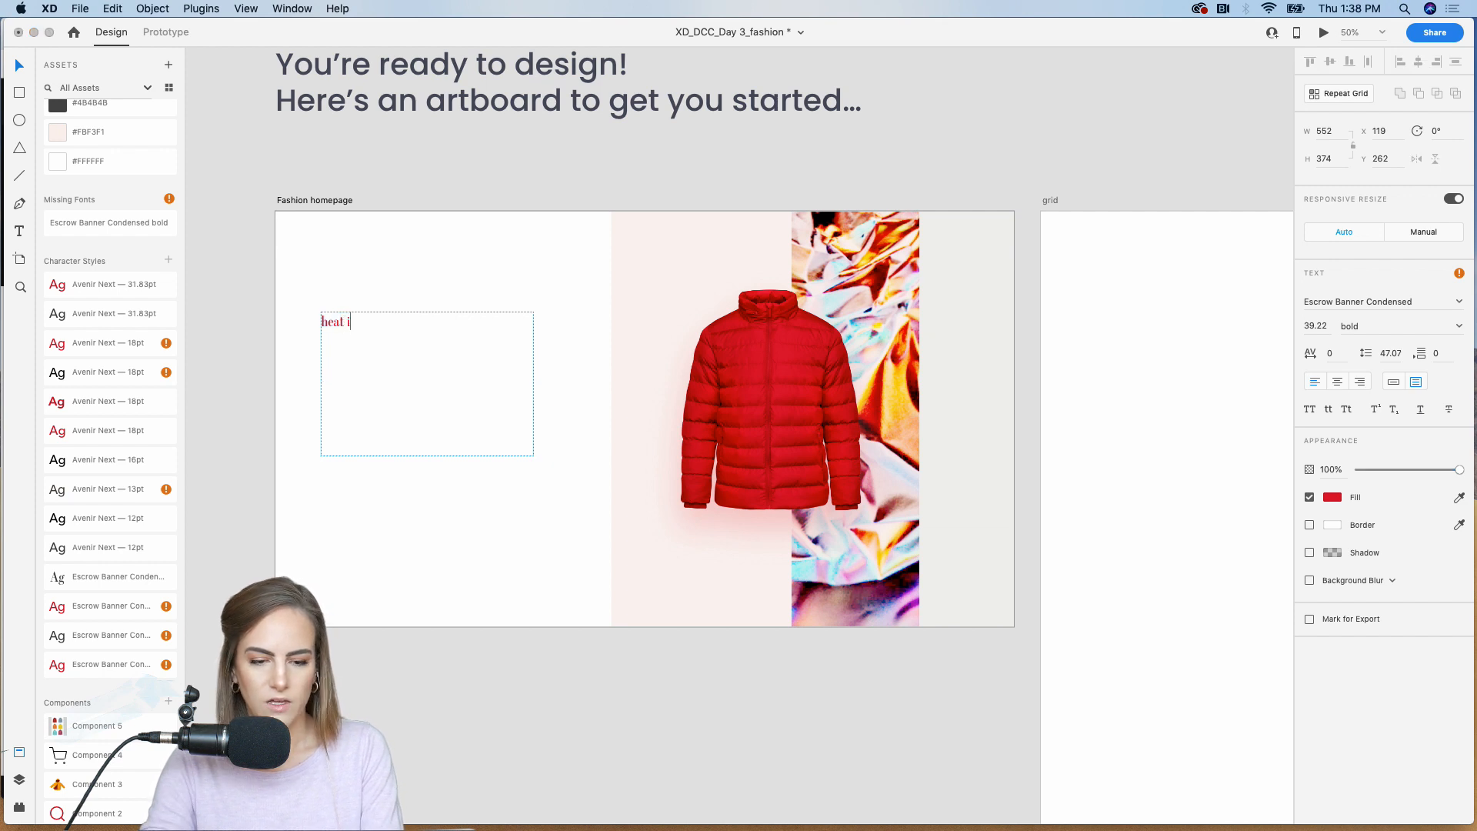
key("Escape")
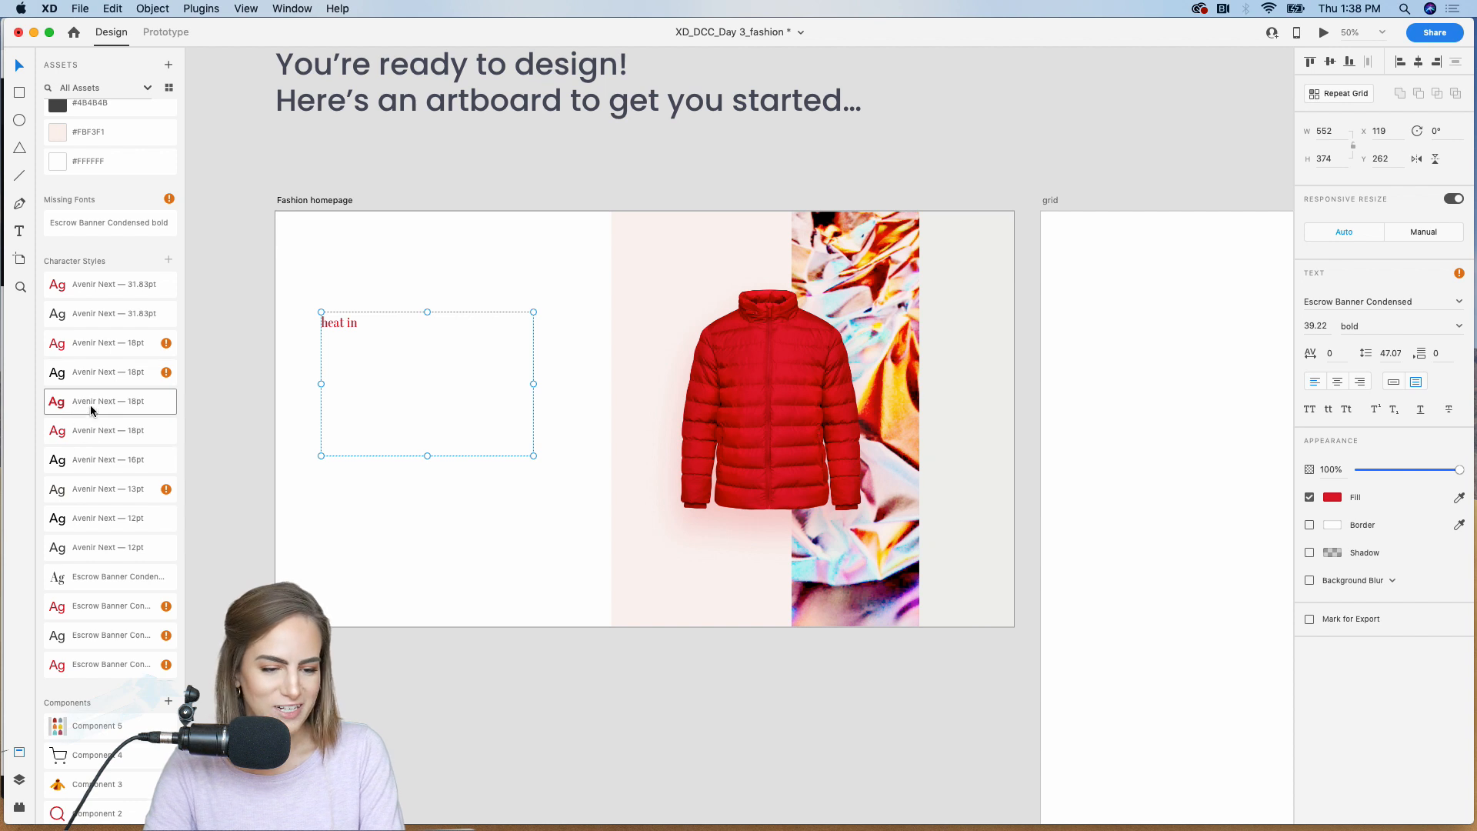
Step: Apply the dark Escrow Banner Condensed 160.36 Roman character style to "heat in", make it auto width, and move it down to the lower left section
double_click(98, 370)
double_click(76, 514)
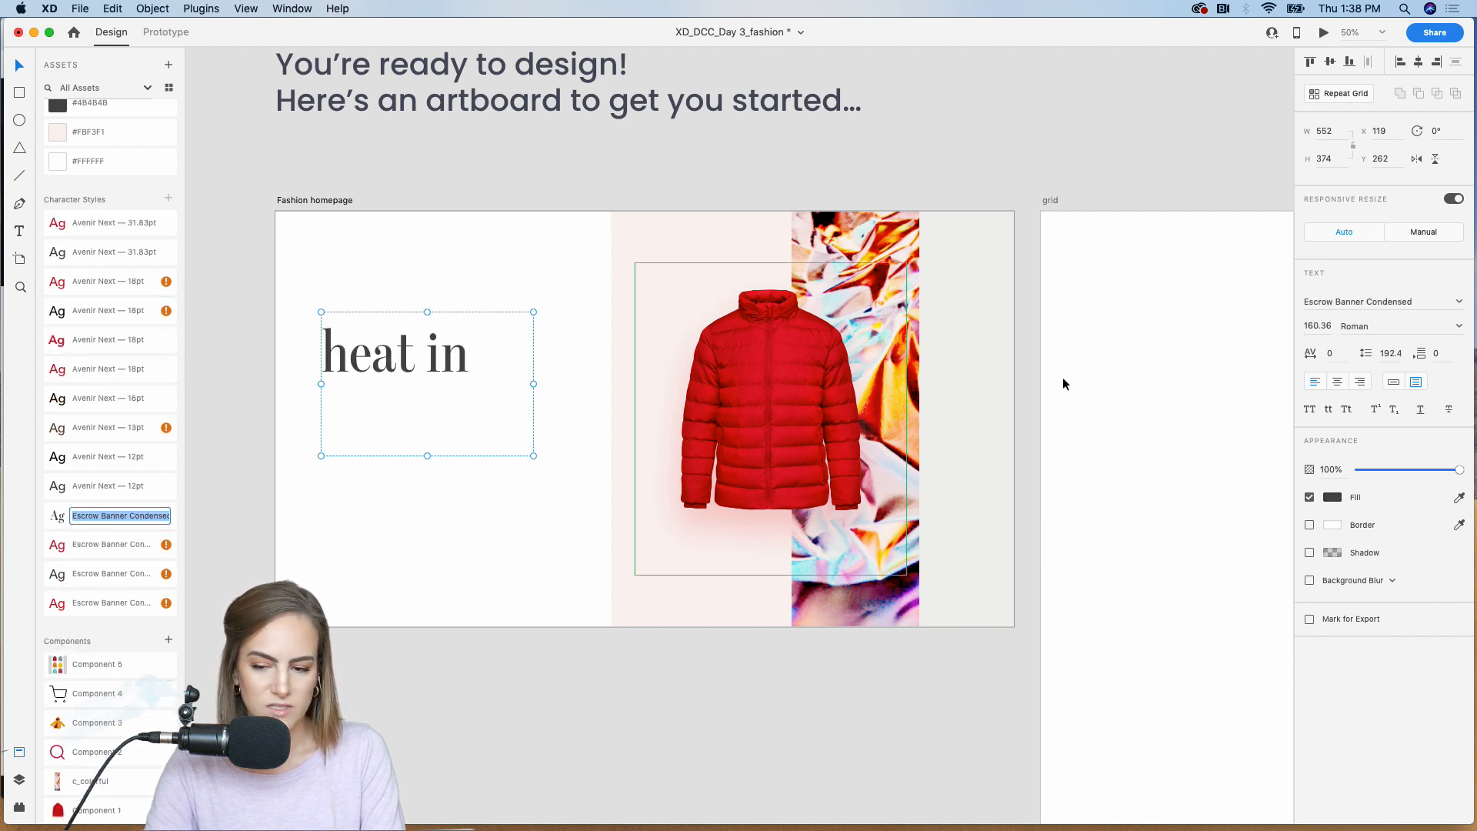
left_click(1393, 382)
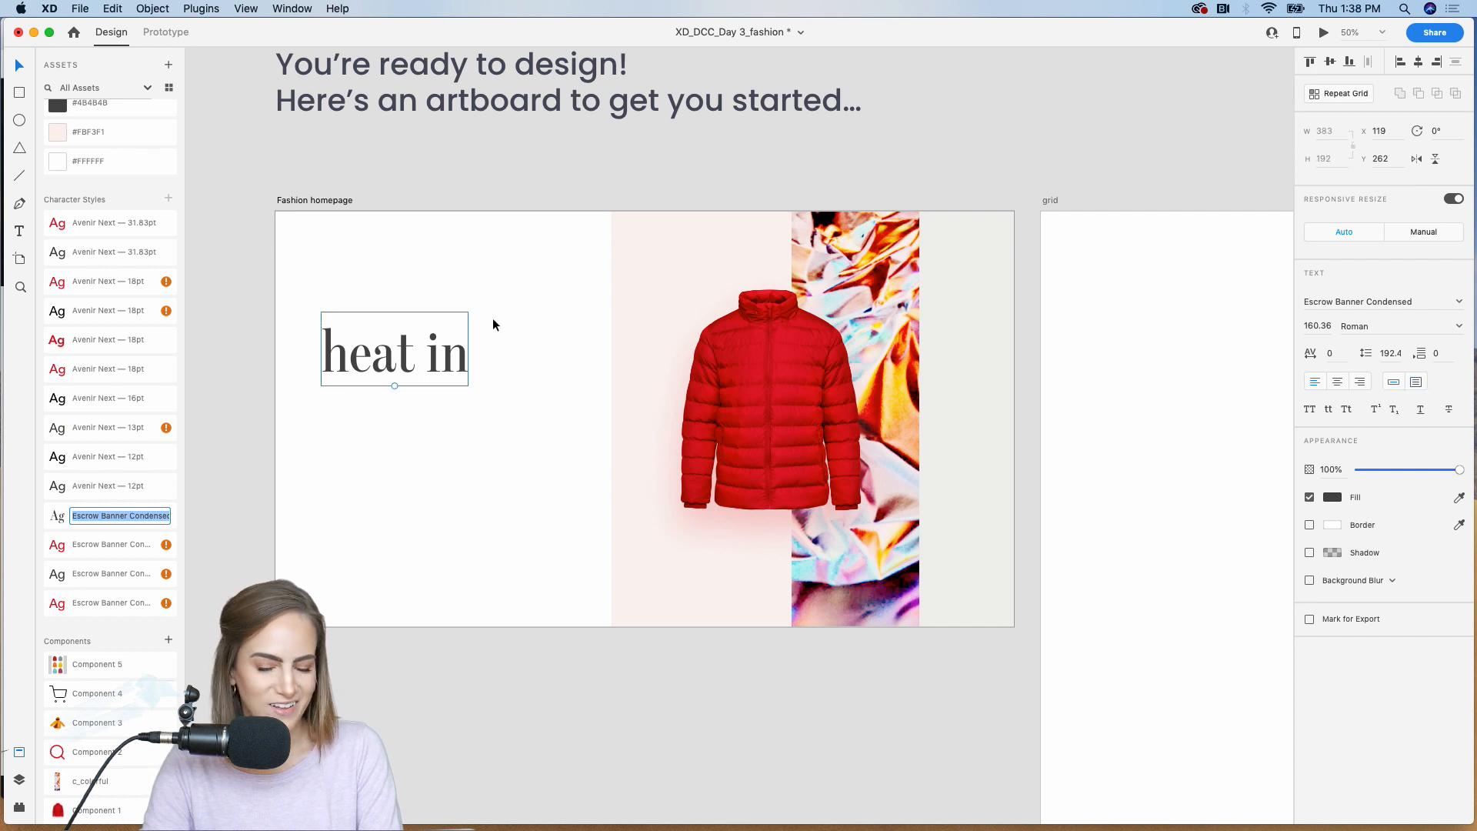
left_click_drag(388, 365, 393, 491)
Step: Duplicate the "heat in" heading directly below itself and change the copy's text to "december"
key("super+c")
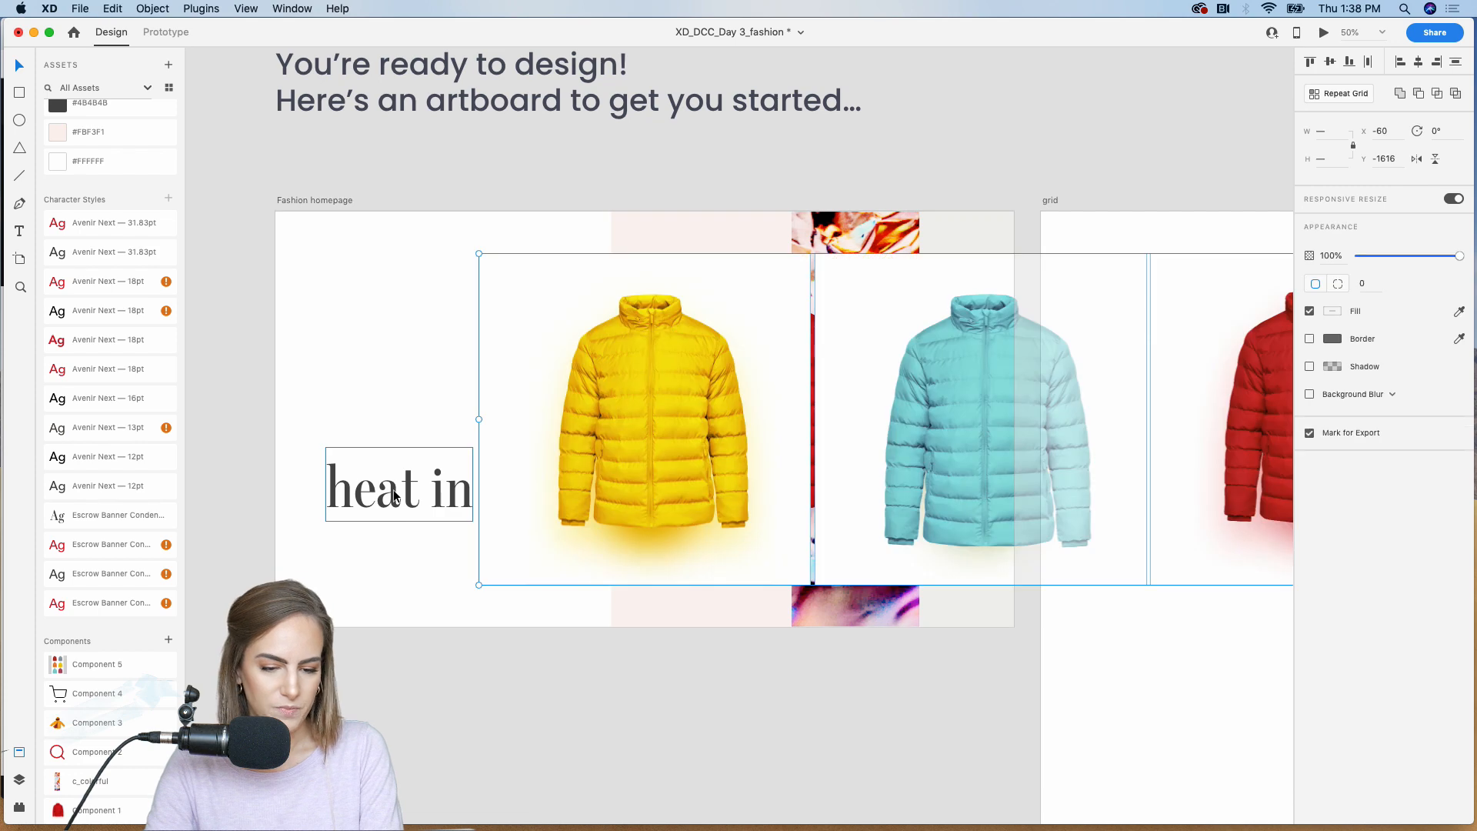
key("super+v")
left_click_drag(394, 489, 390, 565)
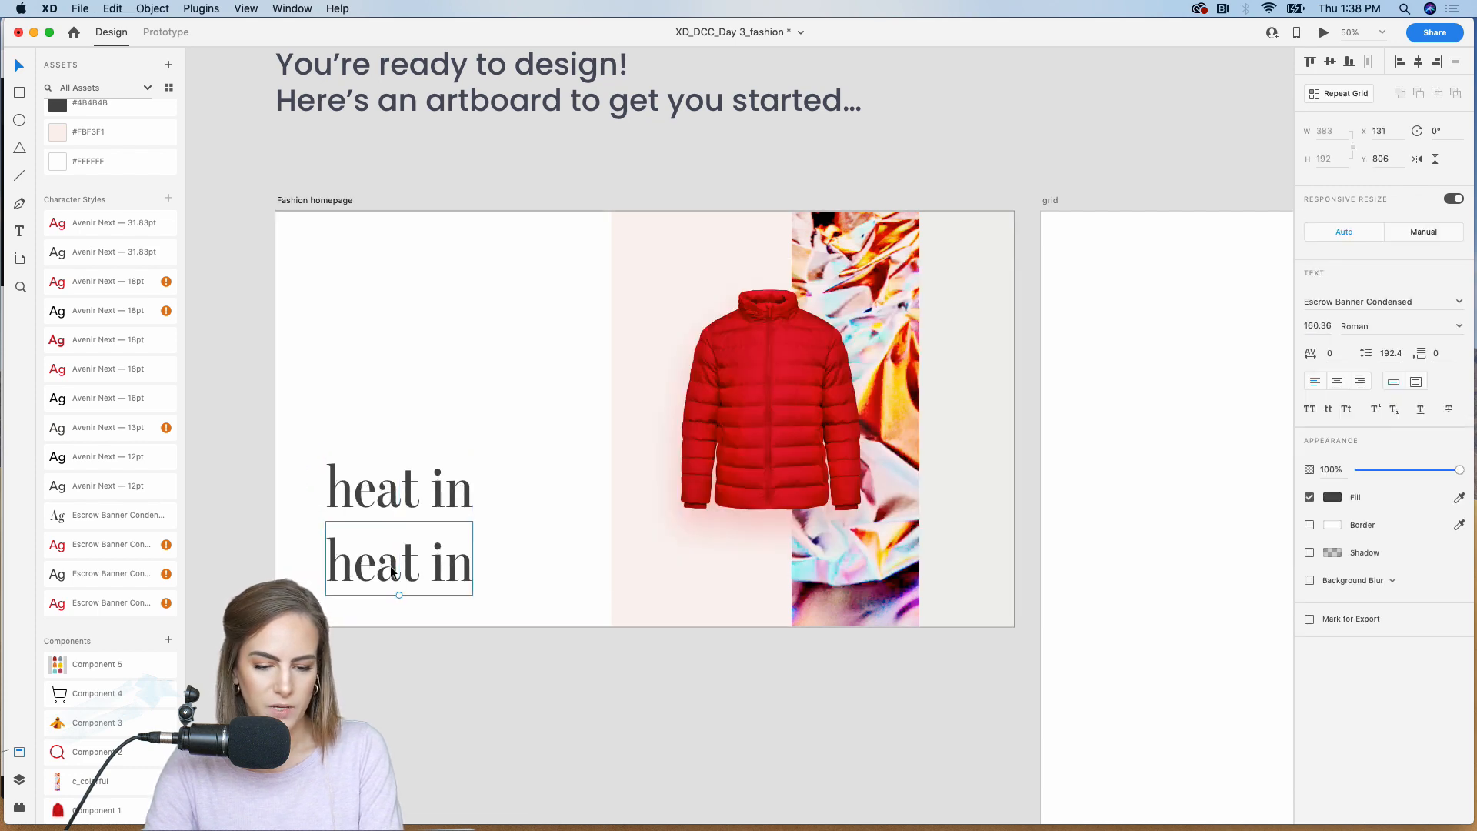
double_click(391, 566)
type("december")
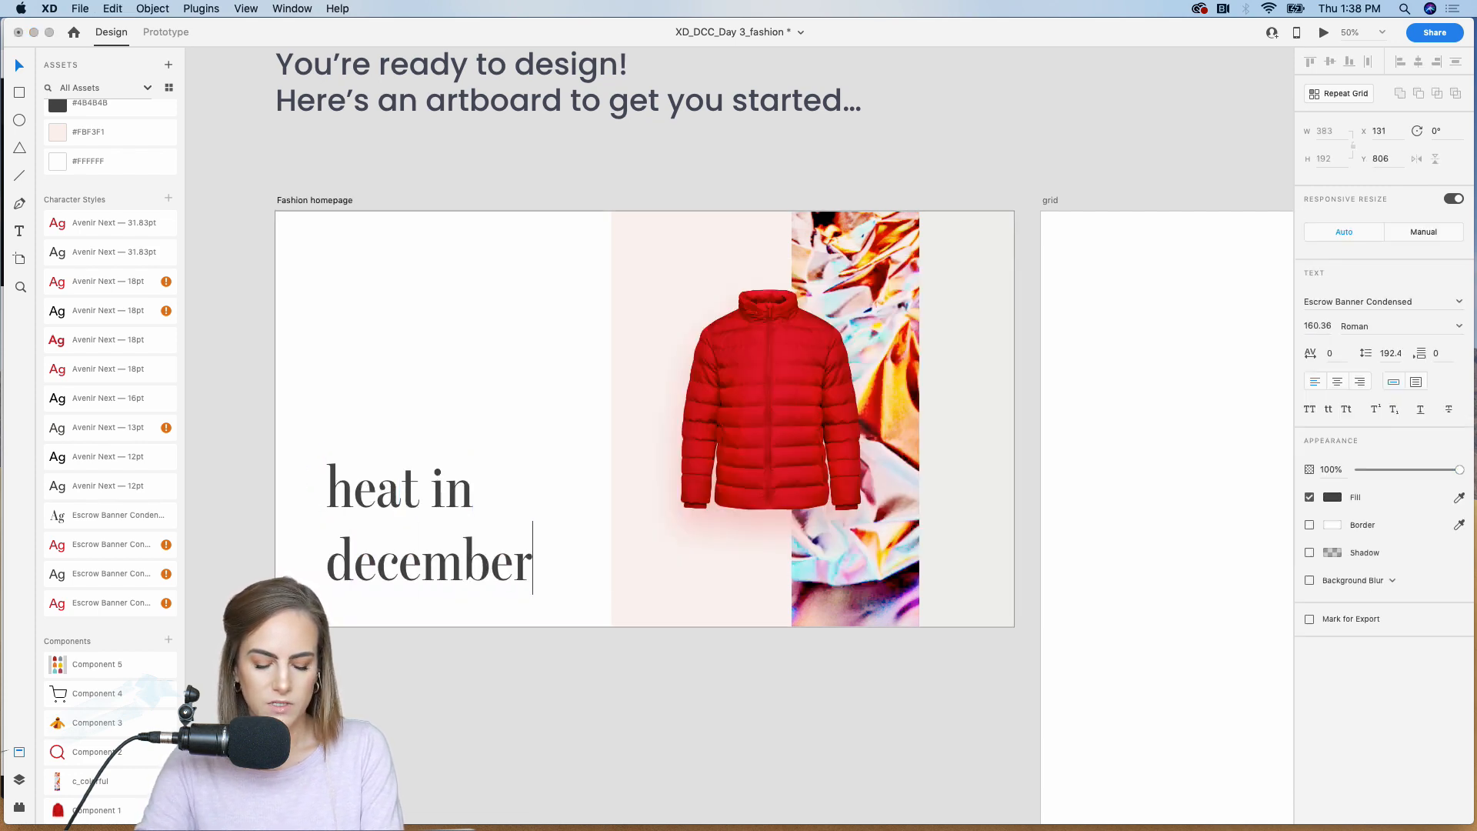
key("Escape")
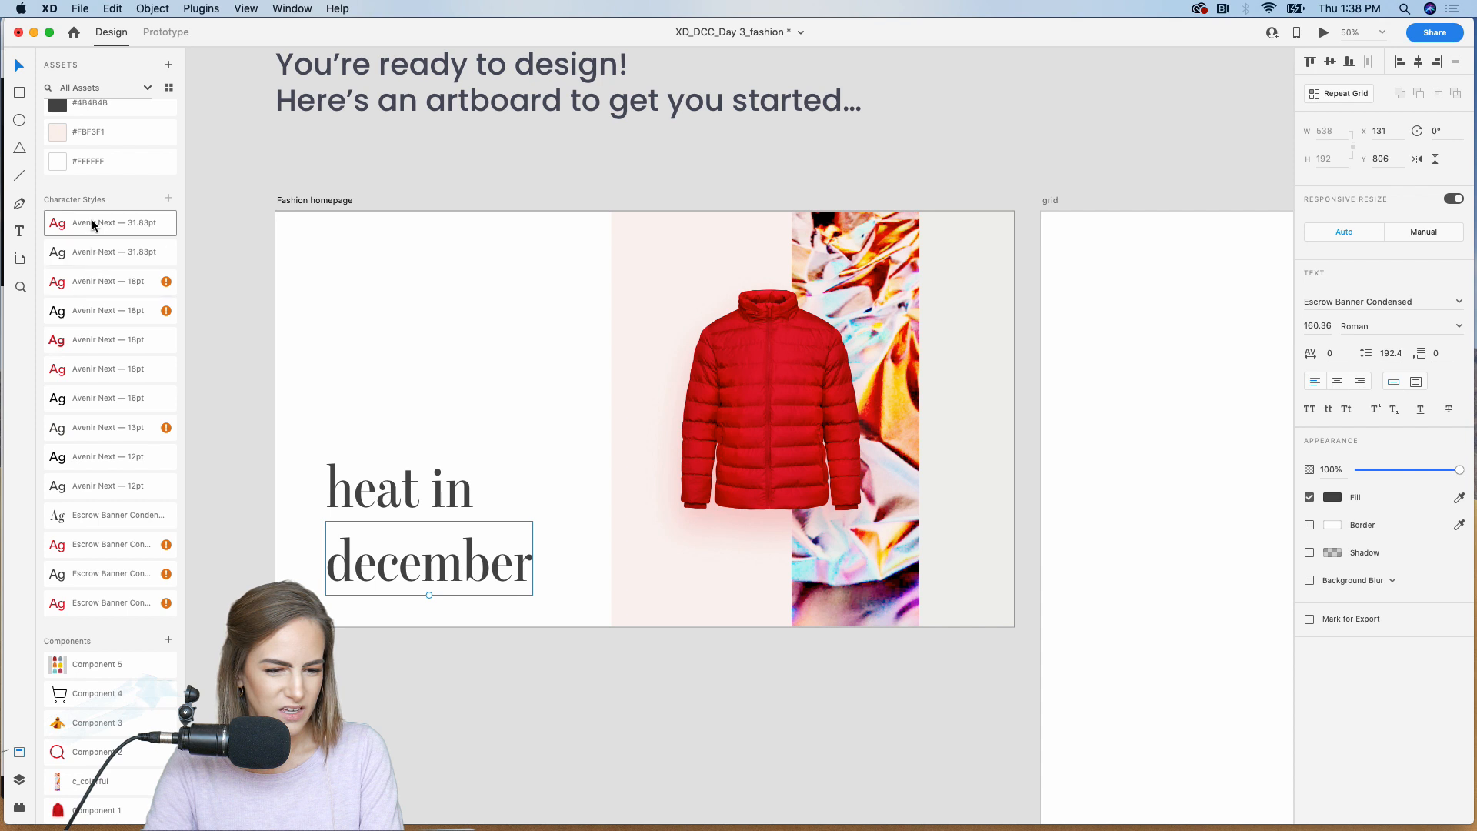
Step: Apply the red Escrow Banner Condensed 67.62 bold character style to "december" and move it up close beneath "heat in"
double_click(92, 545)
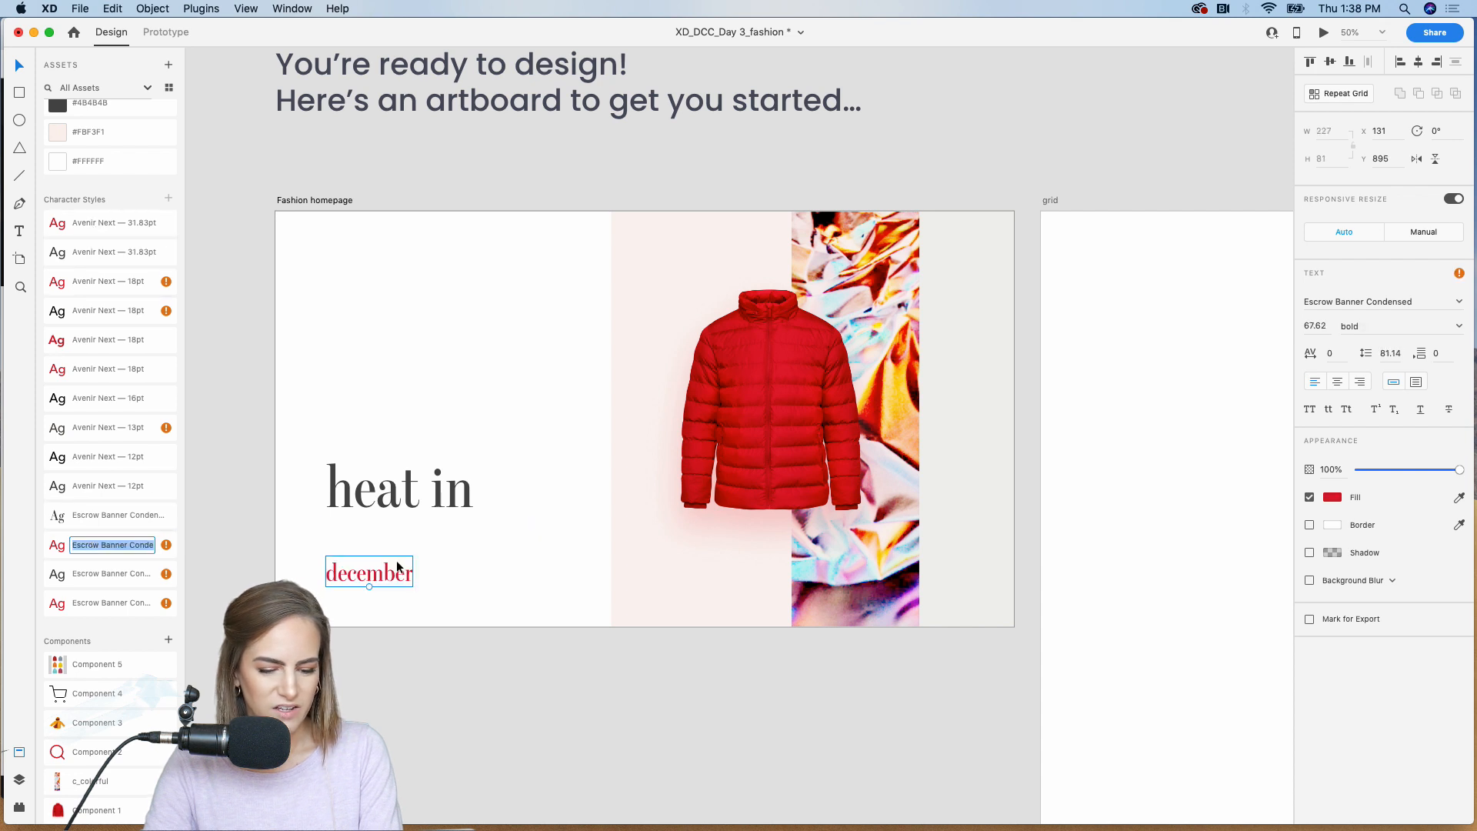
left_click_drag(371, 577, 368, 546)
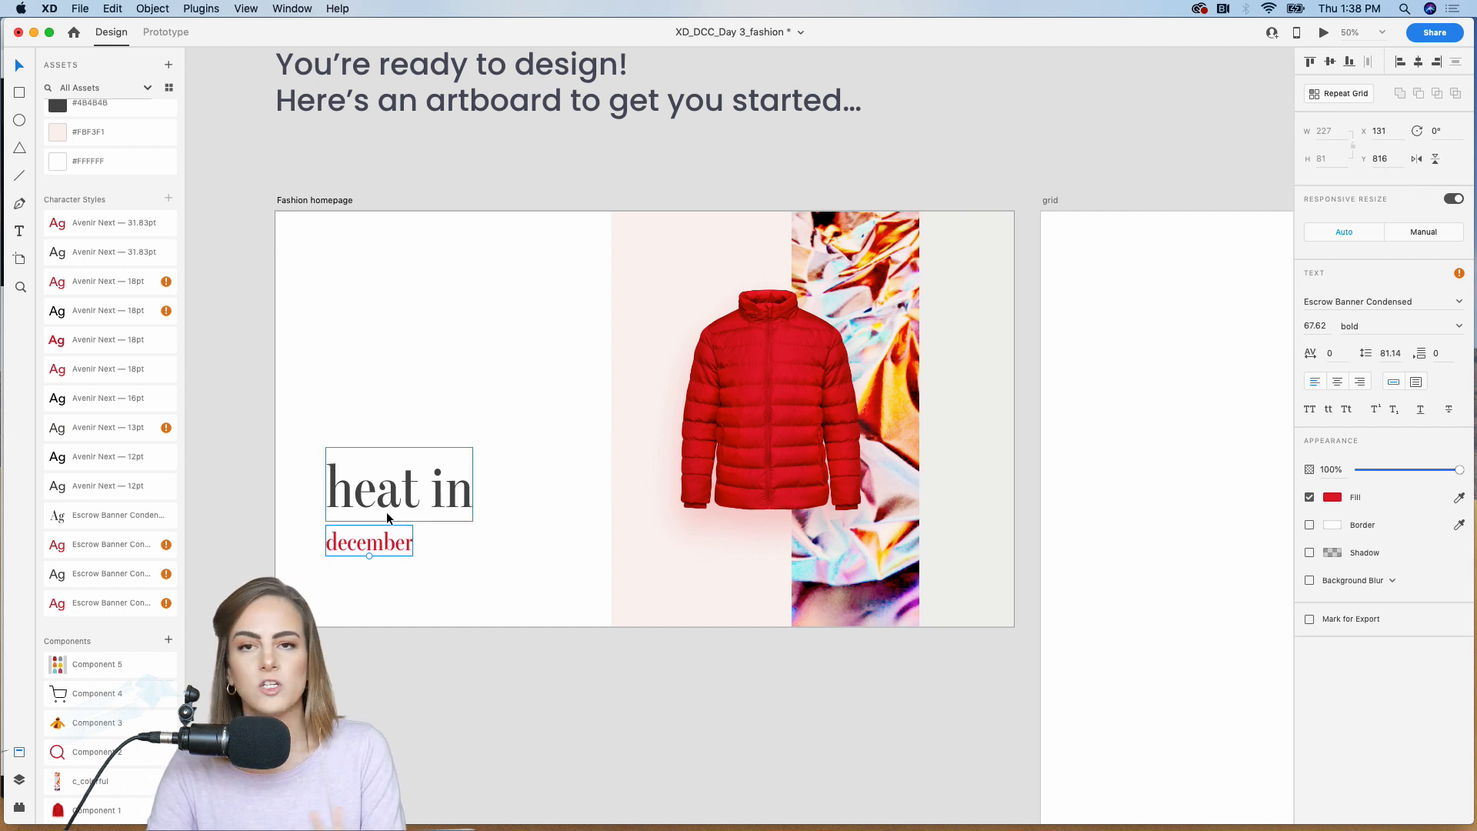
left_click(385, 674)
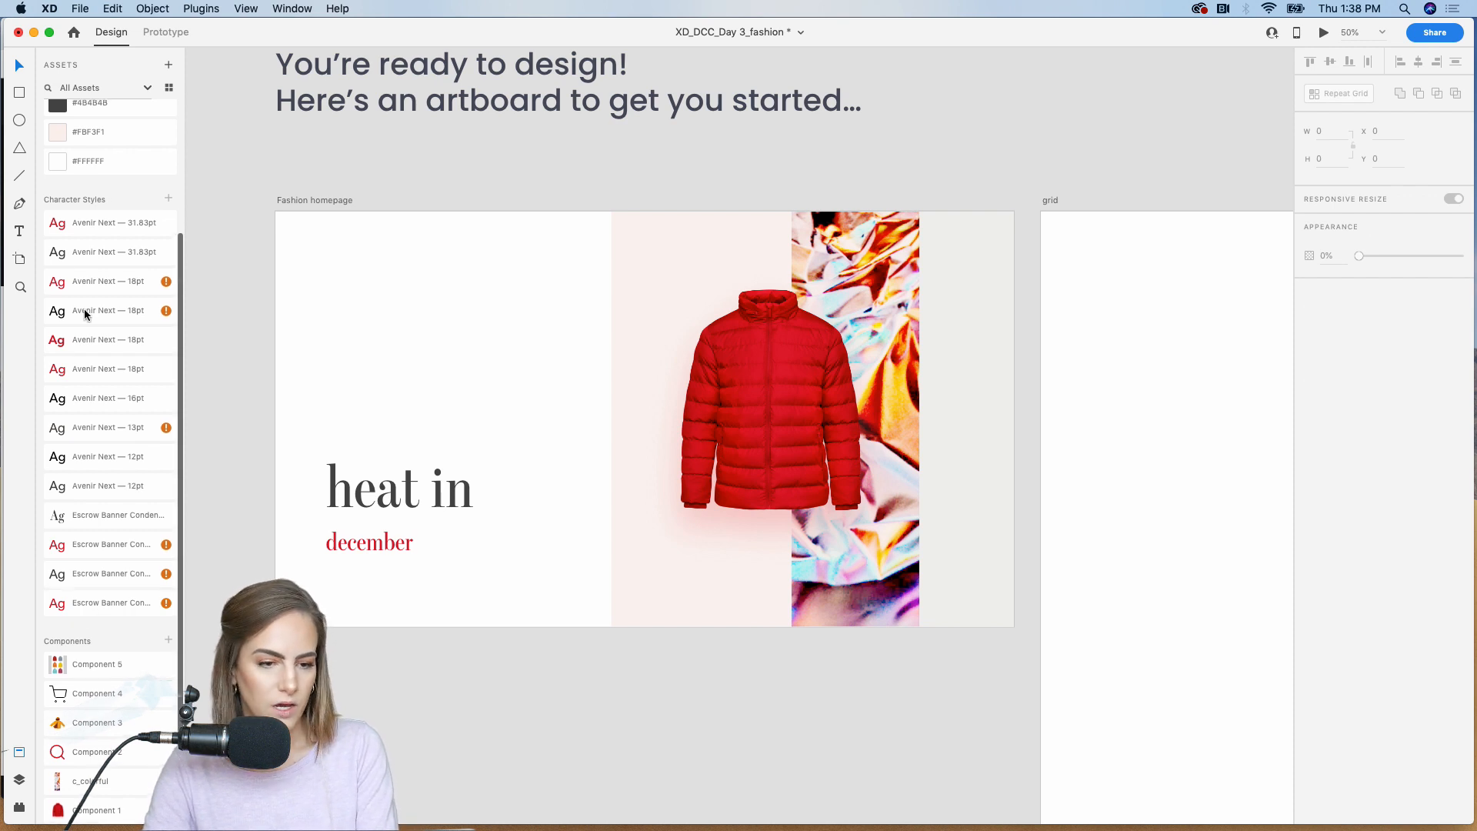
Step: Draw a borderless 416 × 74 rectangle below "december", aligned to the text's left edge, with fully rounded corners of radius 37
key("r")
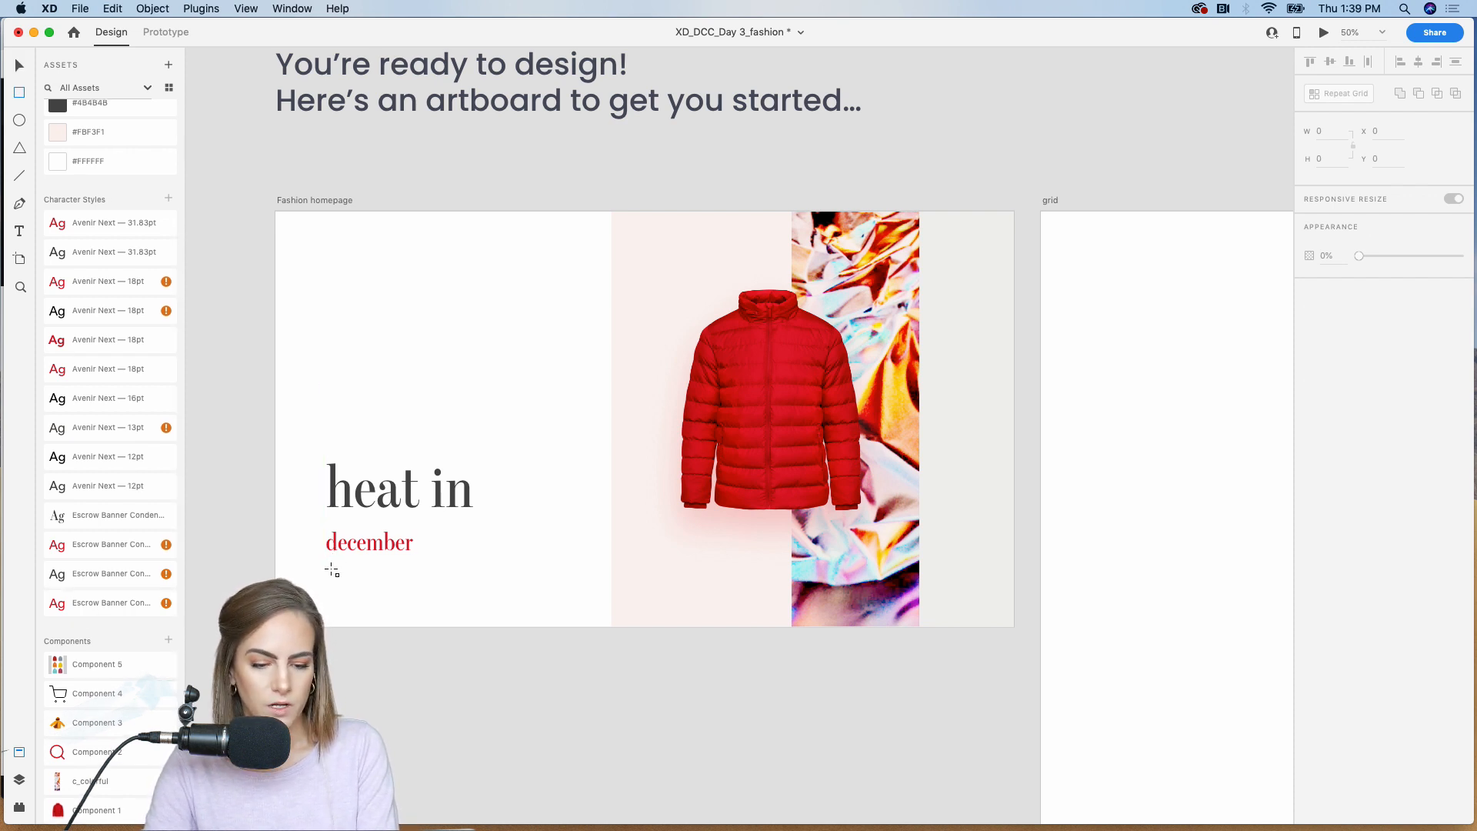
left_click_drag(326, 575, 485, 604)
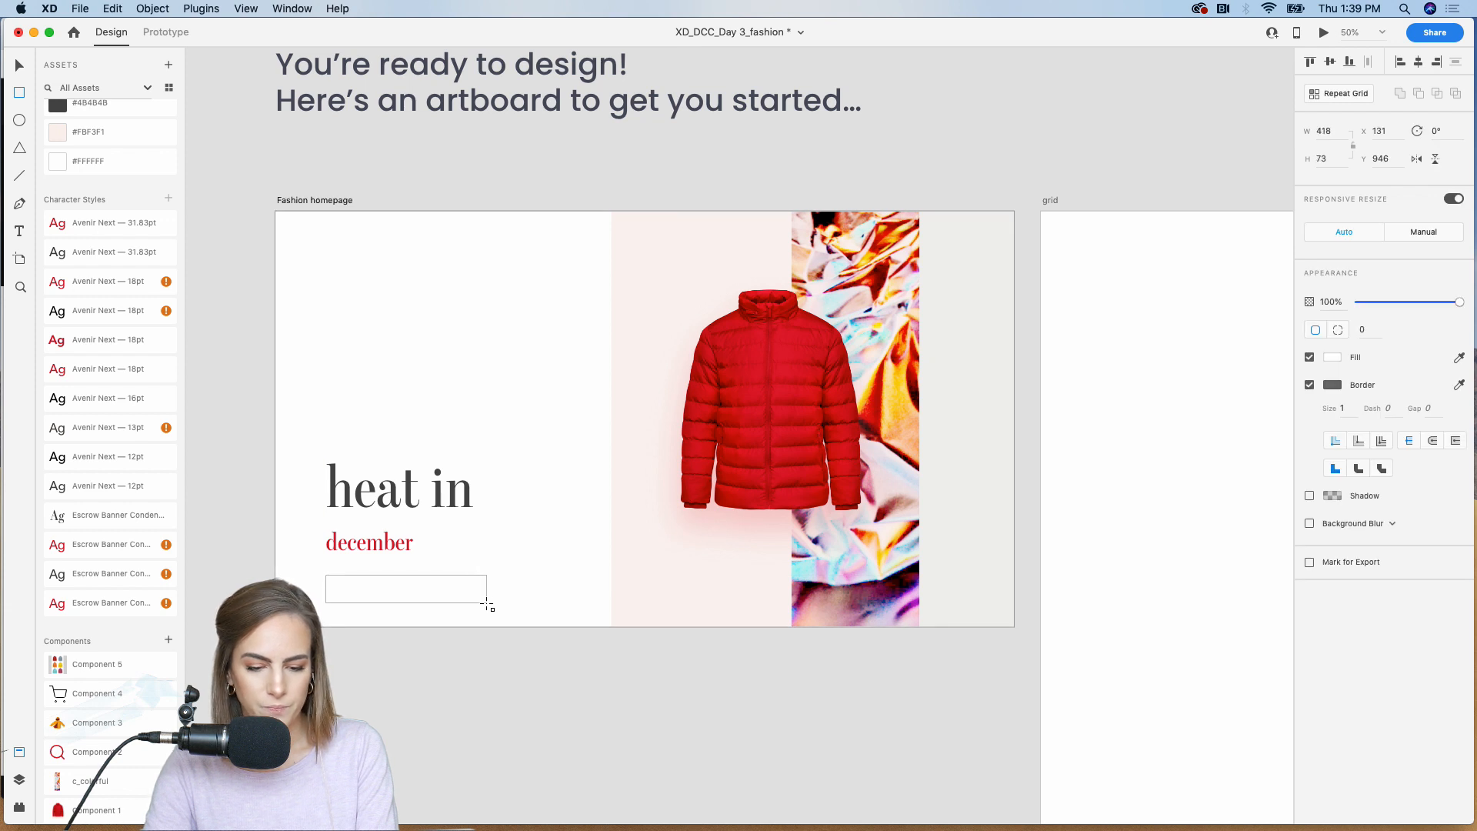
left_click_drag(335, 585, 359, 595)
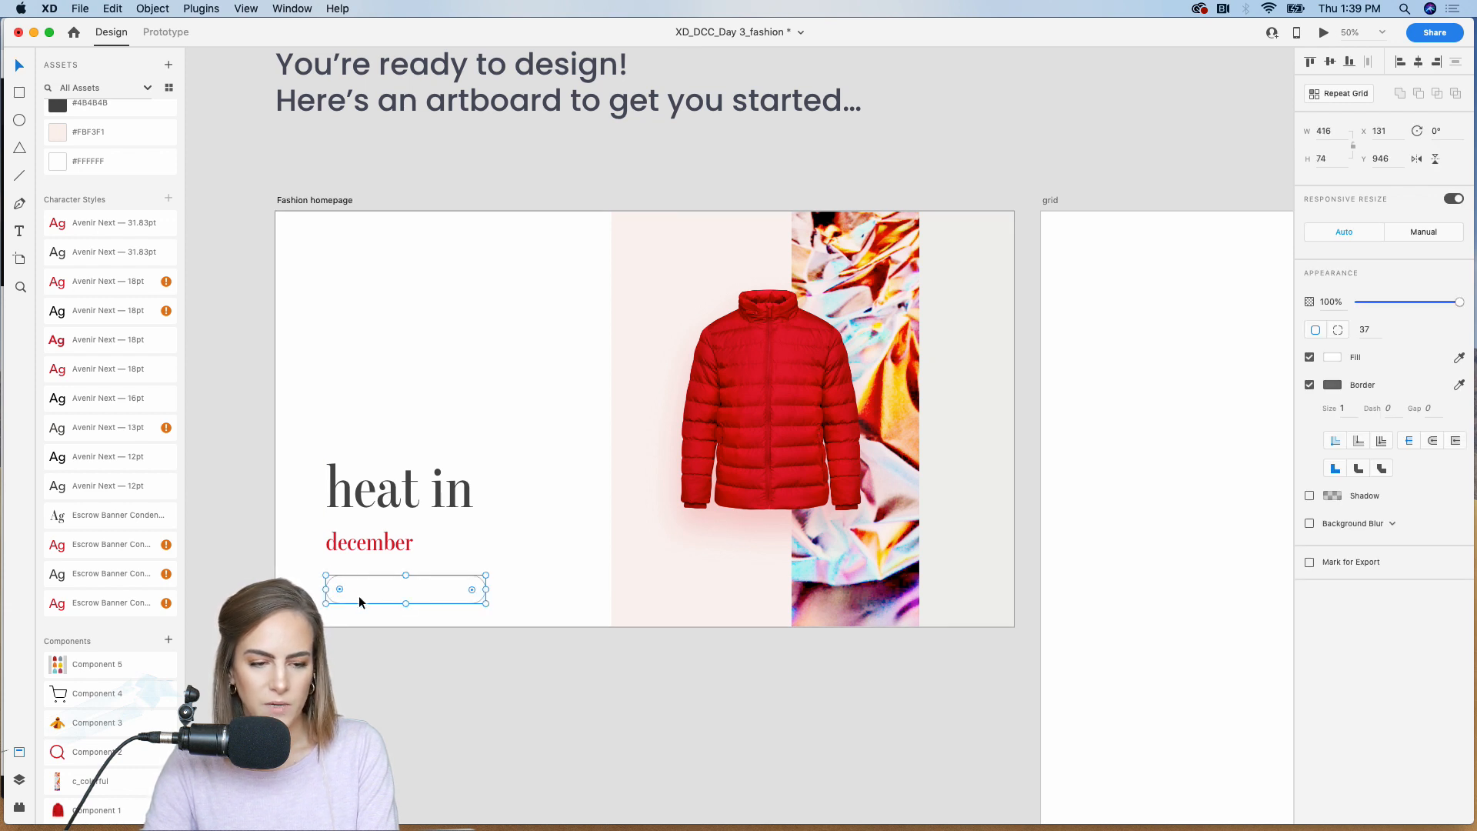
key("v")
left_click(1310, 385)
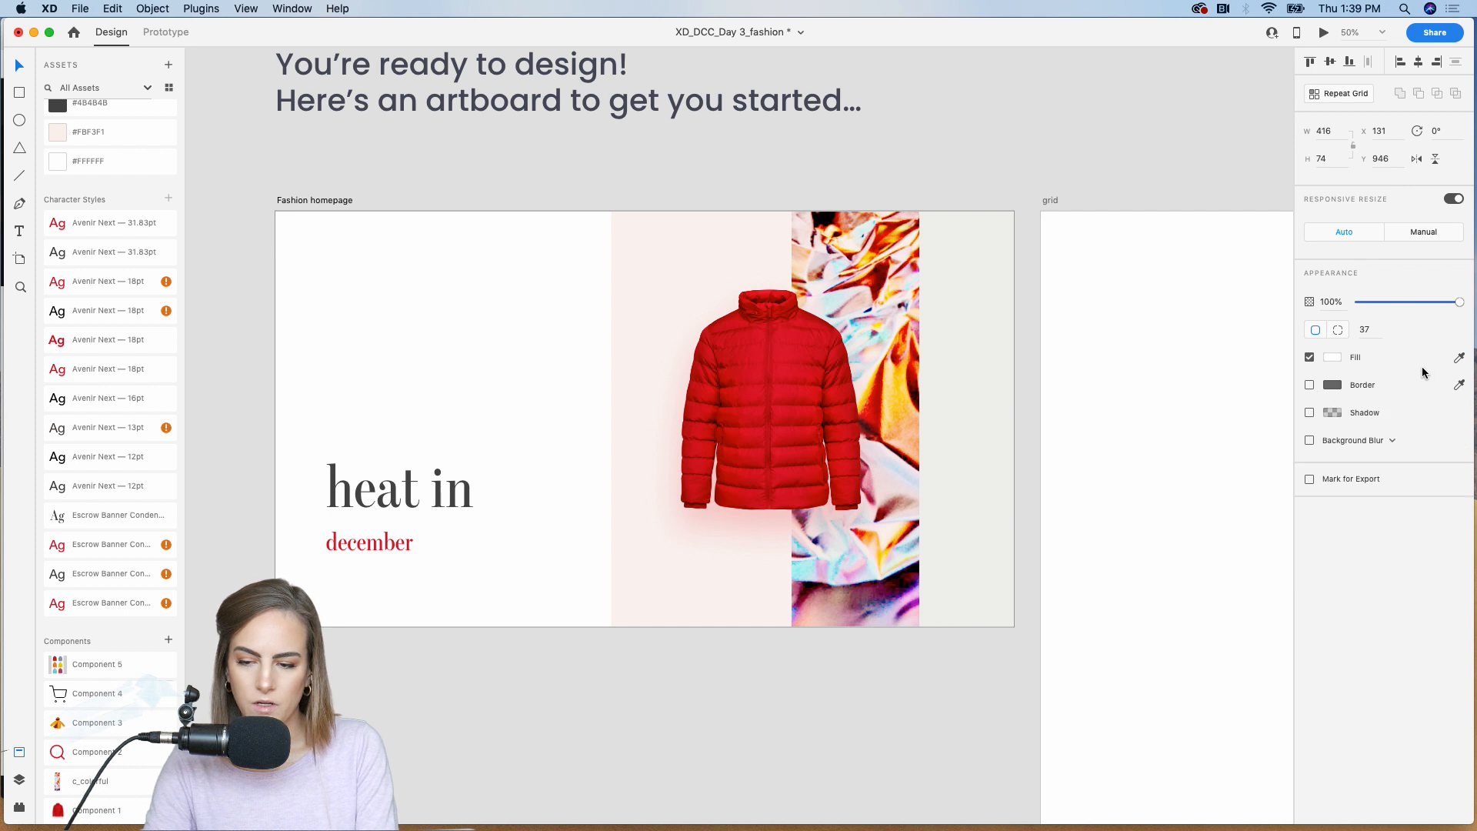
Step: Fill the rounded bar with pale pink sampled from the panel behind the coat, and place the Component 2 search icon inside its left end
left_click(1458, 357)
left_click(749, 264)
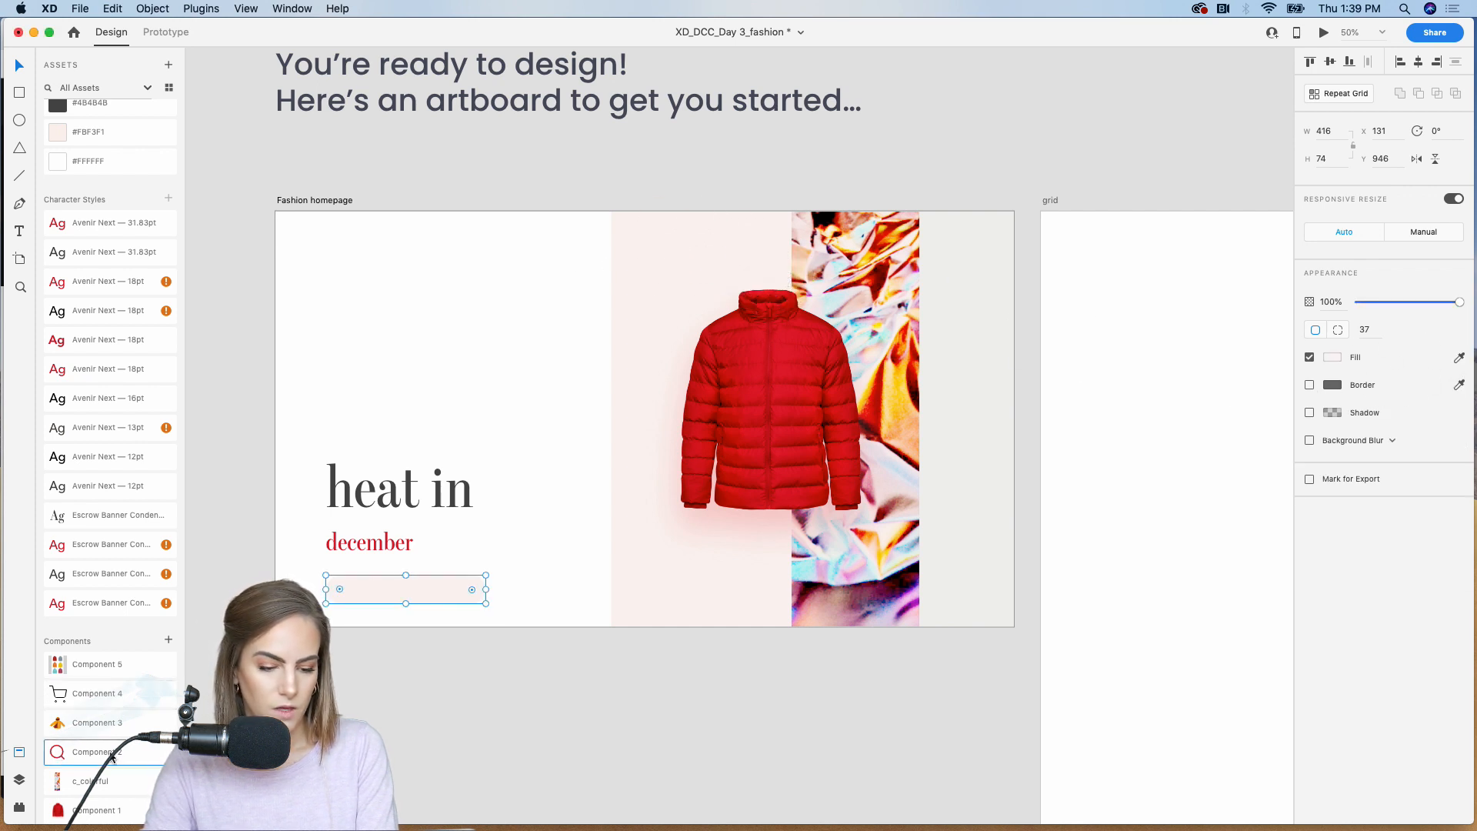
left_click_drag(81, 751, 341, 587)
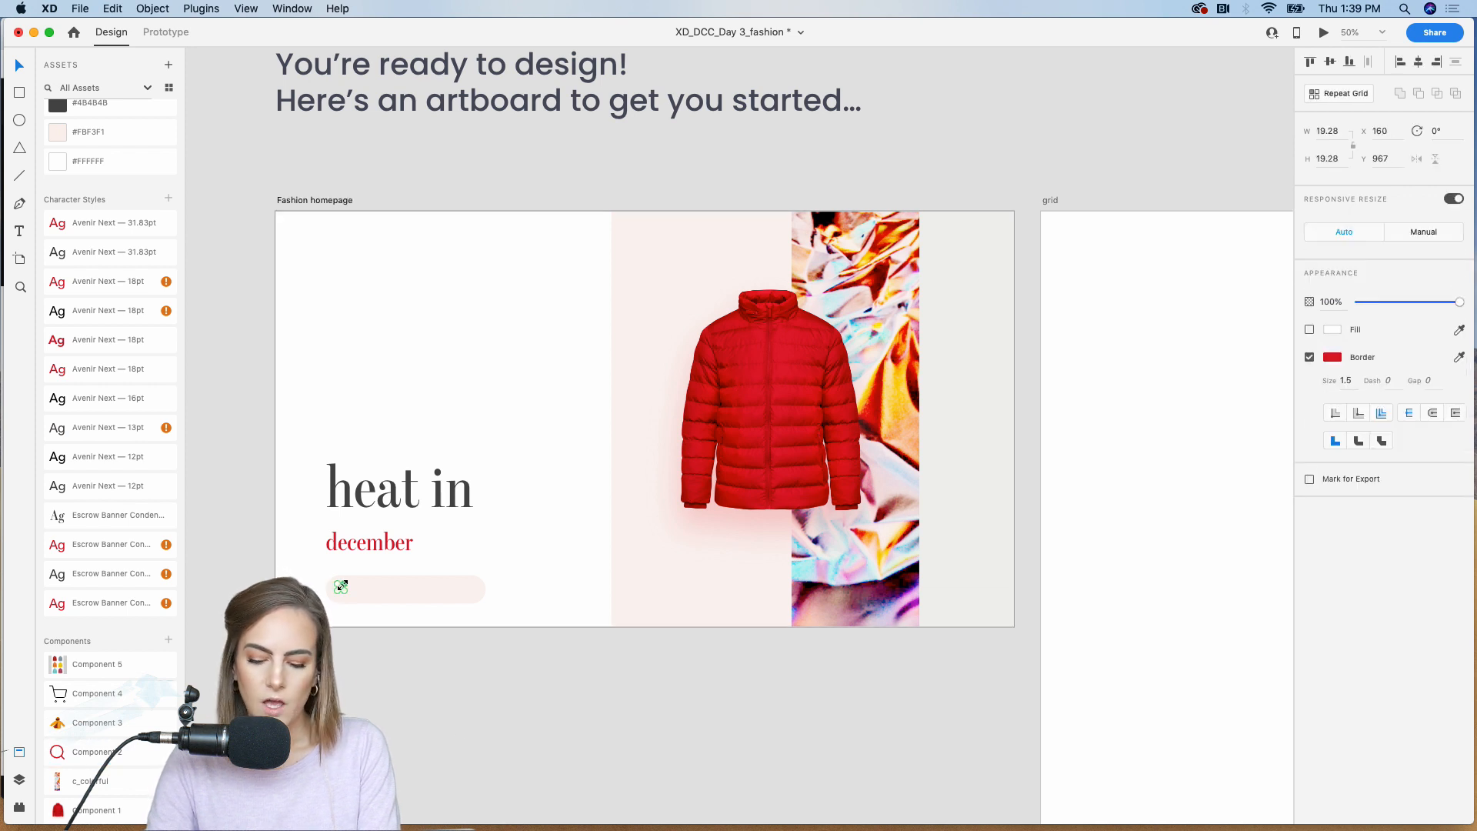
left_click(381, 712)
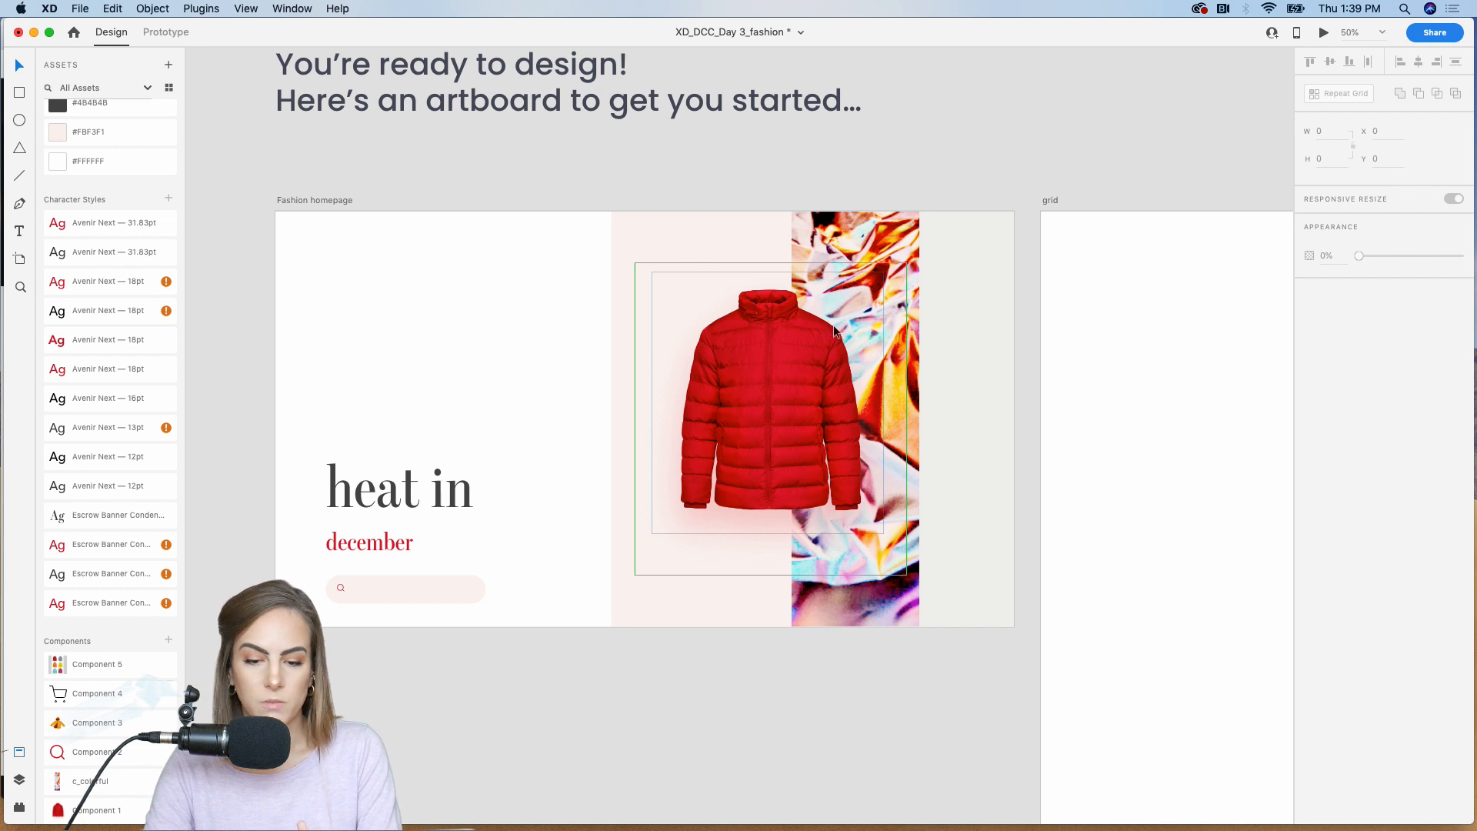
left_click(791, 402)
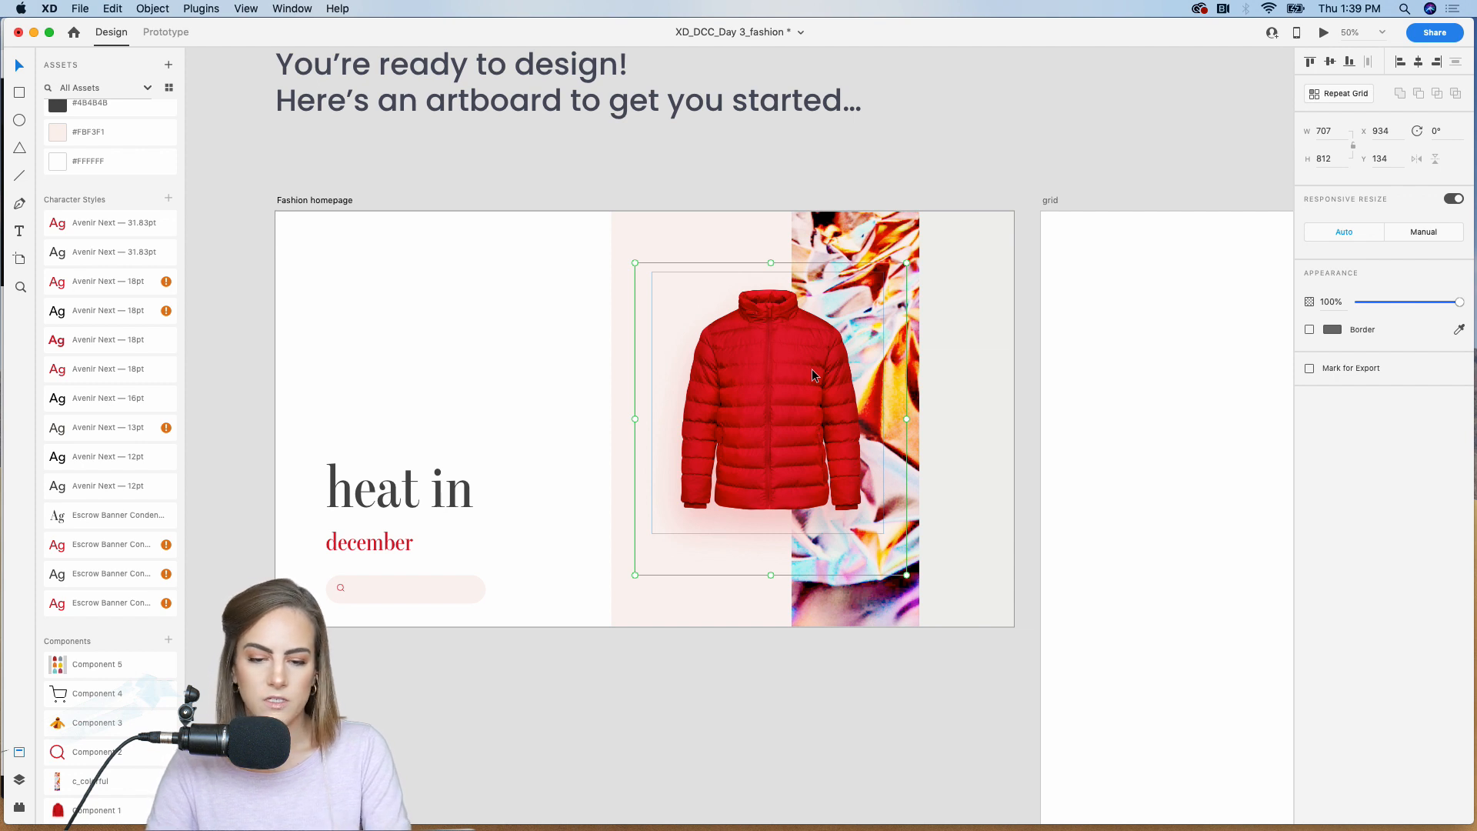
left_click(439, 594)
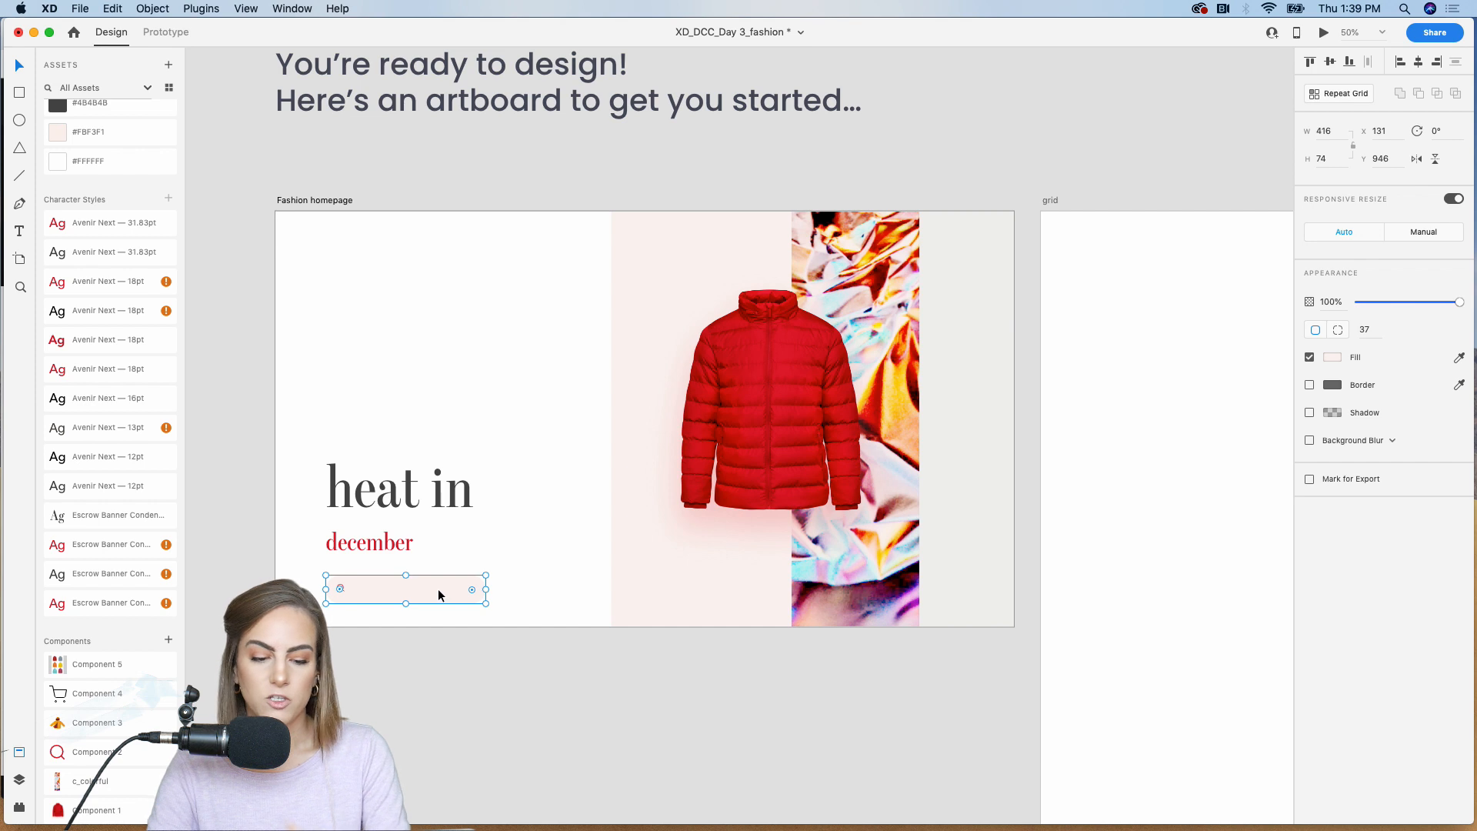
left_click(409, 689)
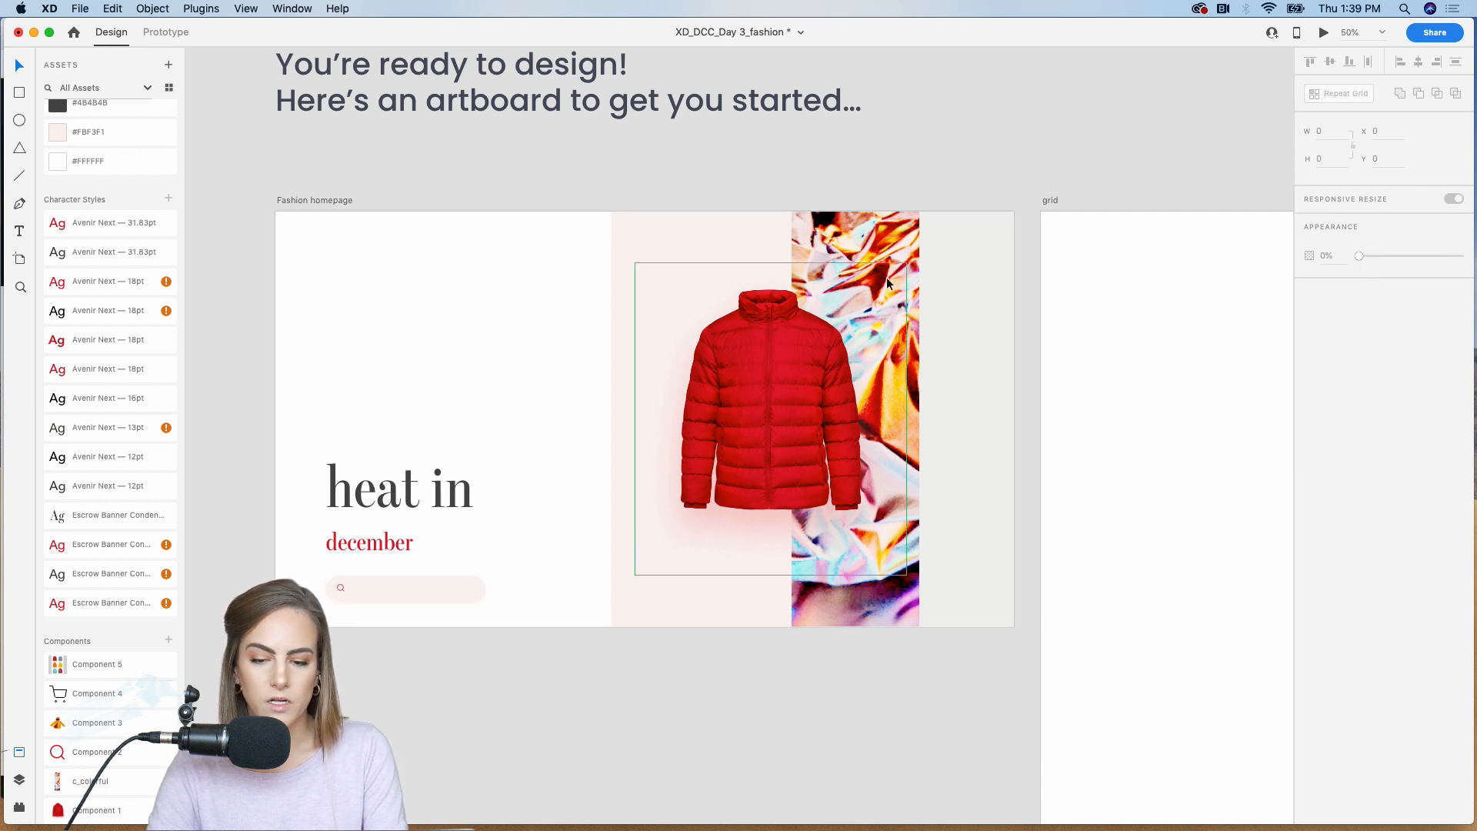
left_click(896, 238)
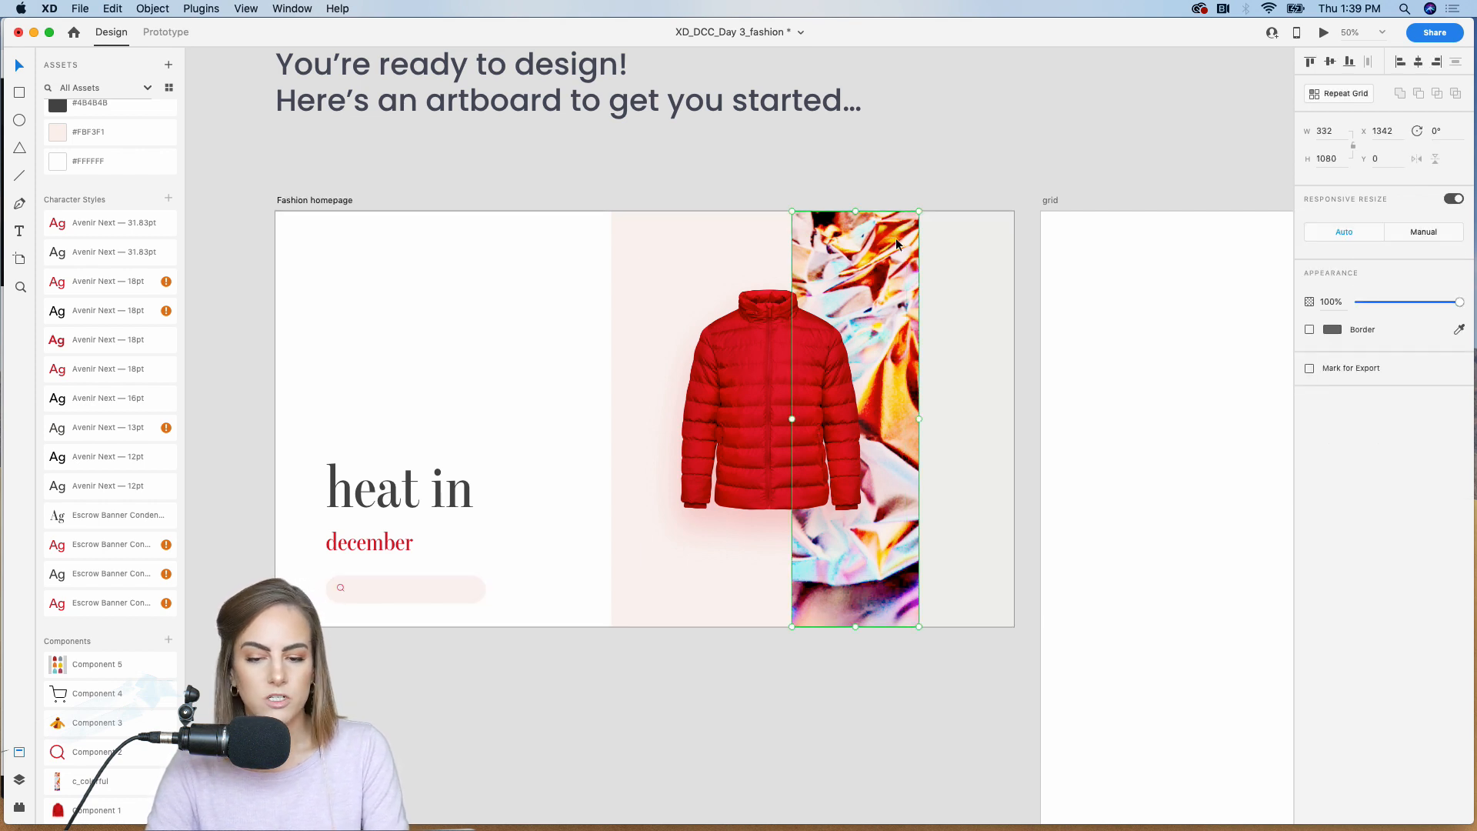
left_click(967, 166)
Step: Duplicate the "heat in" heading near the homepage's top as "Shop", using the dark bold Escrow Banner Condensed 48 character style
left_click(338, 496)
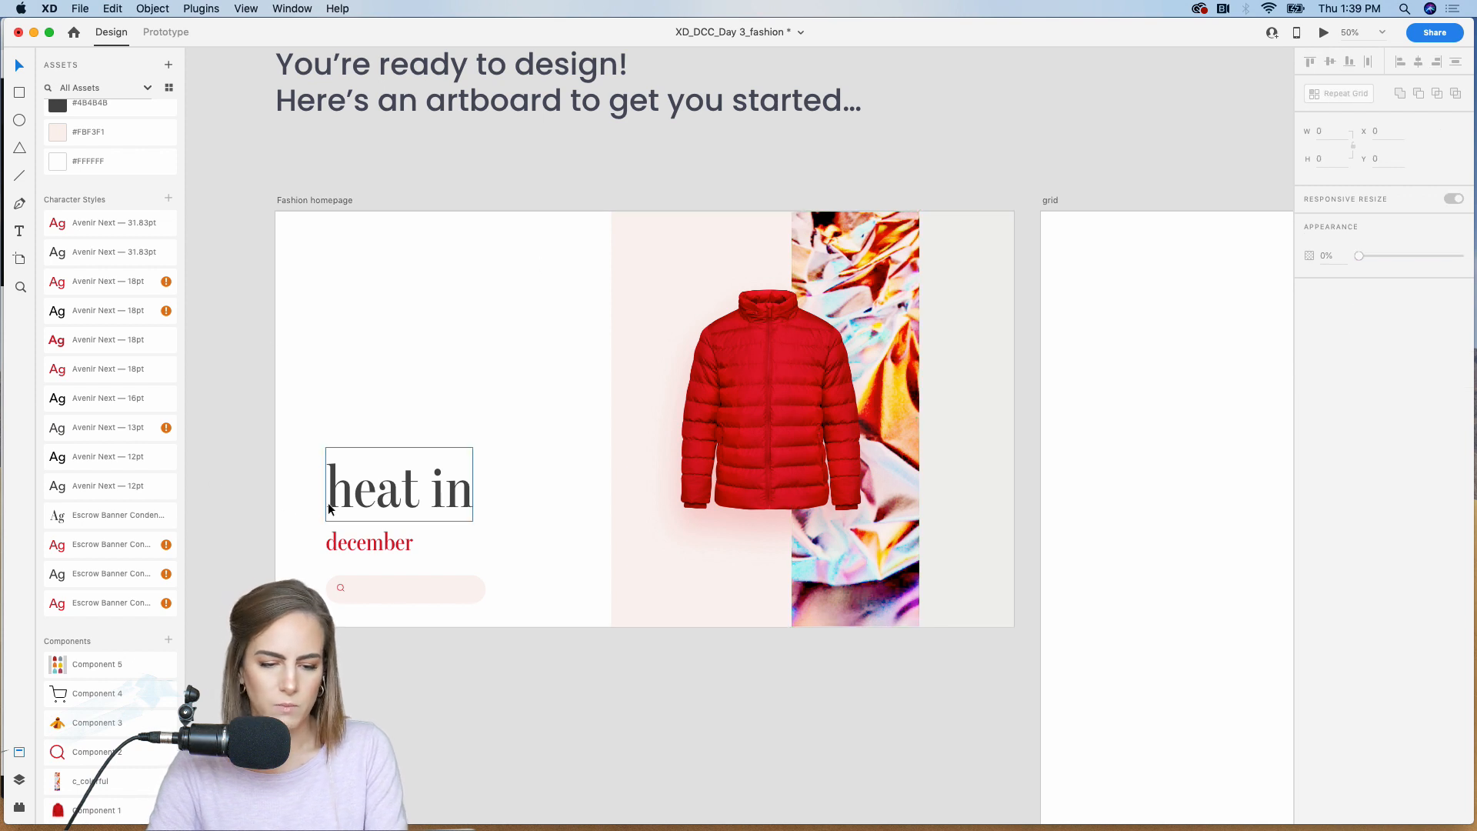
left_click_drag(373, 501, 372, 320)
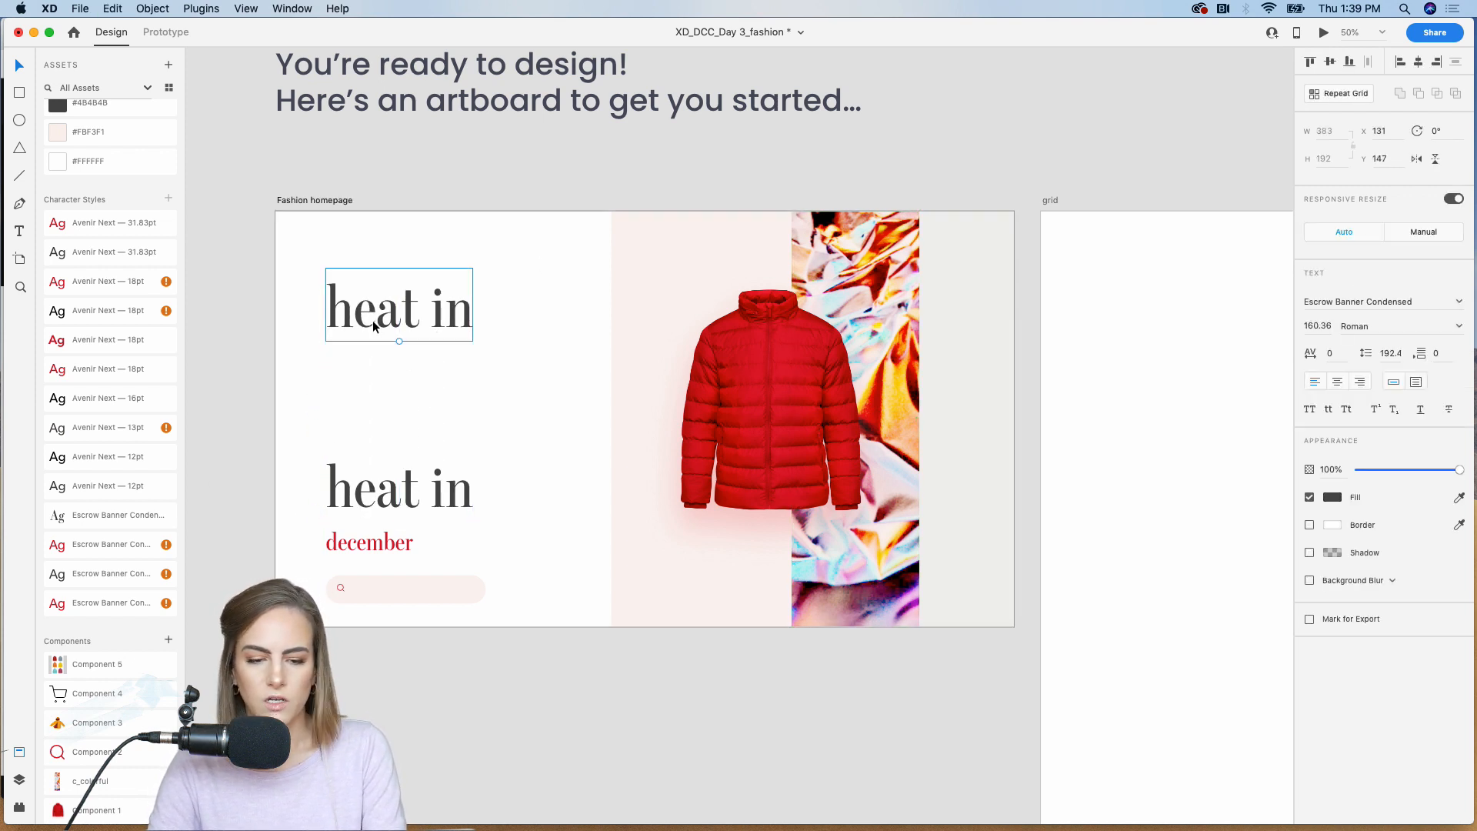
double_click(373, 322)
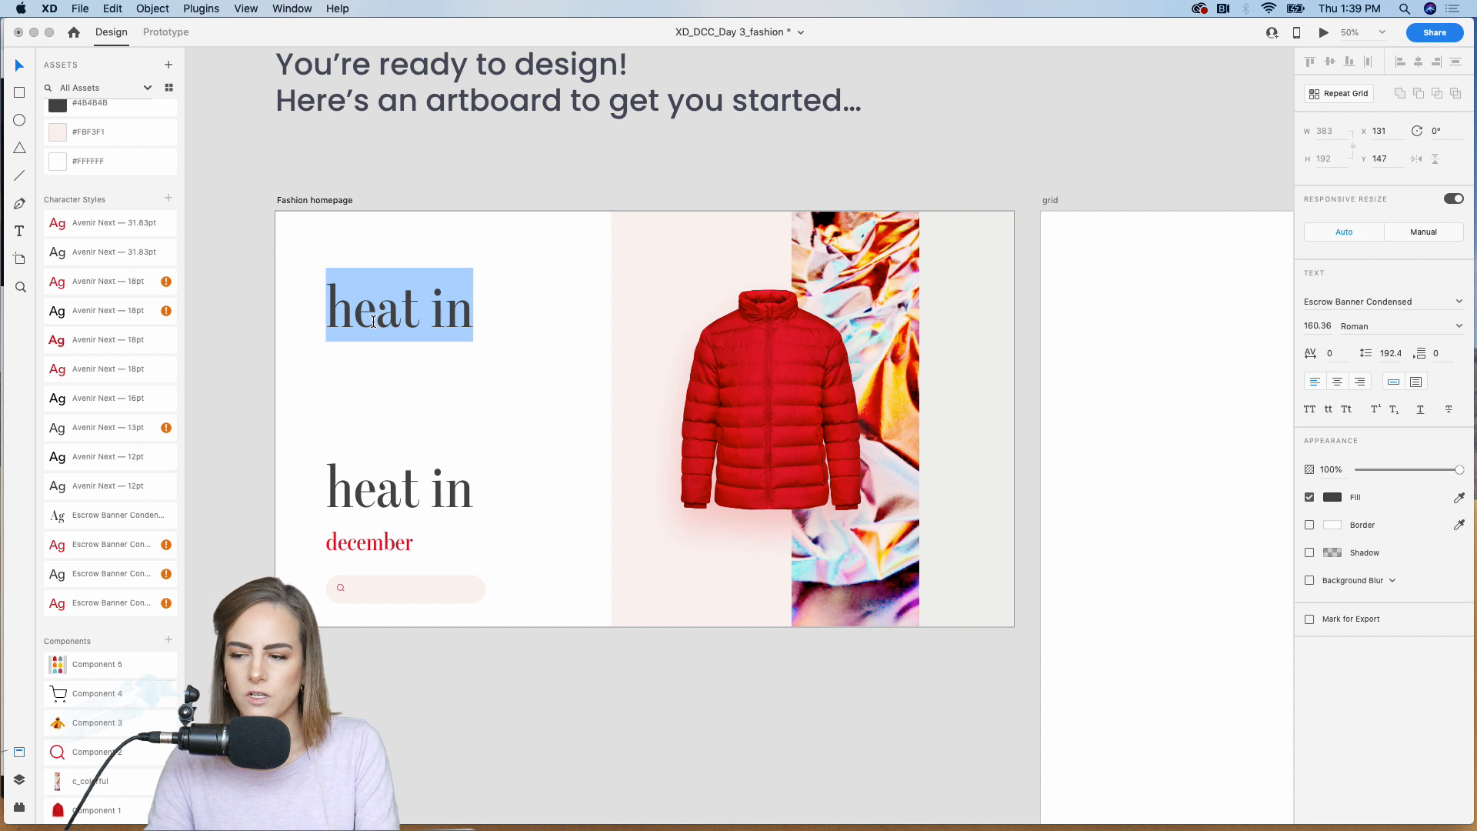
type("Shop")
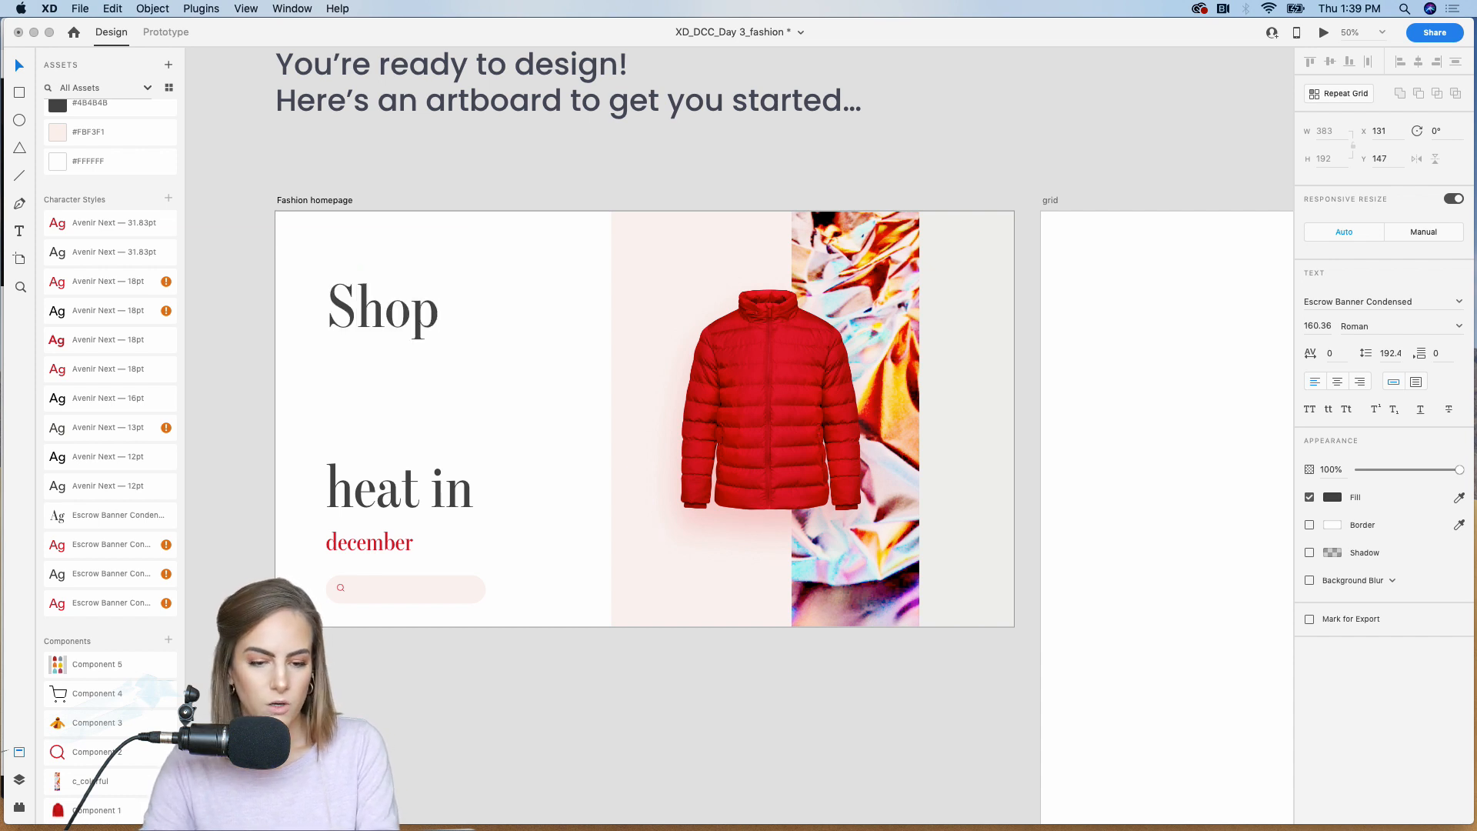
key("Escape")
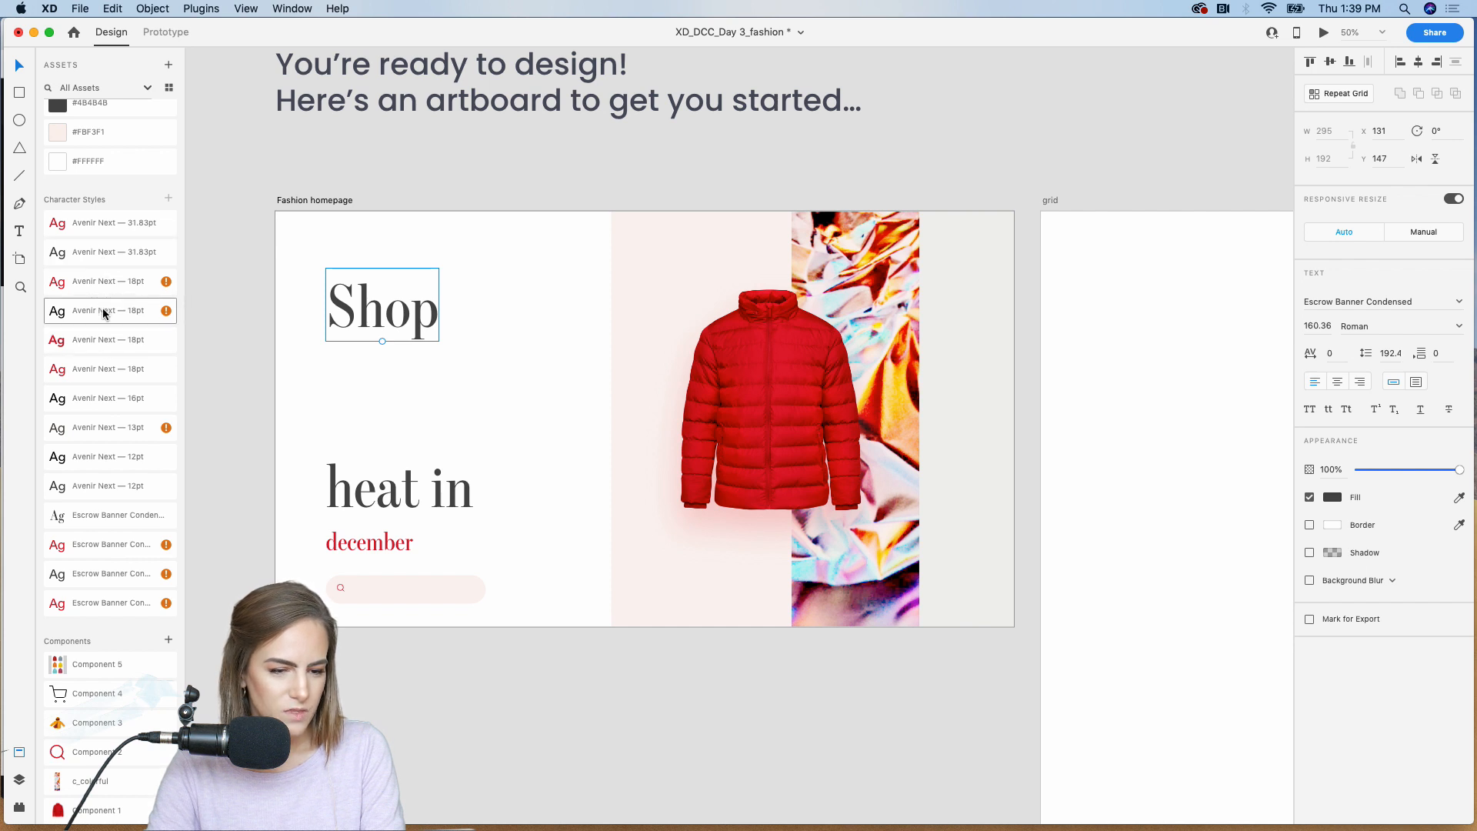
double_click(101, 514)
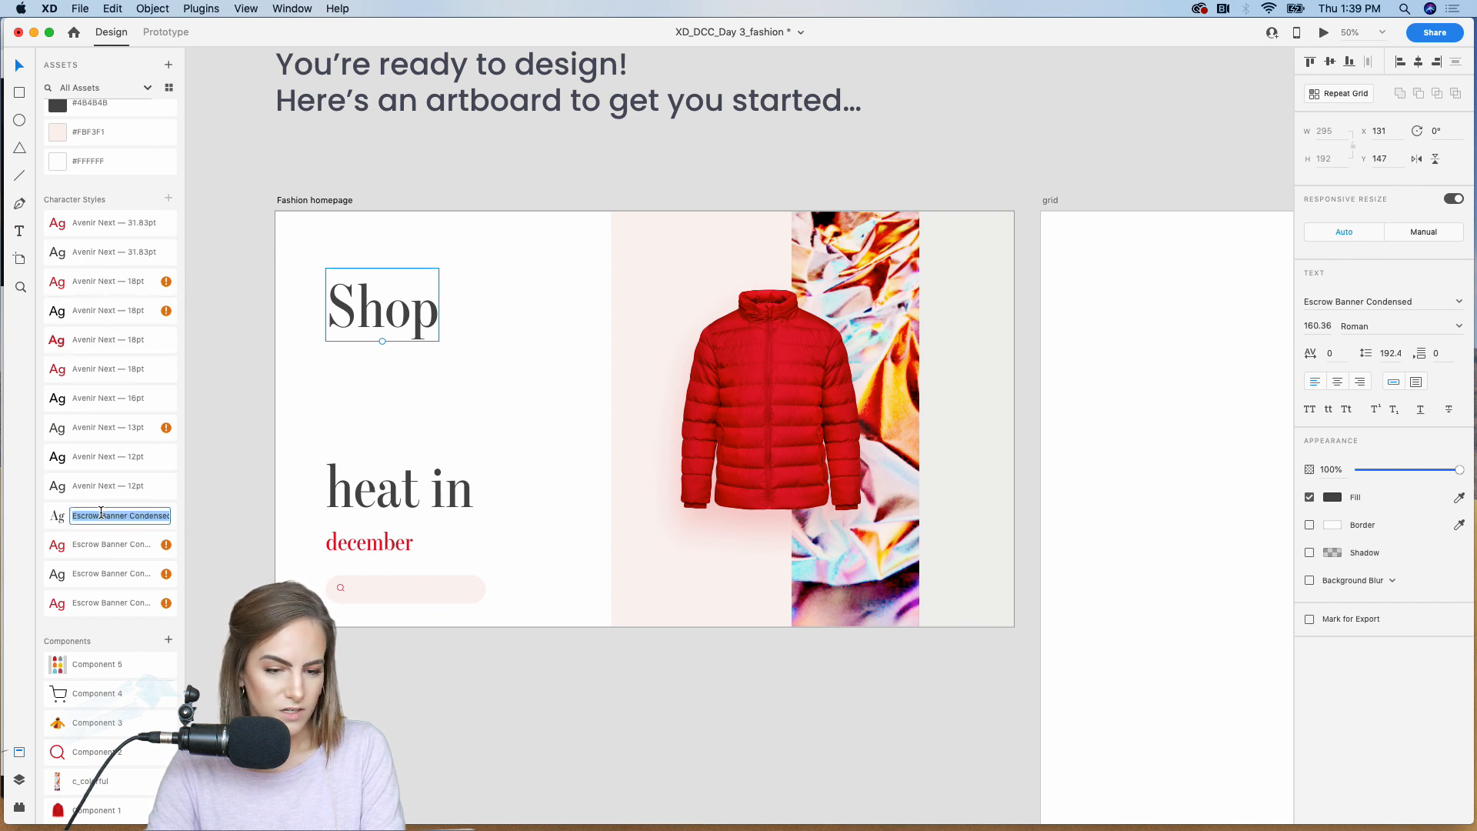
left_click(96, 579)
Step: Duplicate "Shop" directly below as a 237 × 291 area text box listing Women, Men, Kids, Accessories and Shoes on separate lines
mouse_move(344, 325)
left_mouse_down()
mouse_move(344, 270)
mouse_move(343, 322)
left_mouse_up()
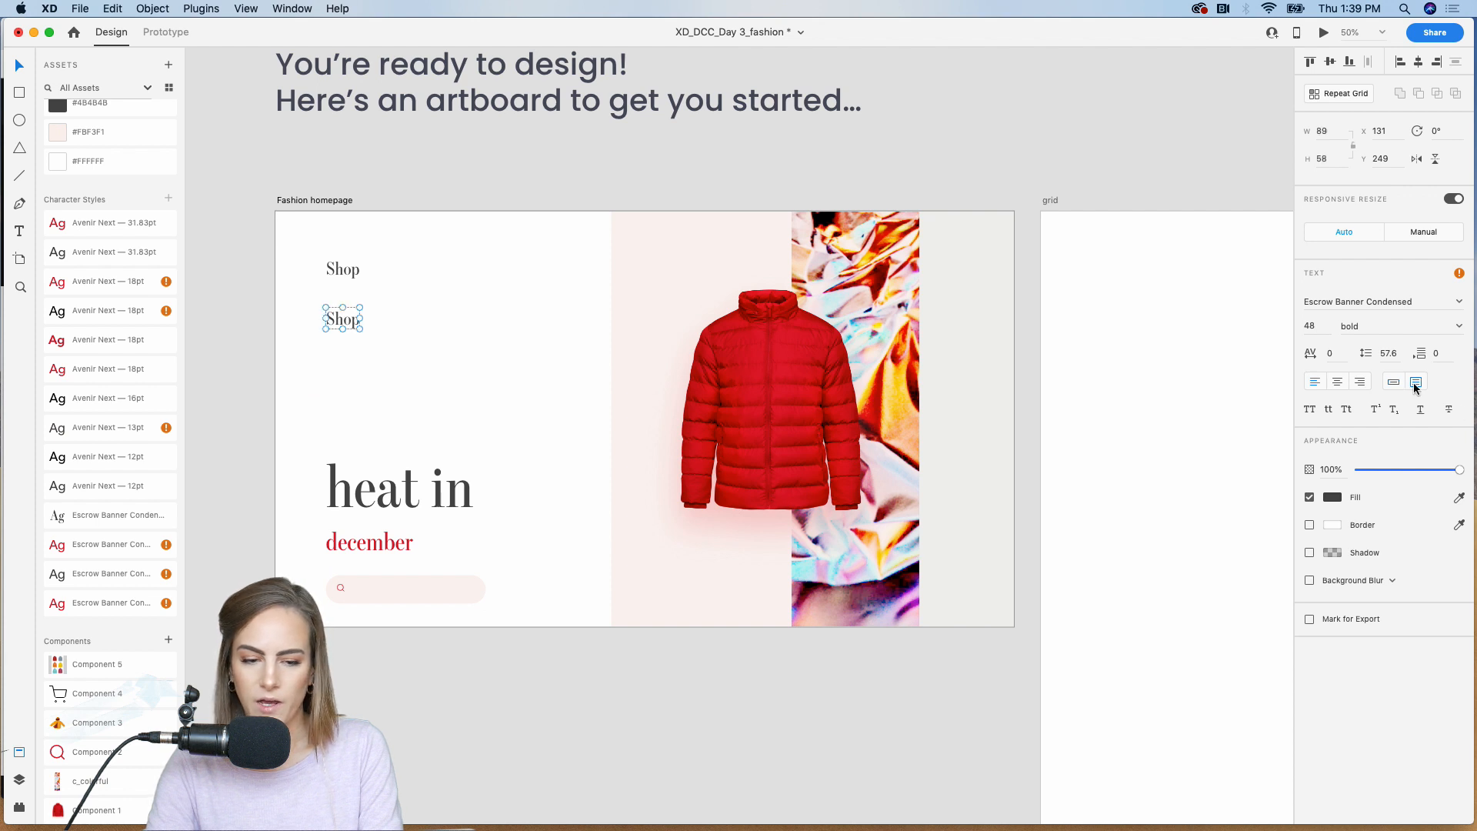
left_click_drag(368, 345, 416, 420)
double_click(343, 320)
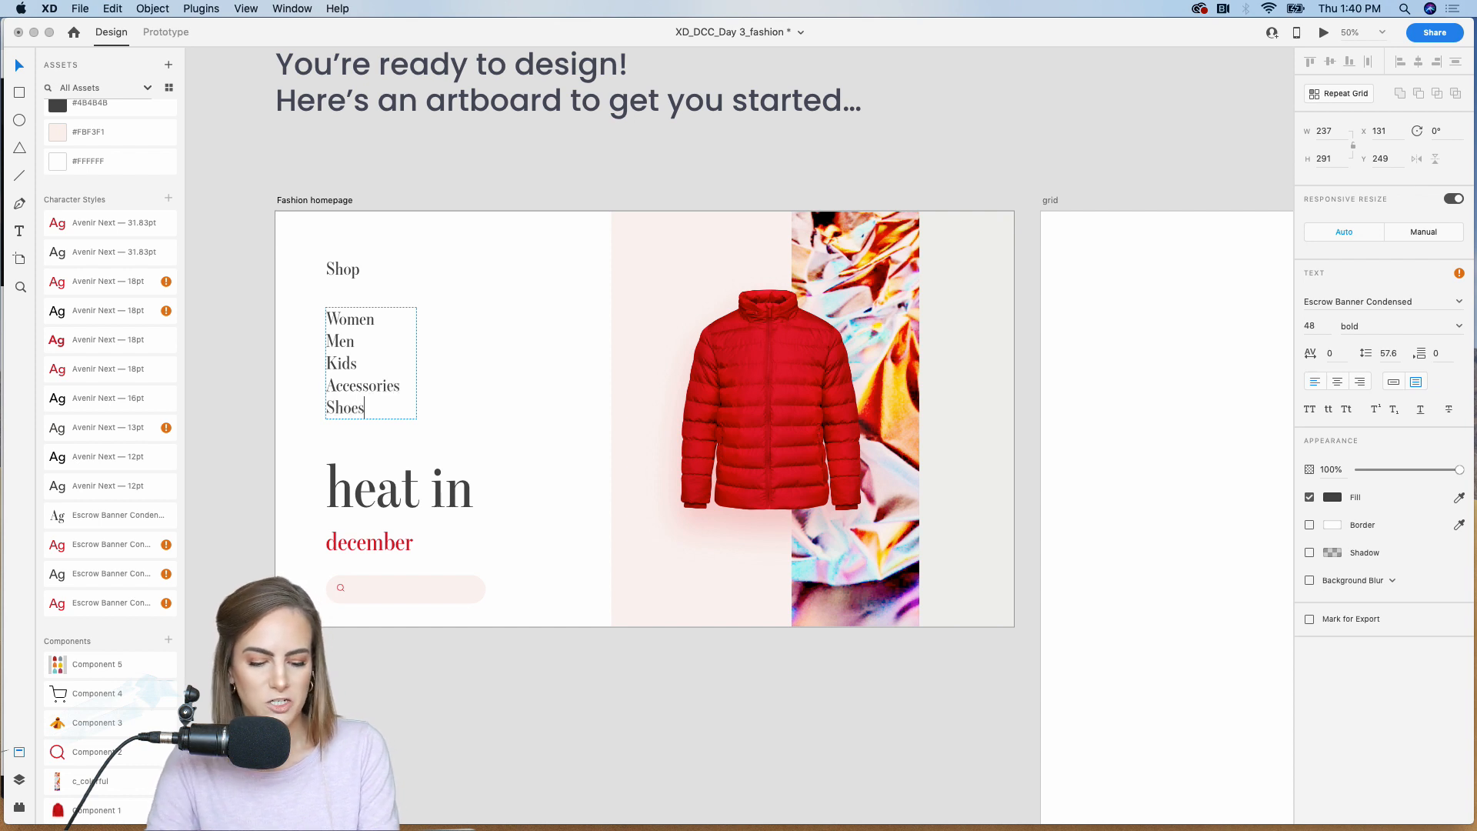
left_click(428, 297)
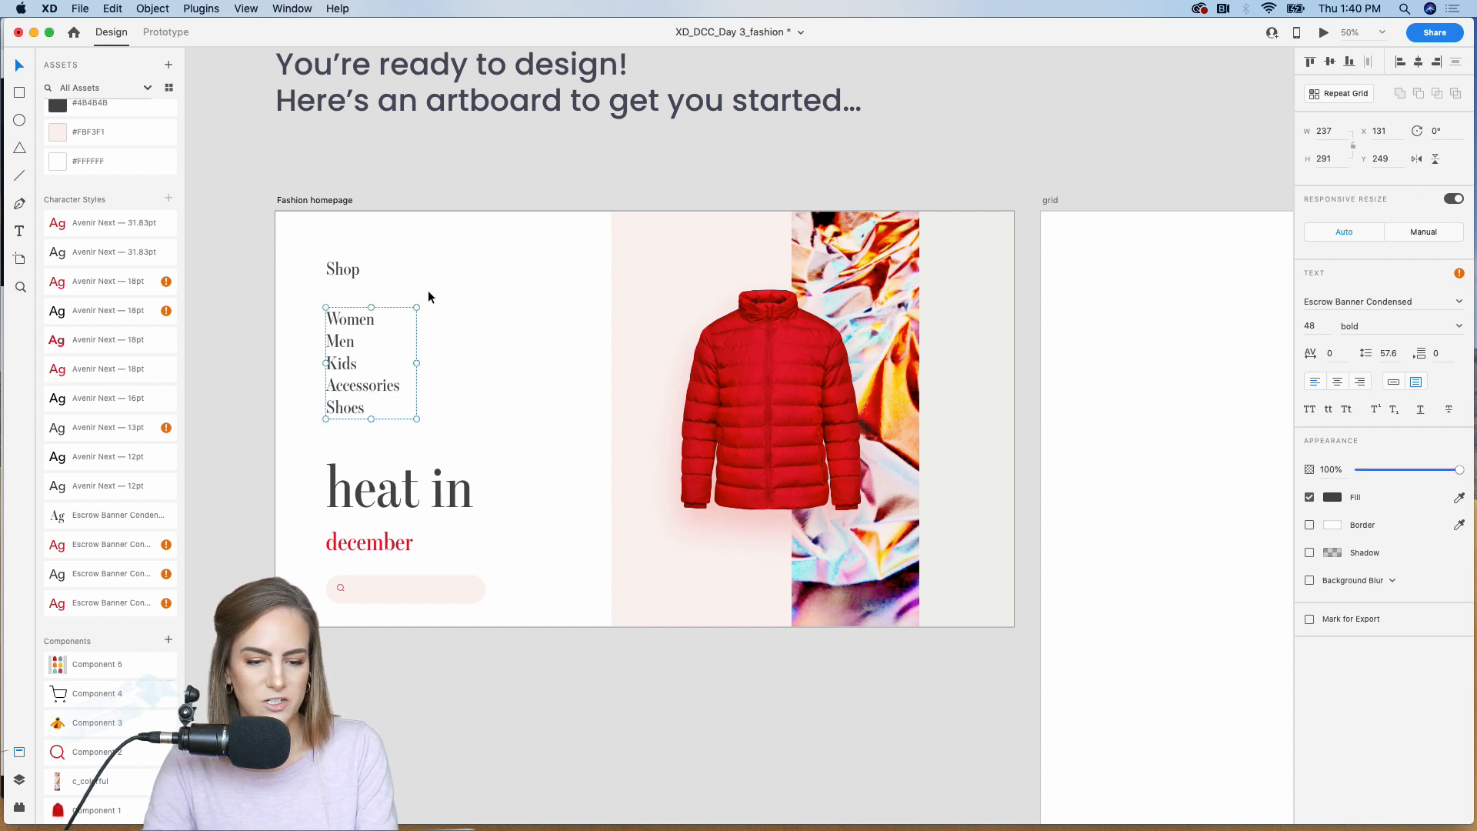
Step: Apply the black Avenir Next 18 regular character style to the category list and move it up beneath "Shop" to Y 216
left_click(100, 493)
double_click(95, 455)
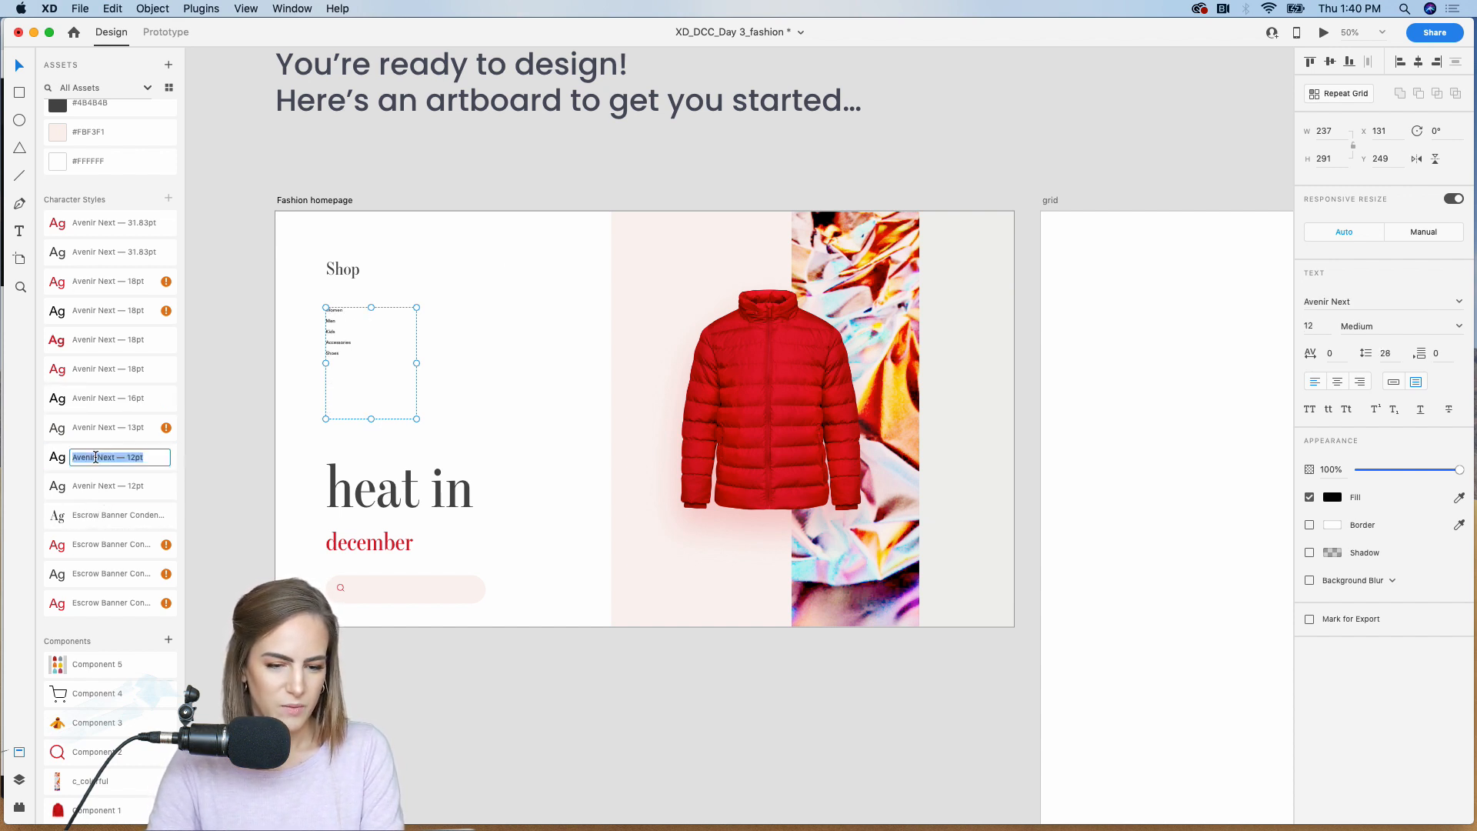
left_click(86, 432)
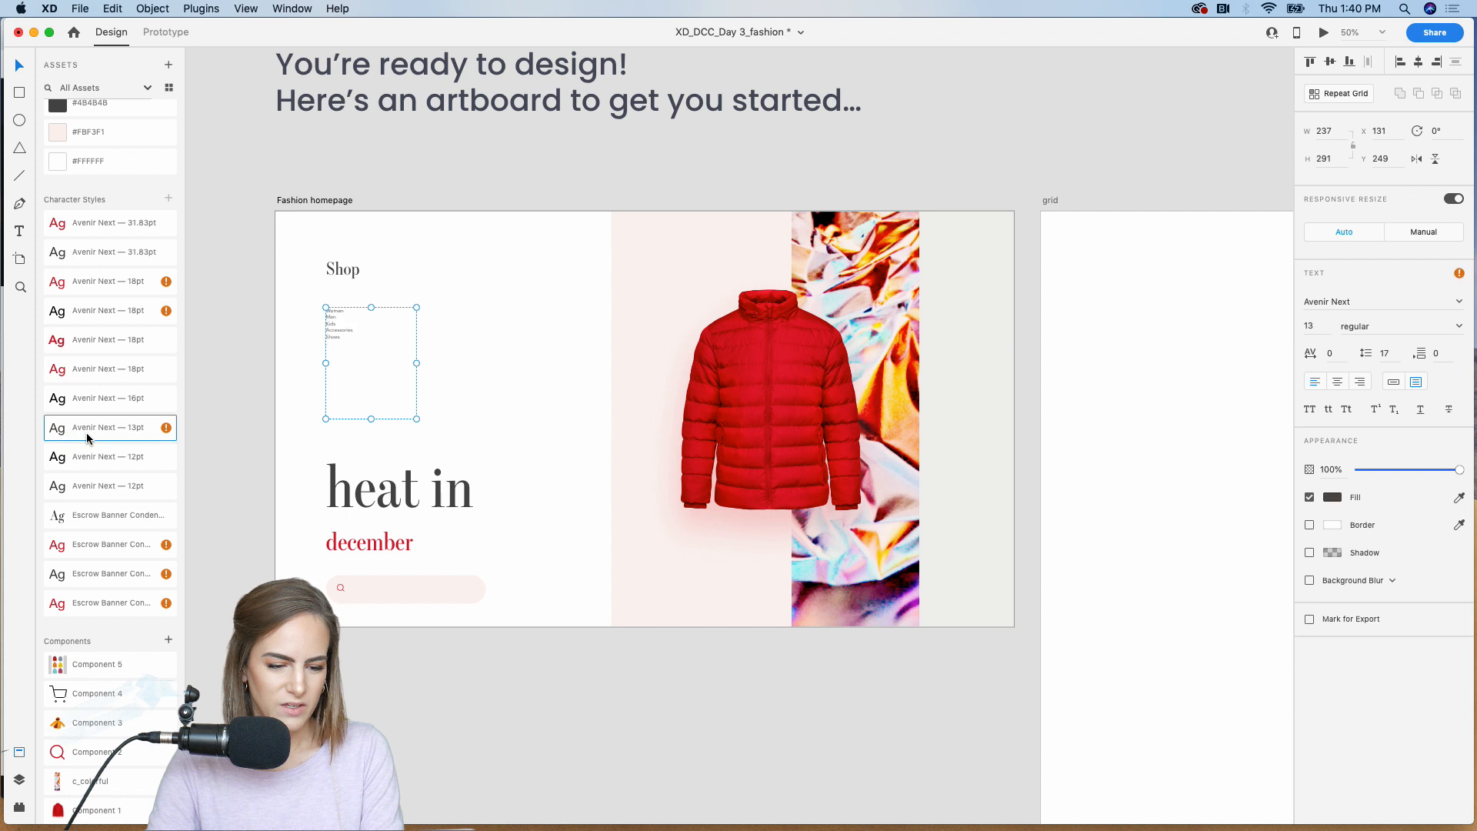
double_click(87, 311)
left_click(543, 170)
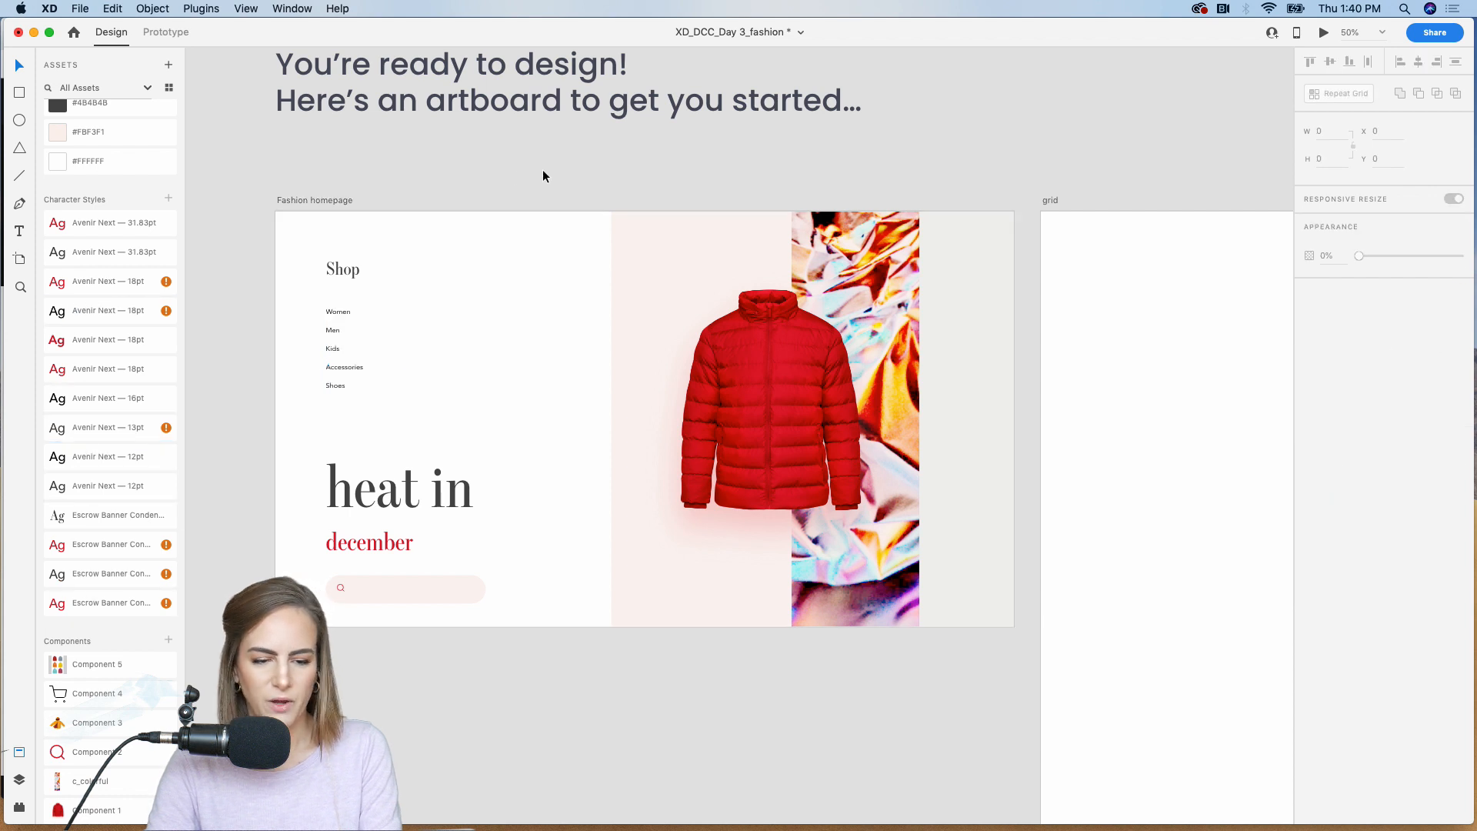
left_click_drag(343, 311, 343, 305)
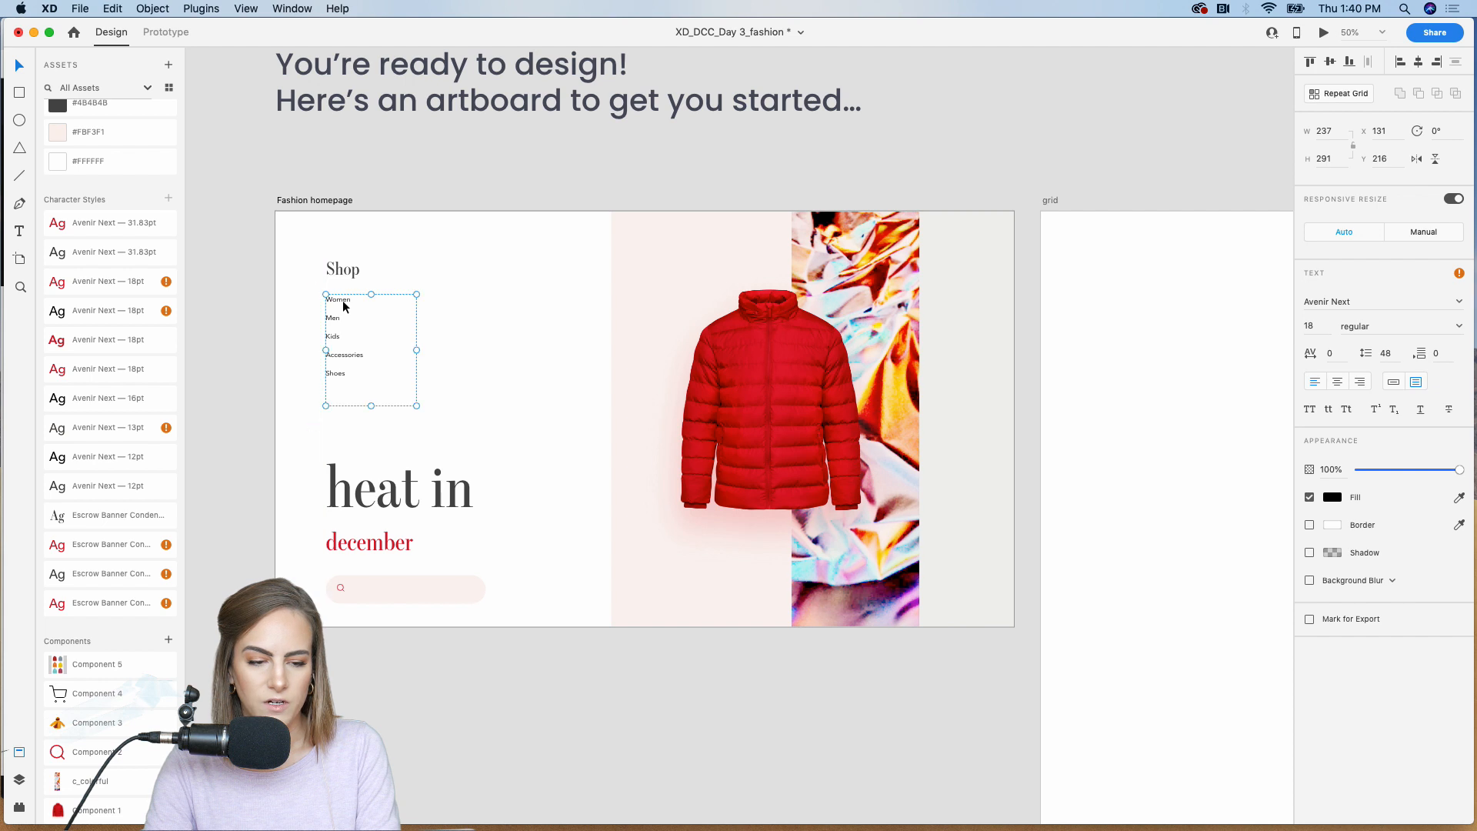
left_click(493, 172)
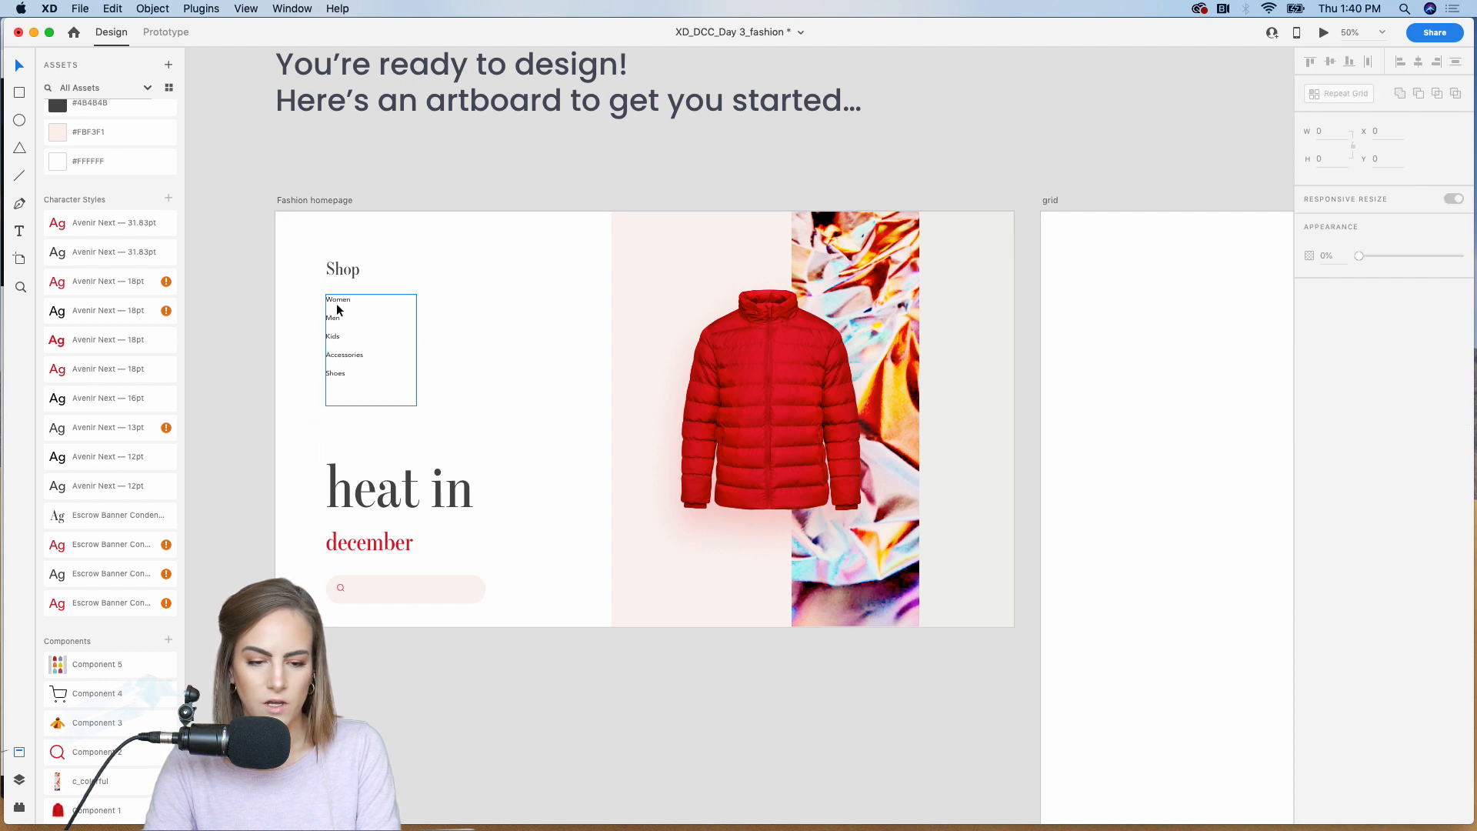
left_click(336, 305)
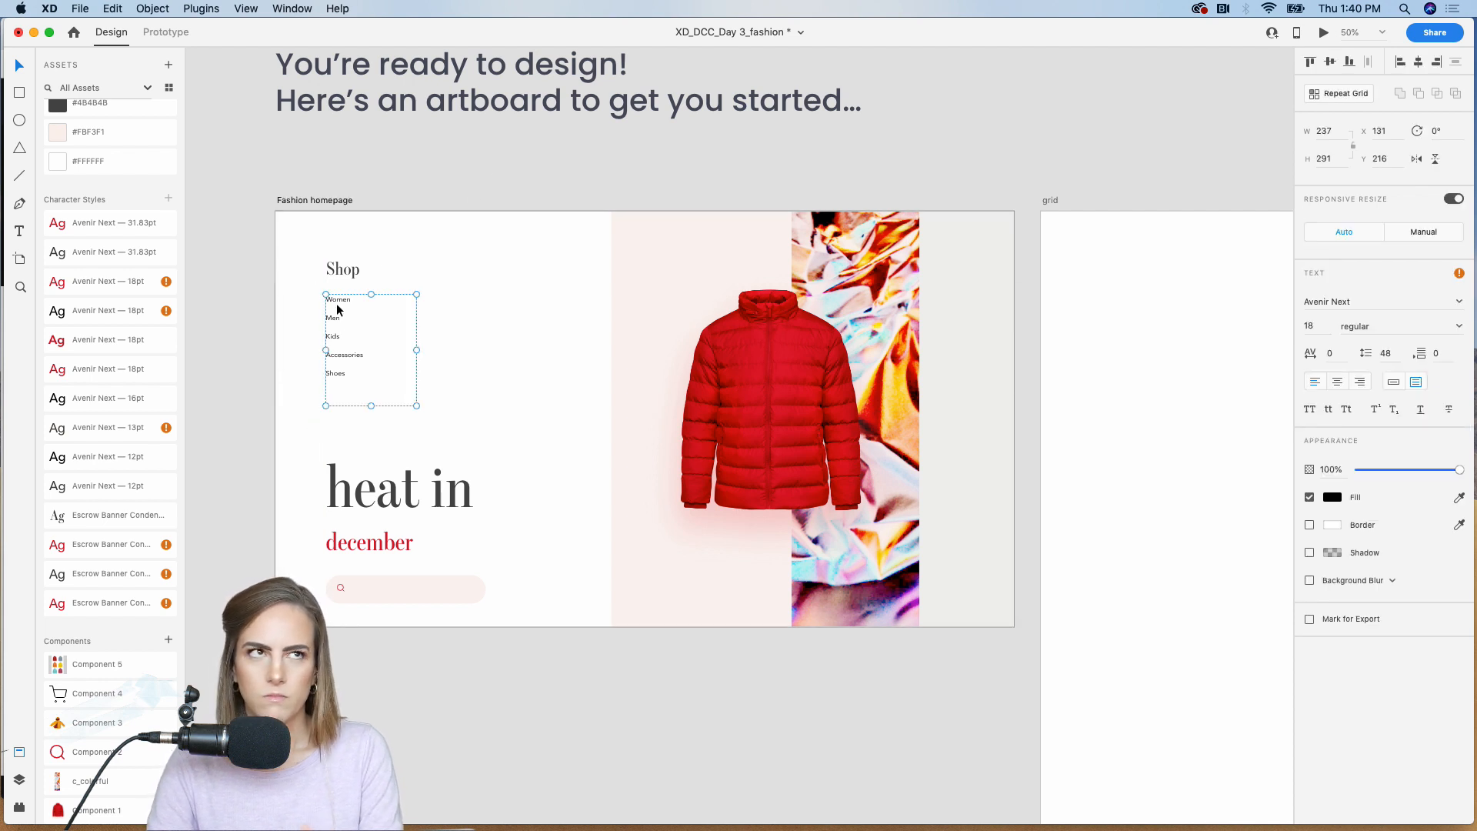
left_click(933, 140)
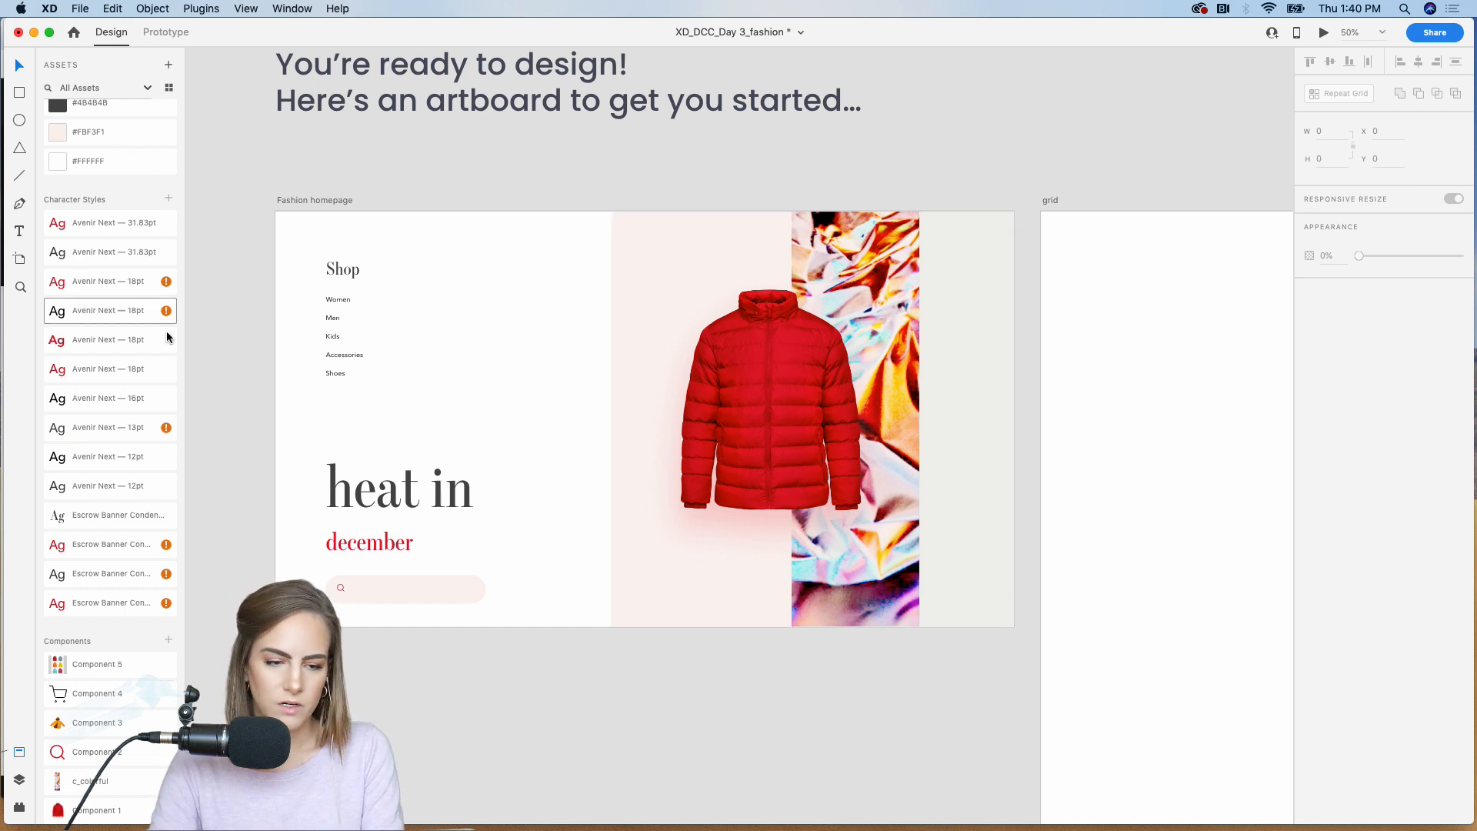
Step: Duplicate "Shop" beside the category list, change the copy to "Shop Parkas", and style it as red uppercase Avenir Next 18 Demi Bold
left_click(347, 278)
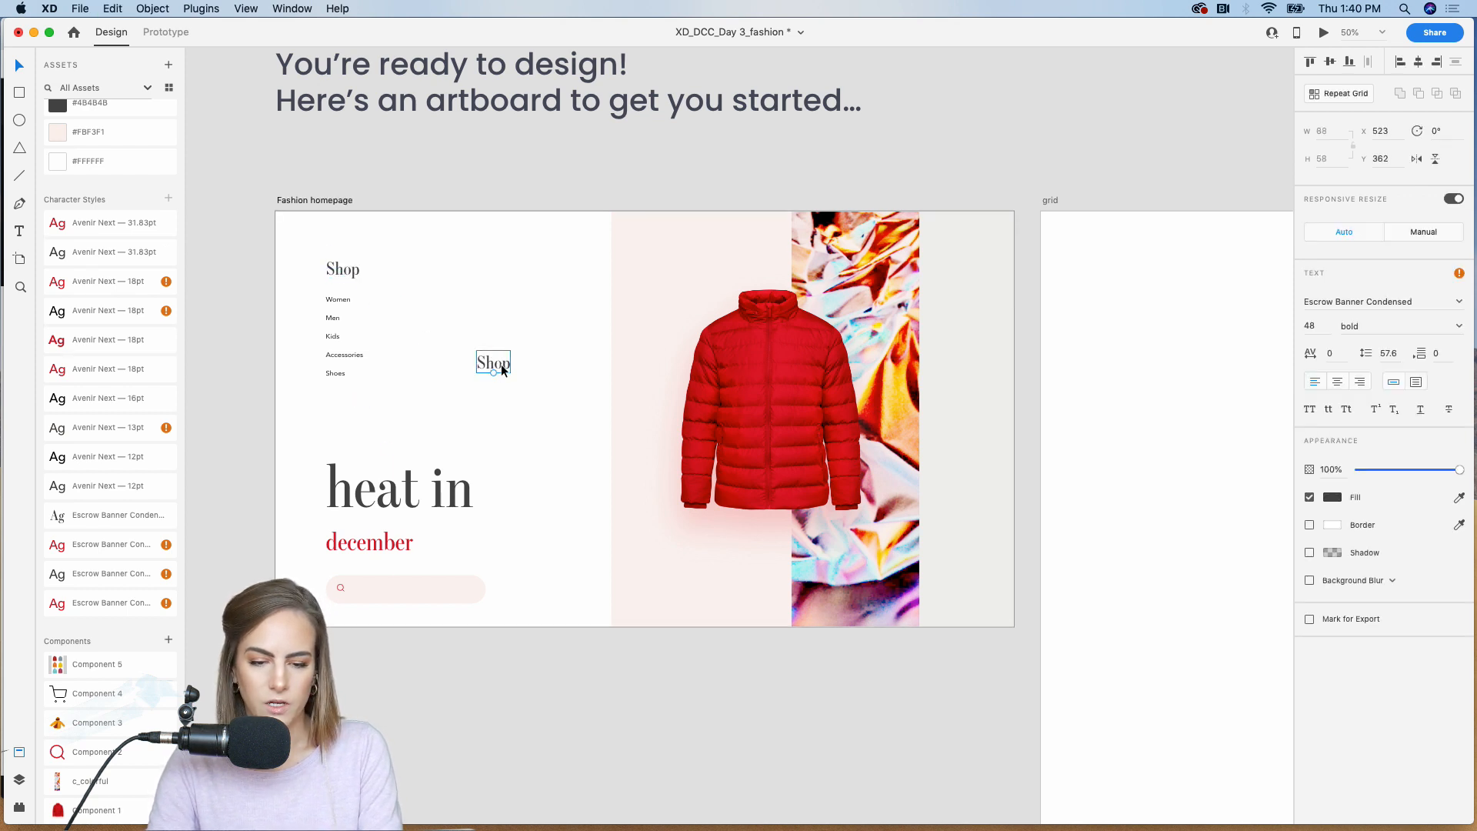
double_click(501, 363)
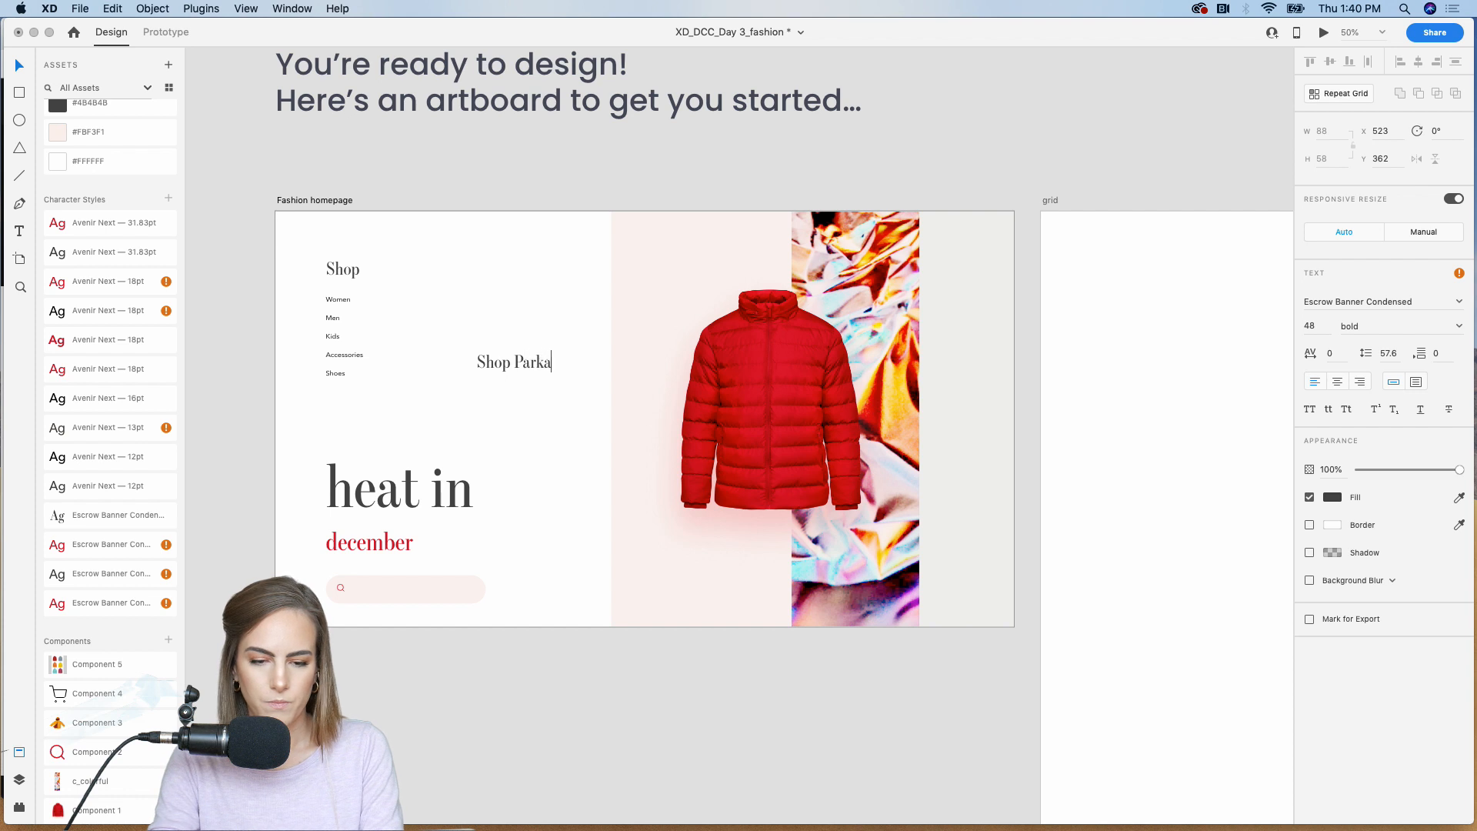
key("Escape")
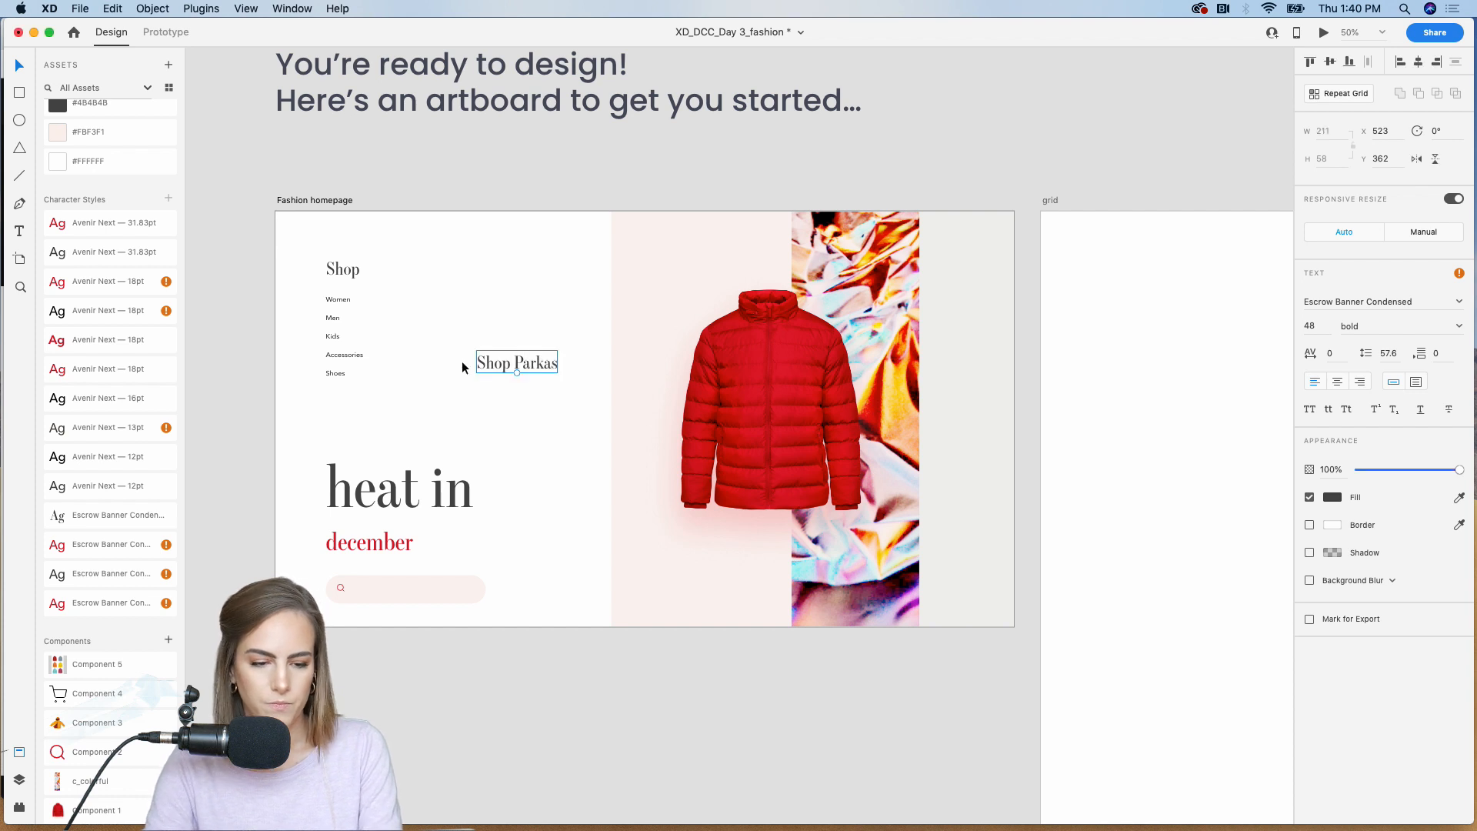
double_click(87, 340)
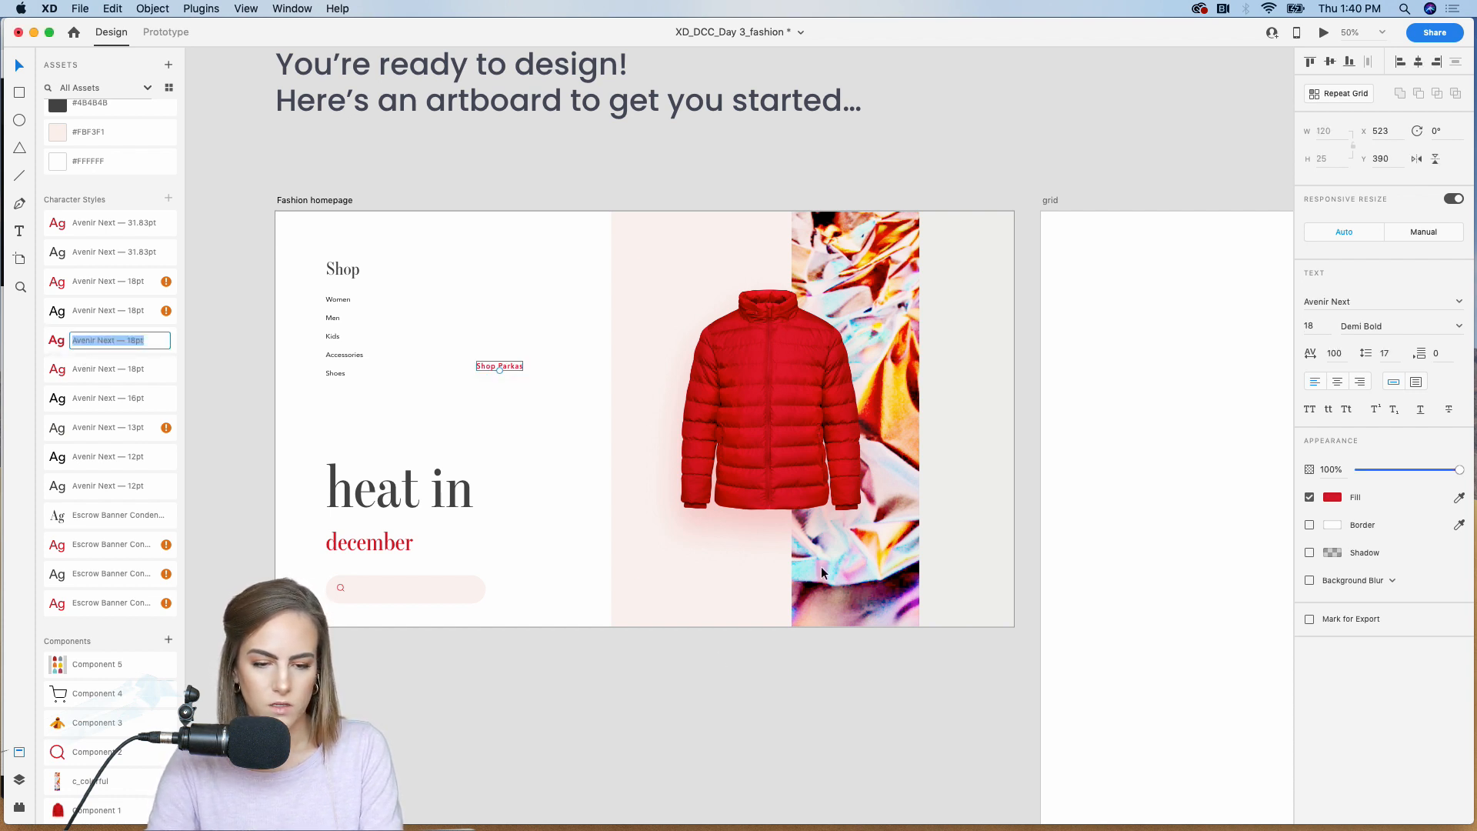
left_click(1140, 163)
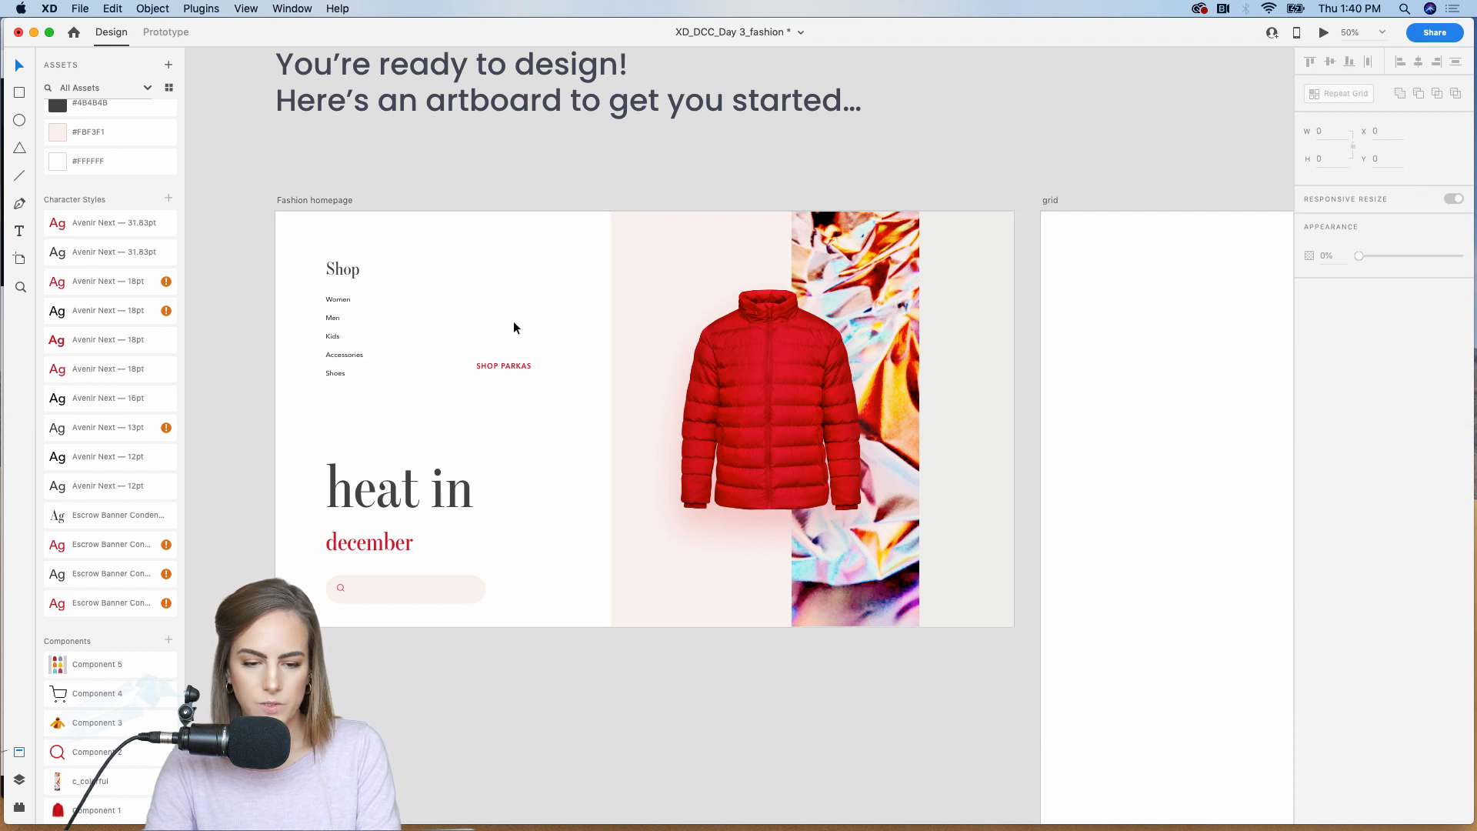
Step: Position the "SHOP PARKAS" label on the pink panel below the coat and widen the panel by extending its left edge
left_click_drag(491, 366, 678, 591)
left_click(617, 307)
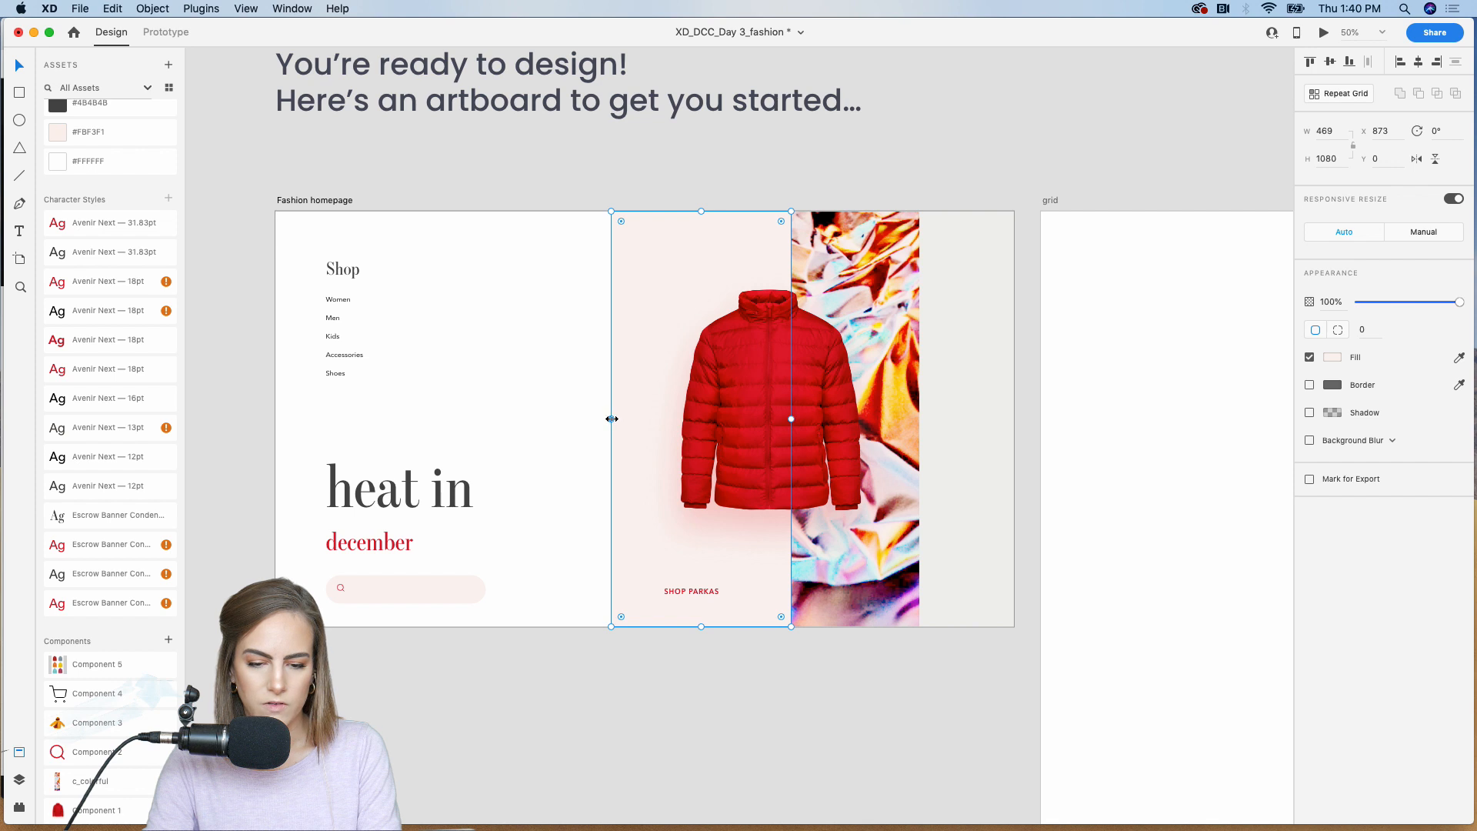
left_click_drag(612, 418, 590, 418)
left_click(713, 593)
left_click_drag(714, 594, 710, 585)
left_click(706, 660)
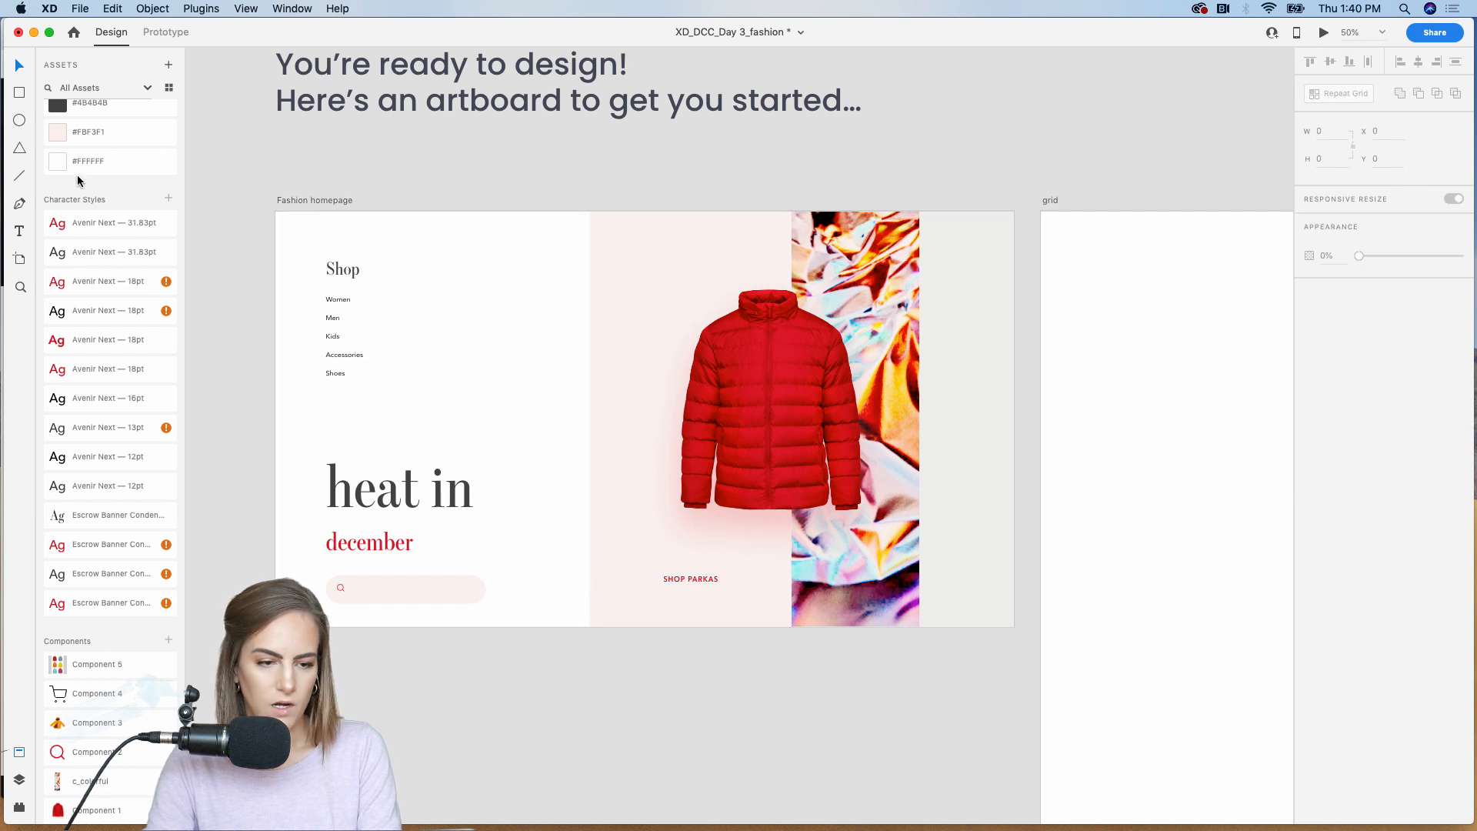
Step: Draw a horizontal line 139 wide beneath "SHOP PARKAS", with border size 2 and the red sampled from the saved color swatches
left_click_drag(545, 462, 847, 676)
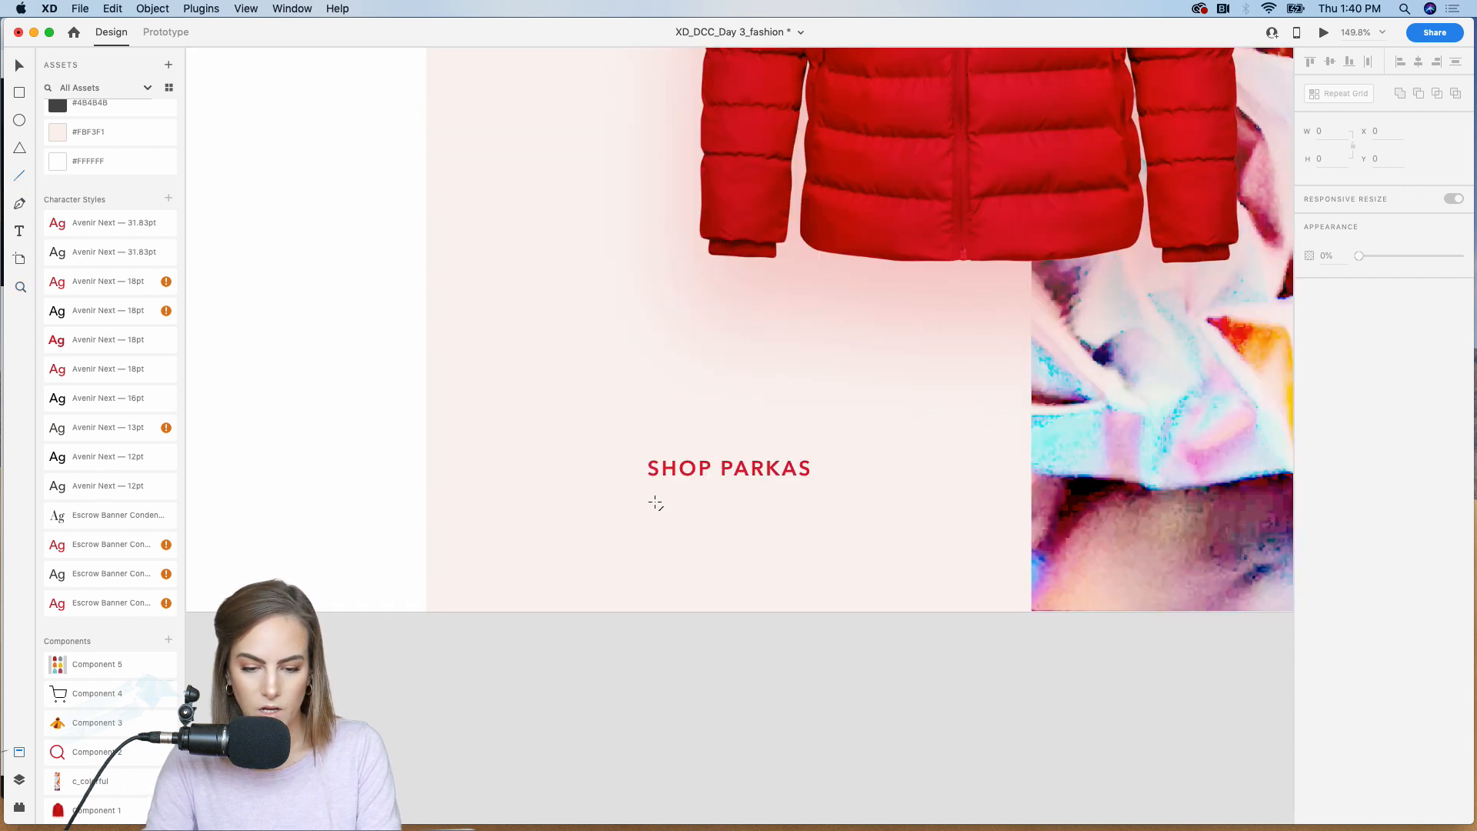
left_click_drag(652, 504, 773, 505)
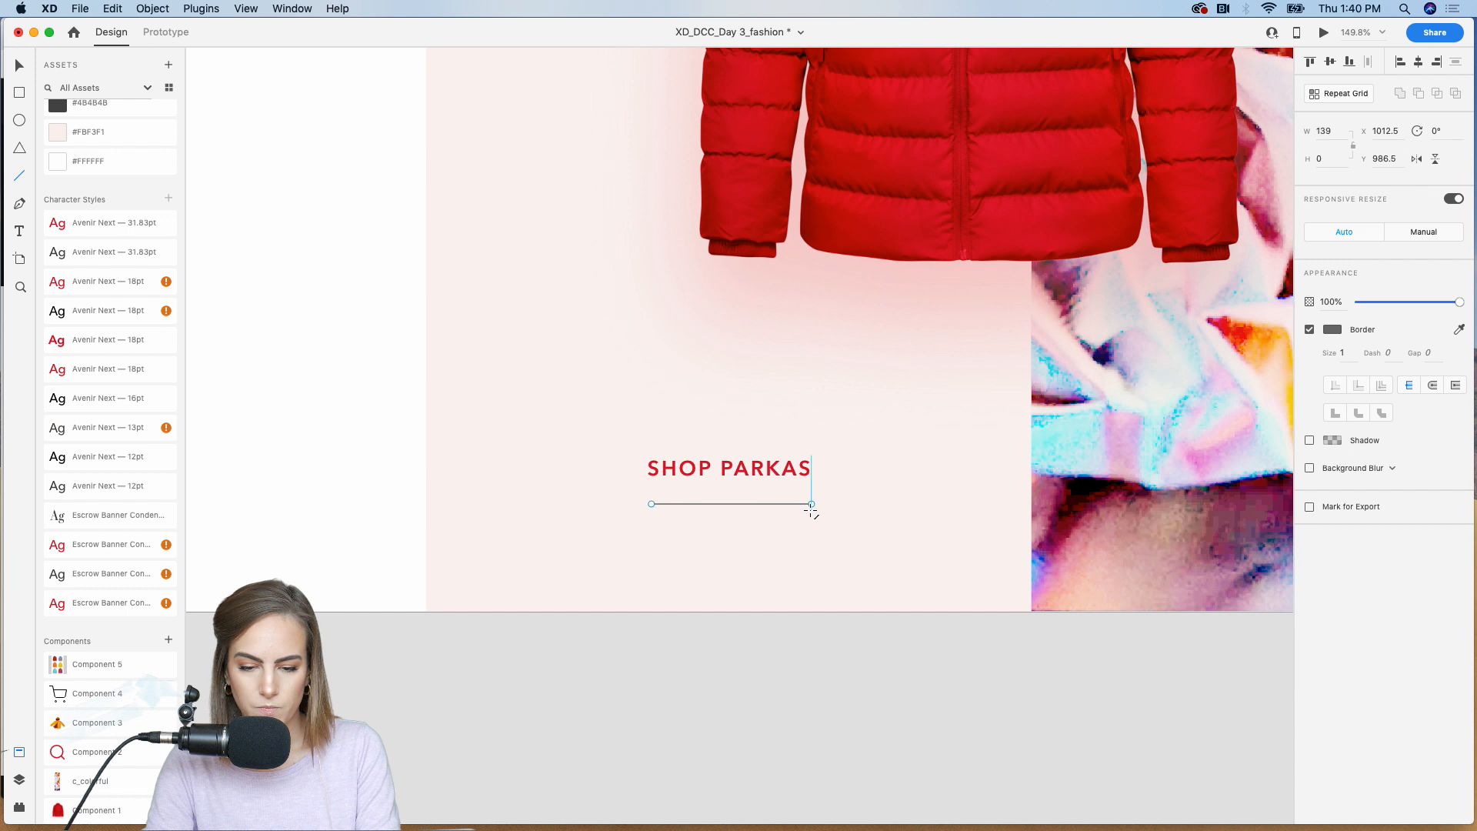
key("v")
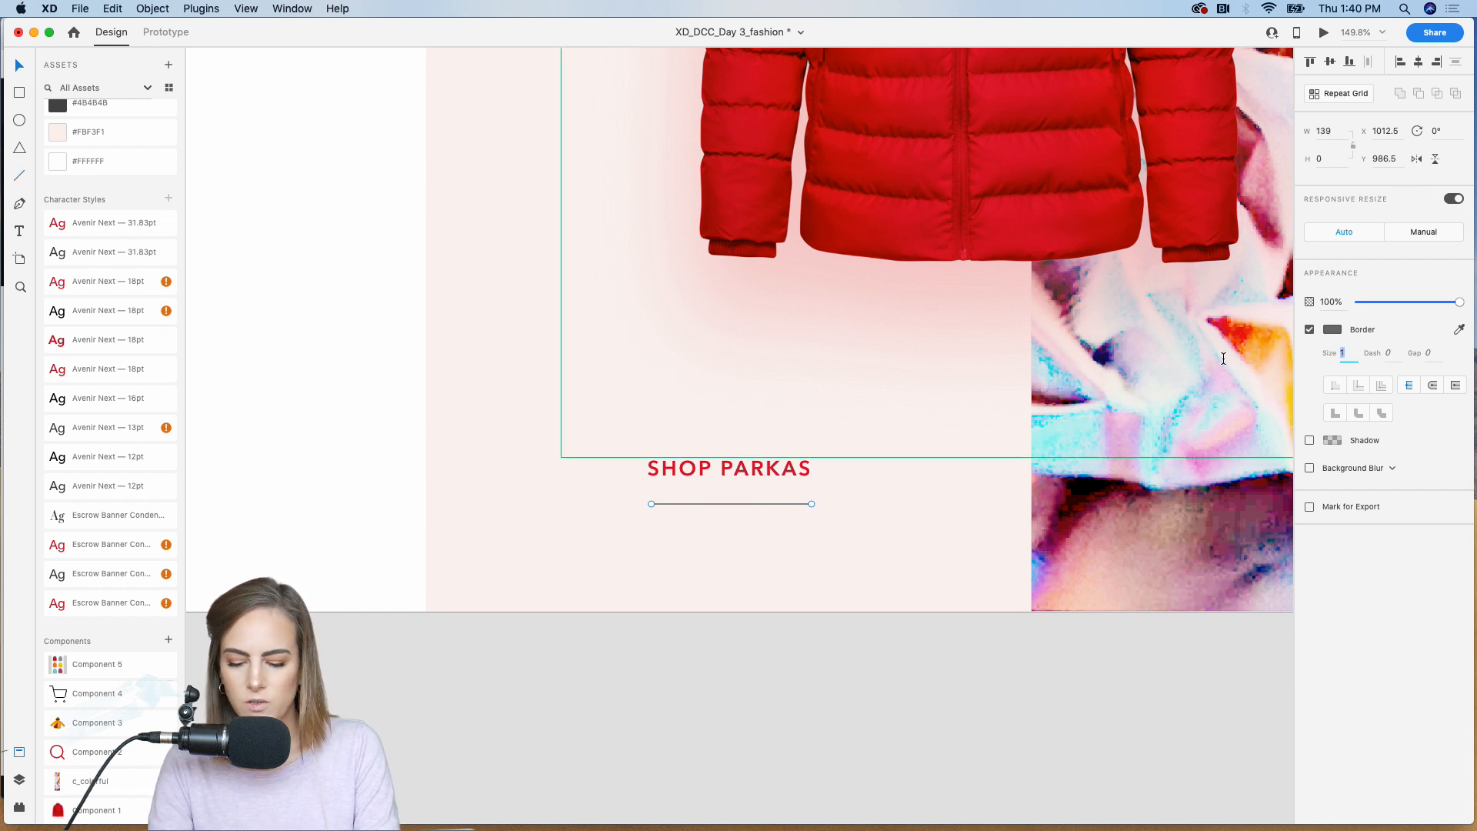
key("Up")
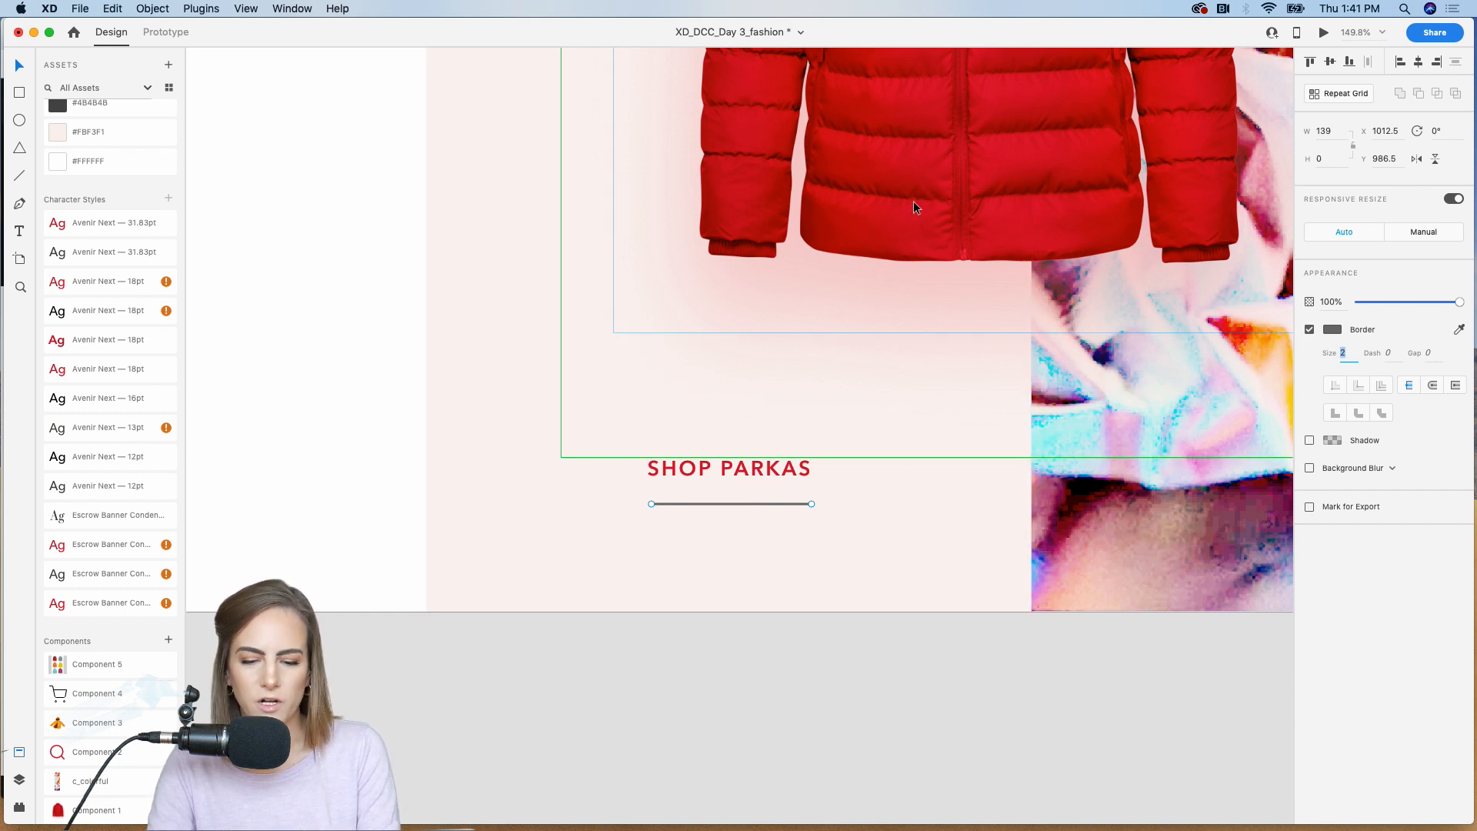
scroll(45, 382, "up", 4)
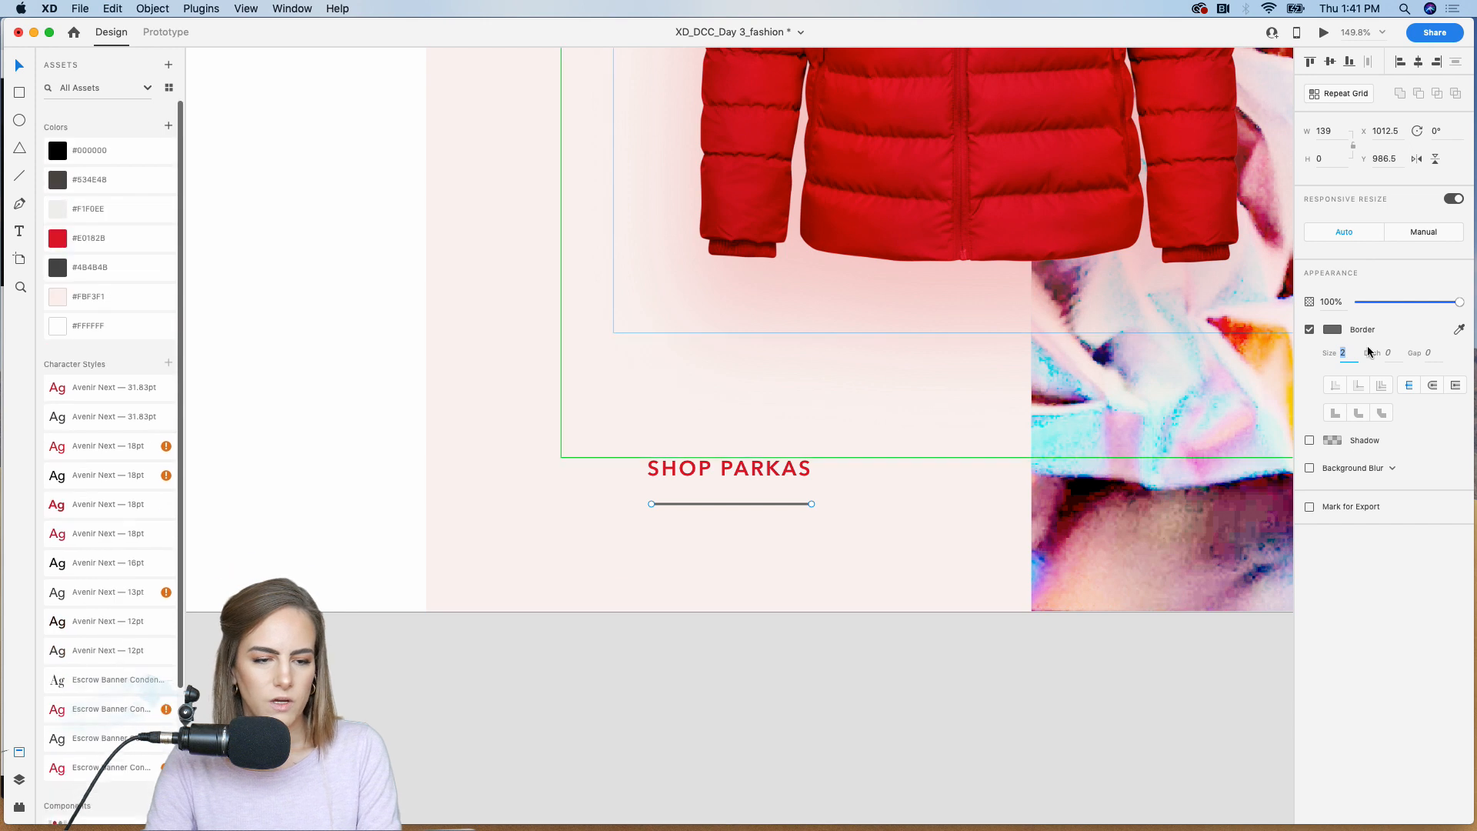
left_click(1459, 327)
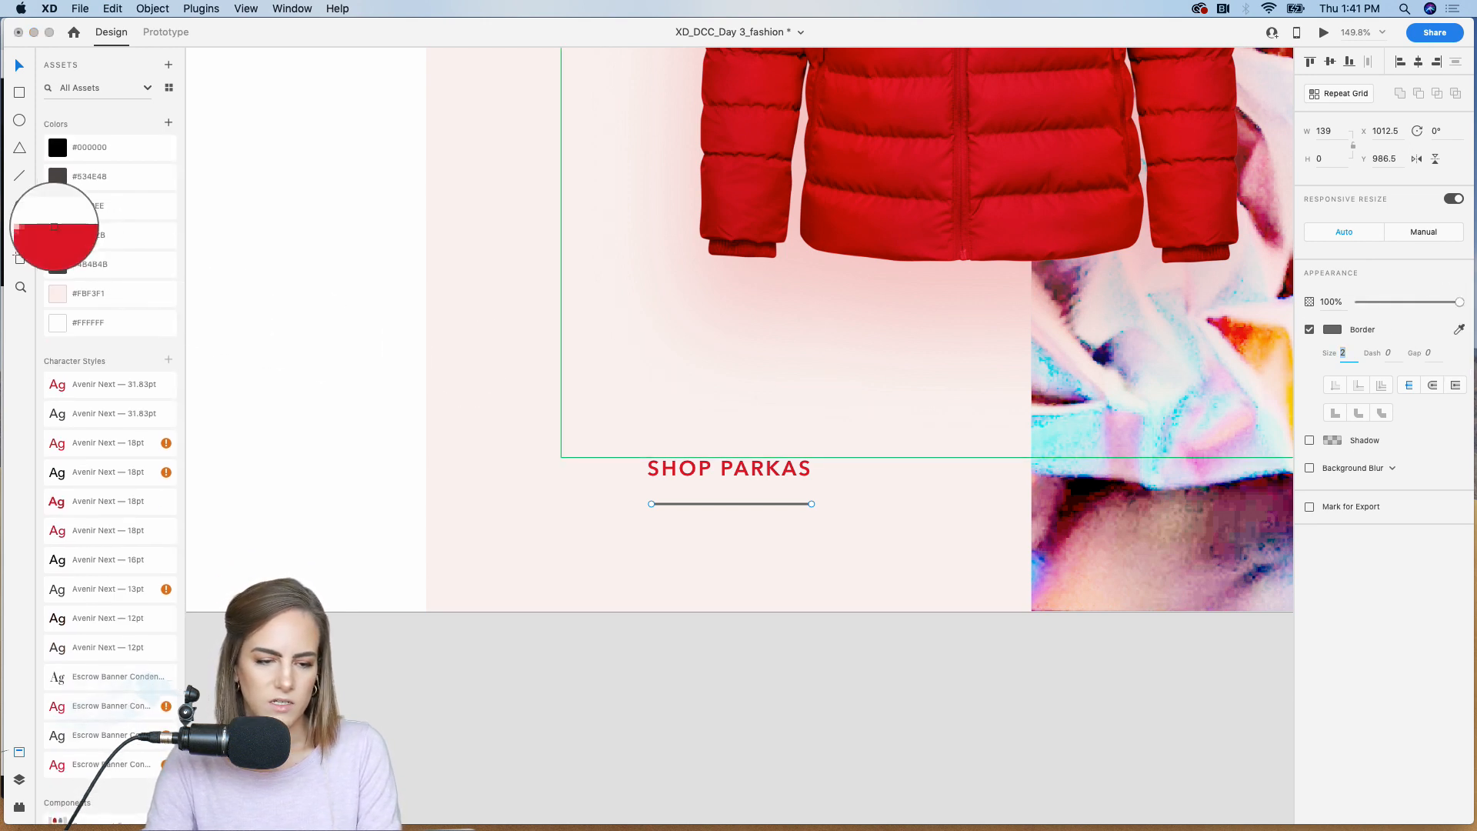
left_click(57, 240)
left_click(833, 702)
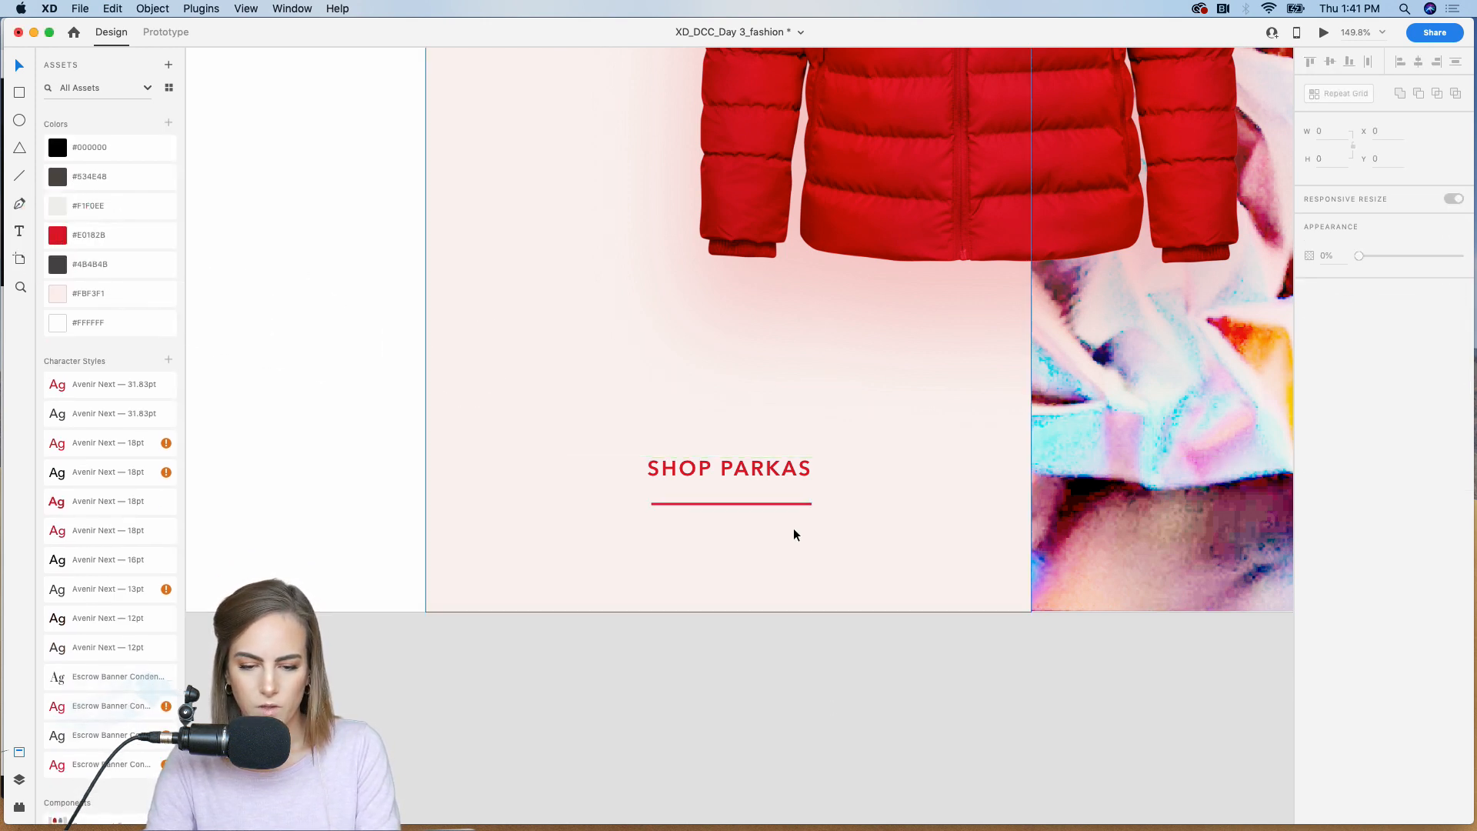
Step: Group the red underline with the "SHOP PARKAS" label
left_click(763, 504)
left_click(773, 471, "shift")
key("super+g")
left_click(629, 706)
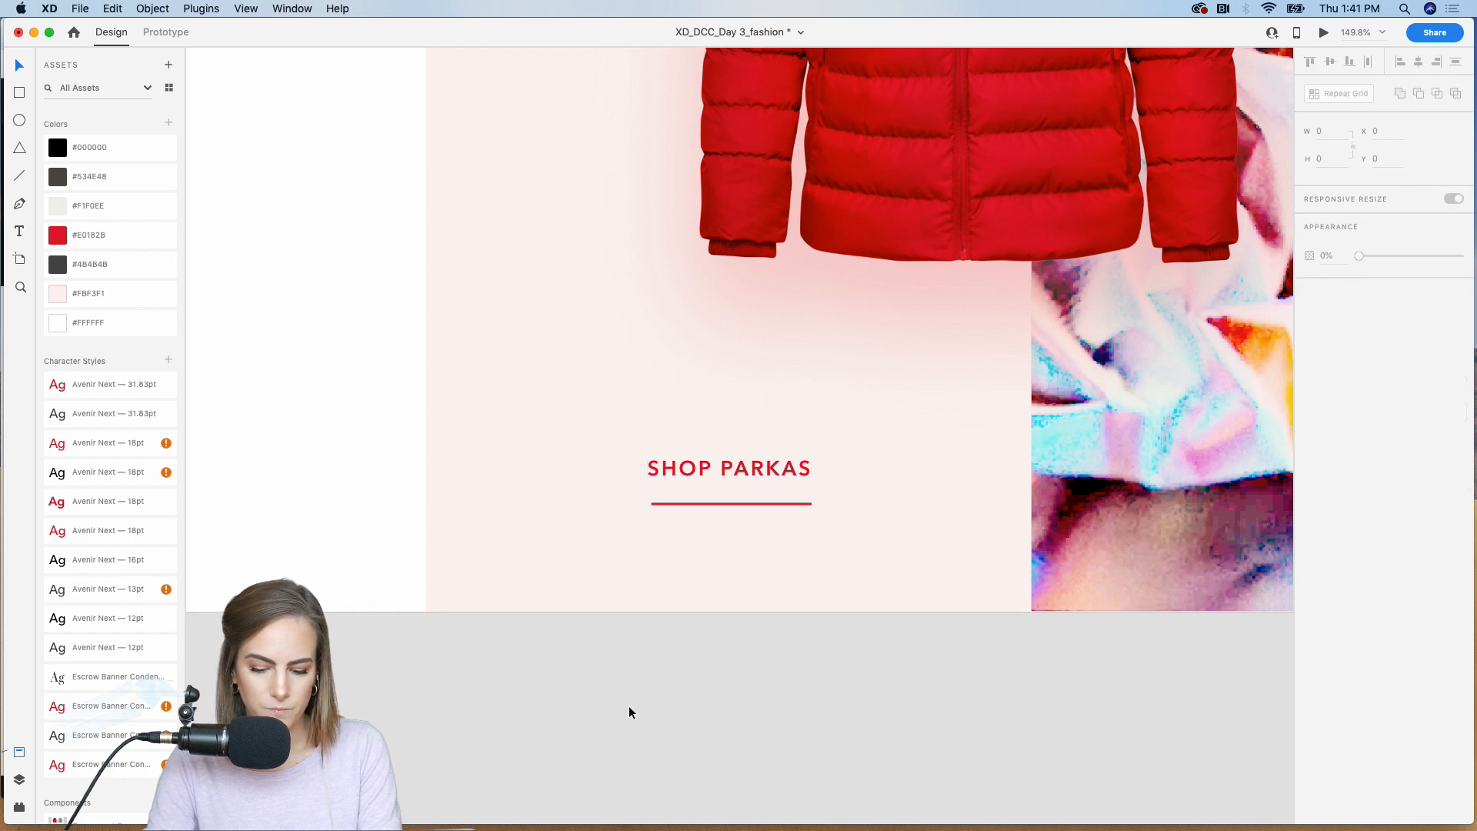
Step: Duplicate "december" near the top of the gray panel and change the copy's text to "threads"
key("super+minus")
key("super+minus")
scroll(630, 713, "up", 5)
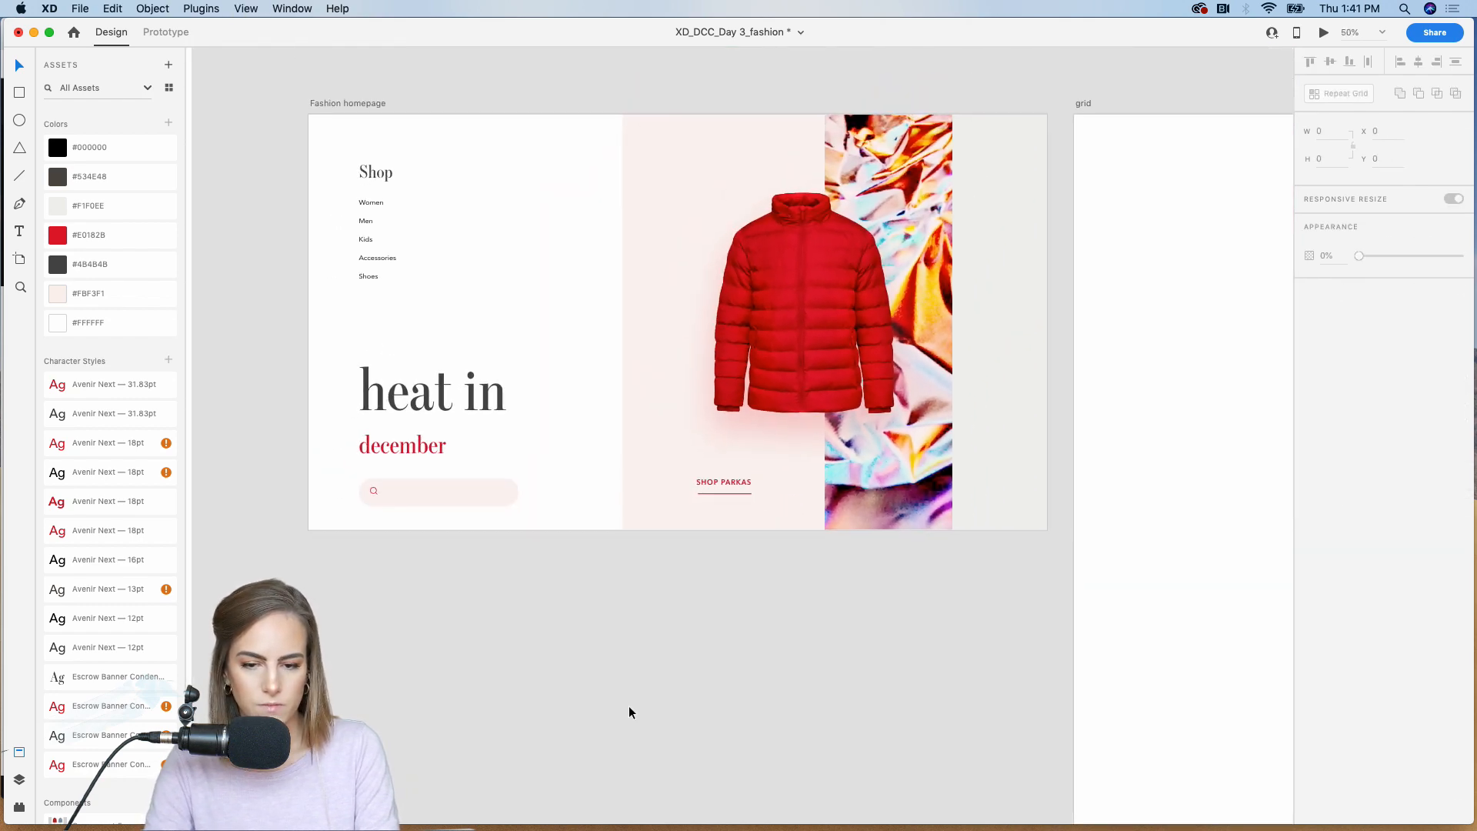
scroll(629, 712, "right", 3)
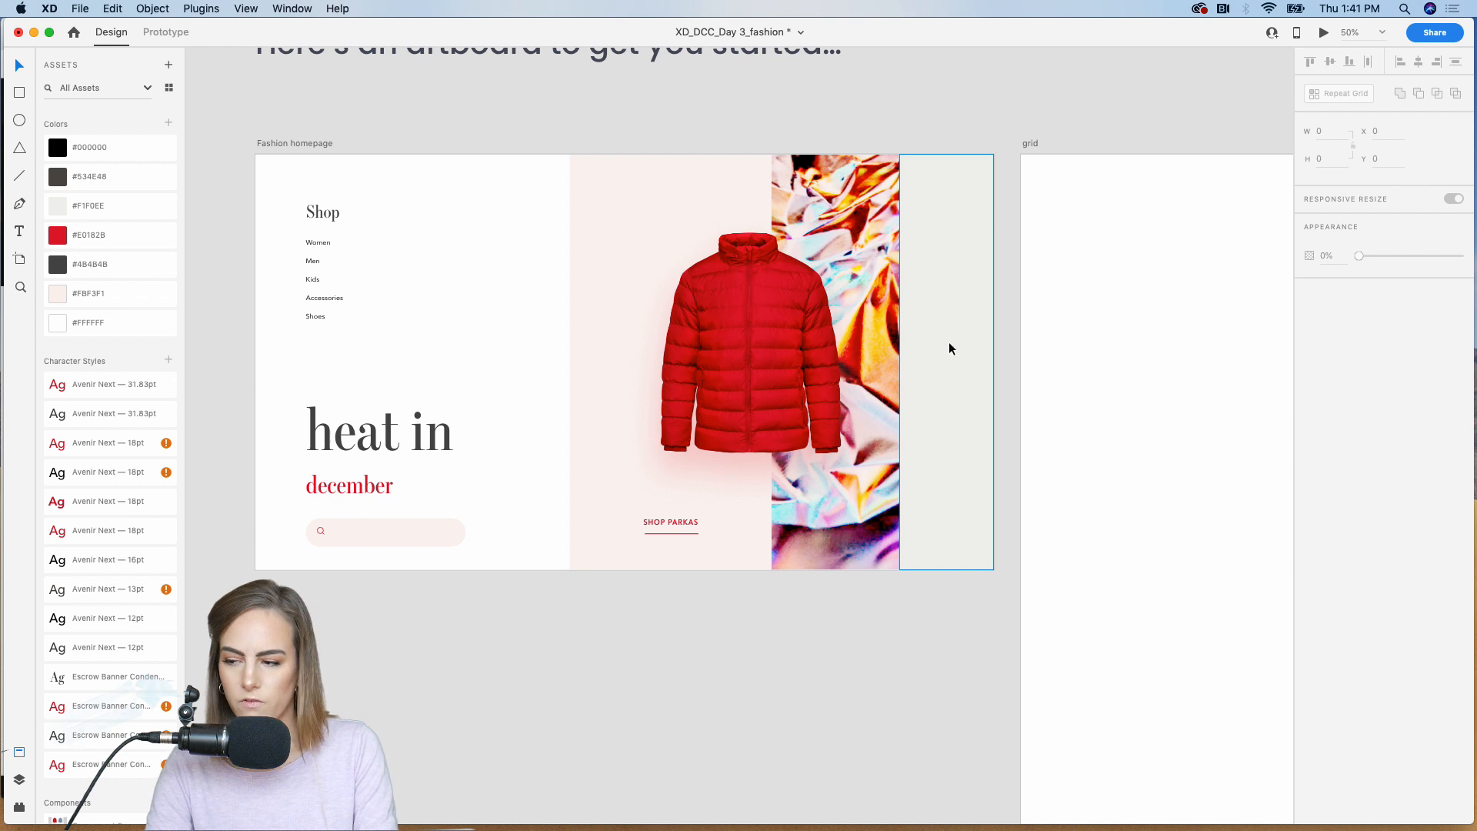
left_click(358, 486)
key("super+c")
key("super+v")
left_click_drag(358, 487, 934, 181)
double_click(934, 181)
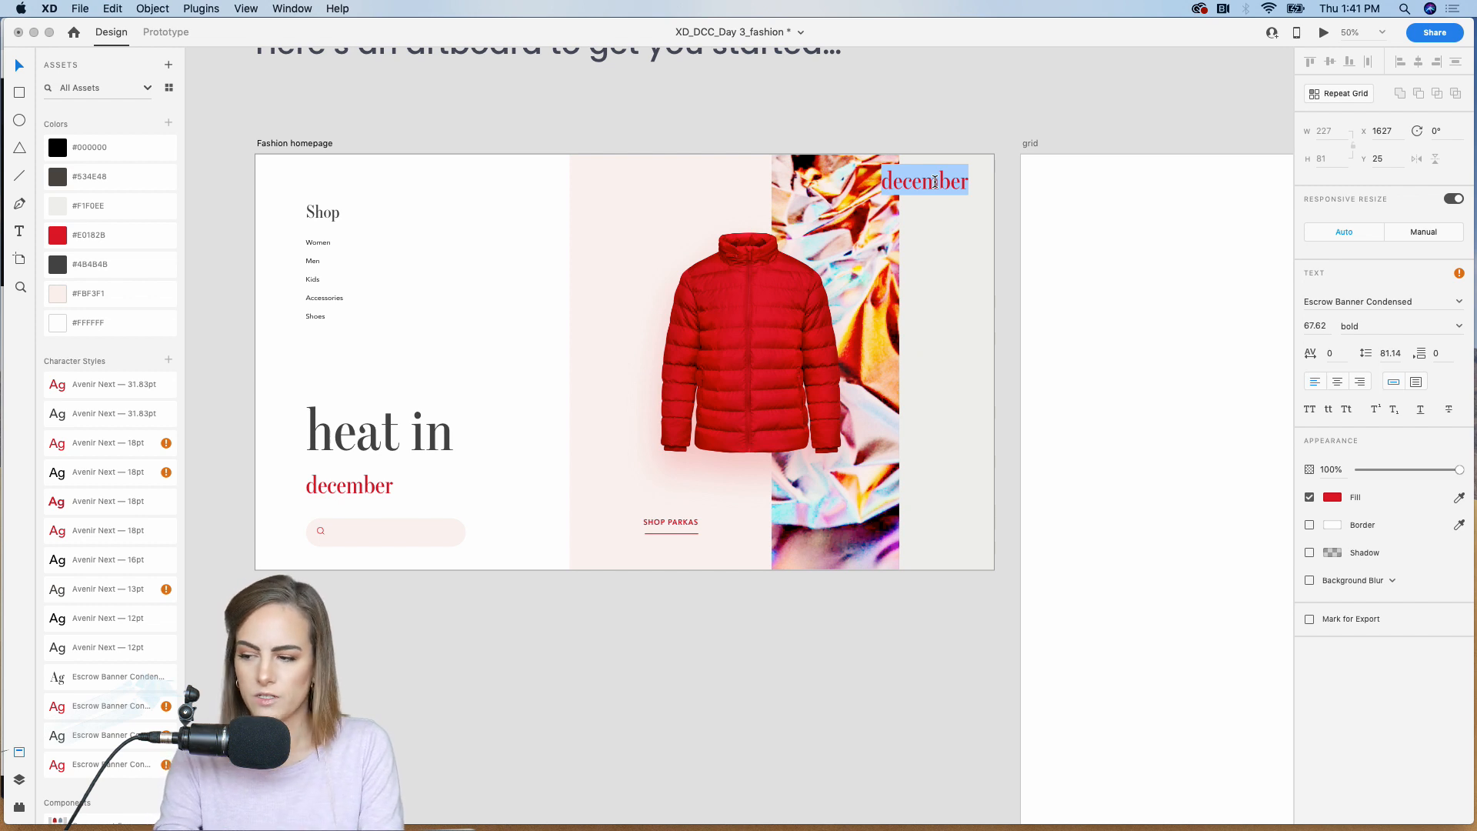
type("threads")
key("Escape")
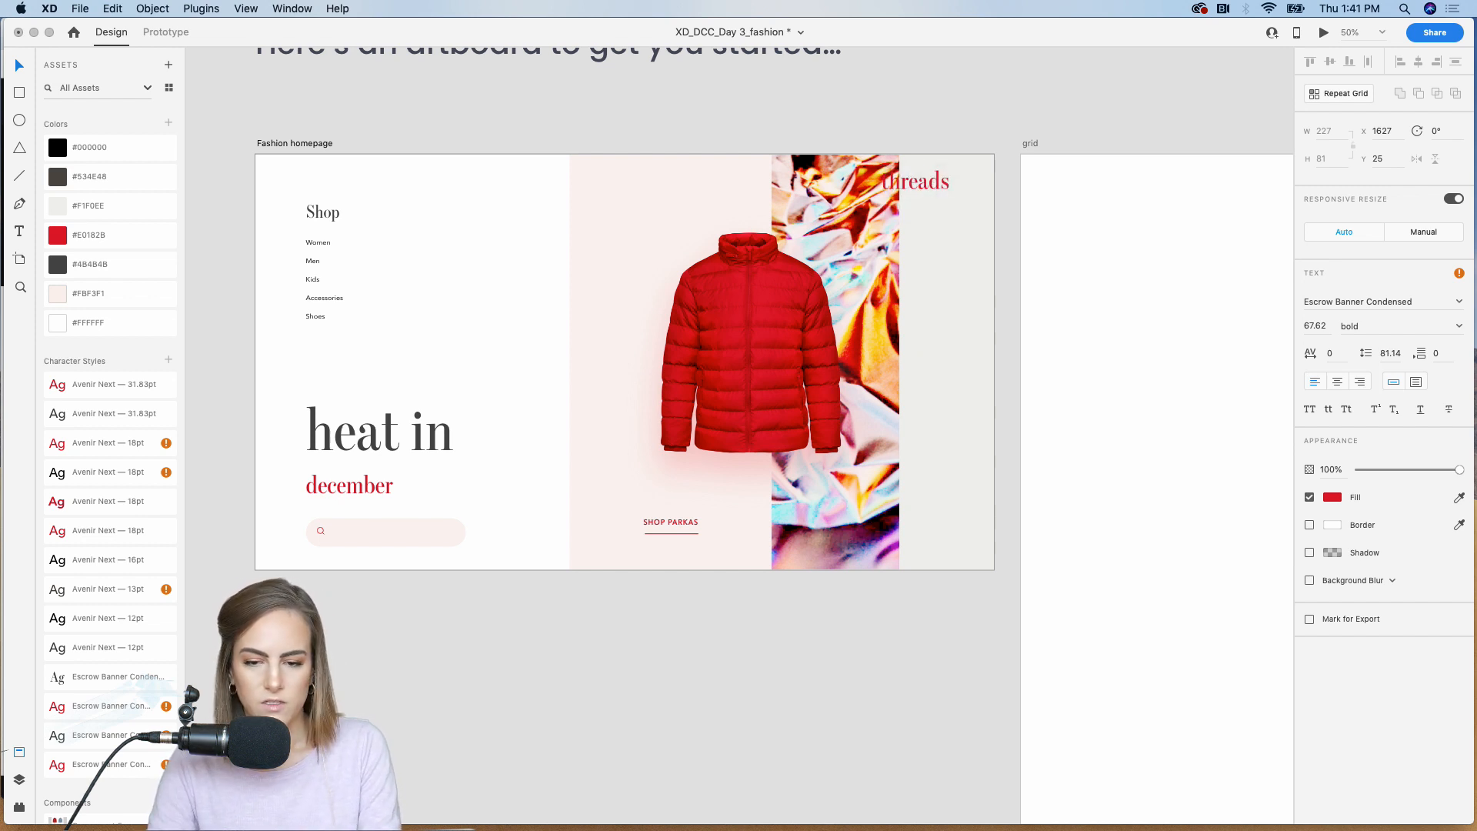
key("Escape")
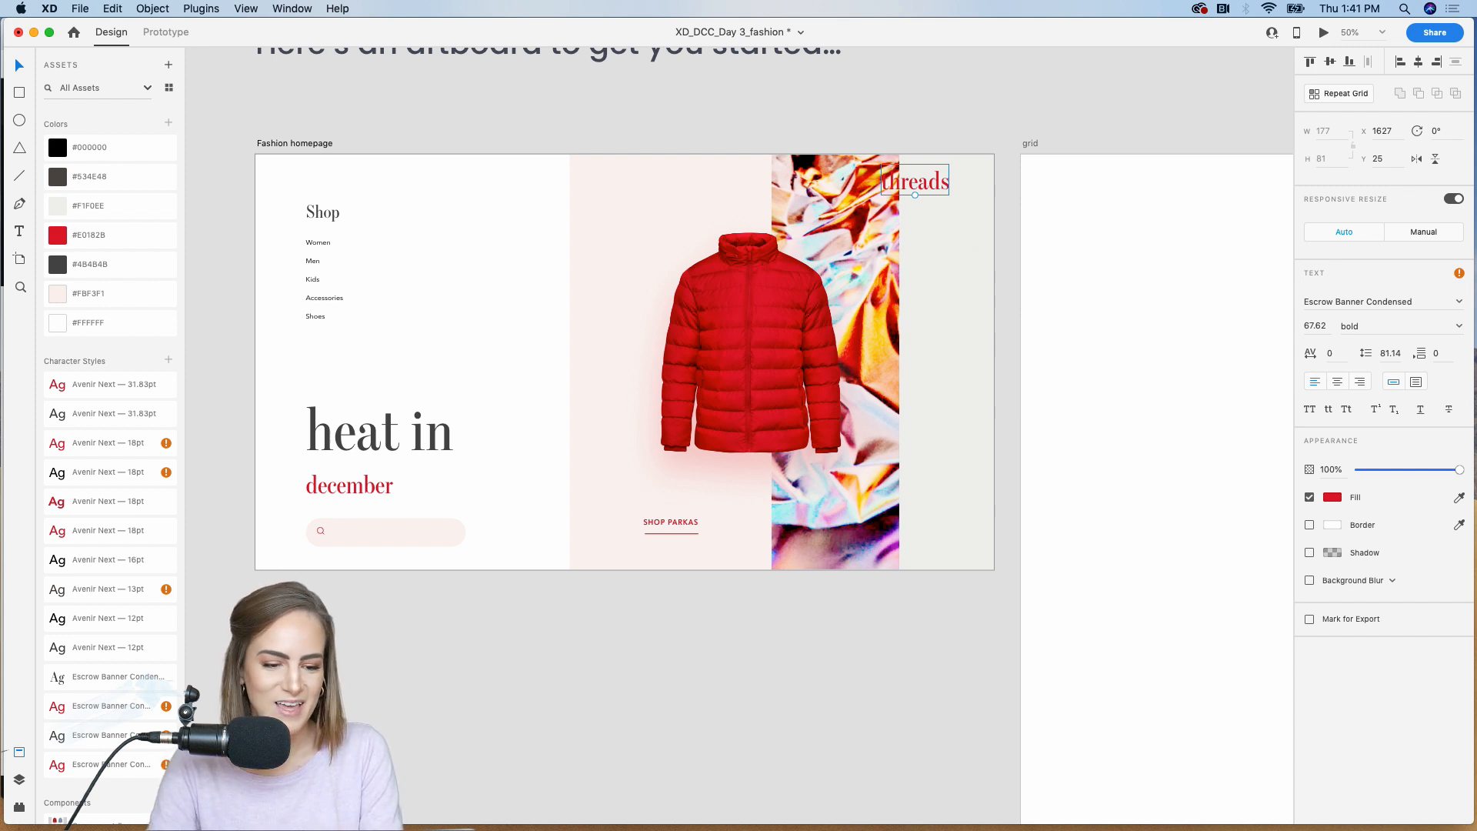
Step: Apply the saved red Escrow Banner Condensed 39.22 bold style to "threads" and center it near the gray panel's top
left_click_drag(925, 184, 957, 188)
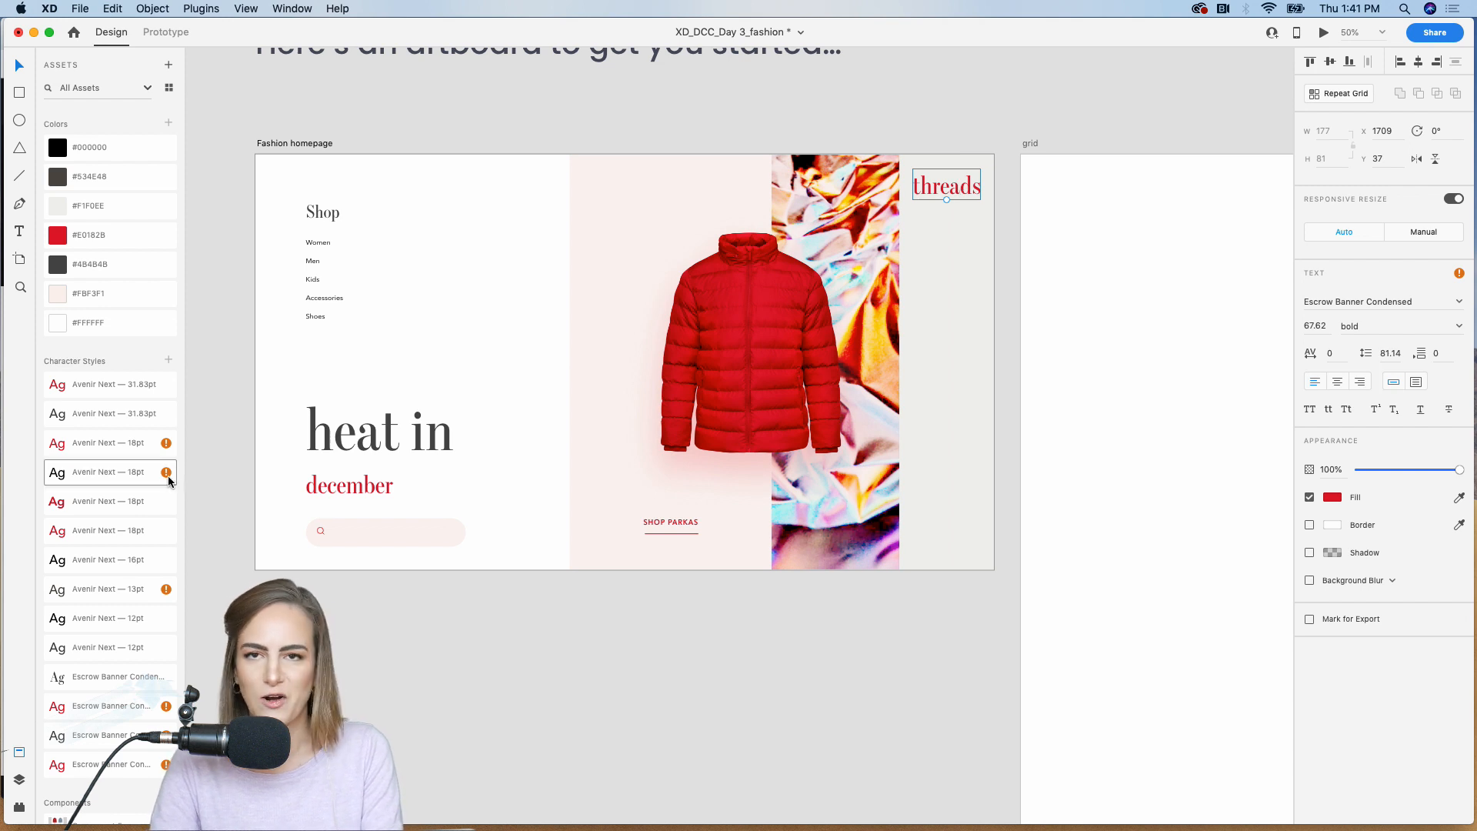
left_click(102, 452)
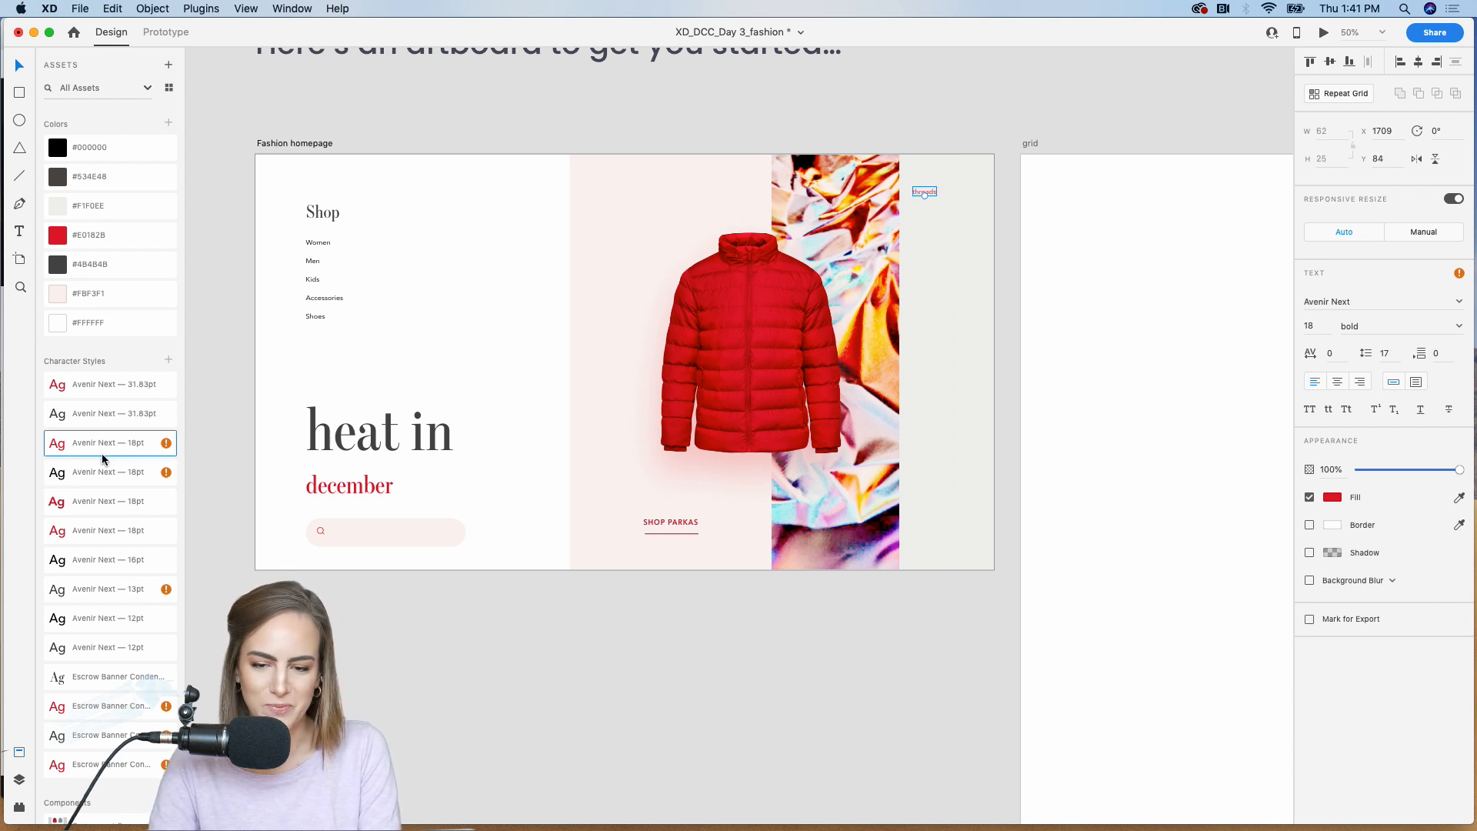
left_click(104, 709)
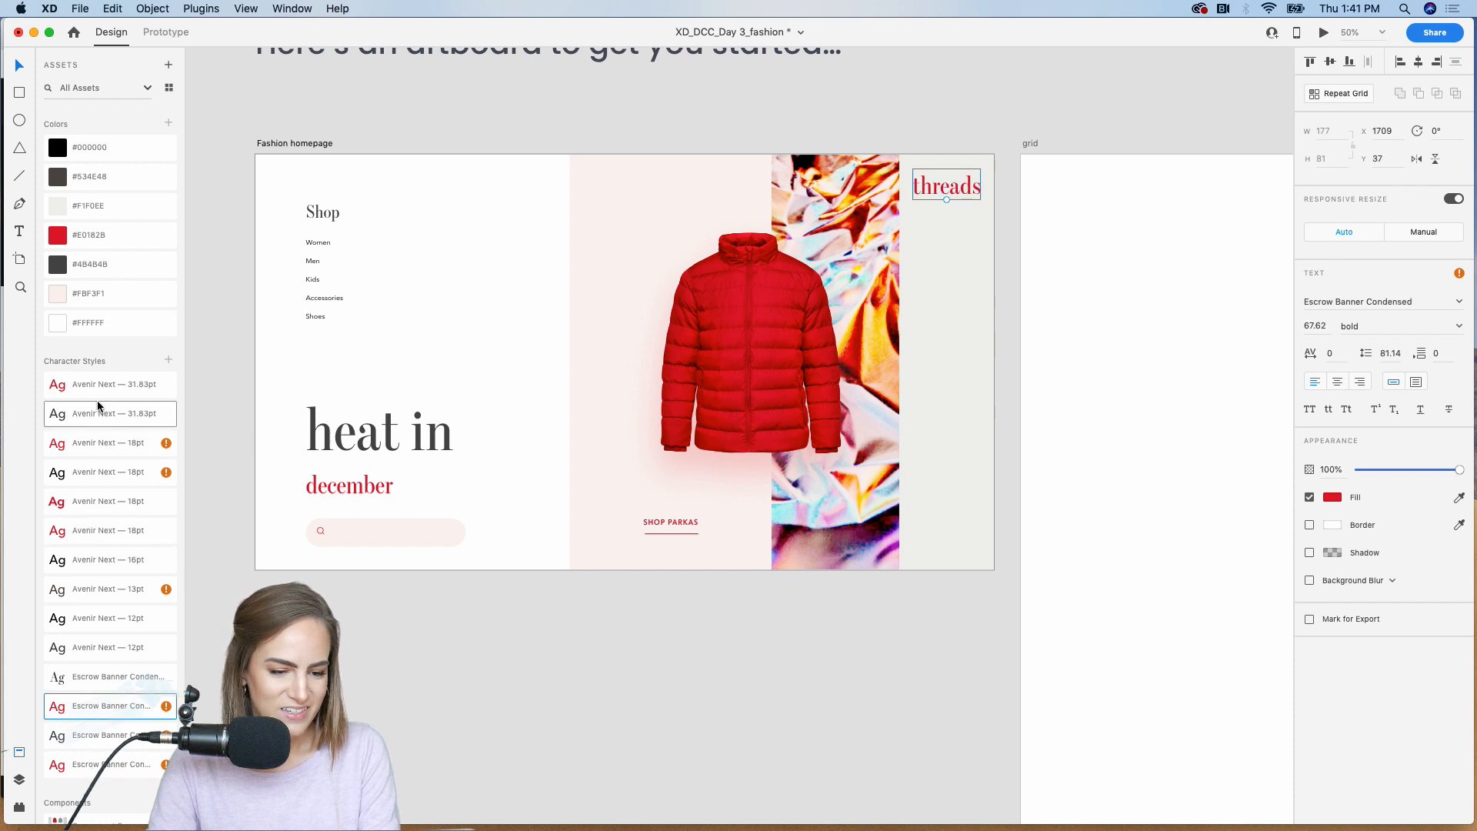
double_click(103, 764)
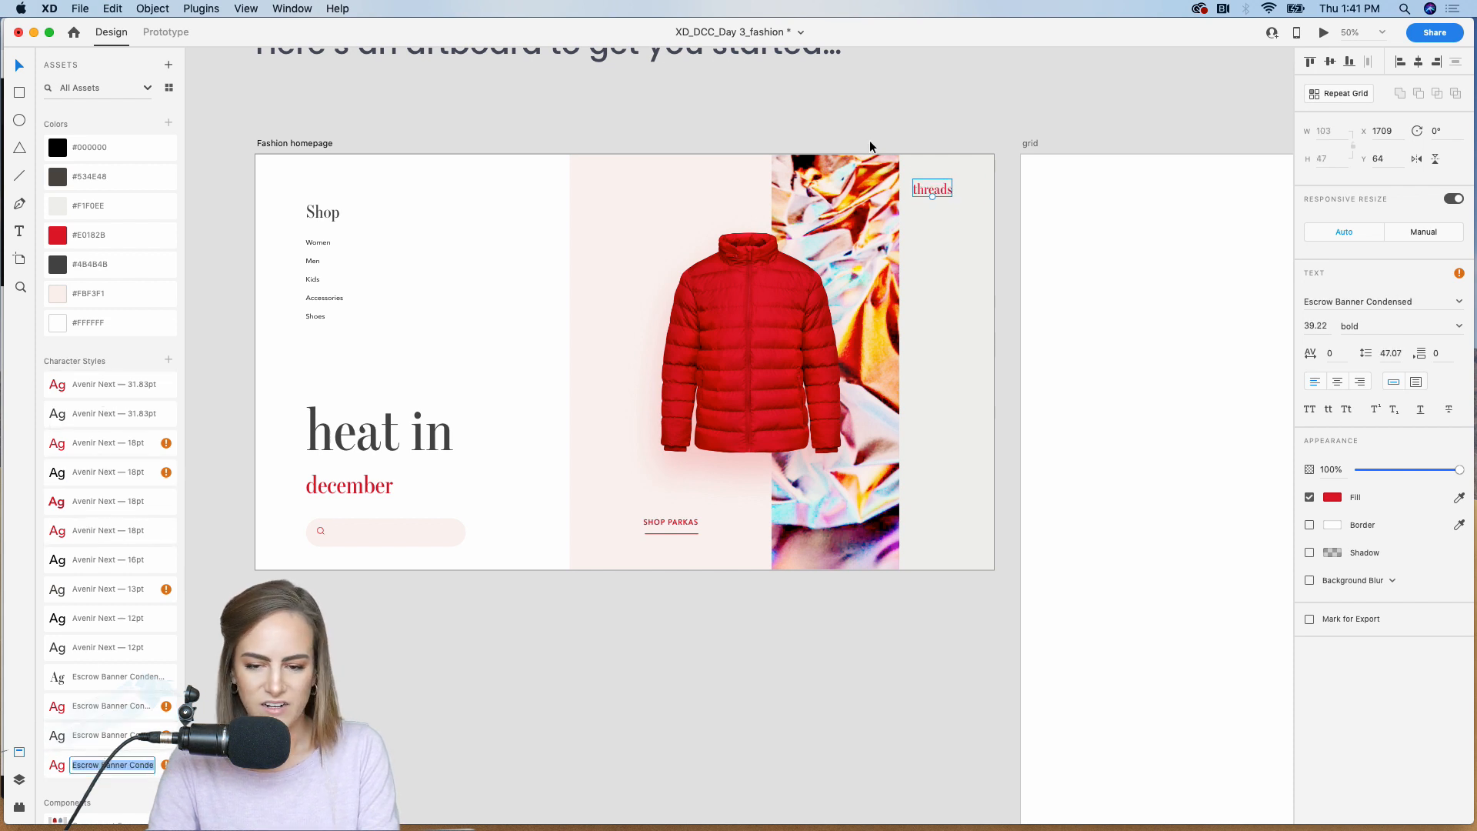
left_click_drag(940, 197, 957, 191)
left_click(991, 135)
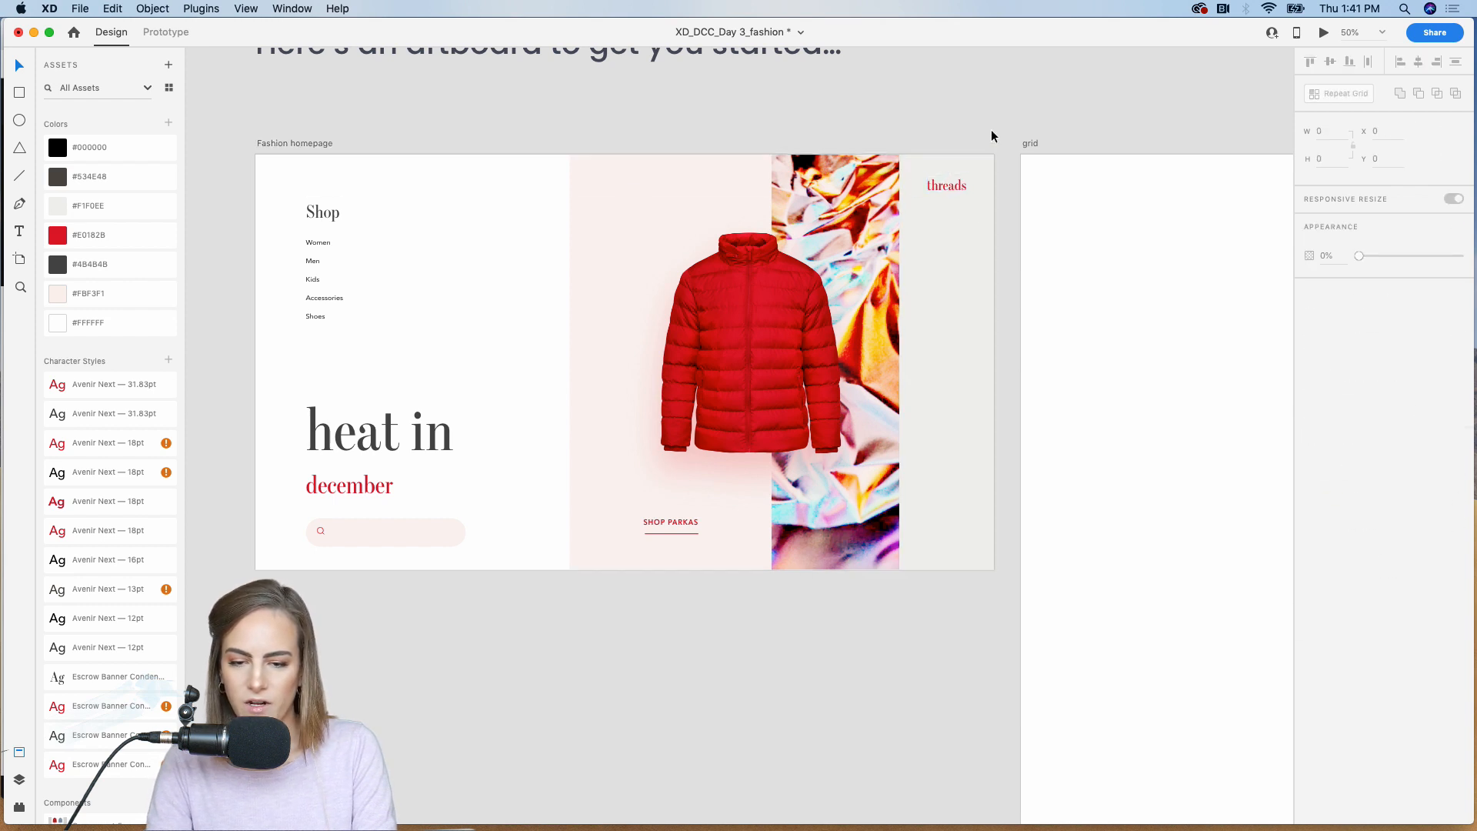
left_click(957, 191)
left_click(1000, 117)
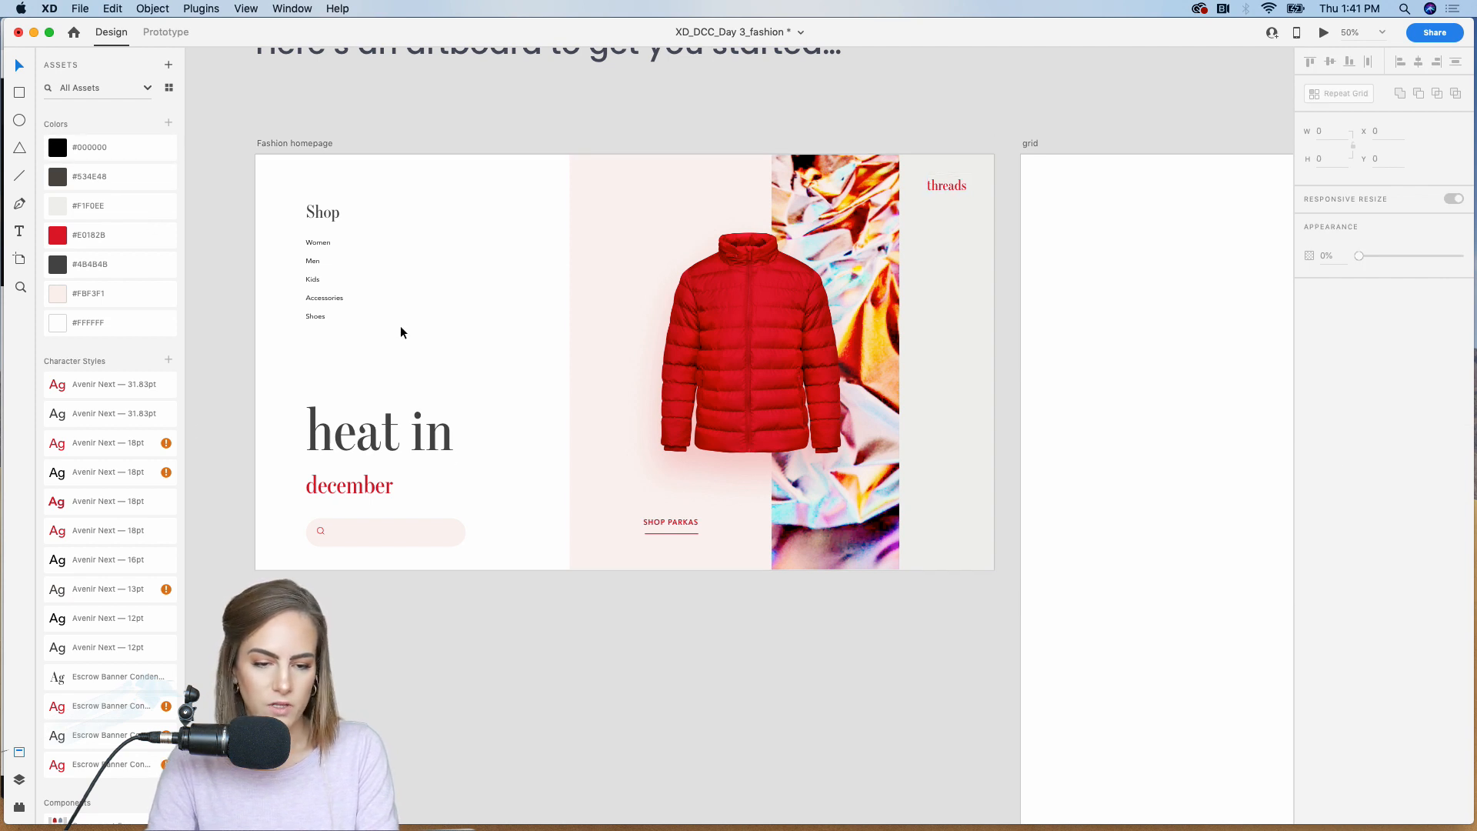
Step: Duplicate the category list to its right and replace the copy's text with "Free shipping on all orders over $50" in a 194 × 118 box
left_click(371, 254)
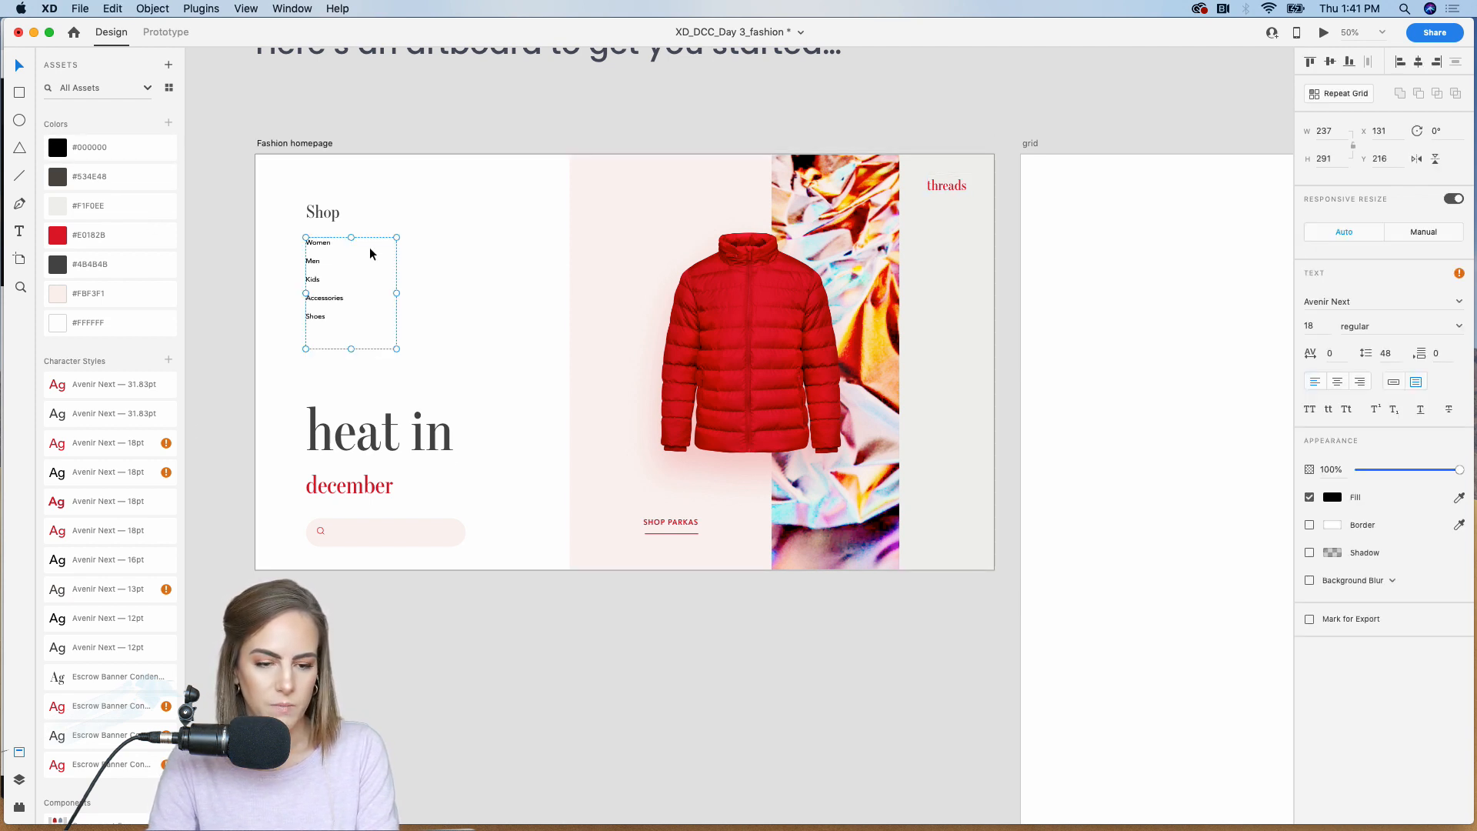
left_click_drag(322, 246, 525, 273)
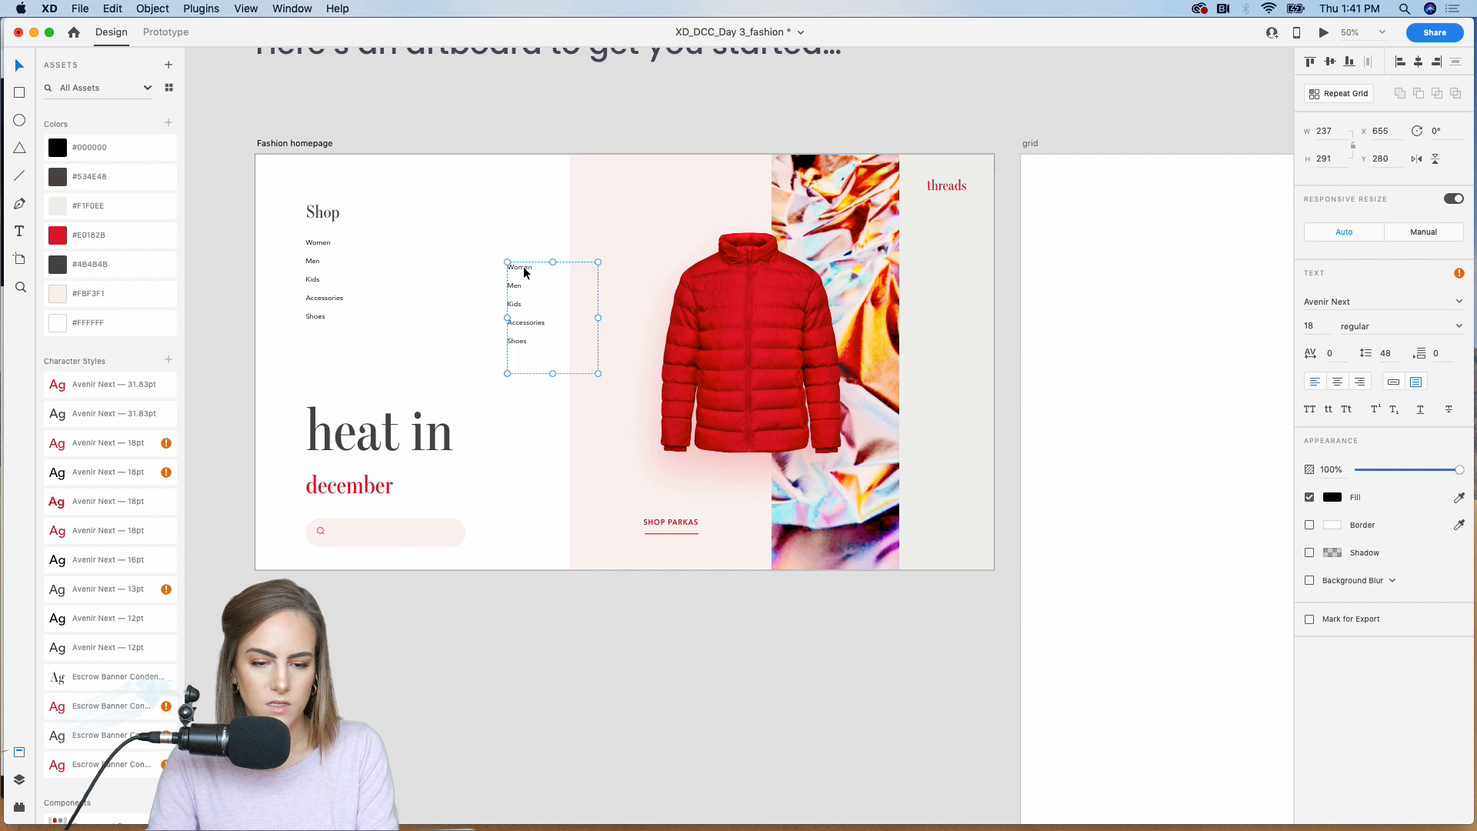
double_click(523, 347)
key("super+a")
key("BackSpace")
type("Free ship")
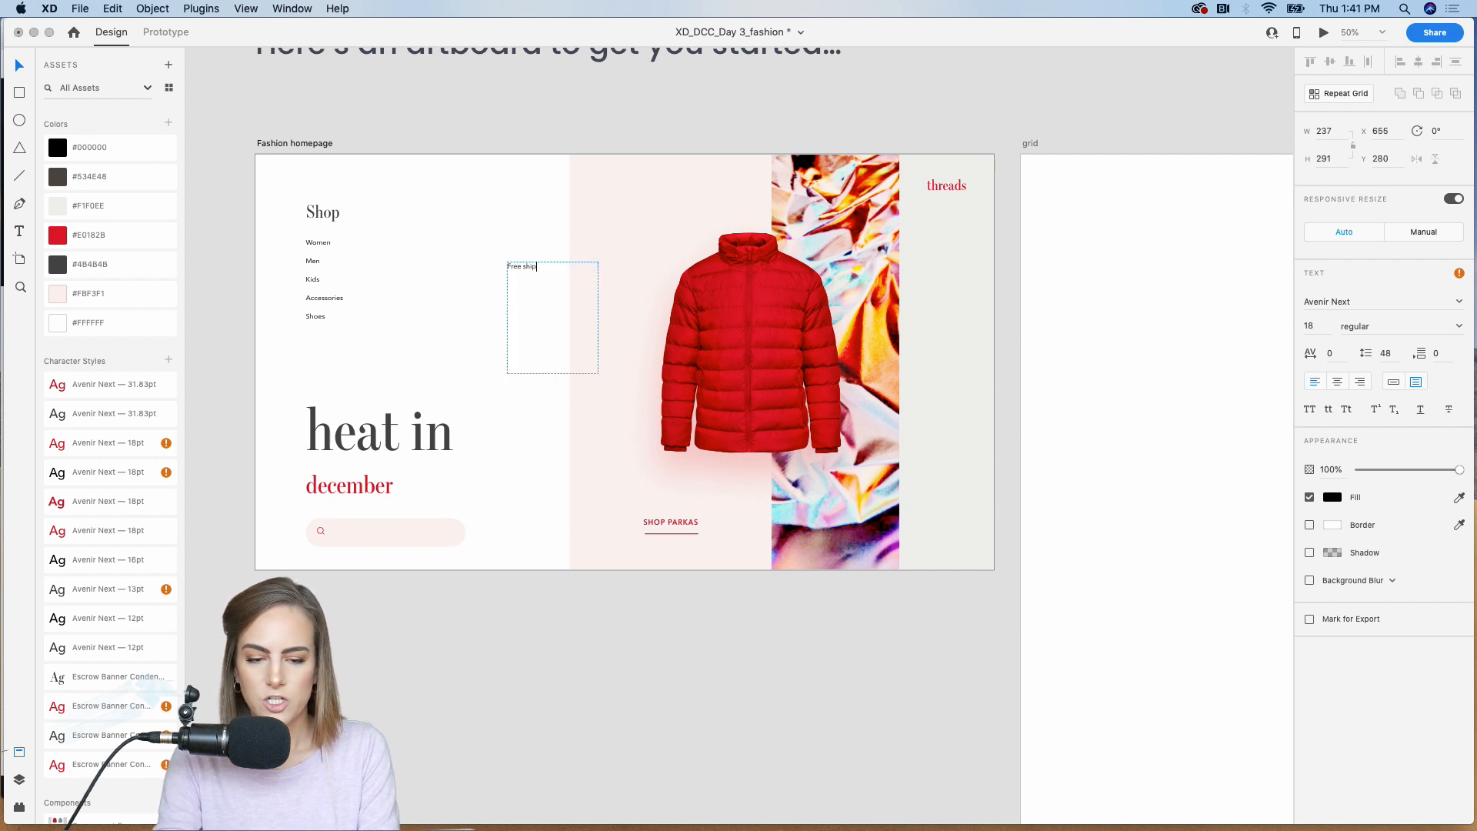
type("ping on all orders")
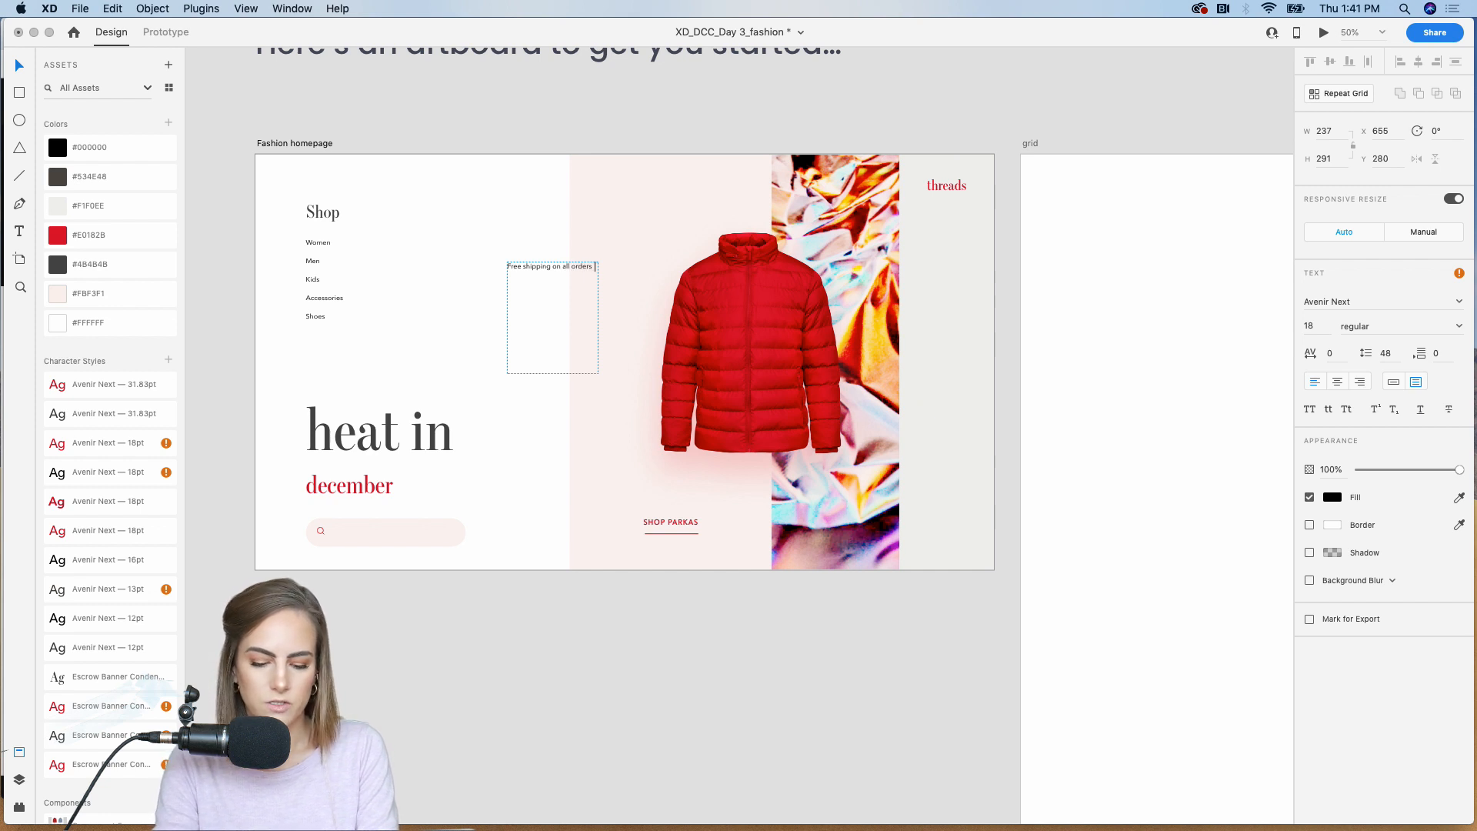
key("Escape")
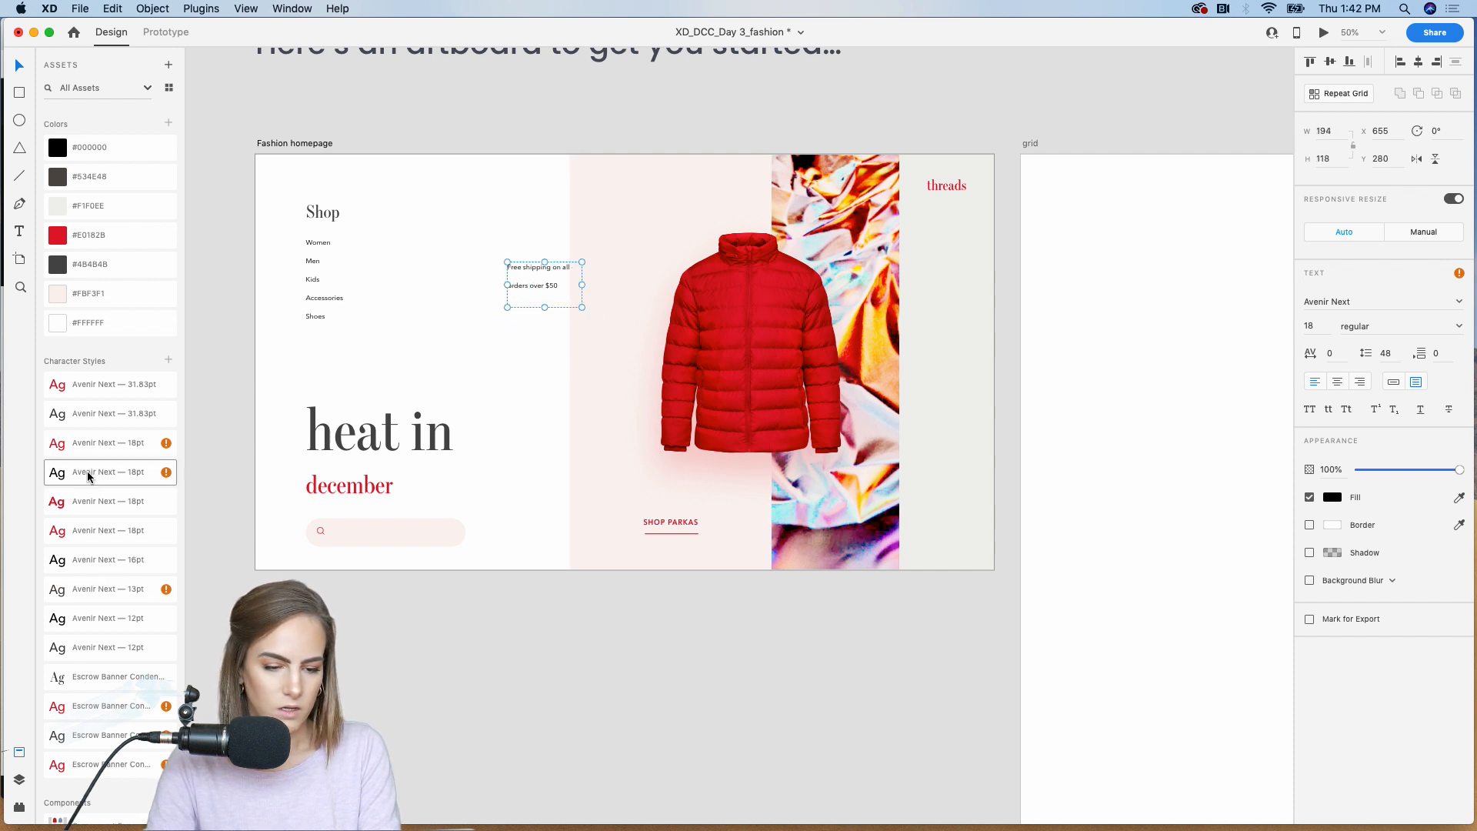
Step: Apply the saved dark gray Avenir Next 12 Medium style to the shipping text, narrow its box to 162, and rotate it -90°
double_click(74, 644)
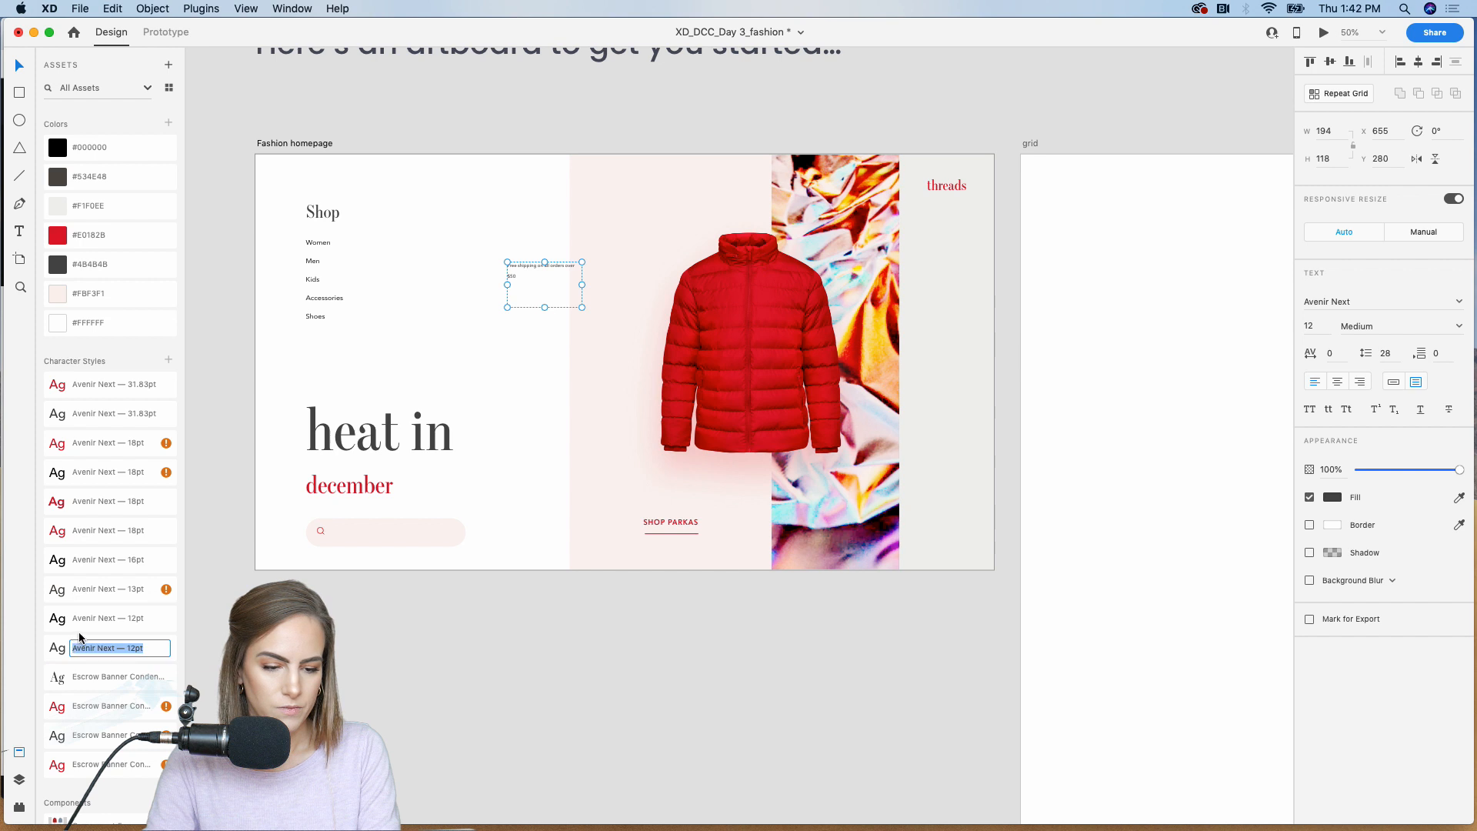
left_click_drag(582, 284, 571, 285)
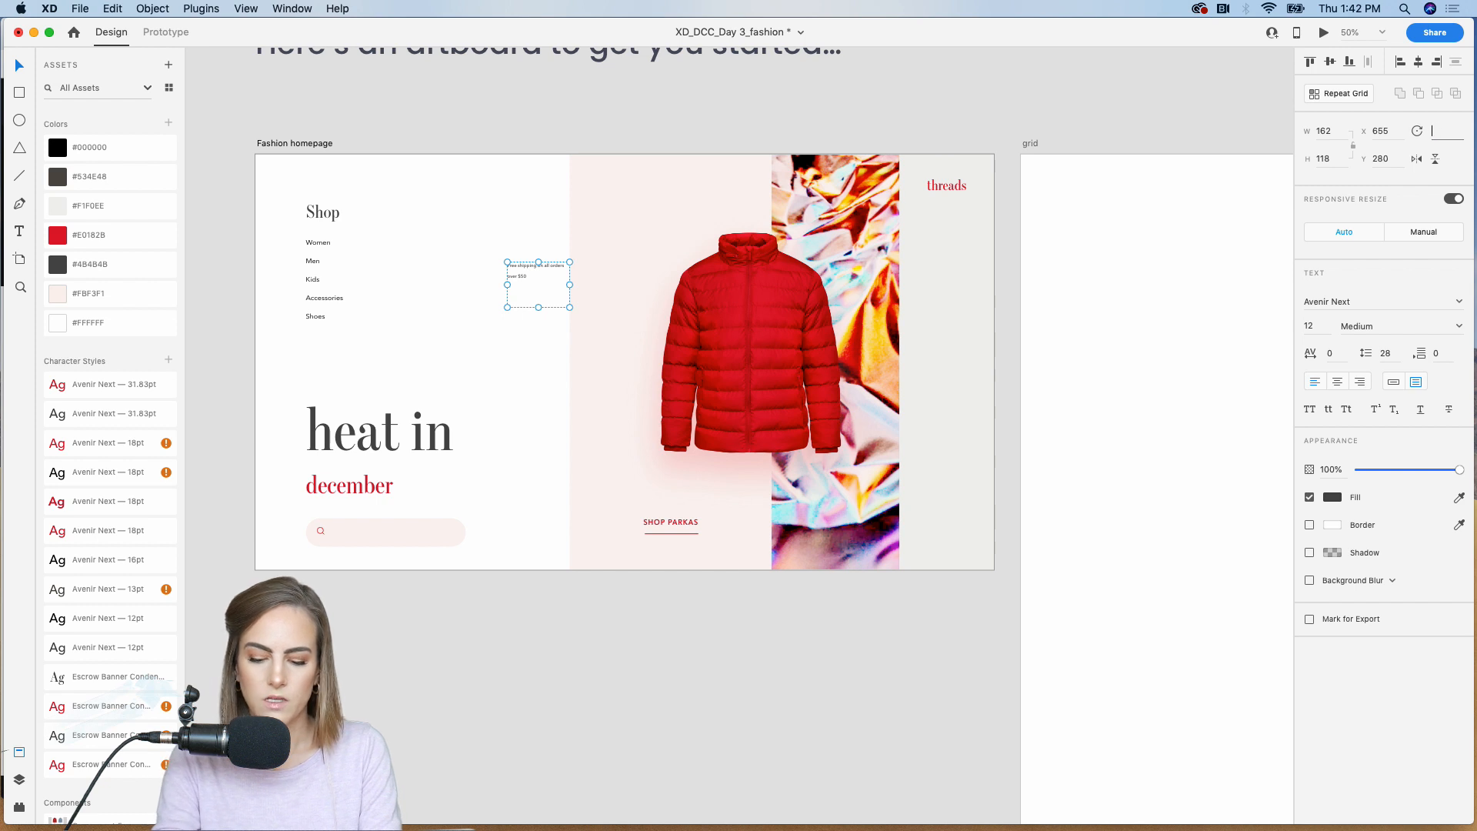
type("-90")
key("Return")
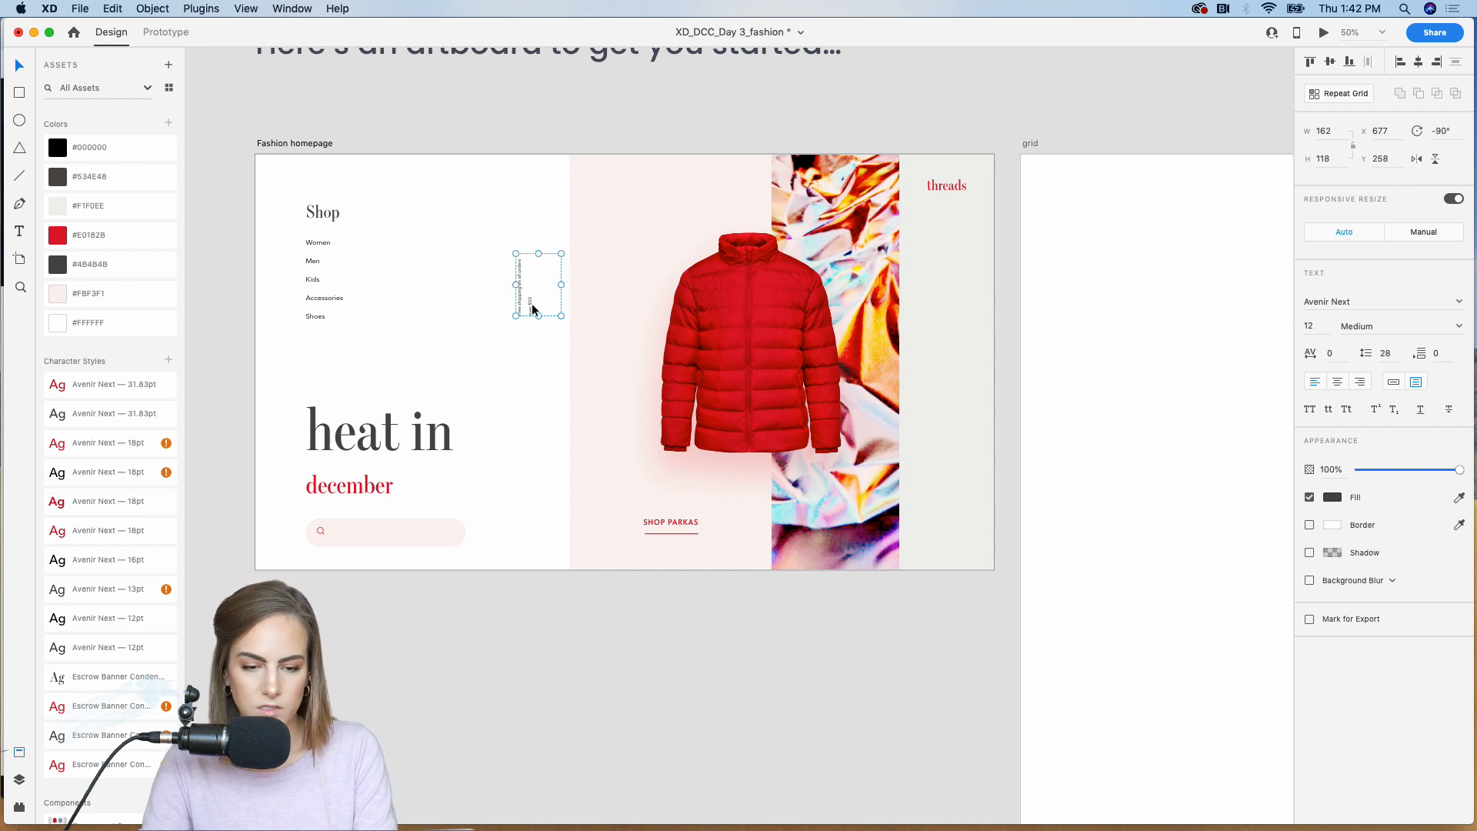
Step: Move the rotated shipping text onto the gray panel below "threads", aligned with its left edge, and reduce the box height to 76
left_click_drag(528, 306, 943, 260)
key("super+equal")
scroll(944, 260, "up", 4)
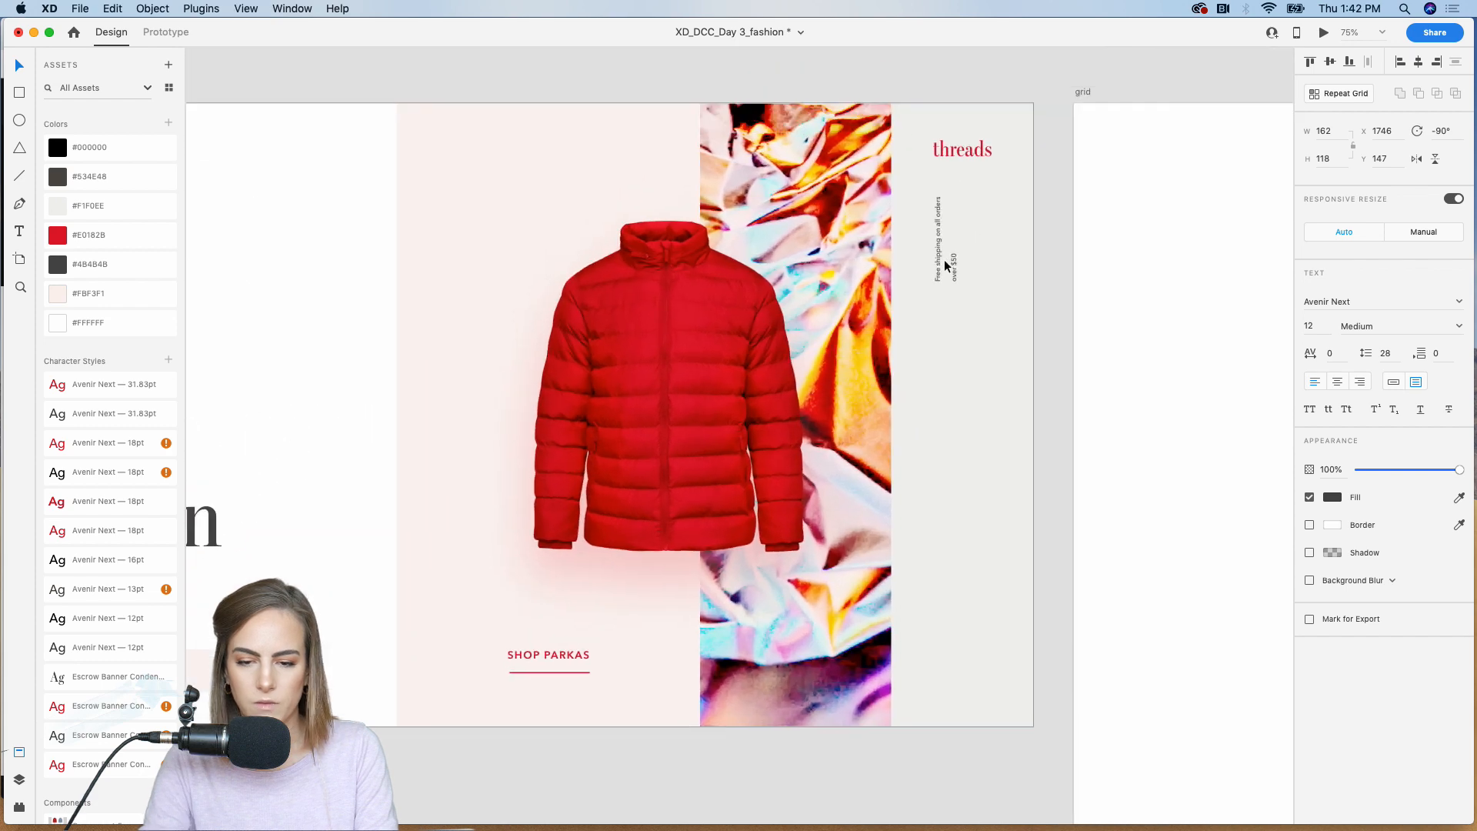
key("super+equal")
scroll(944, 260, "right", 3)
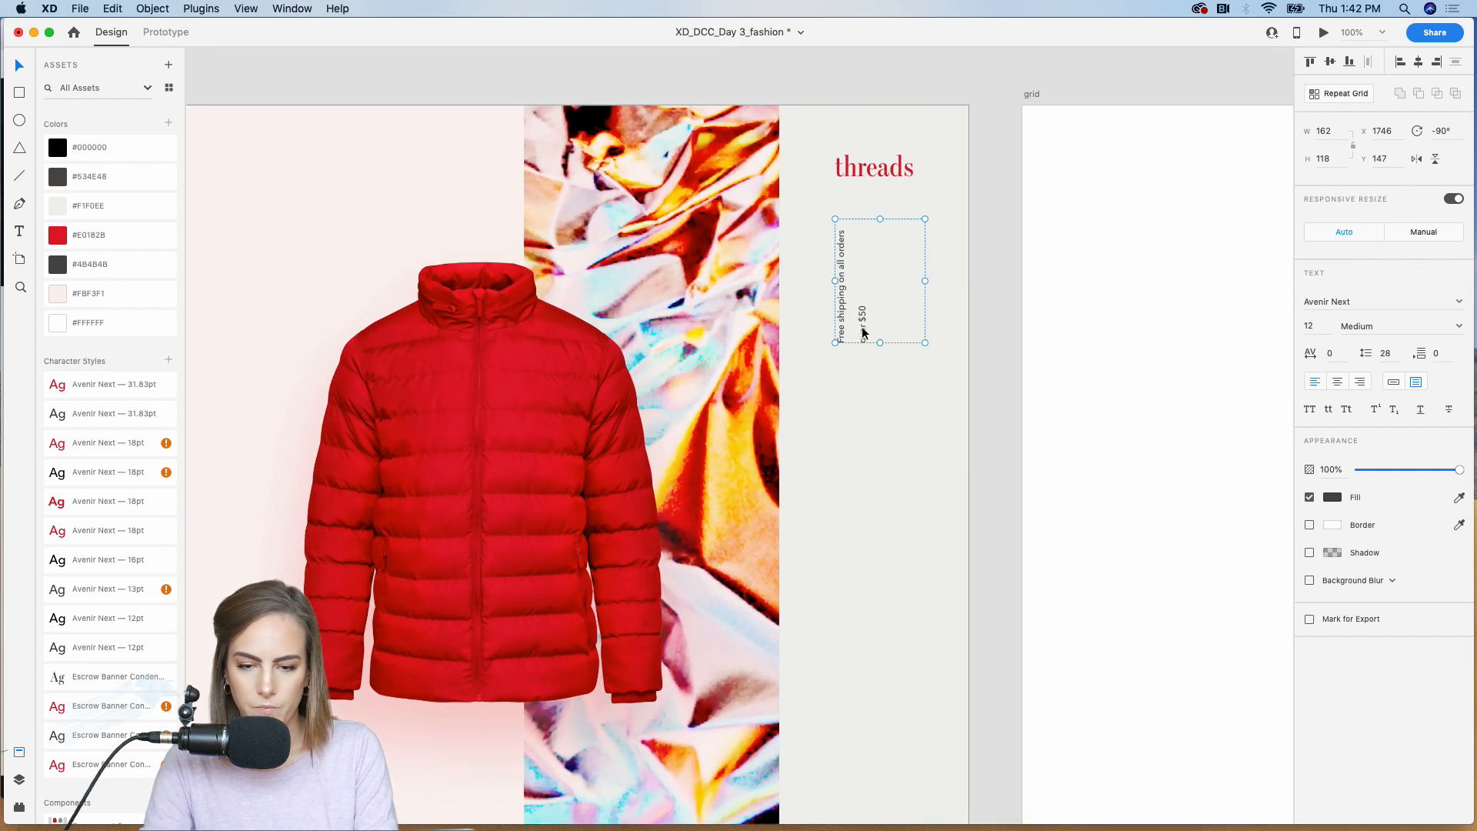
mouse_move(862, 332)
left_mouse_down()
mouse_move(880, 333)
mouse_move(867, 320)
left_mouse_up()
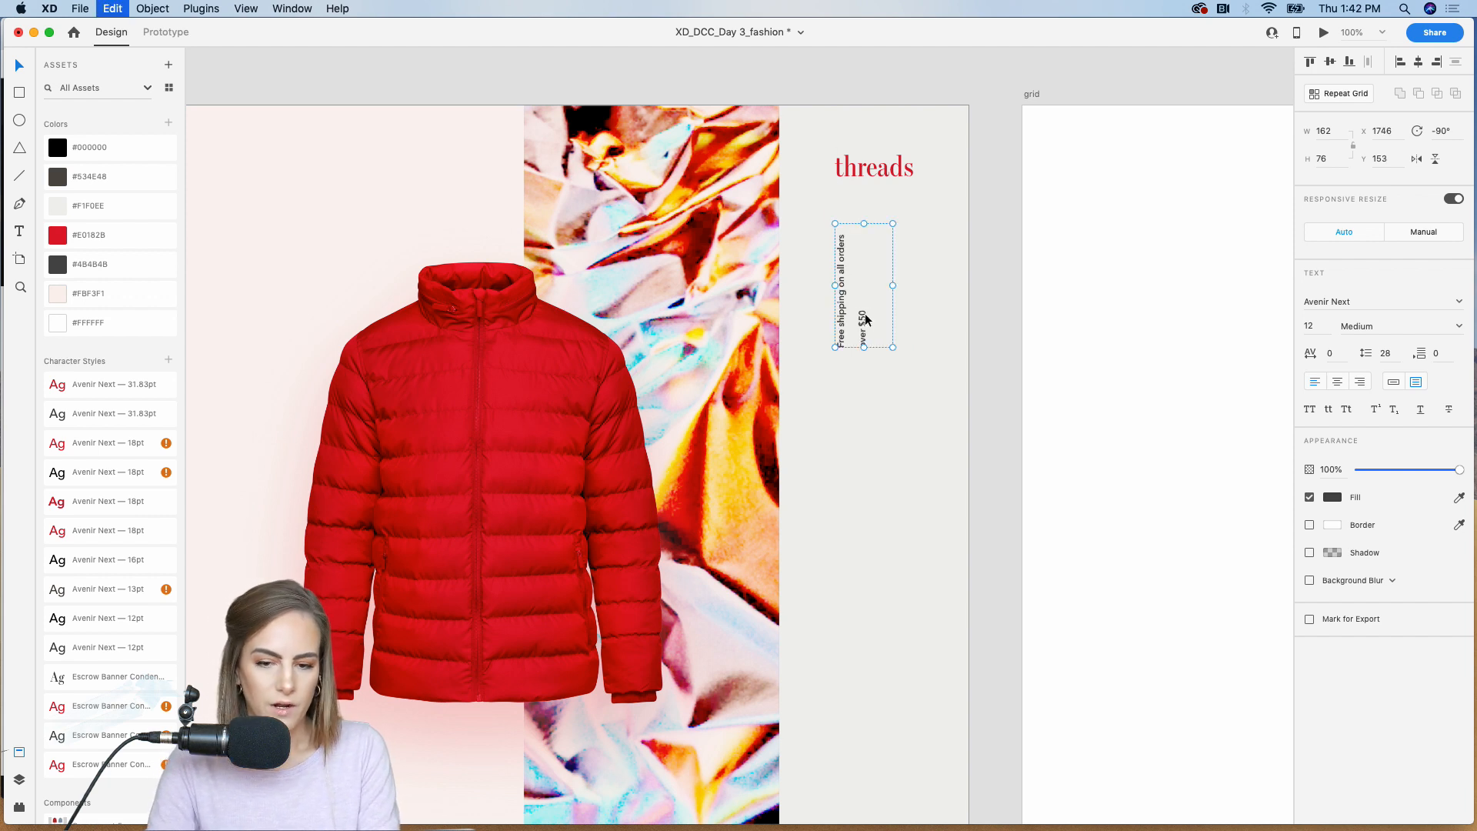
Step: Duplicate the rotated shipping text straight below on the gray panel and change the copy's text to "03"
left_click_drag(866, 320, 864, 489)
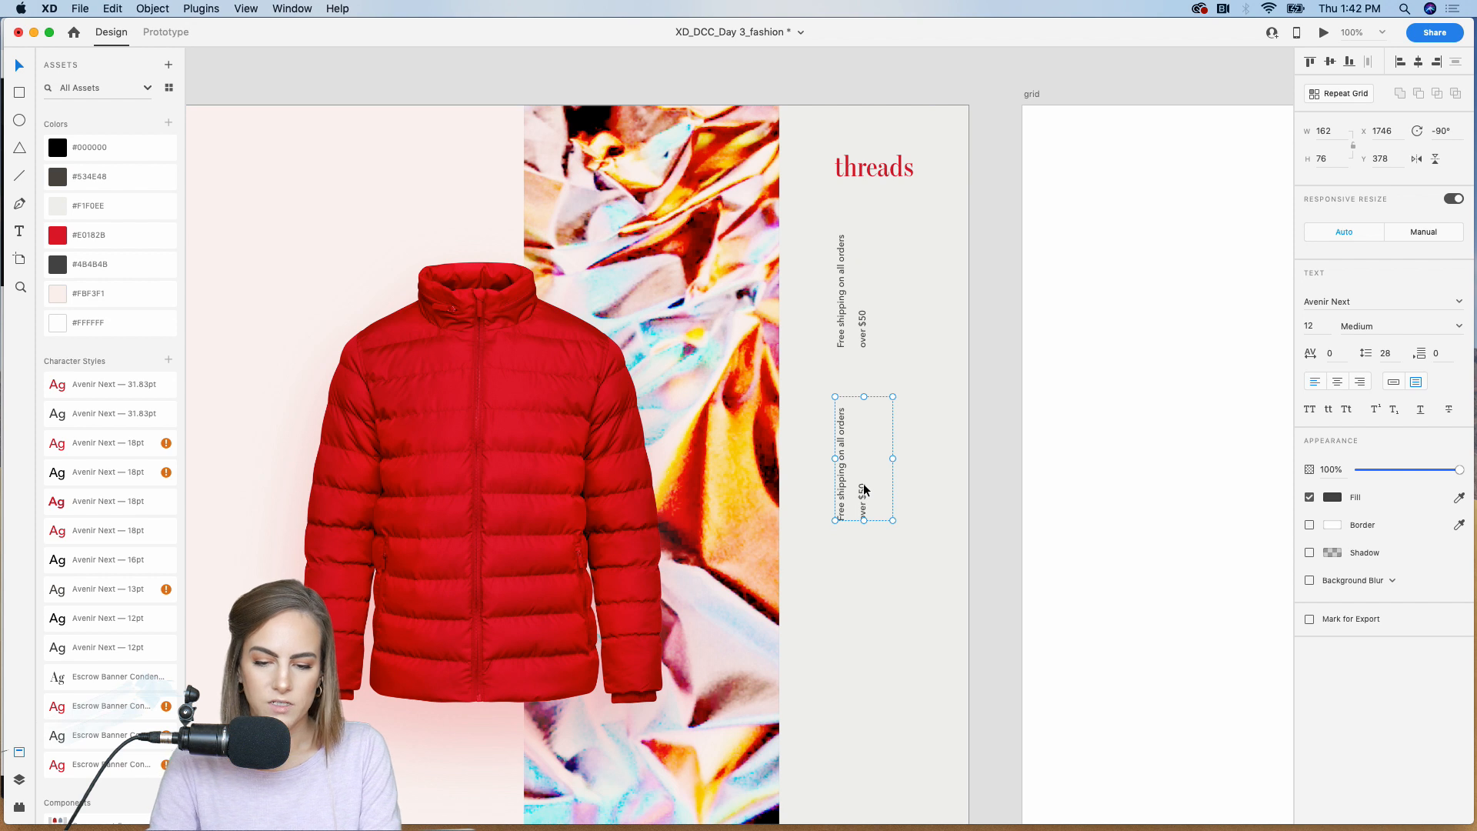
double_click(863, 489)
type("0")
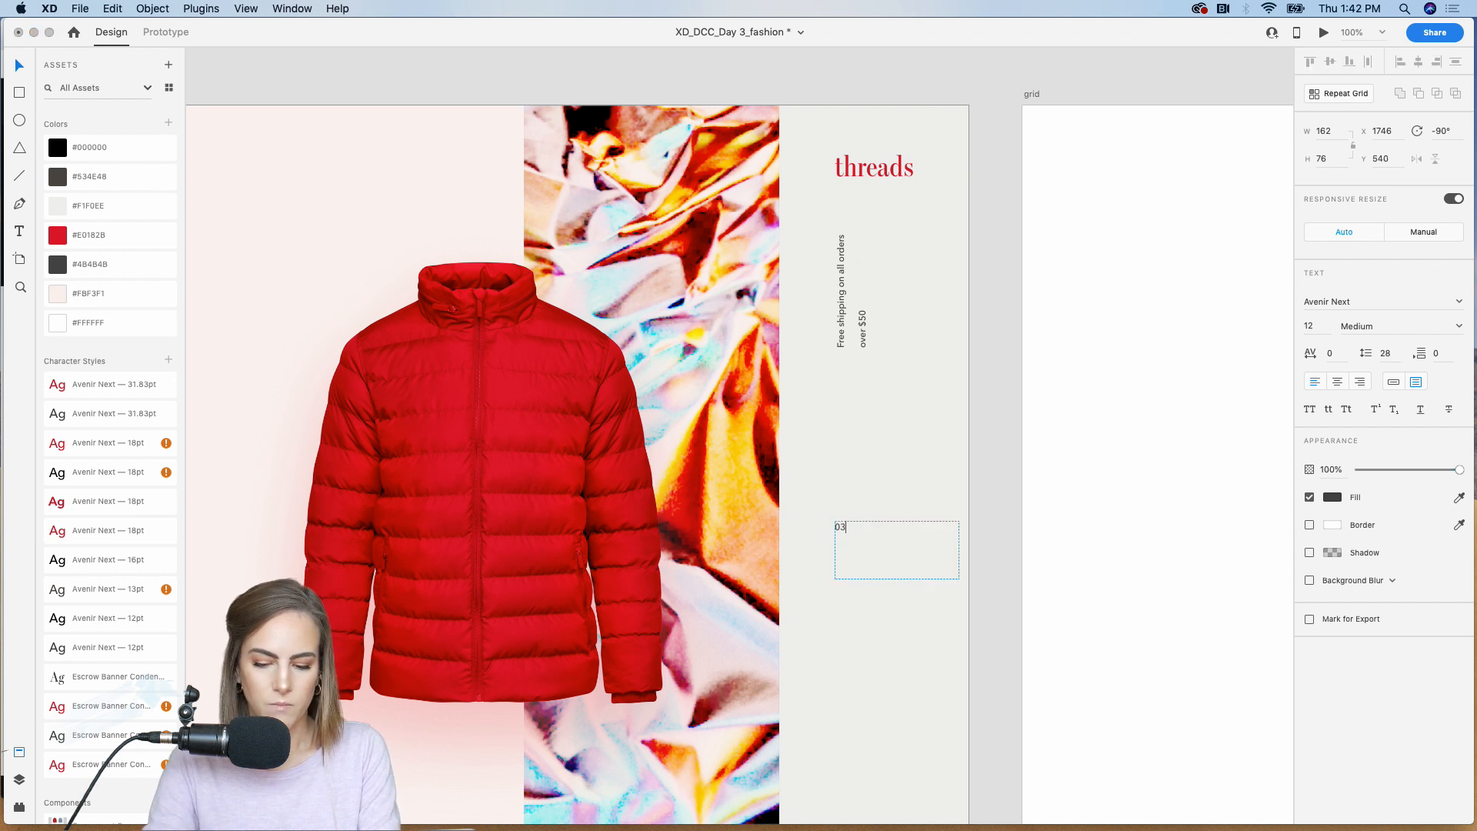
type("3")
key("Escape")
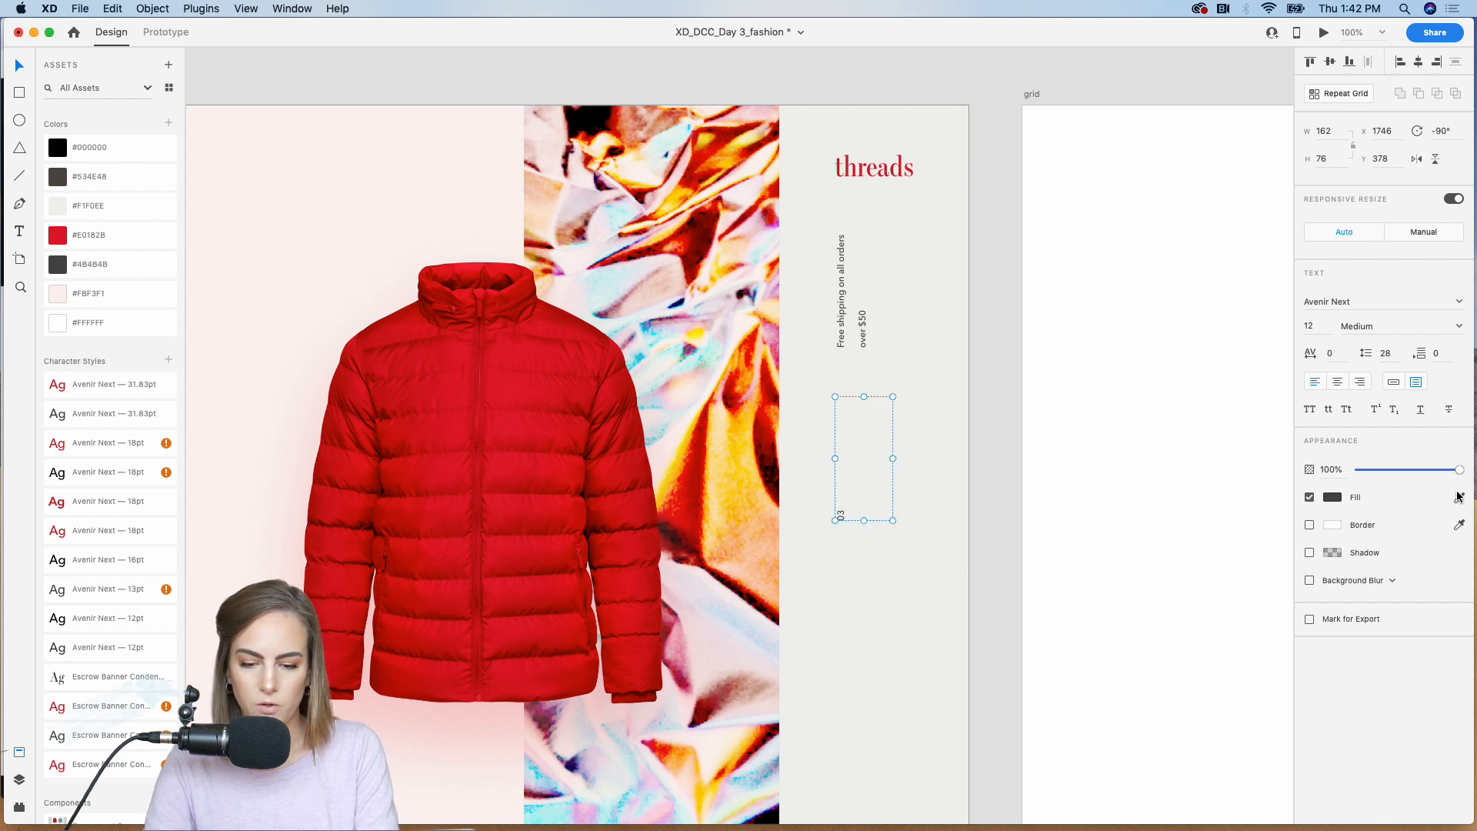
Step: Convert "03" to point text in the saved red Avenir Next 18 Demi Bold style and move it up beneath the shipping text
left_click(1394, 381)
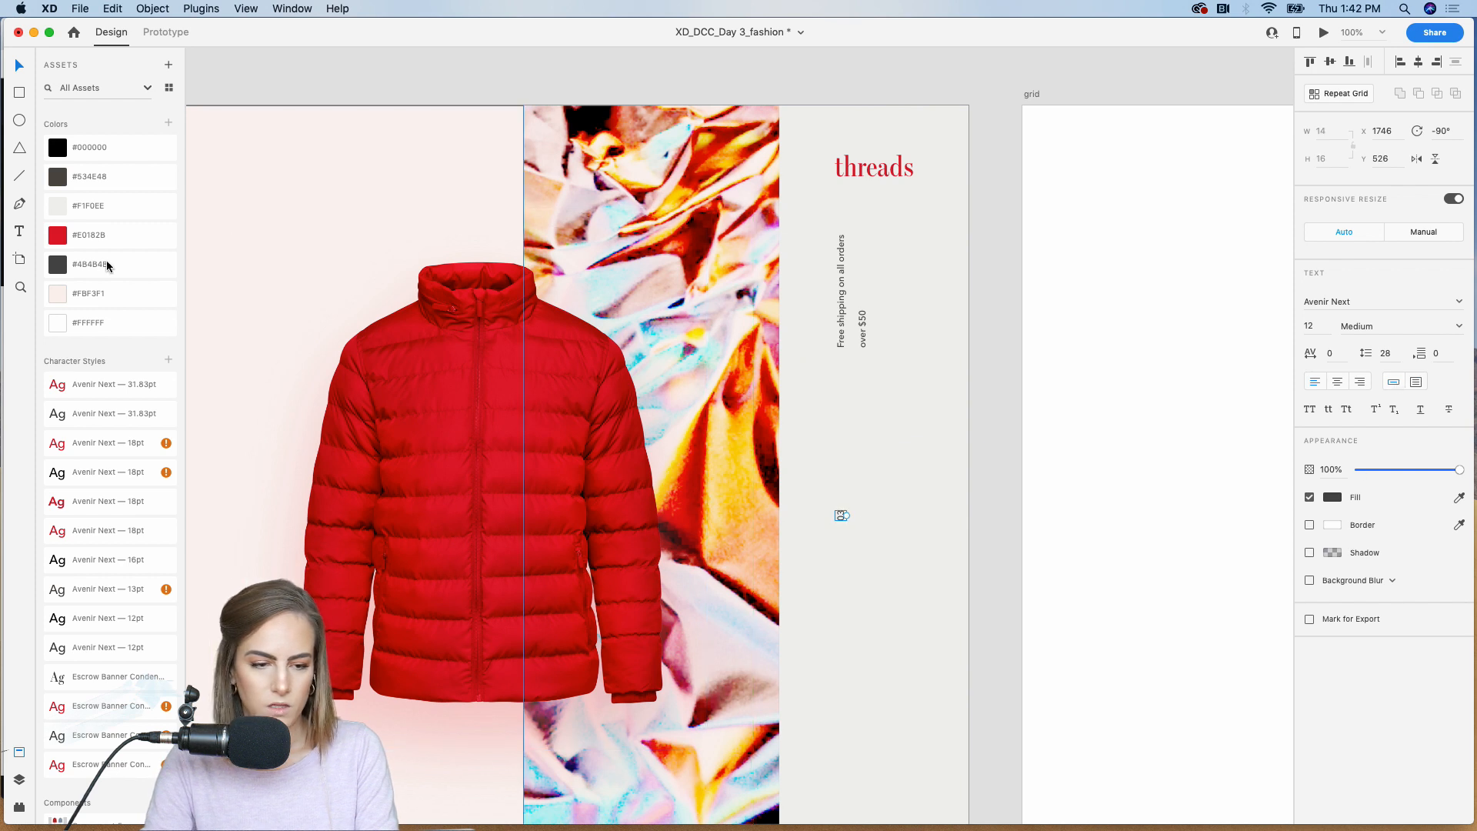
left_click(123, 449)
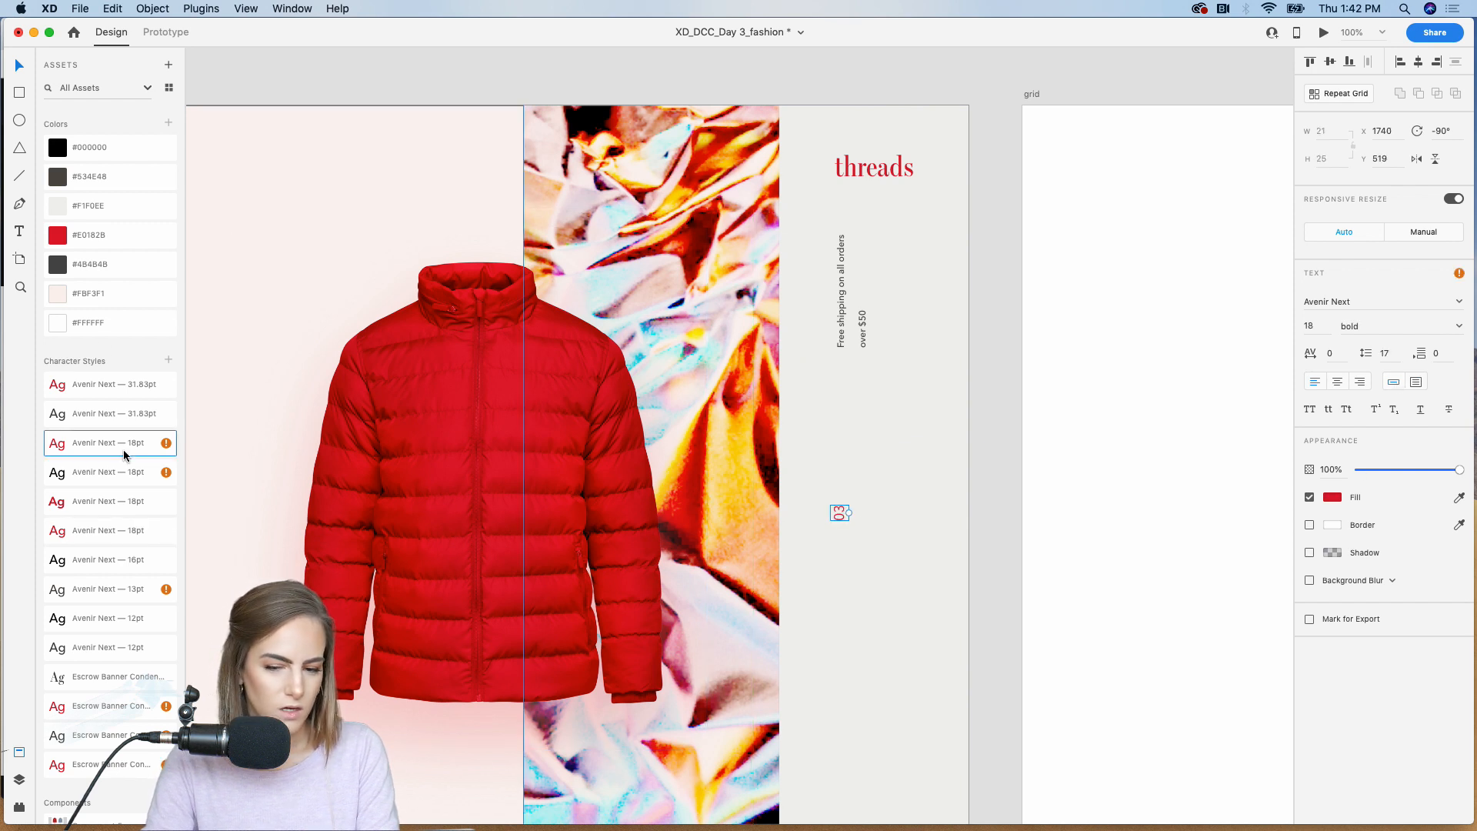
left_click(103, 495)
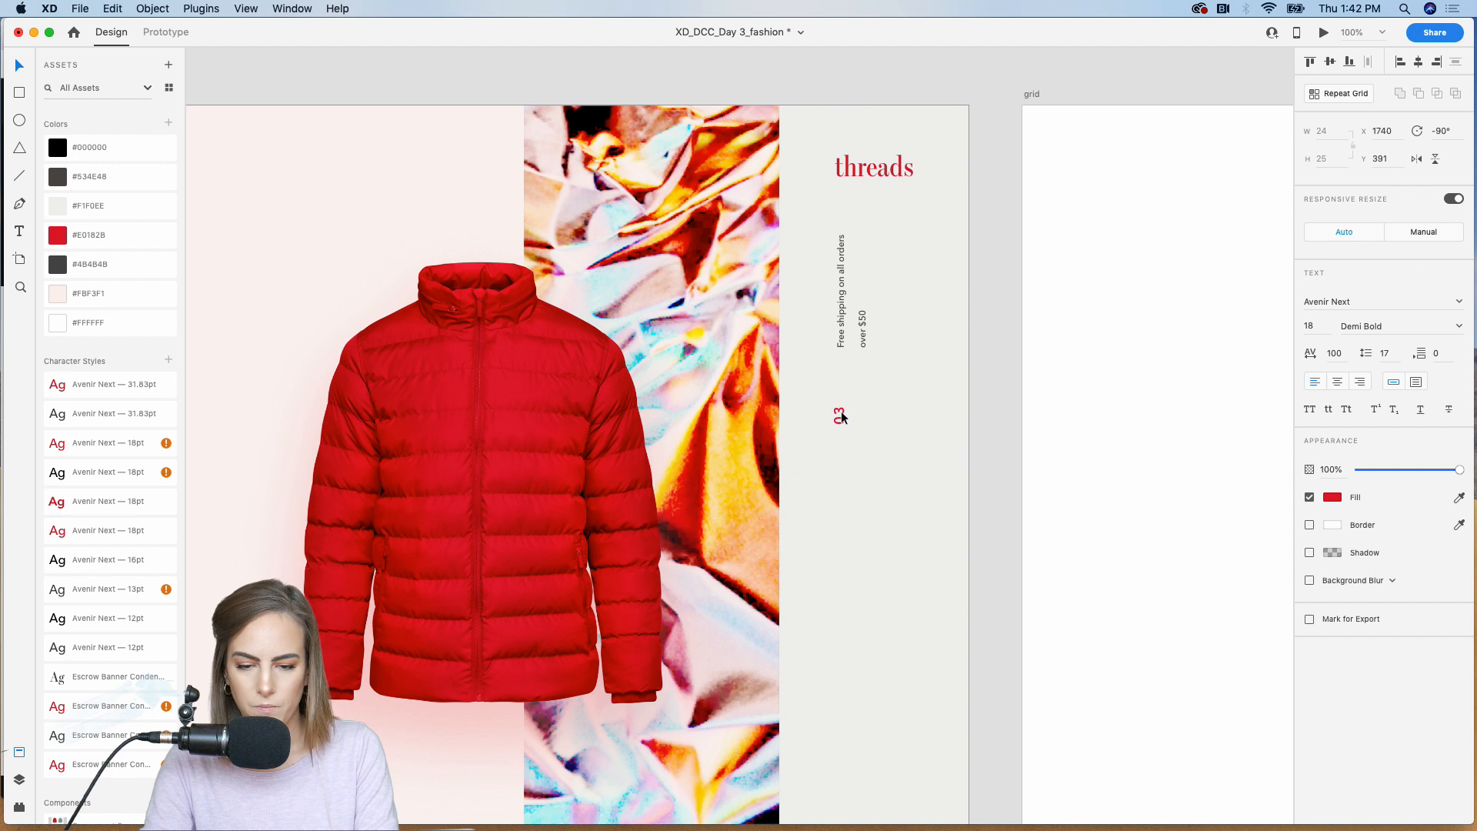
Step: Duplicate the shipping text and "03" together directly below the originals, and change the copied number to "02"
left_click(846, 311, "shift")
key("super+d")
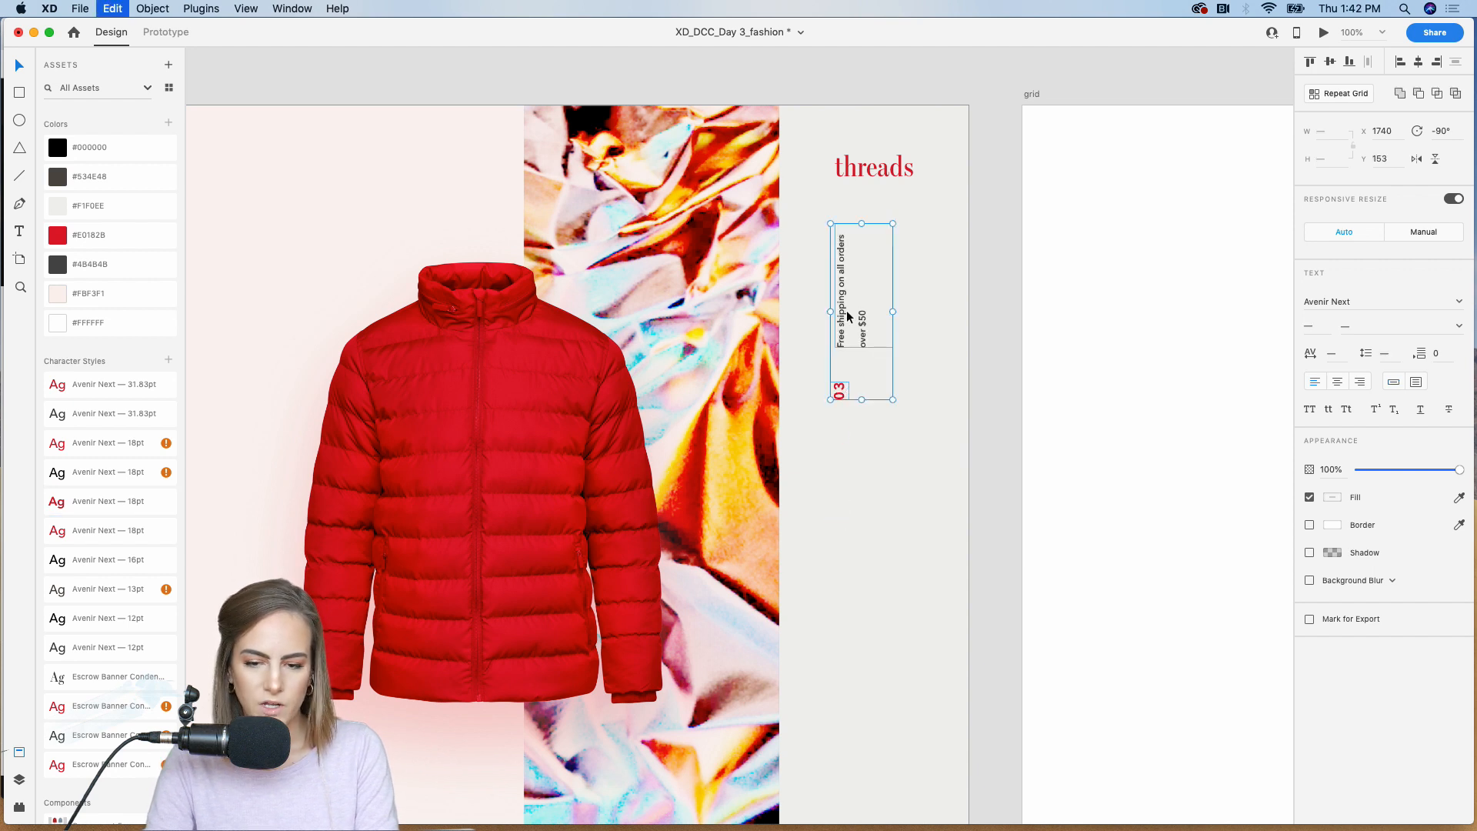
left_click_drag(846, 311, 848, 516)
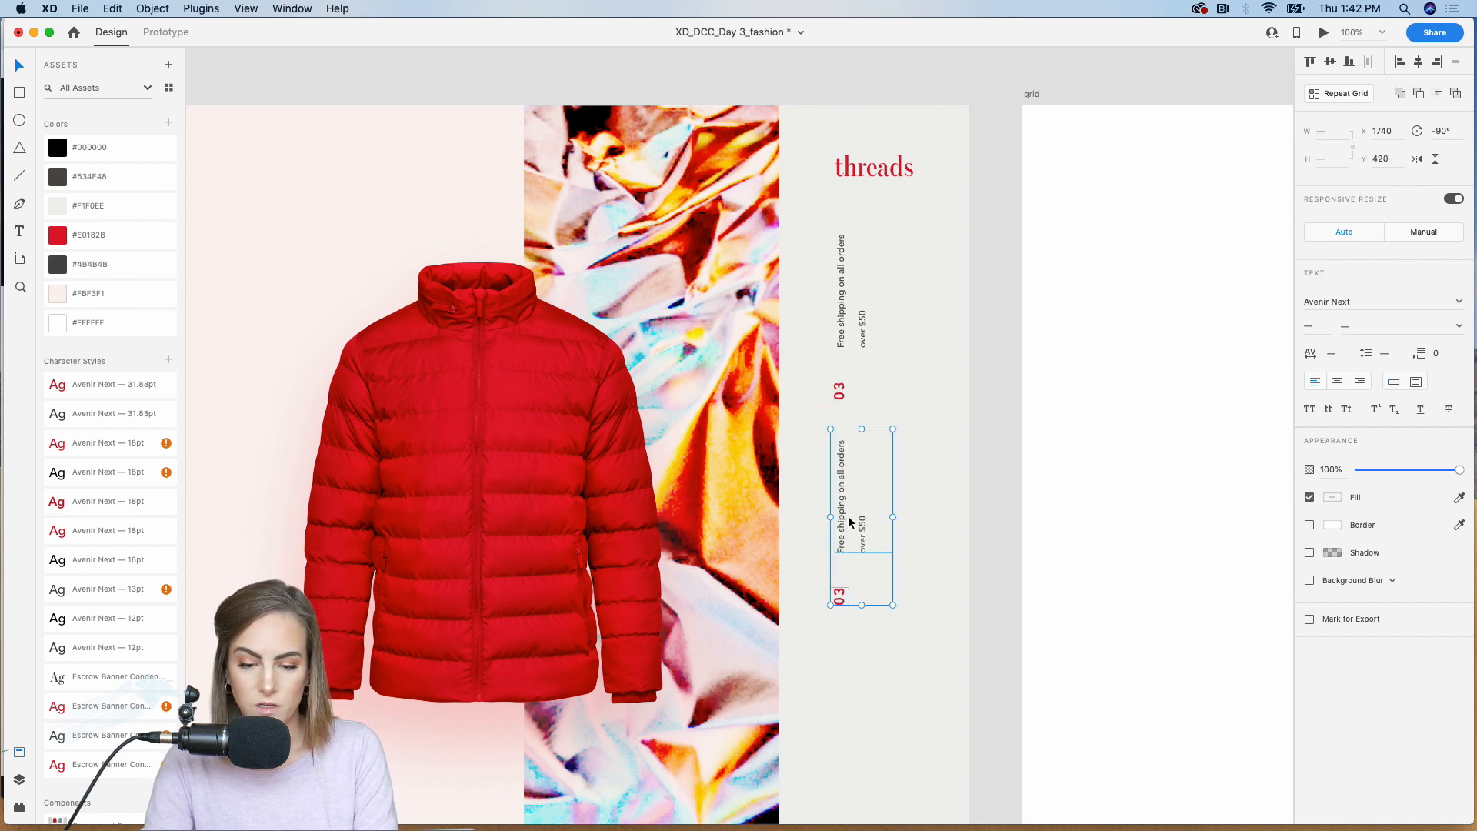
left_click(984, 550)
scroll(937, 541, "down", 3)
double_click(828, 478)
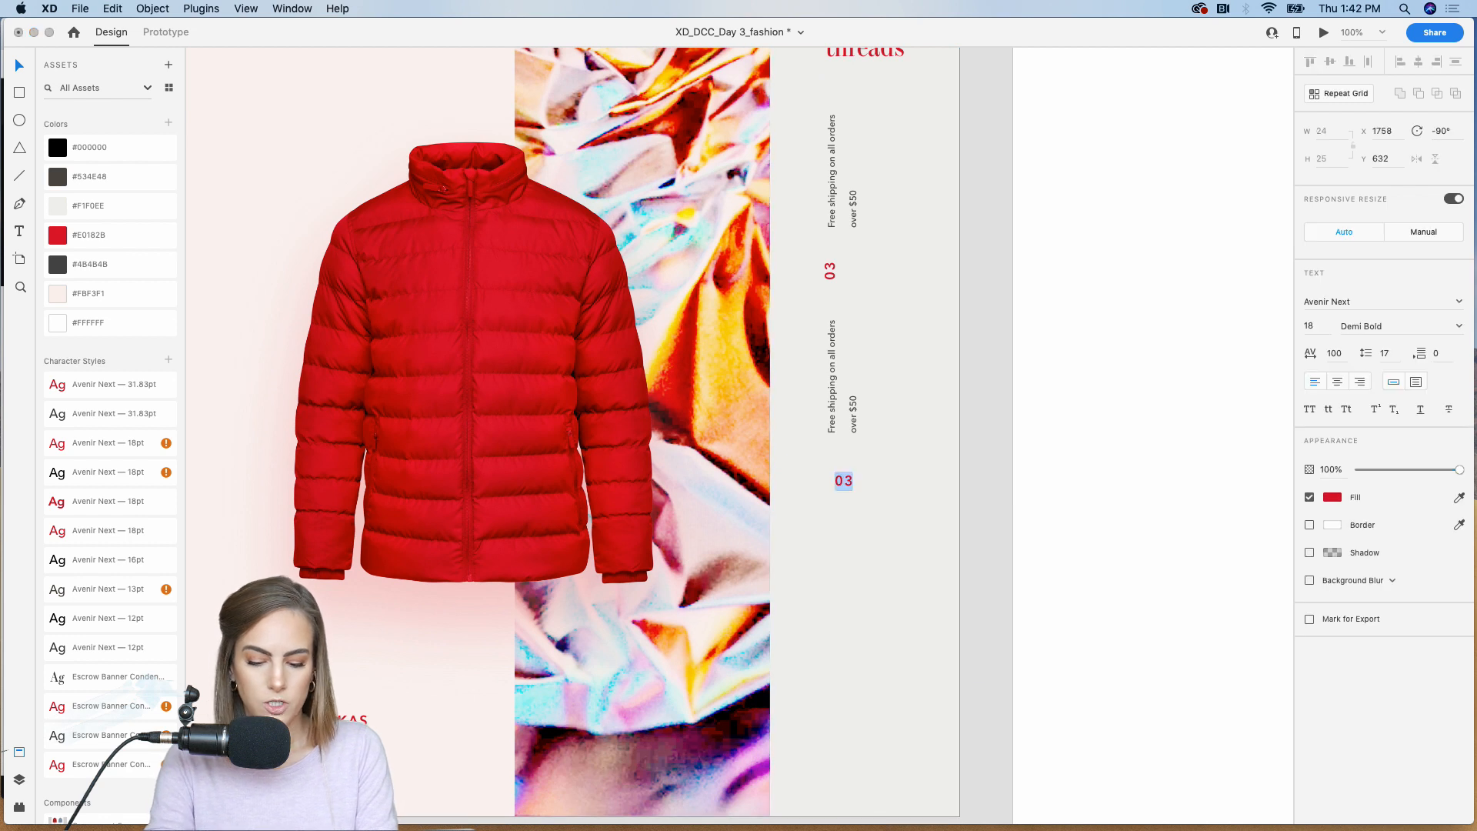
type("02")
left_click(995, 474)
Step: Duplicate the first shipping text and "03" pair near the bottom of the gray panel, and change the copied number to "01"
scroll(994, 474, "down", 3)
left_click(839, 131)
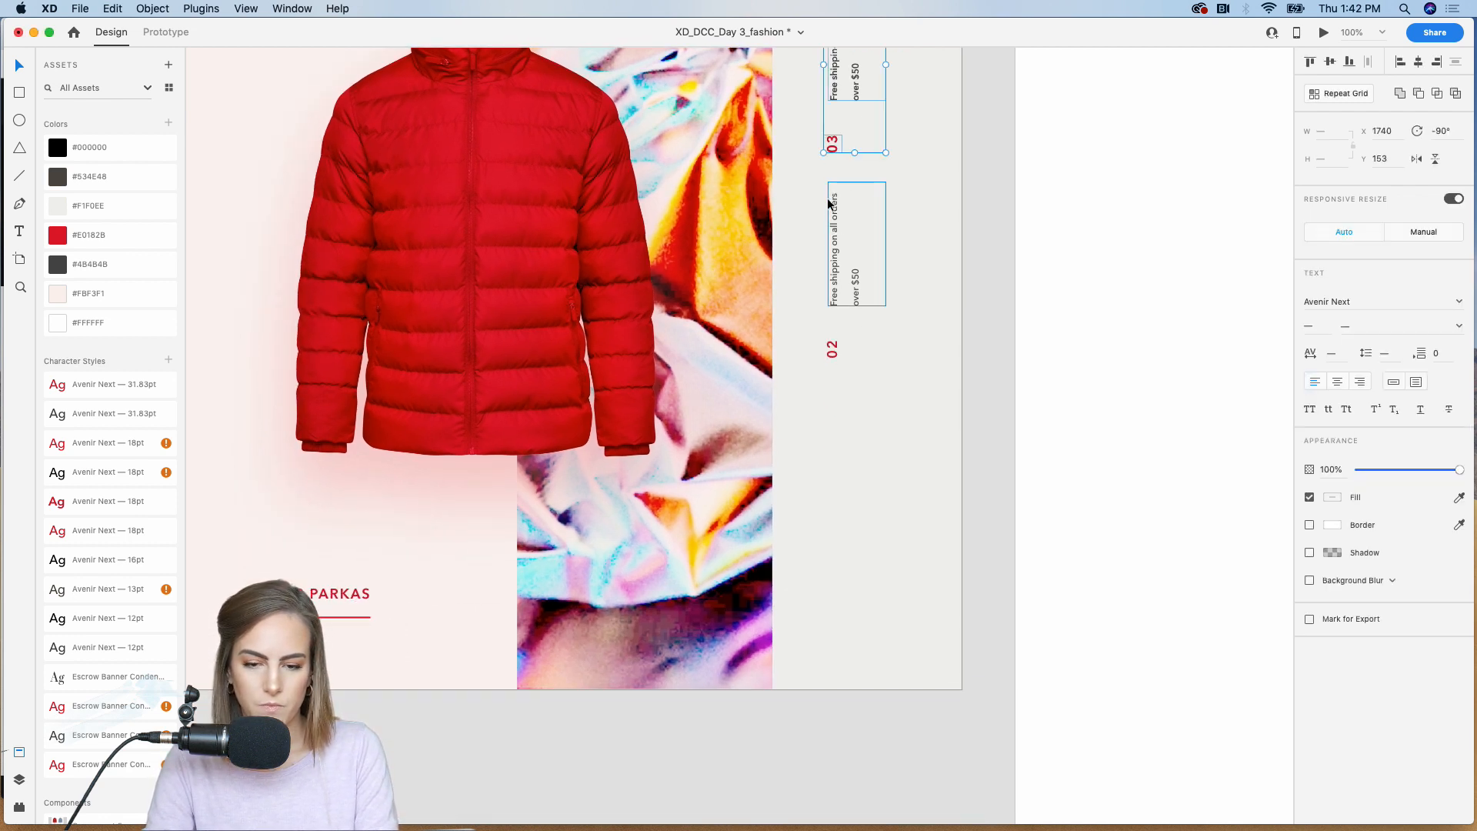
left_click_drag(839, 131, 835, 543)
left_click(971, 558)
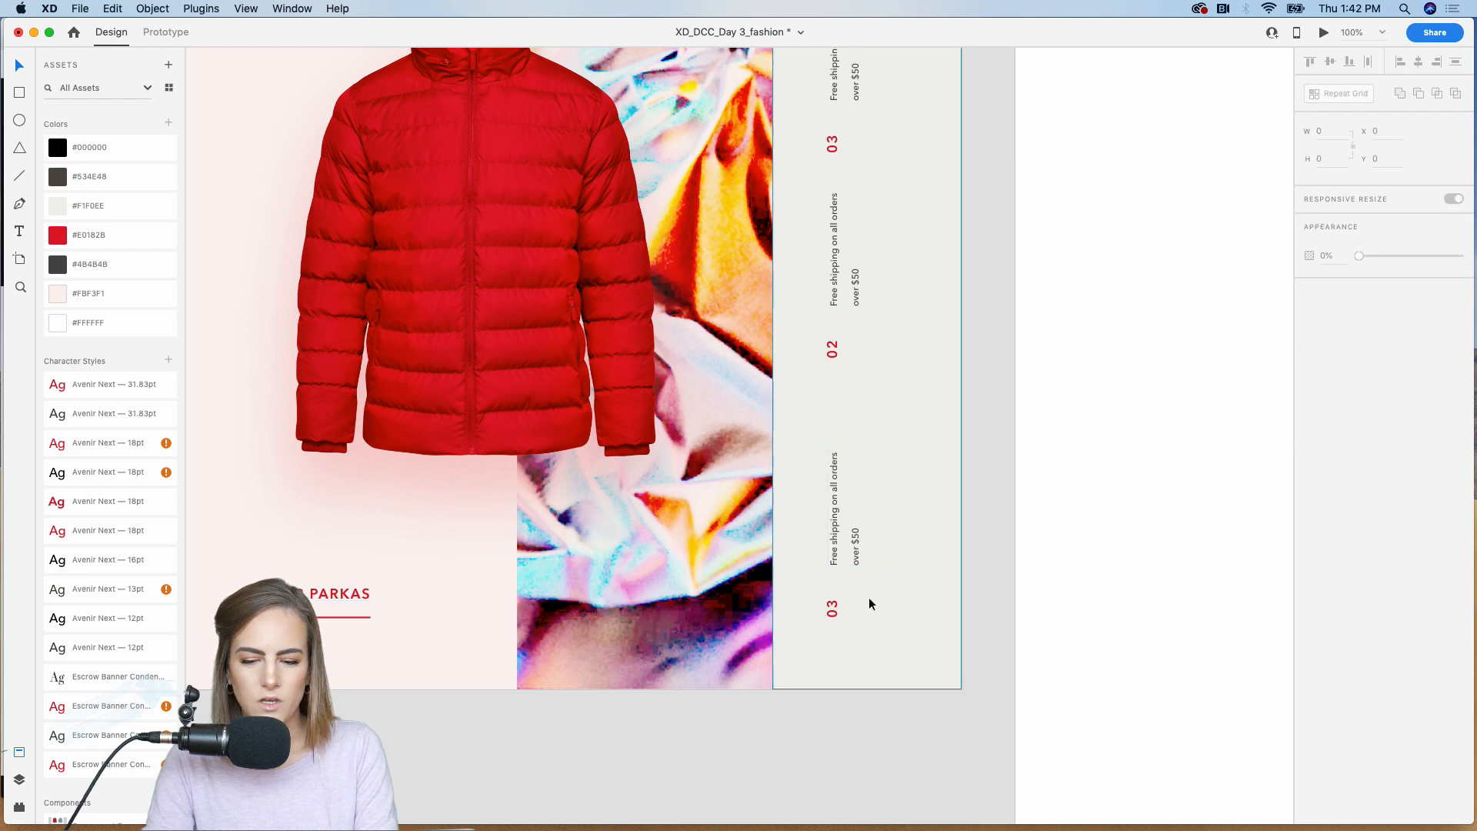
double_click(833, 614)
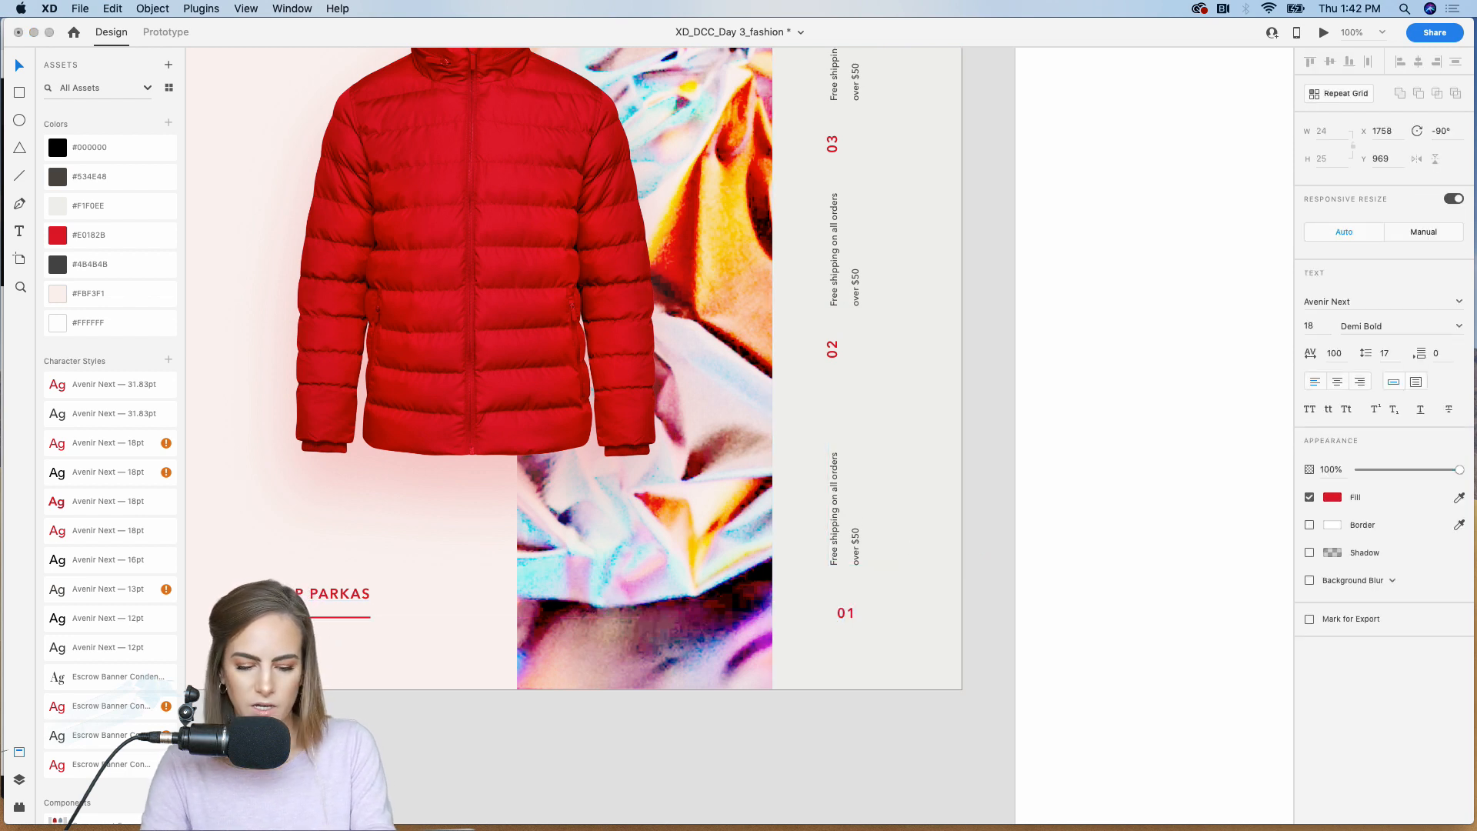
key("Escape")
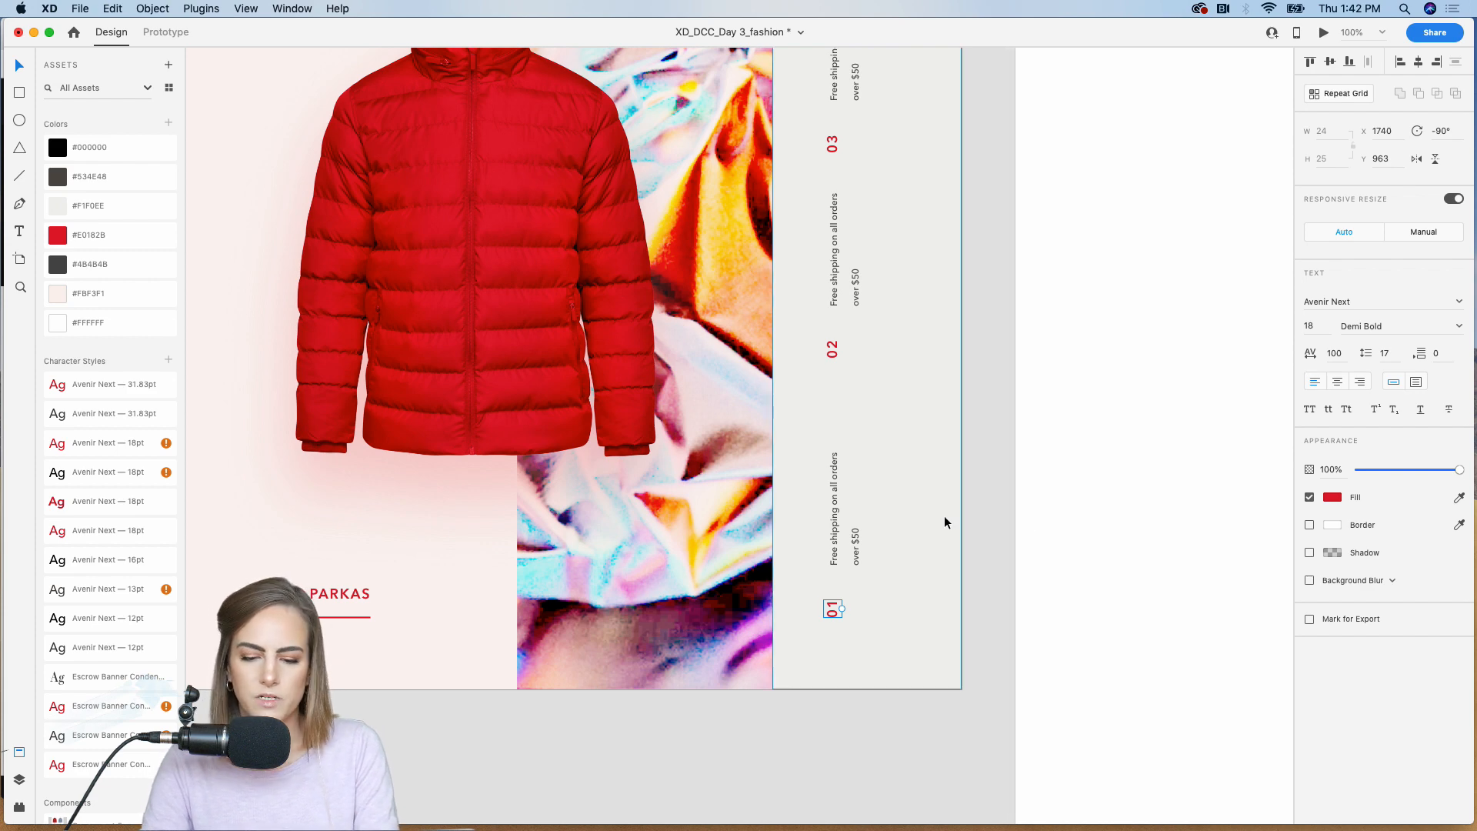
Step: Apply the saved gray Avenir Next 13pt character style to all three rotated shipping texts on the gray panel
scroll(944, 515, "down", 5)
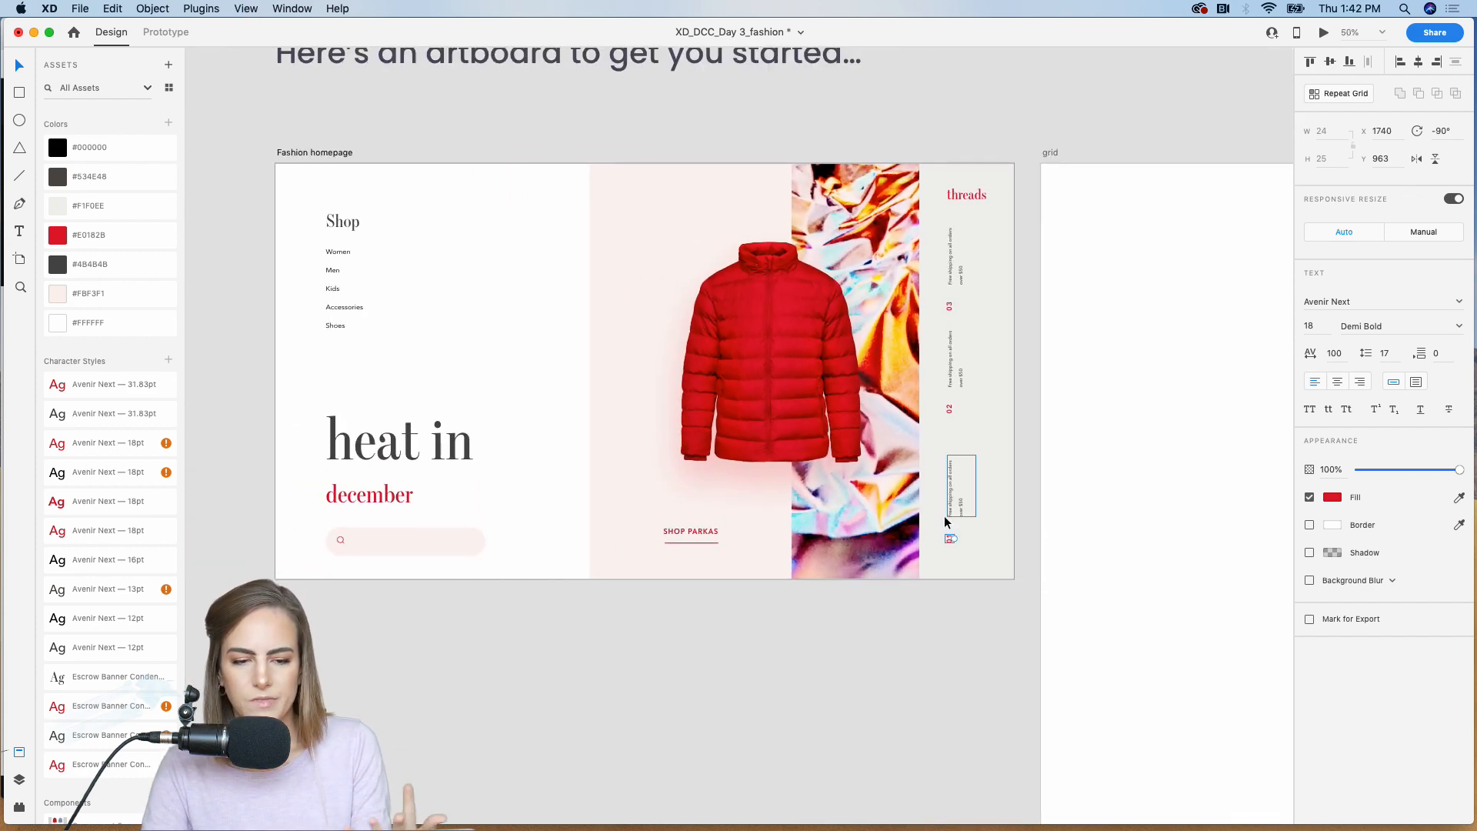
scroll(944, 516, "up", 5)
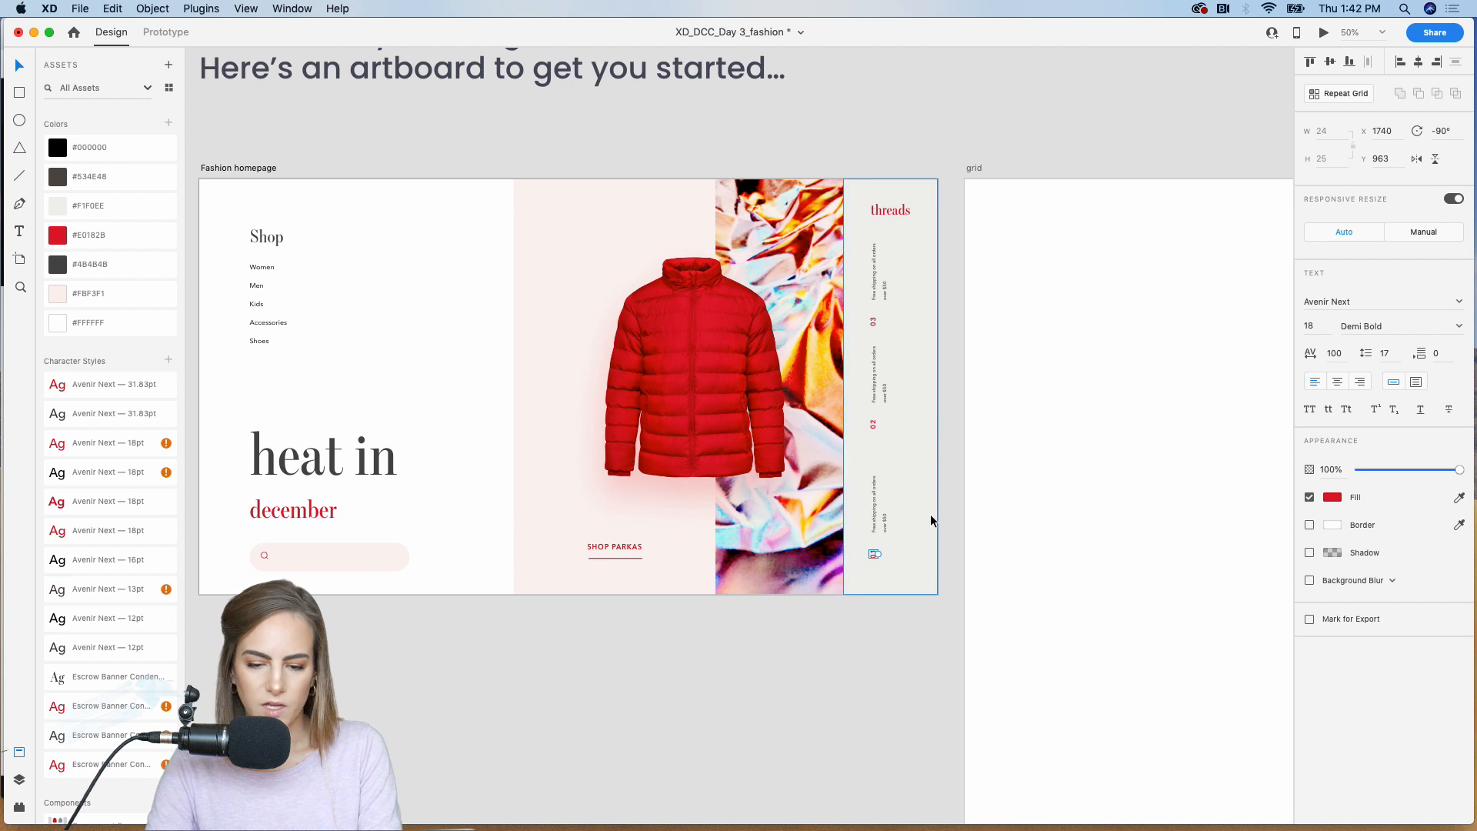
scroll(930, 519, "left", 2)
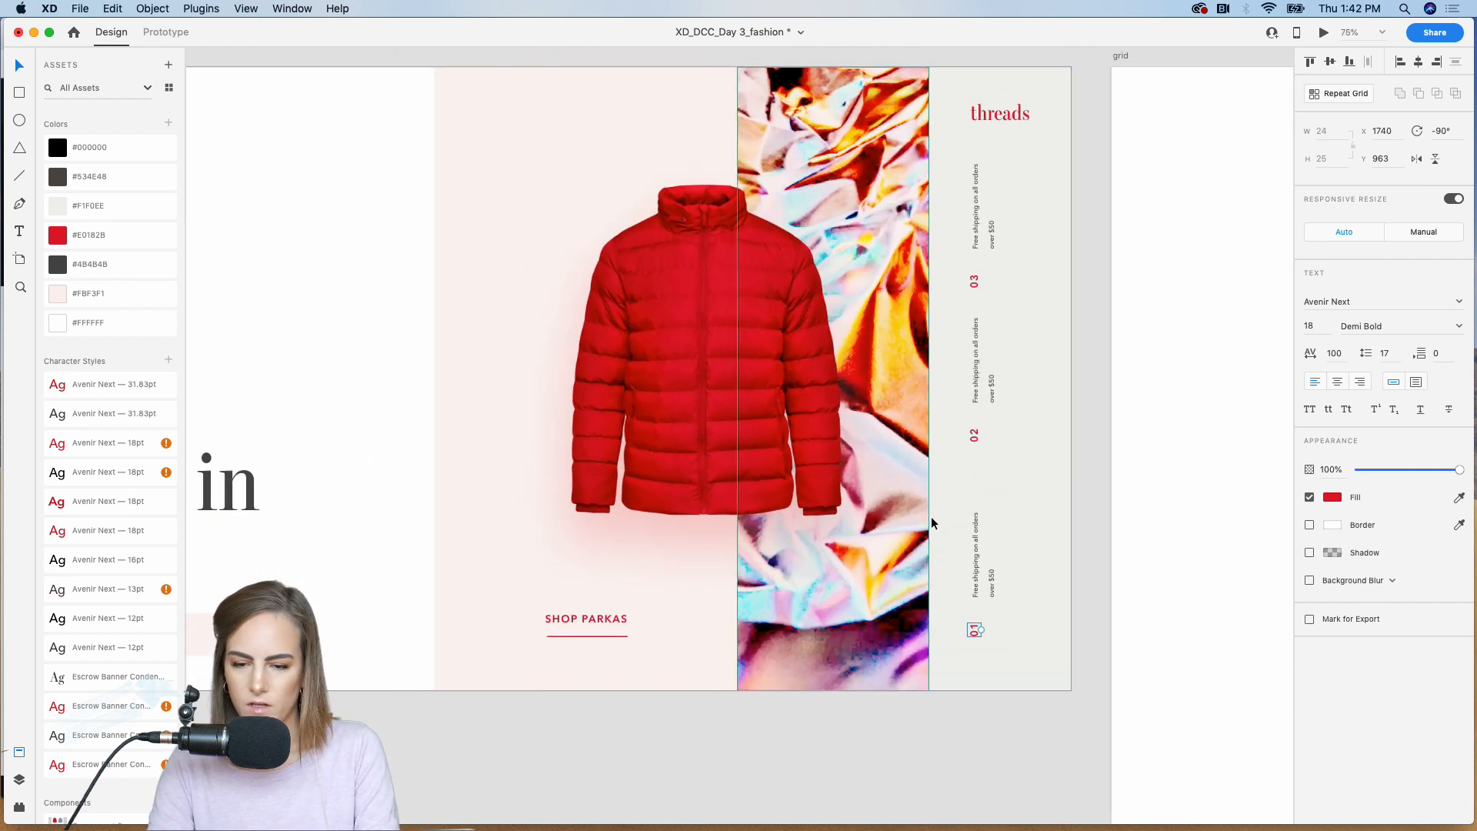
left_click(977, 537)
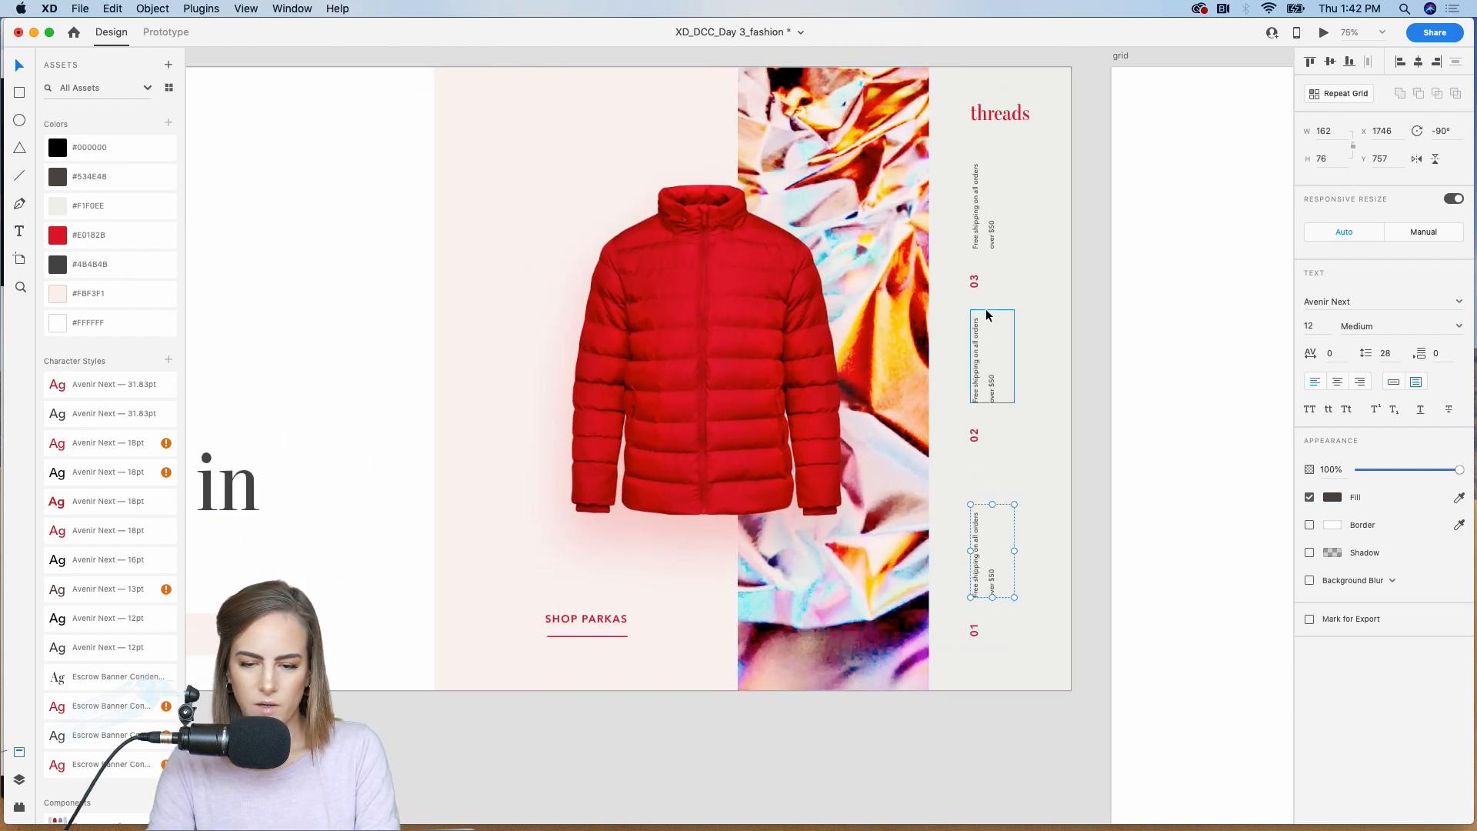
left_click(98, 413)
double_click(98, 472)
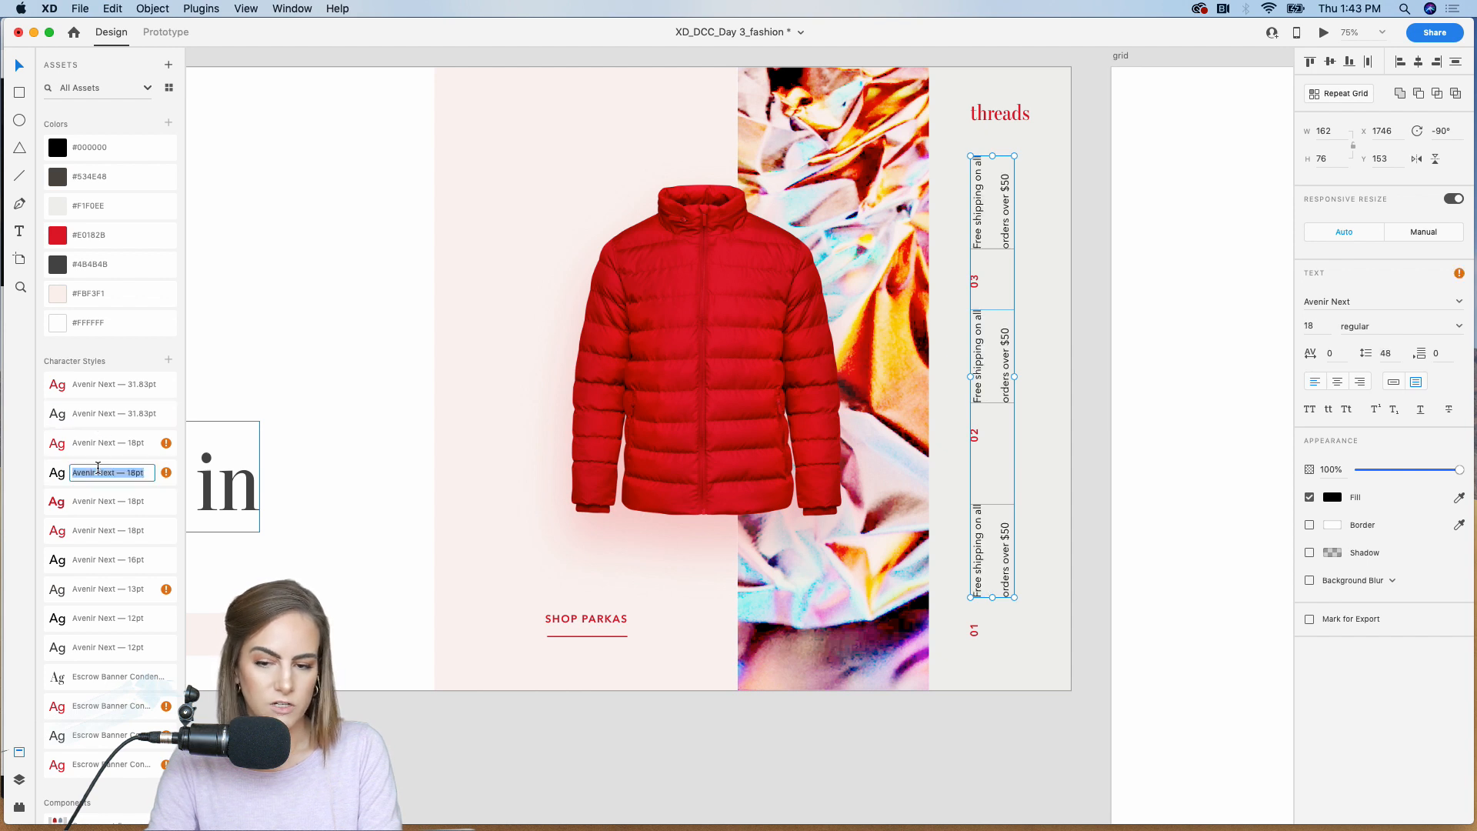
left_click(98, 554)
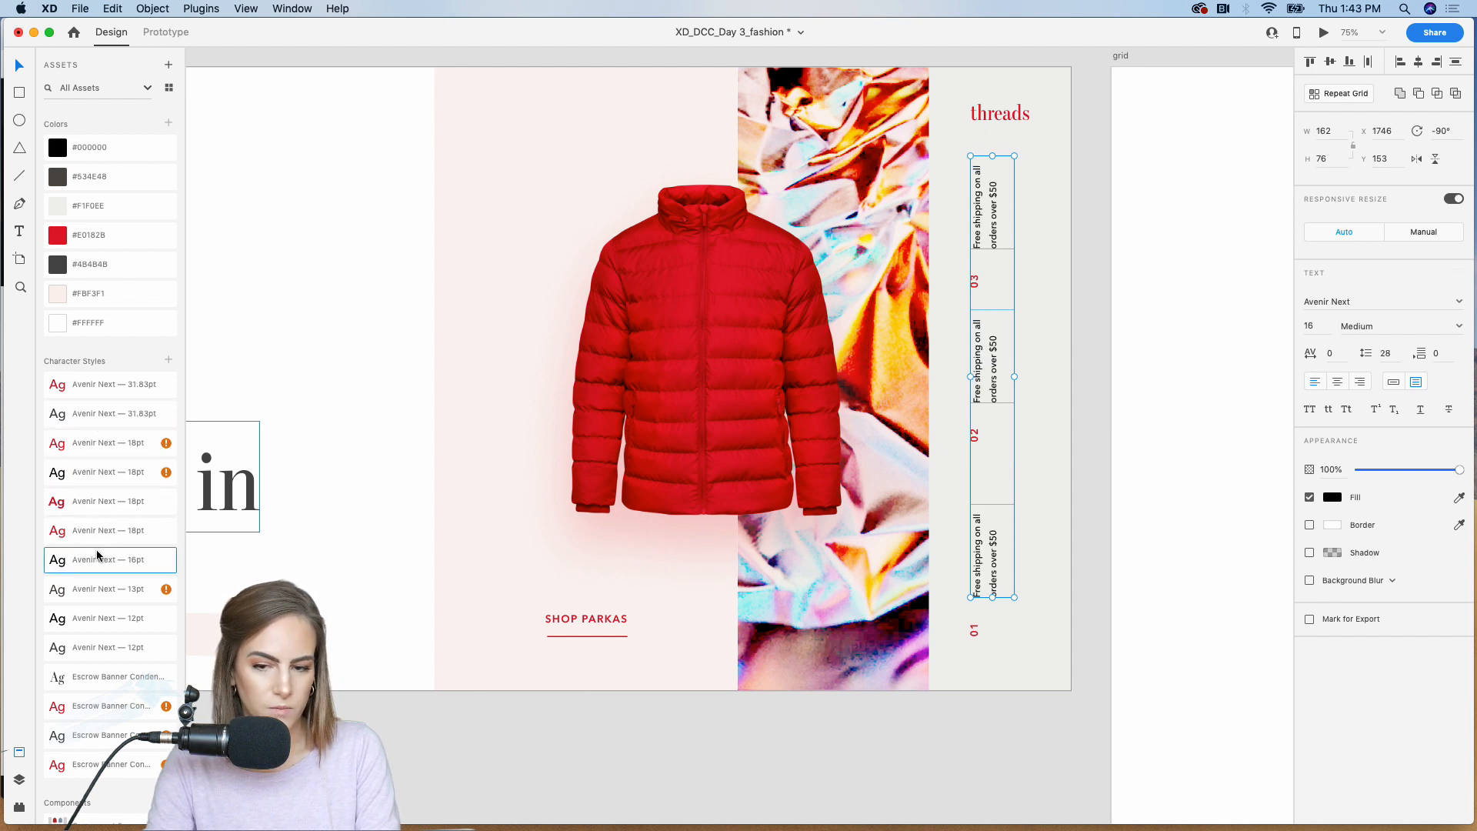
left_click(99, 601)
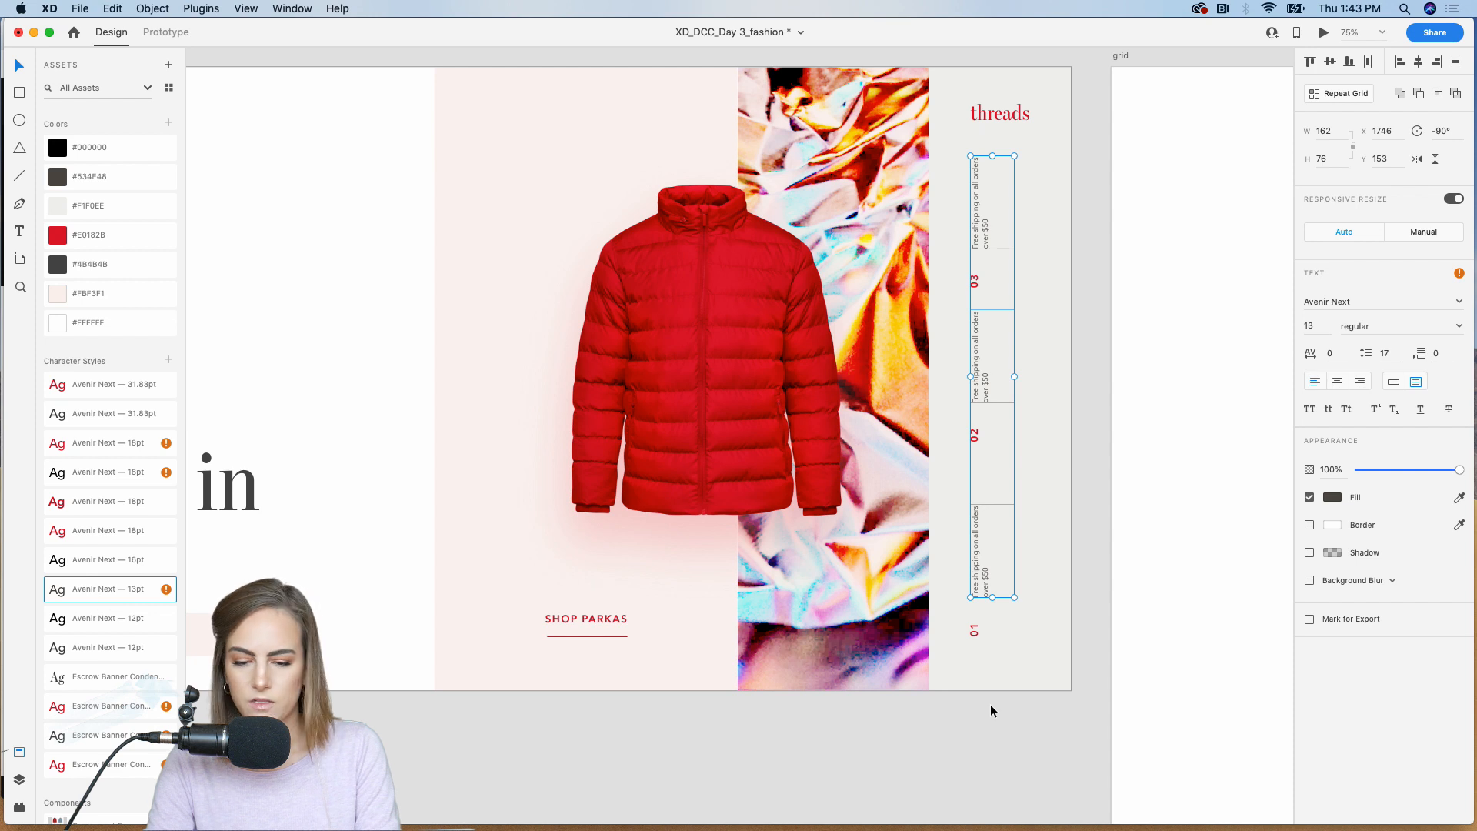
left_click(1014, 732)
Step: Move the middle shipping text and its "02" down together to even out the spacing between the three notes
scroll(1013, 732, "right", 3)
left_click(872, 454)
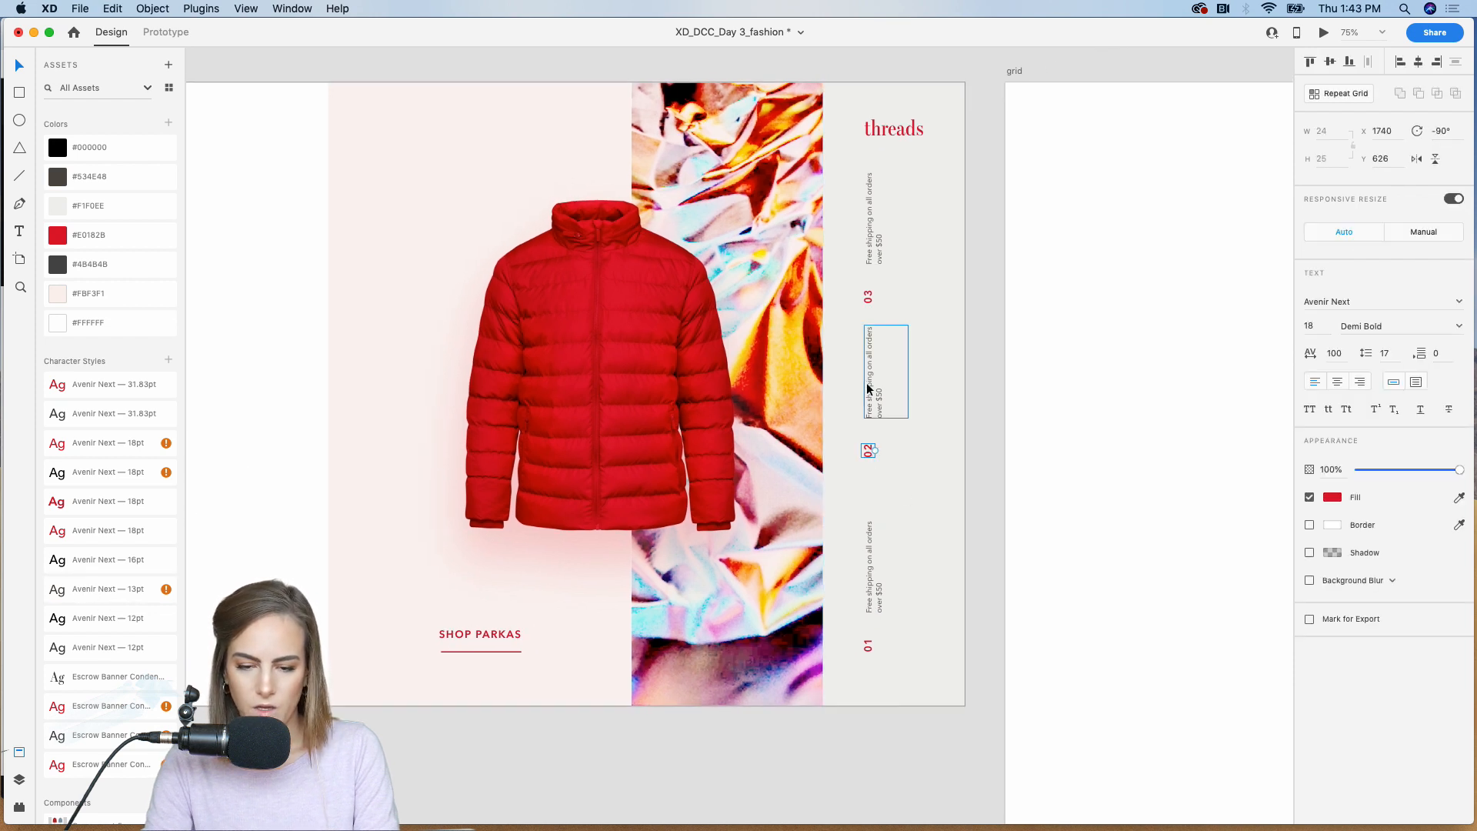
left_click(869, 382, "shift")
left_click_drag(870, 356, 871, 380)
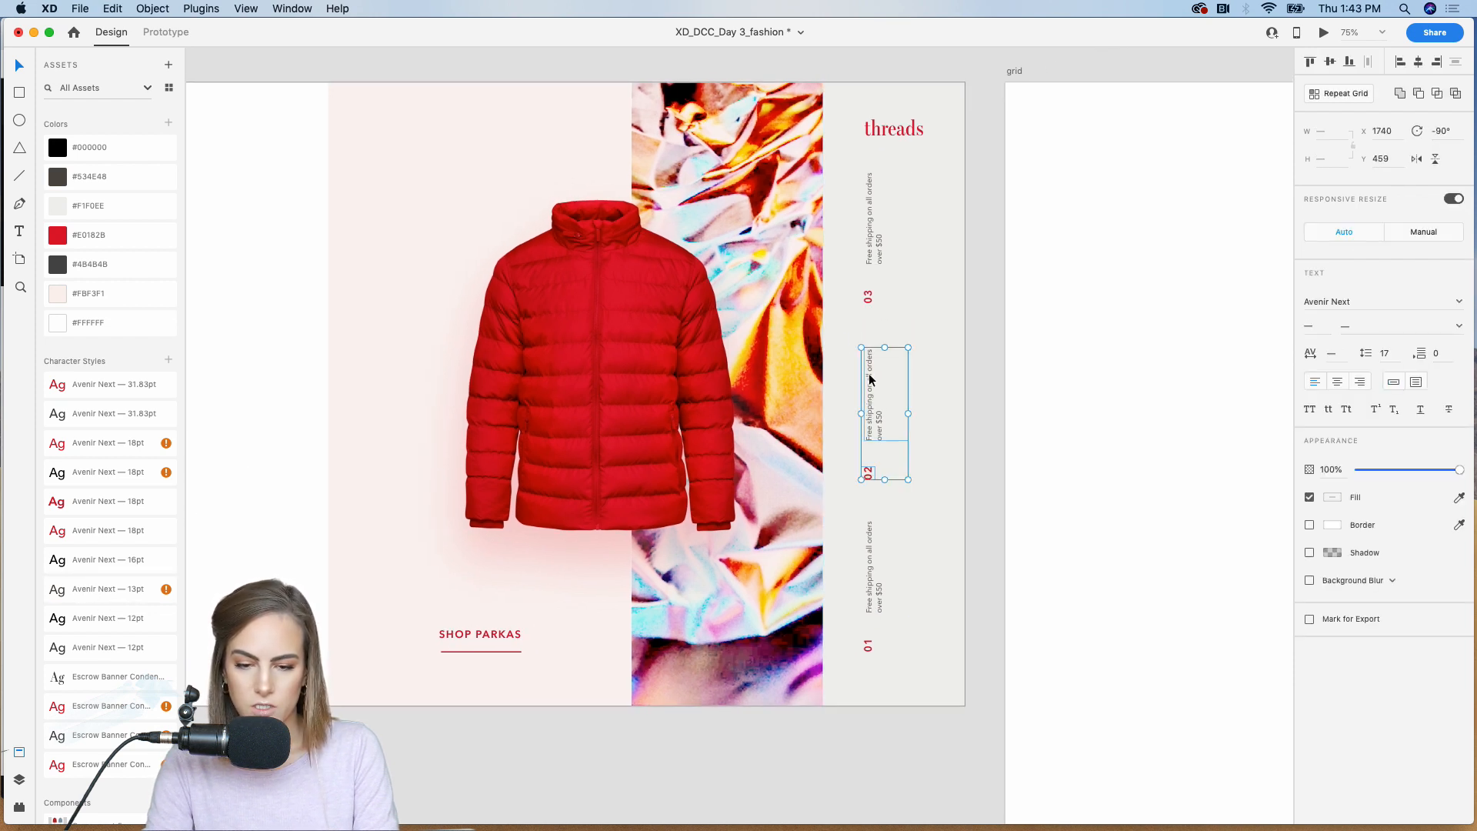
left_click(981, 316)
key("super+minus")
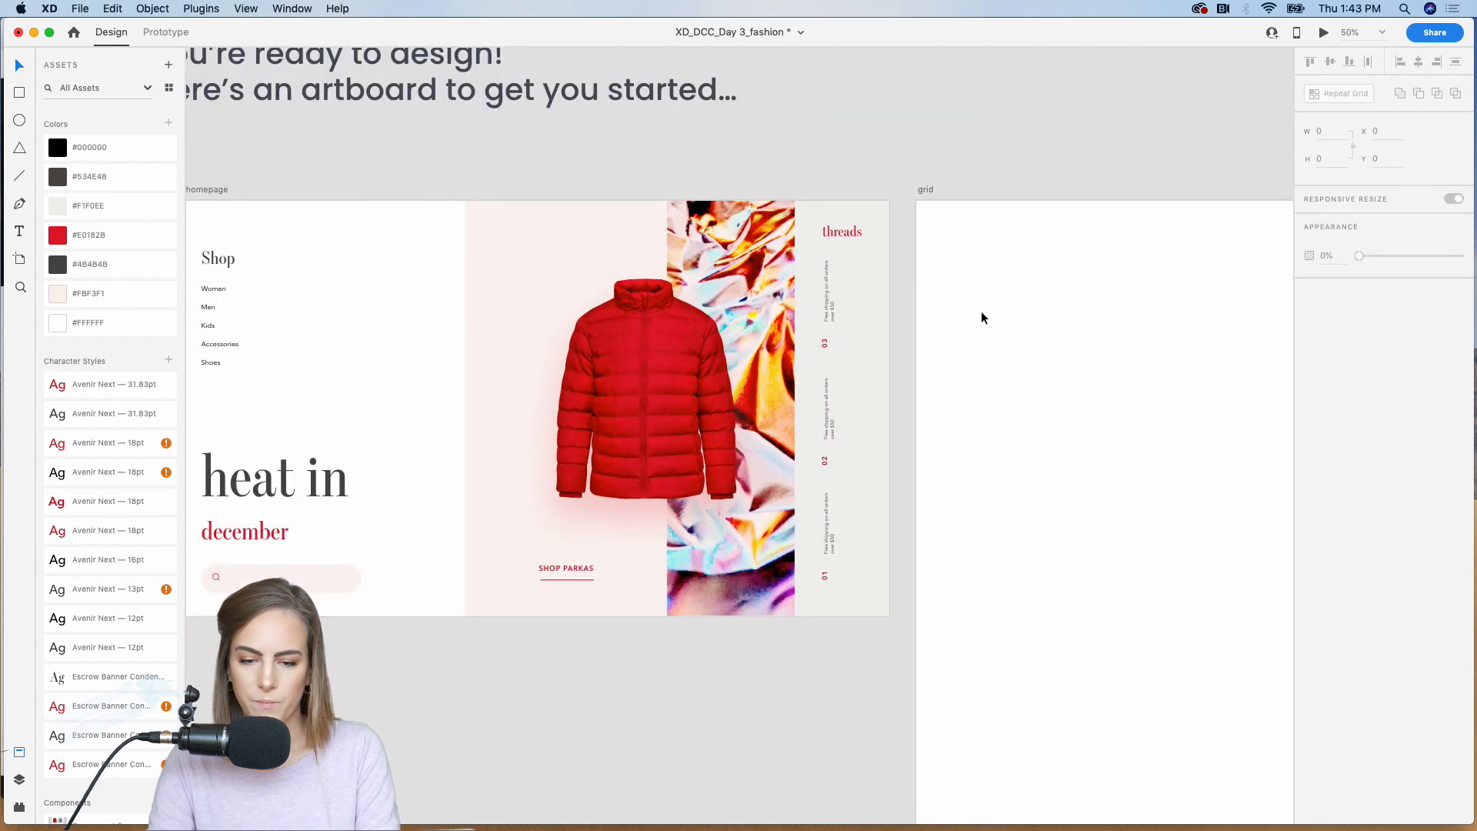
Step: Shift all three shipping texts and their numbers right together to X 1767, beneath the threads logo
left_click_drag(893, 672, 838, 304)
left_click(880, 301, "shift")
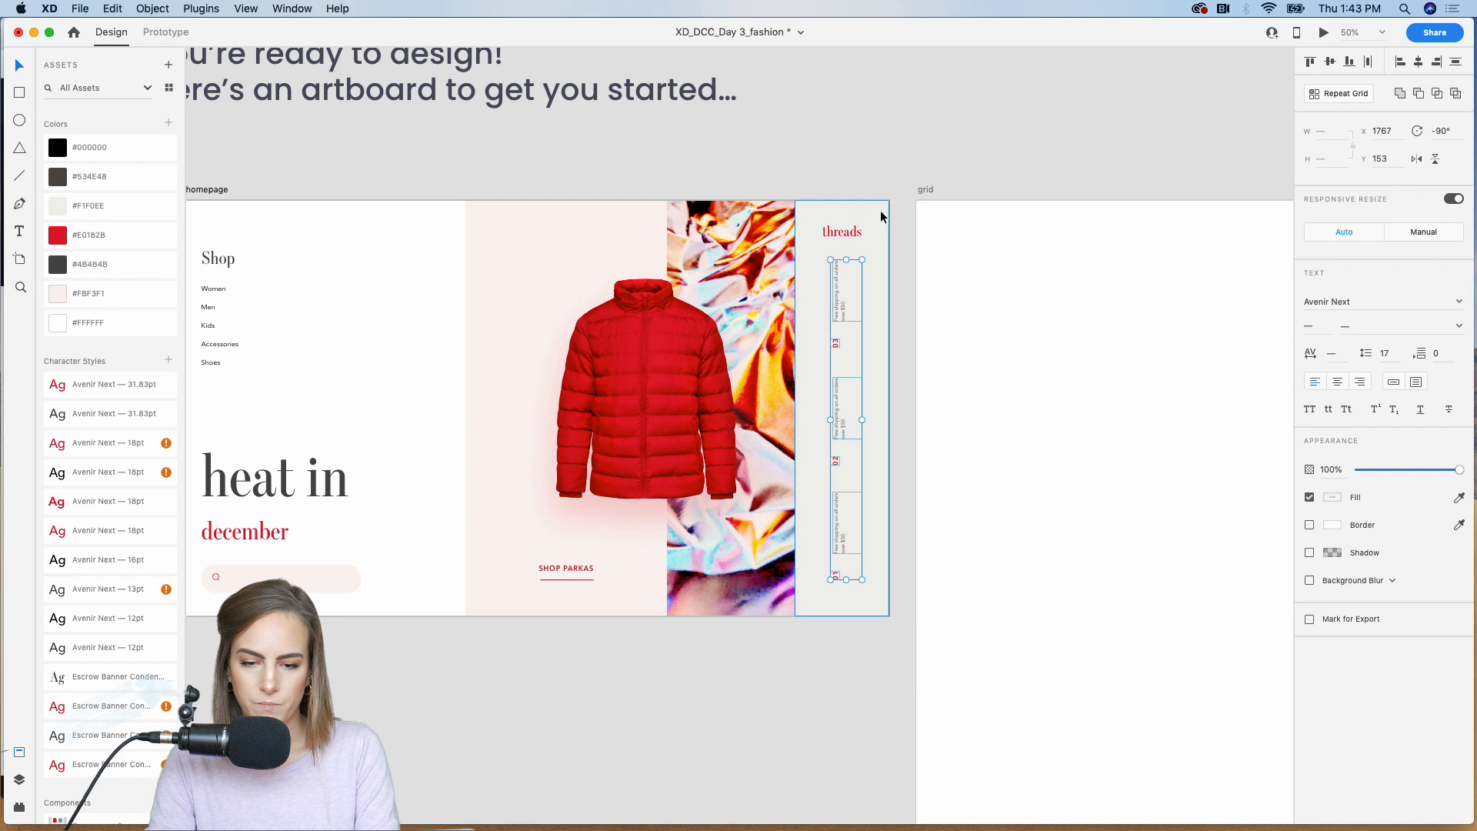
left_click(908, 183)
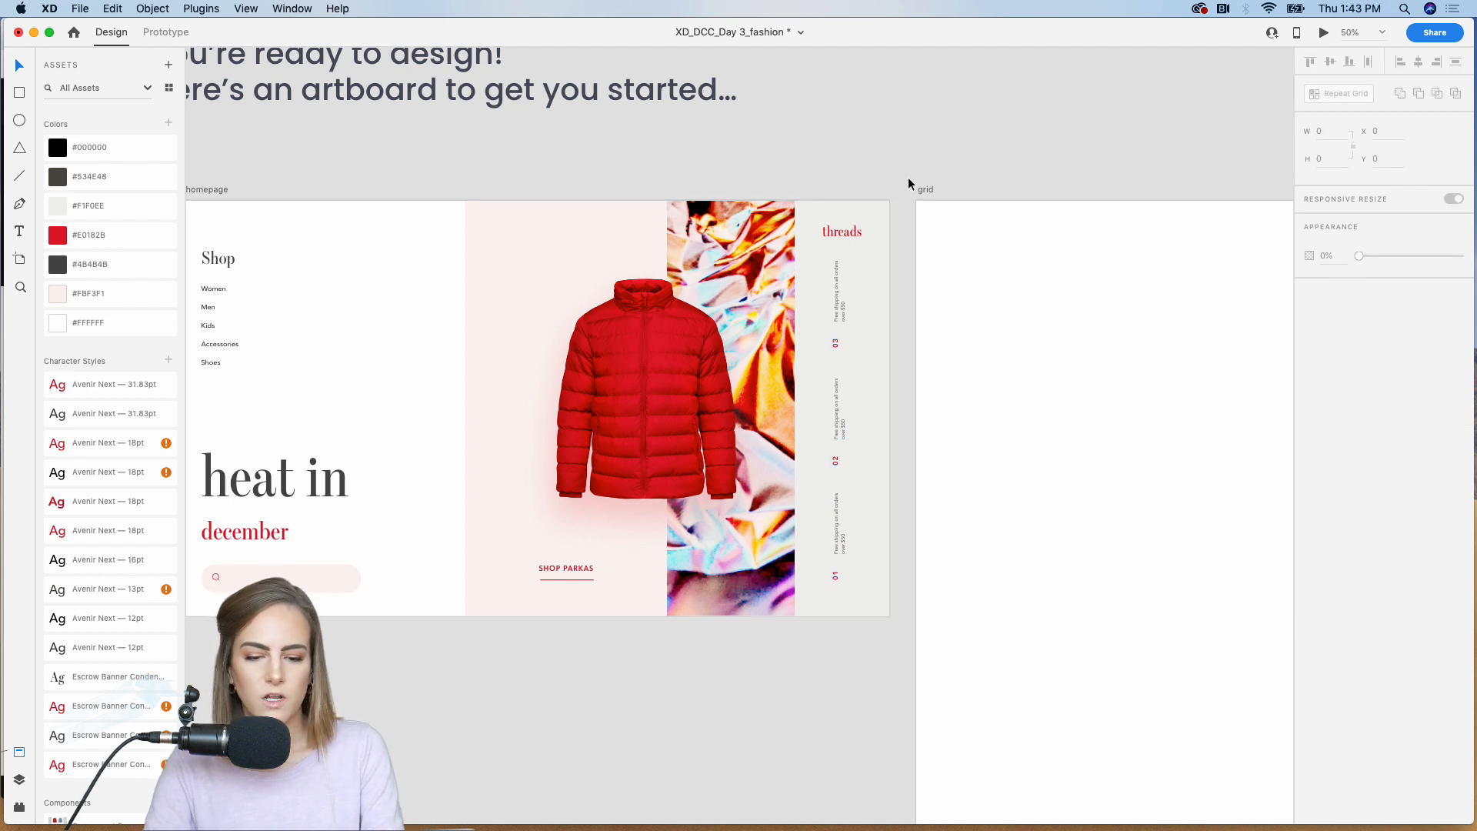
Step: Prototype a tap transition from the SHOP PARKAS link to the grid artboard with the animation set to None
scroll(907, 183, "left", 3)
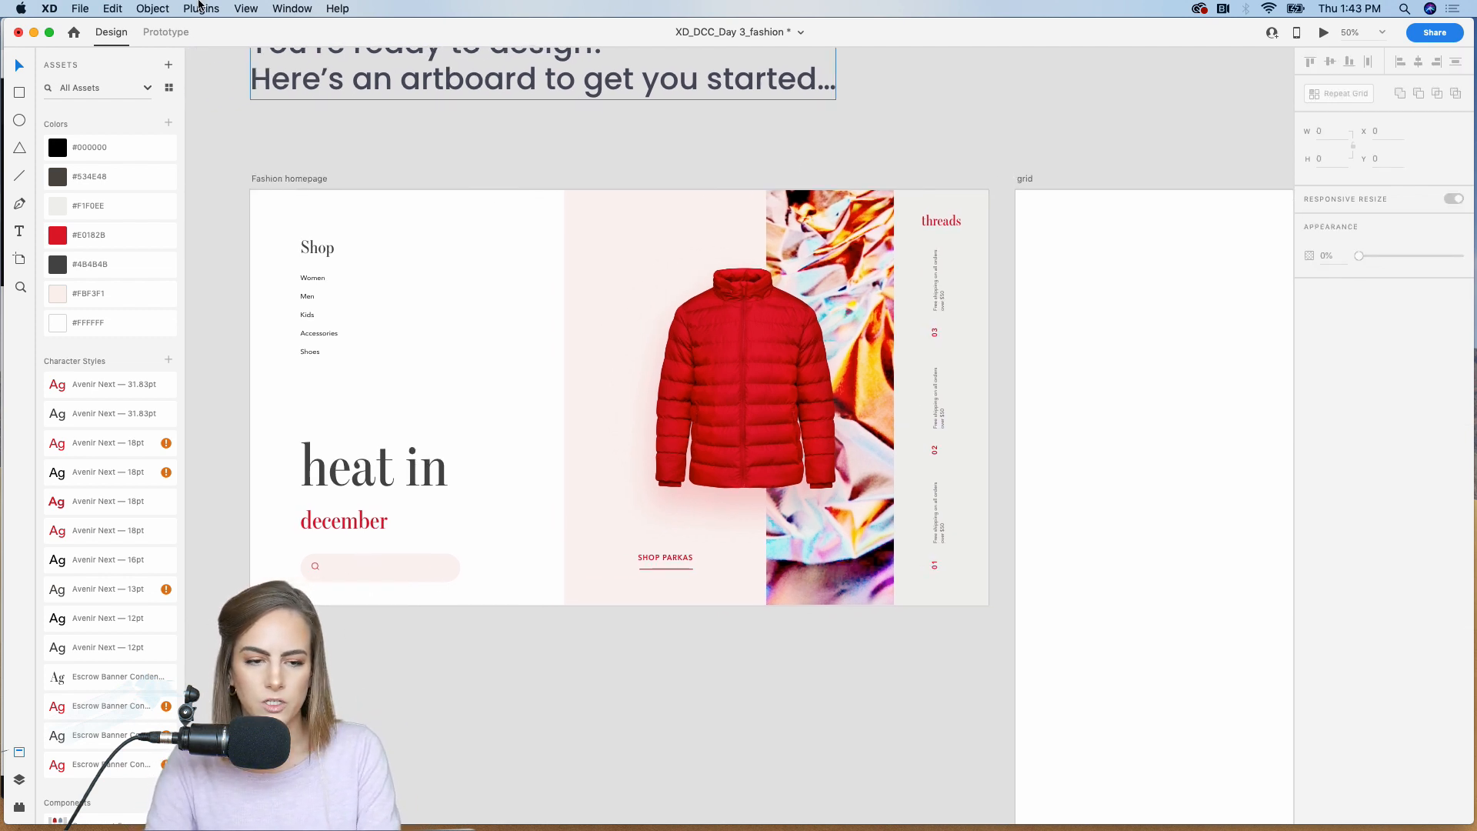
left_click(163, 33)
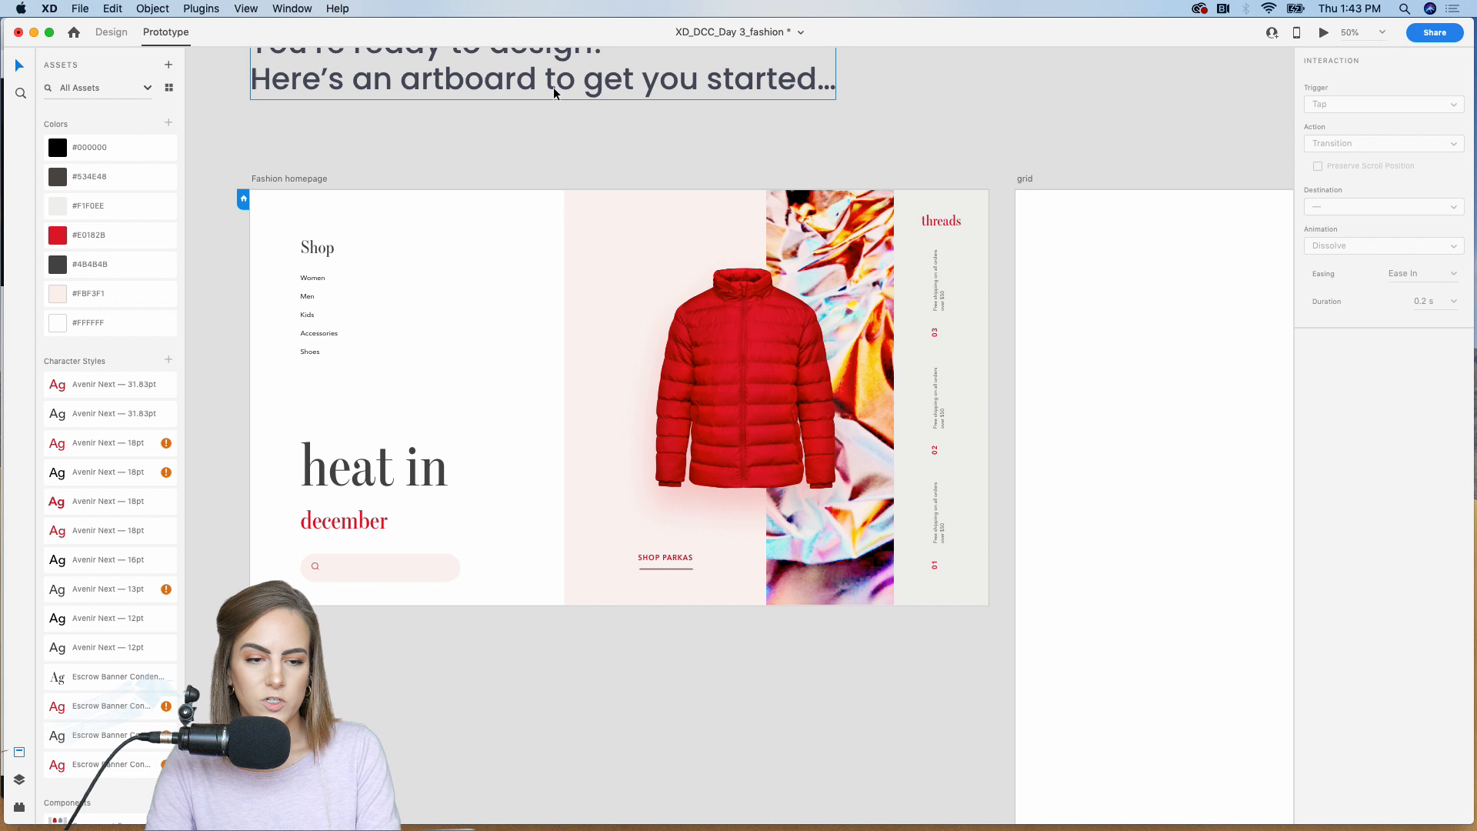
double_click(665, 560)
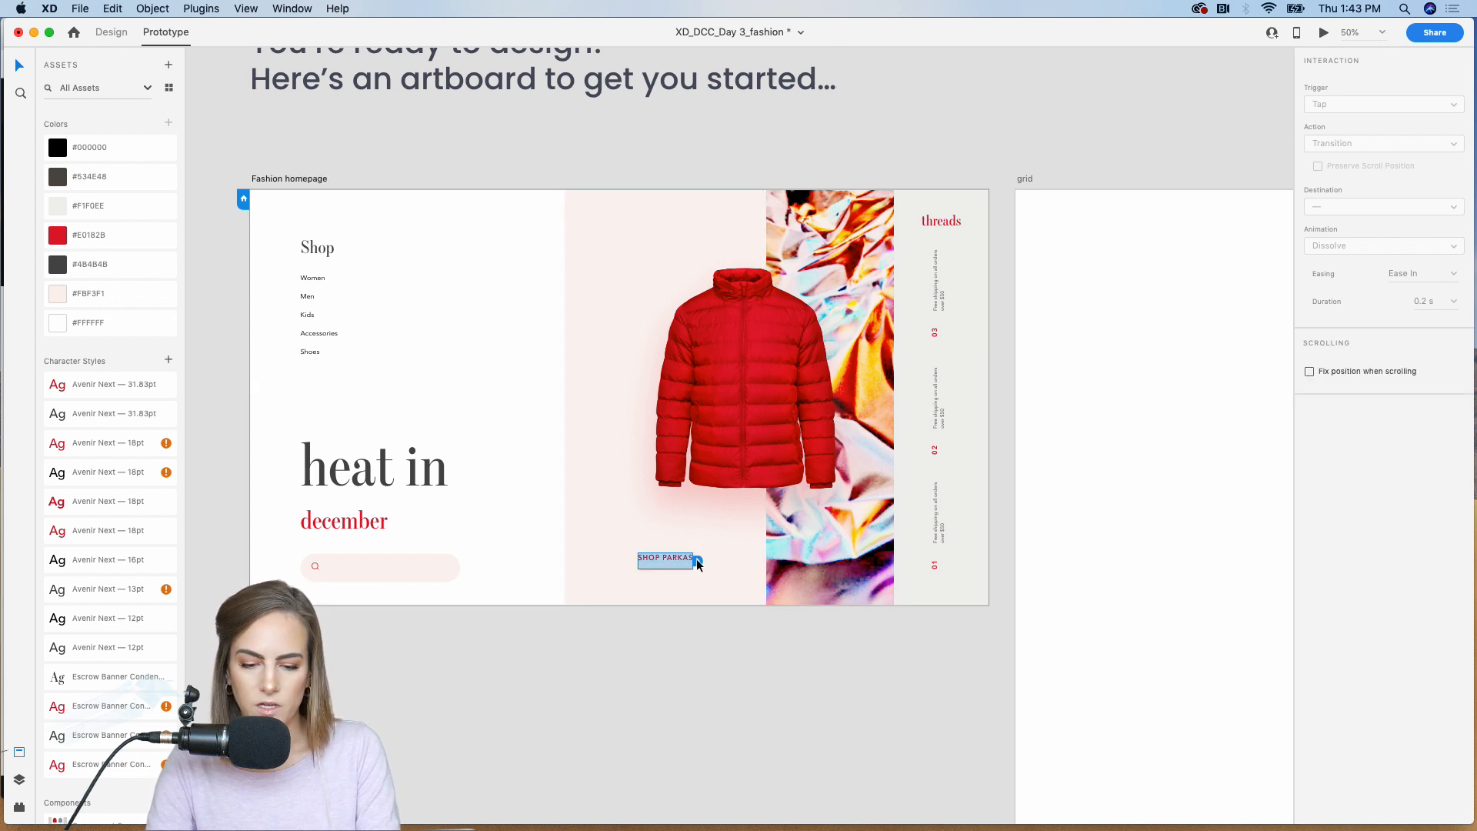
left_click_drag(697, 561, 1033, 437)
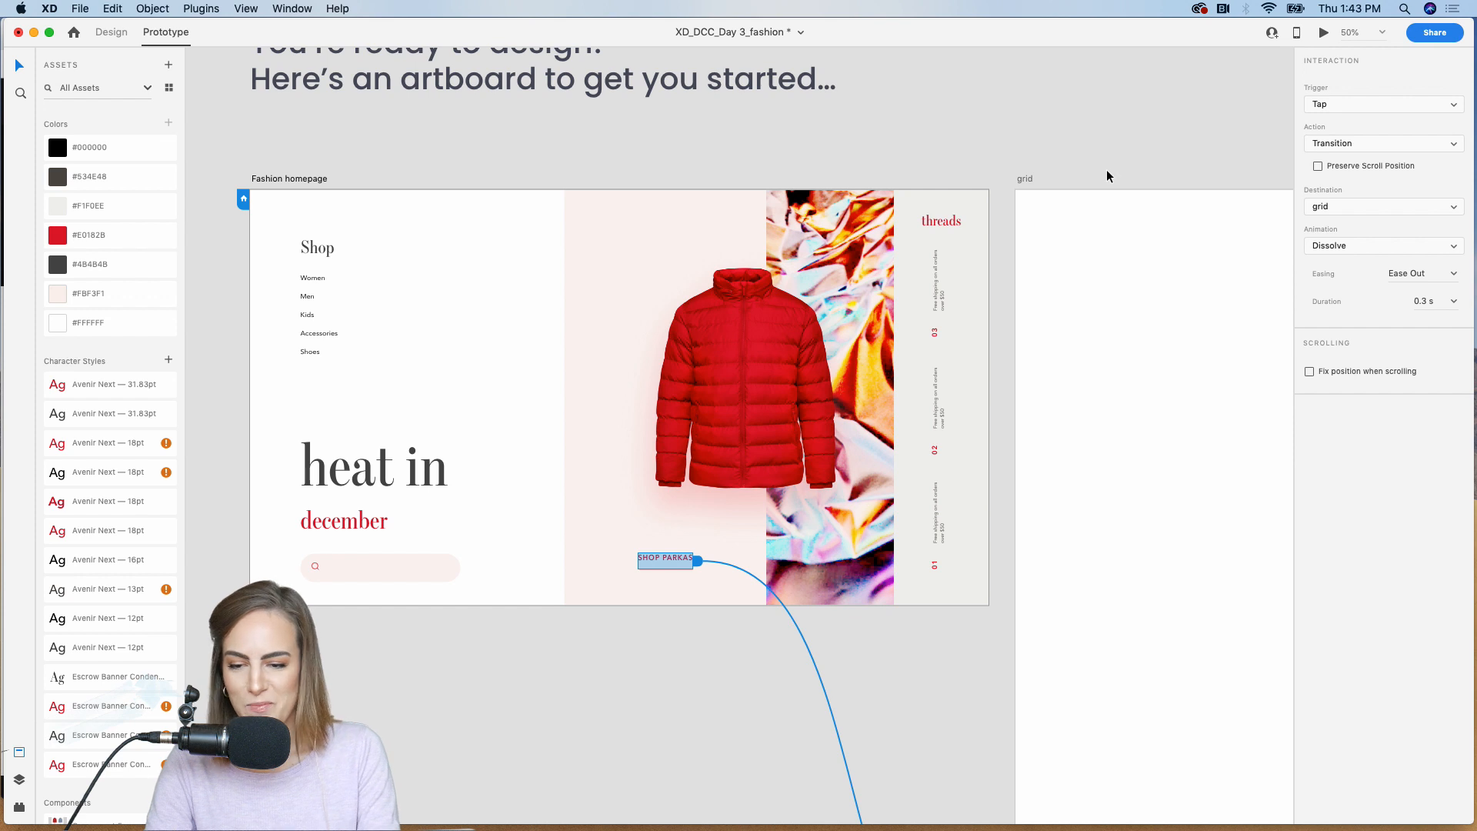
left_click(1316, 246)
left_click(1348, 235)
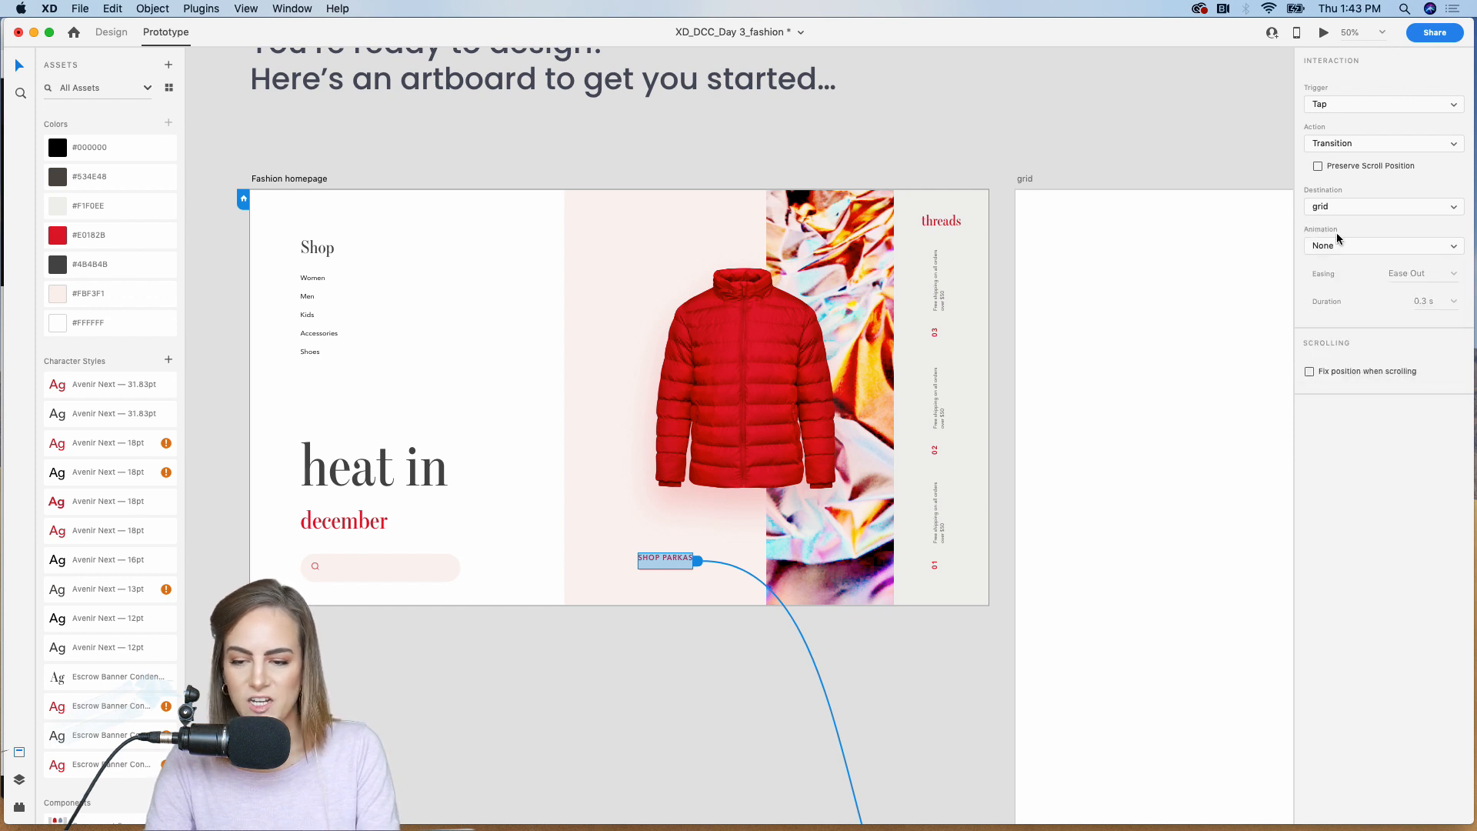
left_click(1074, 157)
Step: Copy the gray panel with its threads logo, shipping texts and numbers from the homepage to the grid artboard
scroll(1074, 157, "right", 5)
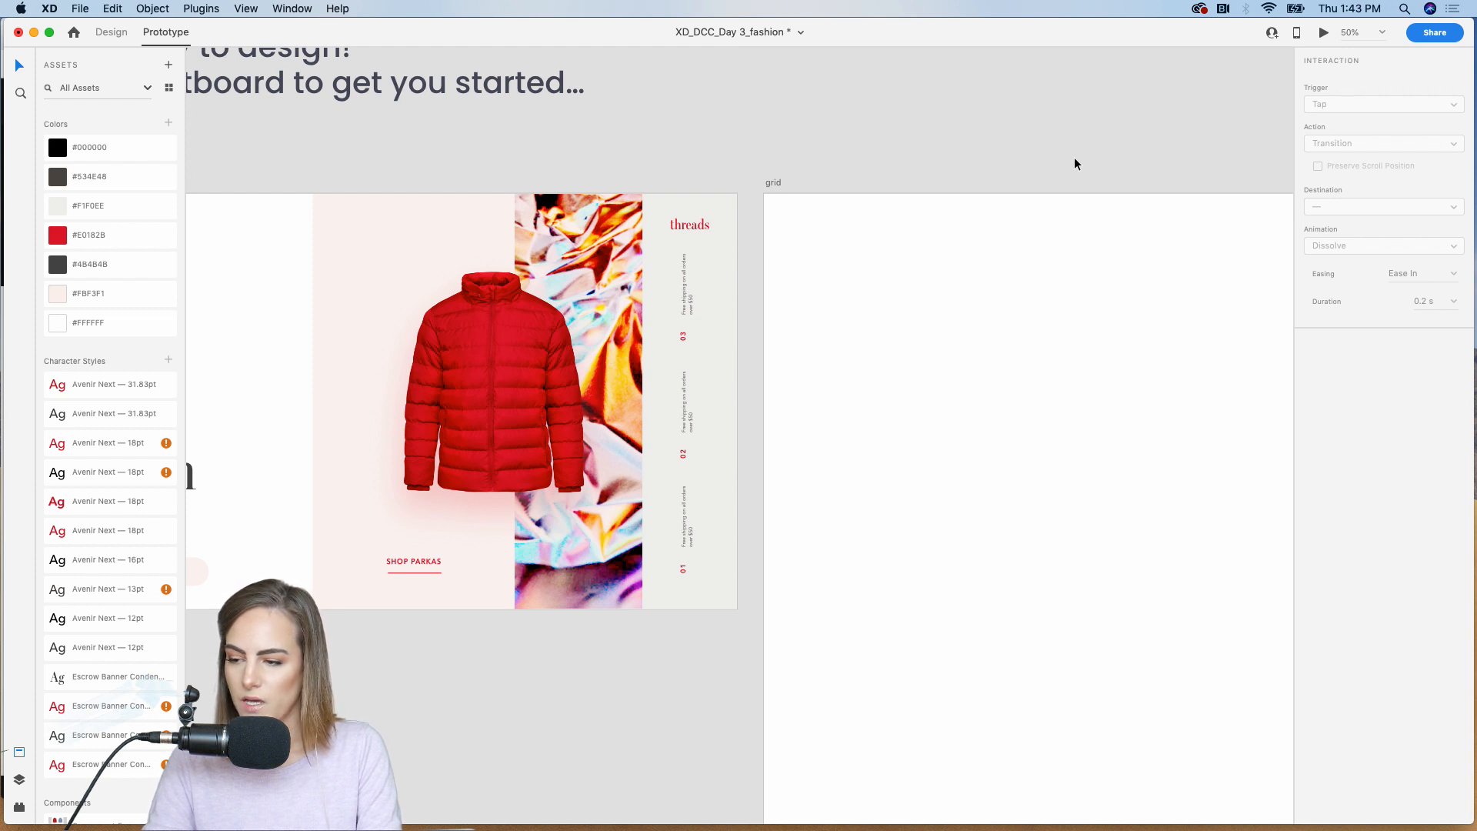
scroll(1074, 158, "right", 4)
scroll(801, 495, "left", 4)
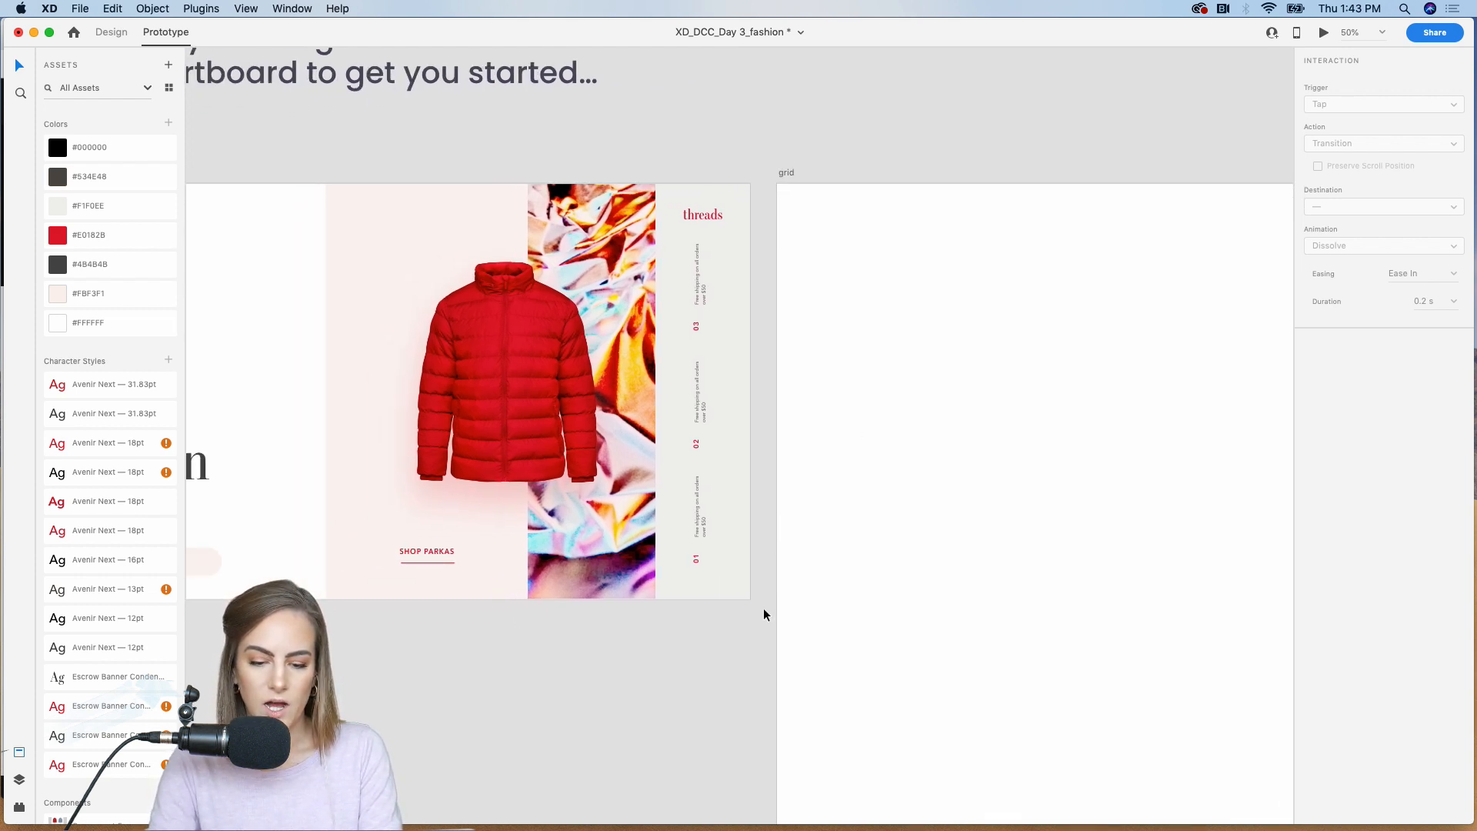
left_click(683, 192)
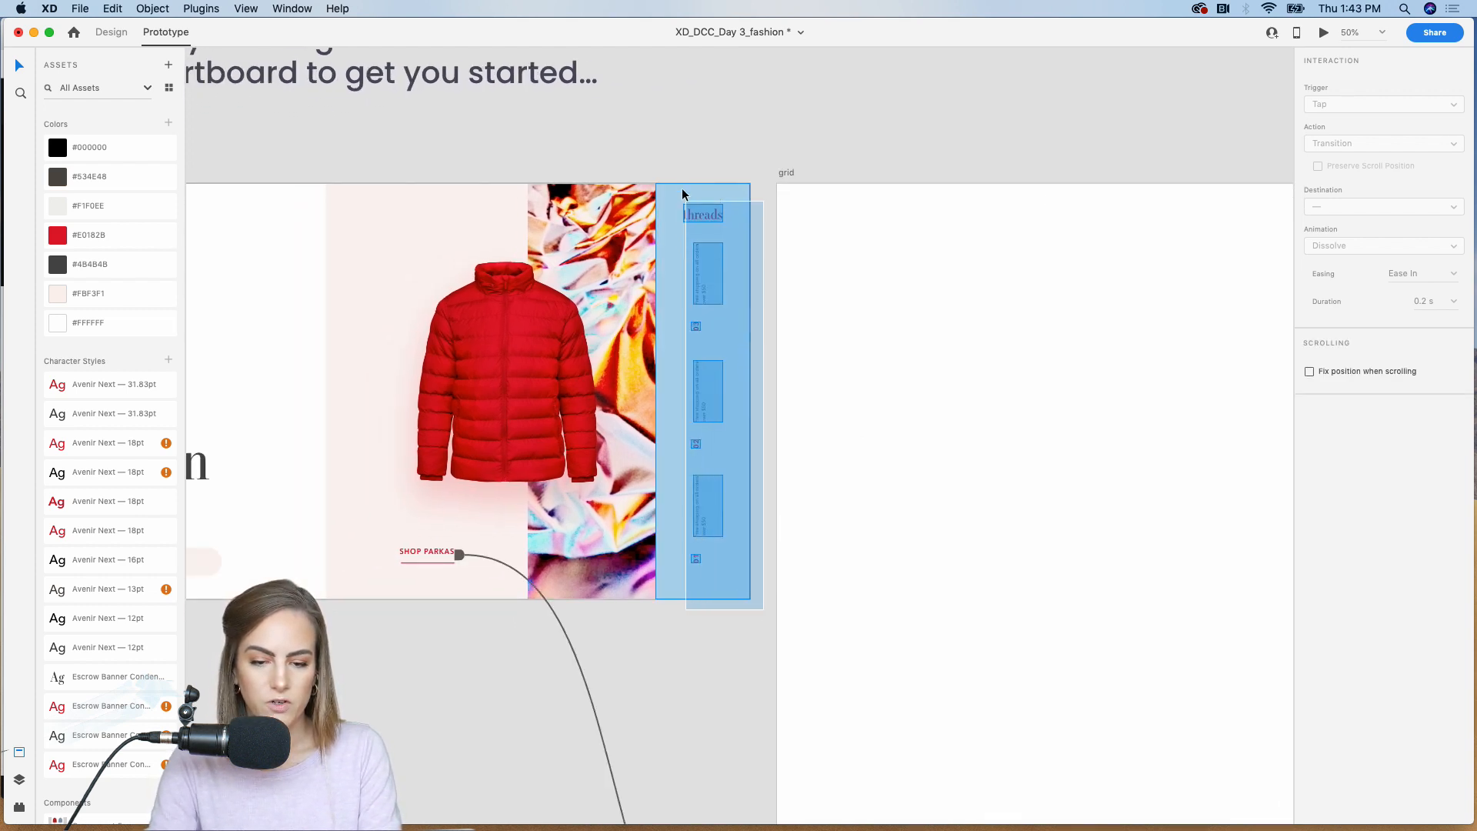
left_click(105, 30)
scroll(420, 100, "right", 10)
left_click(685, 362)
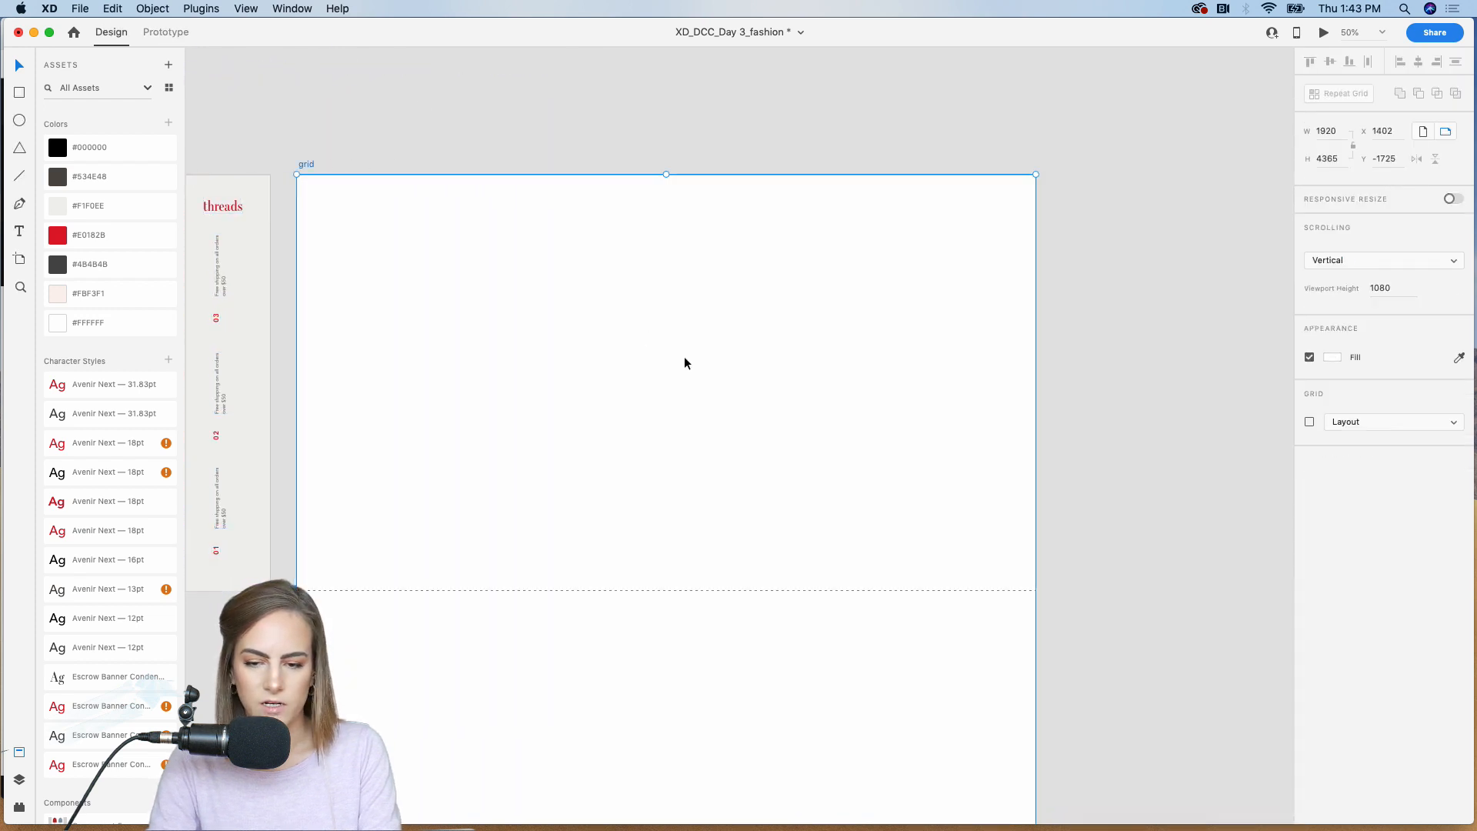
key("super+v")
left_click(1146, 258)
Step: Extend the copied gray panel down to the bottom edge of the grid artboard
scroll(1147, 258, "down", 5)
key("super+minus")
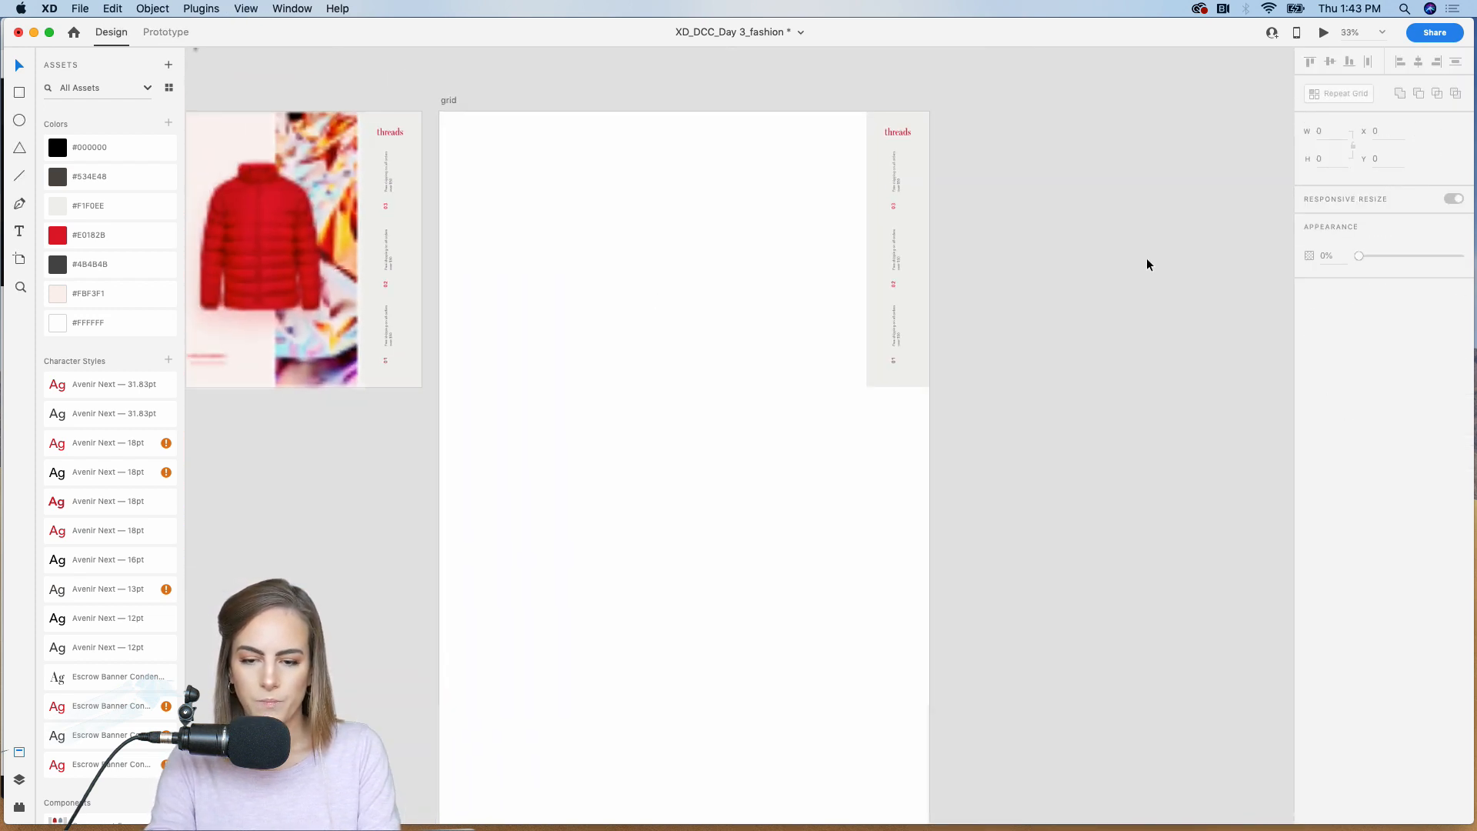
left_click(911, 364)
scroll(908, 336, "down", 5)
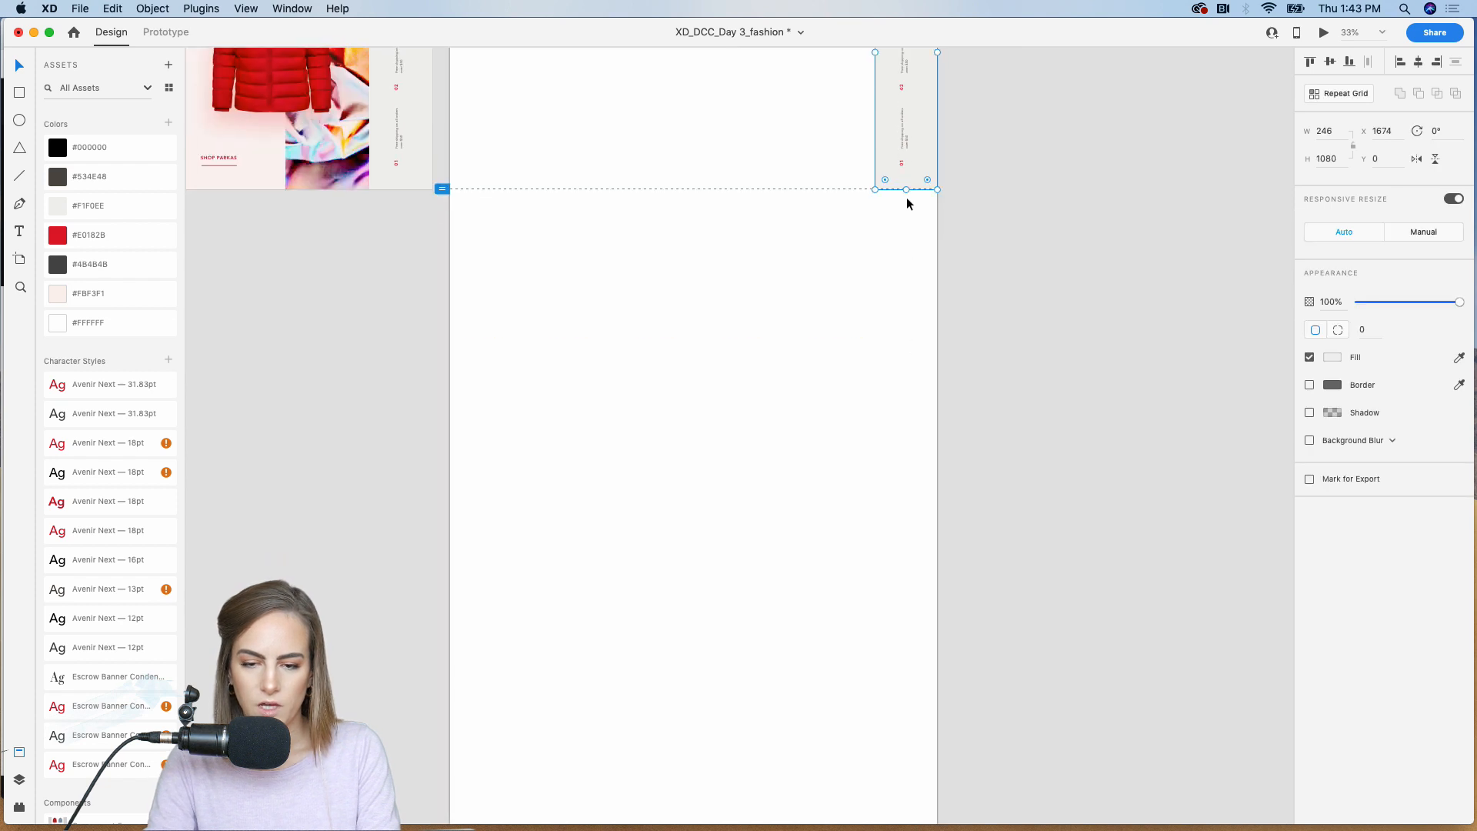
left_click_drag(906, 193, 897, 679)
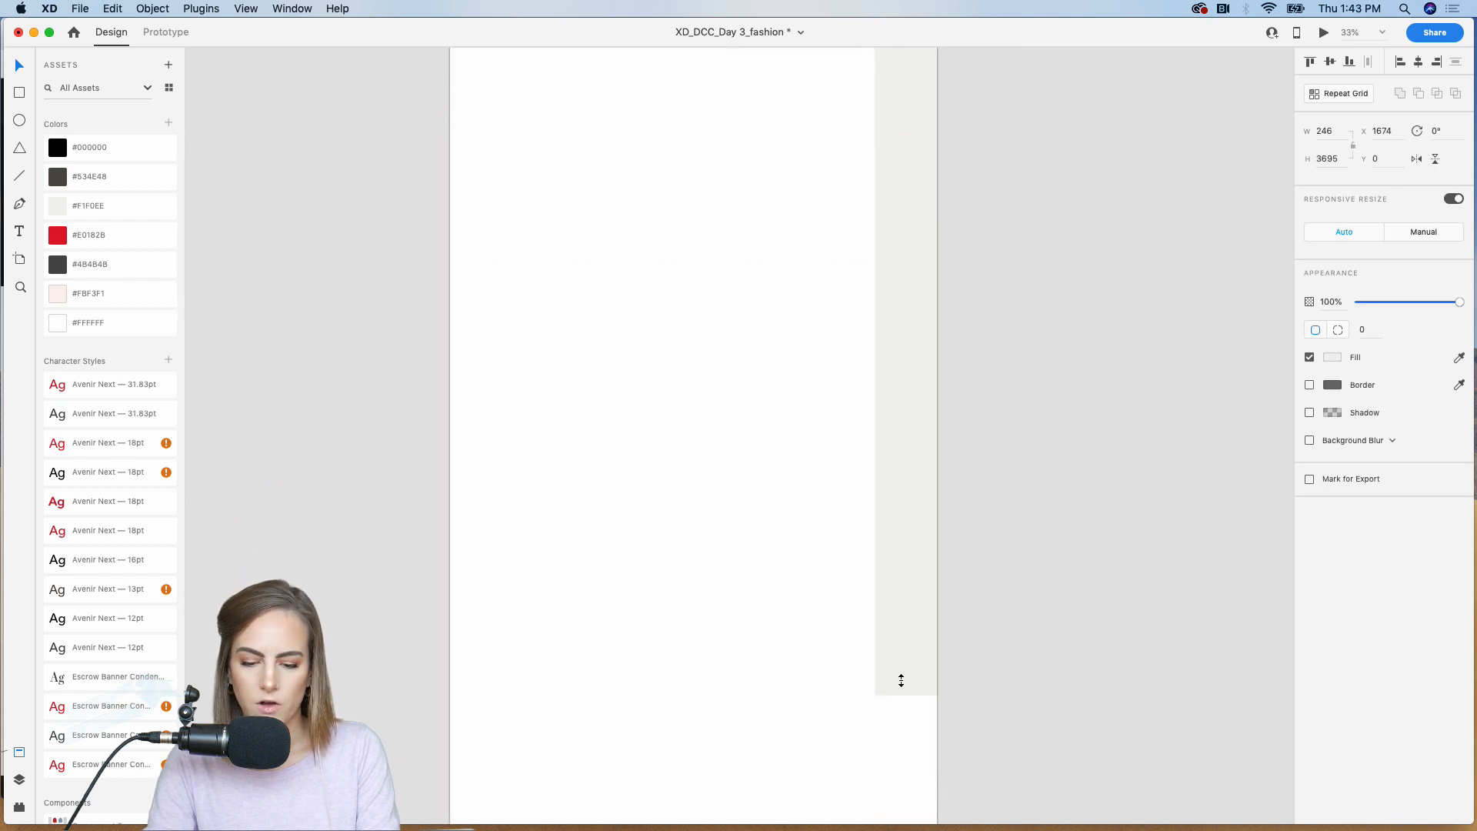
scroll(897, 677, "down", 5)
left_click_drag(902, 398, 901, 591)
left_click(1045, 501)
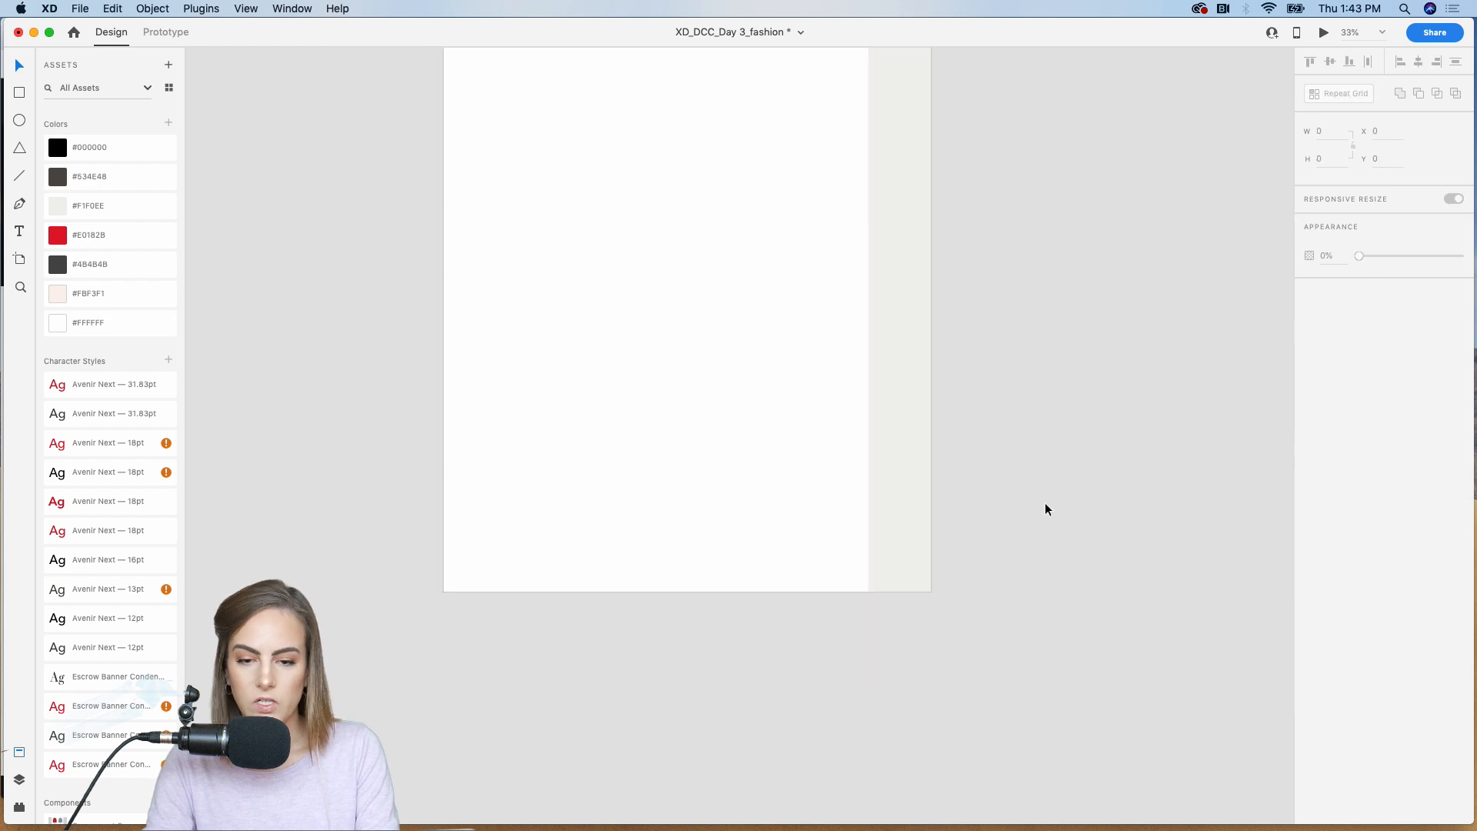
Step: Copy the Shop heading, its menu list and the search icon from the homepage to the grid artboard
scroll(1045, 501, "up", 5)
scroll(1045, 502, "left", 2)
scroll(1044, 502, "up", 5)
scroll(1045, 501, "left", 2)
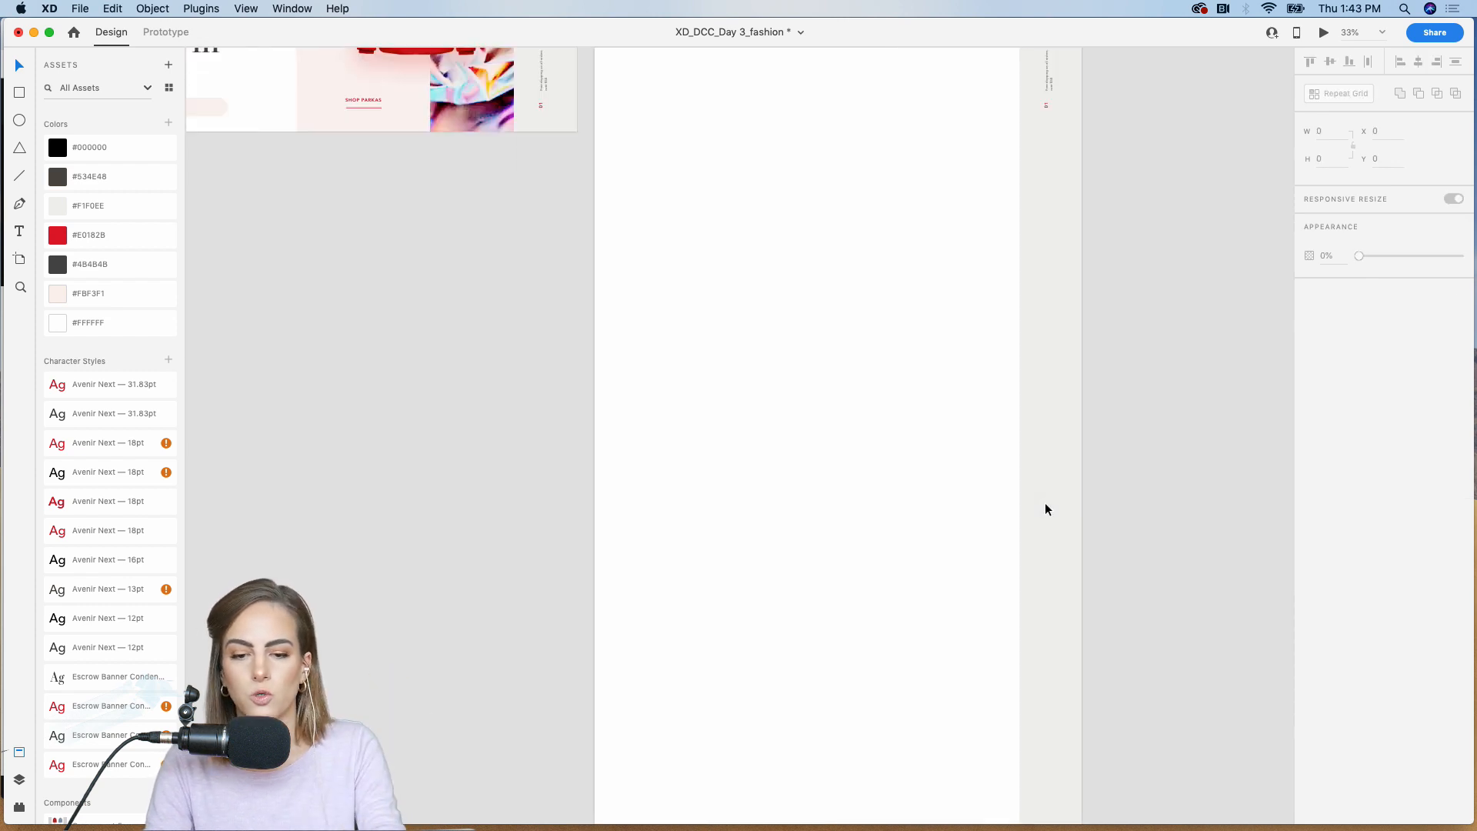
scroll(1045, 508, "left", 5)
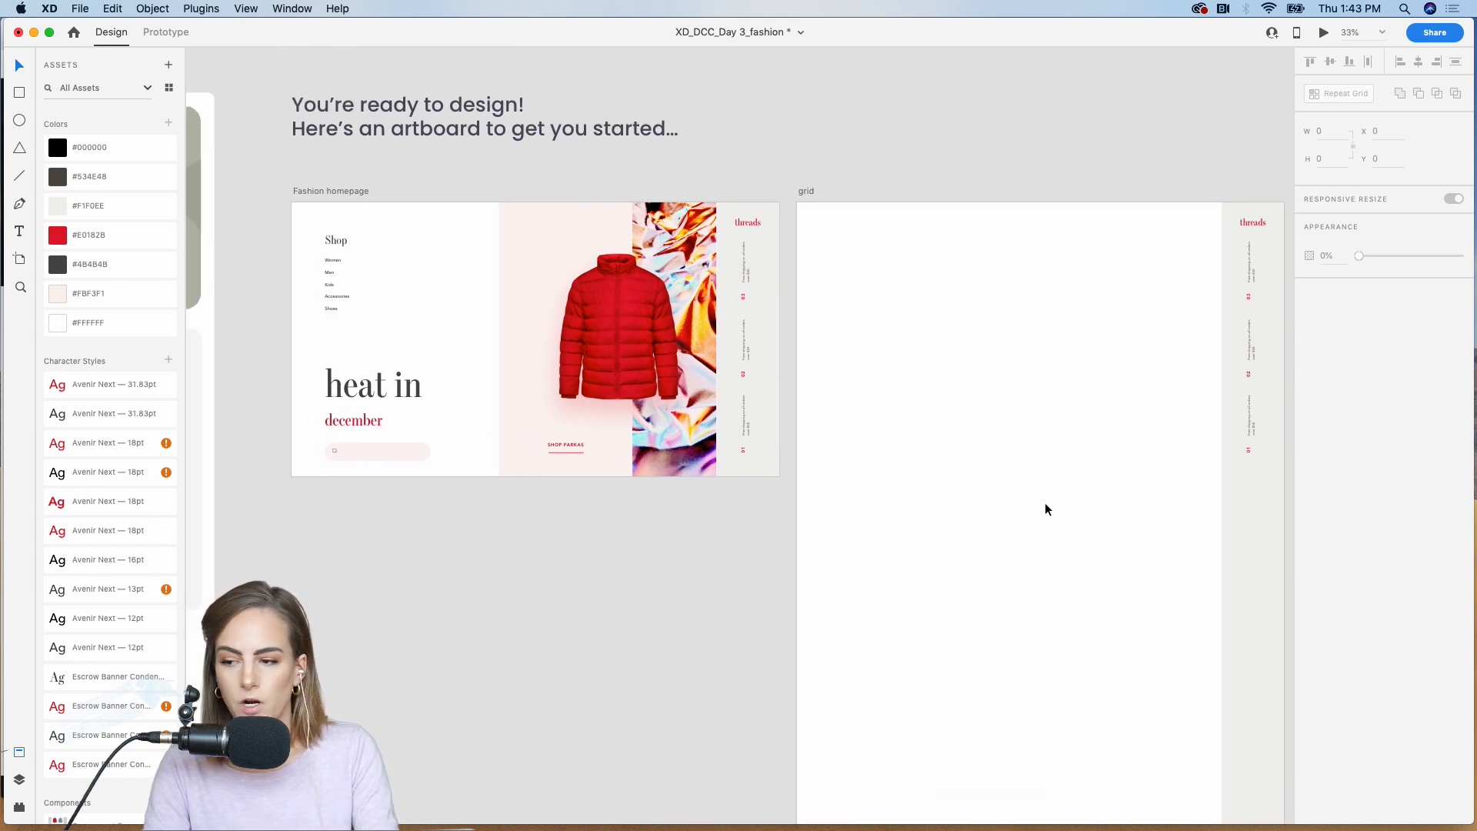
left_click_drag(423, 238, 503, 335)
left_click(478, 465, "shift")
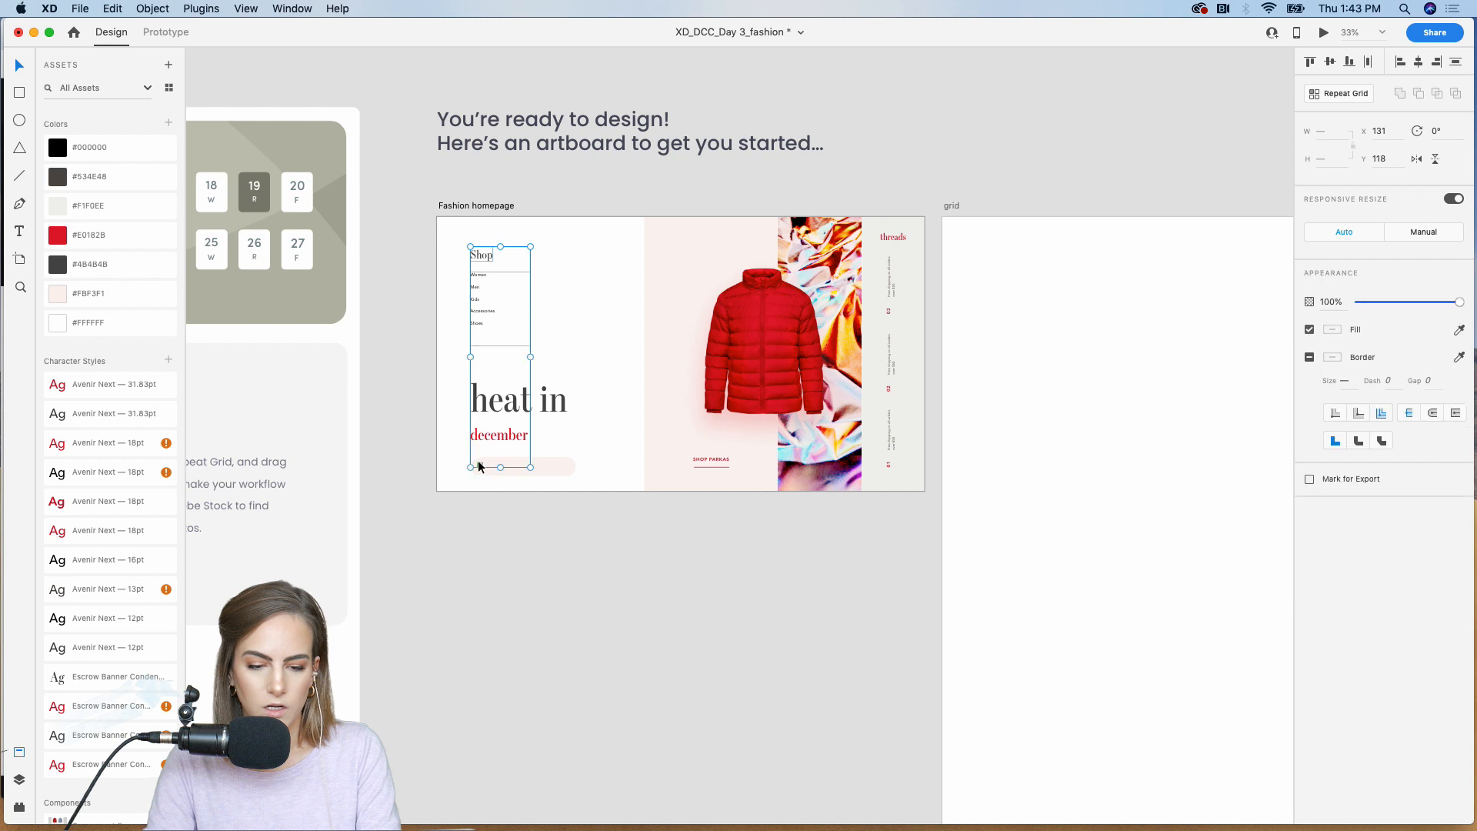
scroll(477, 464, "right", 5)
scroll(478, 462, "right", 1)
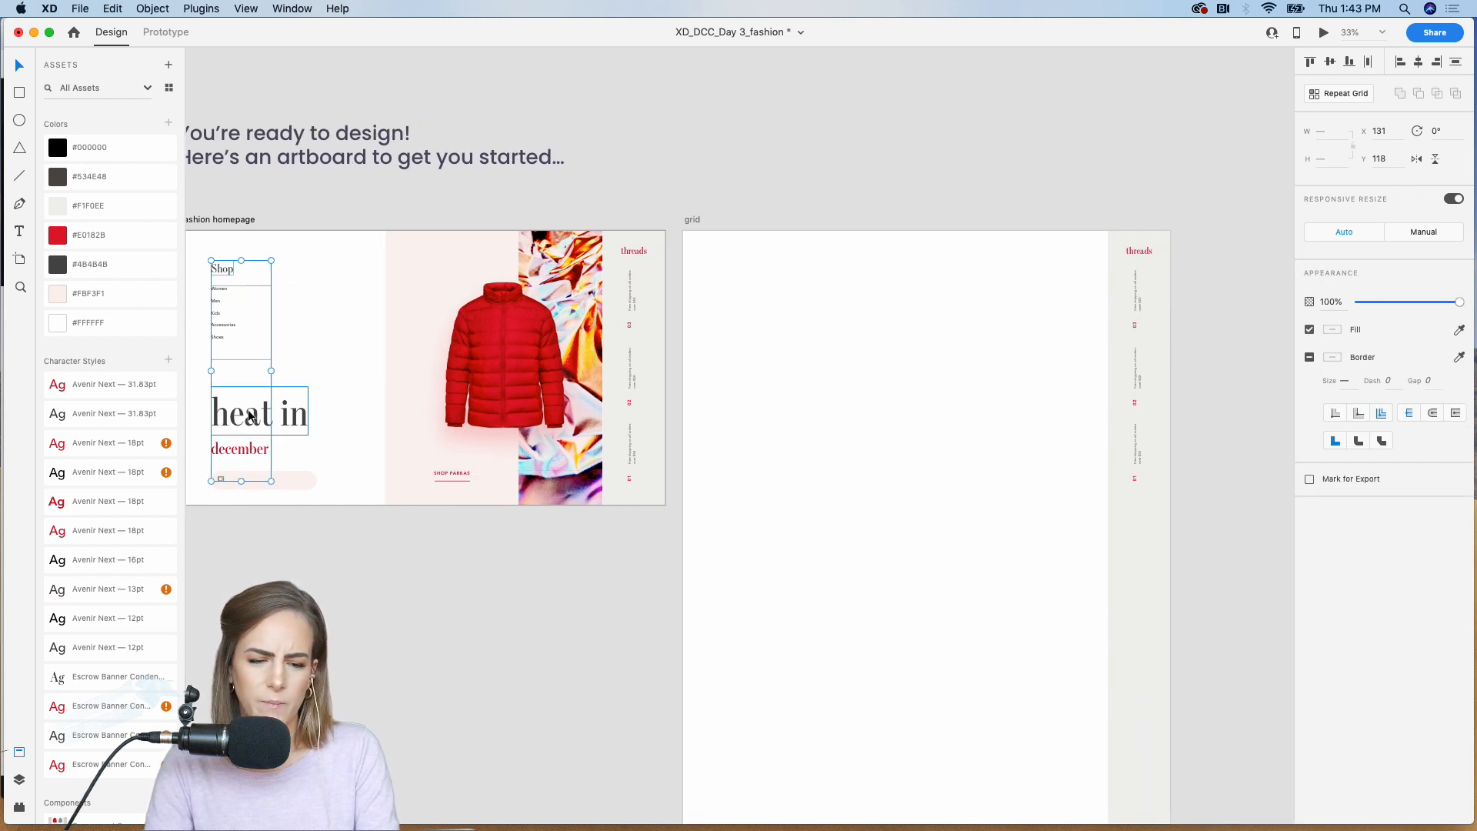
key("super+c")
left_click(837, 329)
key("super+v")
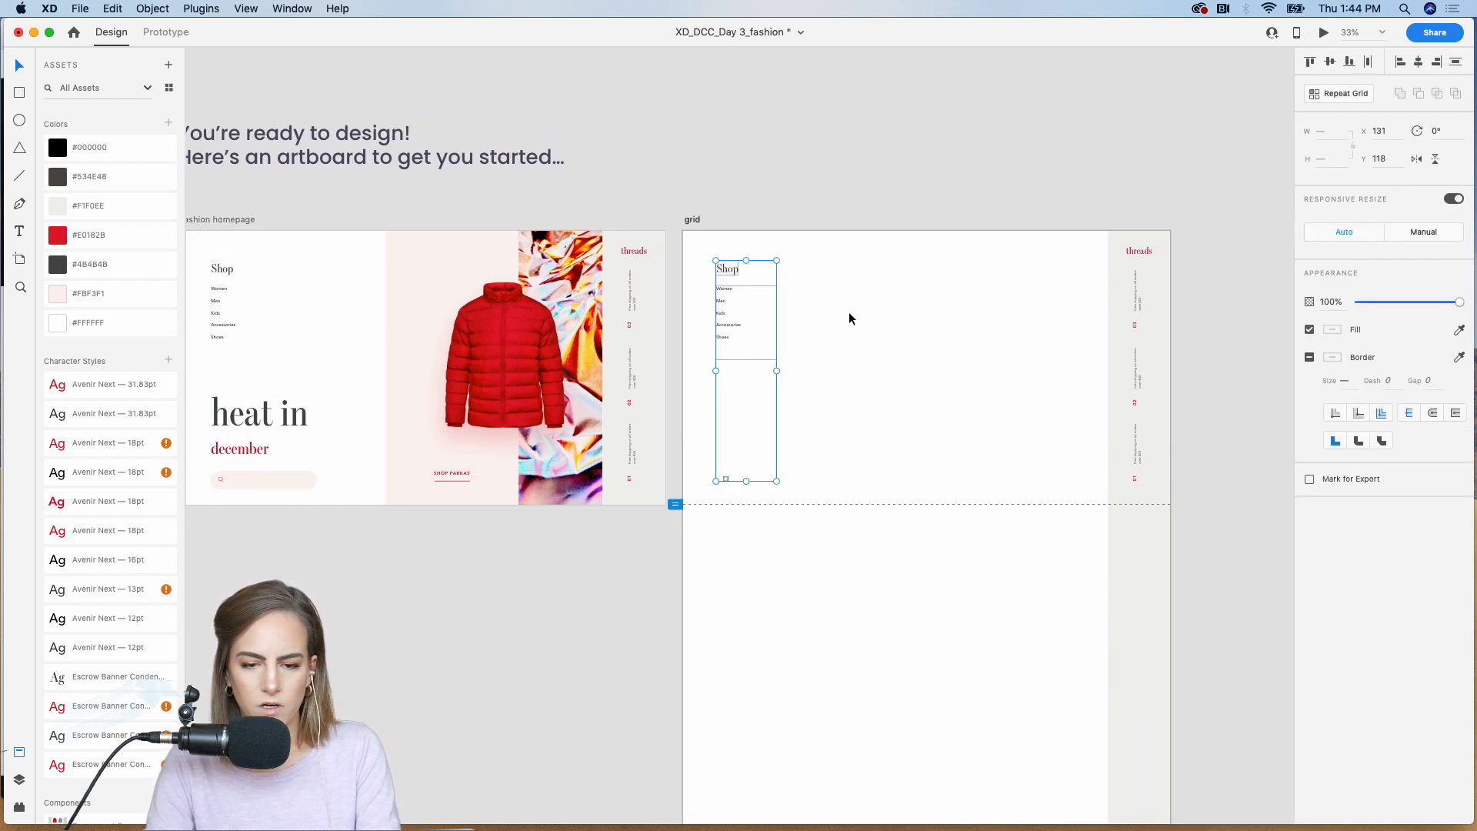
left_click(919, 201)
Step: Place the yellow jacket, Component 3, on the grid artboard beside the Shop menu
key("super+plus")
scroll(917, 196, "right", 3)
scroll(917, 196, "up", 1)
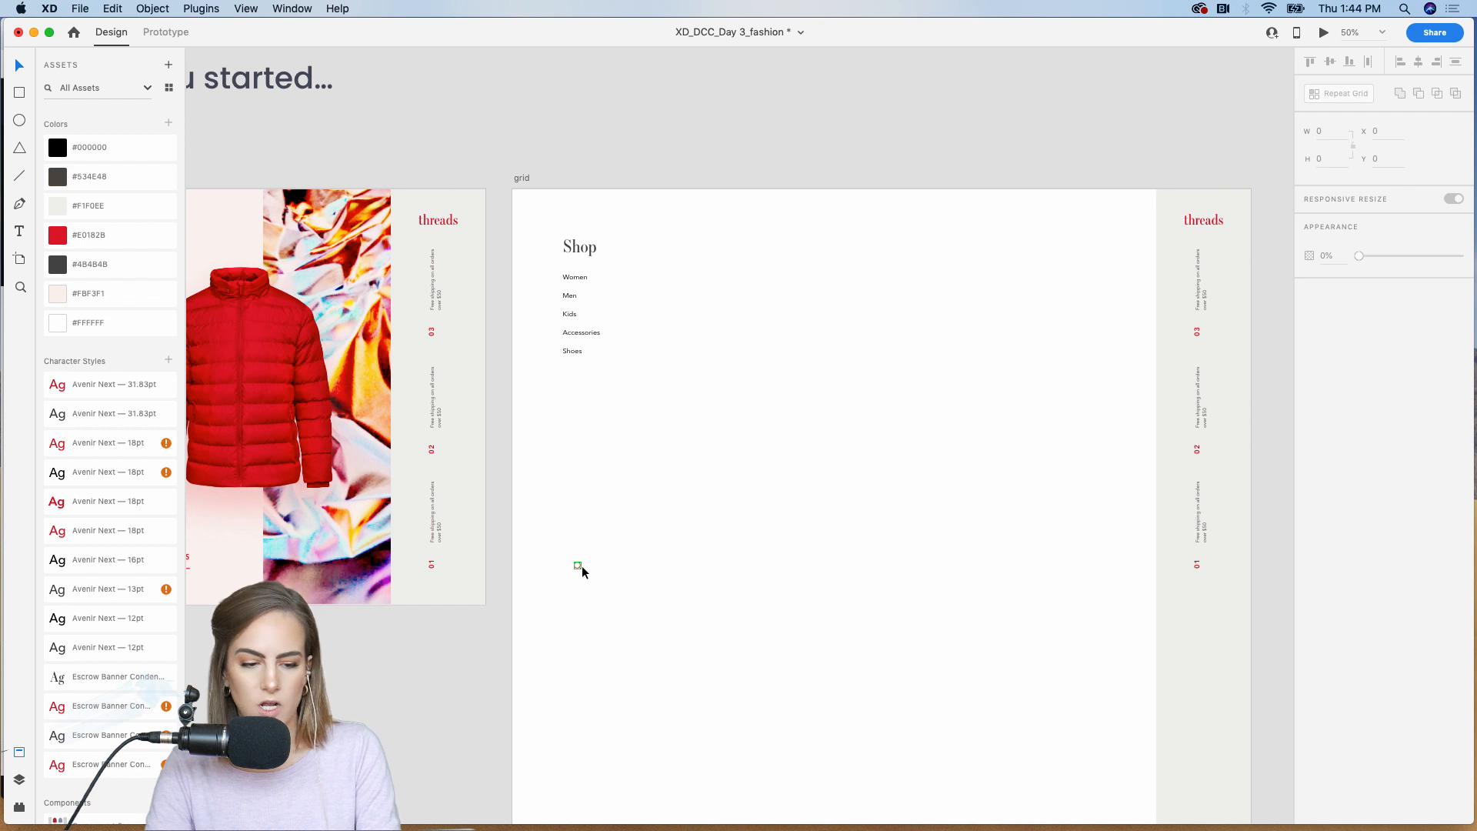
scroll(115, 692, "down", 5)
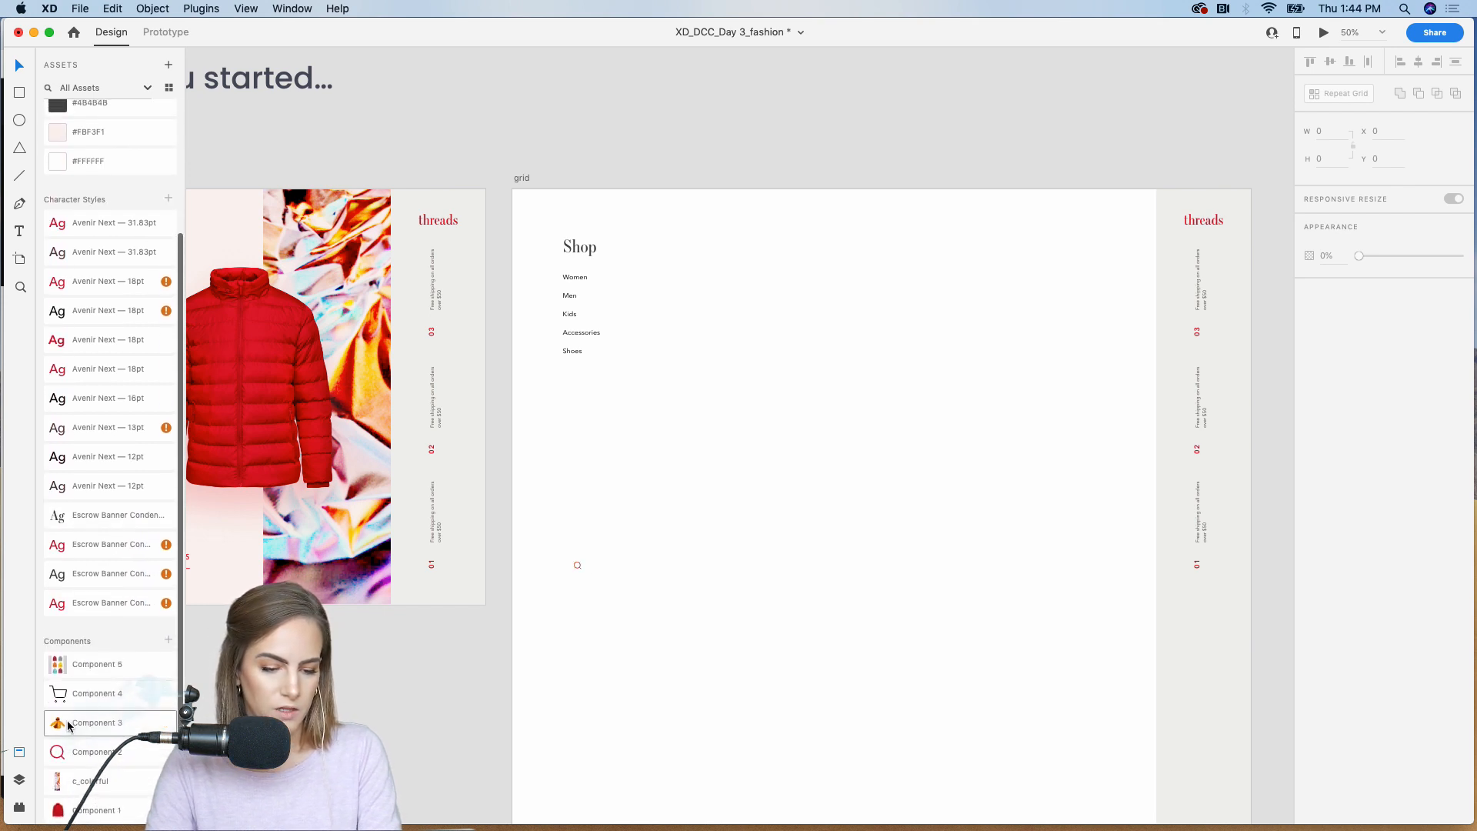
left_click_drag(107, 723, 797, 343)
left_click_drag(910, 345, 783, 327)
left_click(916, 85)
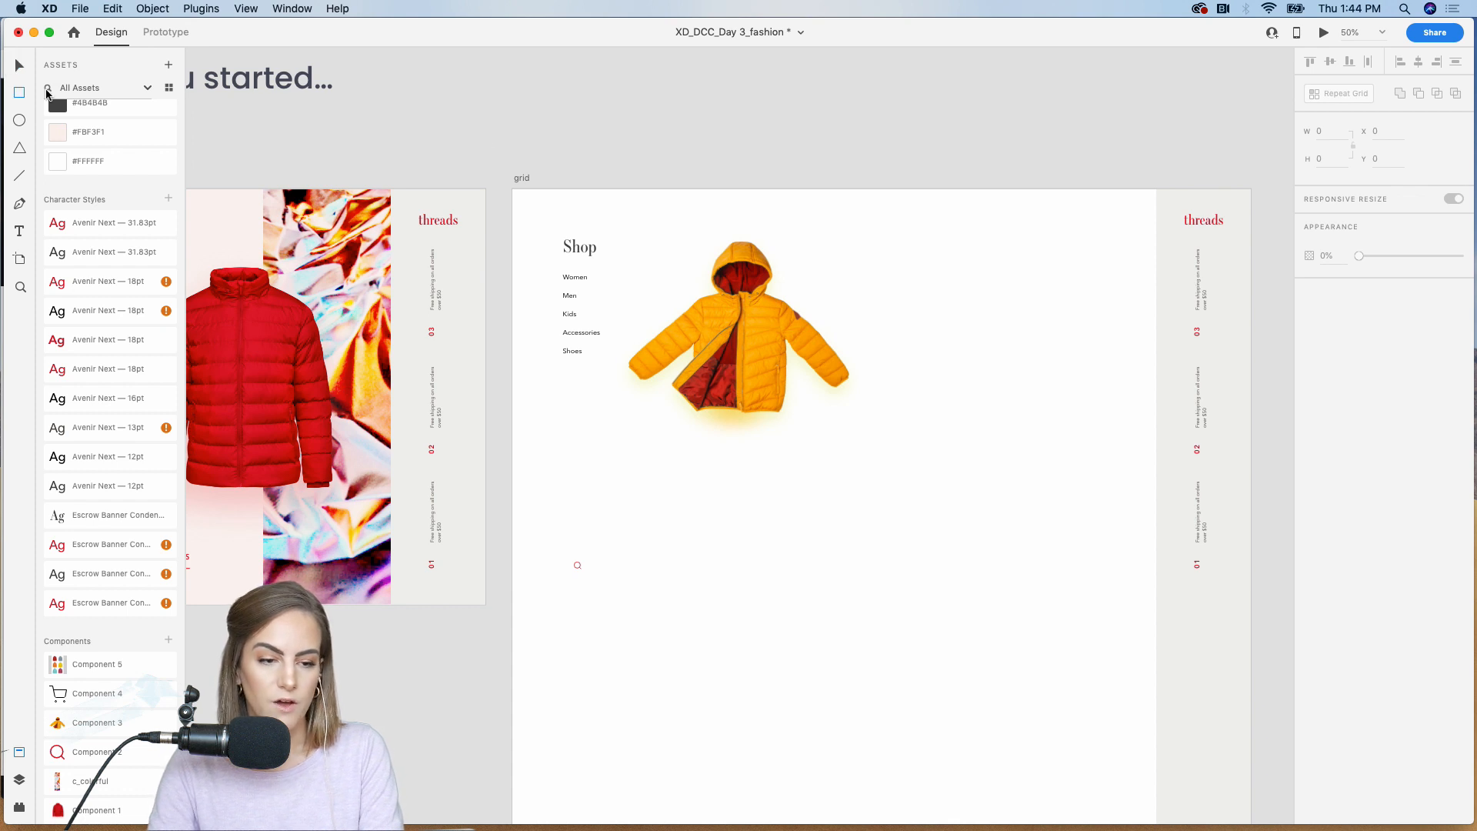
Step: Draw a square about 274 by 274 to the right of the yellow jacket, aligned with the top of the Shop heading
key("r")
scroll(485, 144, "right", 3)
scroll(485, 144, "right", 2)
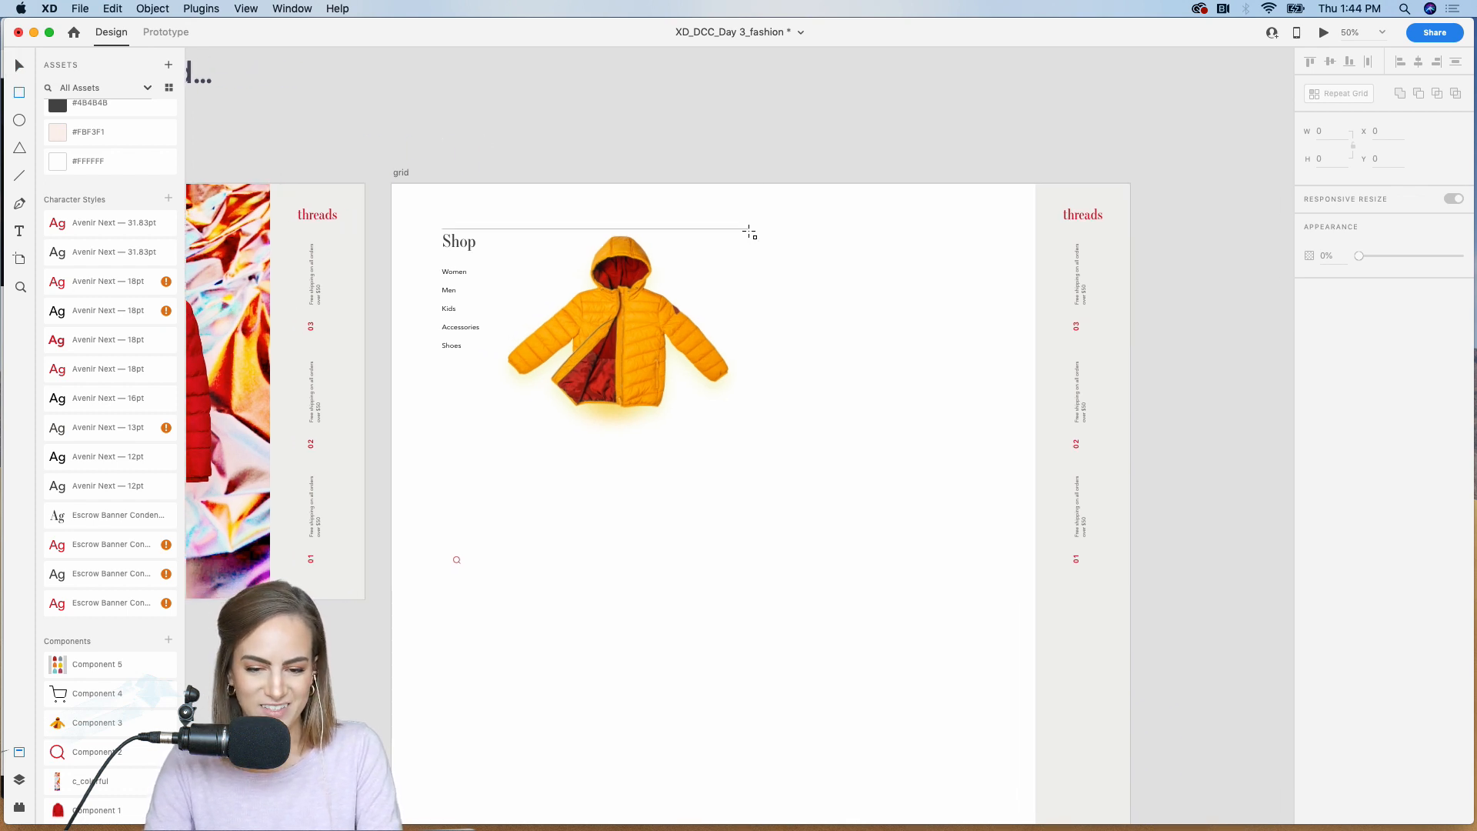
mouse_move(749, 229)
left_mouse_down()
mouse_move(885, 327)
mouse_move(855, 334)
left_mouse_up()
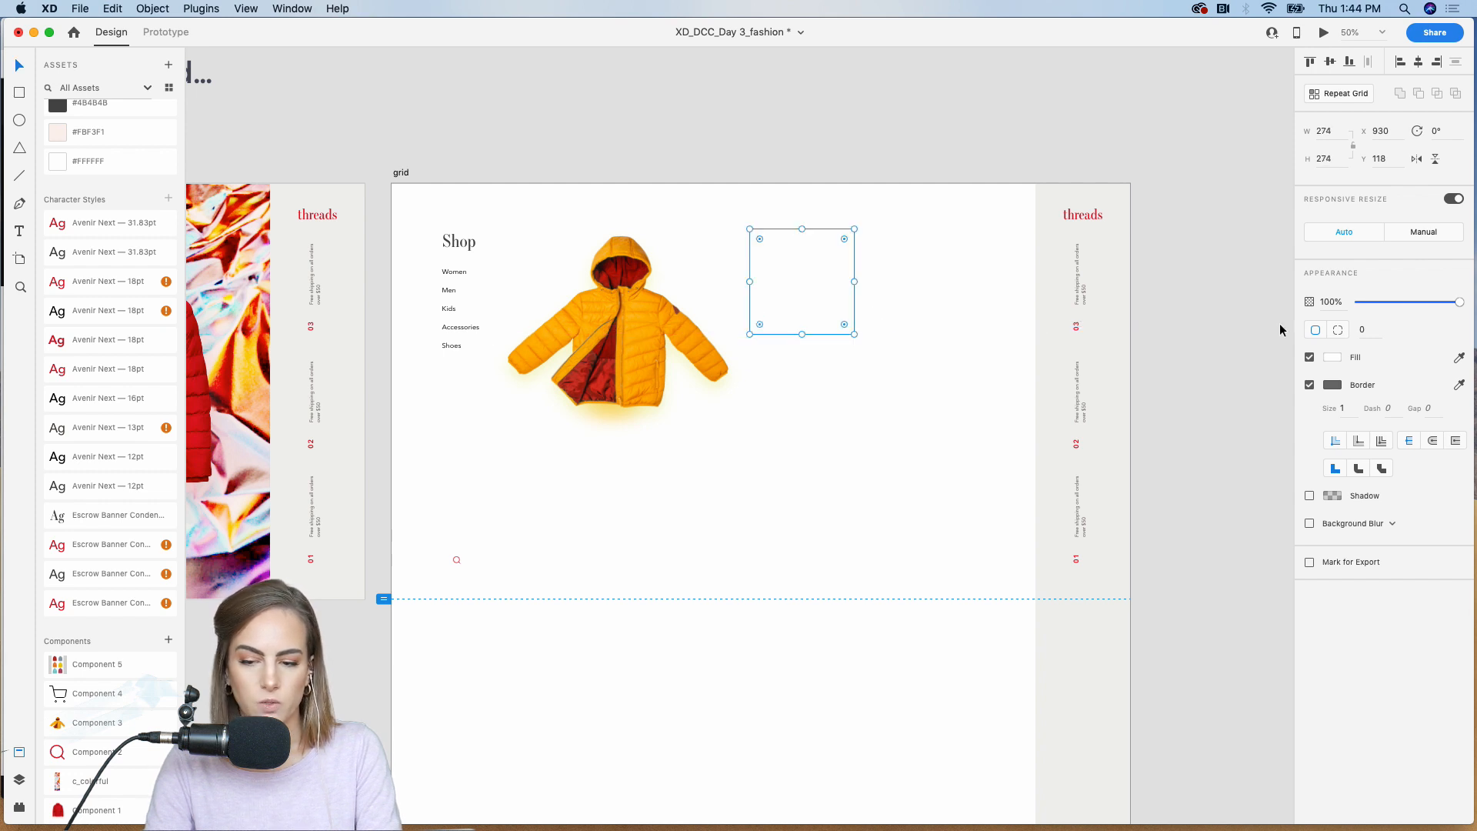
Step: Remove the border from the square beside the yellow jacket and fill it with dark maroon
left_click(1310, 384)
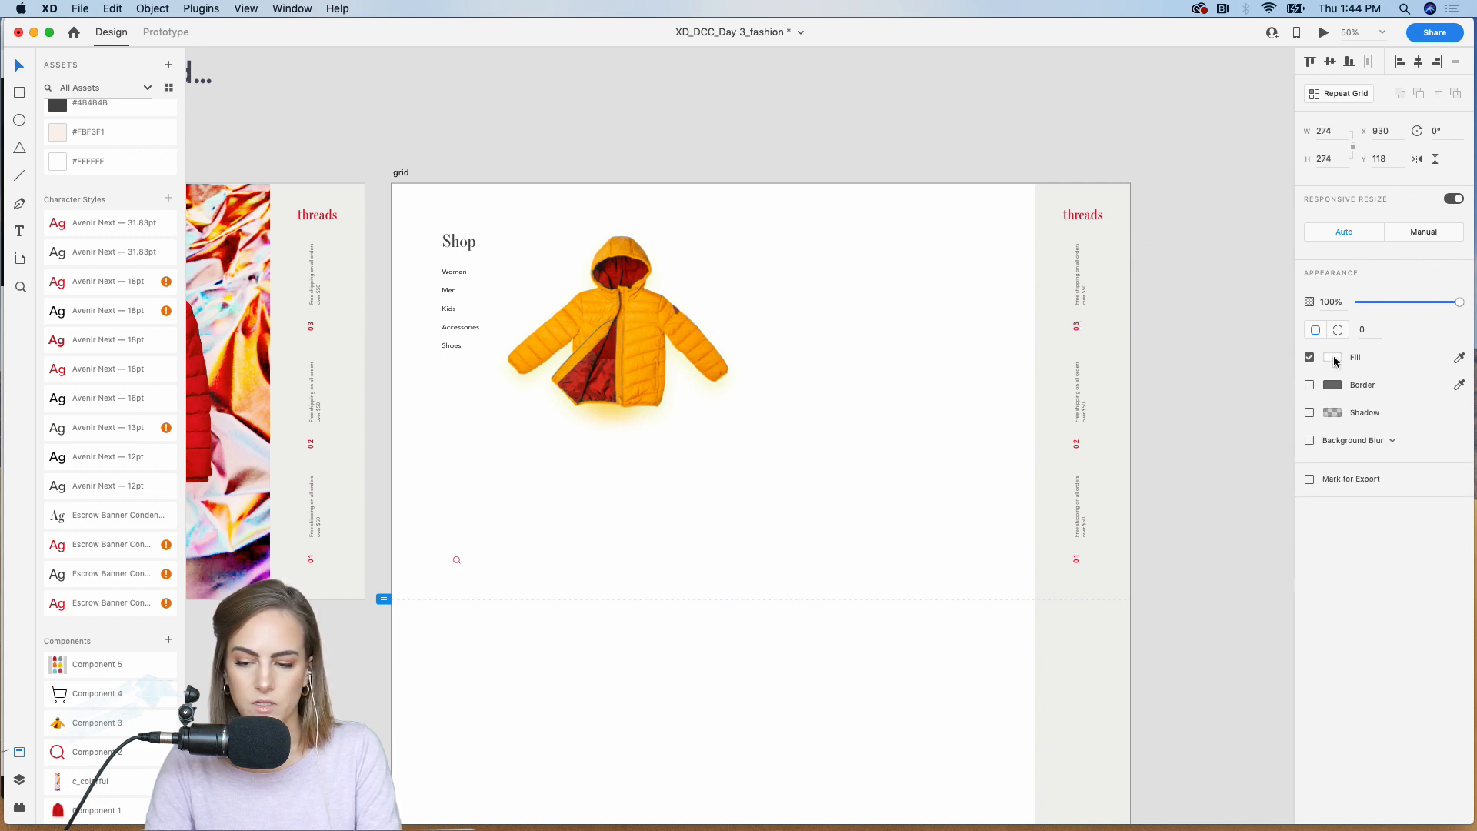
left_click(1333, 358)
left_click(1222, 357)
left_click(810, 293)
Step: Enlarge the maroon square to about 306 by 306 and turn it into a two-column Repeat Grid
scroll(813, 290, "right", 3)
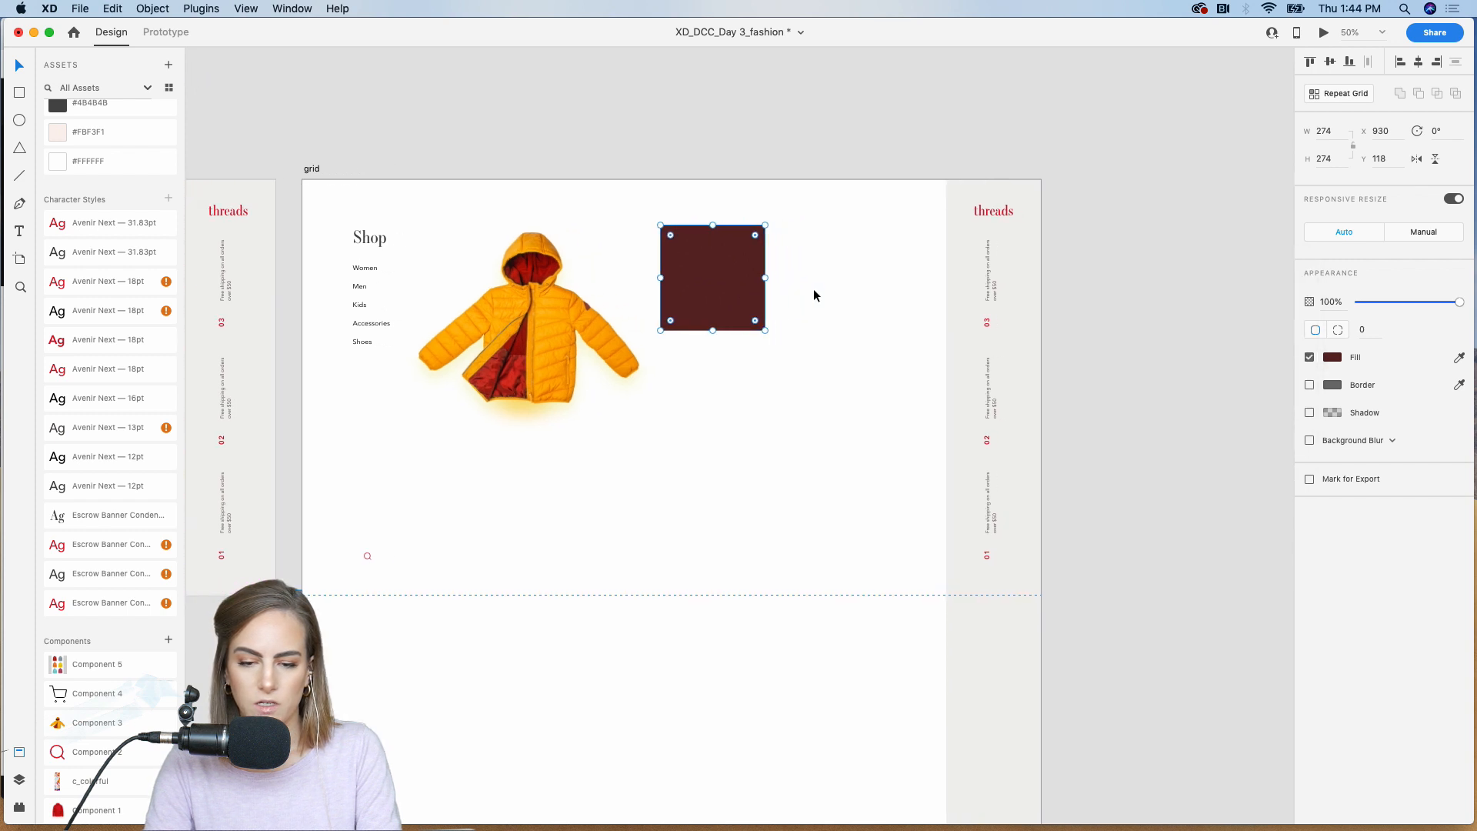
left_click_drag(767, 335, 778, 343)
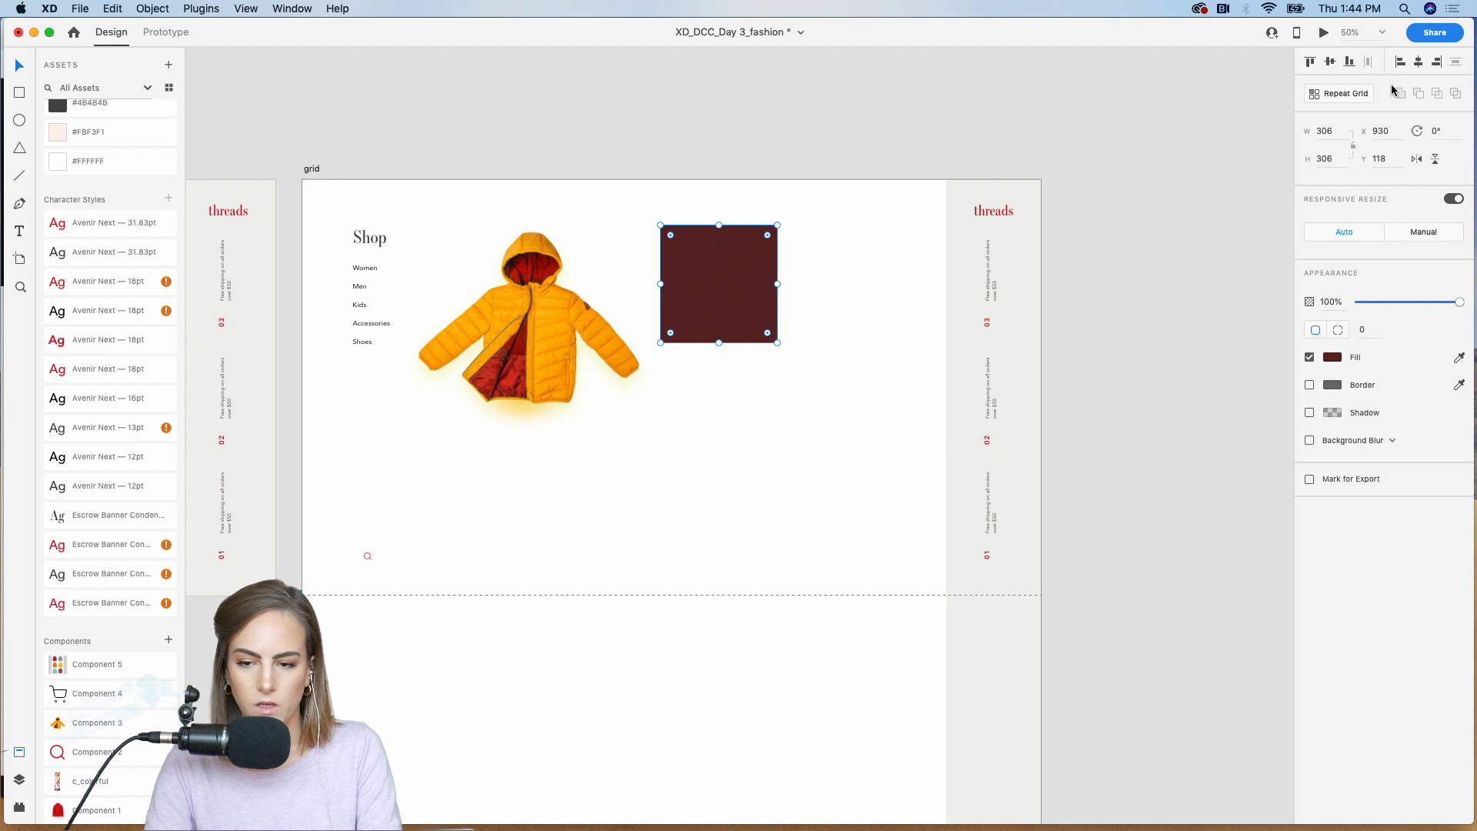
left_click(1347, 99)
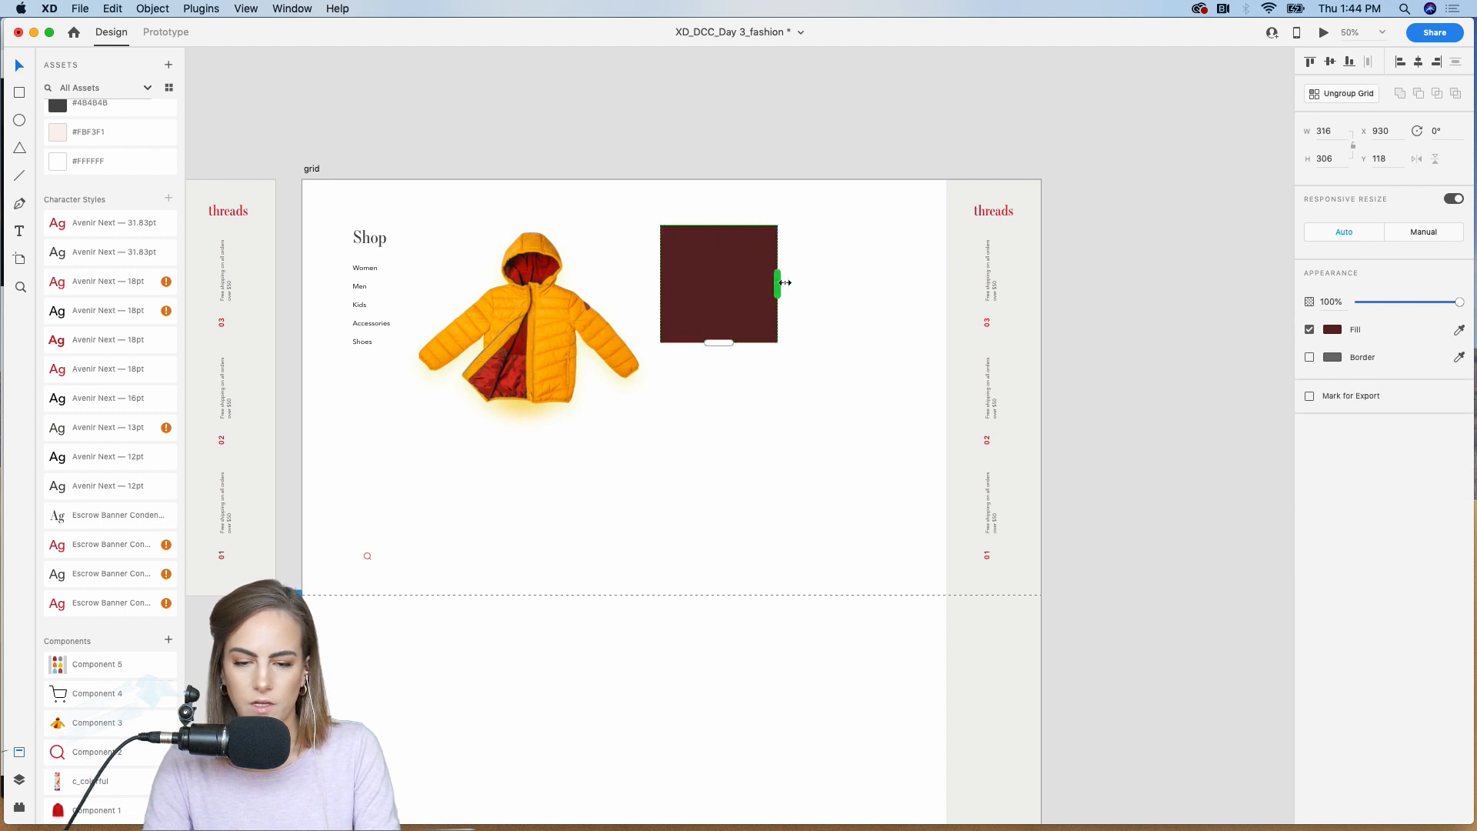
left_click_drag(785, 282, 908, 292)
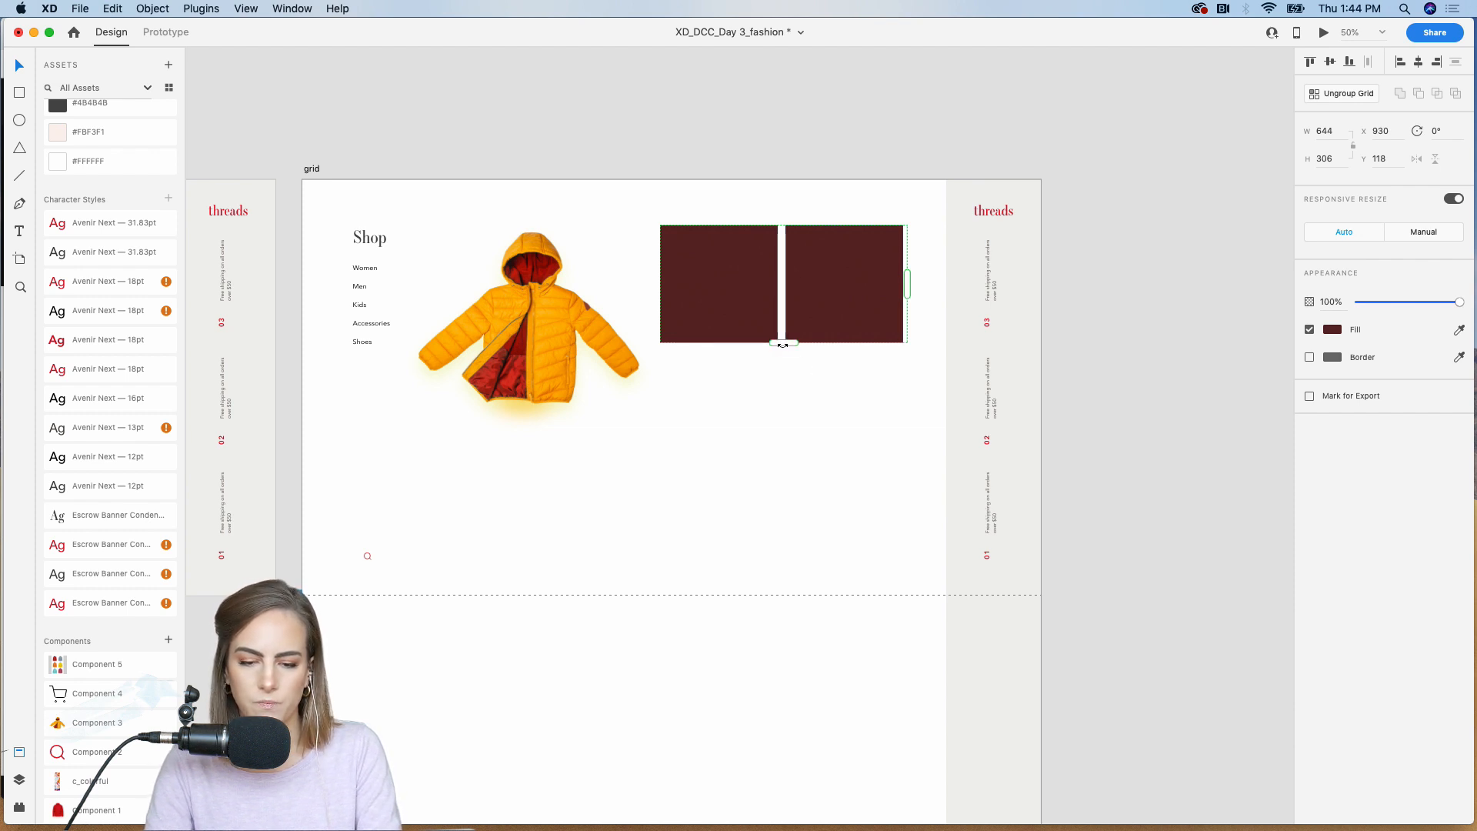
Step: Extend the Repeat Grid of maroon squares down the grid artboard to a height of about 4069
left_click_drag(782, 344, 772, 549)
key("super+minus")
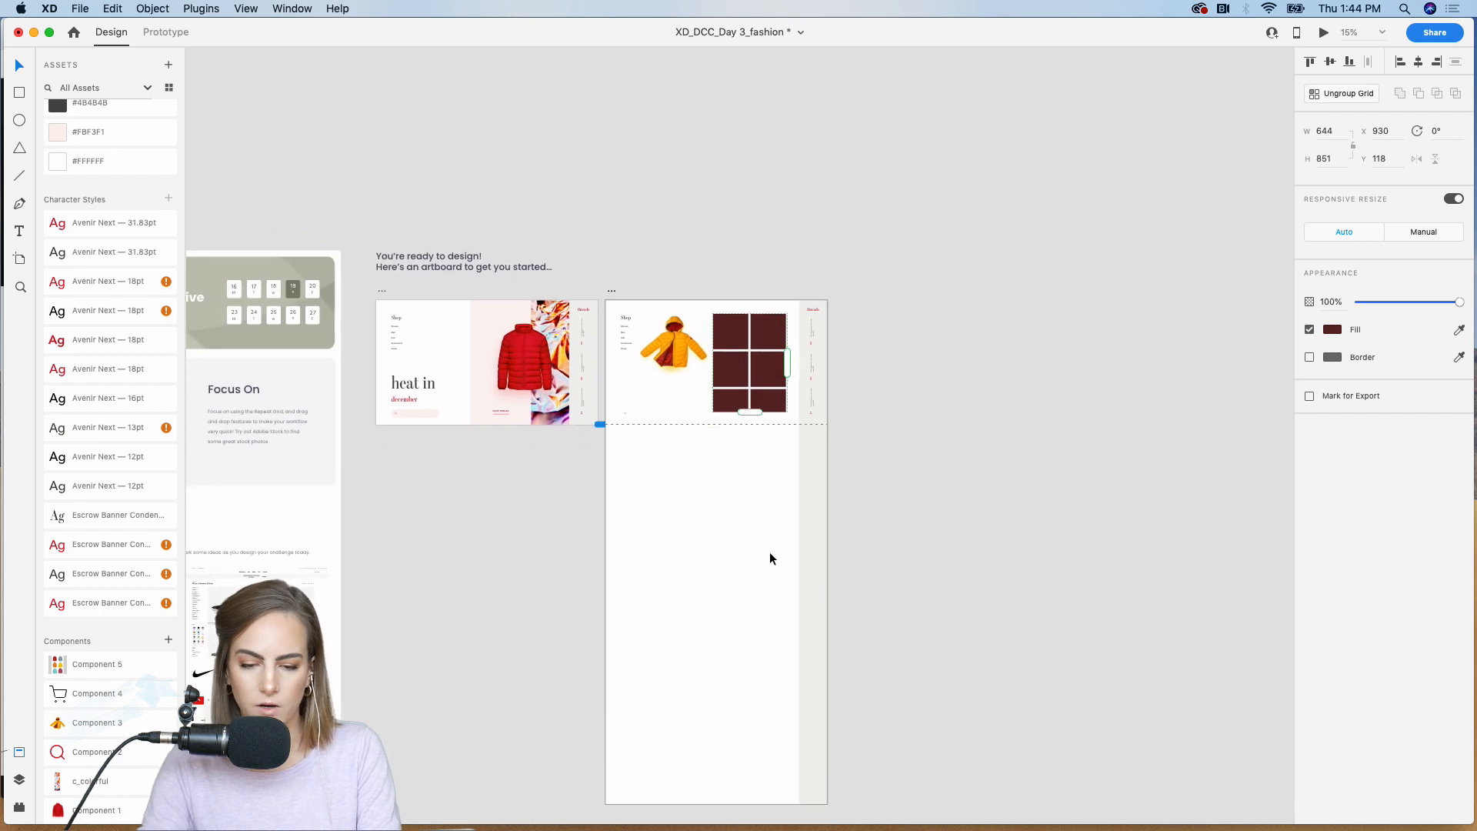
scroll(769, 552, "down", 2)
left_click_drag(736, 357, 723, 728)
Step: Enlarge the square inside the Repeat Grid to about 327 by 327
key("super+plus")
key("super+plus")
scroll(722, 728, "up", 3)
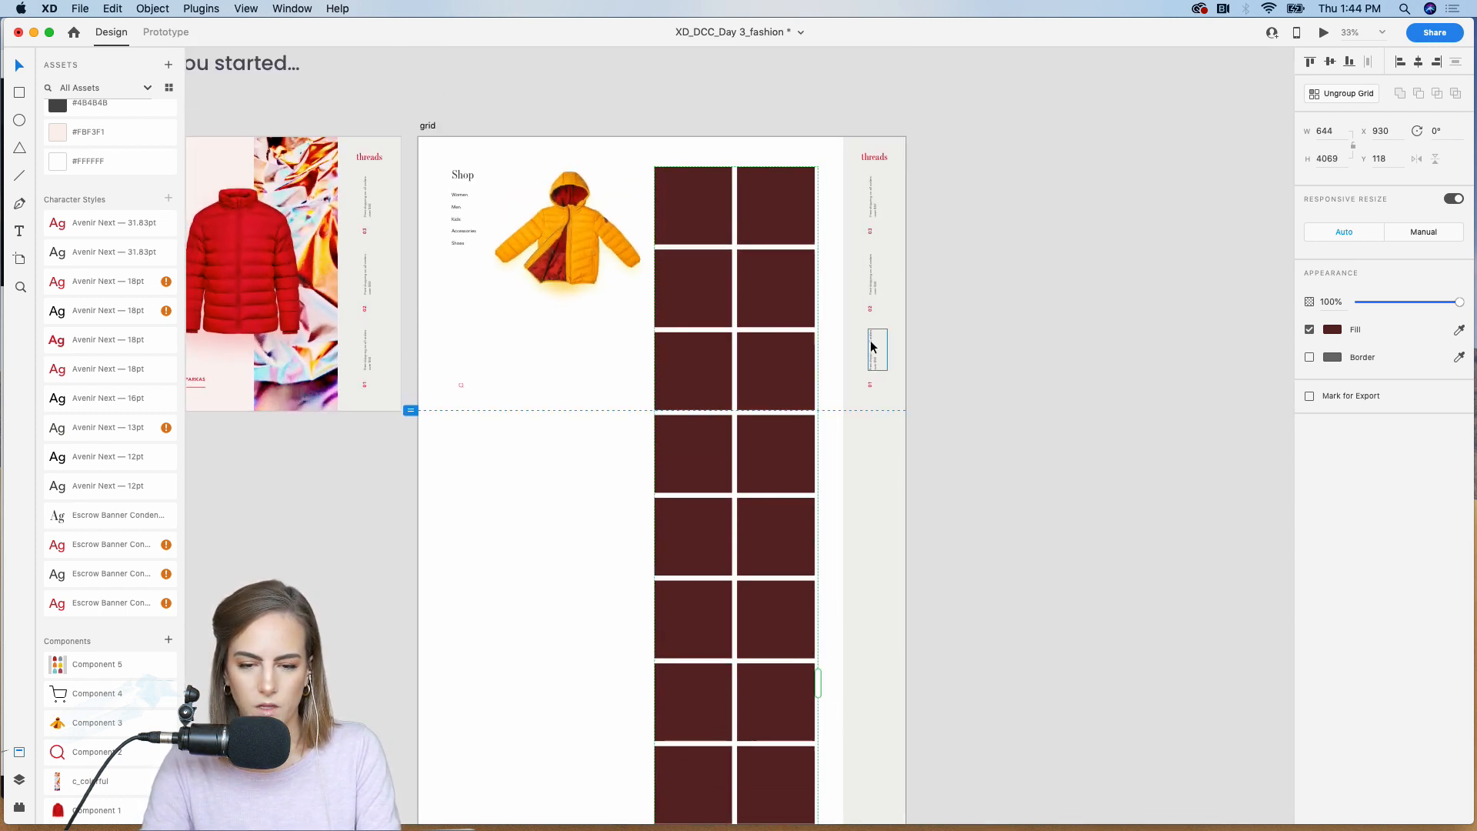
key("super+plus")
scroll(871, 343, "up", 2)
double_click(727, 195)
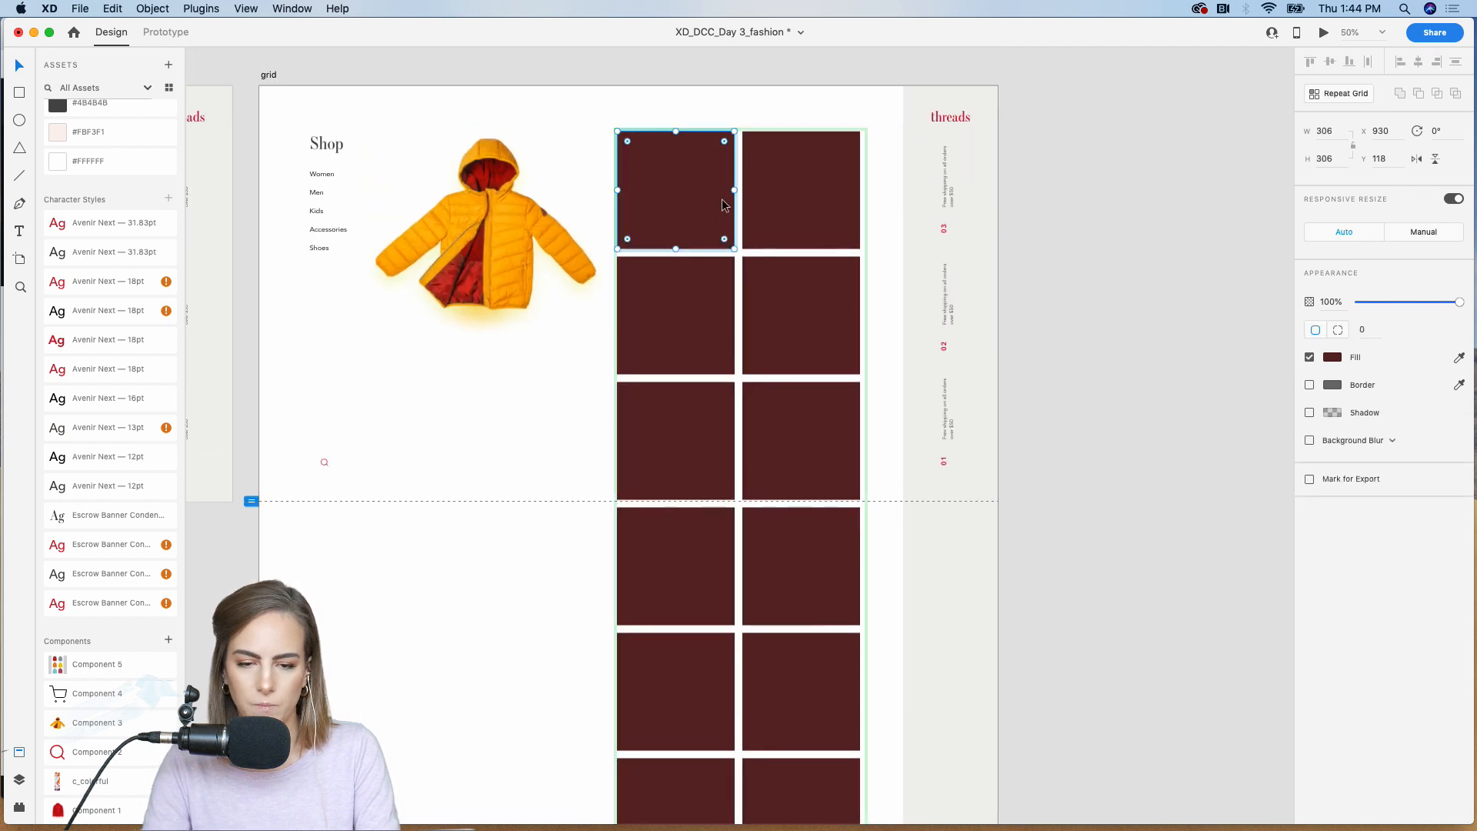
left_click_drag(734, 250, 741, 256)
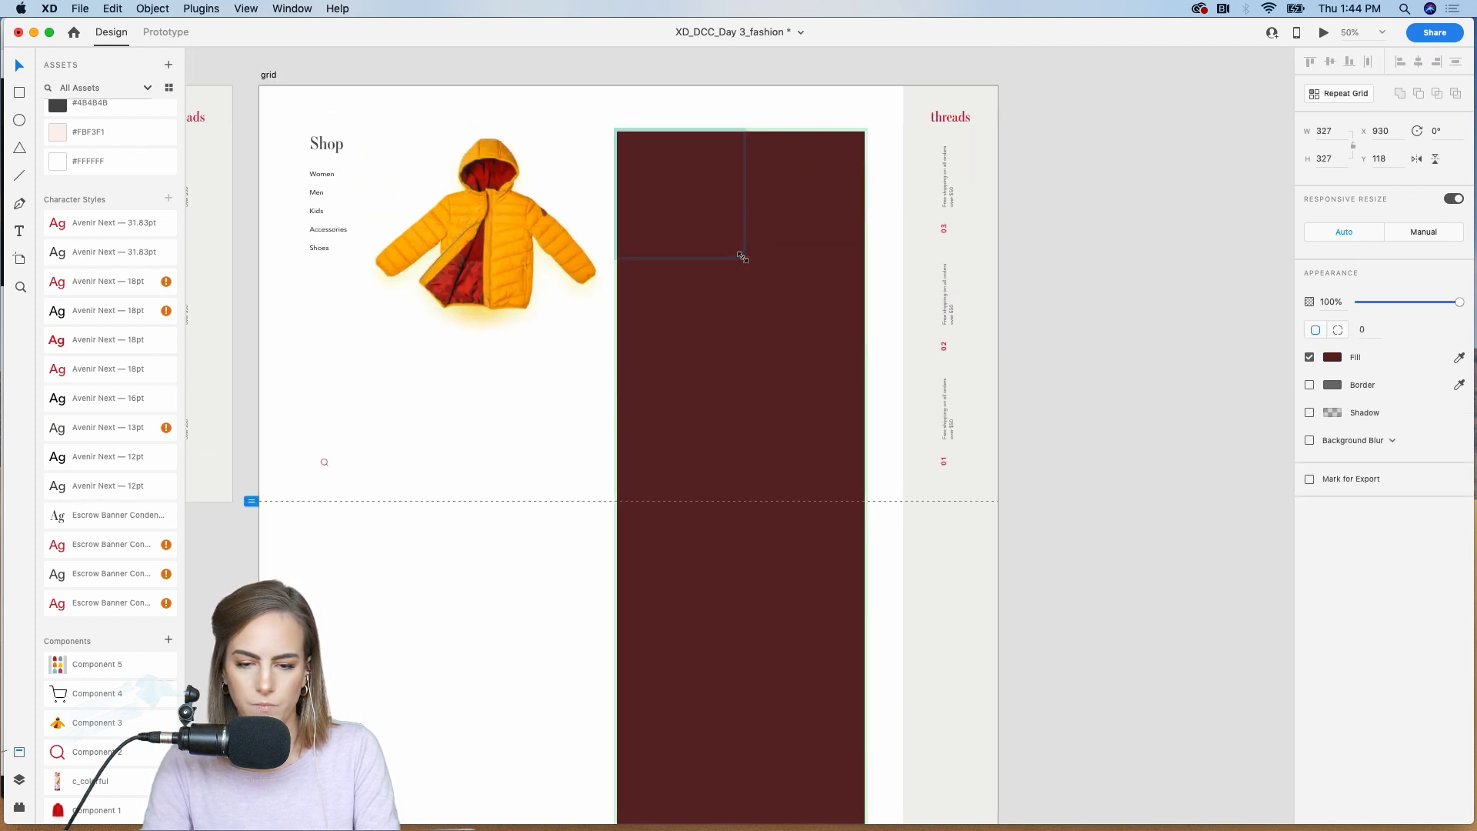
Step: Open a narrow gap between the Repeat Grid's two columns and a wider gap between its rows
left_click(1097, 202)
left_click(772, 200)
left_click_drag(743, 200, 748, 201)
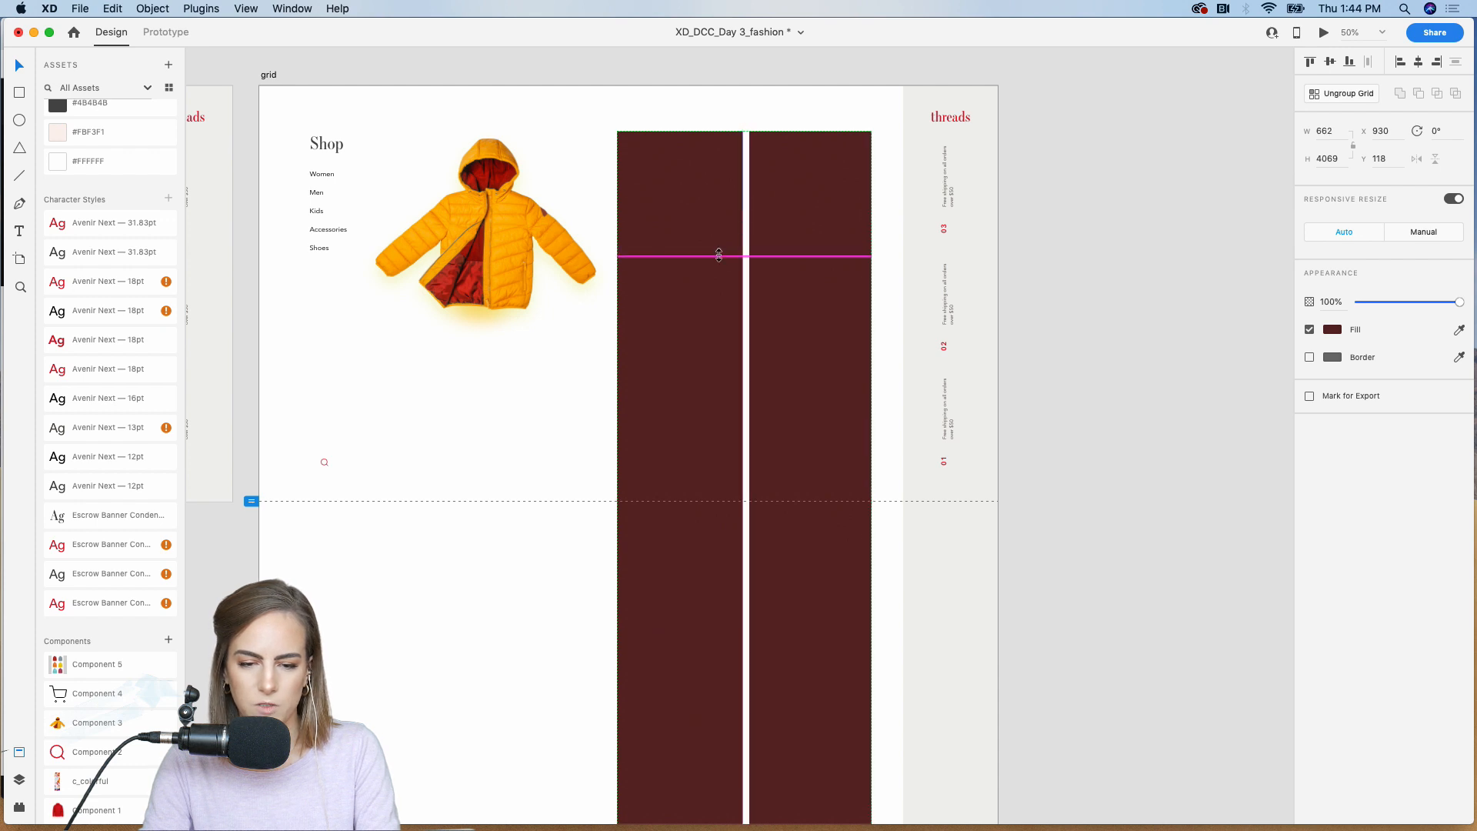
left_click_drag(719, 255, 719, 267)
left_click(1097, 233)
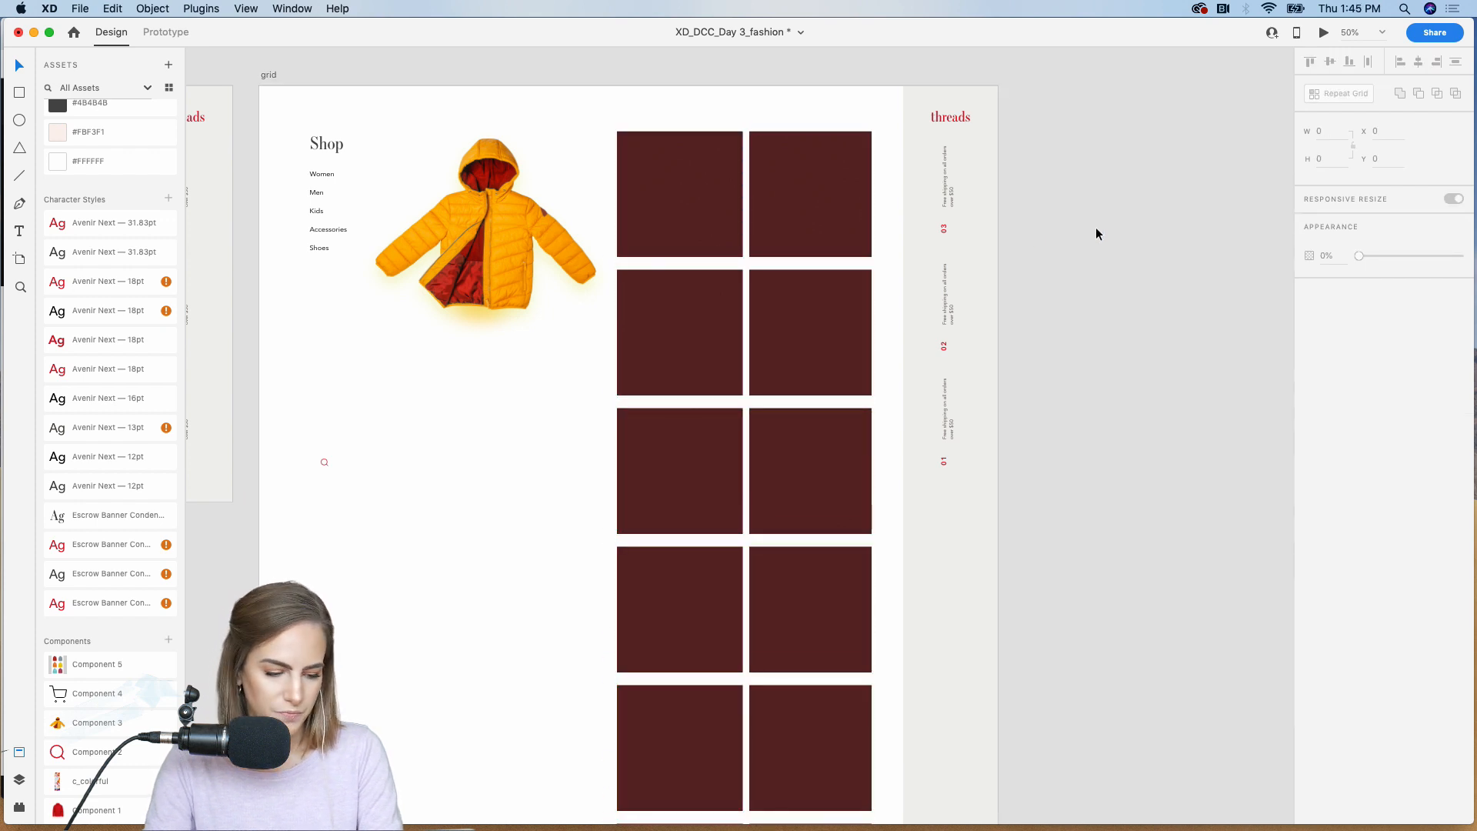
Step: Fill the Repeat Grid squares with the six images 1_2red.png to 6_2pink.png from the matching coats folder in Finder
mouse_move(623, 808)
left_click(483, 807)
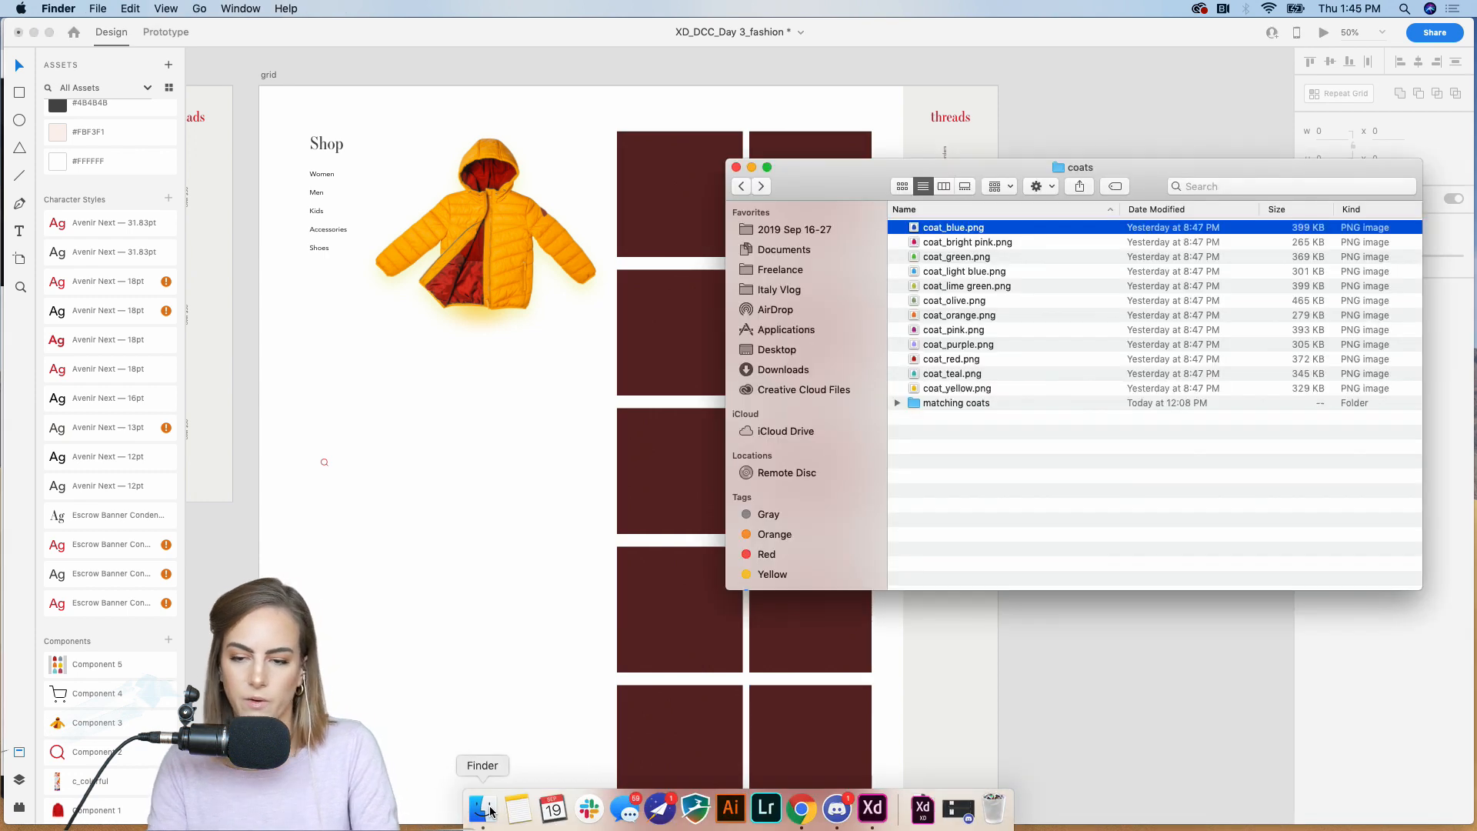
double_click(953, 403)
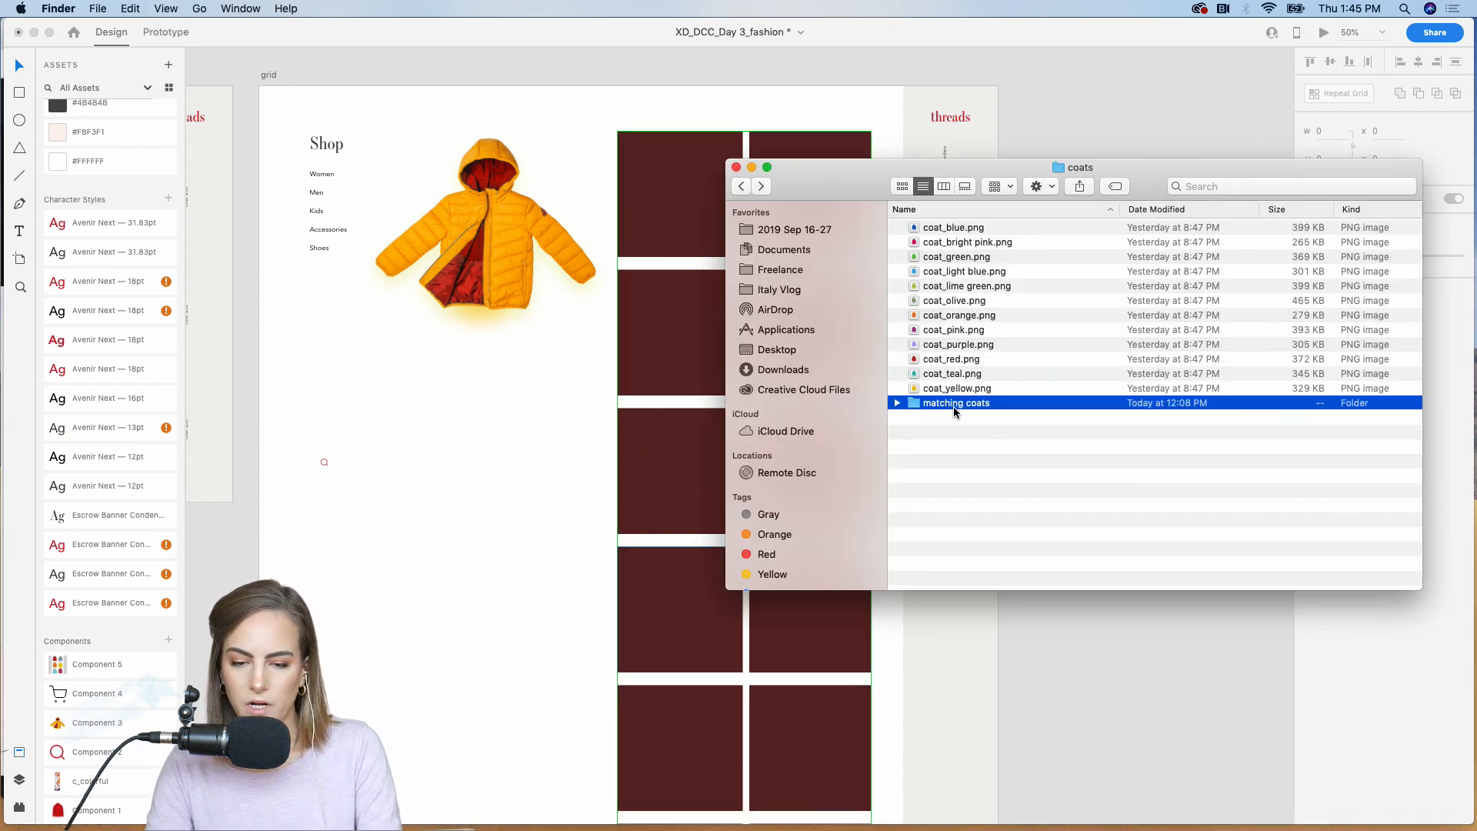
left_click_drag(1027, 461, 934, 218)
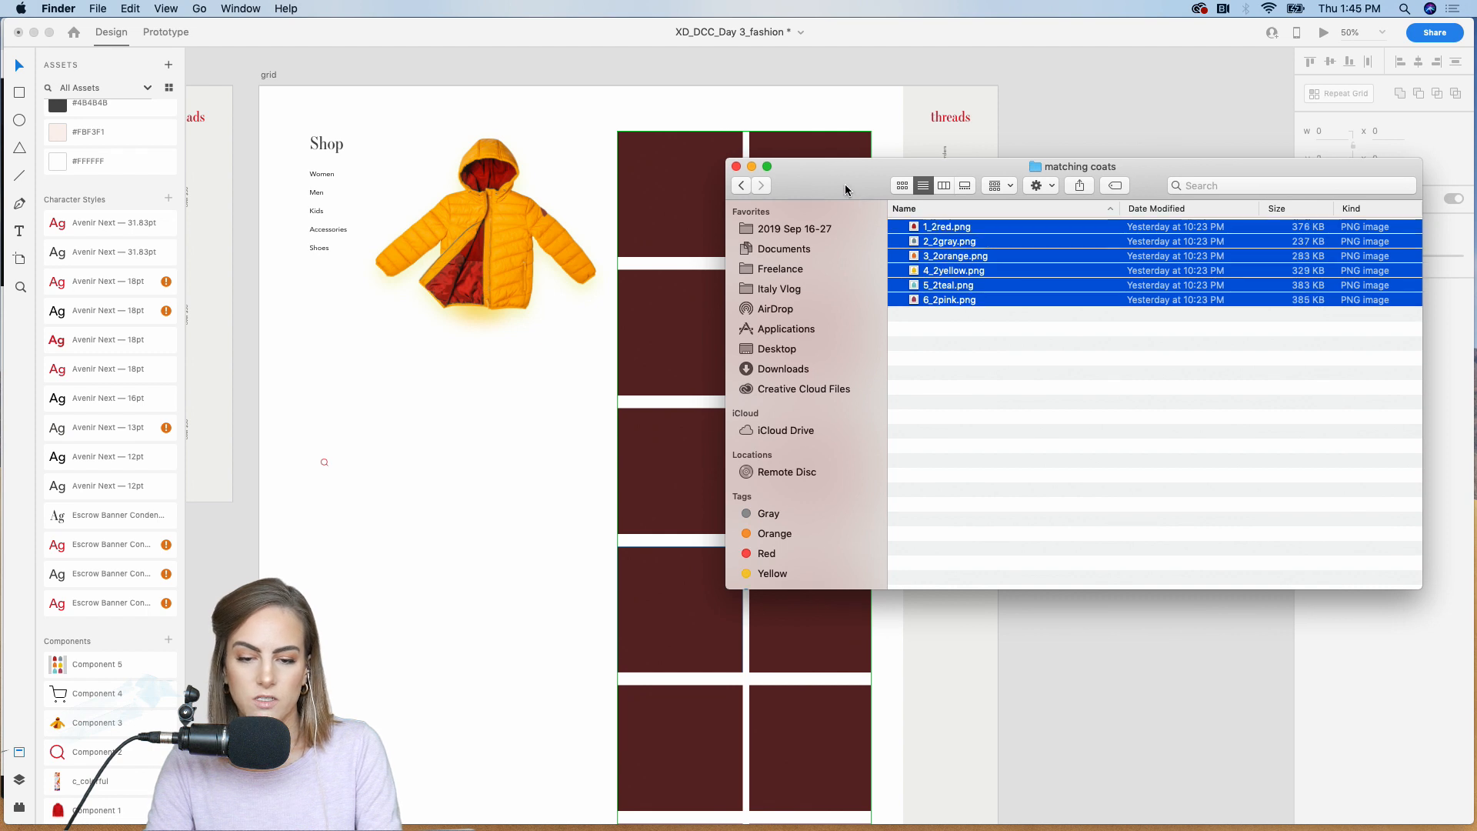
left_click_drag(845, 185, 1041, 177)
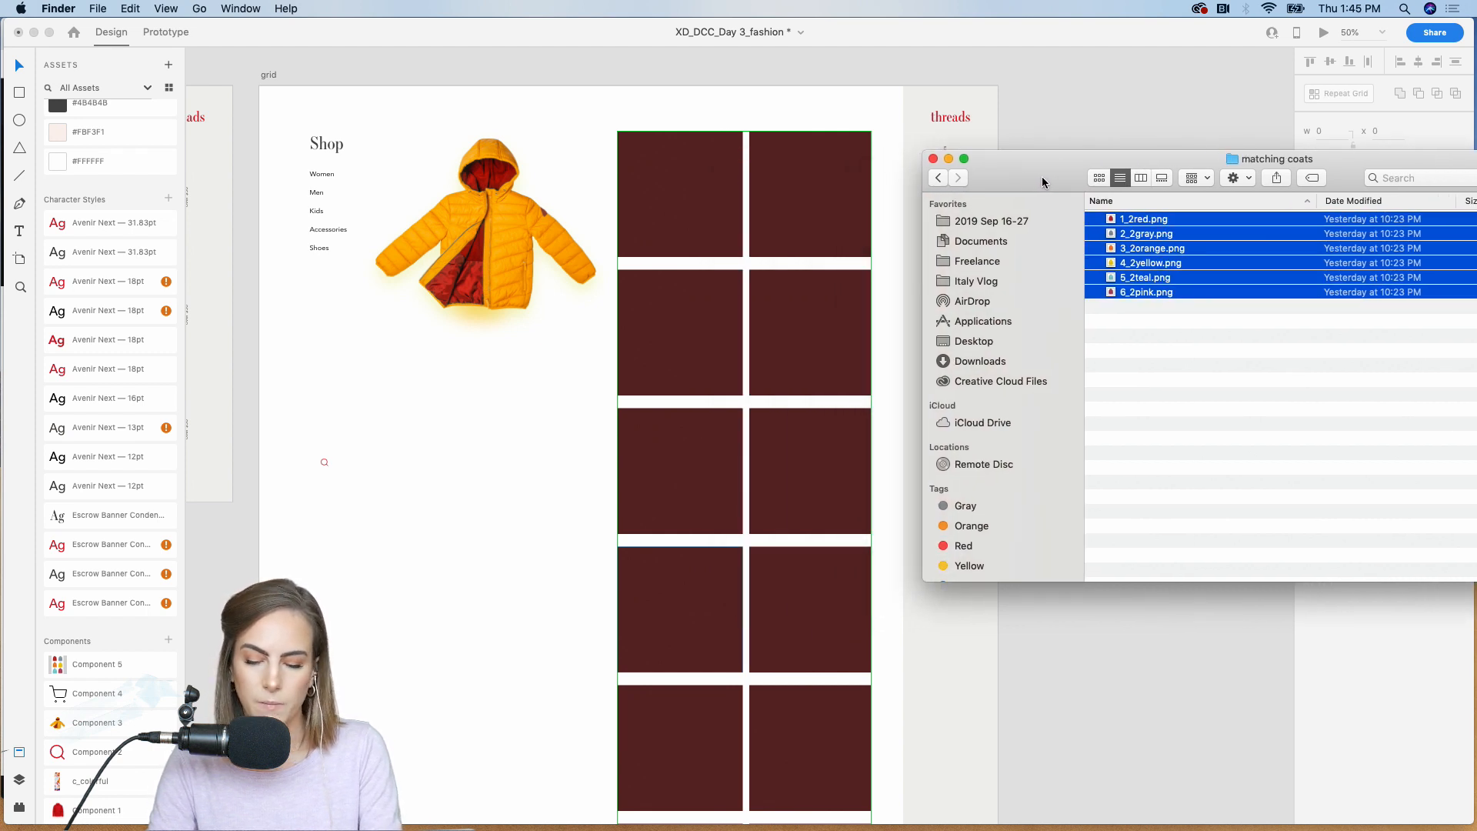
left_click_drag(1157, 264, 712, 204)
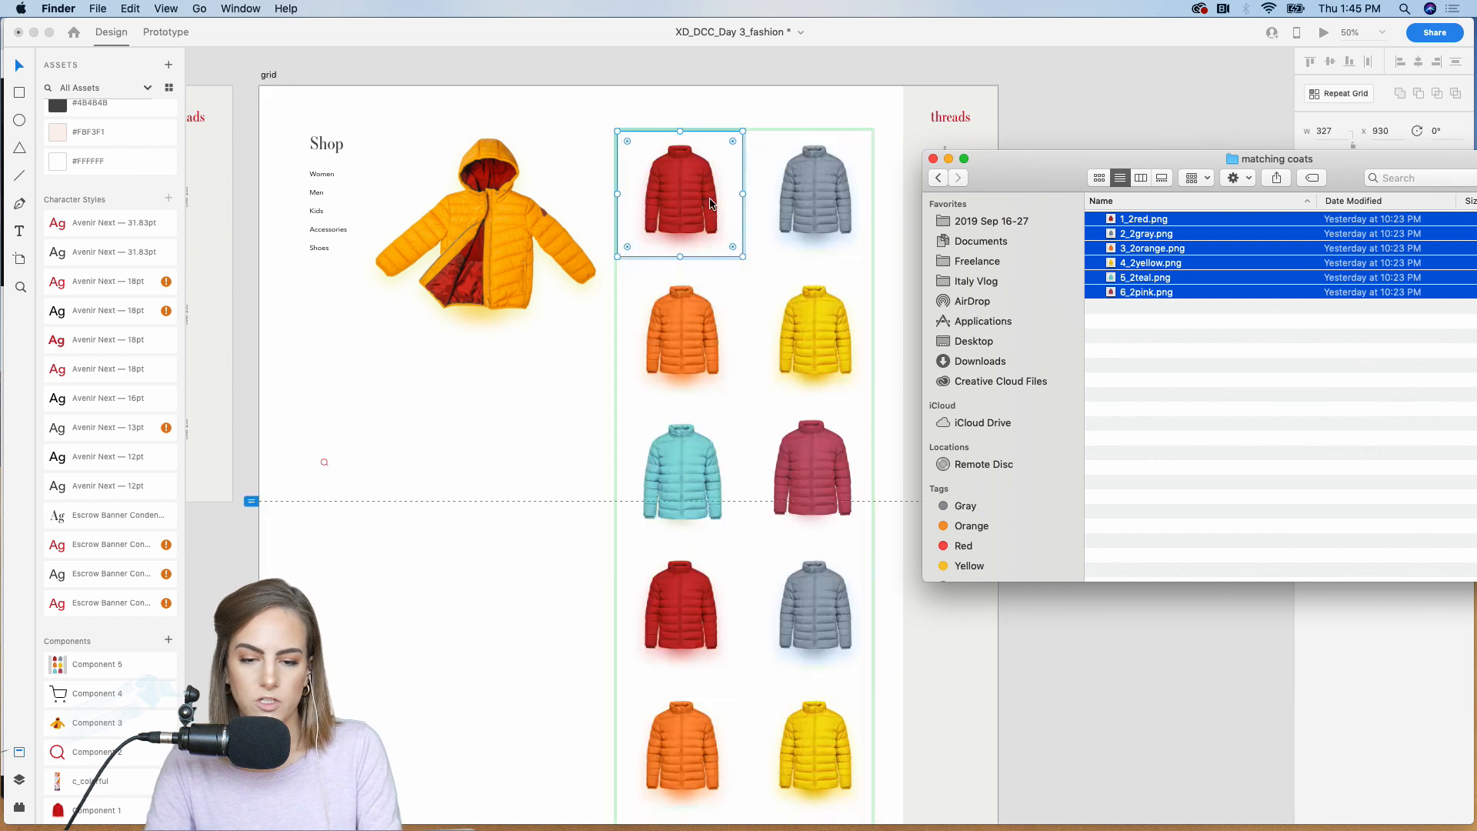
left_click(1053, 112)
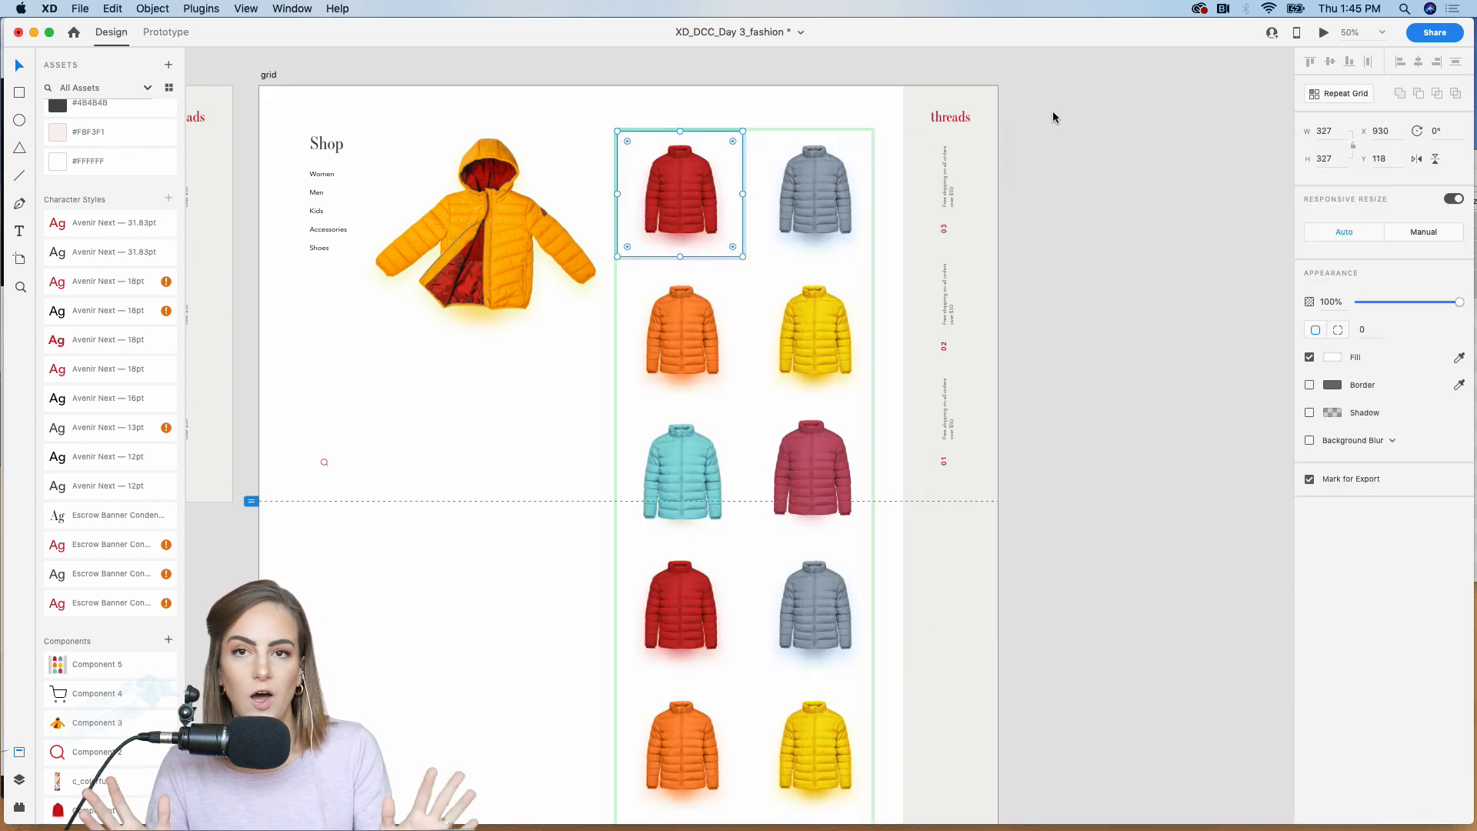
left_click(1053, 112)
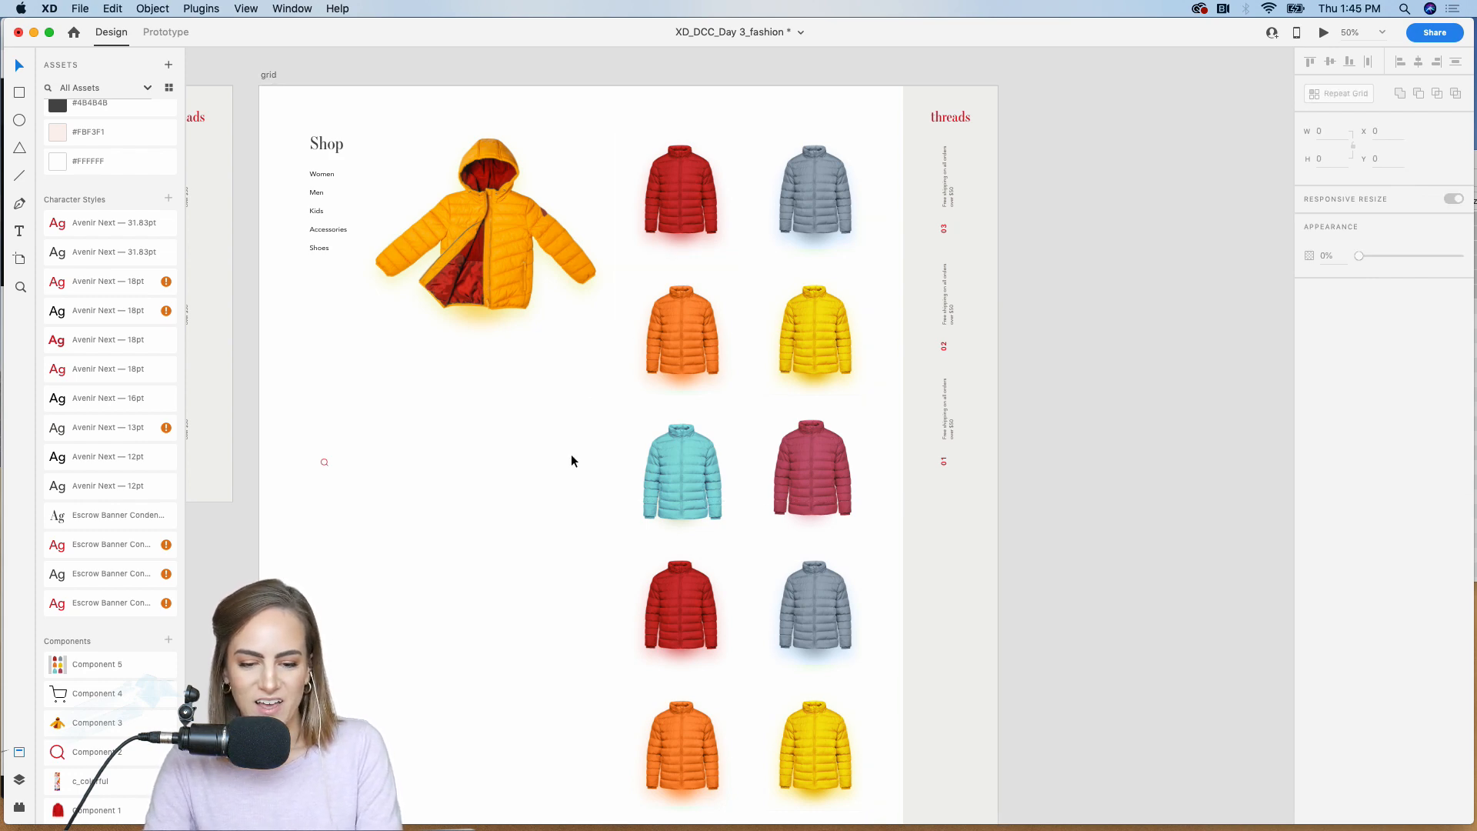
Step: Shorten the jacket Repeat Grid to three rows, about 1063 tall
scroll(571, 460, "down", 5)
scroll(571, 460, "up", 3)
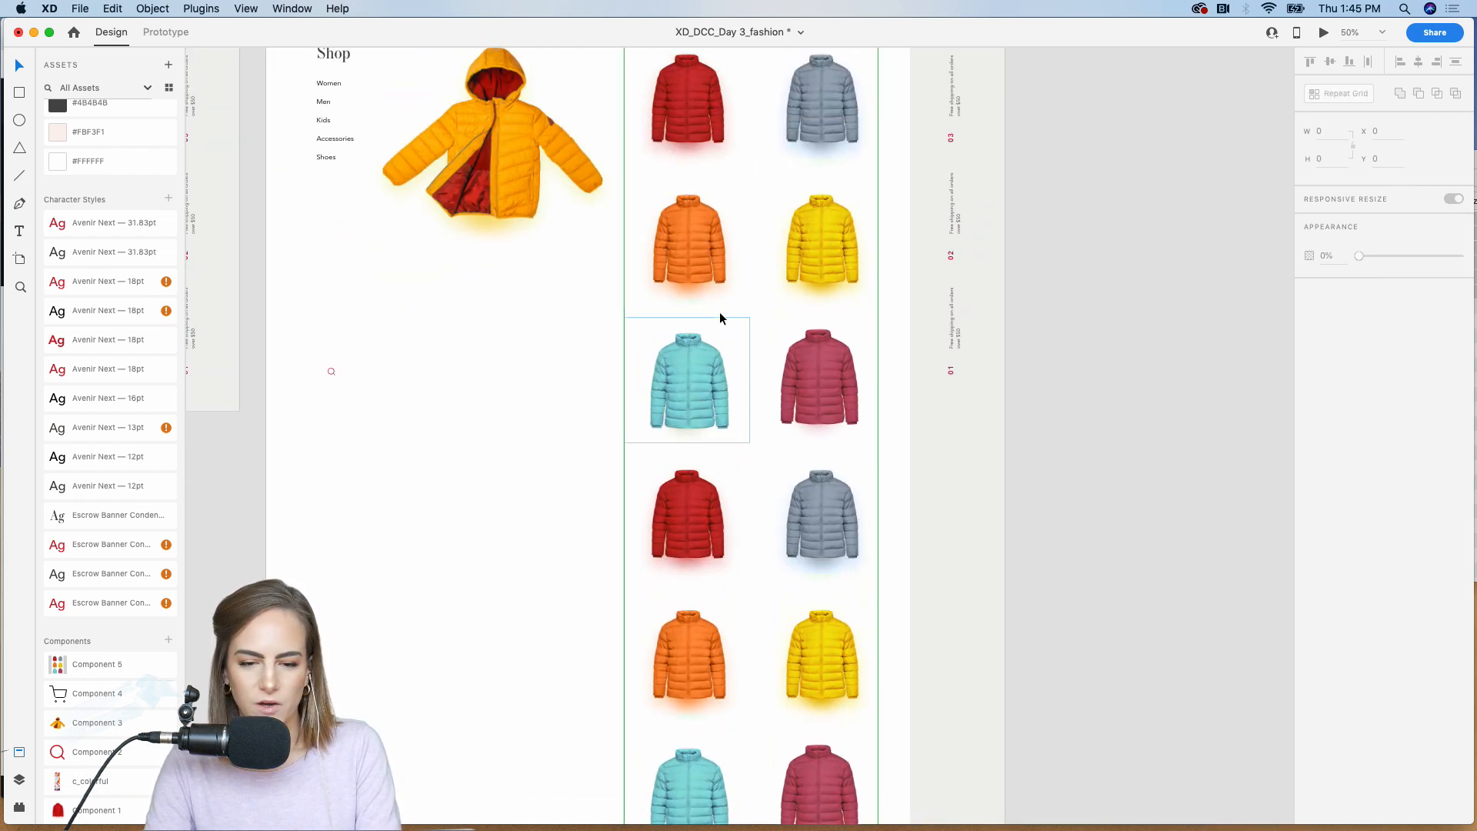
left_click(692, 254)
scroll(693, 254, "down", 2)
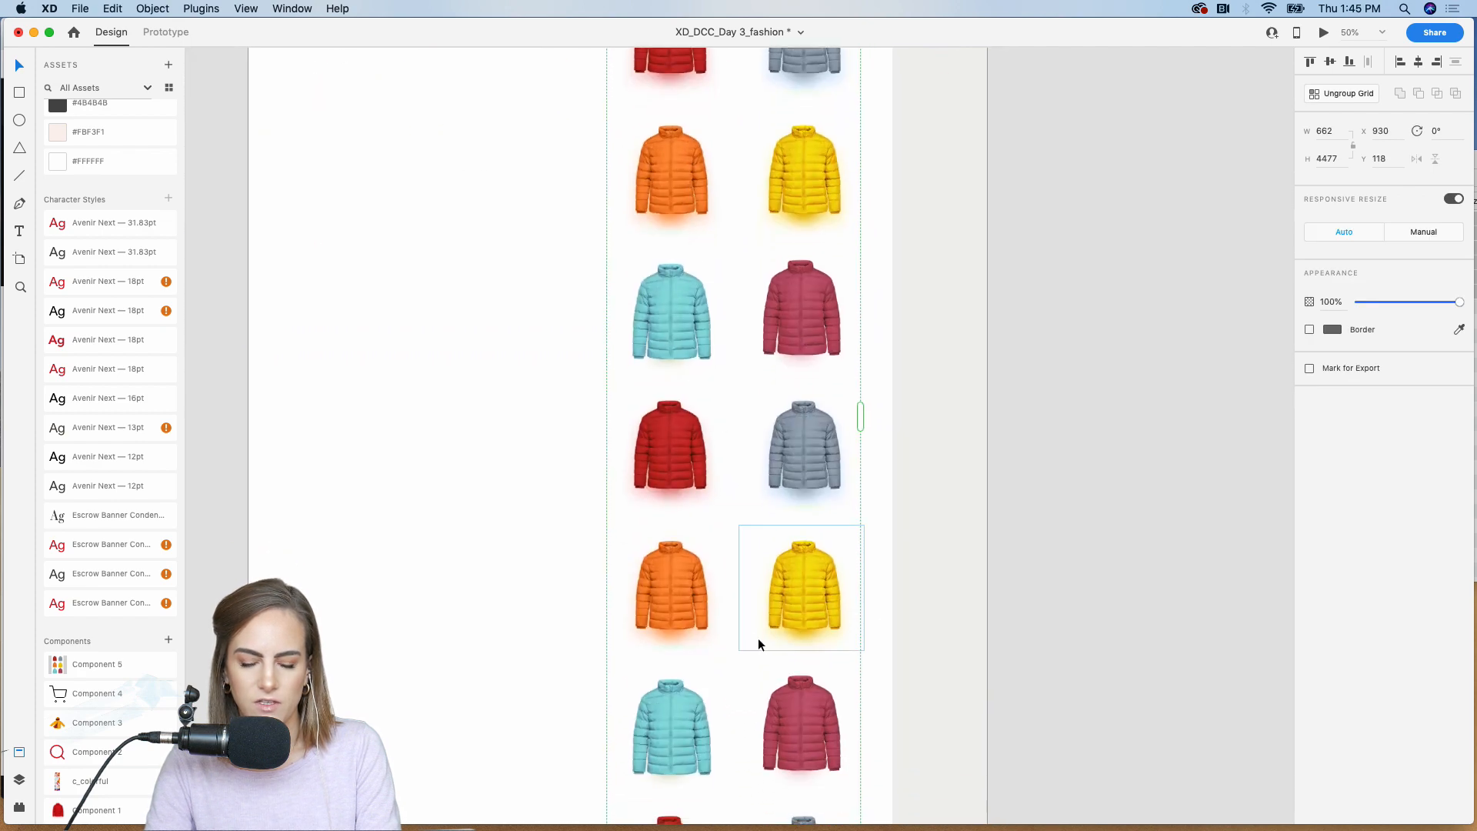
scroll(758, 638, "down", 2)
scroll(739, 761, "down", 3)
key("super+minus")
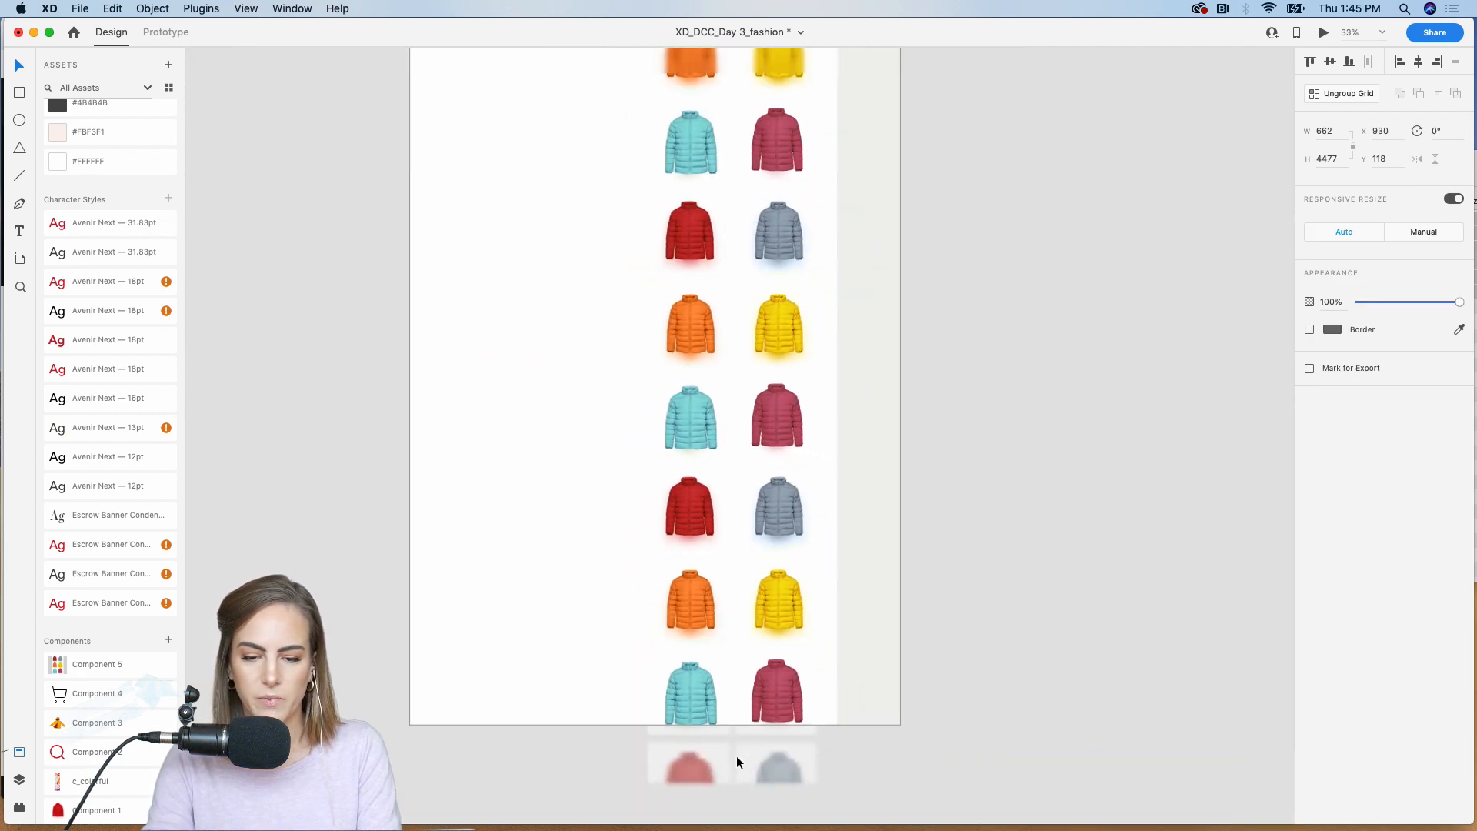
left_click_drag(732, 793, 739, 176)
scroll(750, 180, "up", 2)
scroll(750, 174, "up", 3)
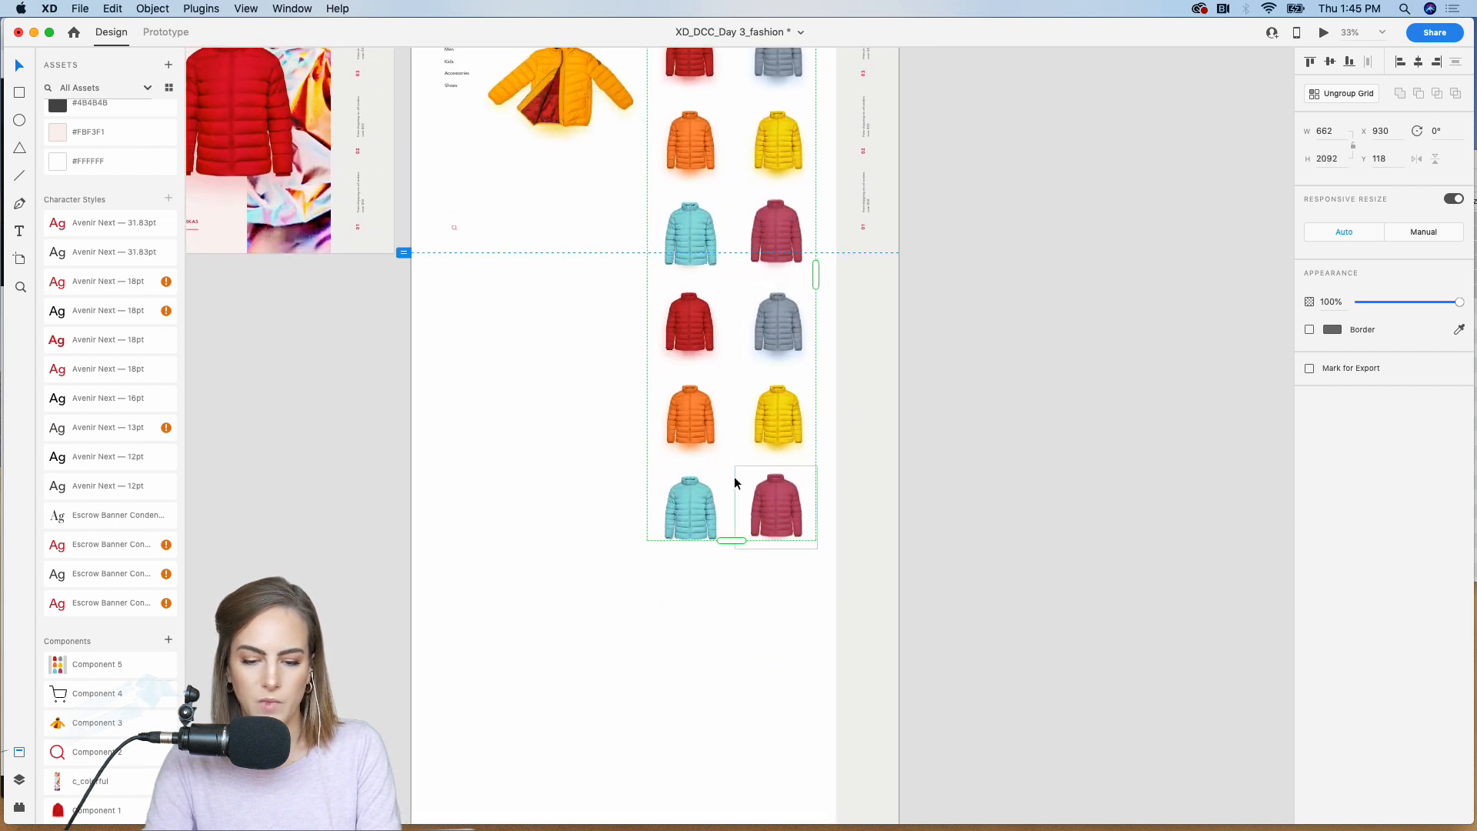
left_click_drag(727, 542, 731, 279)
left_click(1009, 153)
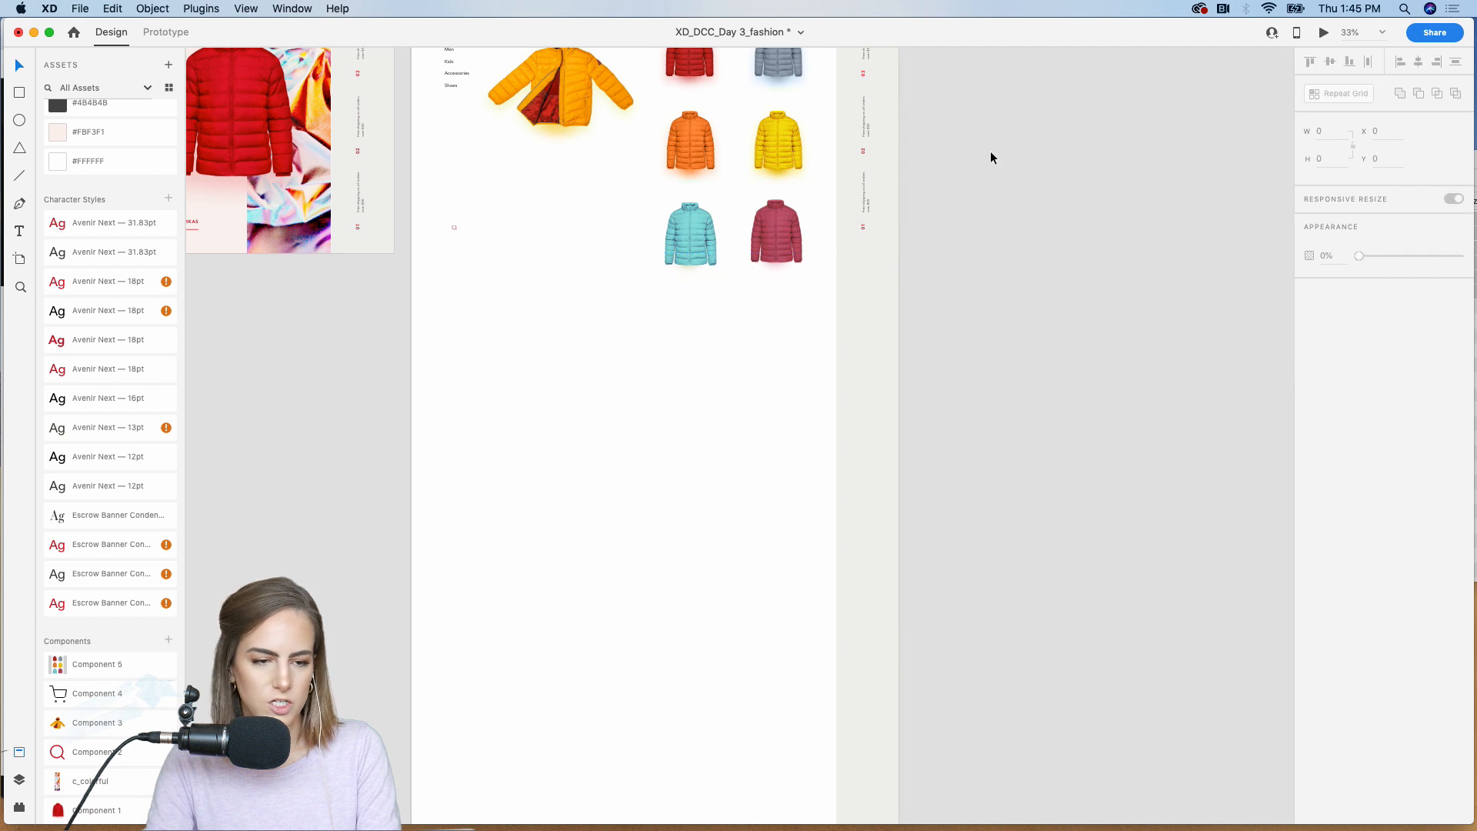
Step: Duplicate the jacket Repeat Grid below the original at Y 1238 and extend the copy to about 3064 tall
left_click(742, 127)
left_click_drag(736, 132, 695, 408)
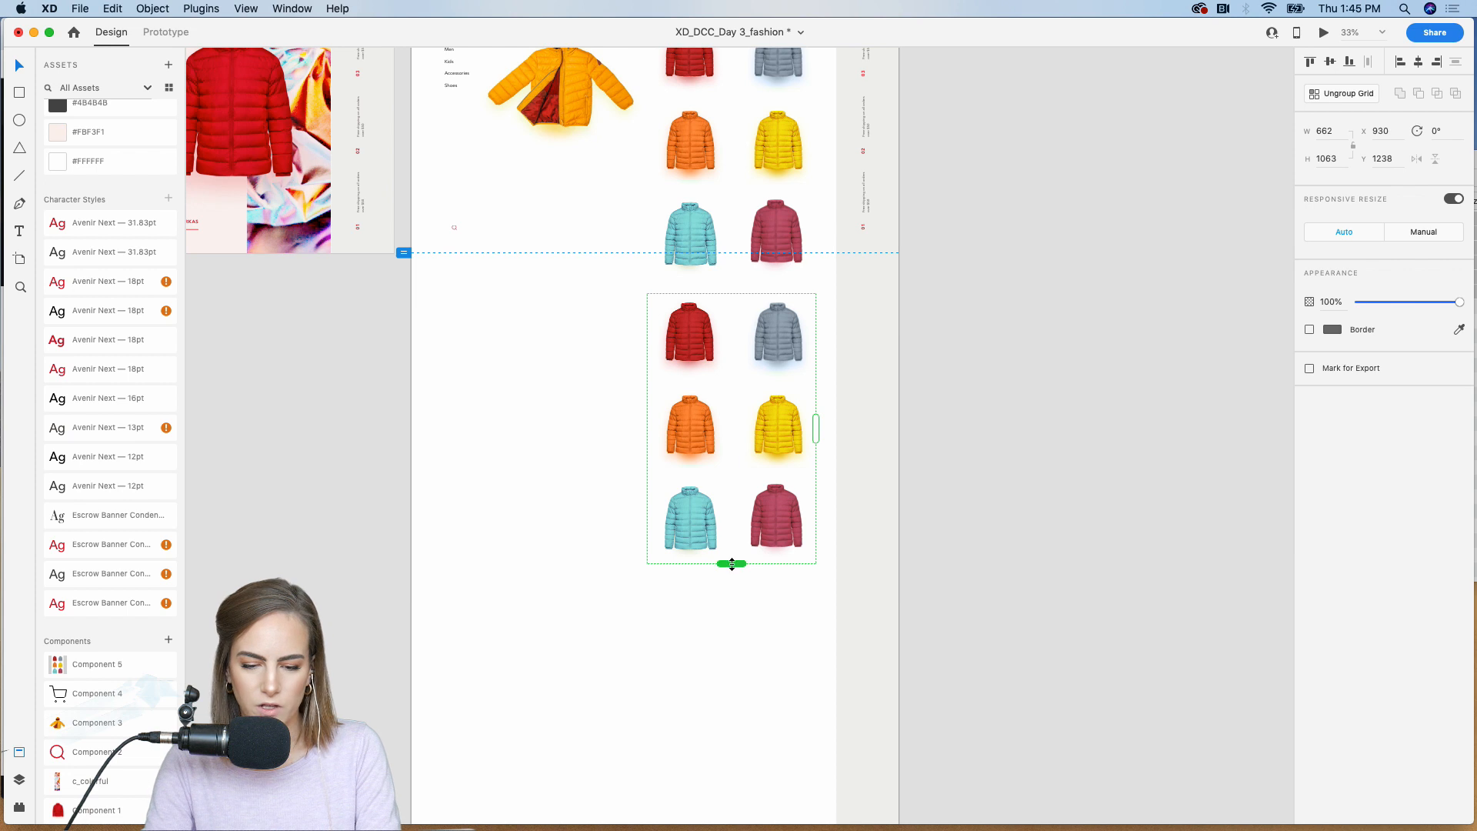
left_click_drag(731, 564, 729, 783)
scroll(728, 782, "down", 5)
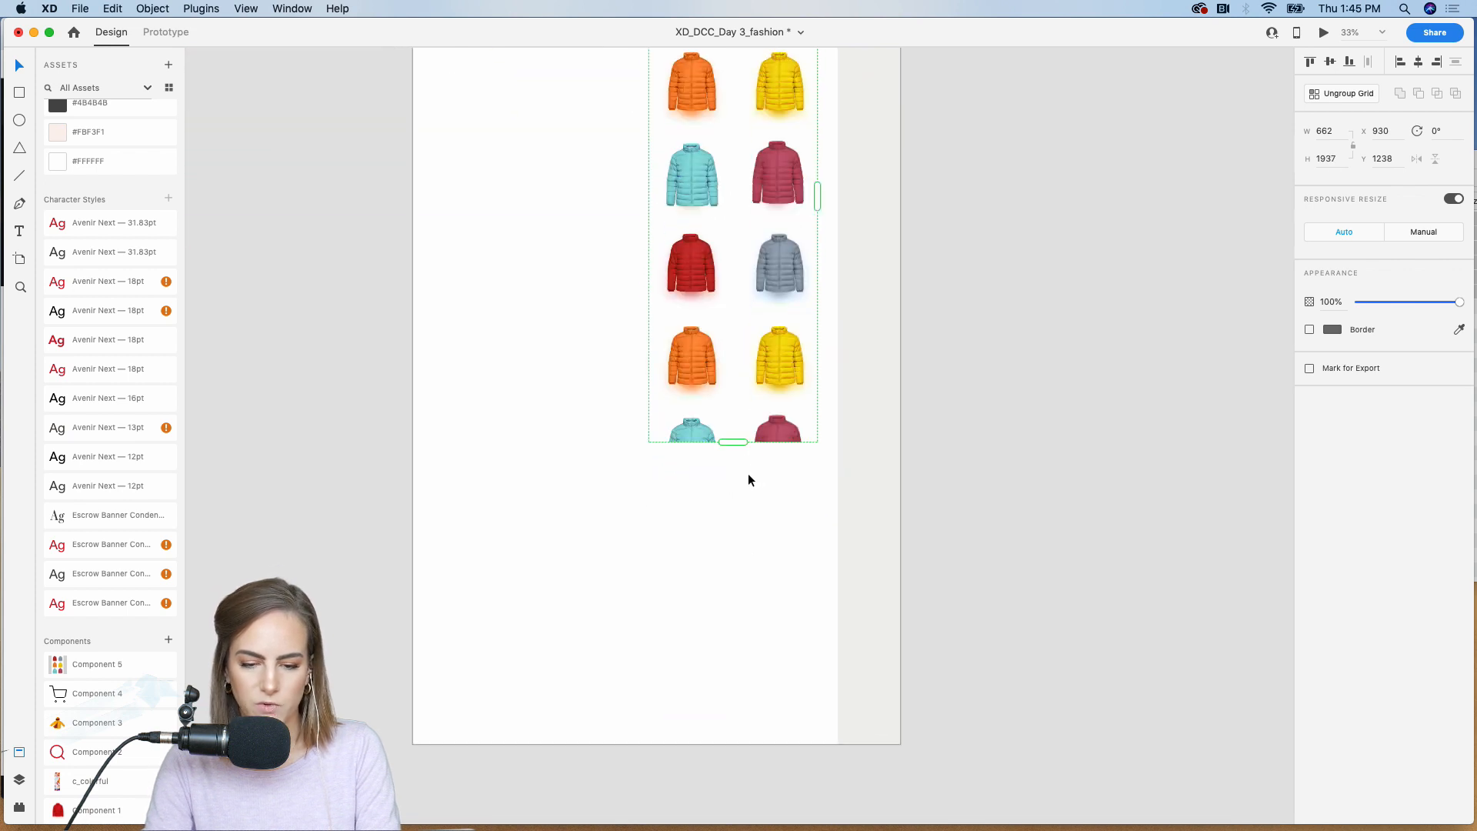
left_click_drag(732, 442, 733, 727)
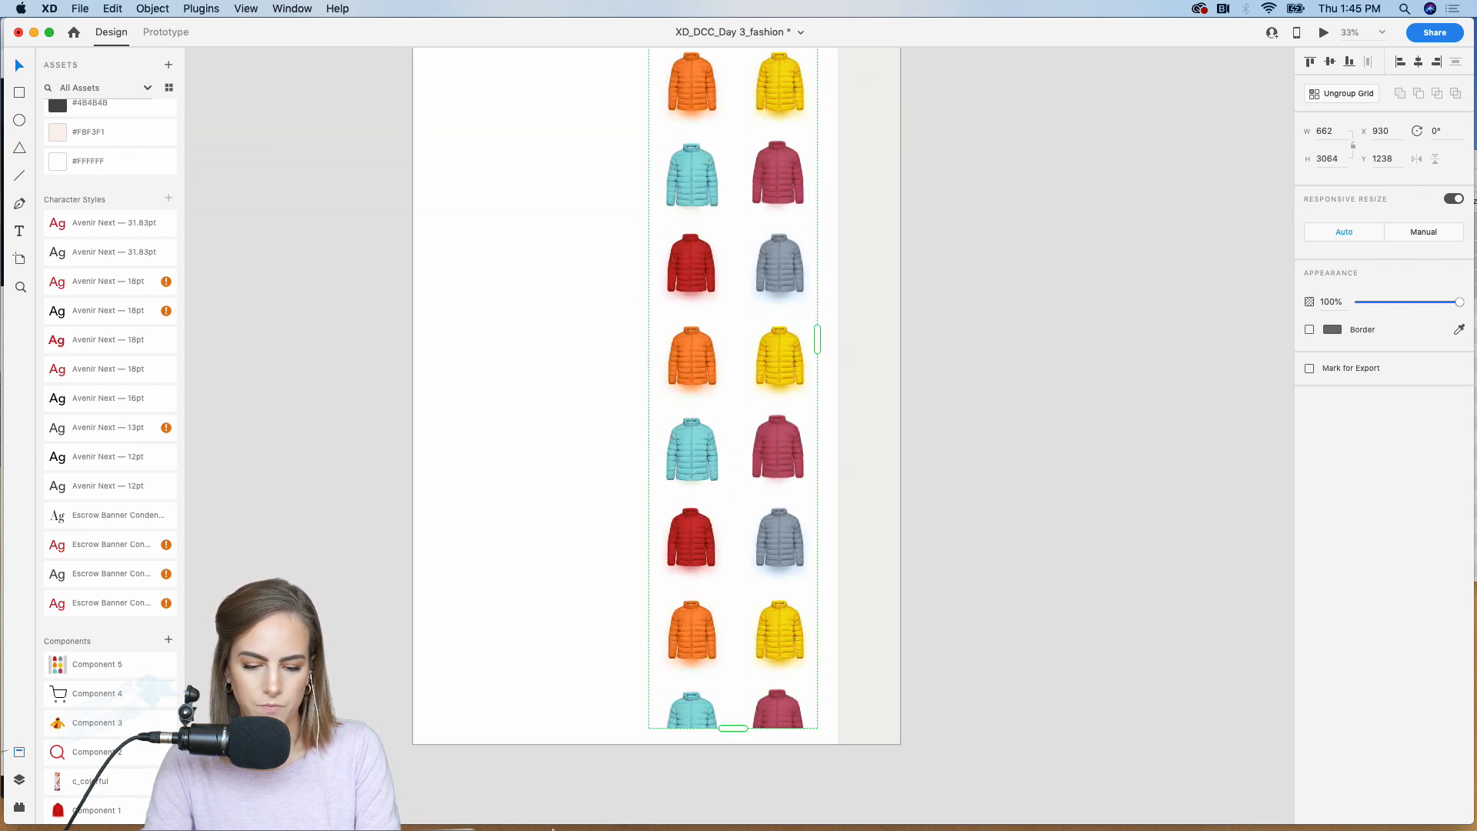
Step: Fill the lower Repeat Grid with the twelve images coat_blue.png to coat_yellow.png from the coats folder in Finder
left_click(485, 809)
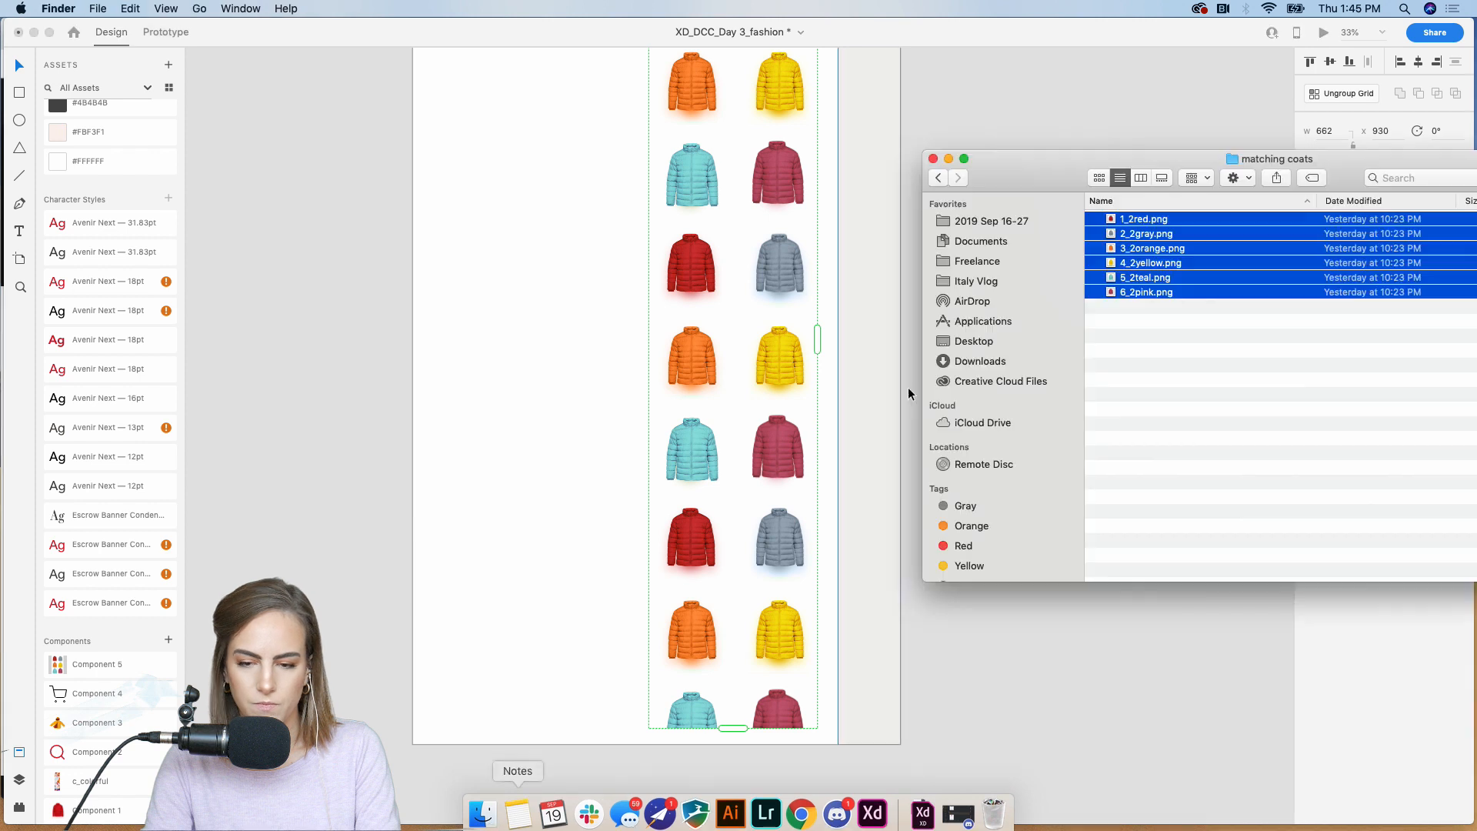
left_click(938, 178)
left_click(1159, 383)
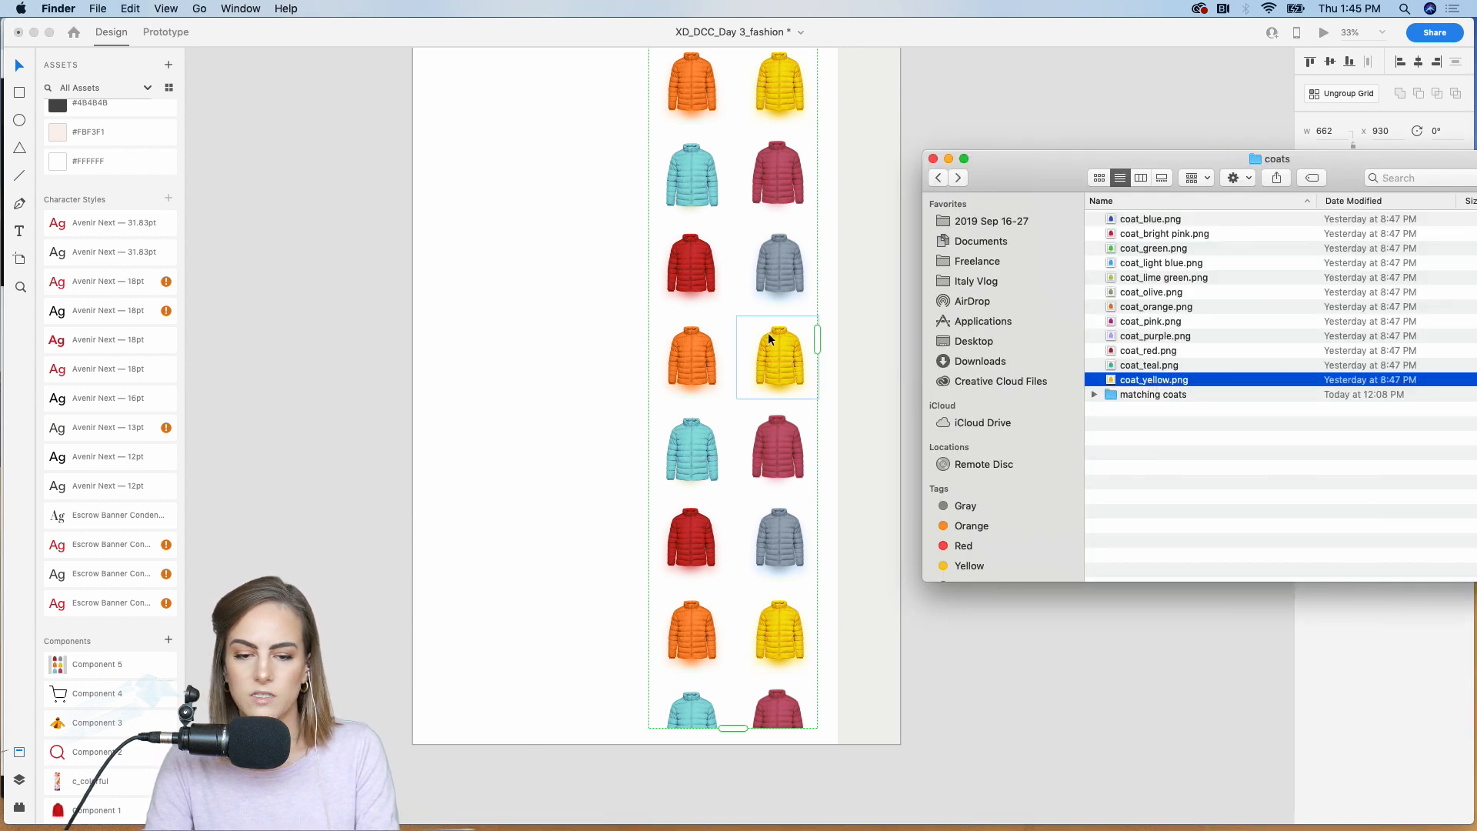
scroll(768, 332, "up", 4)
left_click(1179, 221, "shift")
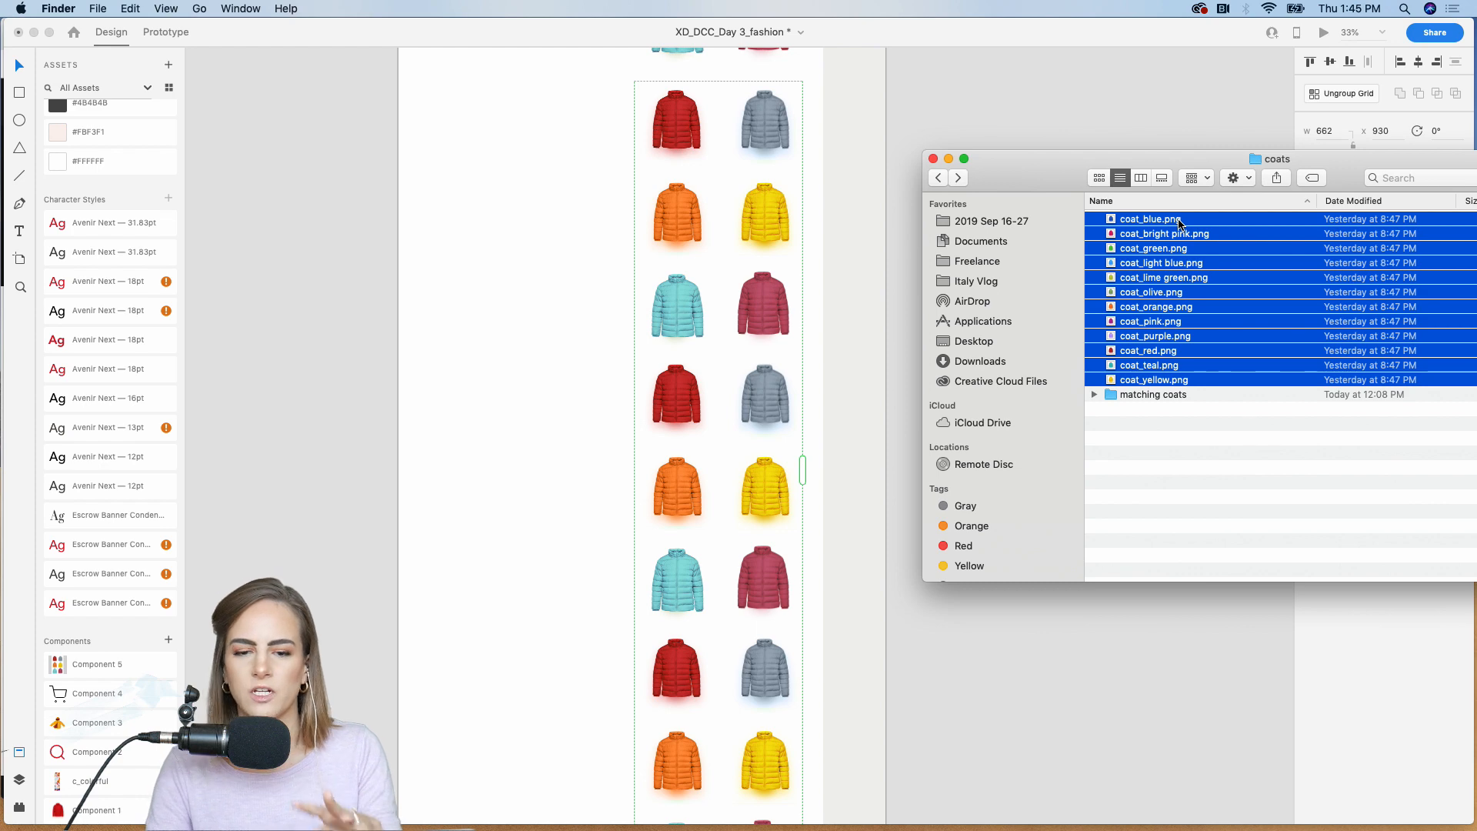
left_click_drag(1164, 239, 677, 123)
left_click(944, 91)
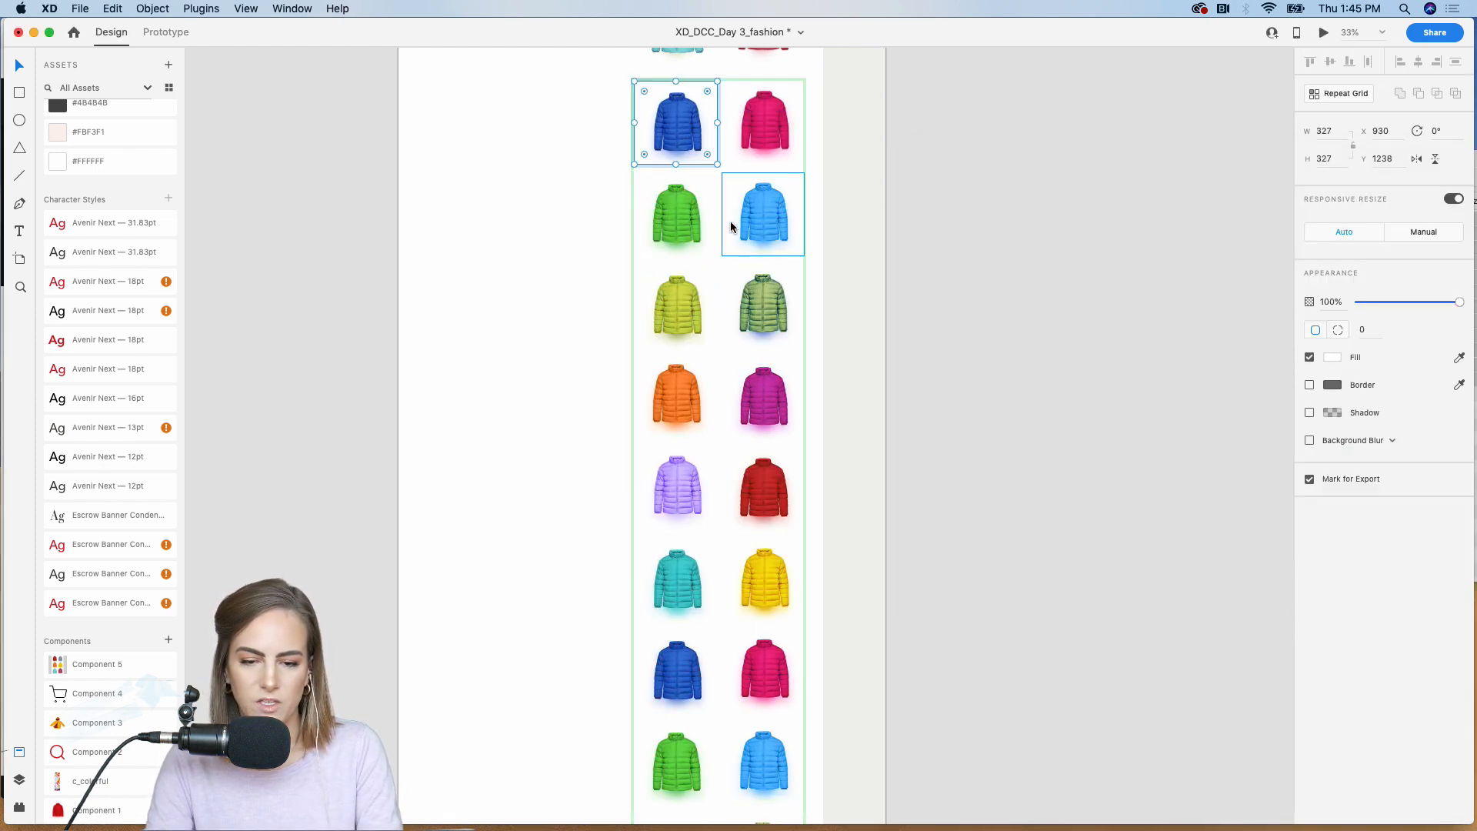
Step: Return to the start of the grid artboard and check its vertical scrolling and viewport settings
scroll(731, 220, "up", 5)
left_click(1095, 331)
scroll(1096, 331, "up", 5)
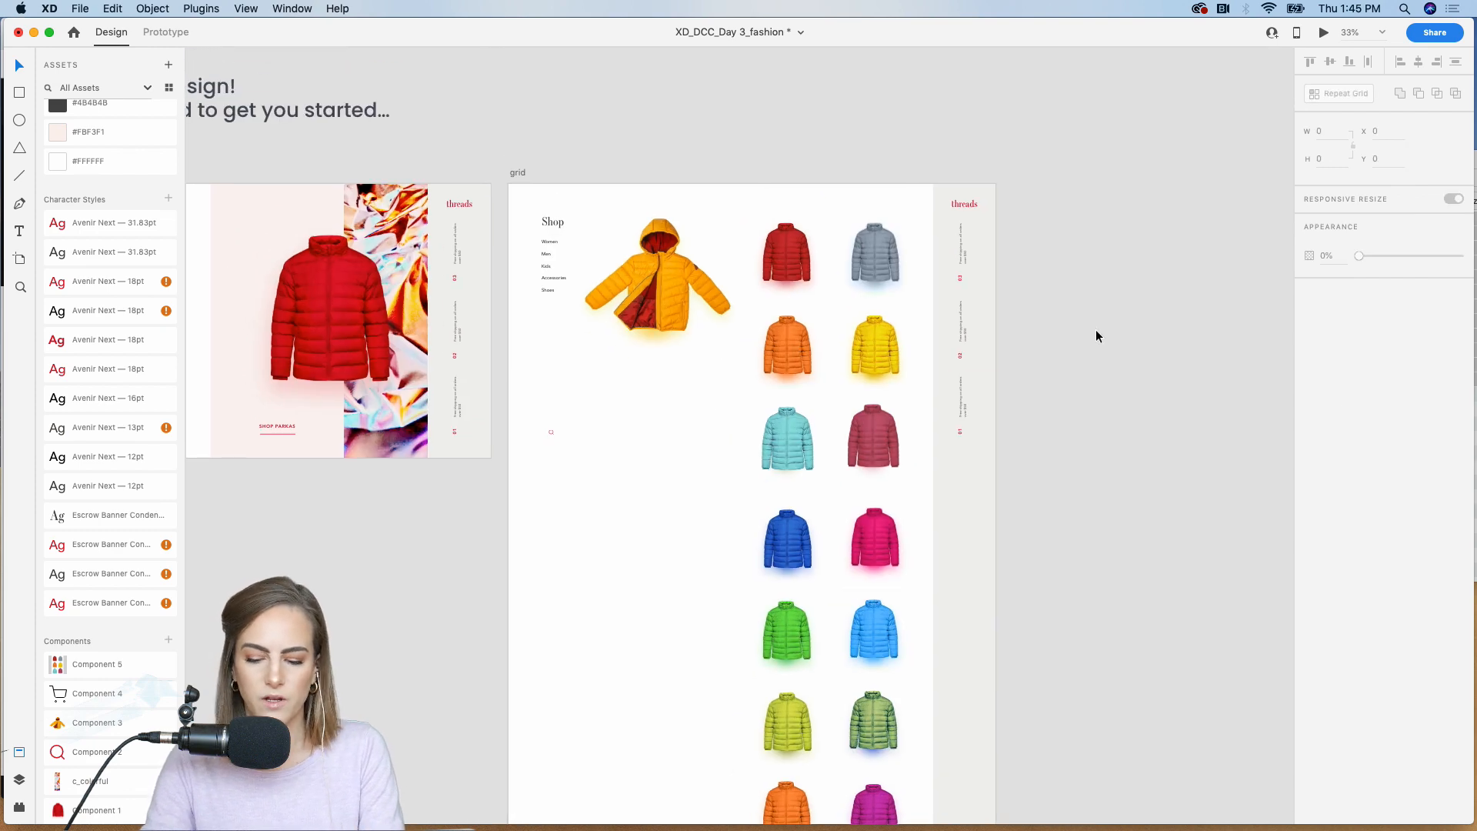
key("super+equal")
scroll(1095, 331, "up", 2)
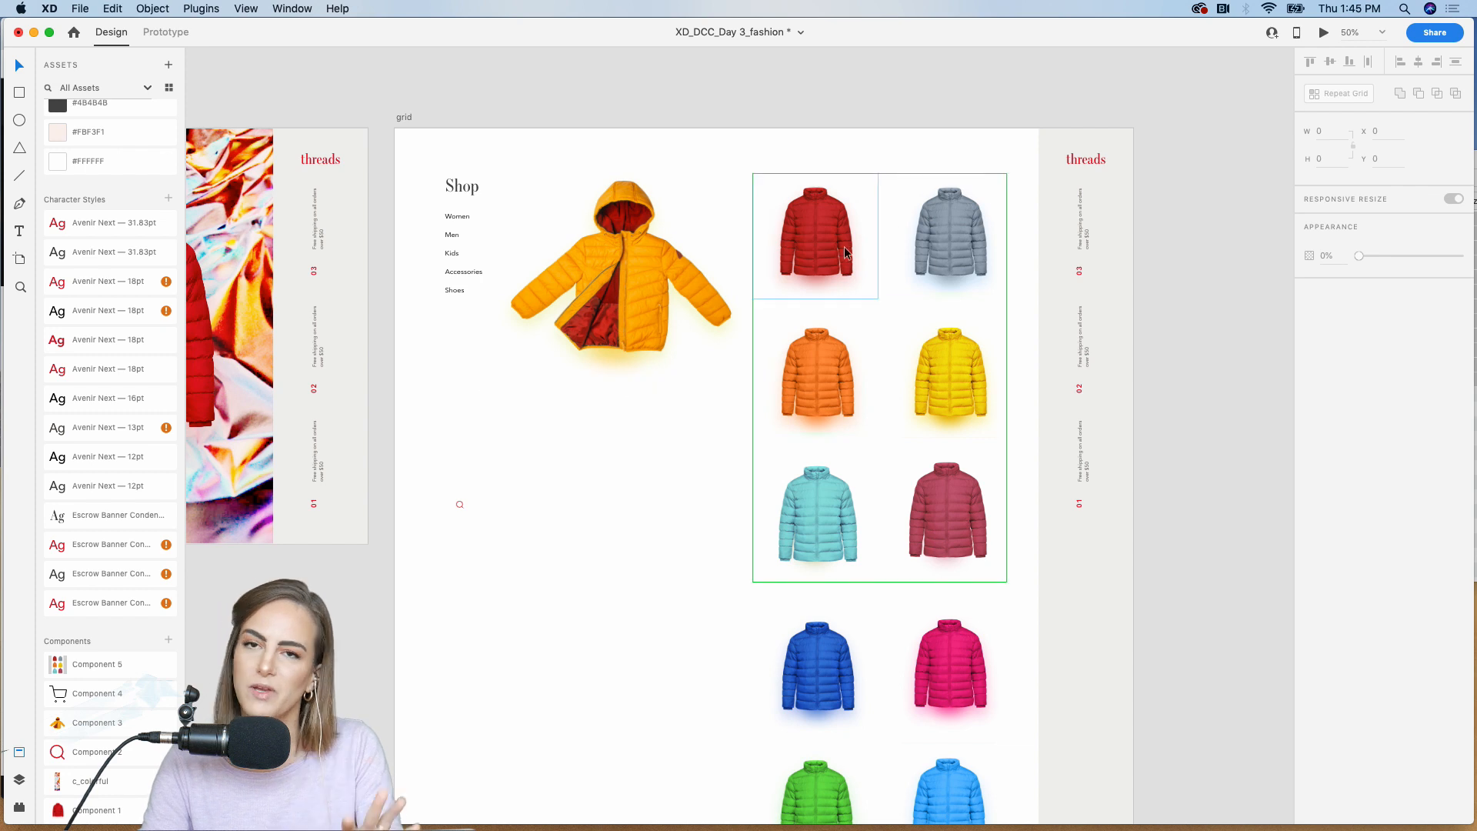
left_click(402, 118)
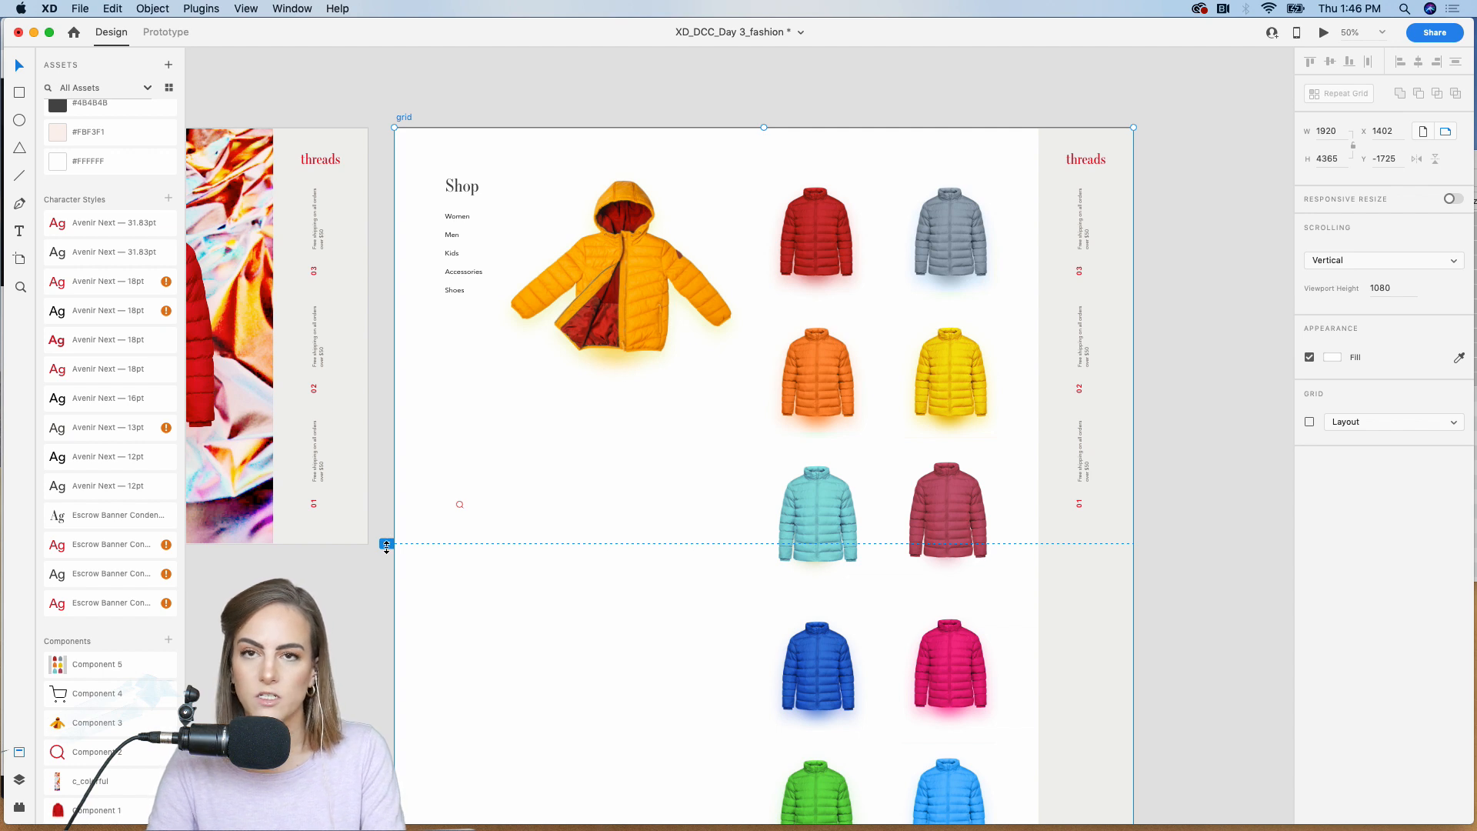
left_click(388, 81)
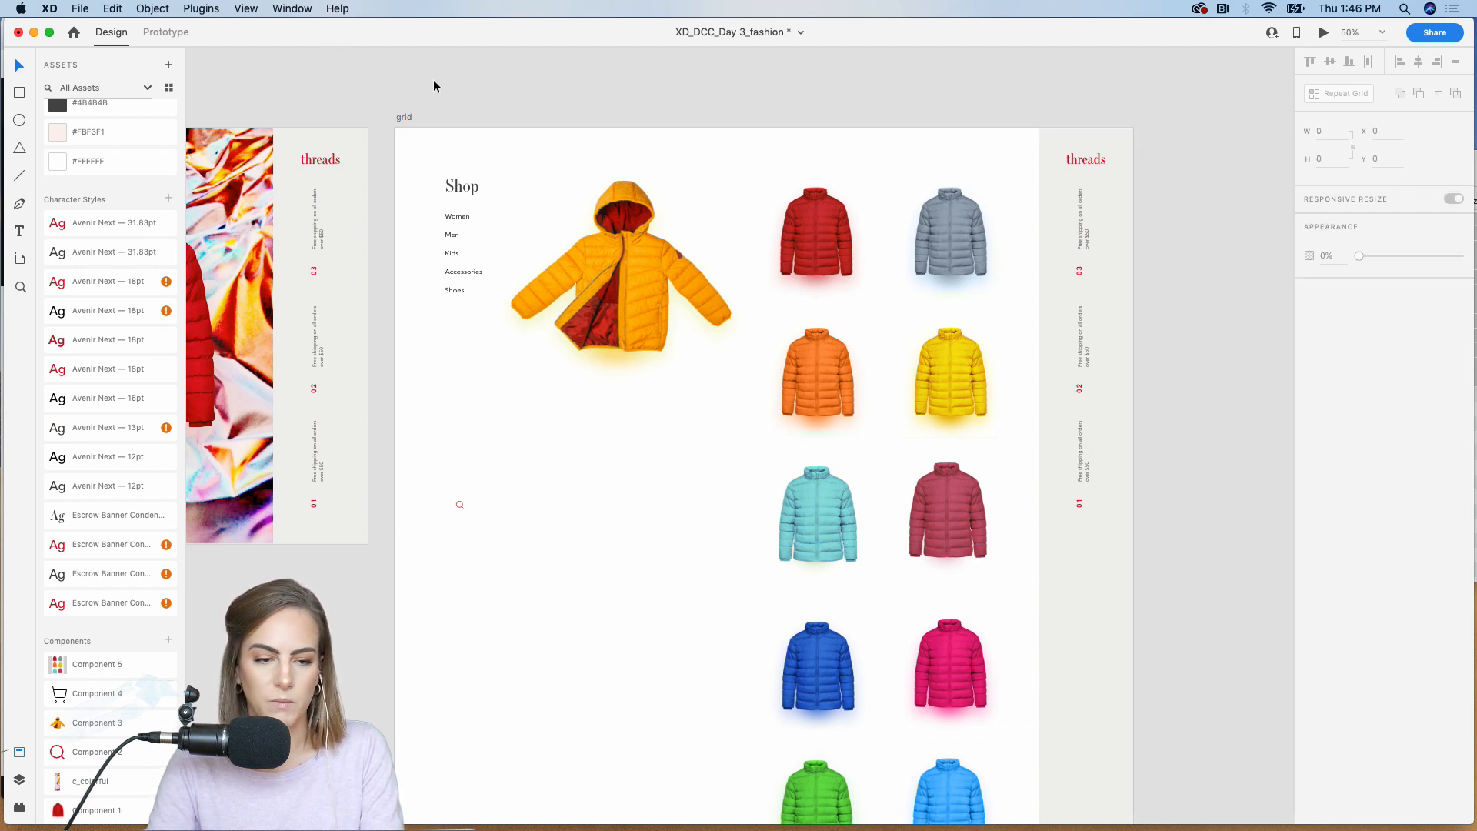
Step: Add a blank Web 1920 artboard beside the grid artboard and select it
left_click(18, 260)
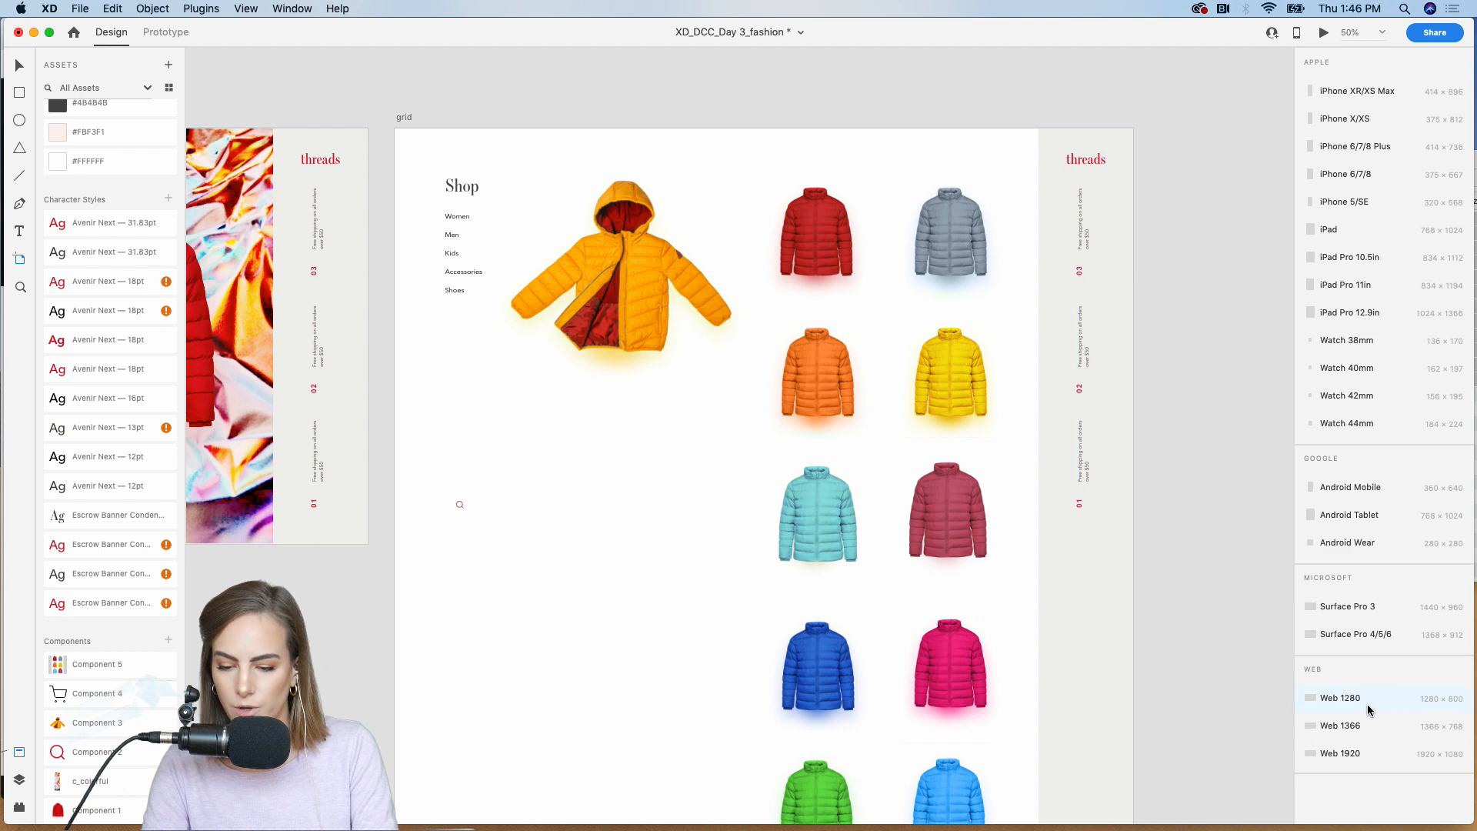
left_click(1351, 755)
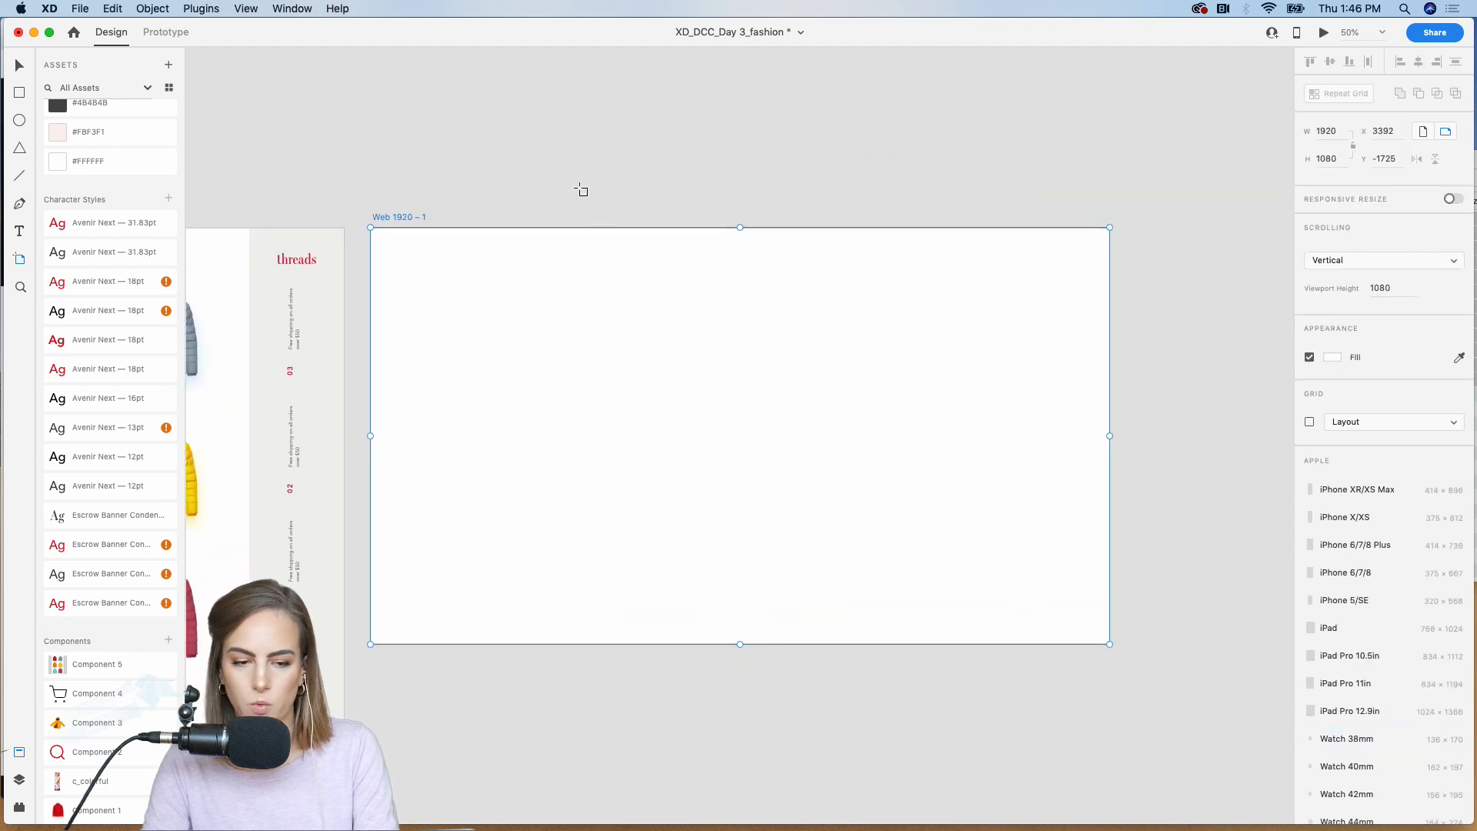
key("super+minus")
key("v")
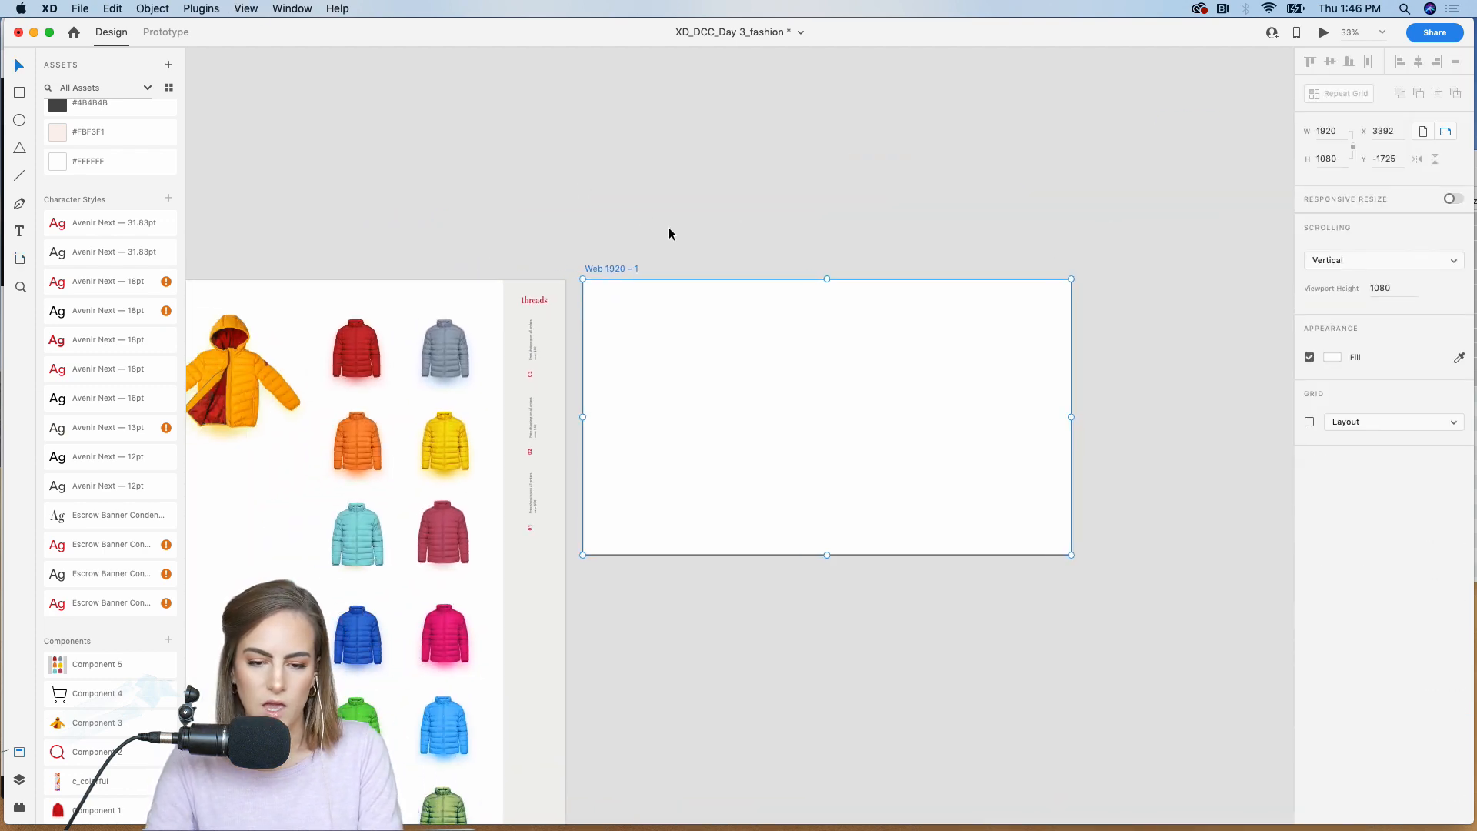
left_click(669, 233)
left_click(620, 269)
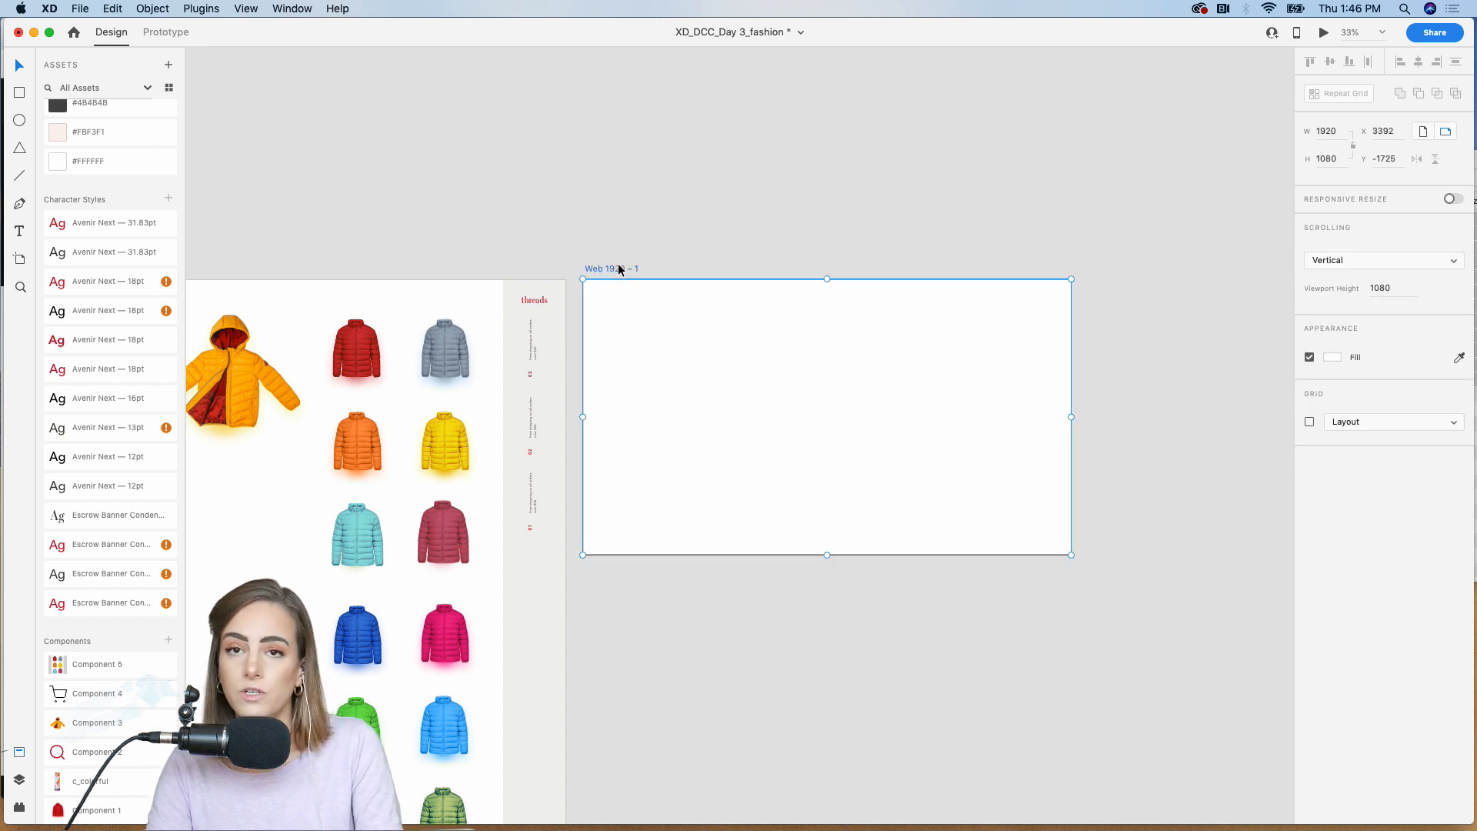
Step: Extend the blank Web 1920 artboard's height to about 2112 and its viewport height to about 1305
scroll(603, 270, "down", 3)
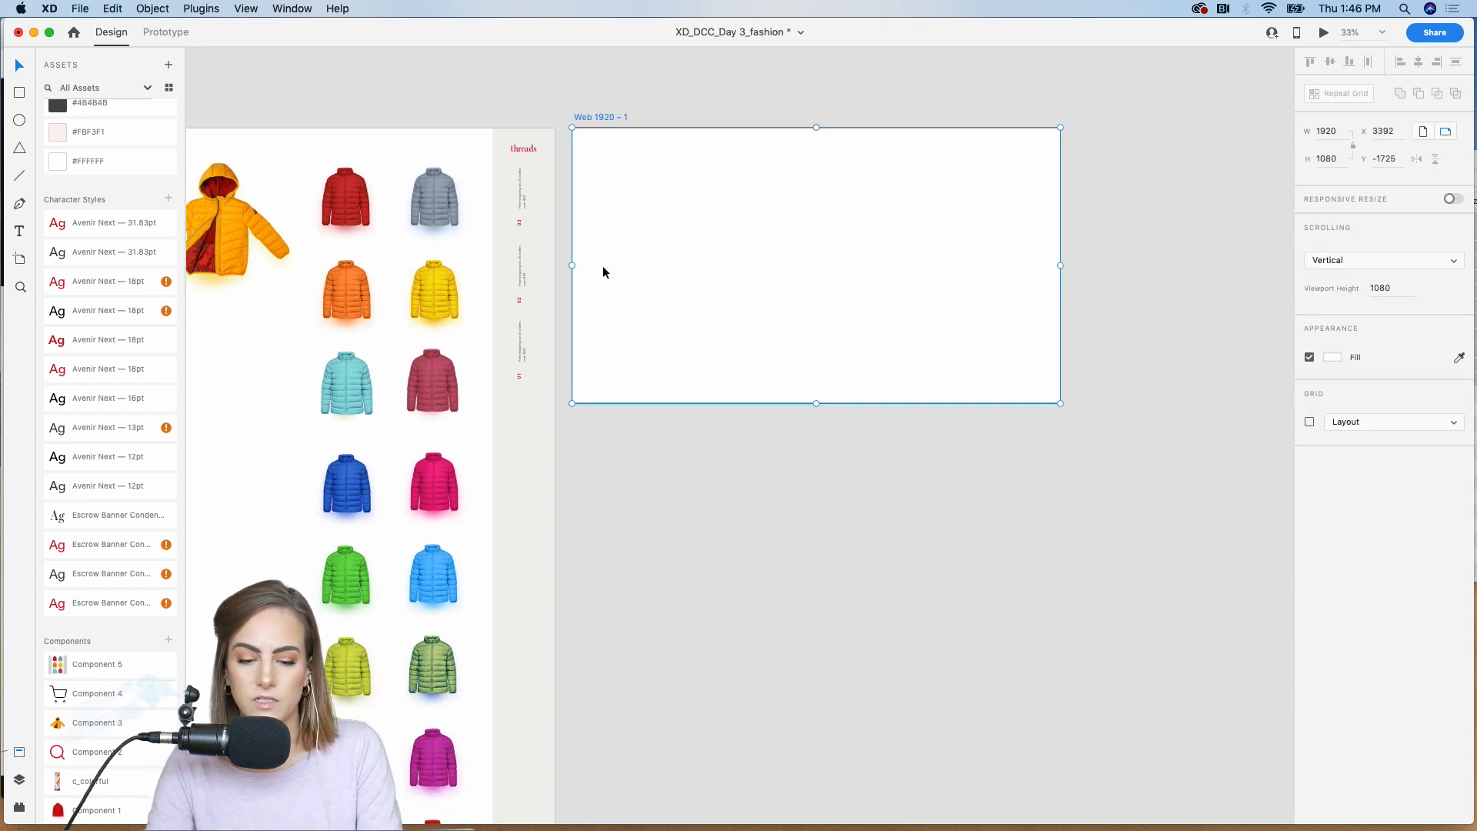
left_click_drag(814, 401, 832, 656)
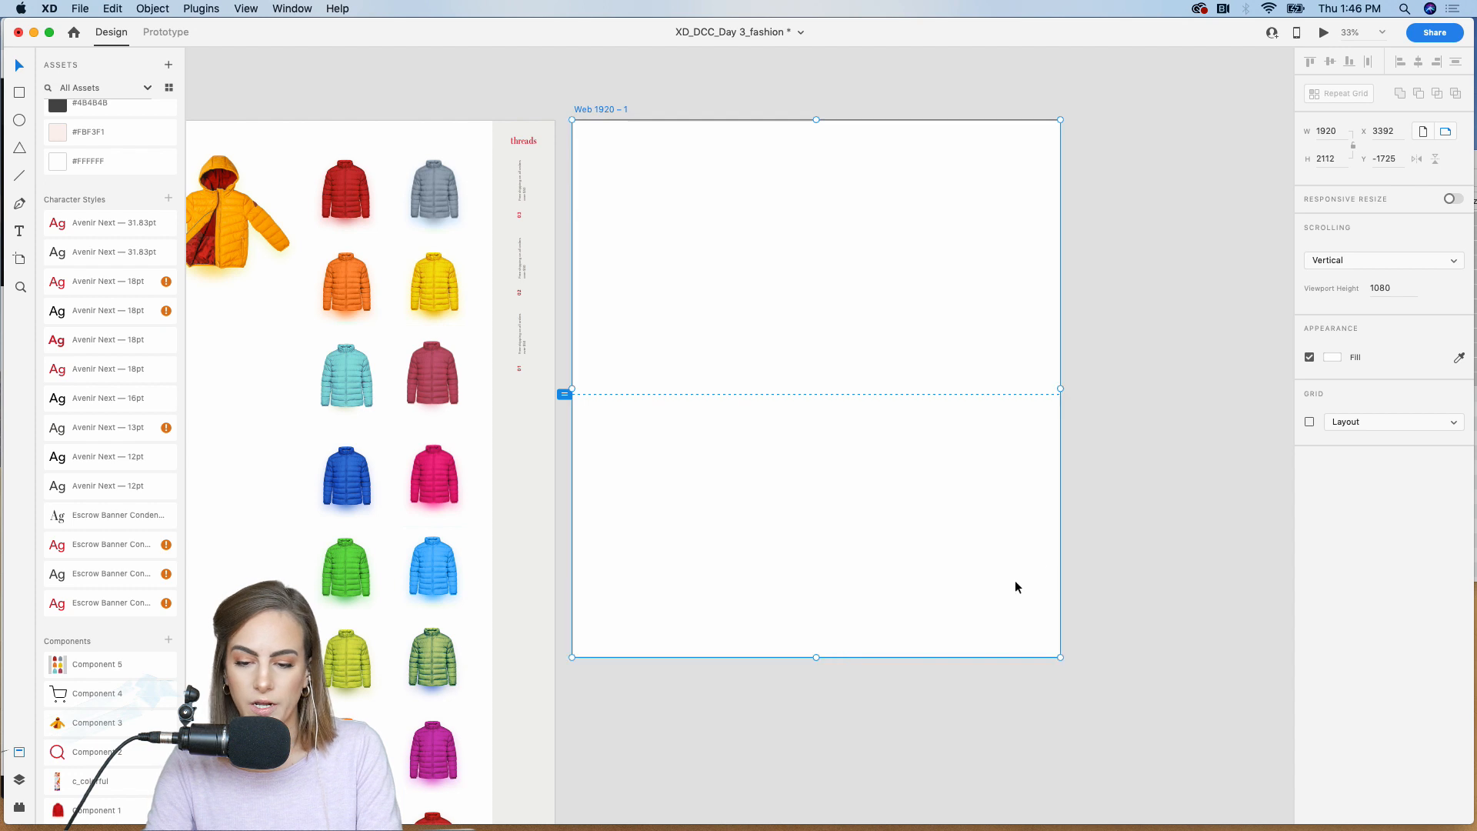
left_click(1105, 555)
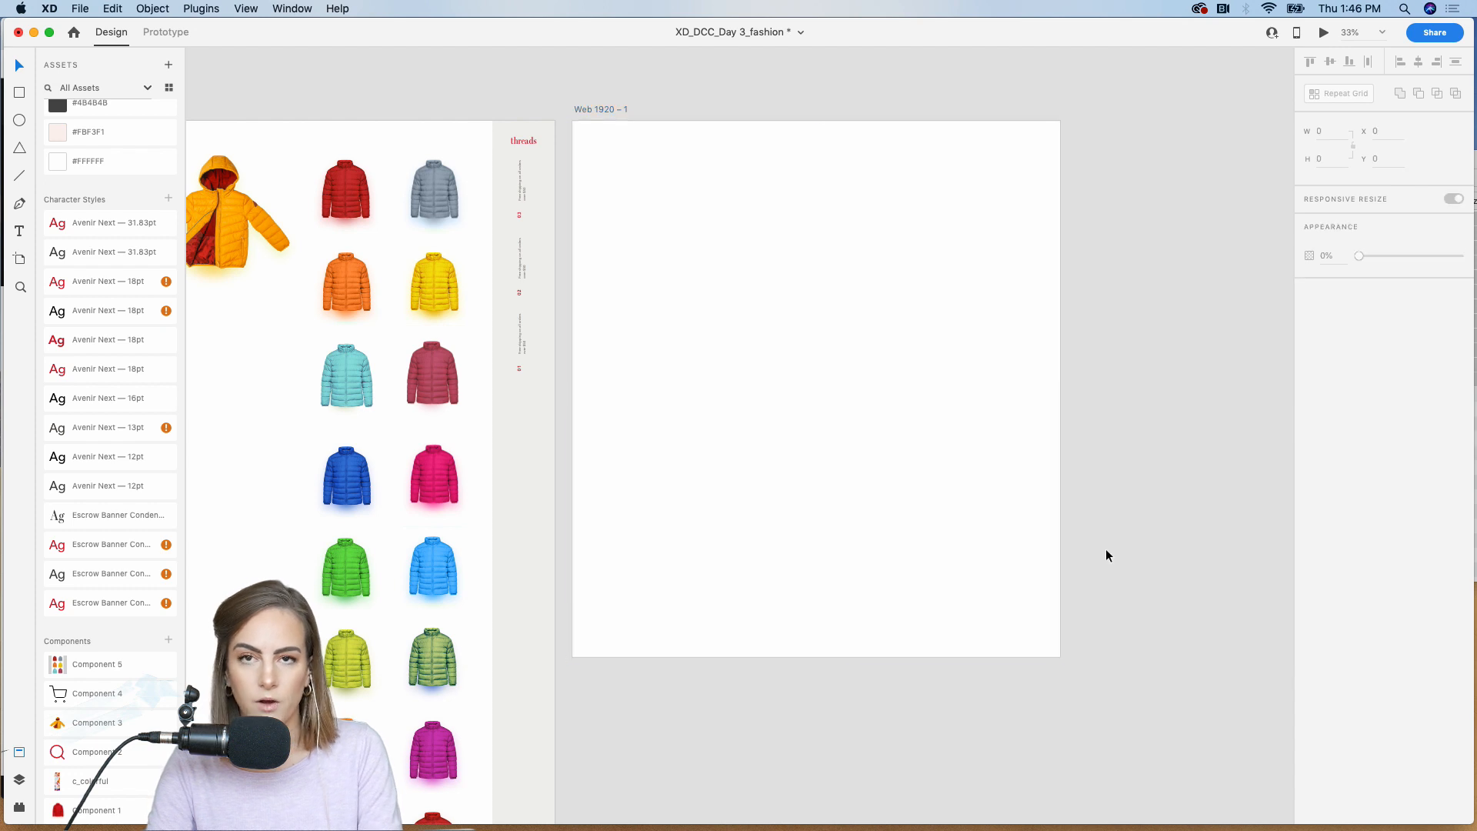
left_click(589, 108)
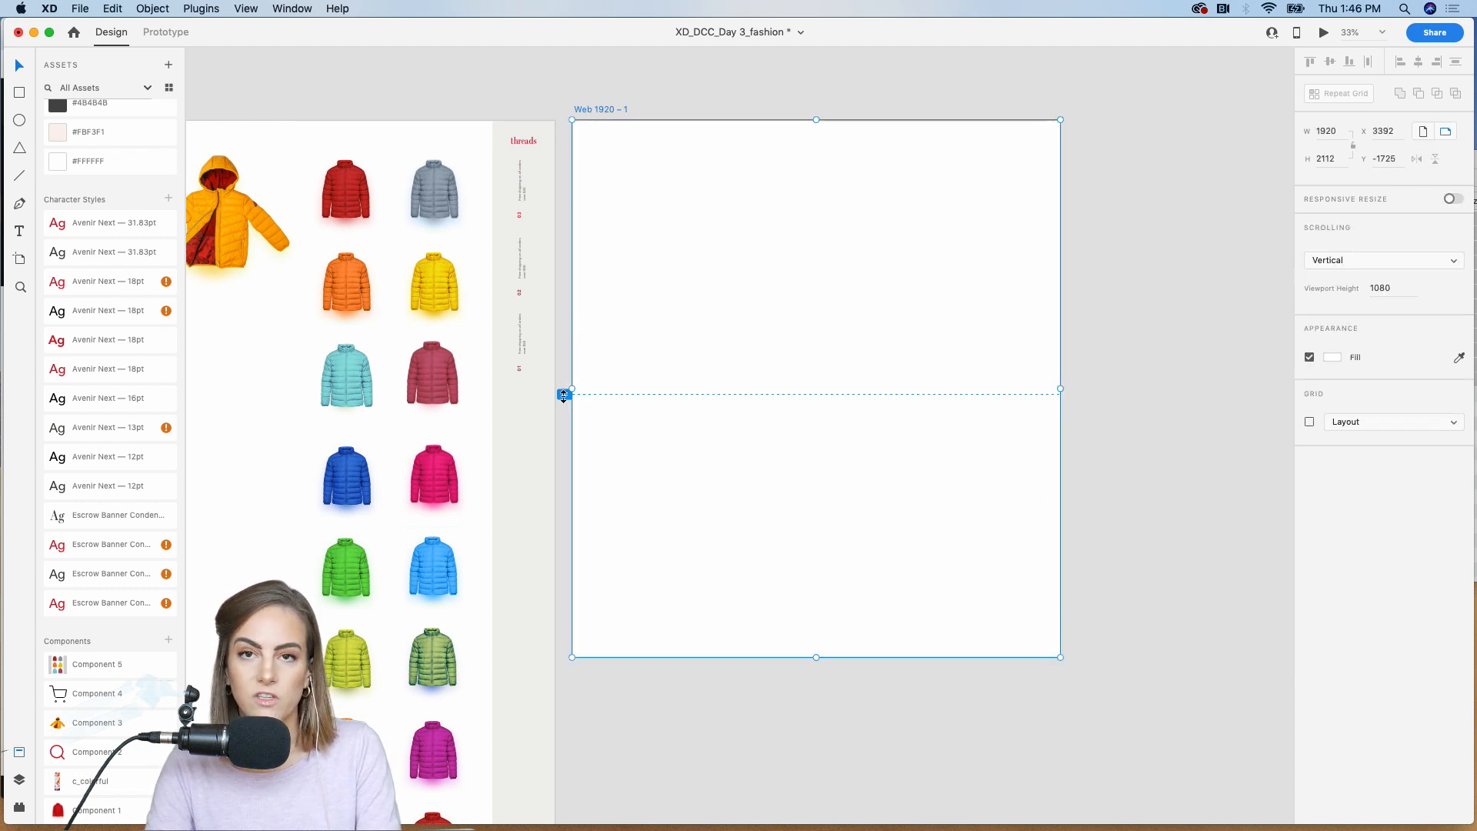
mouse_move(564, 396)
left_mouse_down()
mouse_move(564, 452)
mouse_move(564, 299)
mouse_move(571, 483)
mouse_move(572, 337)
mouse_move(572, 459)
left_mouse_up()
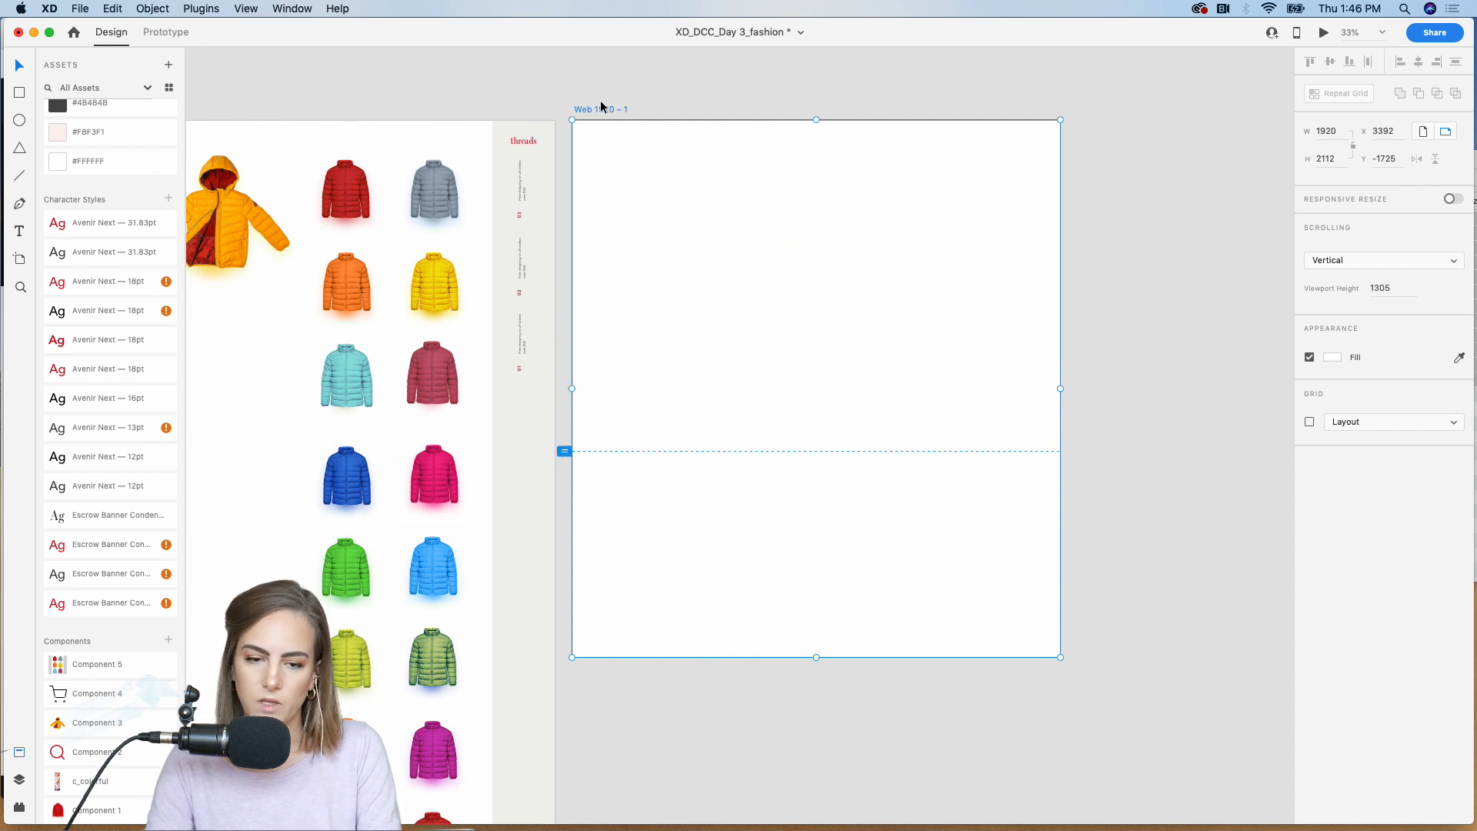
Step: Delete the blank Web 1920 artboard and return to the grid artboard
key("Delete")
scroll(595, 108, "left", 5)
key("super+plus")
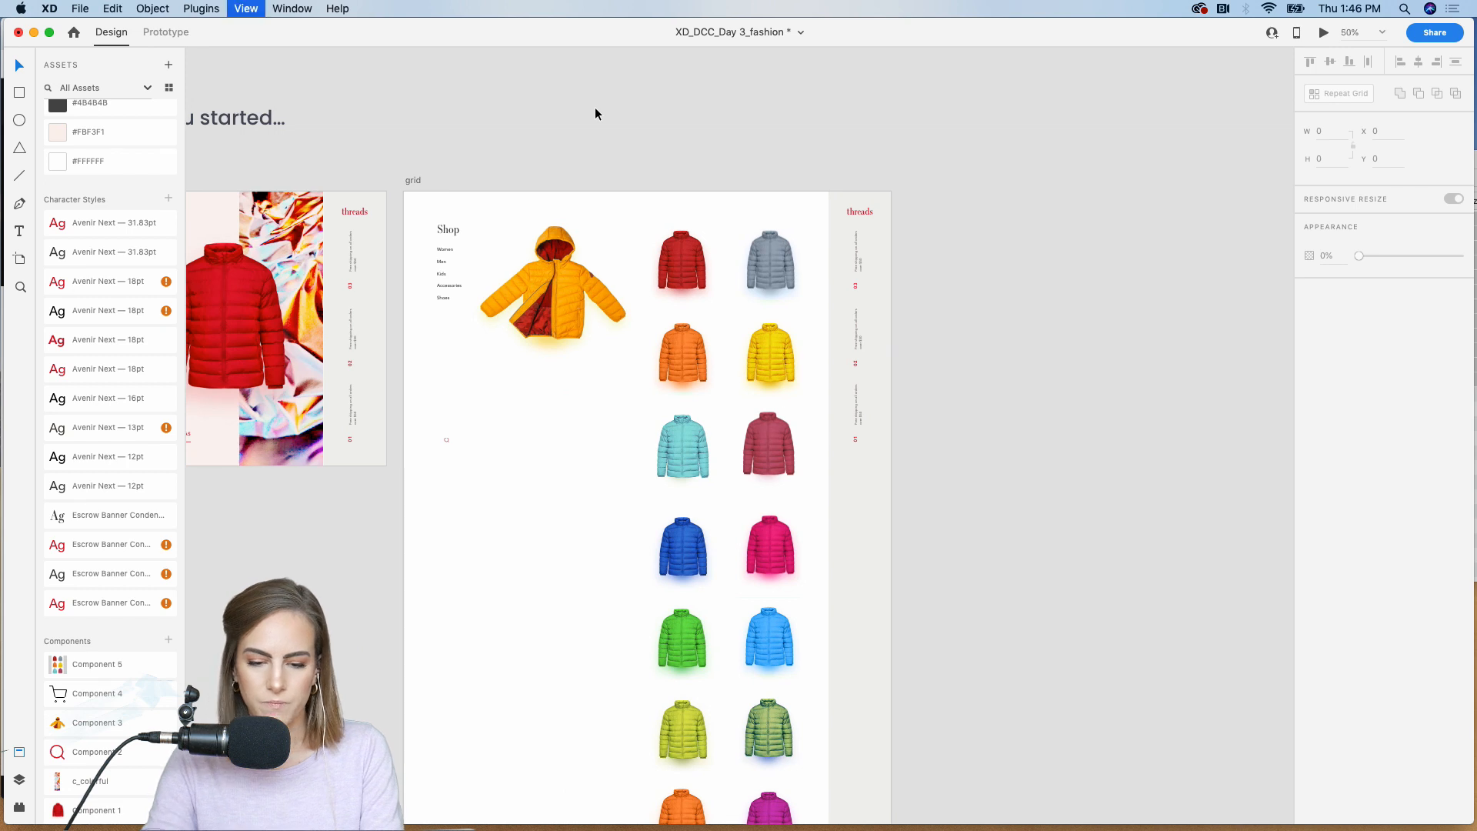
scroll(595, 113, "left", 3)
scroll(594, 113, "up", 2)
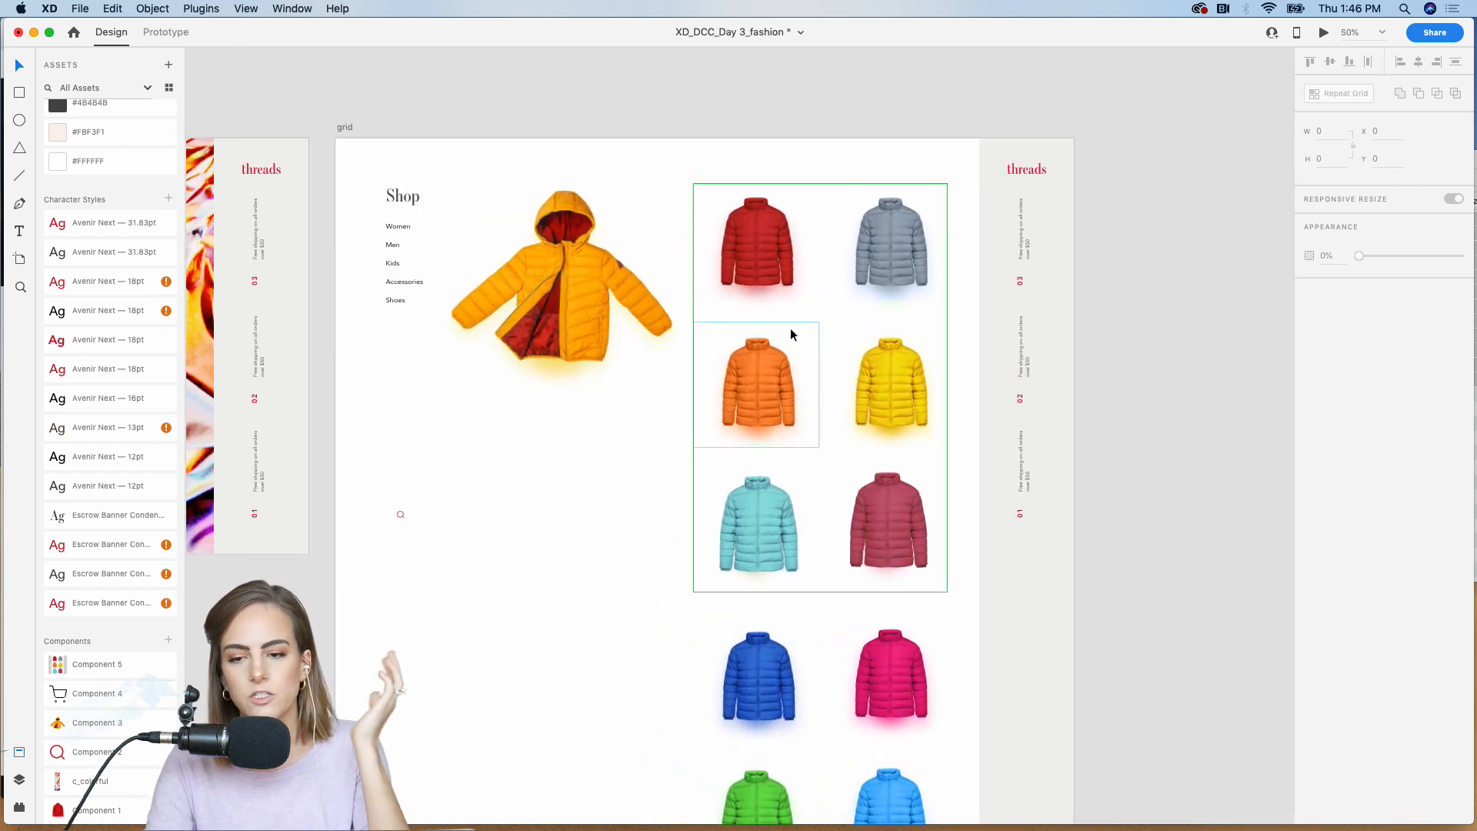
Step: Switch to Prototype mode and open the preview of the Fashion homepage, shifting its window slightly aside
scroll(1024, 113, "left", 10)
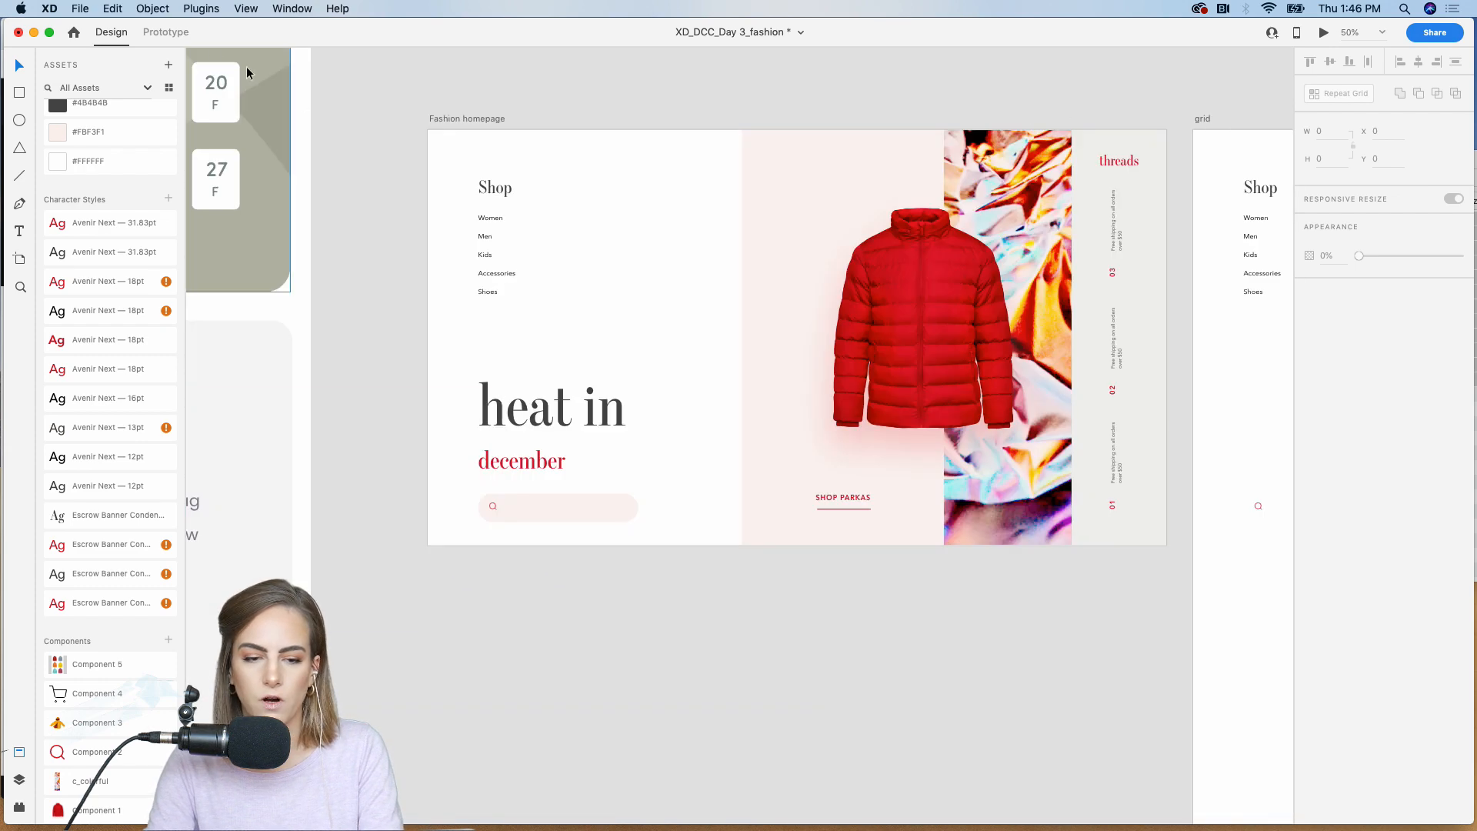
left_click(164, 32)
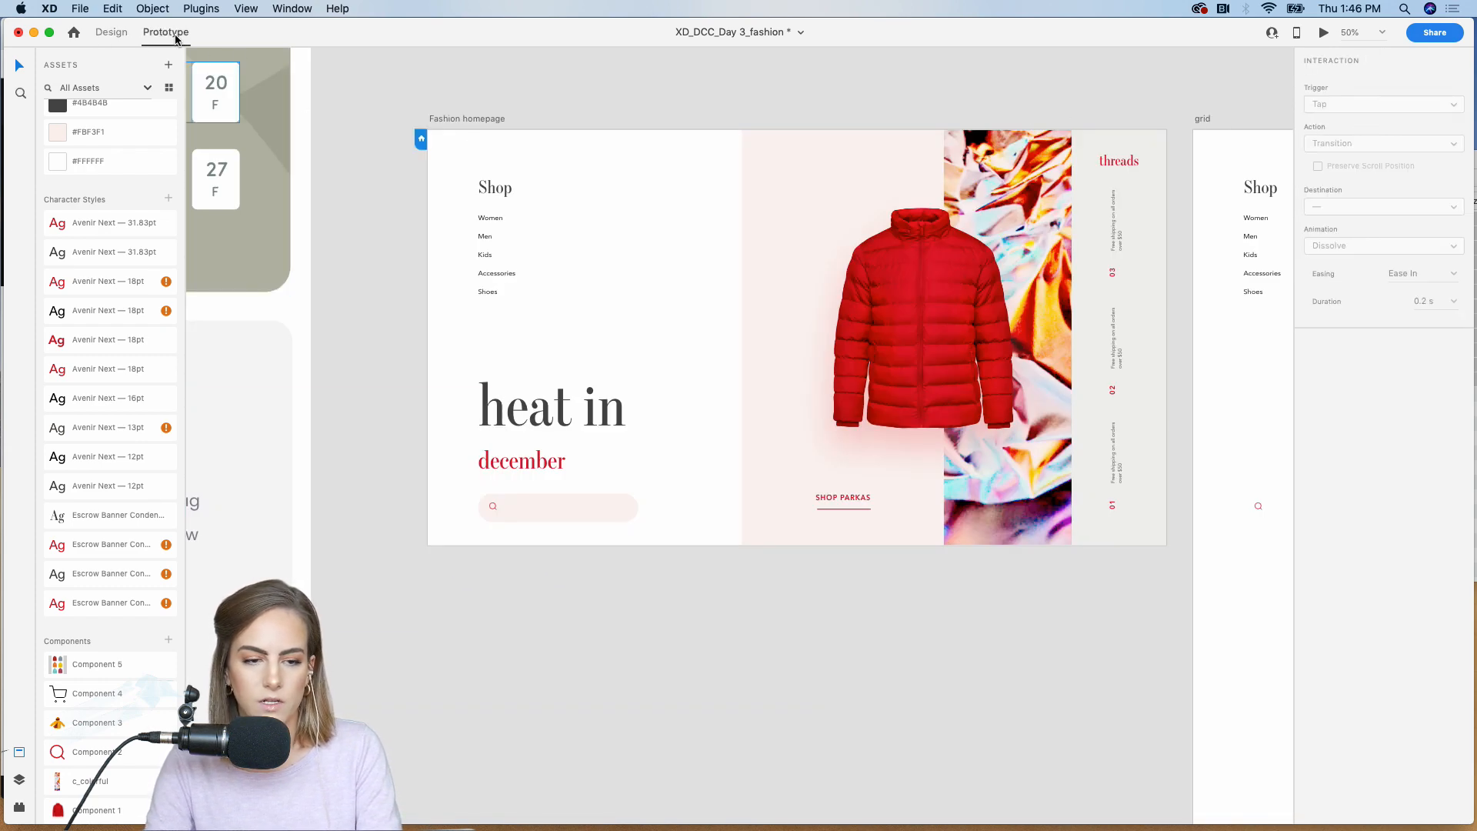
scroll(468, 102, "right", 2)
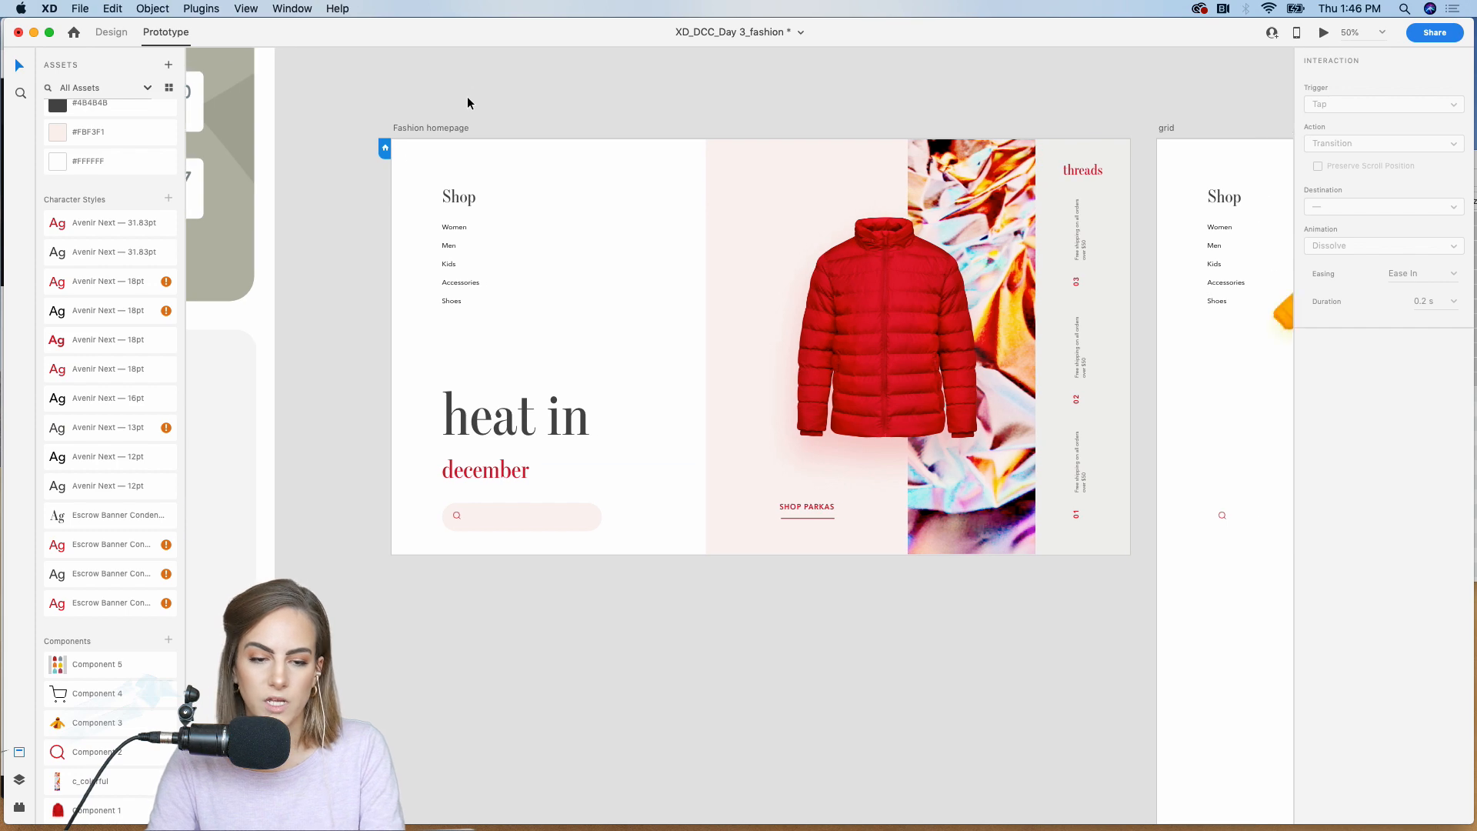
scroll(385, 149, "right", 10)
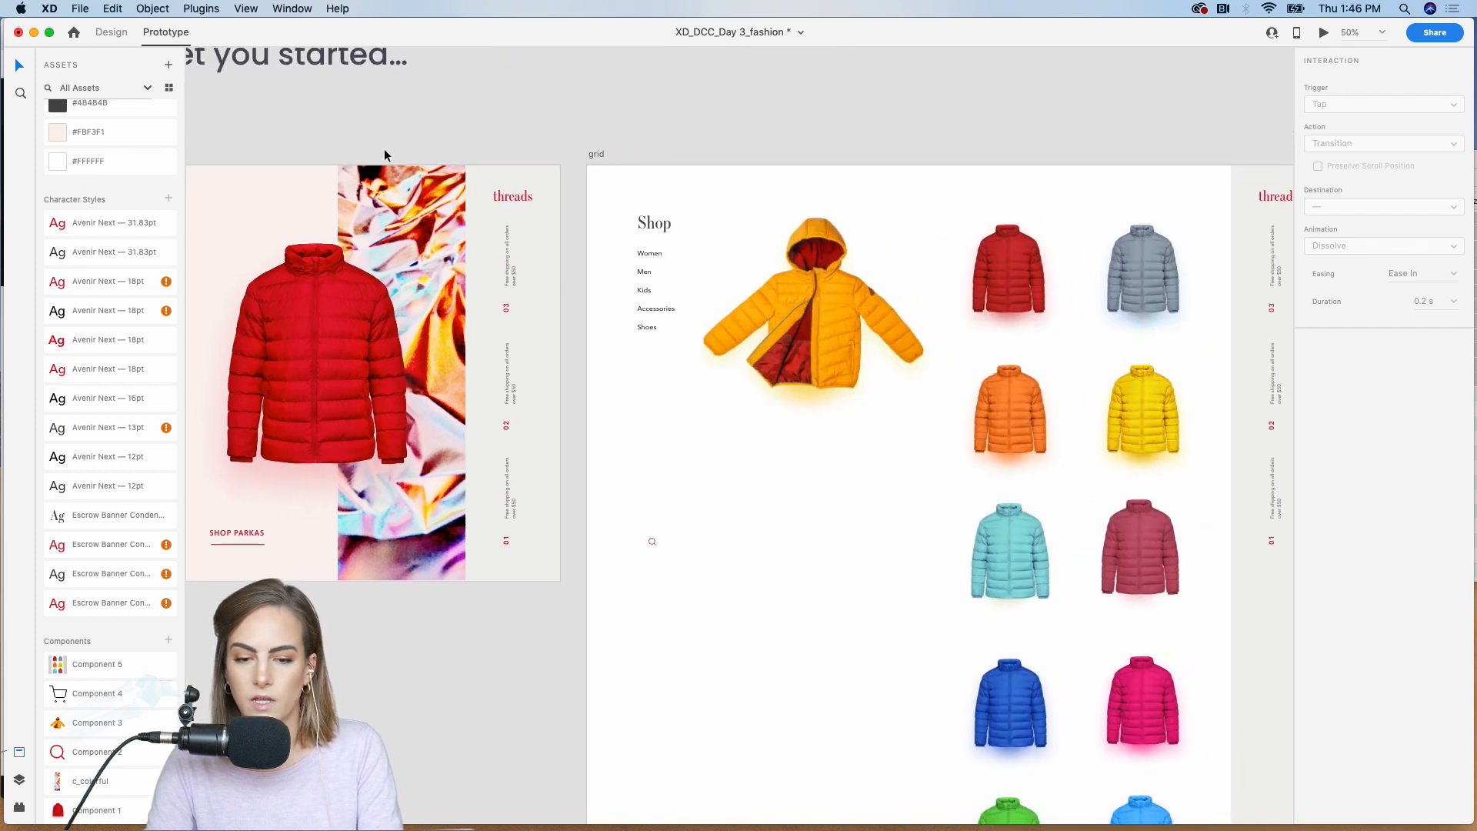
left_click(1324, 33)
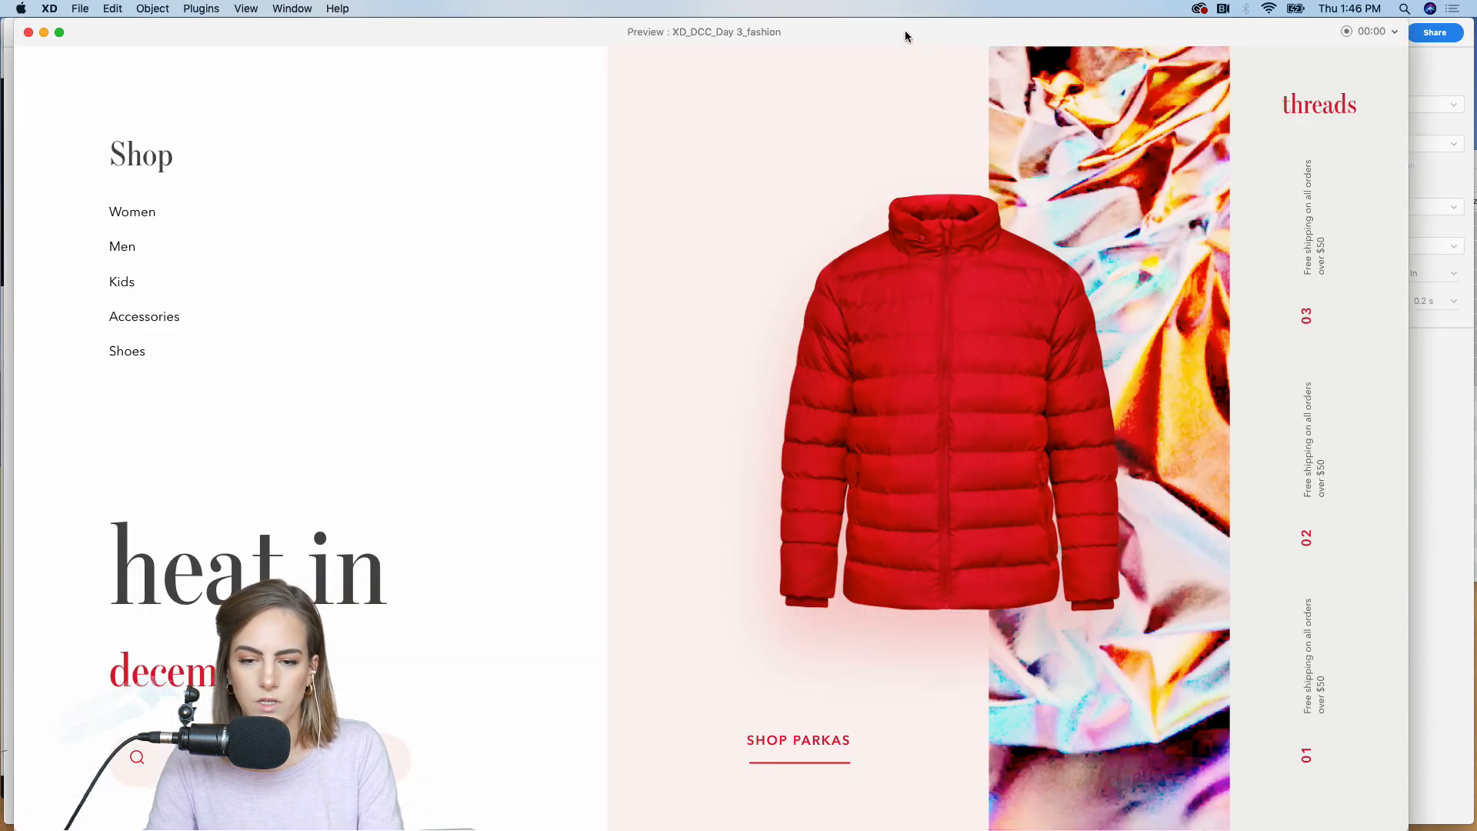
left_click_drag(905, 36, 940, 36)
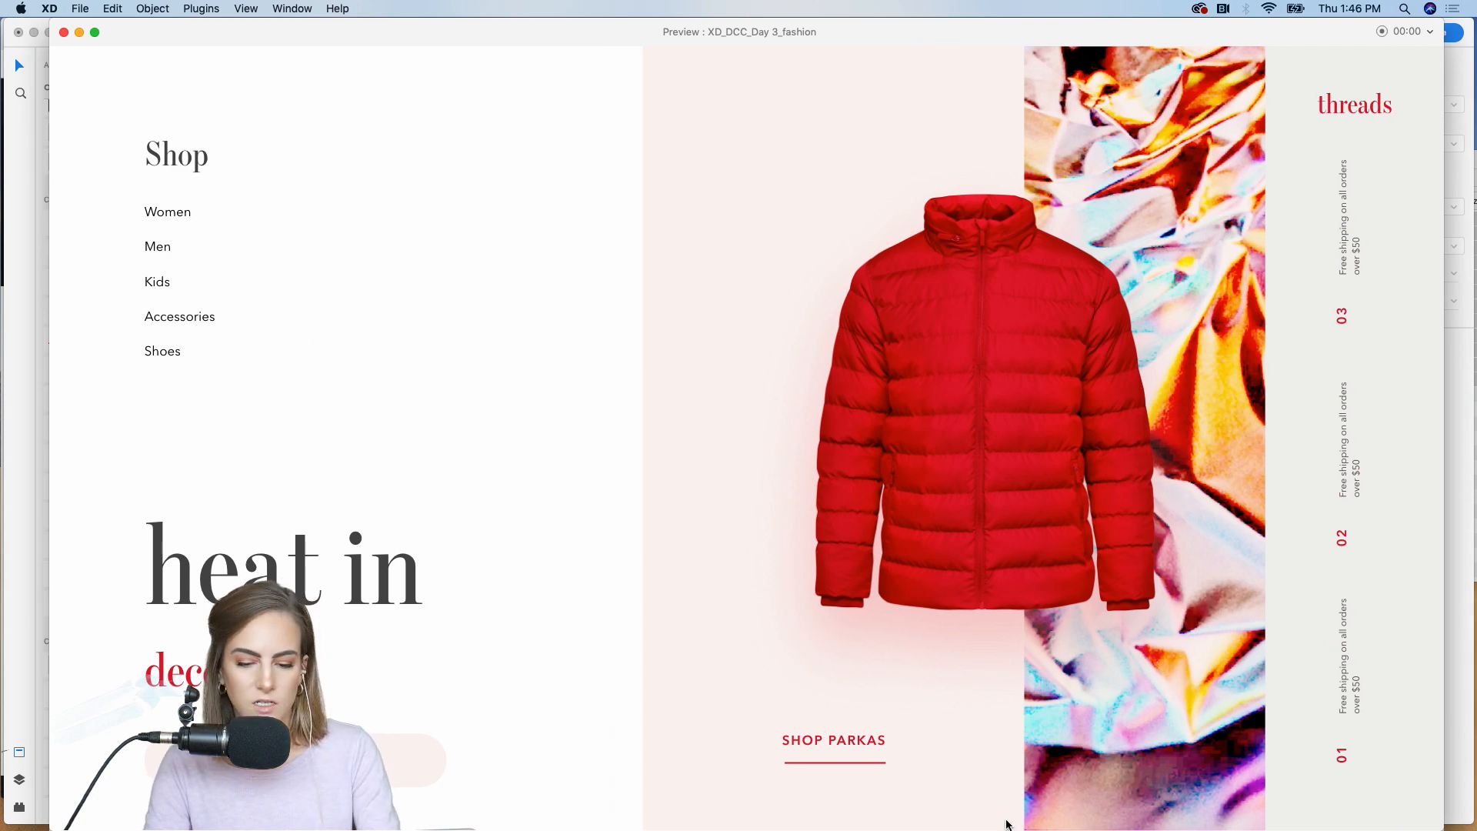
Step: Follow the SHOP PARKAS link in the preview, examine how the grid page scrolls, and close the preview
left_click(835, 739)
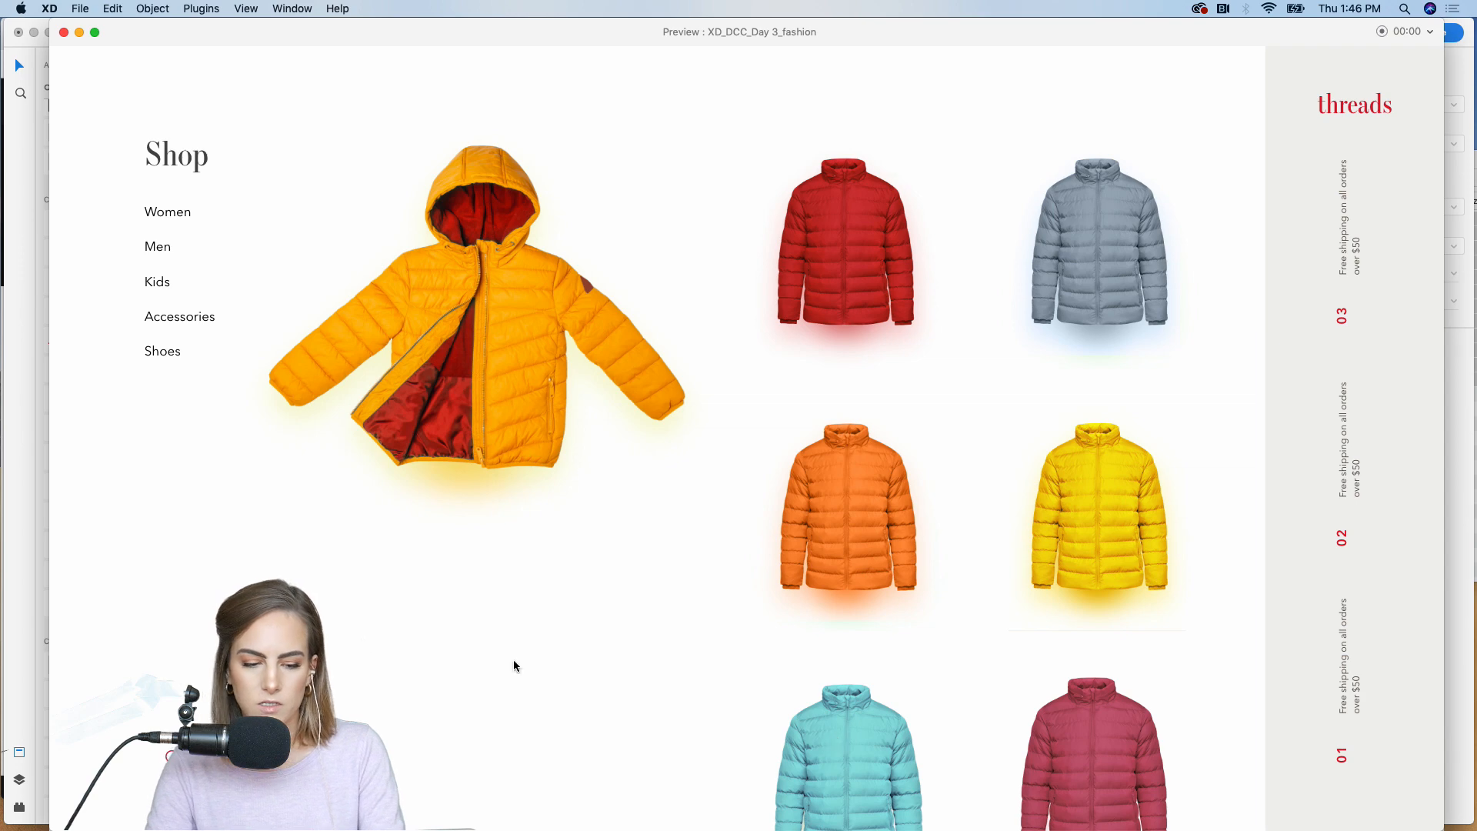
scroll(945, 397, "down", 15)
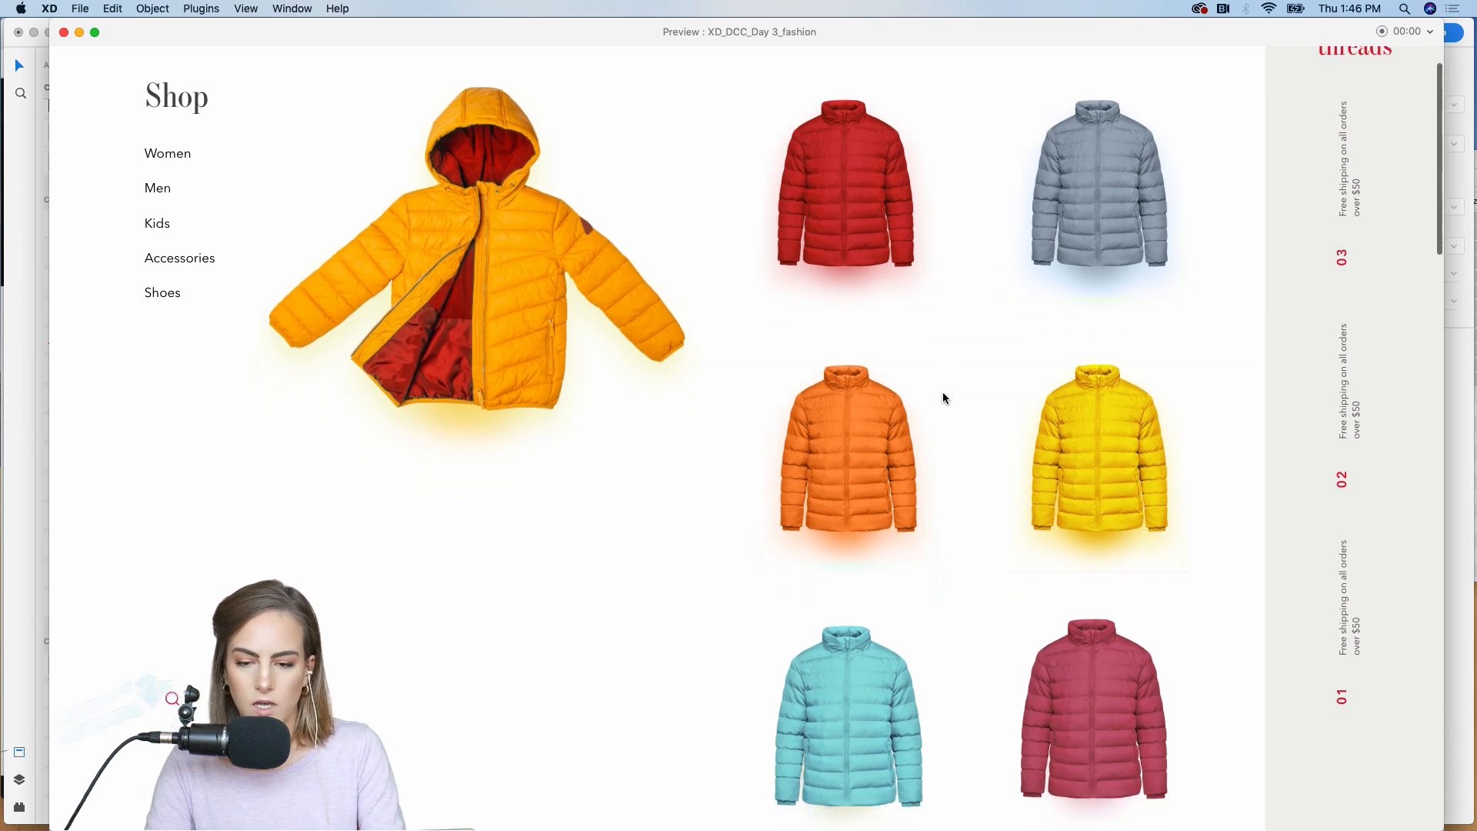
scroll(945, 397, "down", 8)
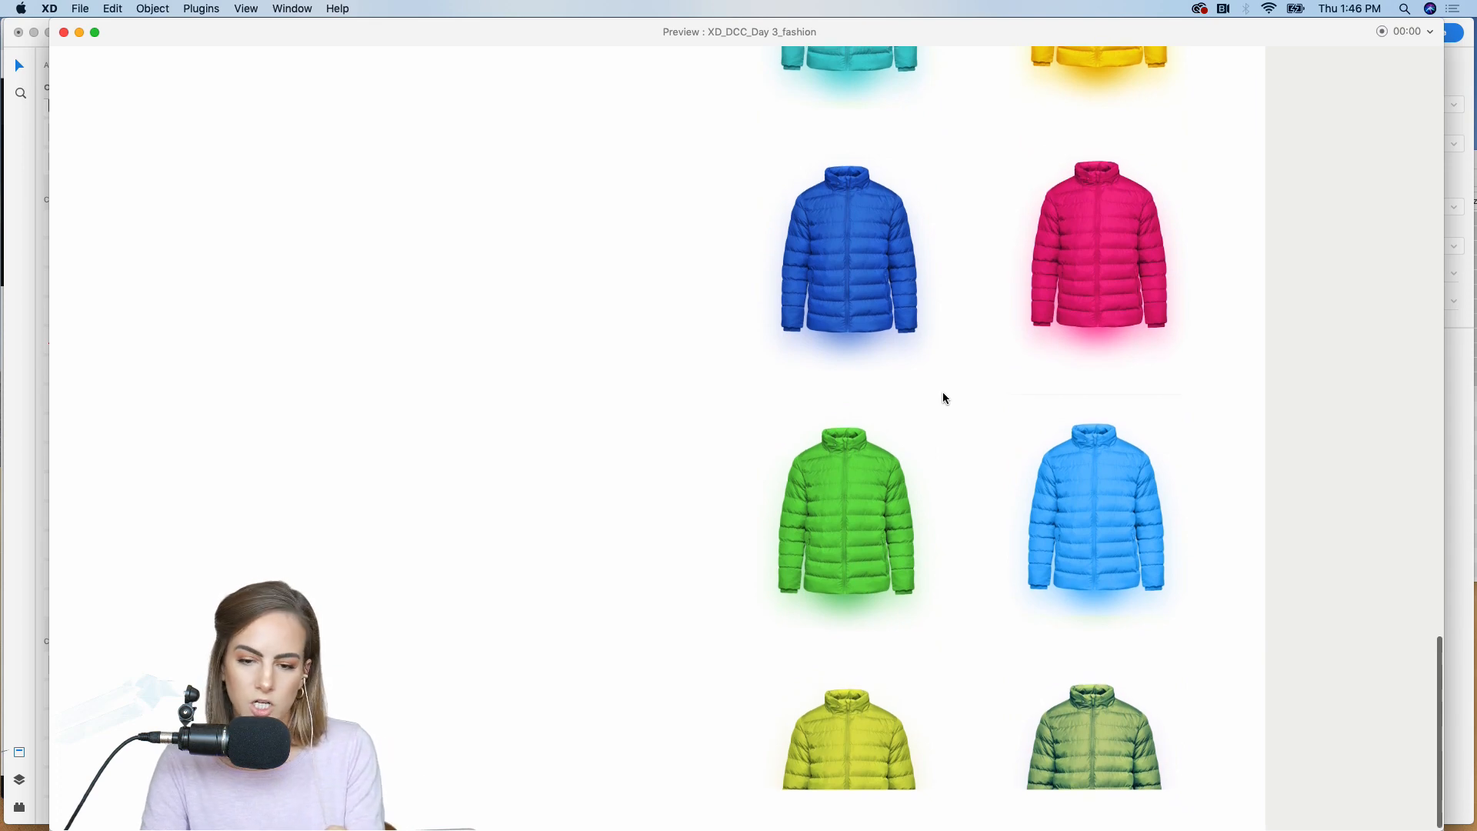
scroll(944, 398, "up", 20)
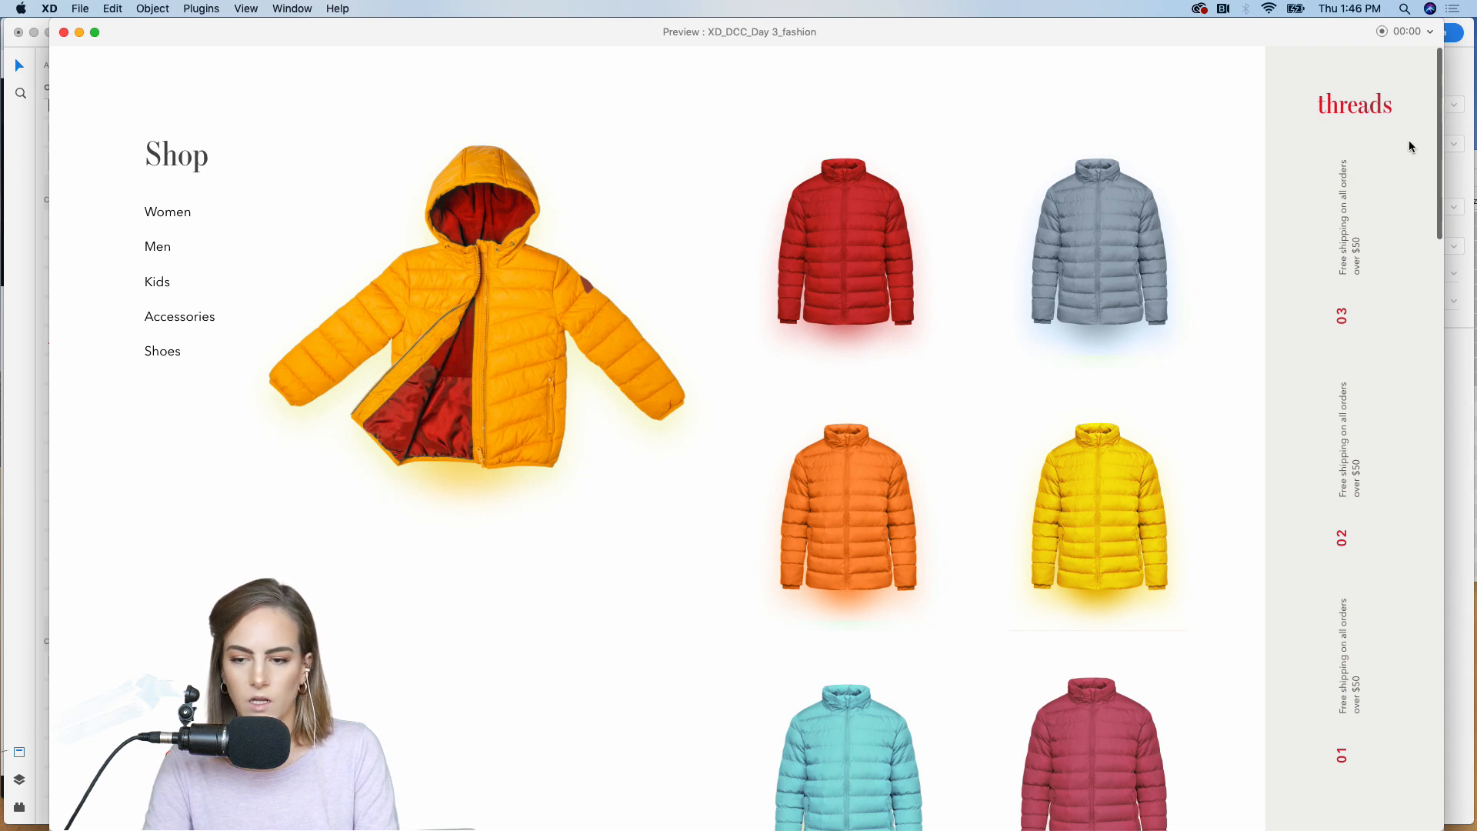
left_click(64, 32)
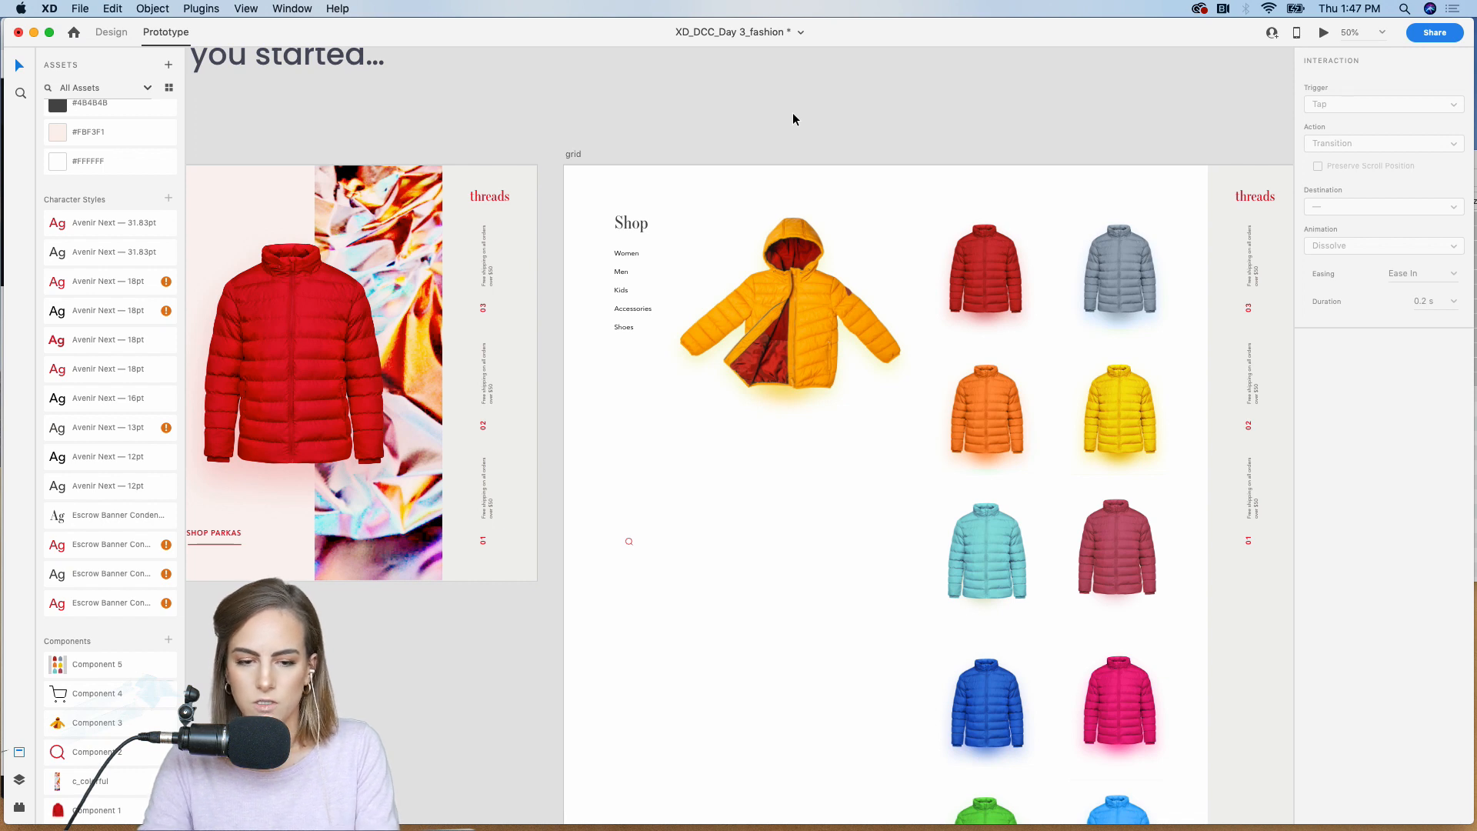
Step: Fix the grid artboard's threads sidebar with its text, the Shop menu and the search icon in position when scrolling
scroll(754, 108, "right", 5)
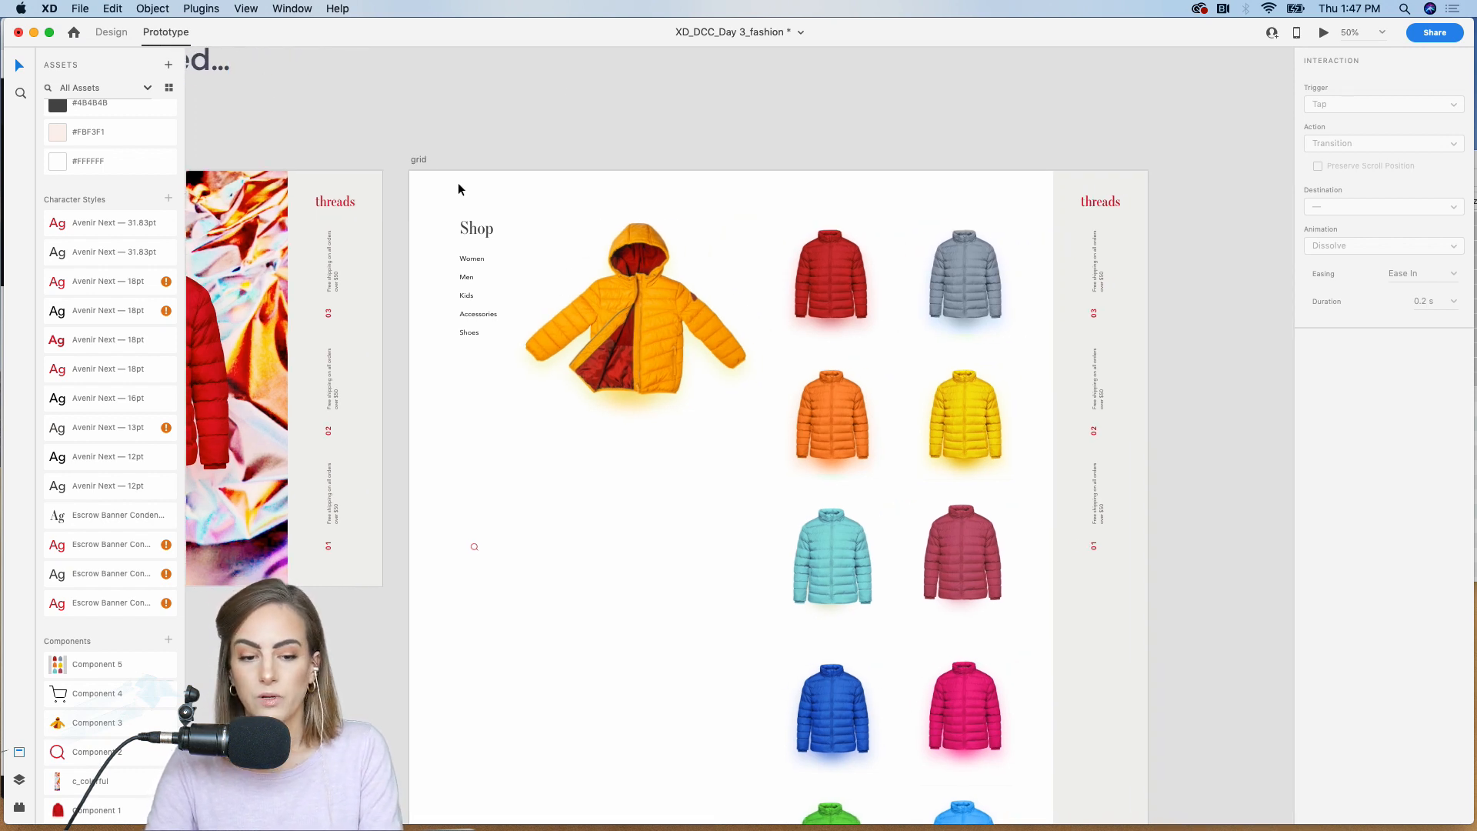
left_click_drag(1180, 184, 1099, 583)
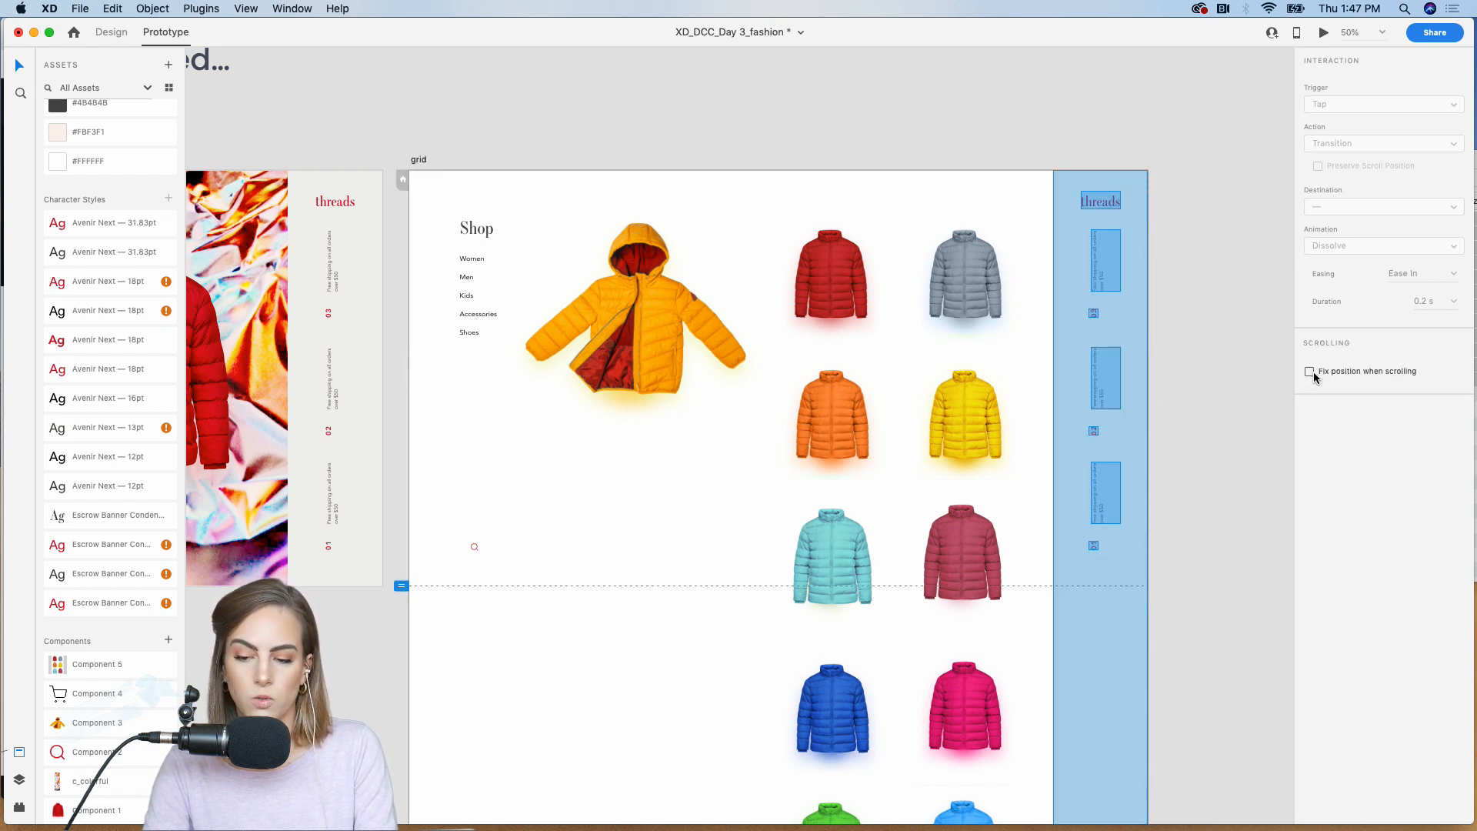
left_click(1191, 154)
left_click_drag(449, 138, 469, 368)
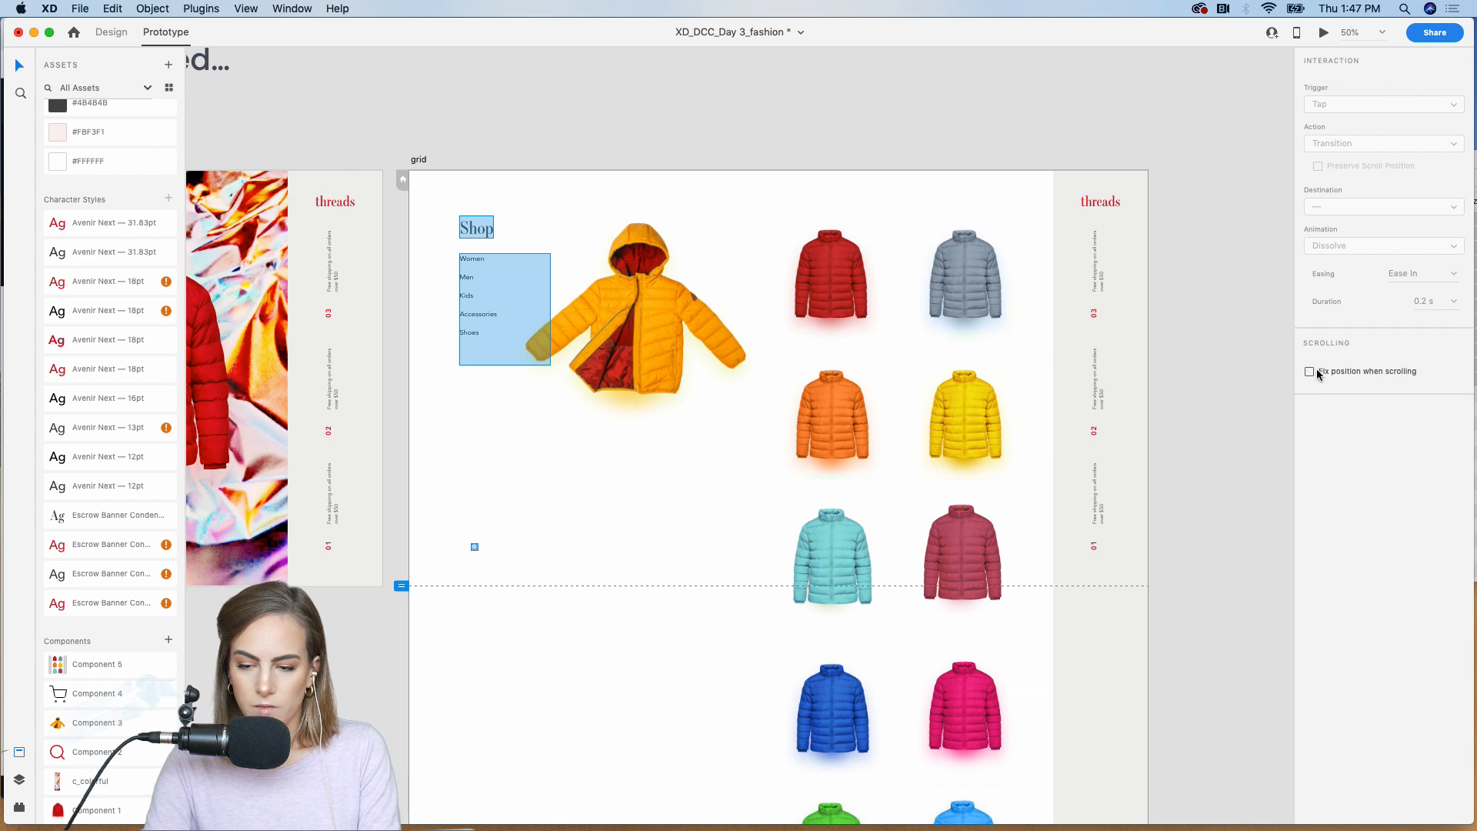
left_click(1253, 373)
Step: Preview the SHOP PARKAS link and check the sidebar and Shop menu while scrolling the grid page
left_click(1324, 33)
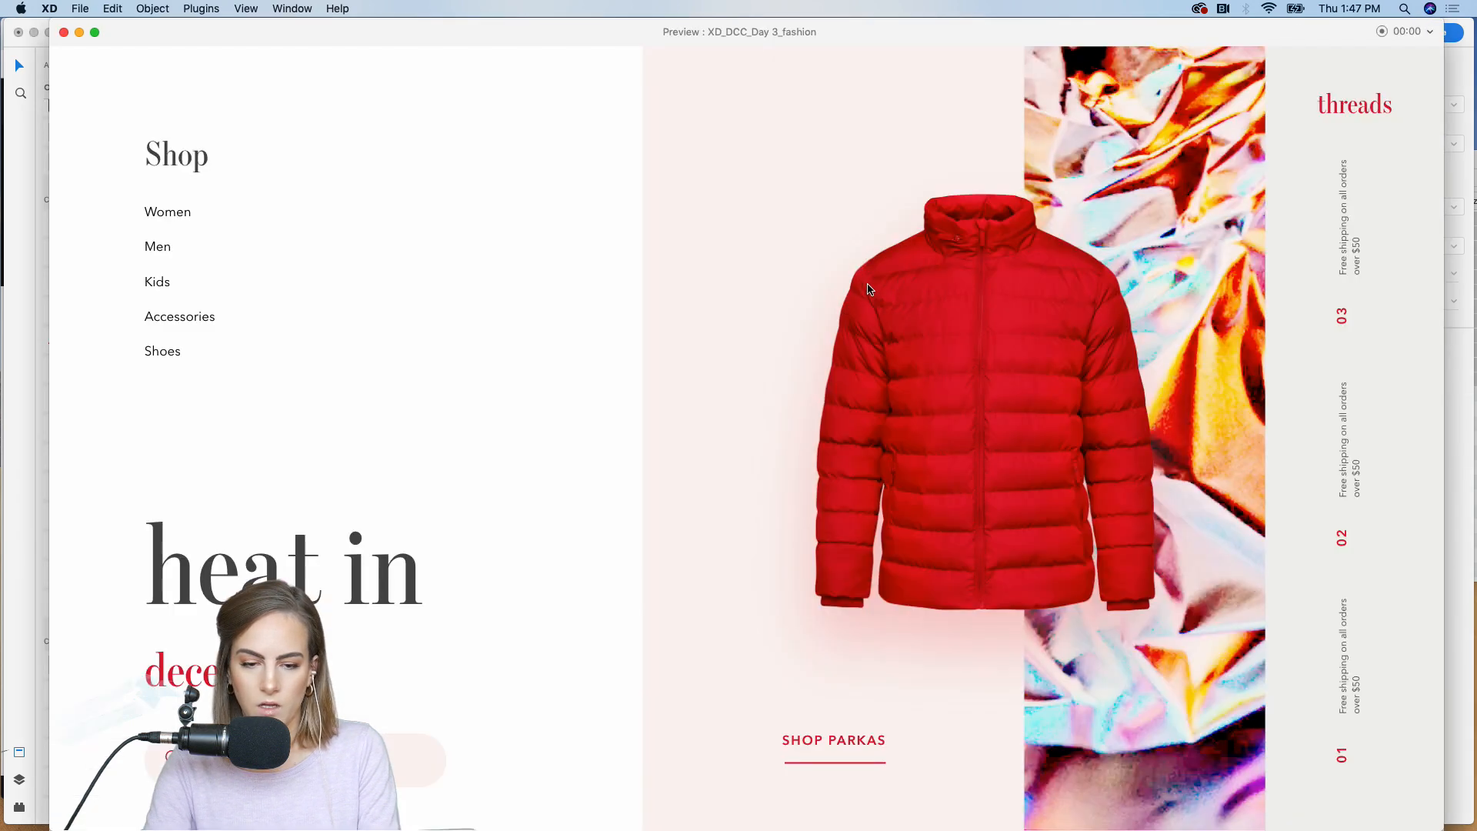
left_click(855, 743)
scroll(751, 431, "down", 5)
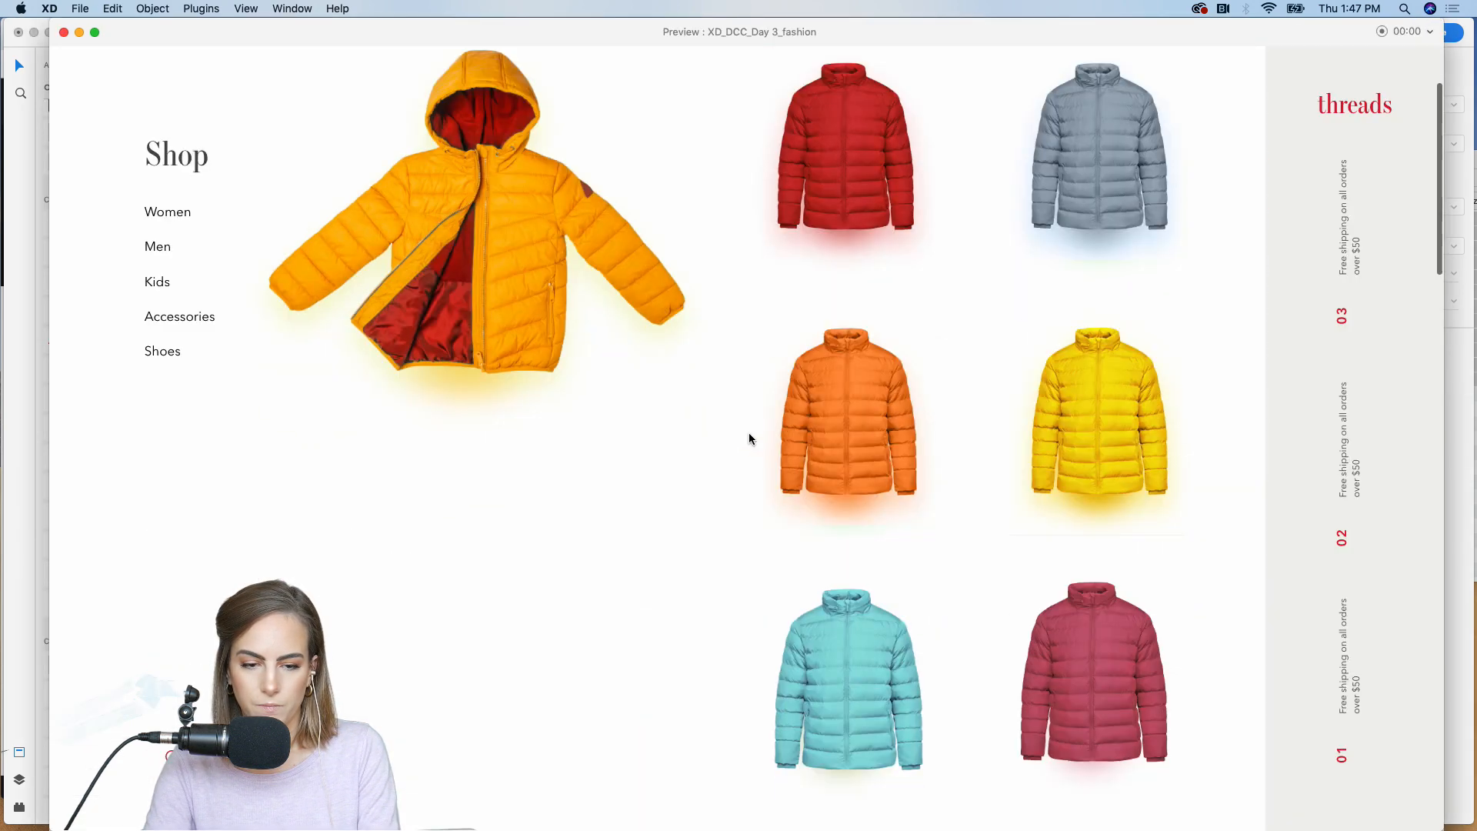
scroll(746, 431, "up", 6)
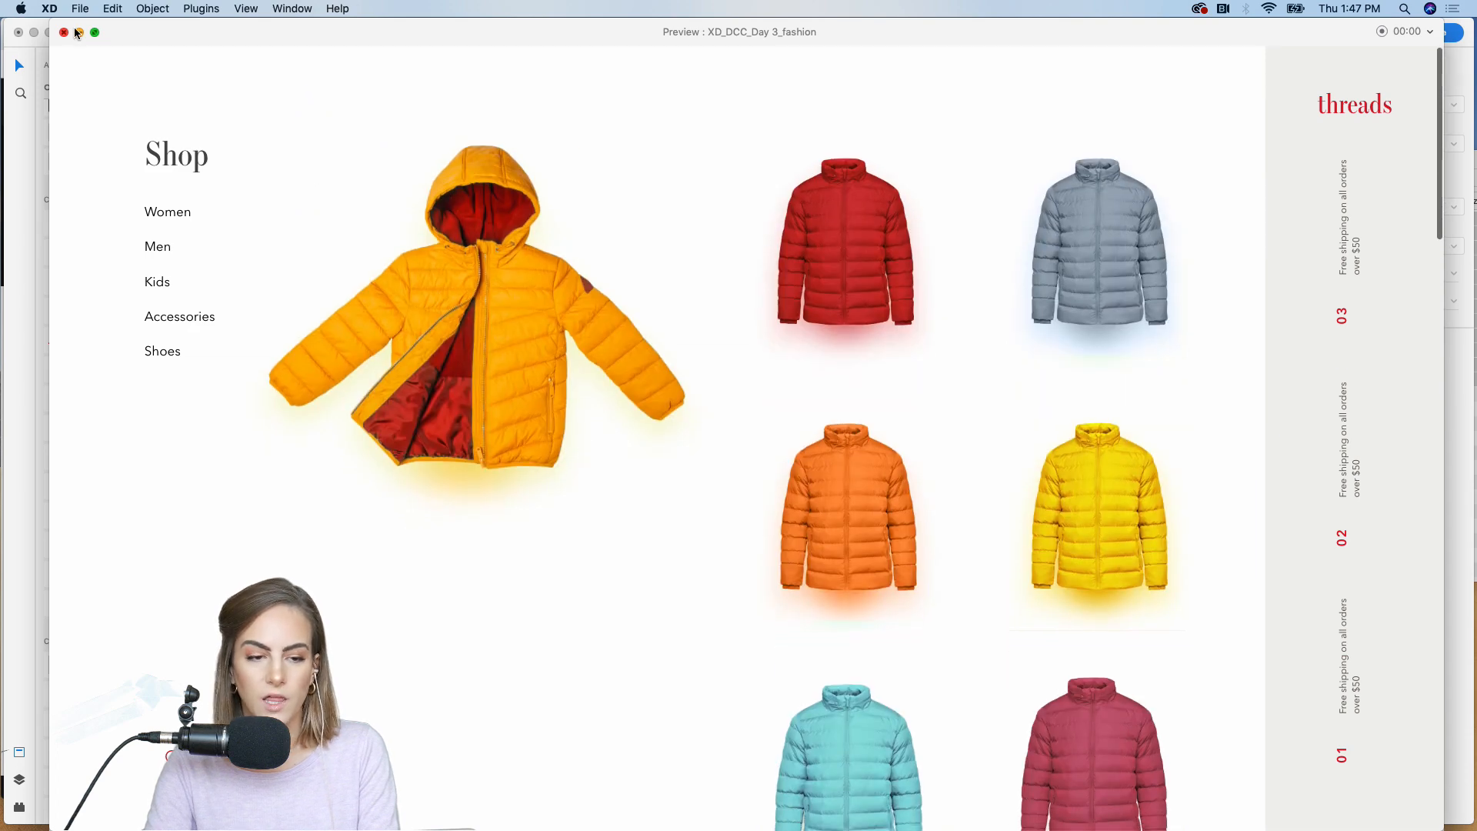
left_click(64, 32)
Step: Fix the large open yellow coat in position when scrolling and preview it on the grid page through SHOP PARKAS
left_click(616, 334)
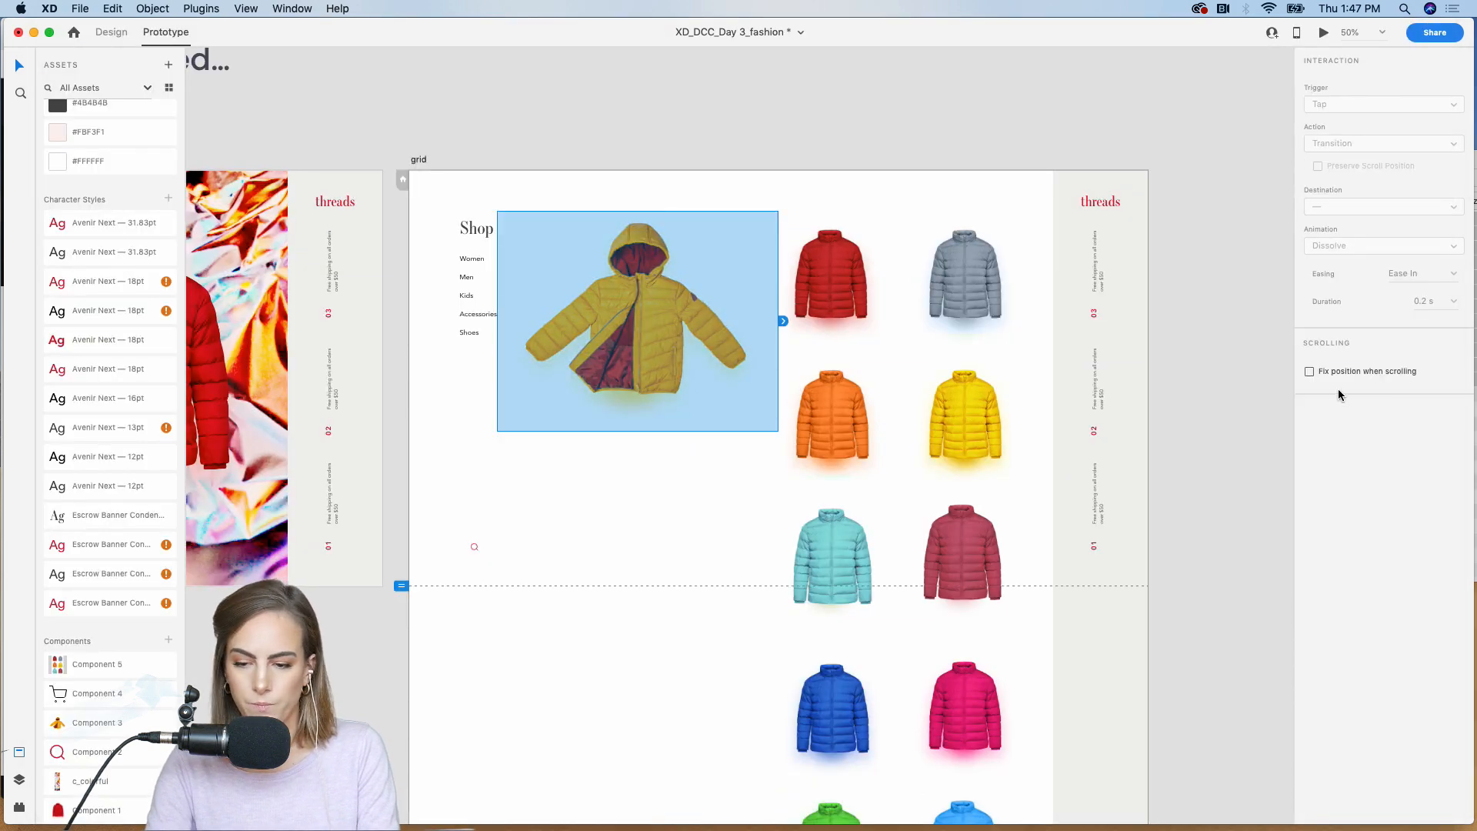
left_click(1241, 369)
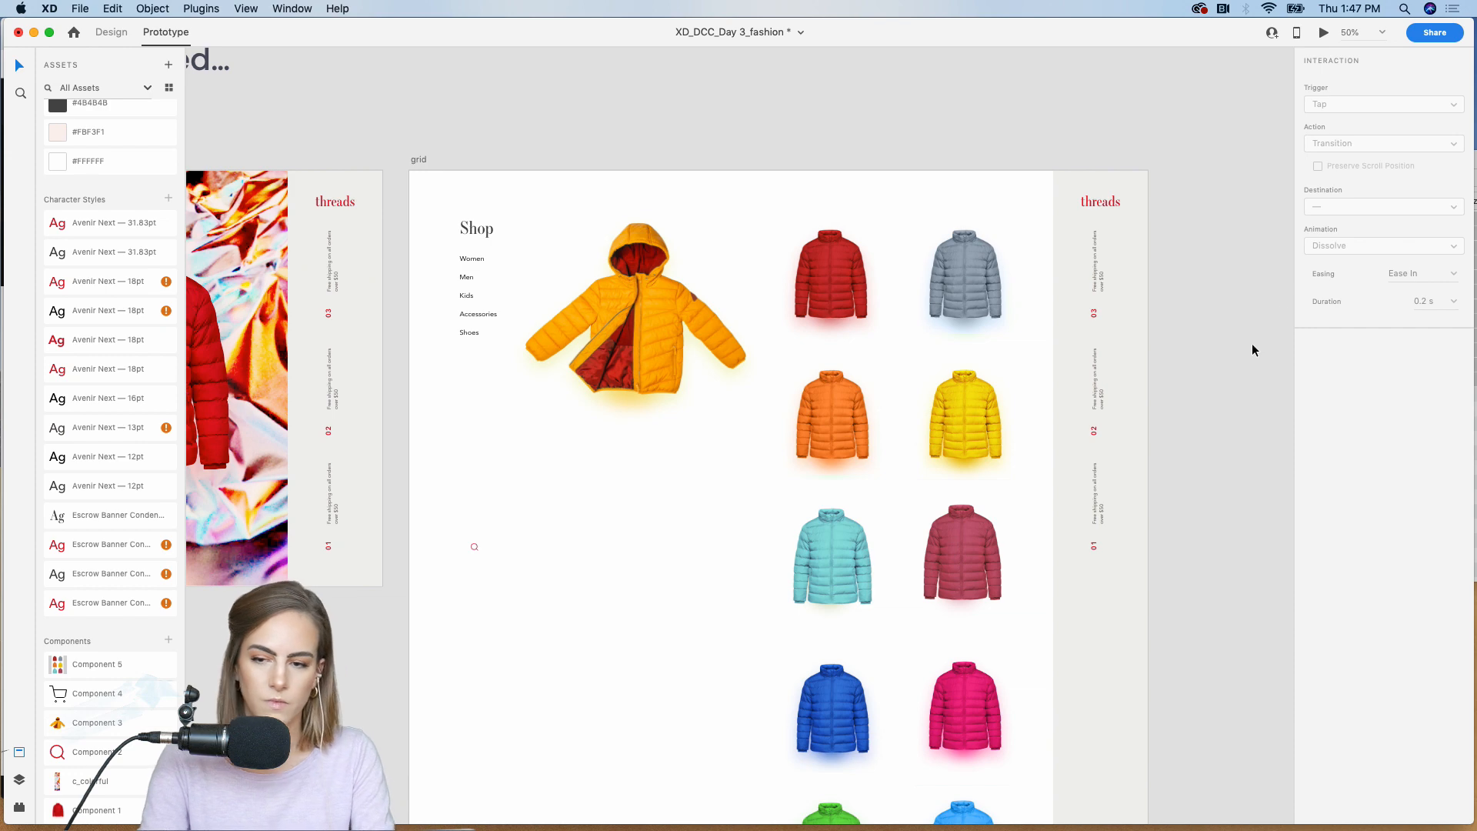
left_click(1324, 34)
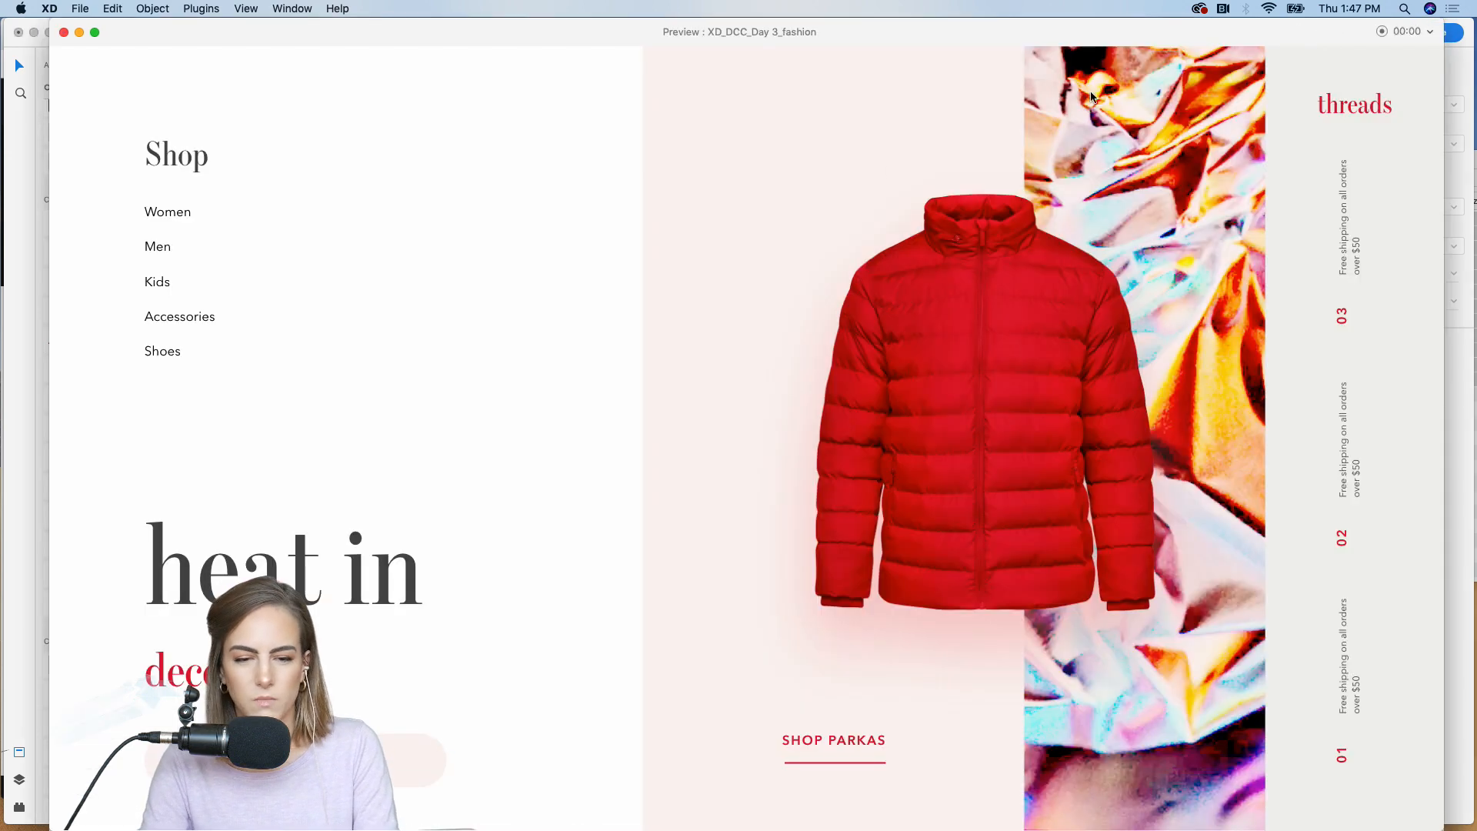
left_click(817, 761)
scroll(625, 507, "down", 10)
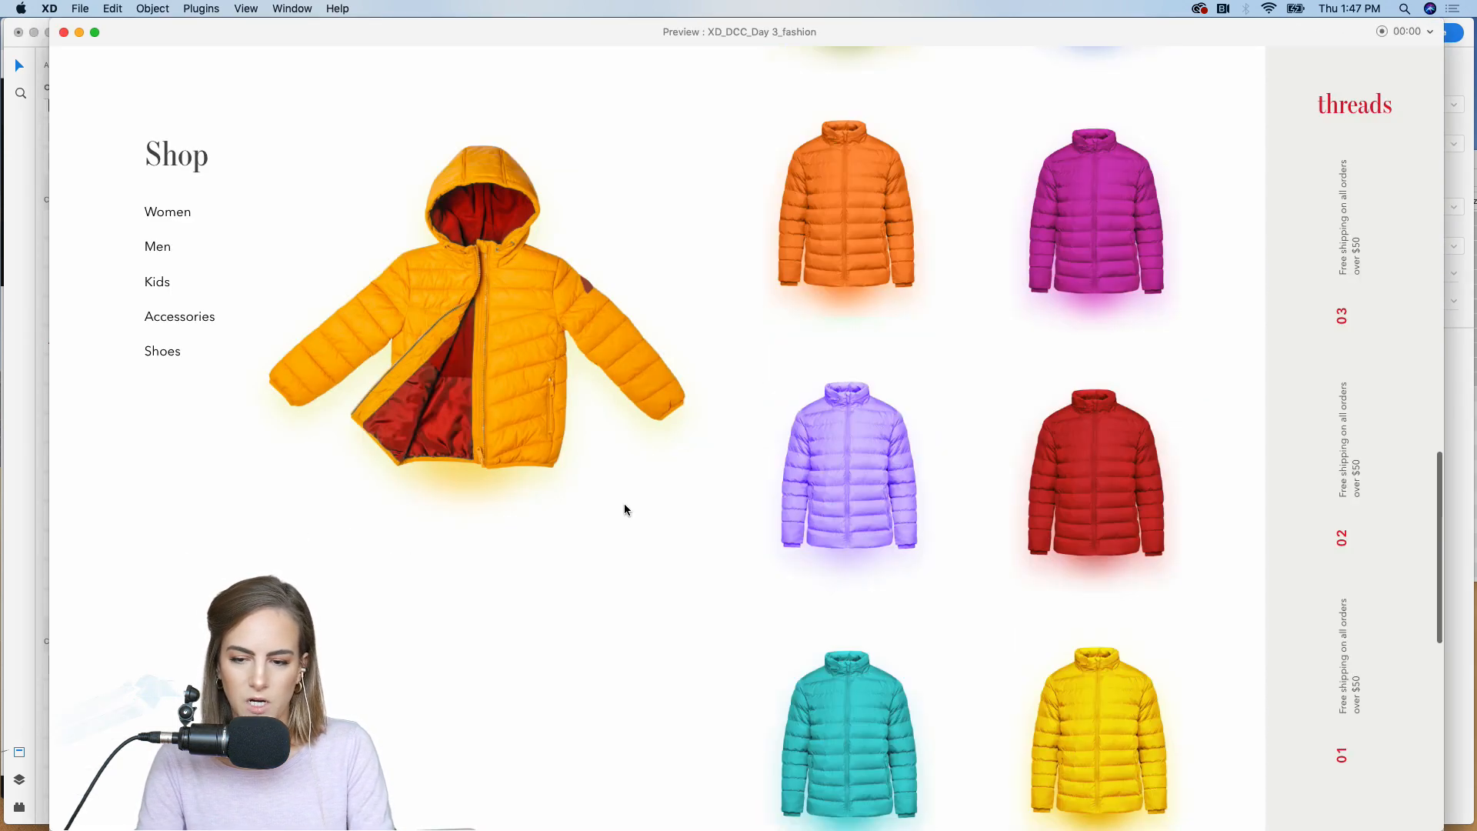
scroll(625, 508, "up", 10)
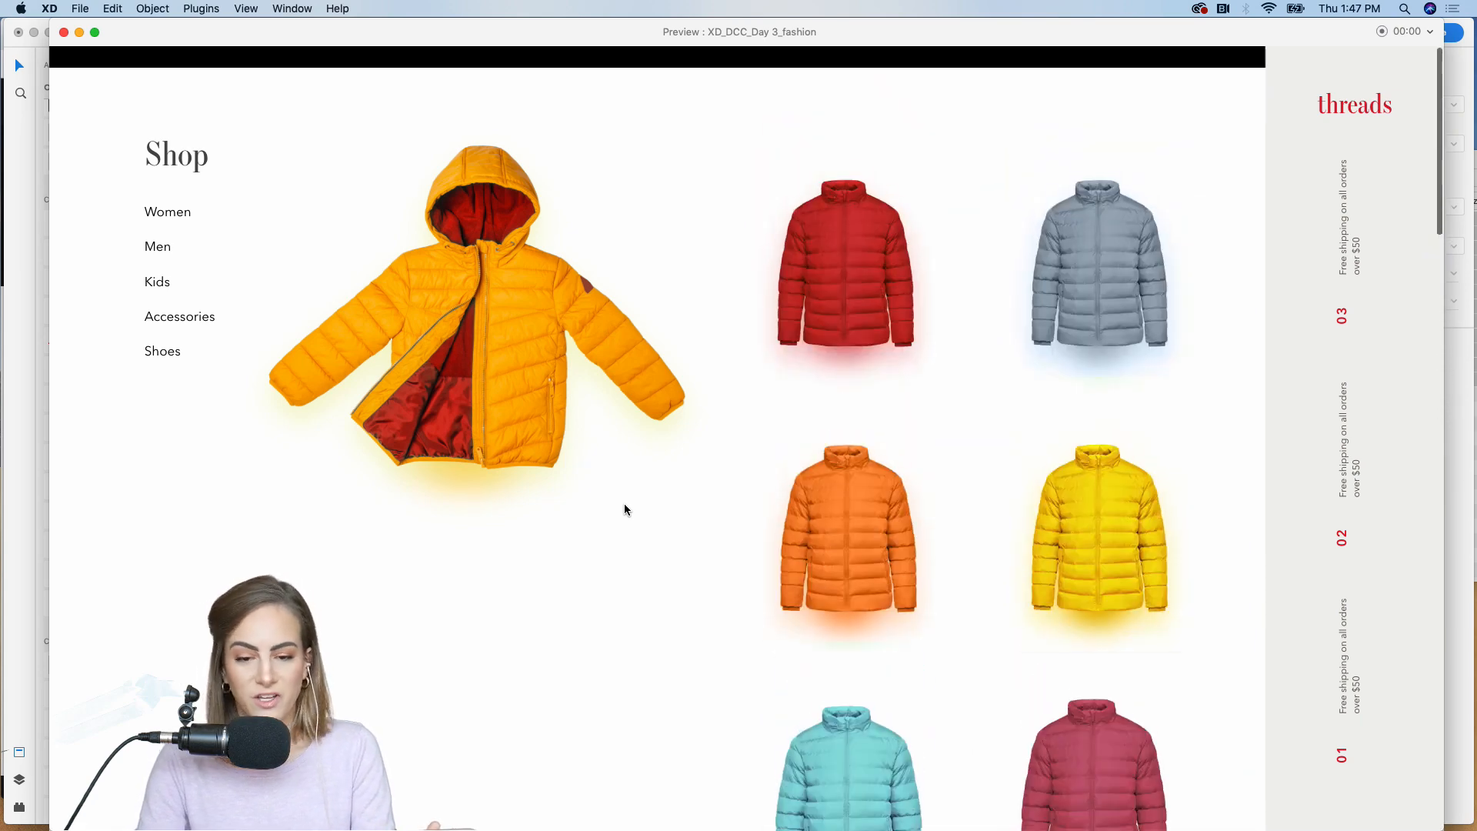
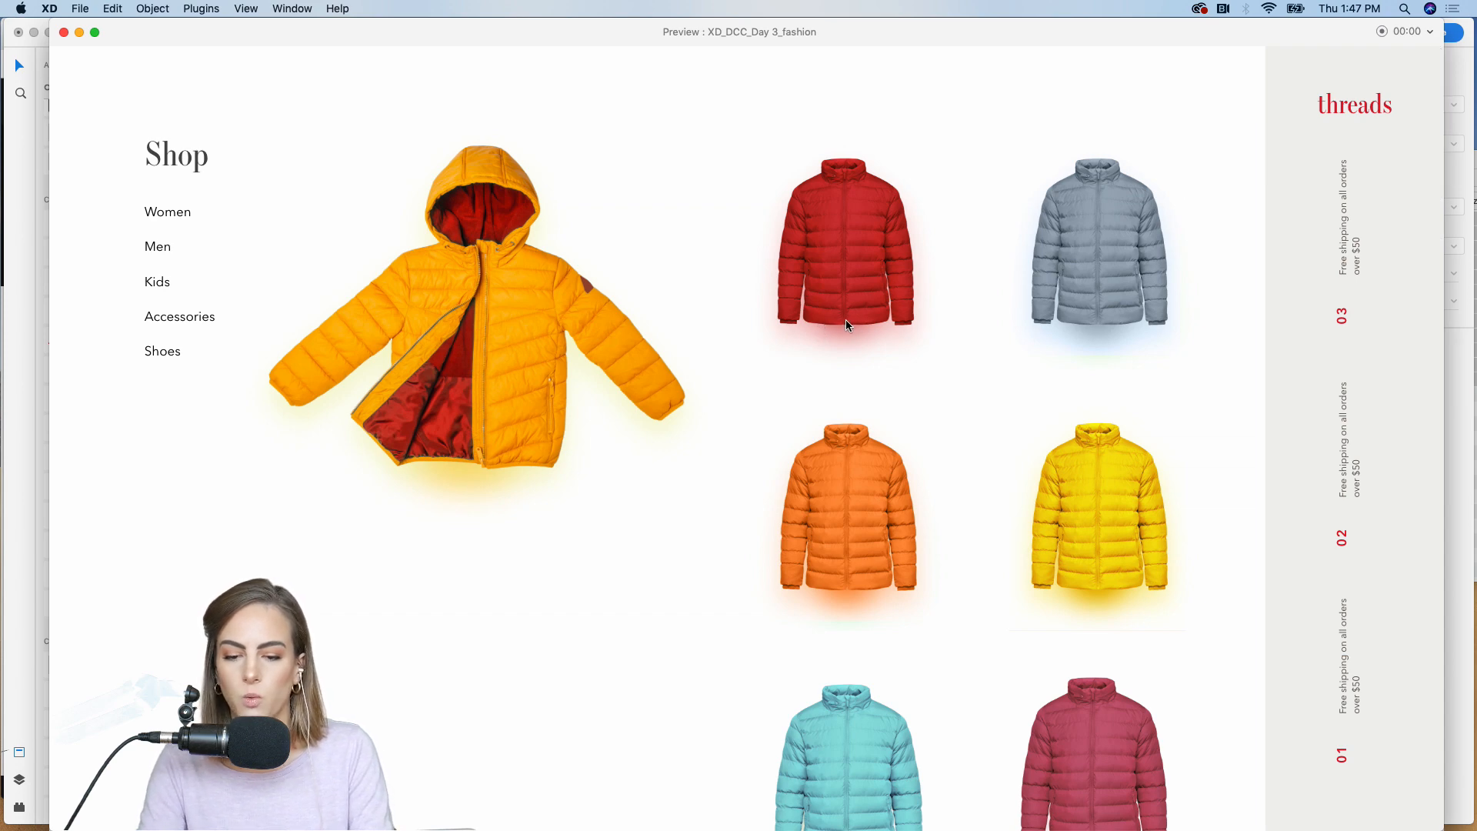
Step: Close the preview and examine in Design mode how the large yellow coat and its glow are layered
left_click(64, 32)
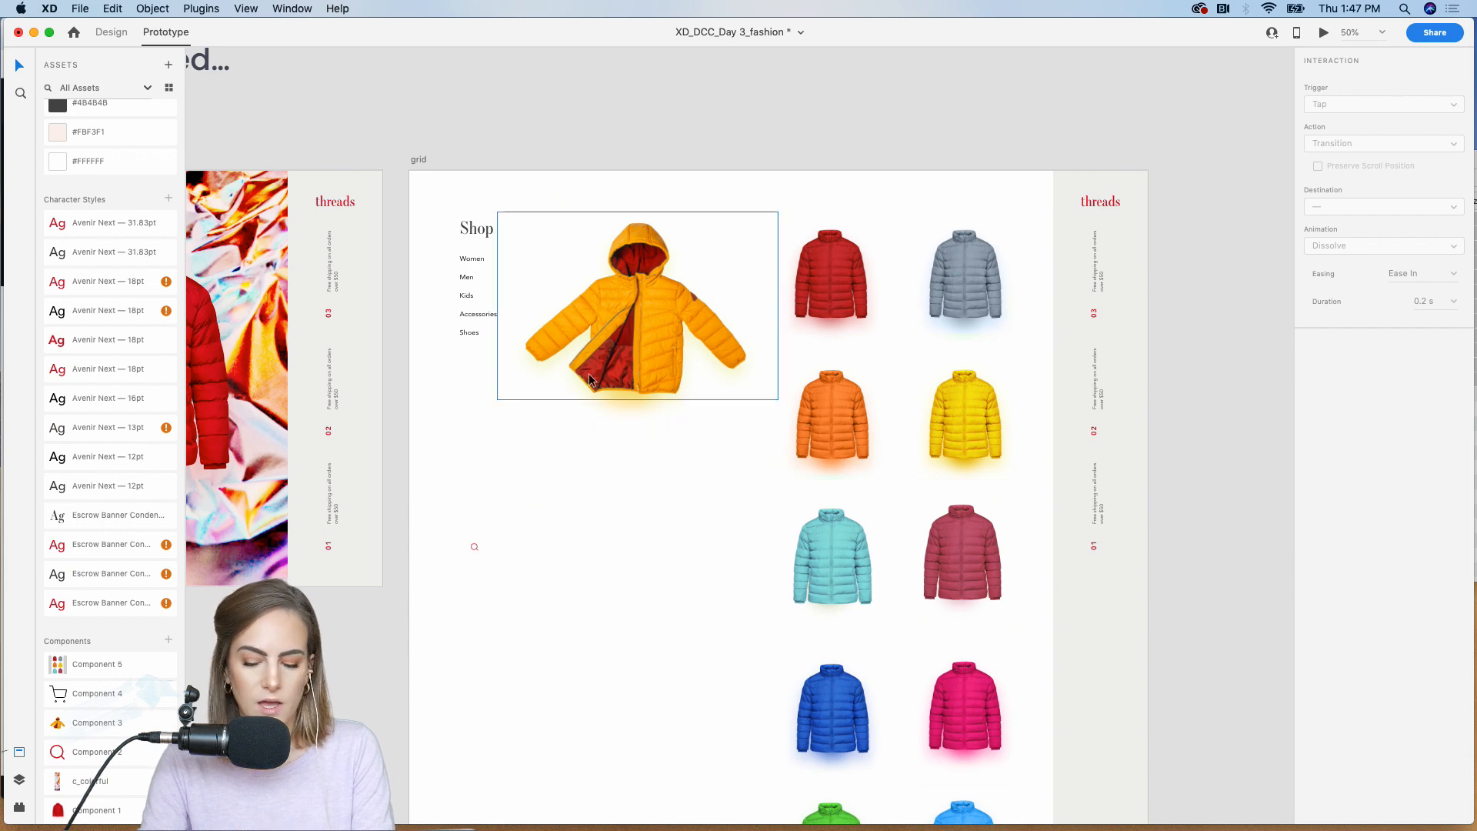
scroll(589, 372, "up", 3)
left_click(608, 310)
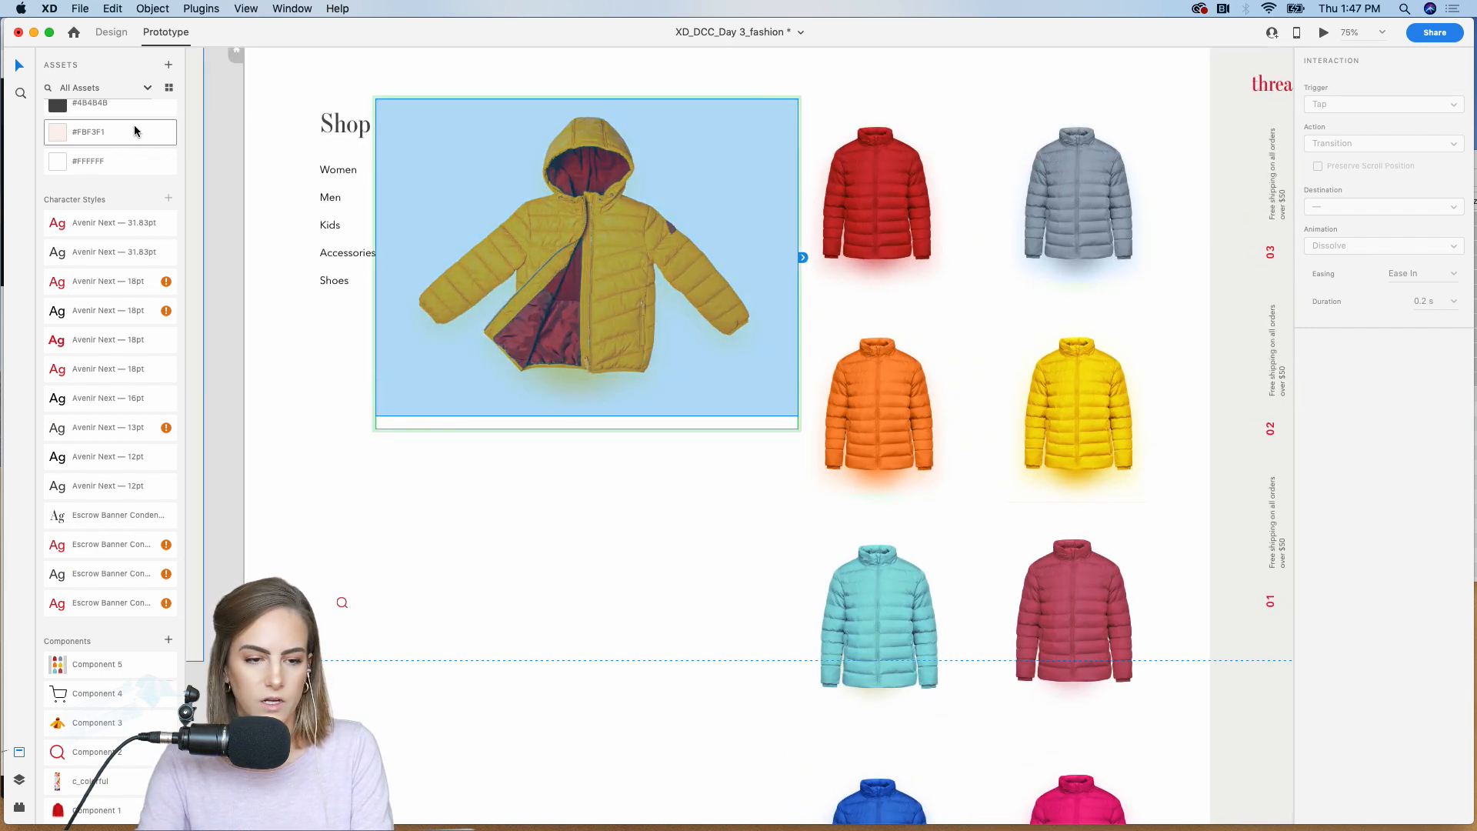
left_click(111, 33)
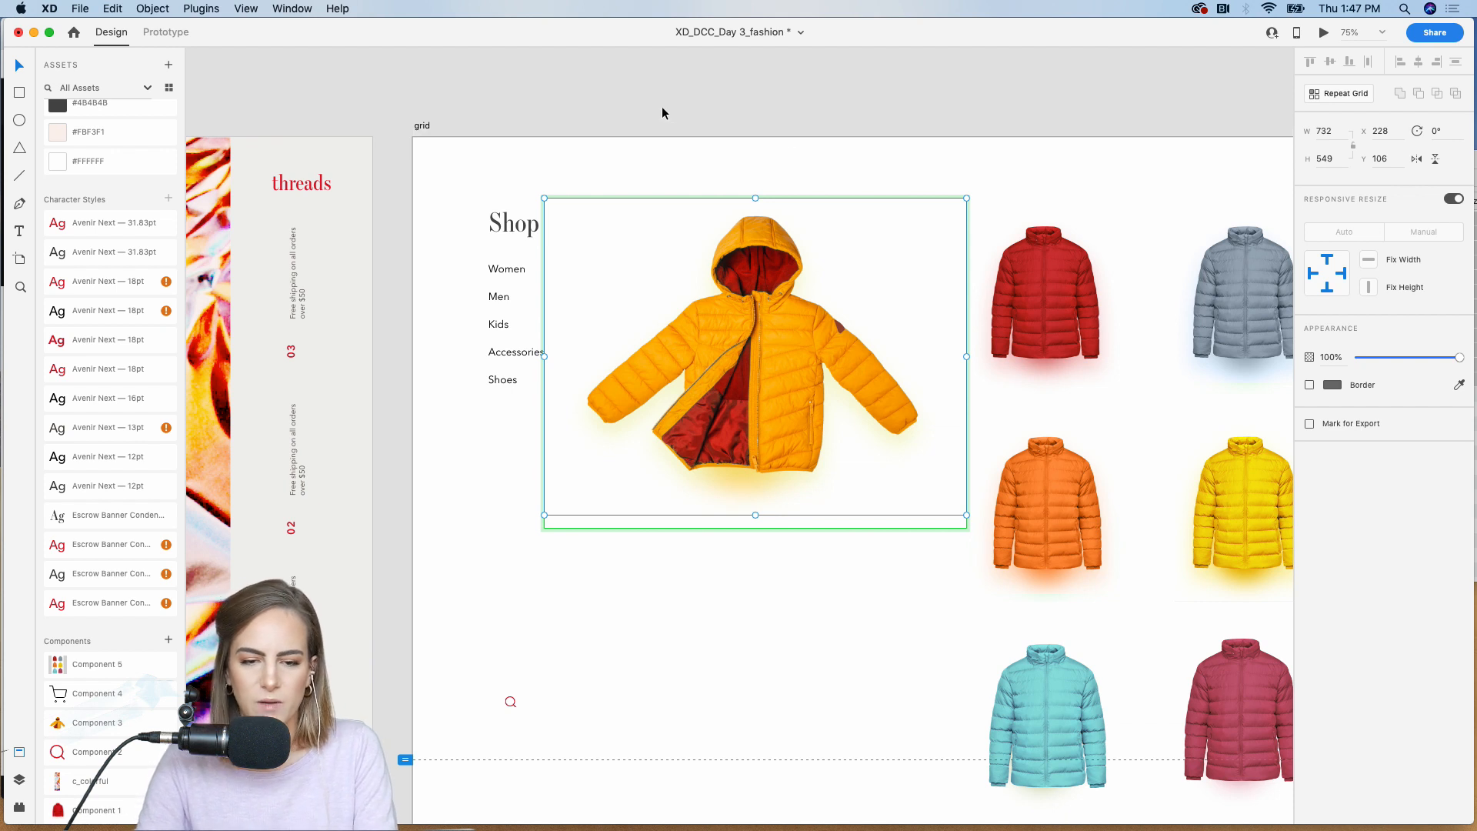
left_click(783, 78)
scroll(782, 78, "down", 2)
scroll(782, 77, "right", 2)
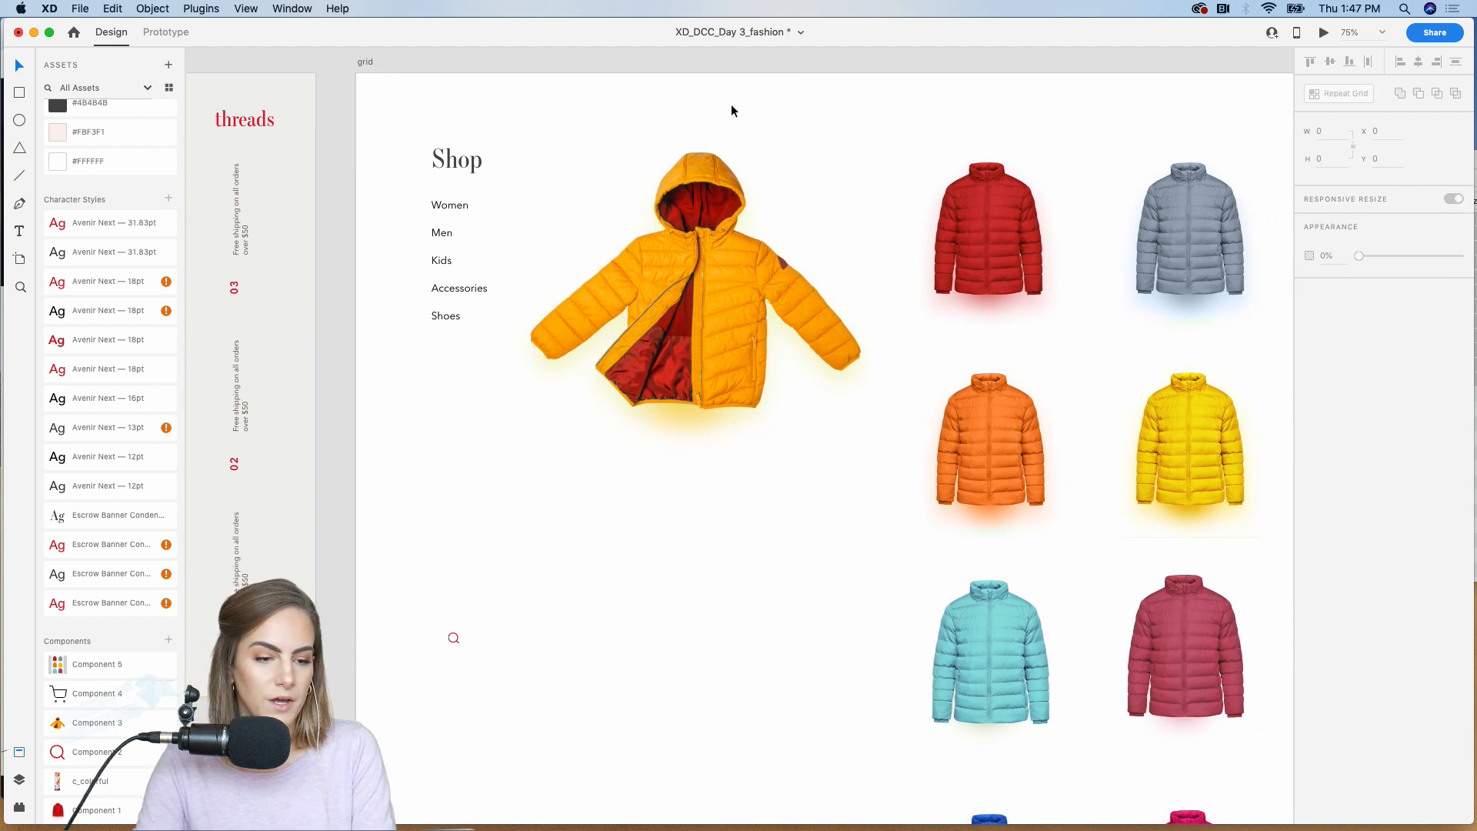
left_click(704, 376)
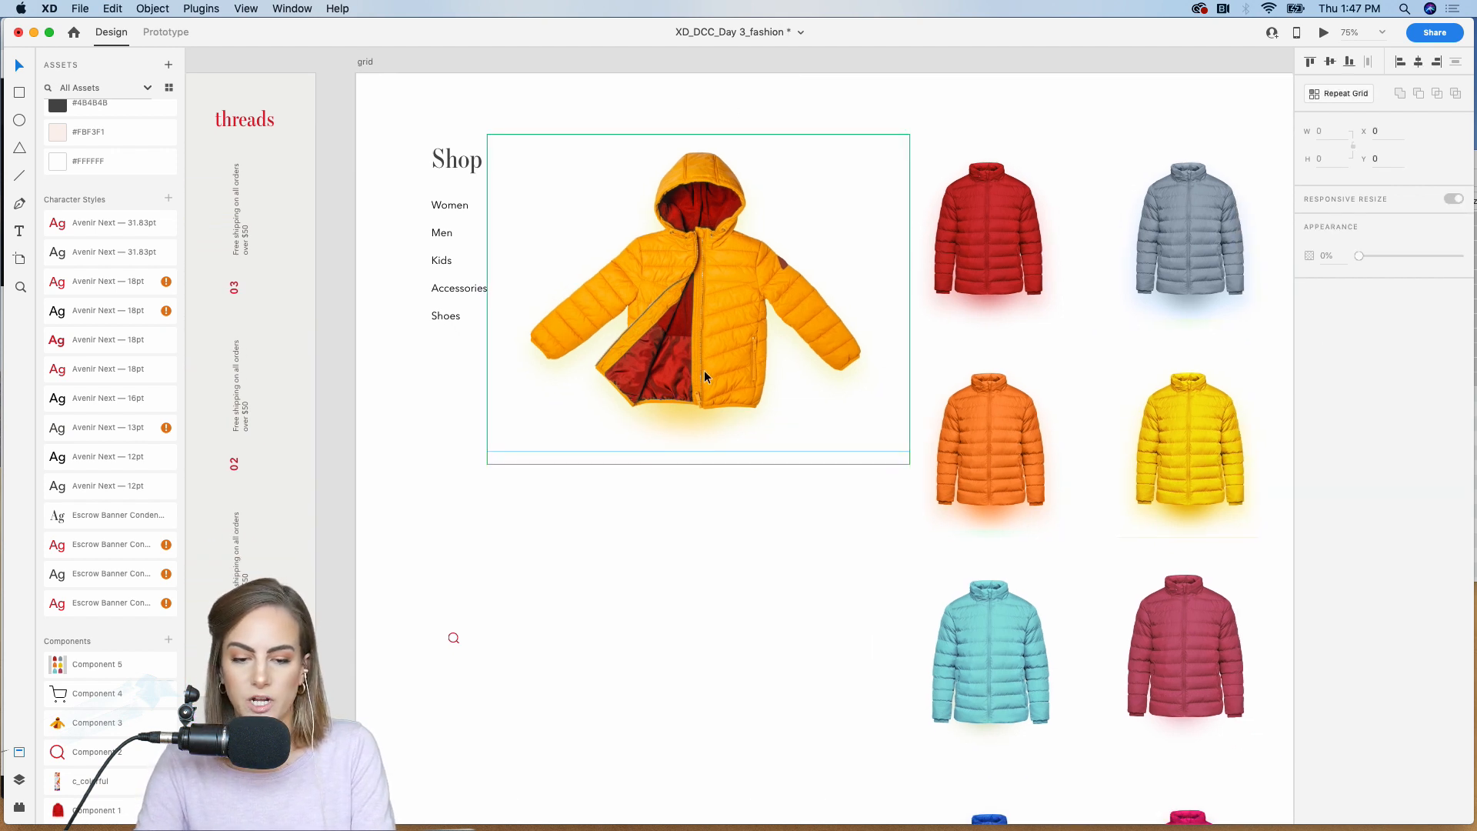
left_click(771, 295)
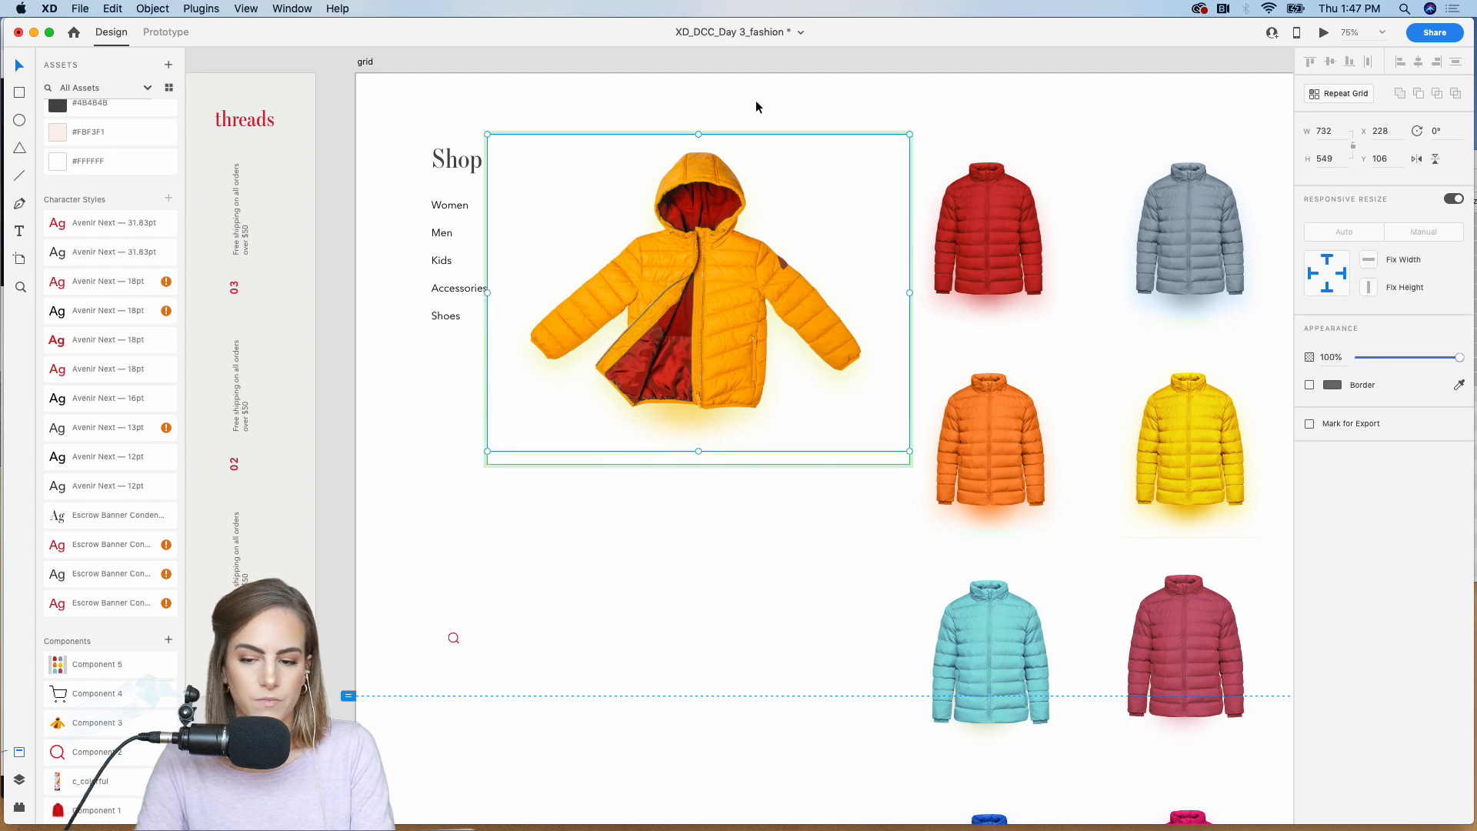
left_click(760, 61)
Step: Examine the homepage's large red coat component and the coat image inside it
scroll(760, 62, "left", 10)
left_click(626, 289)
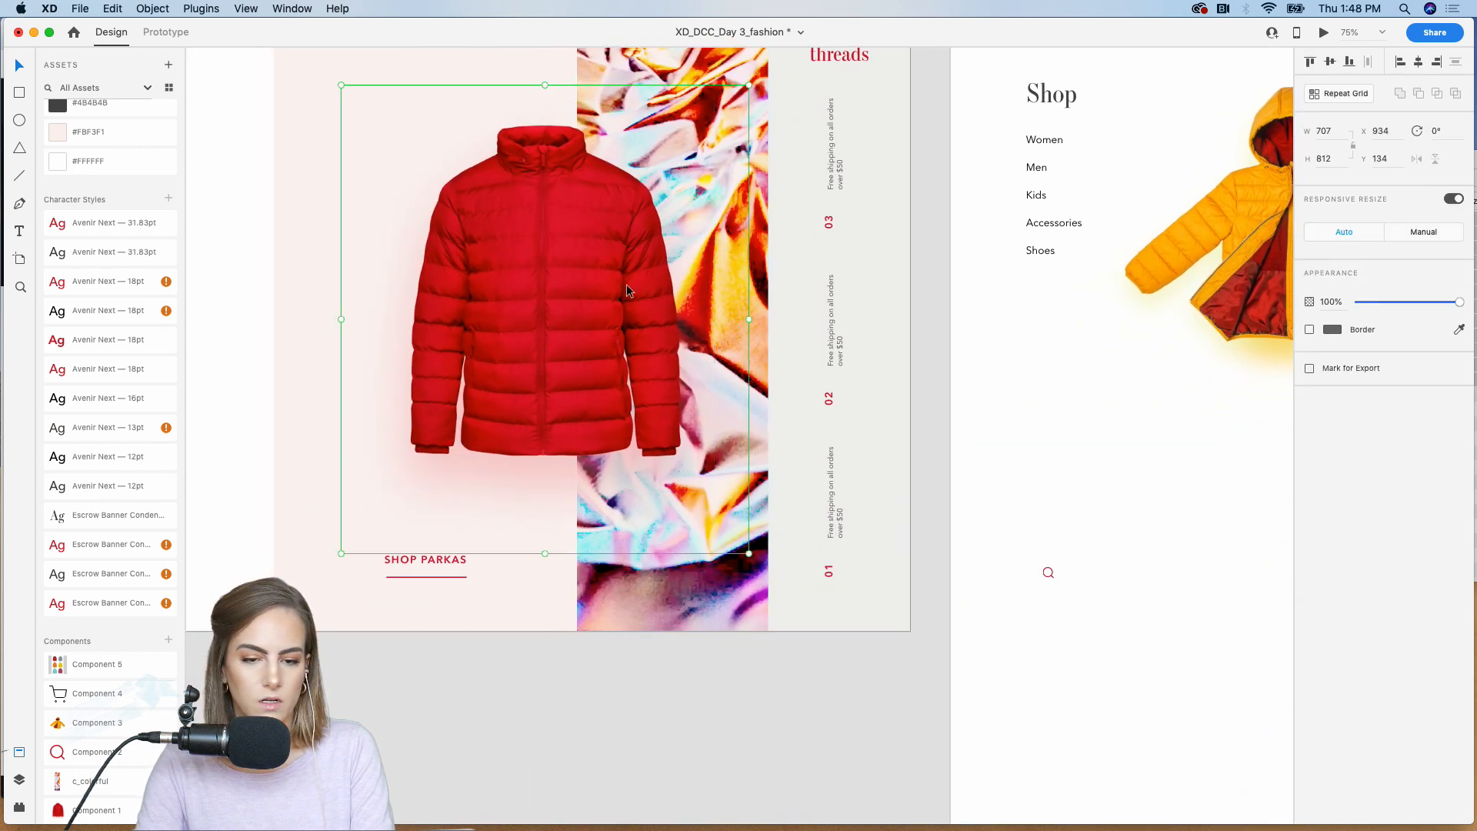
double_click(567, 278)
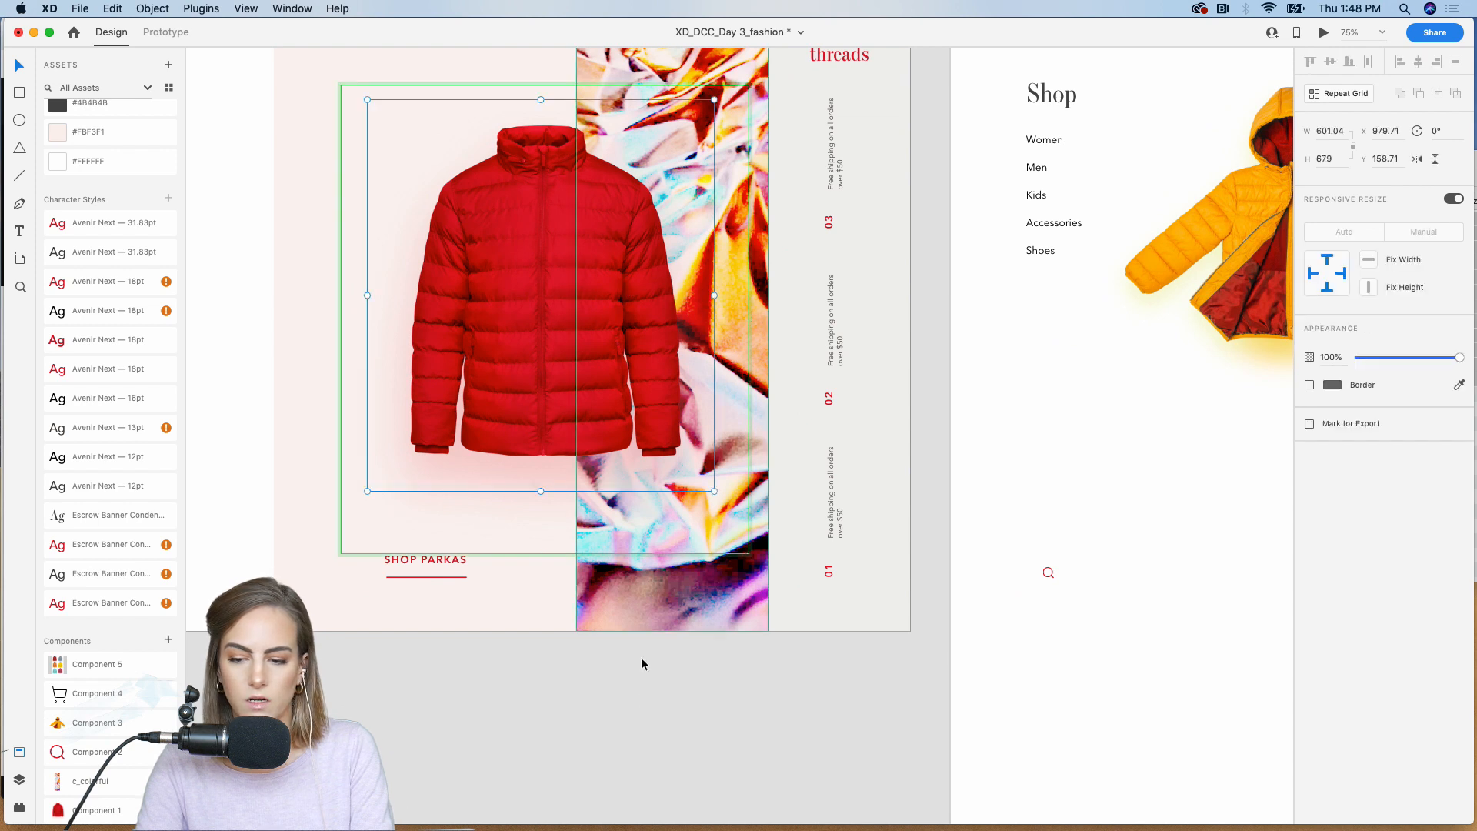
left_click(624, 723)
Step: Draw a rectangle about 367 by 254 below the yellow coat, with no border and a #AC5A5A fill
scroll(624, 723, "right", 6)
key("r")
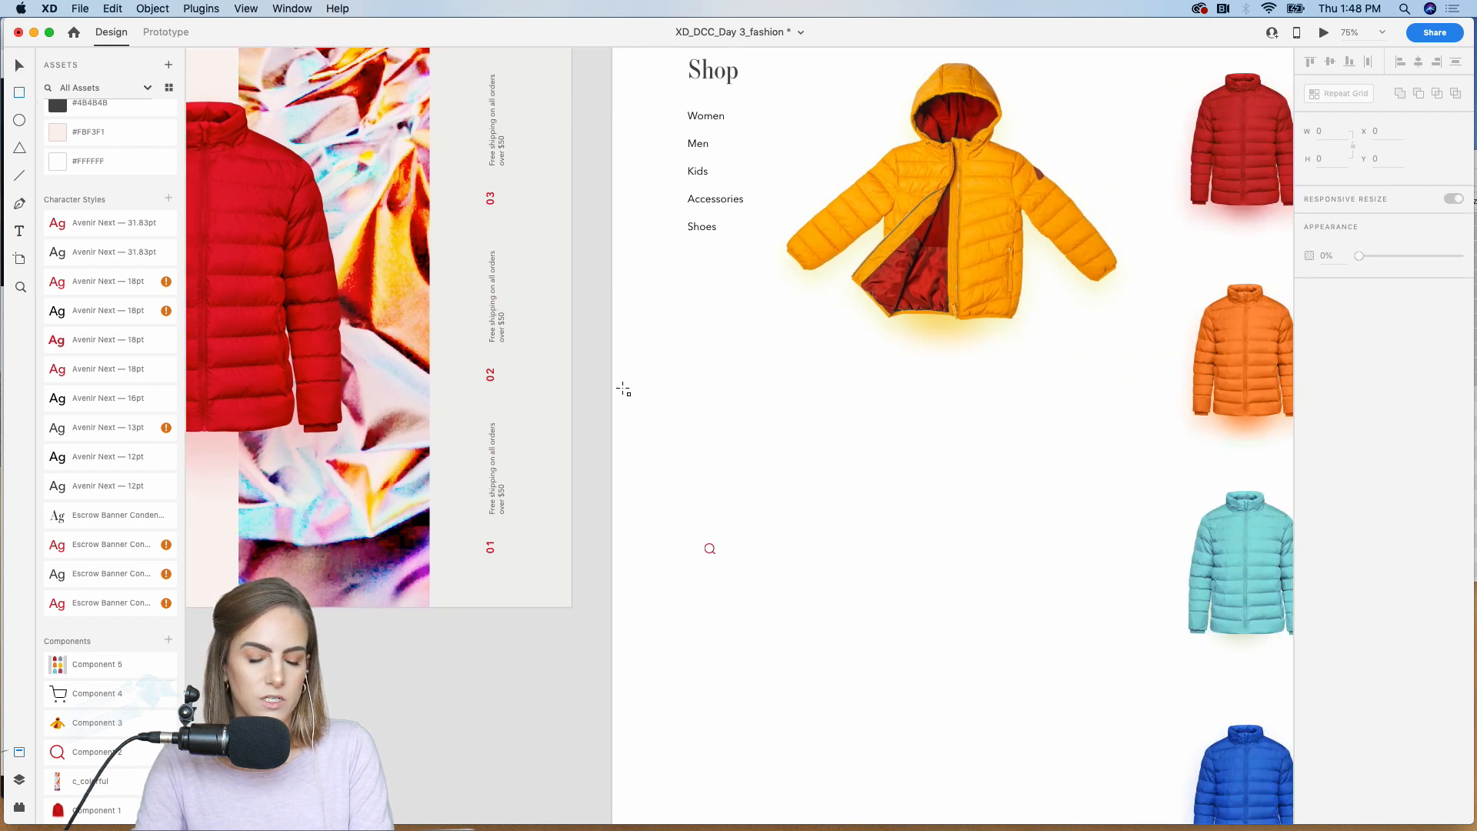
left_click_drag(817, 416, 1026, 563)
scroll(1049, 553, "right", 3)
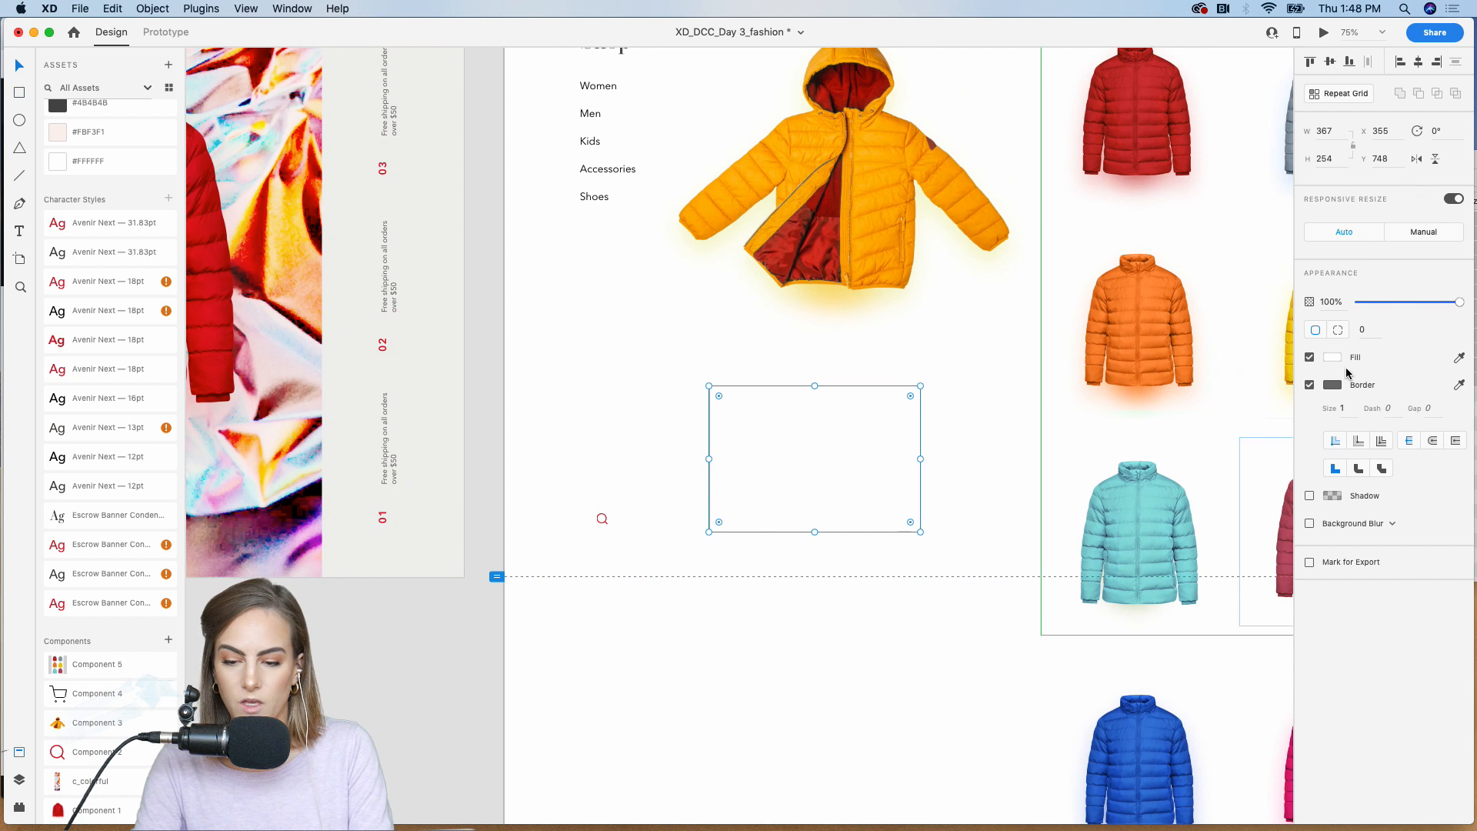
left_click(1309, 385)
left_click(1333, 357)
left_click(1205, 319)
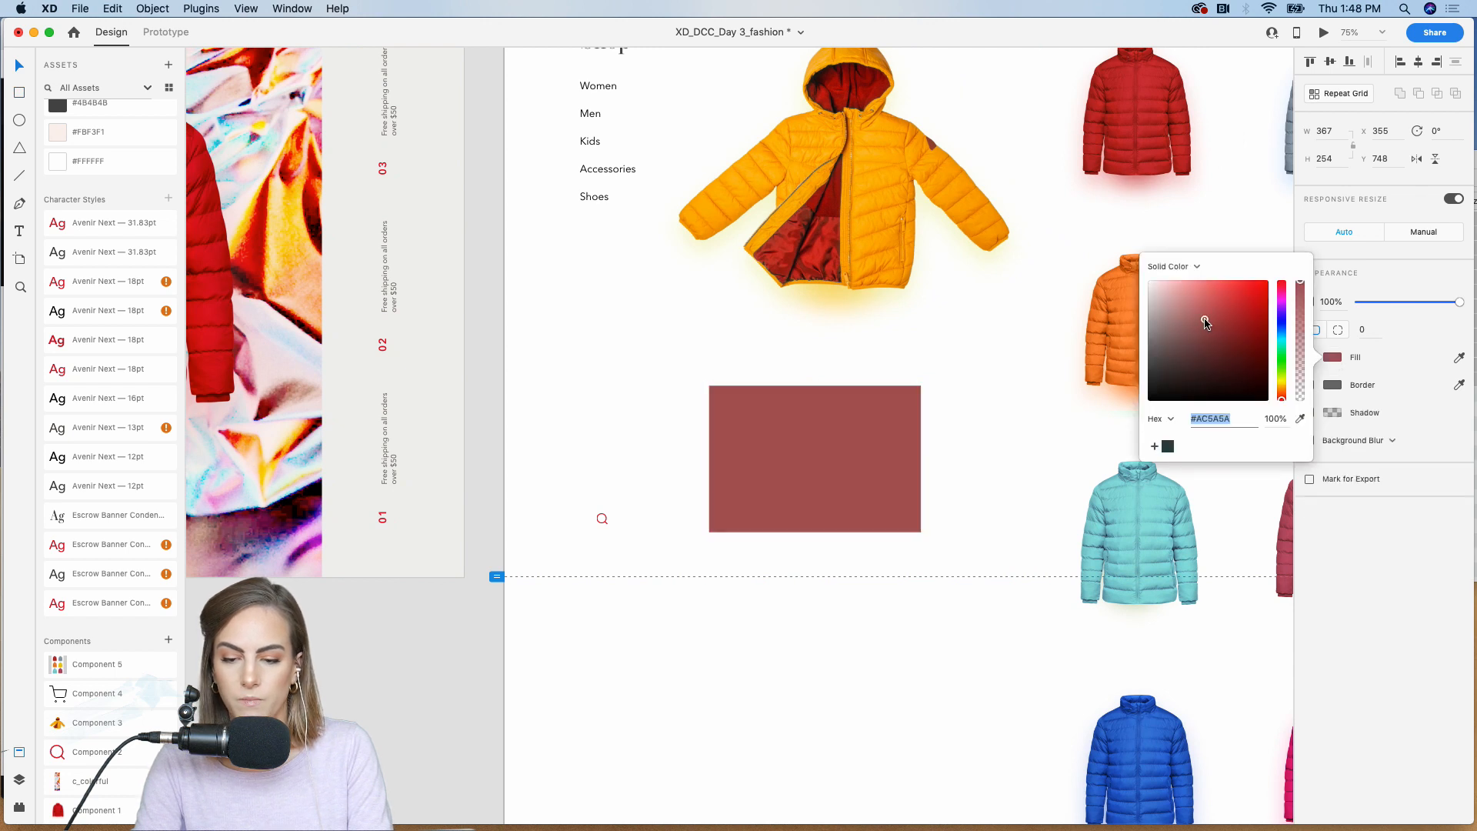
left_click(860, 475)
Step: Try a background blur on the red rectangle, switch it off, and add a shadow with a blur of 20
left_click(1310, 440)
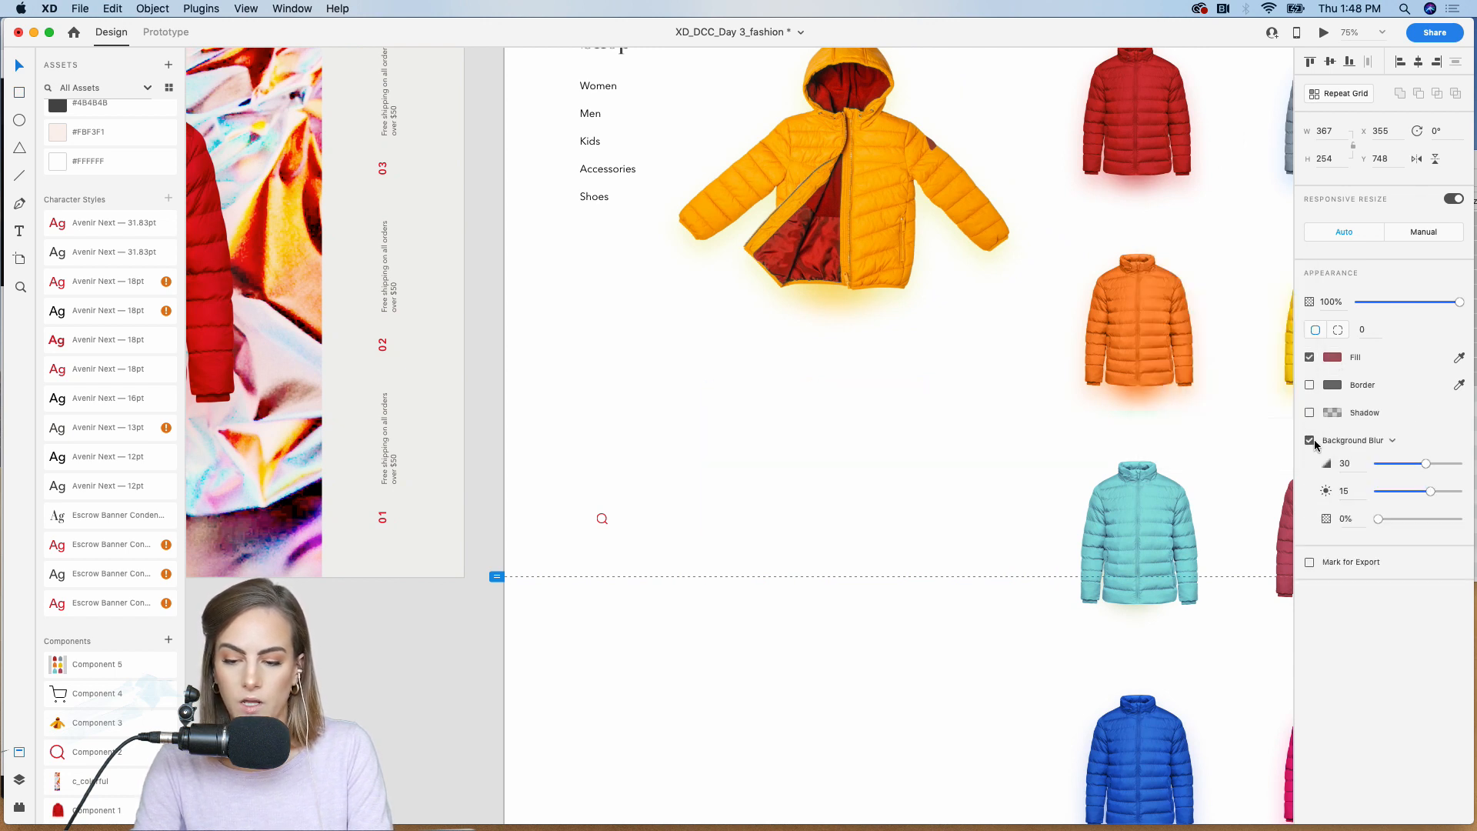
left_click(1309, 440)
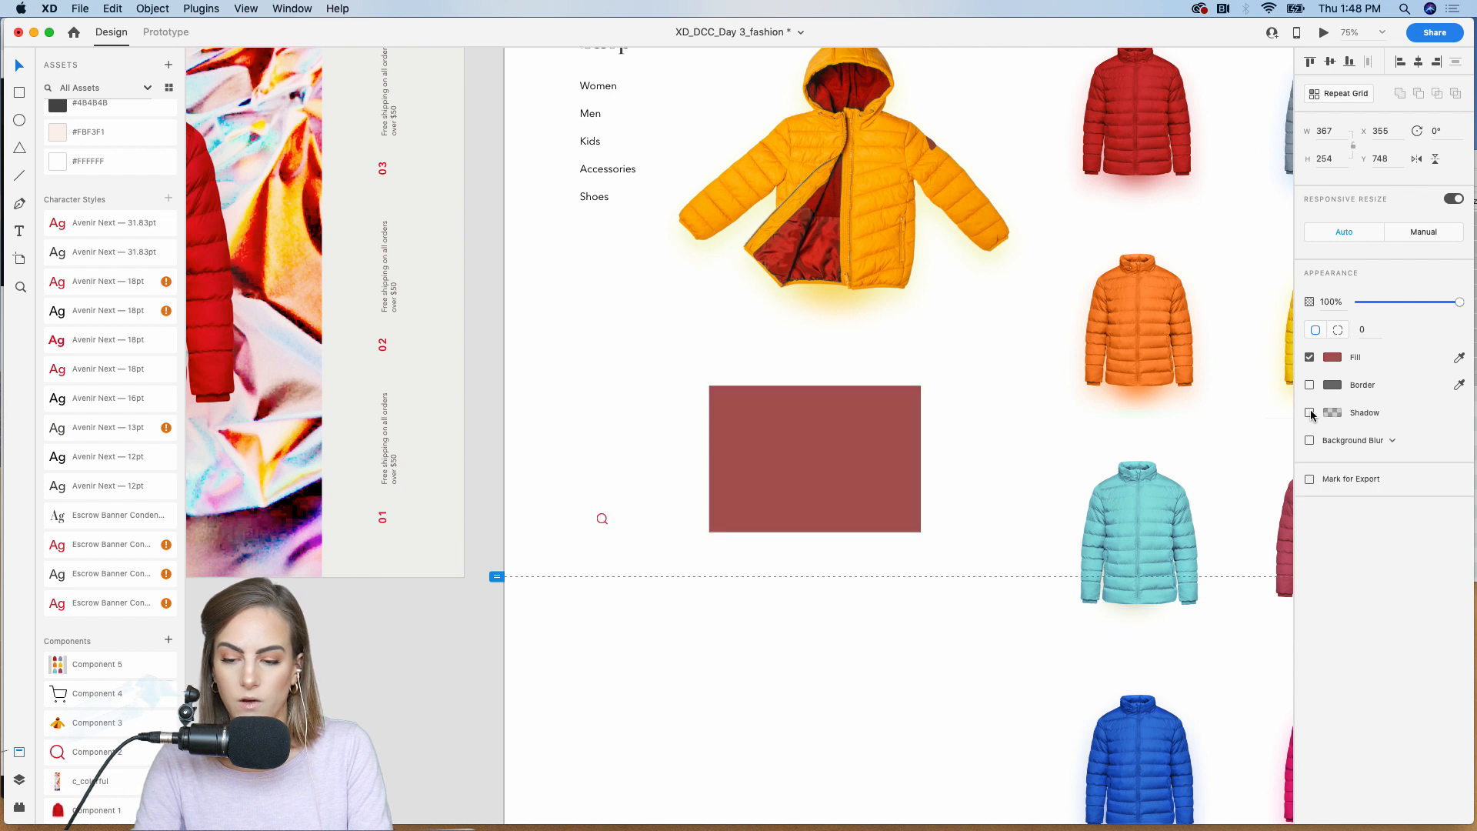
left_click(1310, 413)
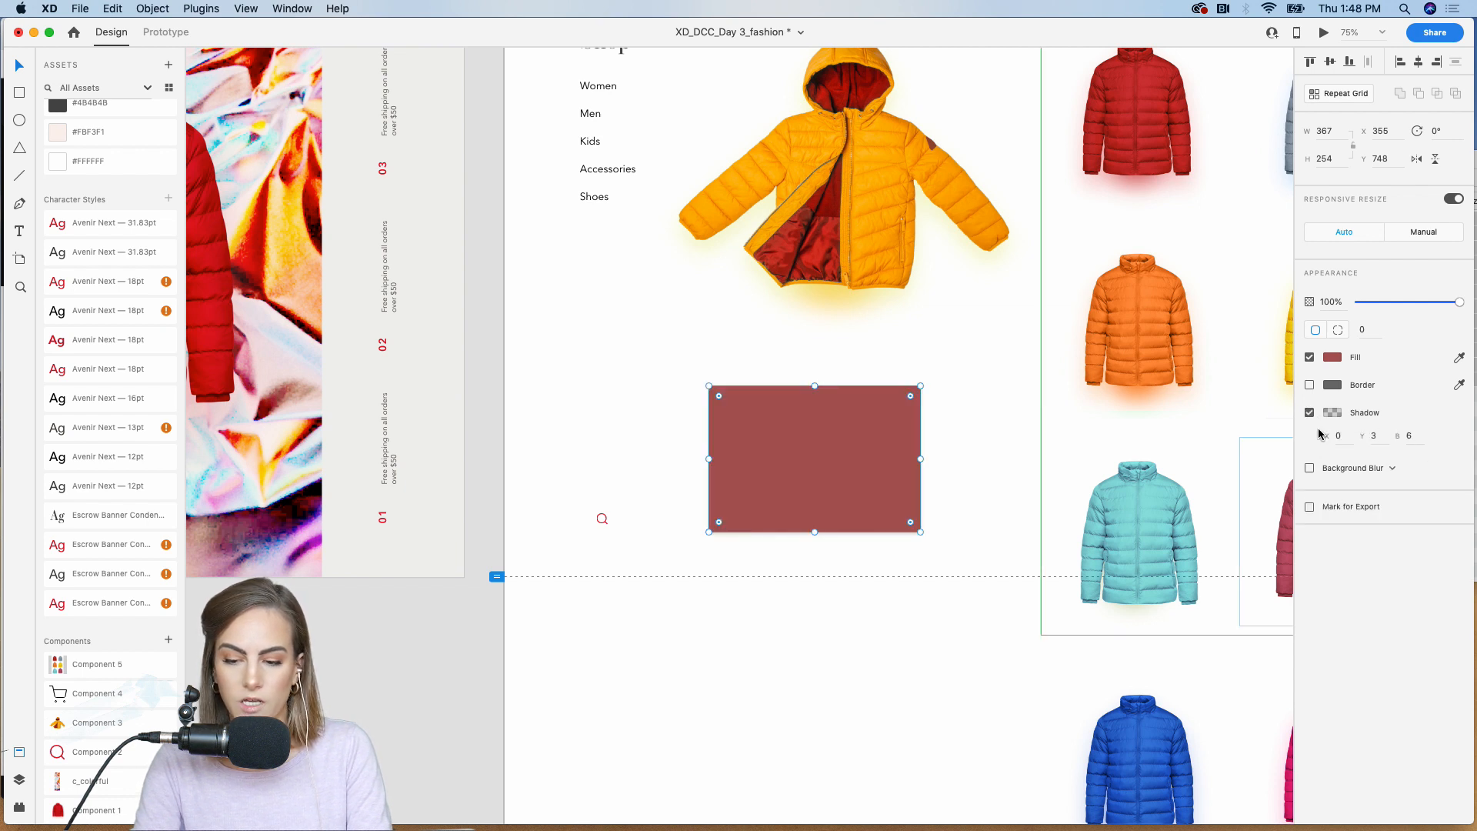
type("20")
key("Return")
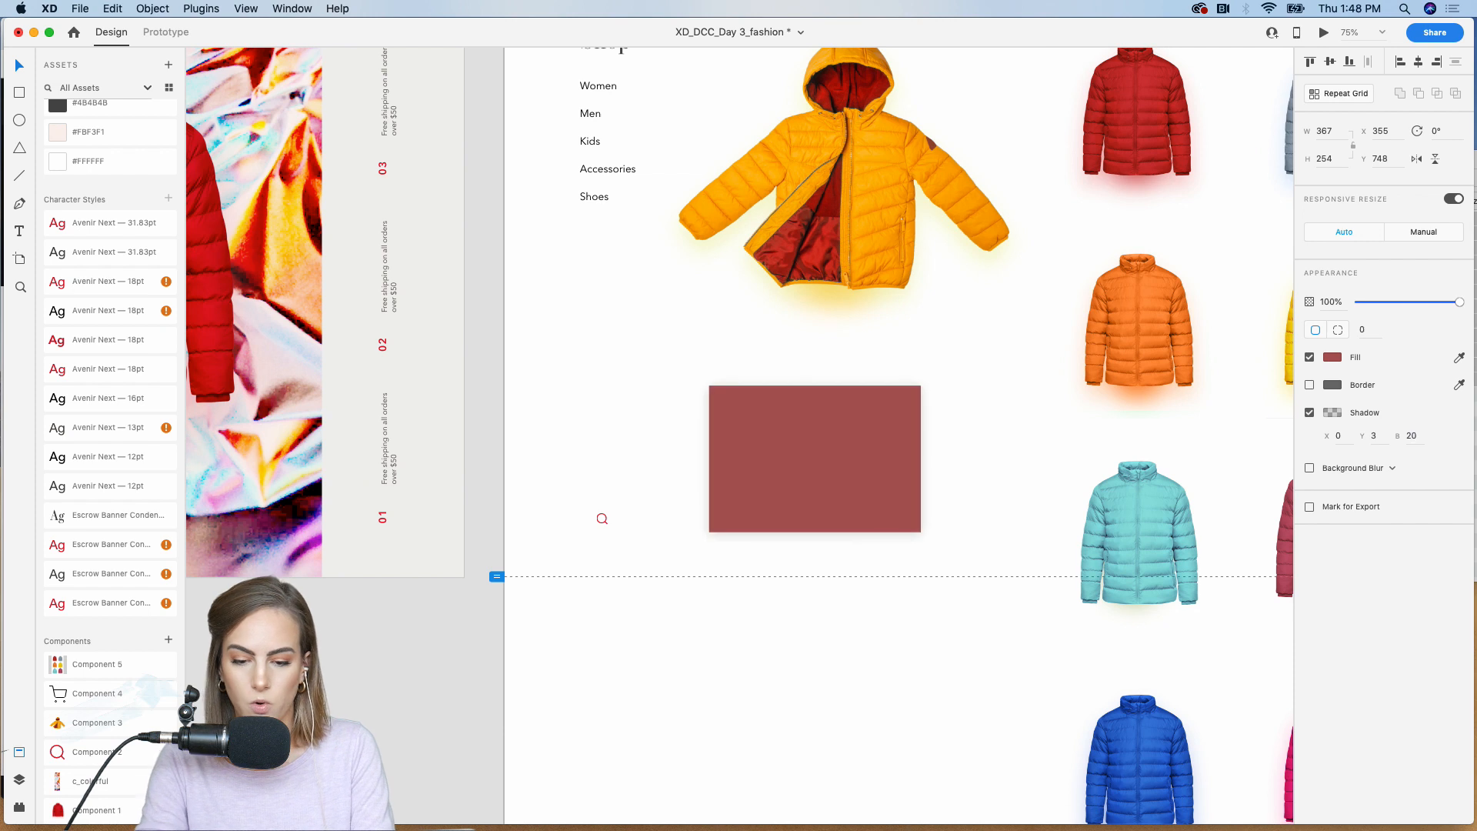
Step: Give the rectangle's shadow a bright red color at 48% opacity
left_click(1342, 415)
left_click_drag(1301, 425, 1301, 384)
left_click(1410, 404)
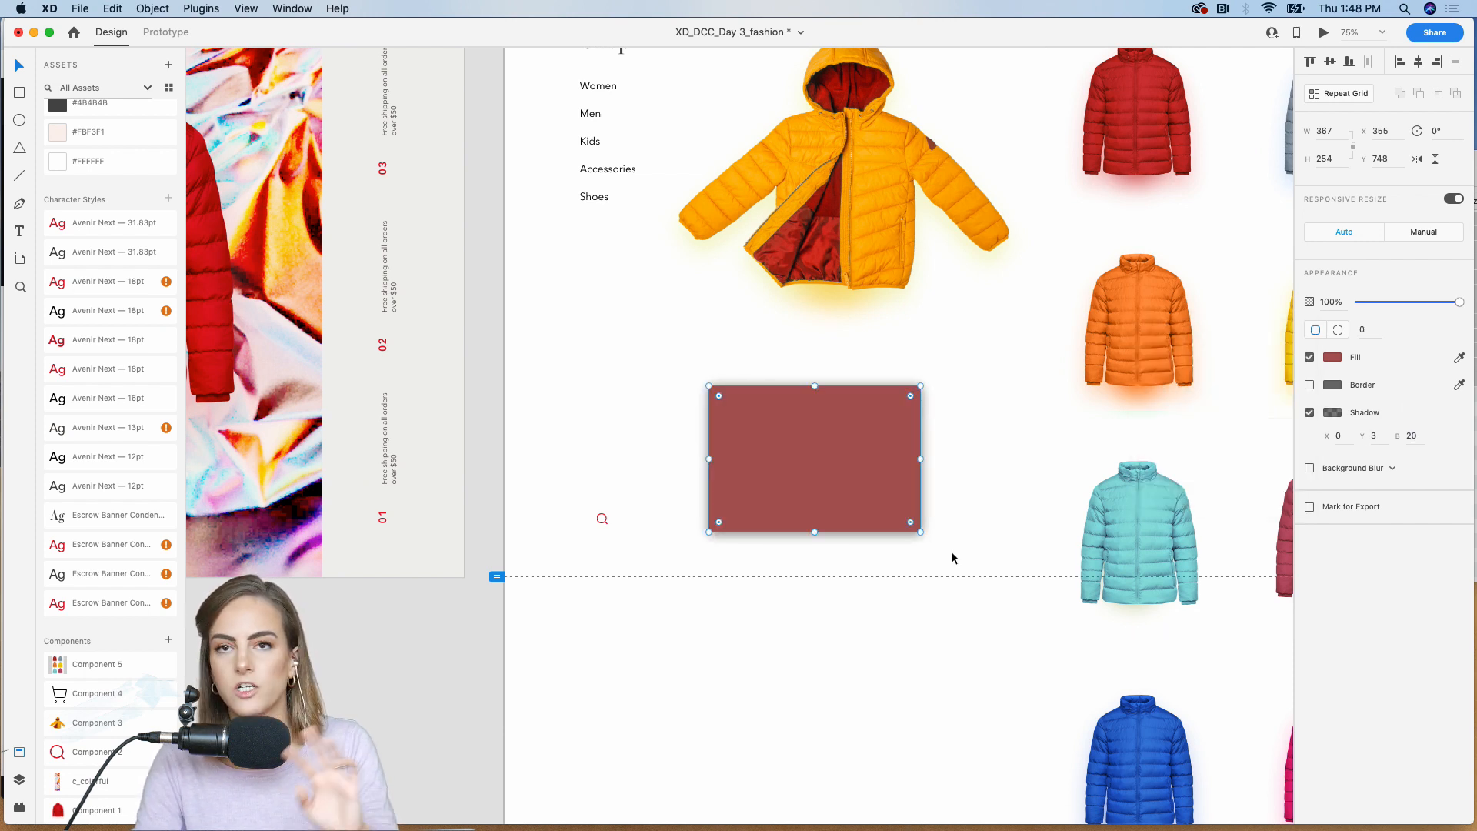
left_click(1347, 416)
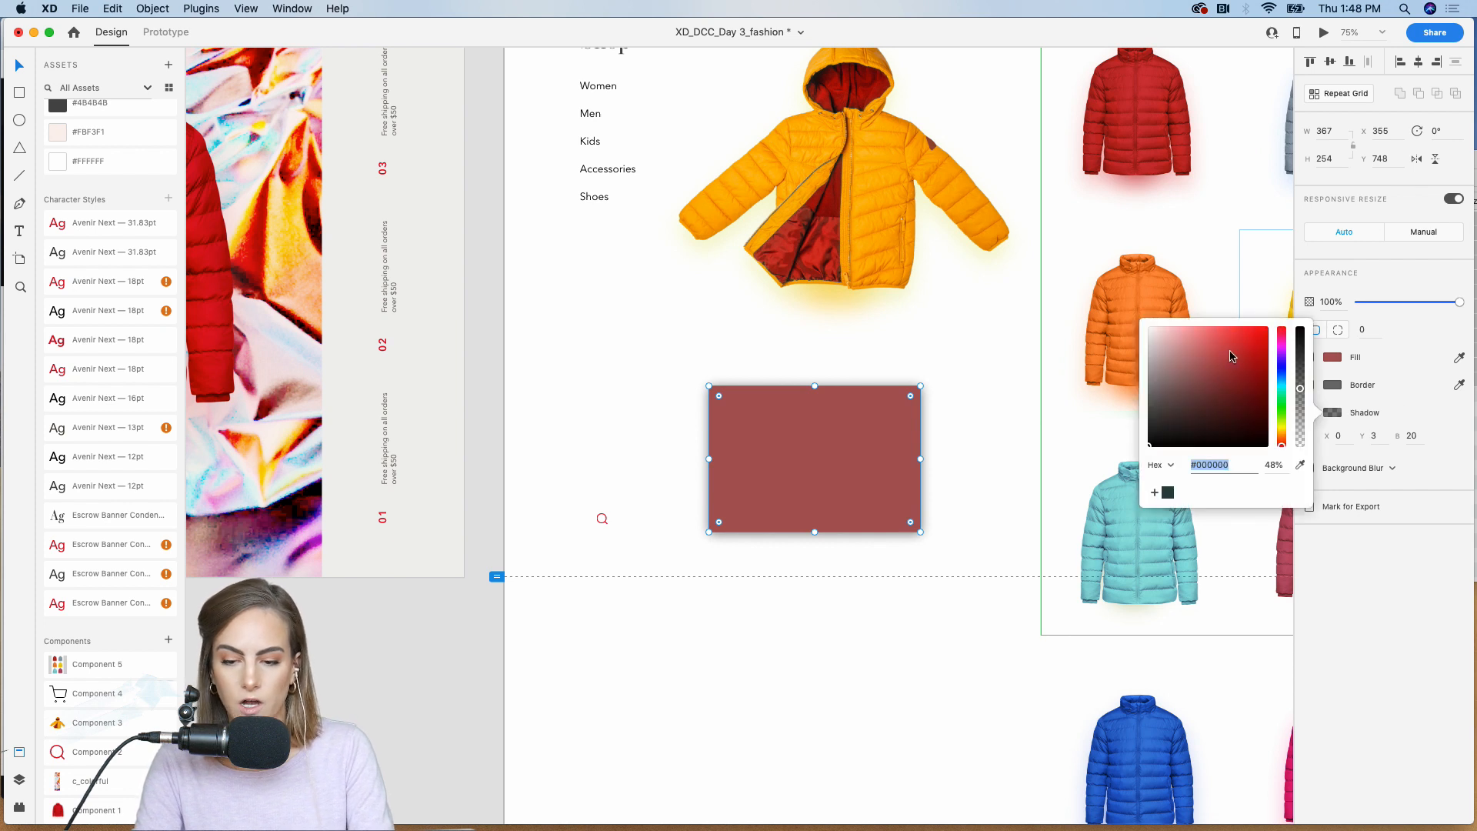
left_click(1237, 350)
left_click(933, 448)
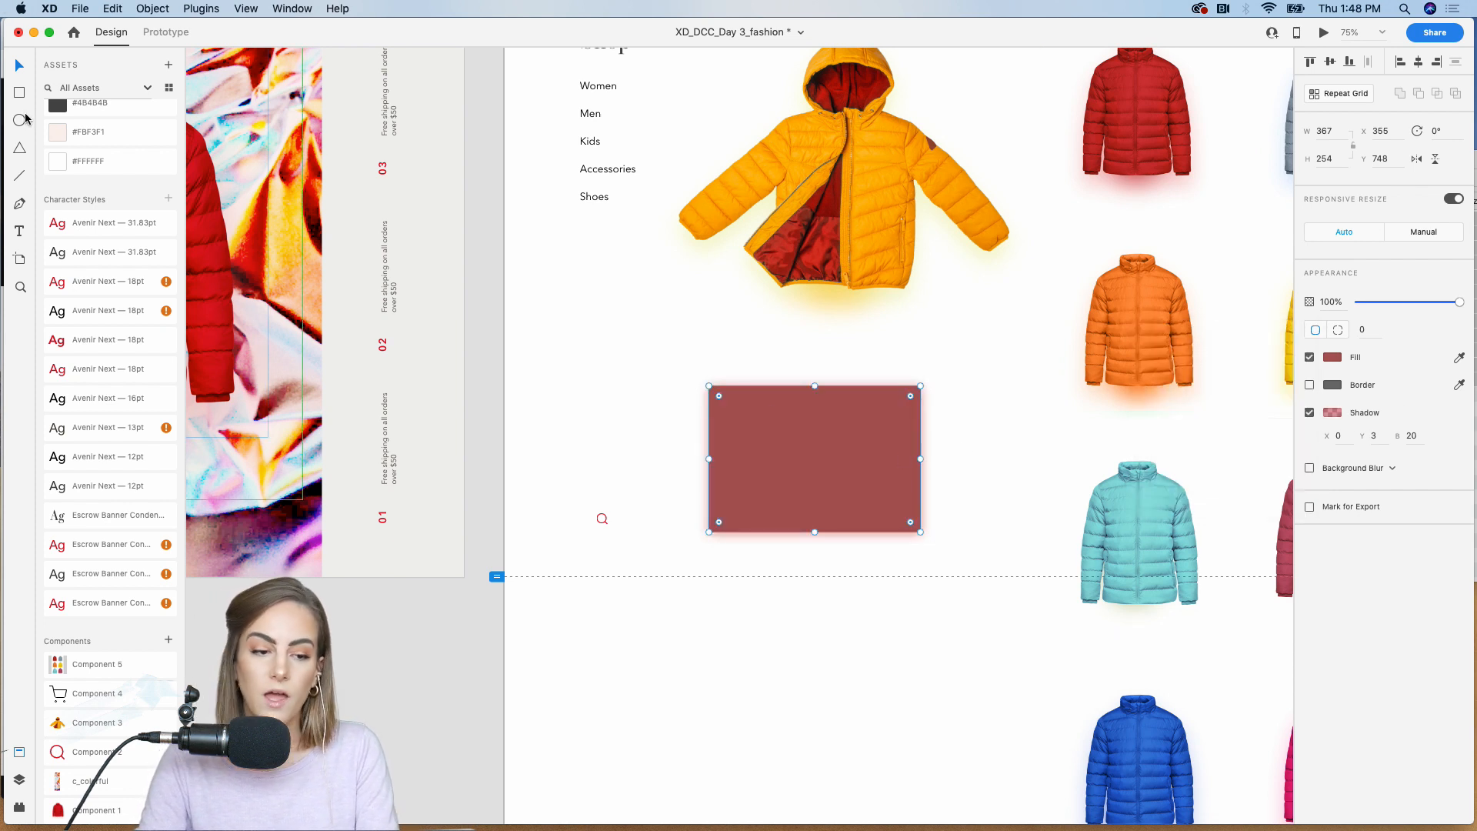
Step: Draw a borderless rectangle about 181 by 244 over the red one, with corner radius 38 and the same sampled red fill
left_click(19, 92)
mouse_move(768, 412)
left_mouse_down()
mouse_move(857, 511)
mouse_move(872, 552)
left_mouse_up()
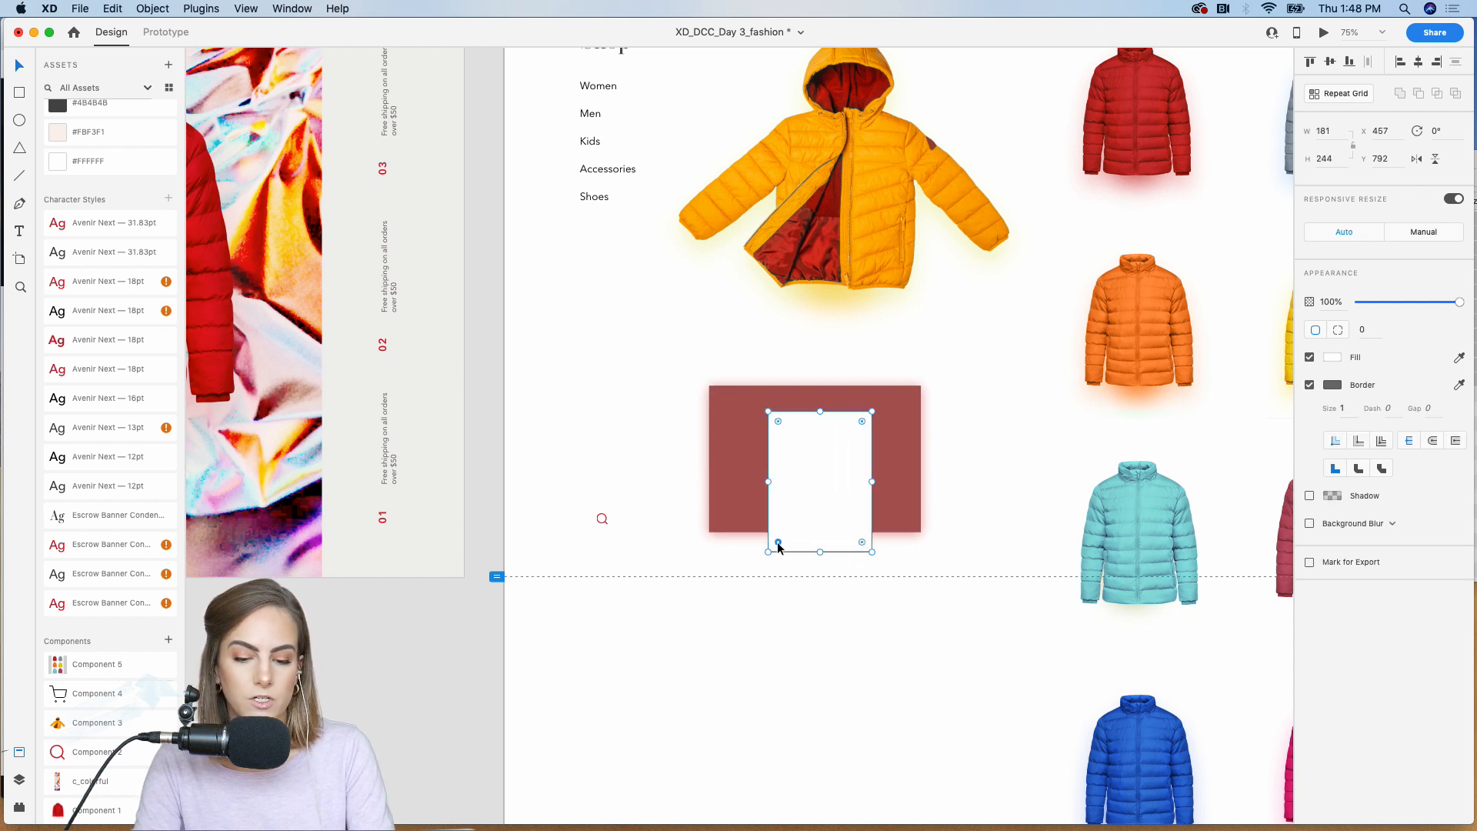
mouse_move(779, 544)
left_mouse_down()
mouse_move(783, 517)
mouse_move(778, 530)
left_mouse_up()
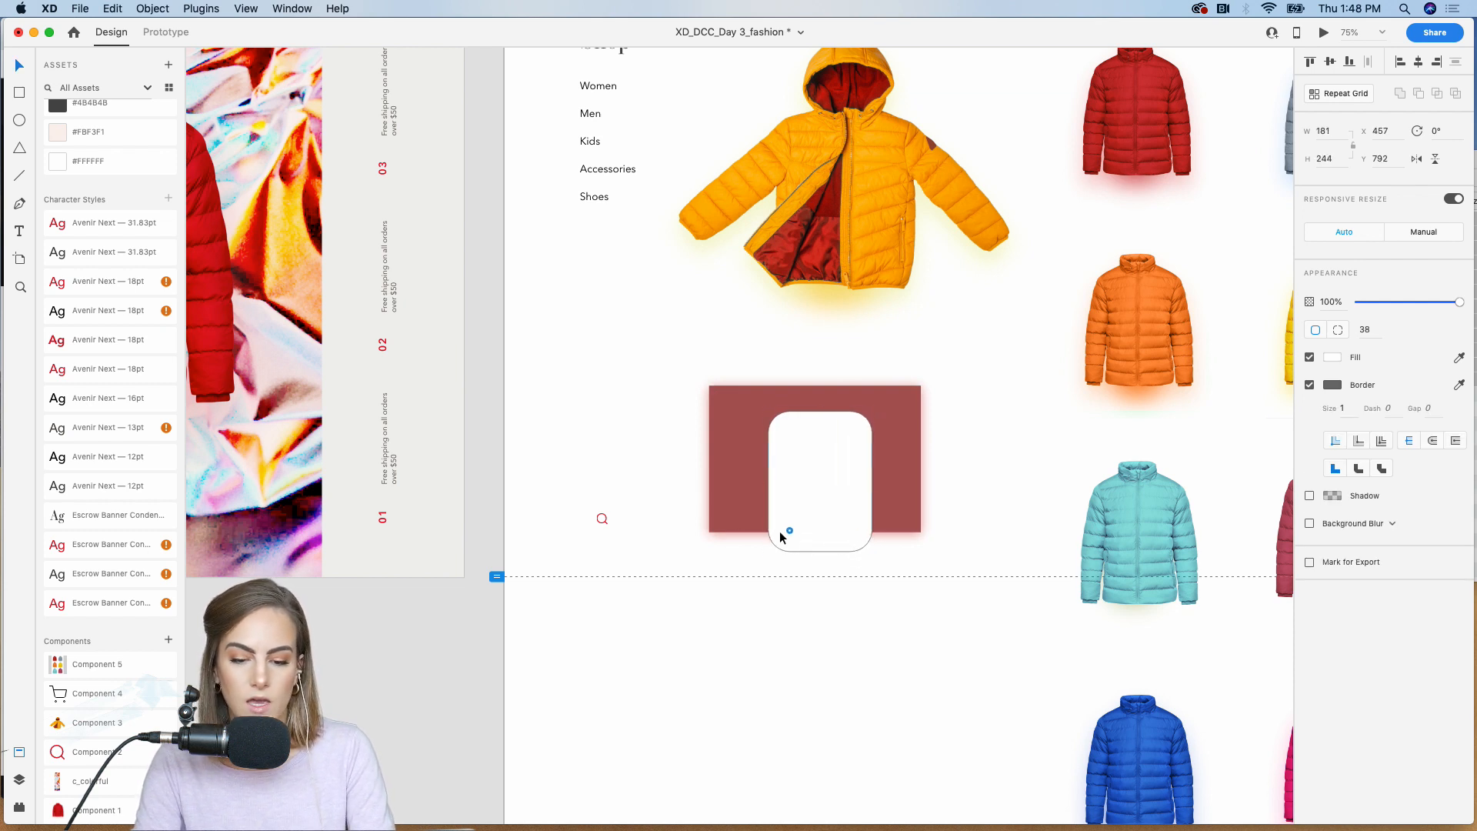
left_click(1460, 357)
left_click(893, 470)
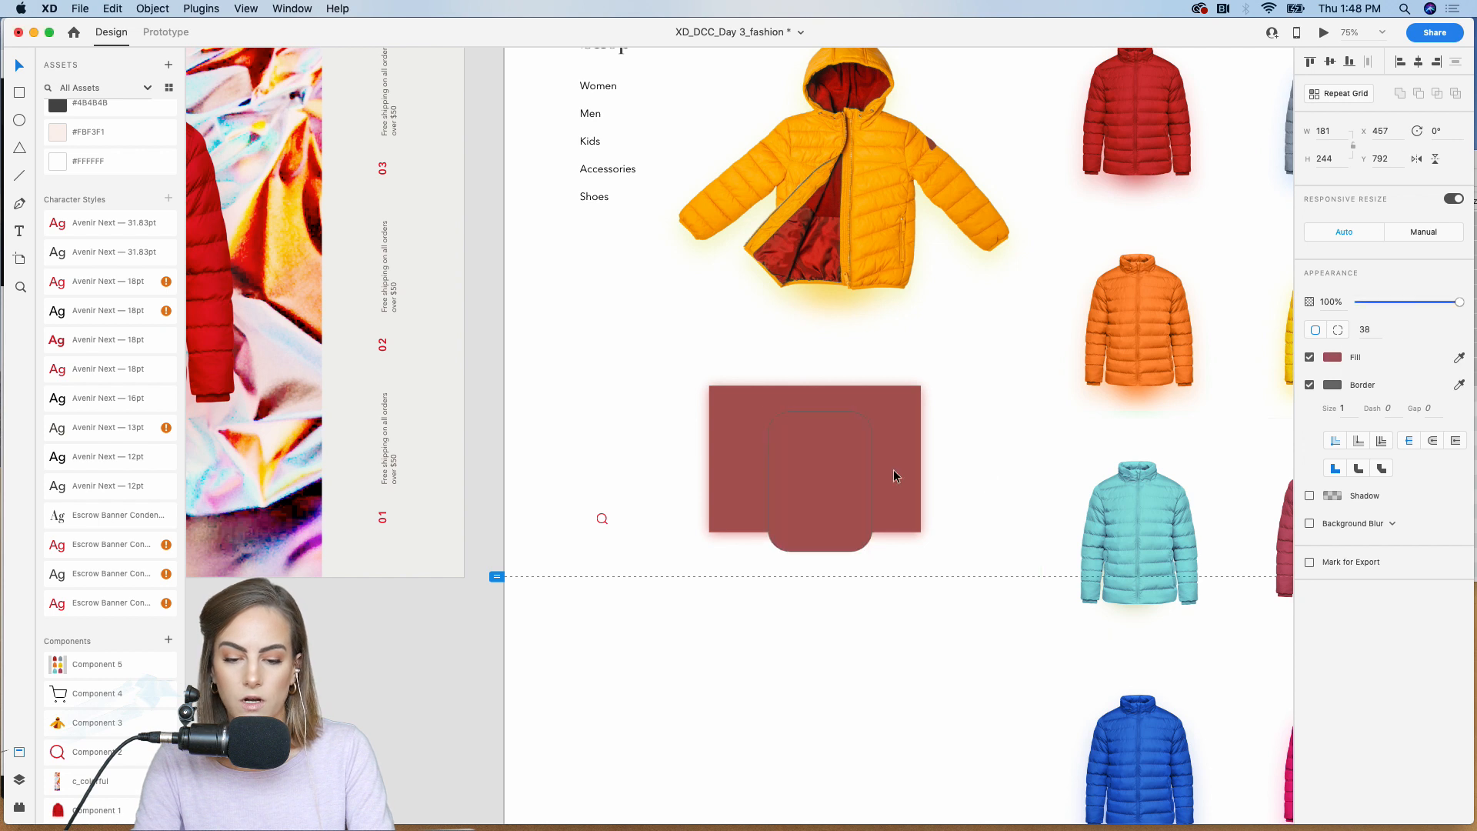
left_click(1310, 385)
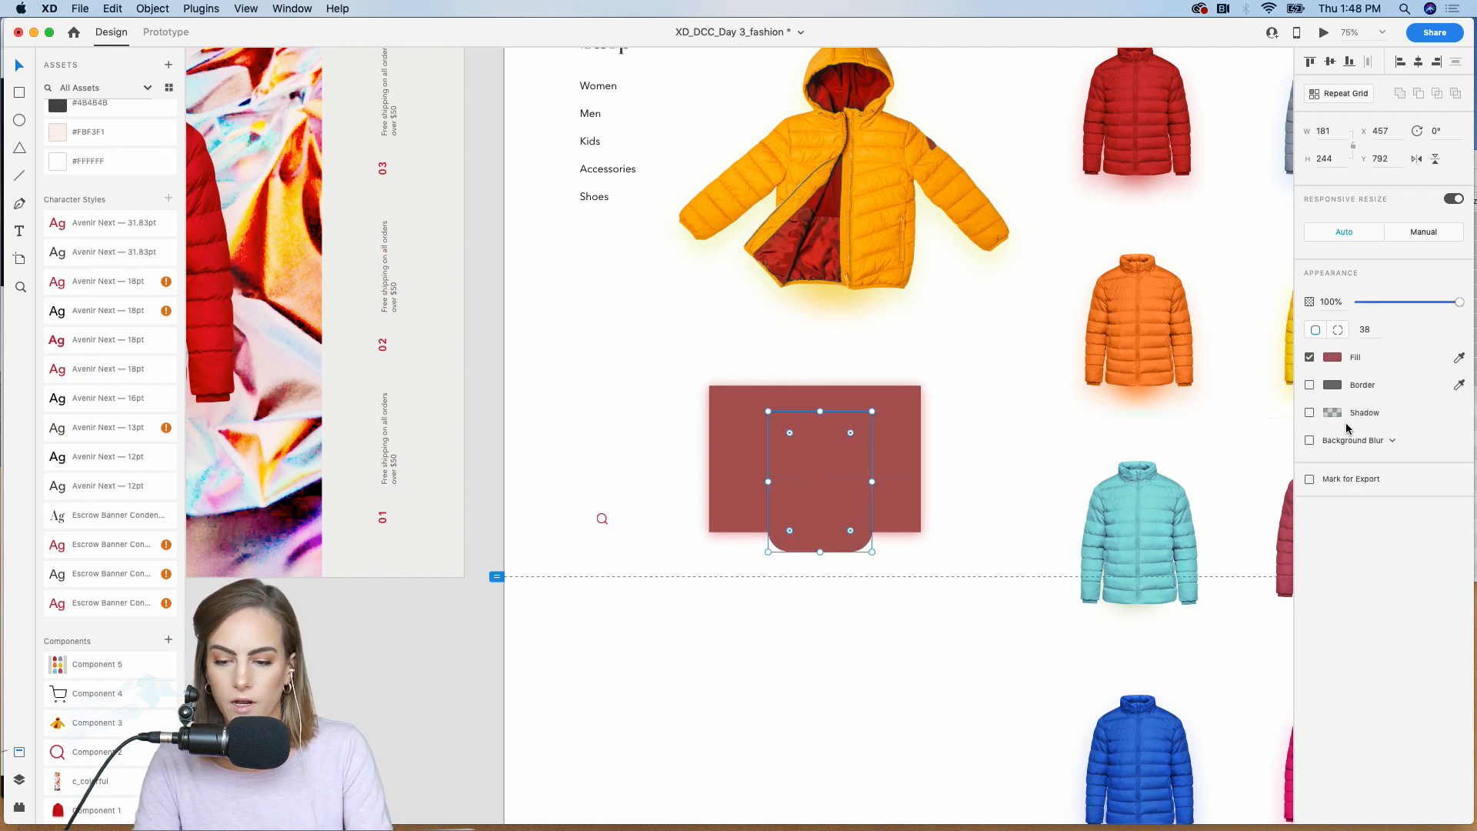
Step: Apply an Object Blur of 30 to the rounded rectangle, nudge it slightly upward, and set its opacity to 50%
left_click(1389, 440)
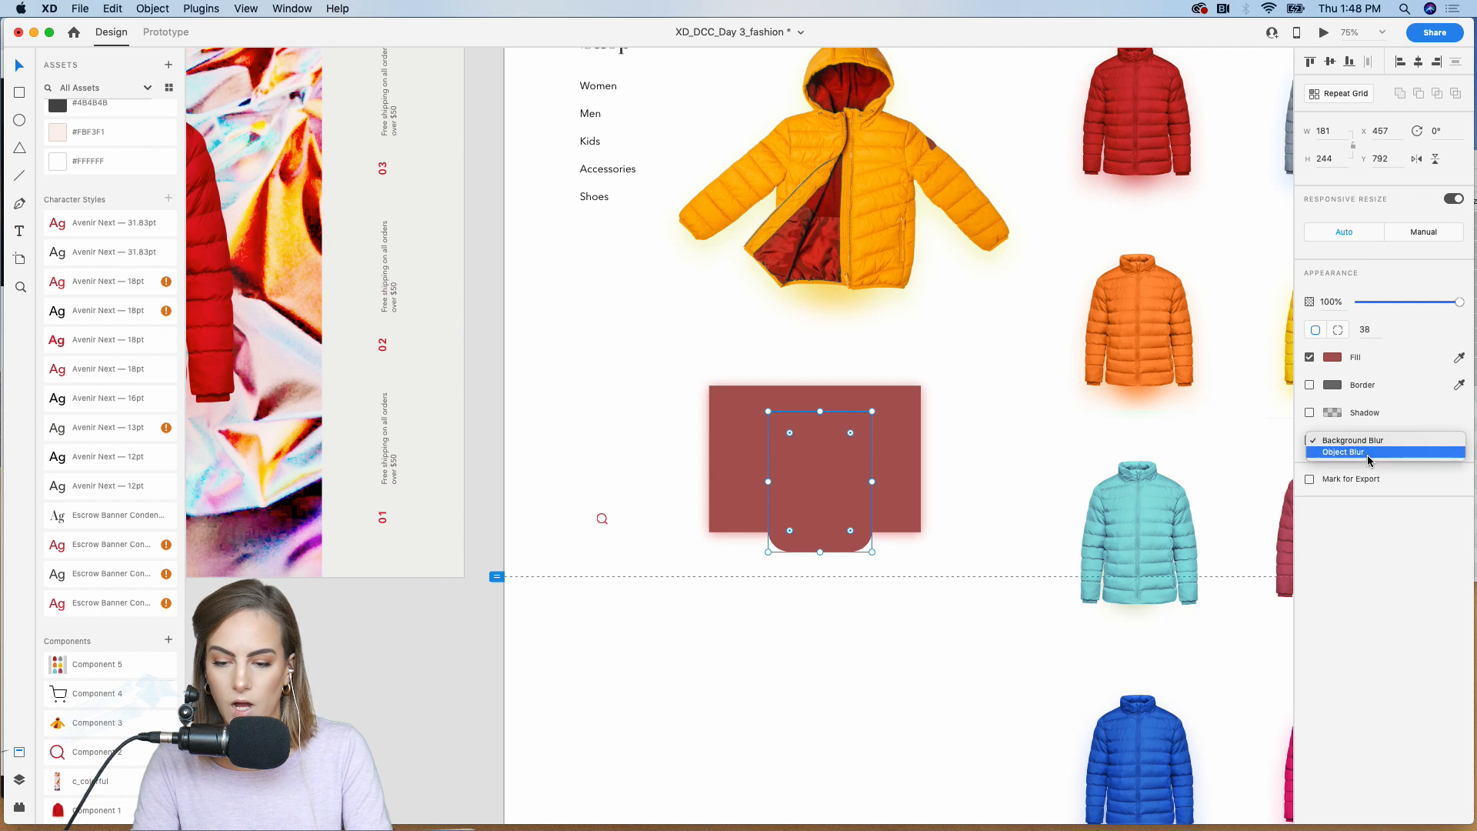
left_click(1338, 455)
left_click_drag(1386, 464, 1422, 465)
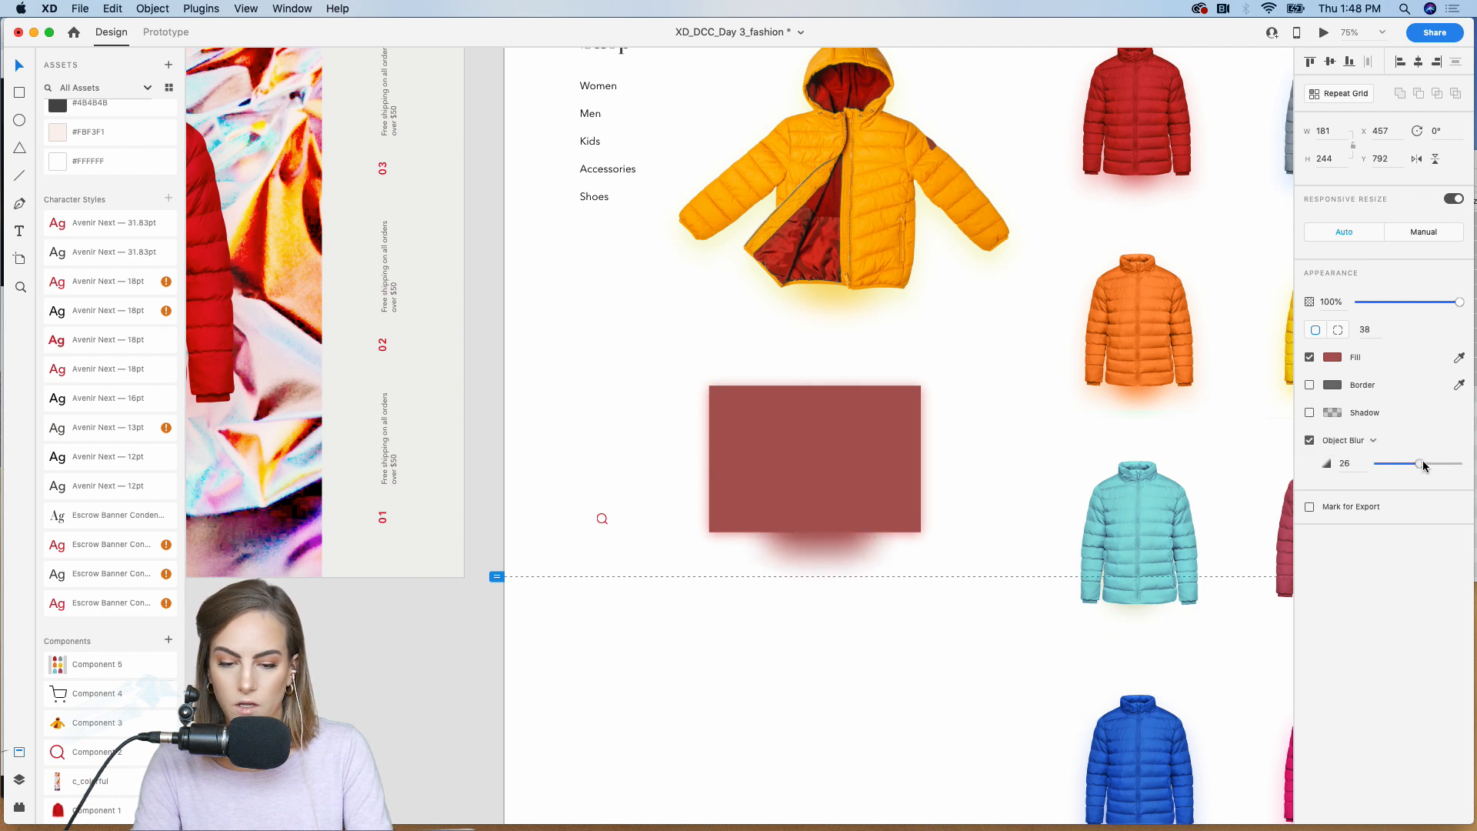
left_click_drag(836, 546, 830, 543)
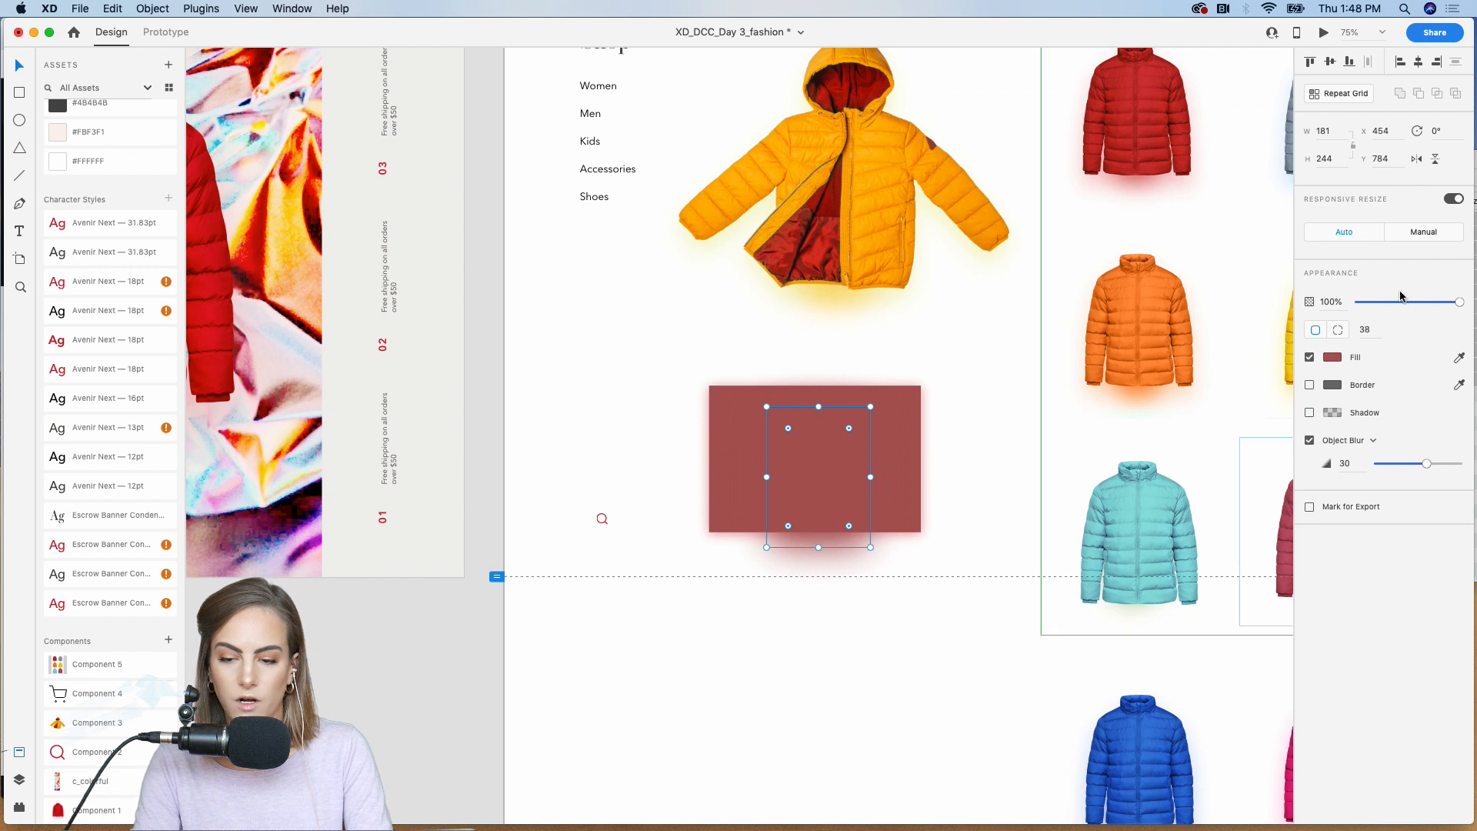
mouse_move(1400, 301)
left_mouse_down()
mouse_move(1383, 302)
mouse_move(1411, 304)
left_mouse_up()
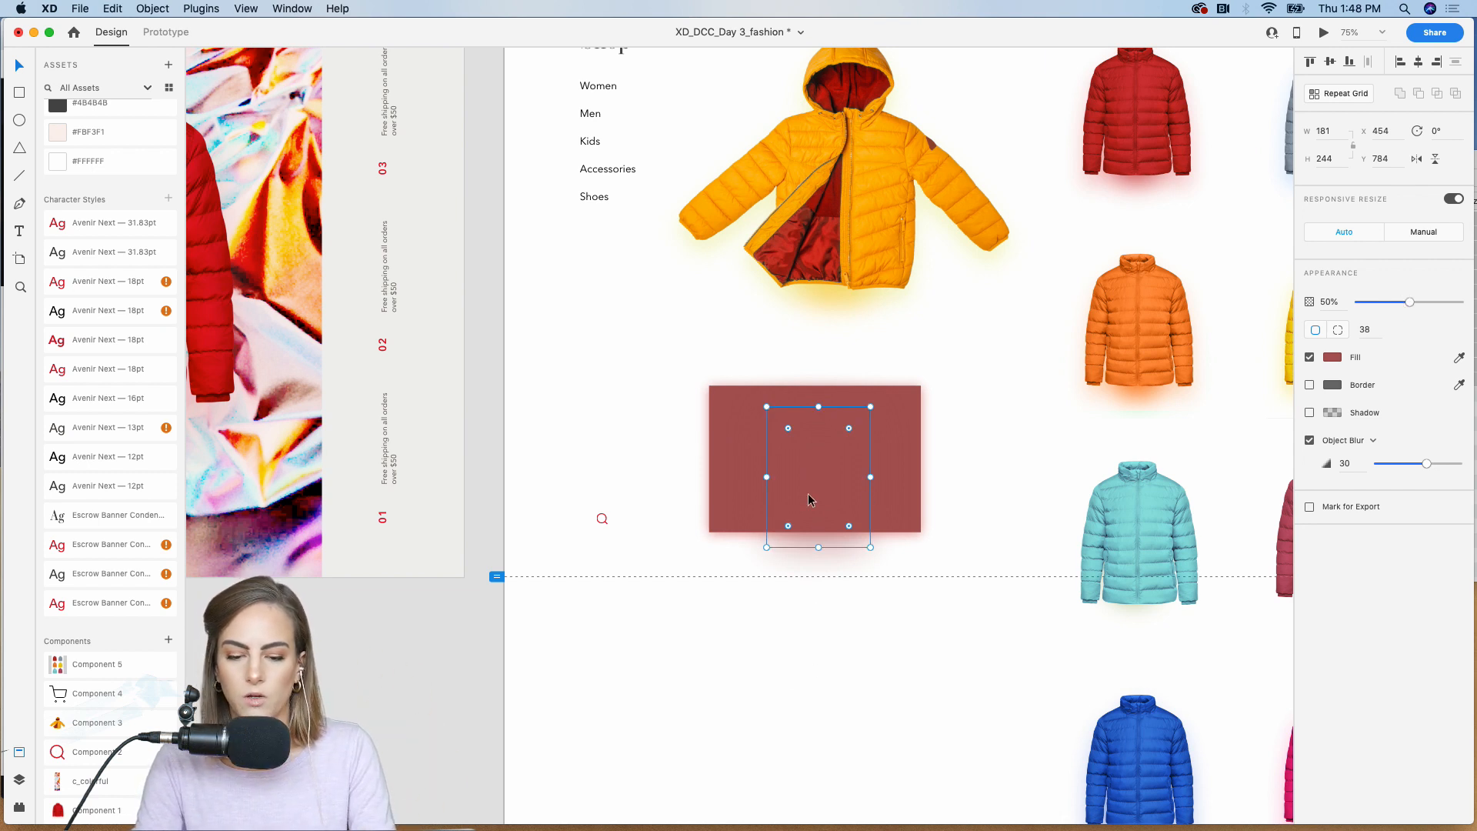
Step: Delete both red demonstration rectangles below the yellow coat
left_click(902, 480)
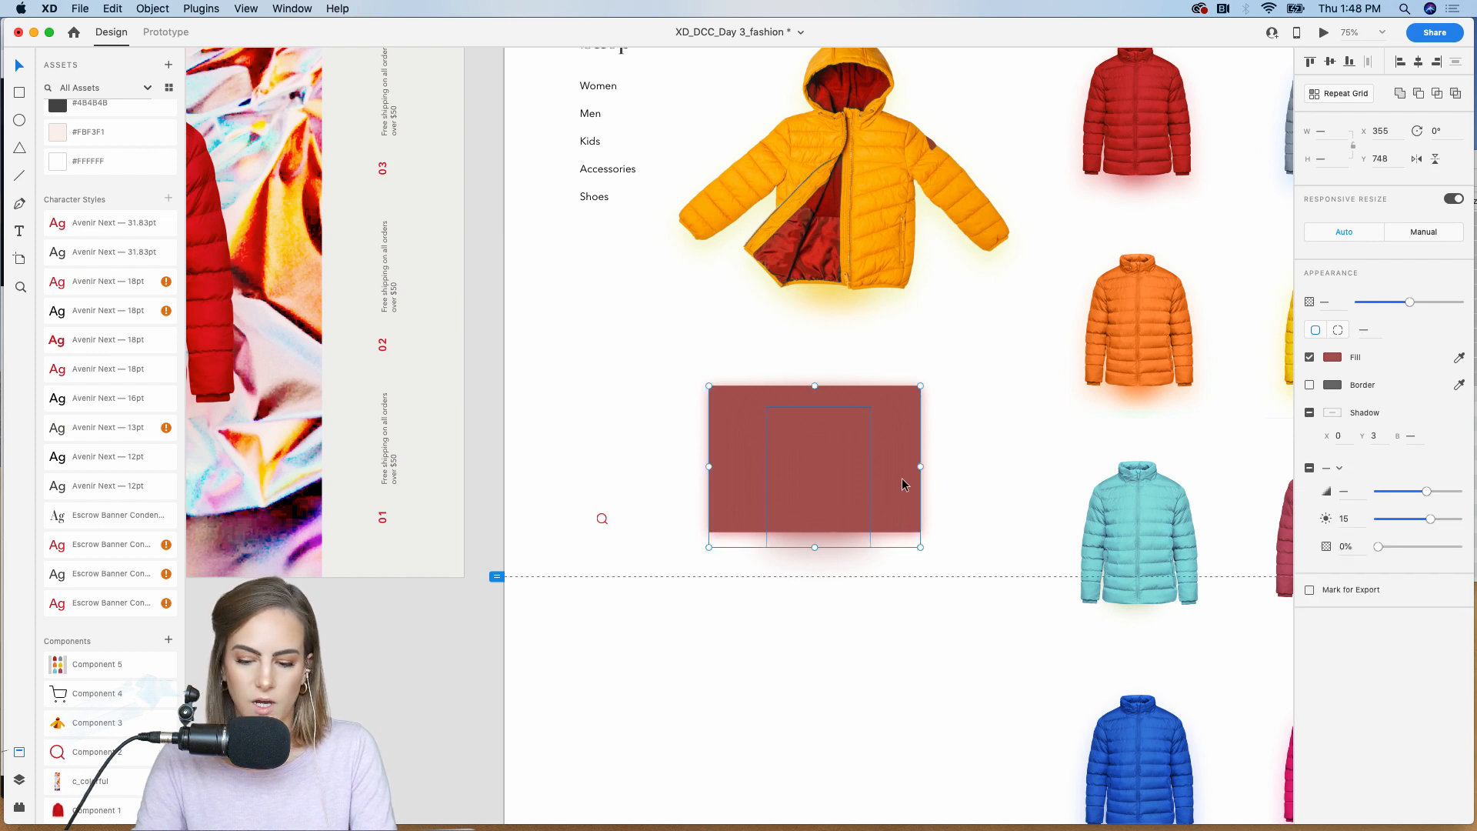
key("Delete")
Step: Add a text area about 305 by 131 in the empty space below the large yellow coat, reading 149
key("super+plus")
scroll(901, 480, "right", 3)
scroll(901, 480, "up", 1)
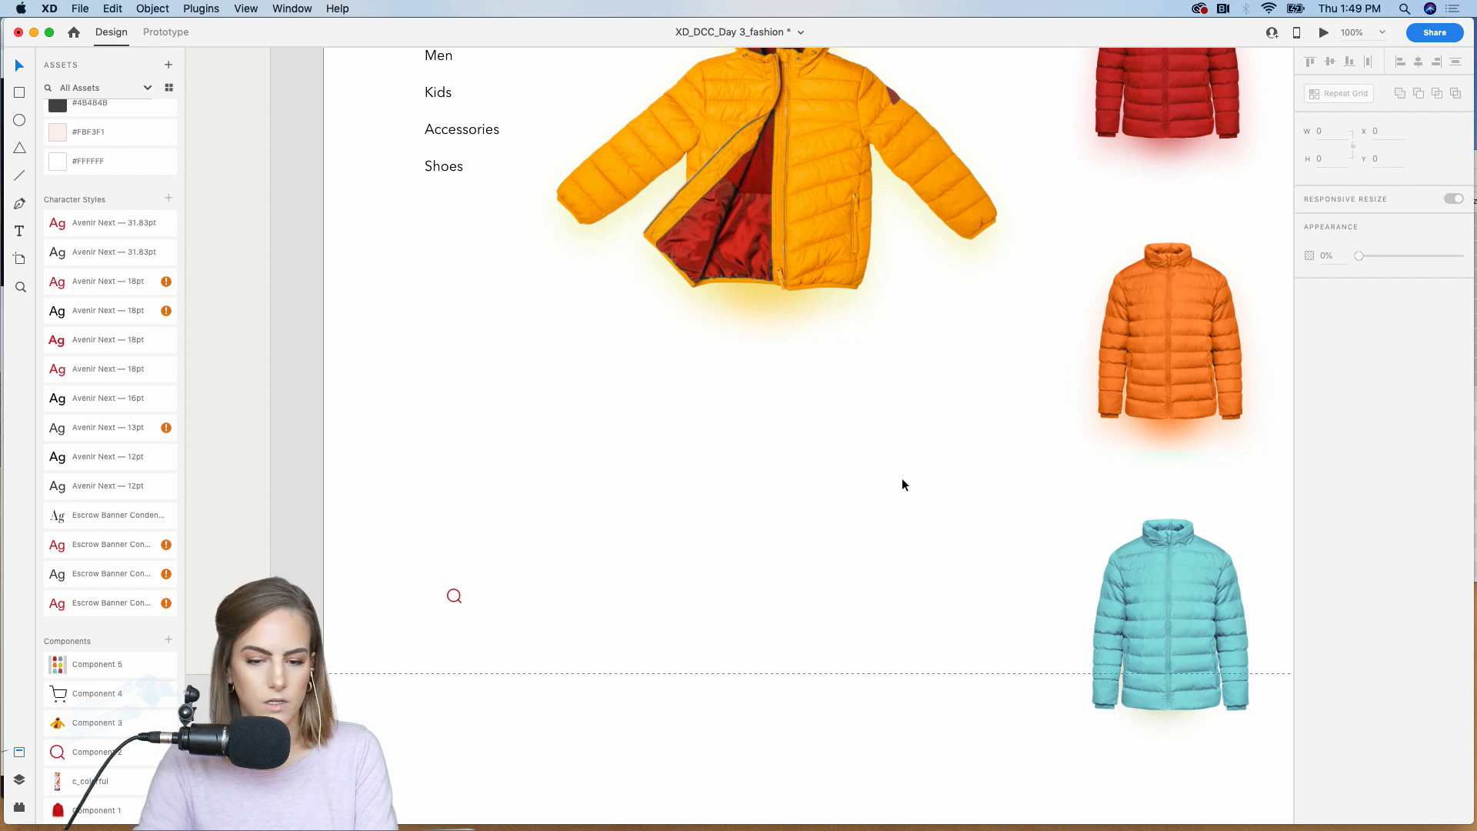
scroll(902, 483, "right", 2)
scroll(902, 483, "up", 2)
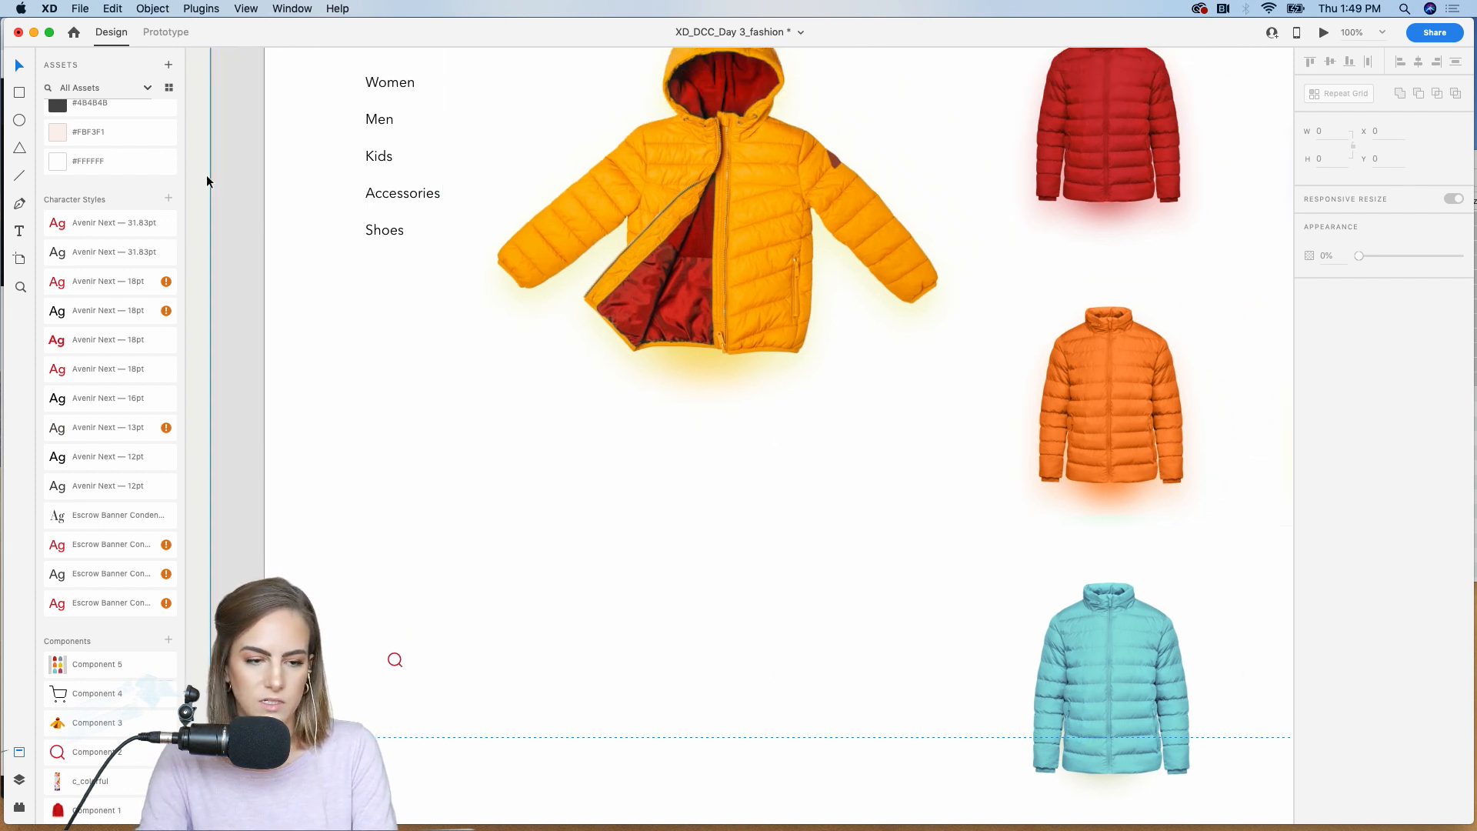
left_click(20, 231)
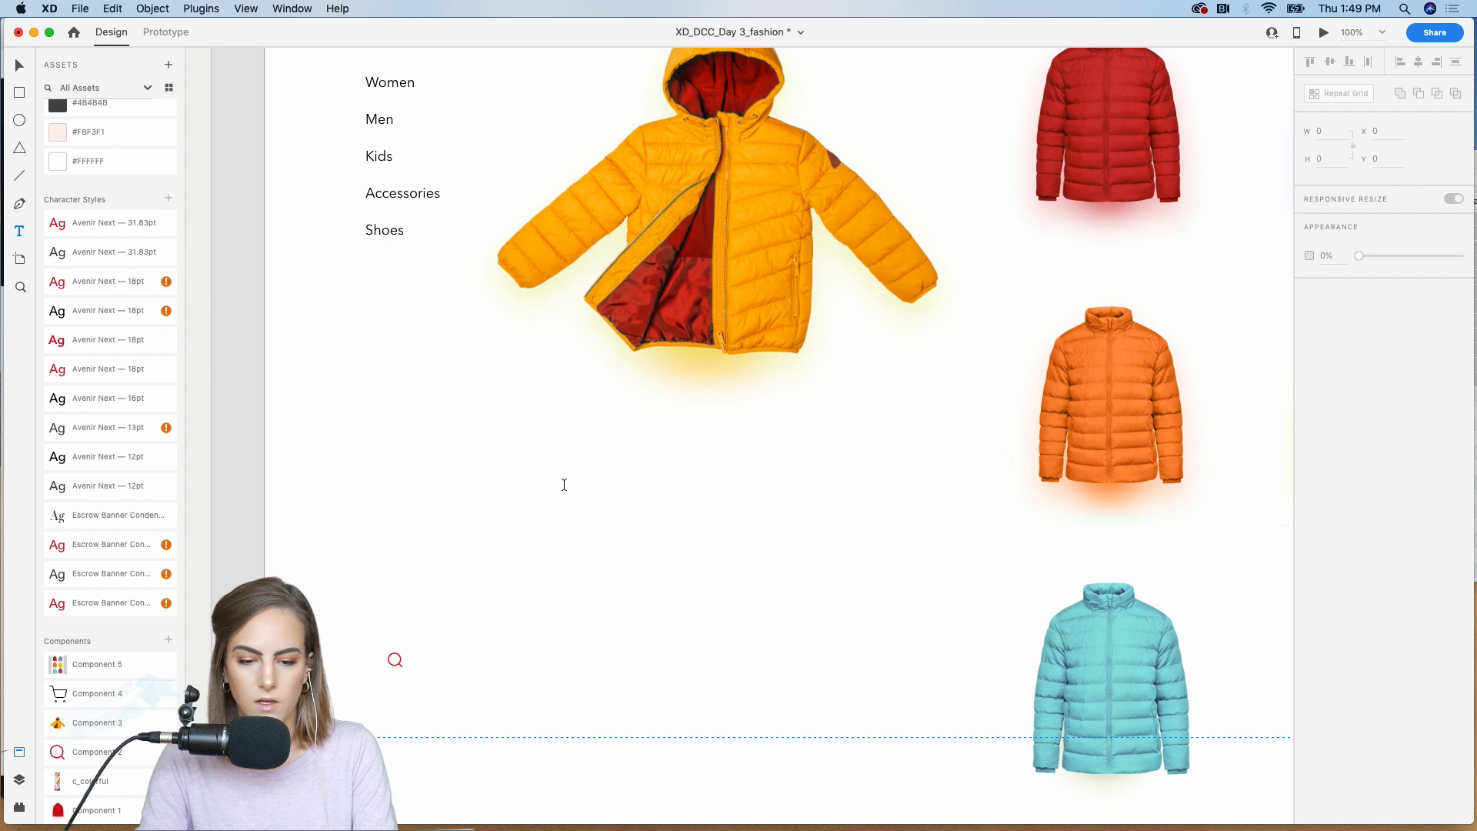
left_click_drag(551, 483, 786, 580)
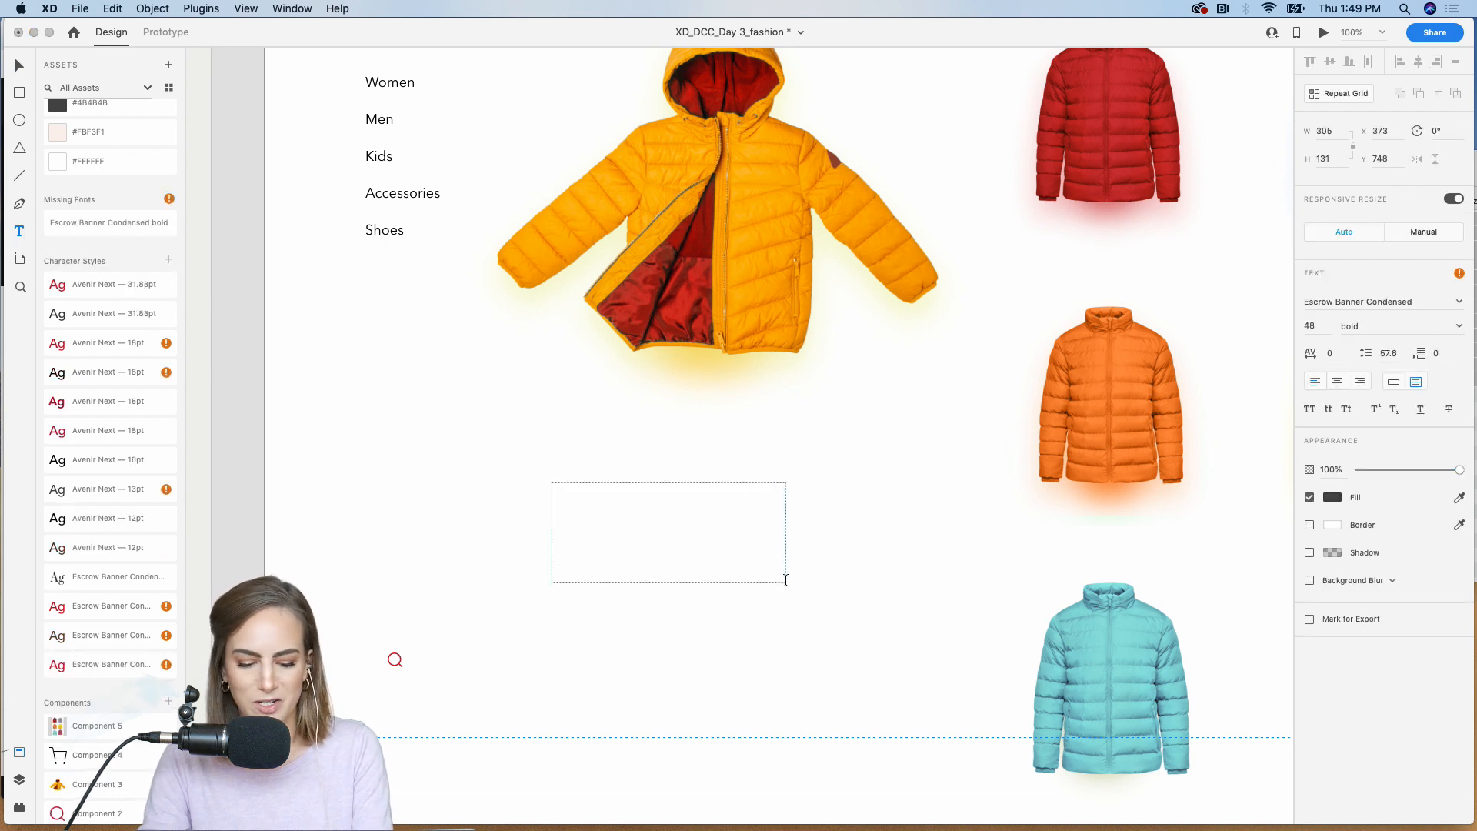
type("149")
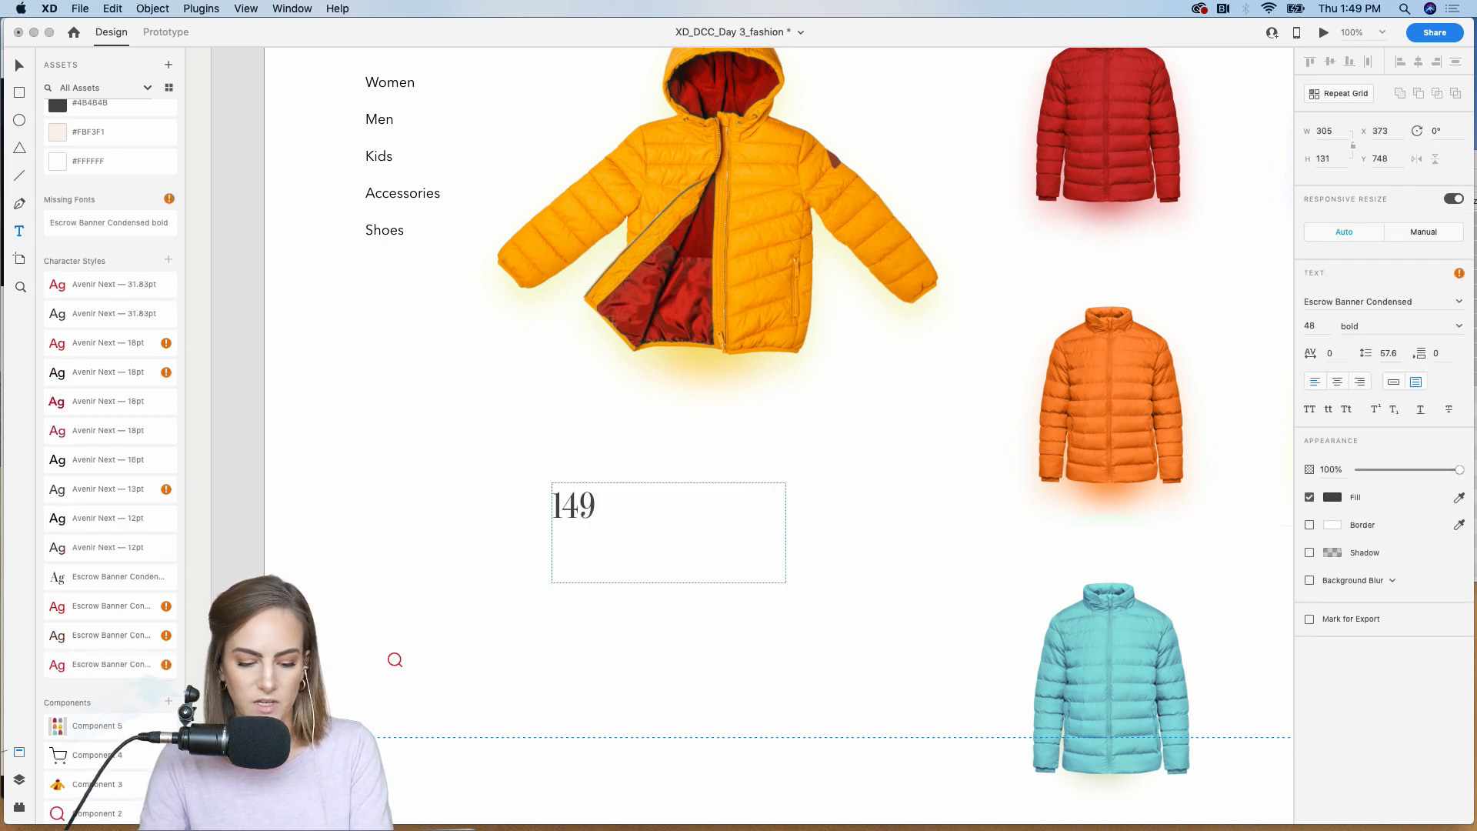
key("Escape")
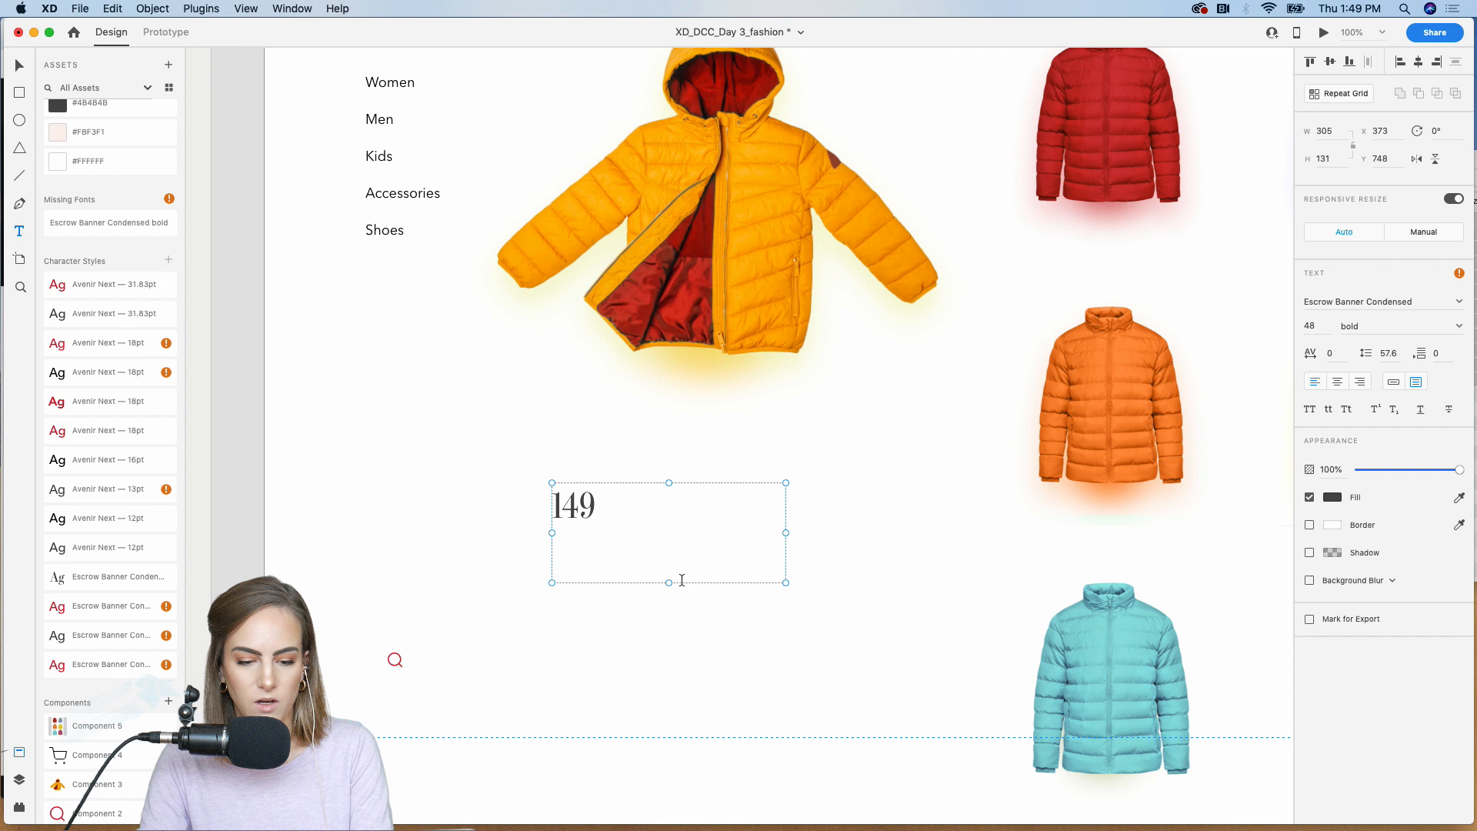
Step: Switch the 149 text to auto width and move it below the yellow coat's right side, at about X 745, Y 685
left_click(1394, 383)
left_click(520, 473)
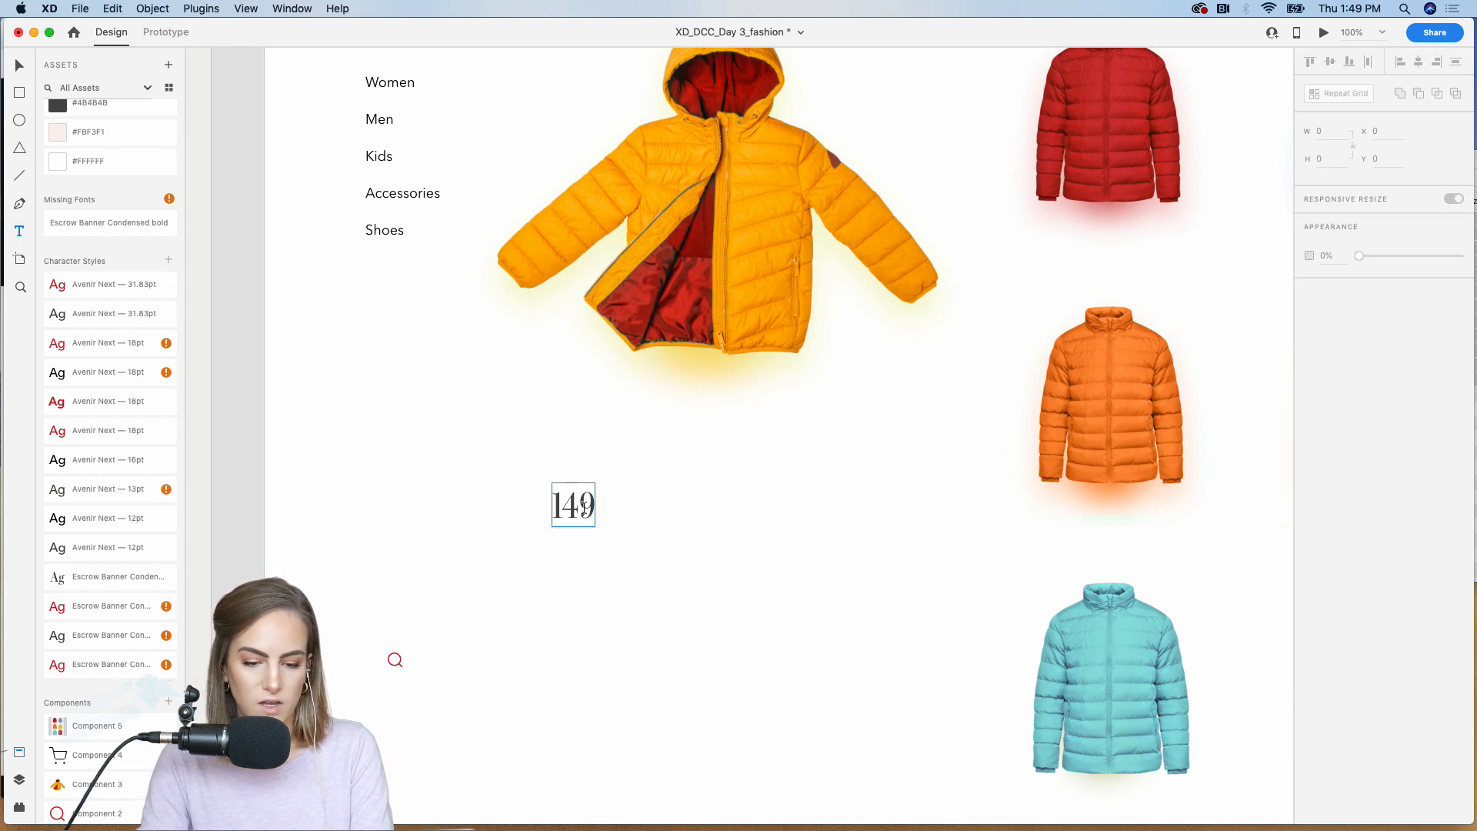
left_click_drag(585, 516, 872, 464)
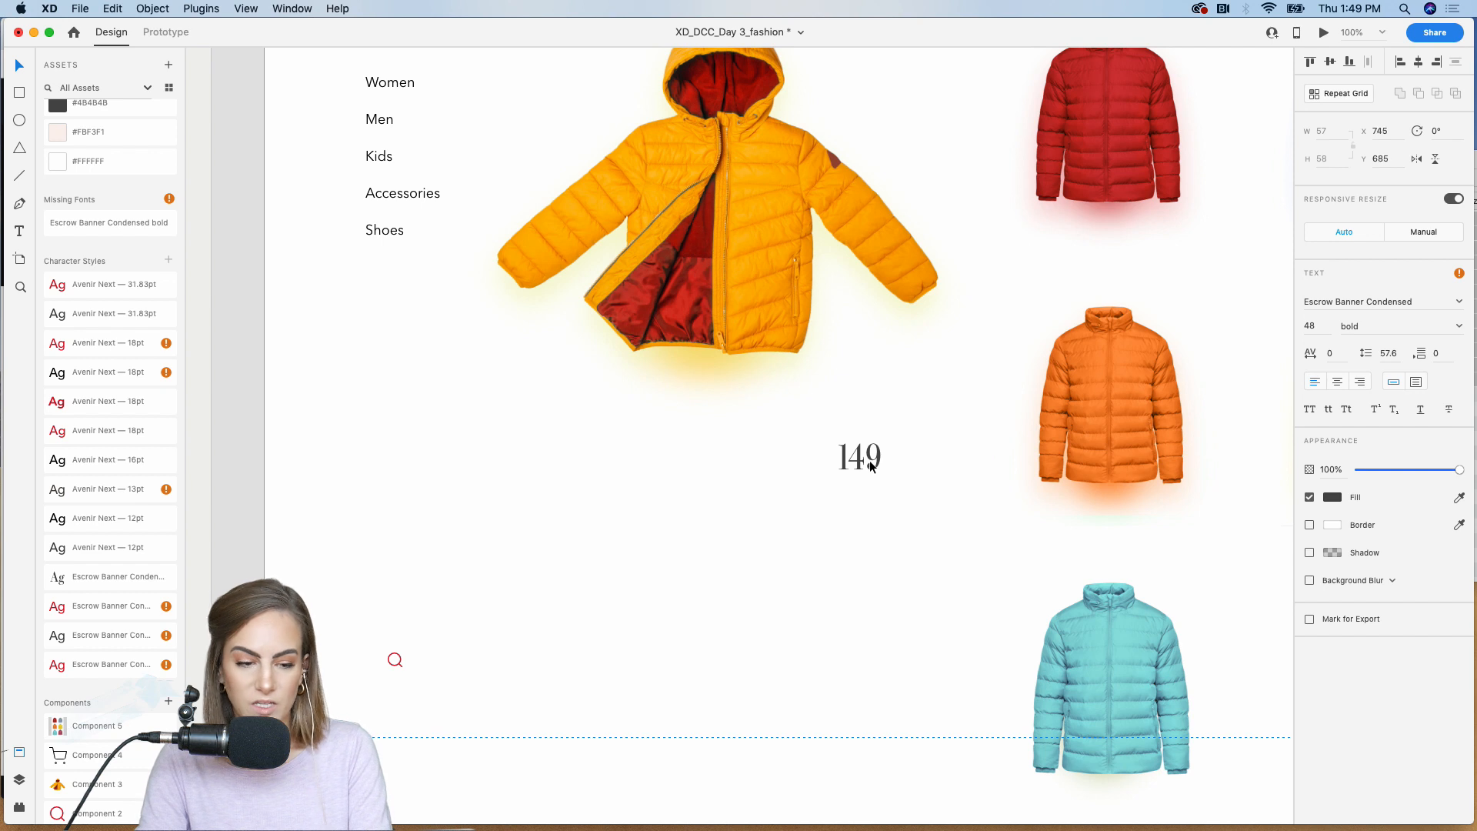
Step: Apply the red Avenir Next 31.83pt character style to the 149 text and add a duplicate before it reading $
left_click(93, 286)
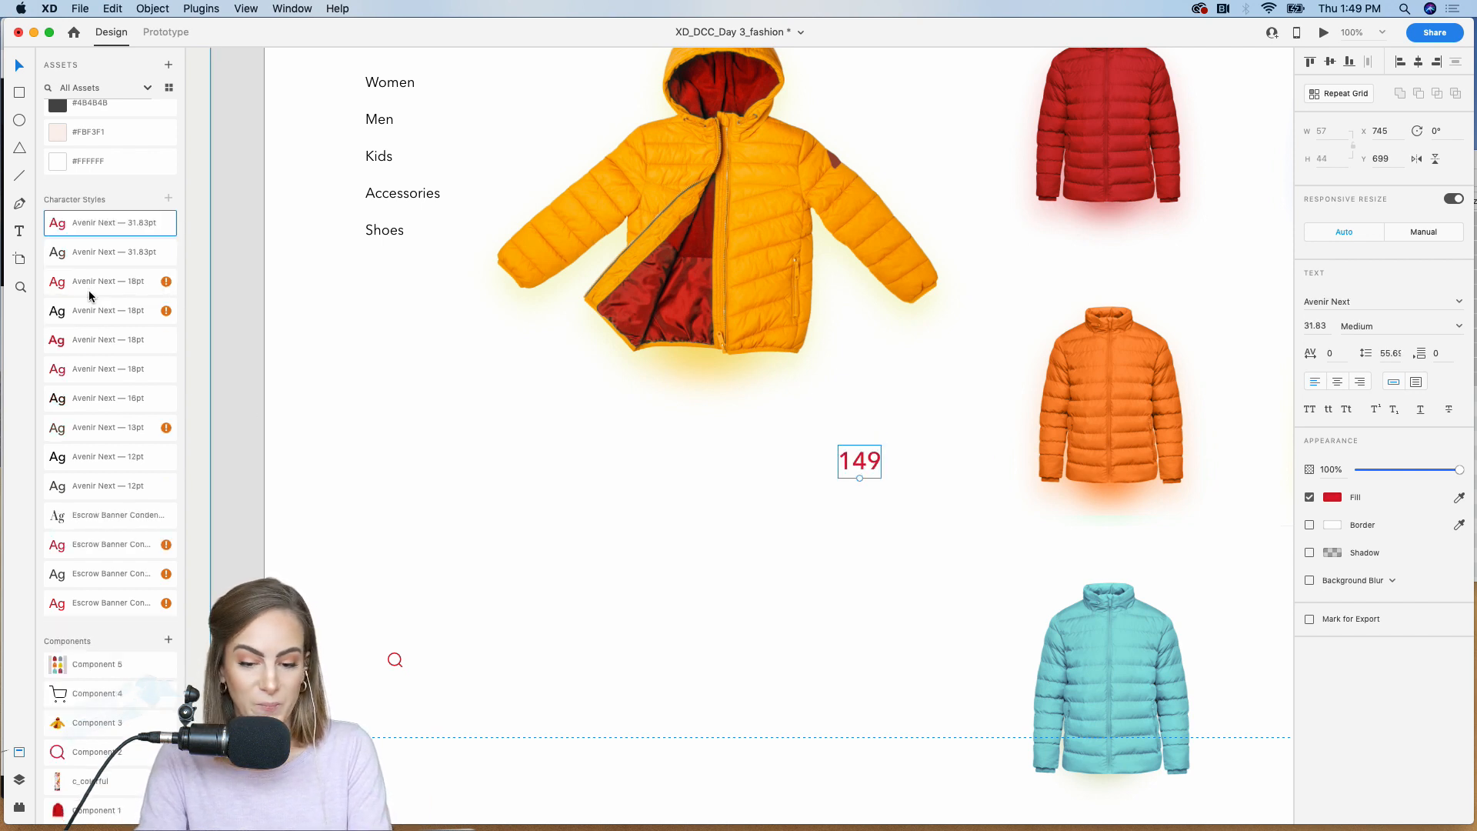
left_click_drag(860, 467, 831, 448)
key("super+d")
double_click(764, 446)
type("$")
key("Escape")
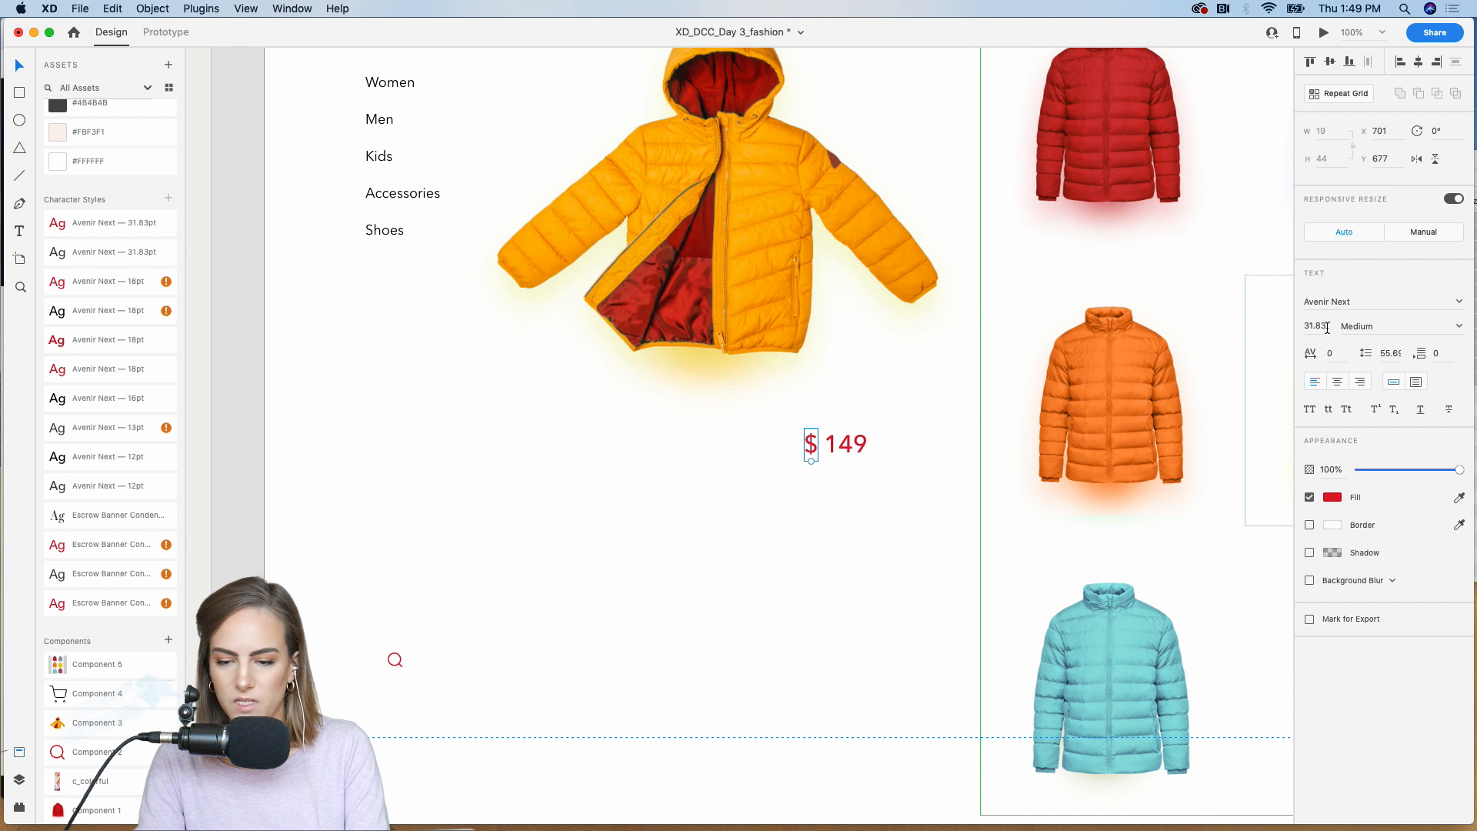
Step: Set the $ sign's font size to 20 and place it as a superscript close to 149, at about X 710, Y 680
left_click(1326, 327)
type("20")
key("Return")
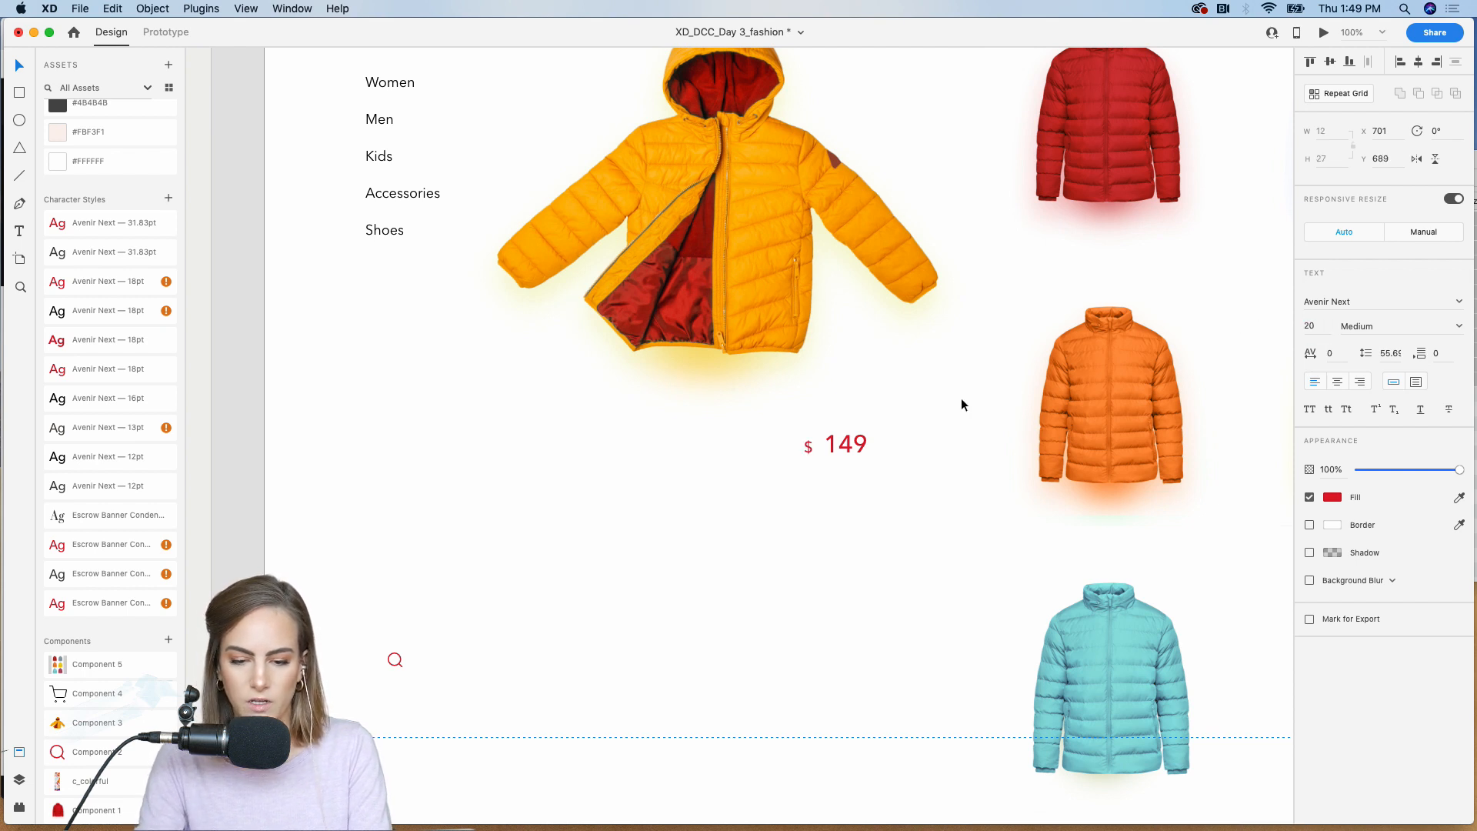
left_click_drag(808, 447, 815, 447)
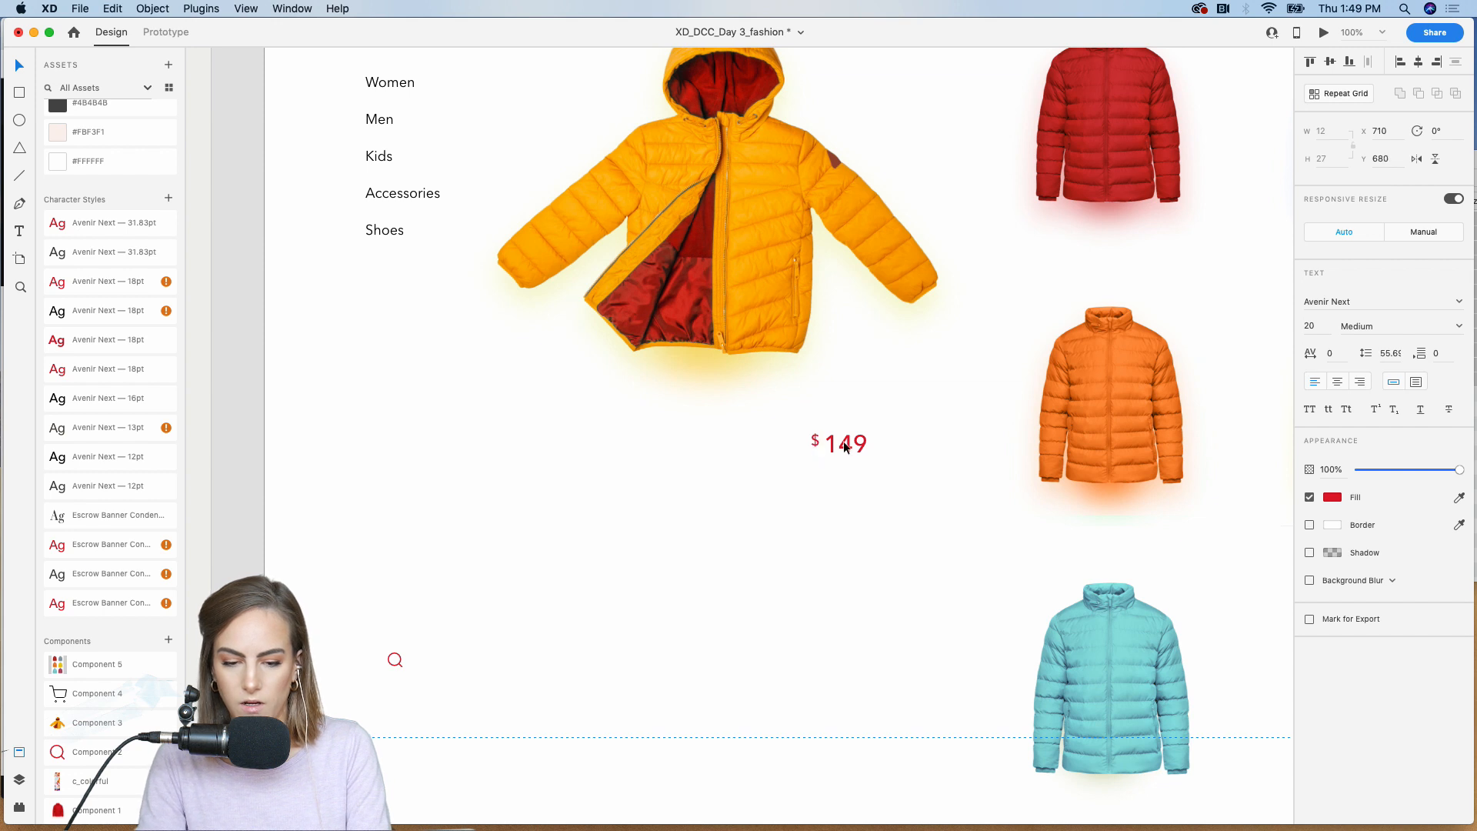
Step: Group the $ sign and the 149 text into one price element
left_click(843, 444, "shift")
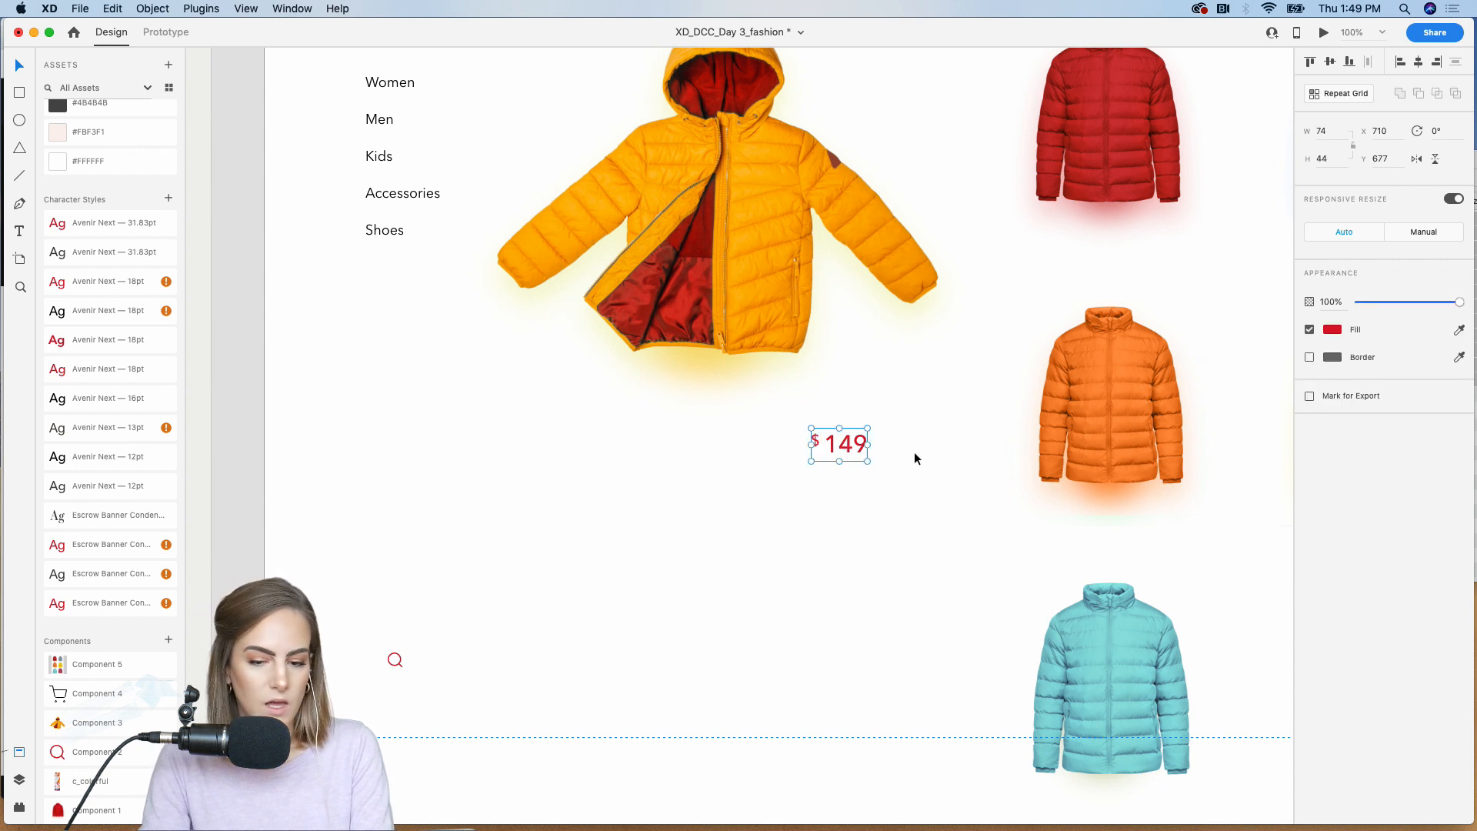
double_click(846, 450)
left_click(708, 502)
key("super+z")
left_click(709, 501)
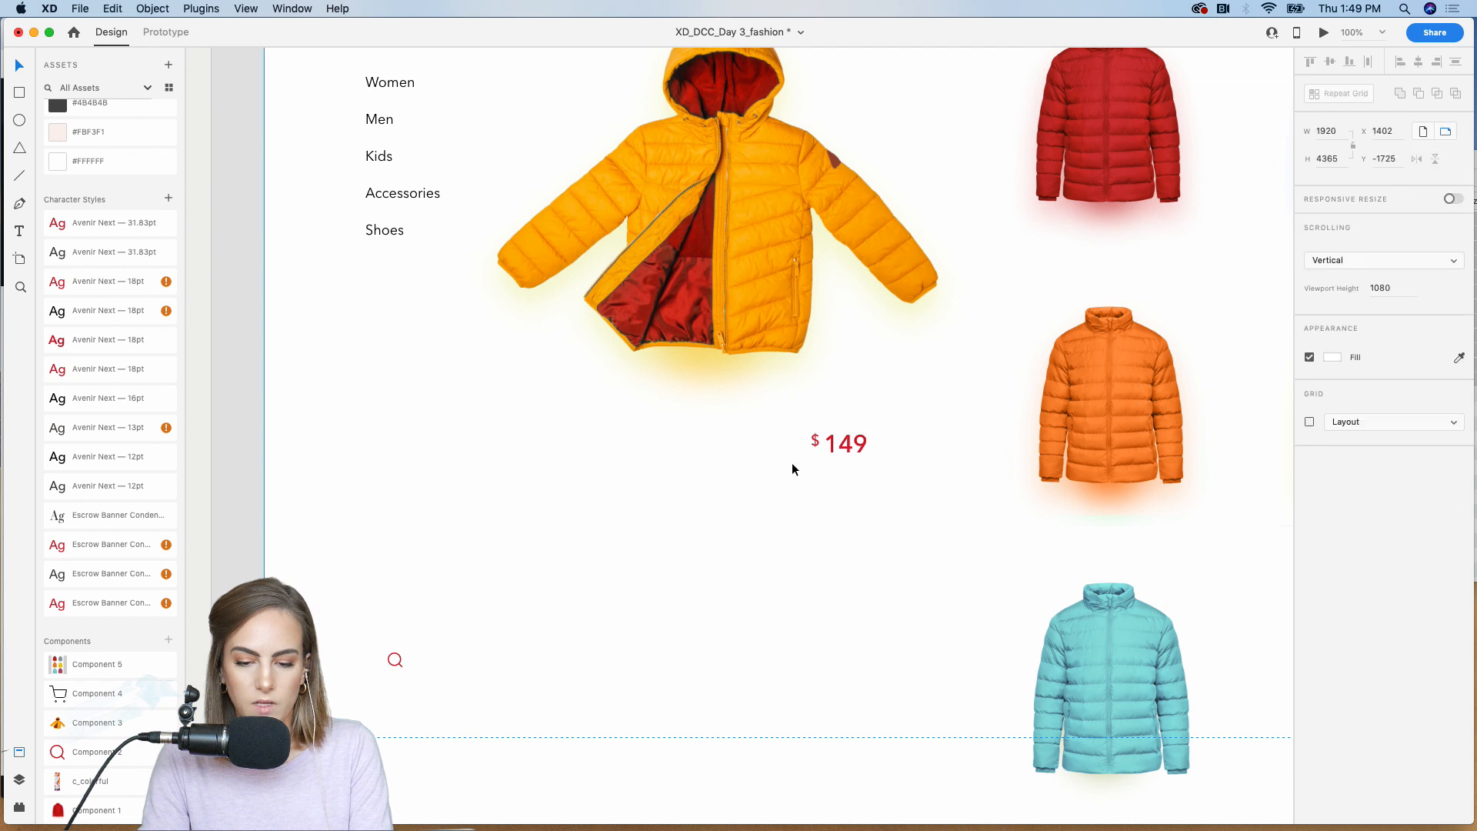
Step: Duplicate the 149 text to the left of the price, change it to Classic Parka, and place it at about X 333, Y 677
left_click(846, 444)
left_click_drag(846, 444, 624, 445)
double_click(624, 444)
type("Cla")
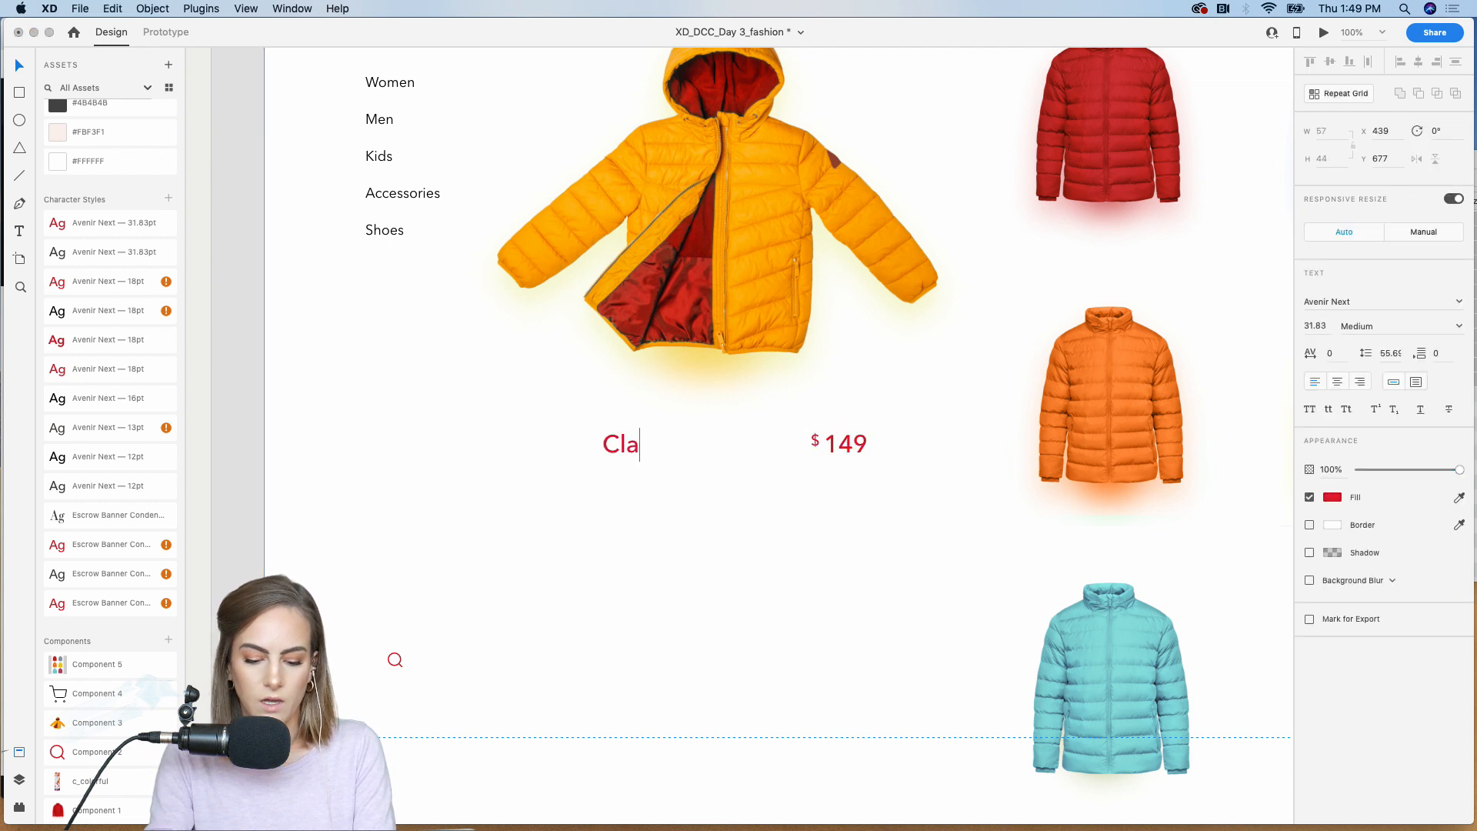
type("ssic Parka")
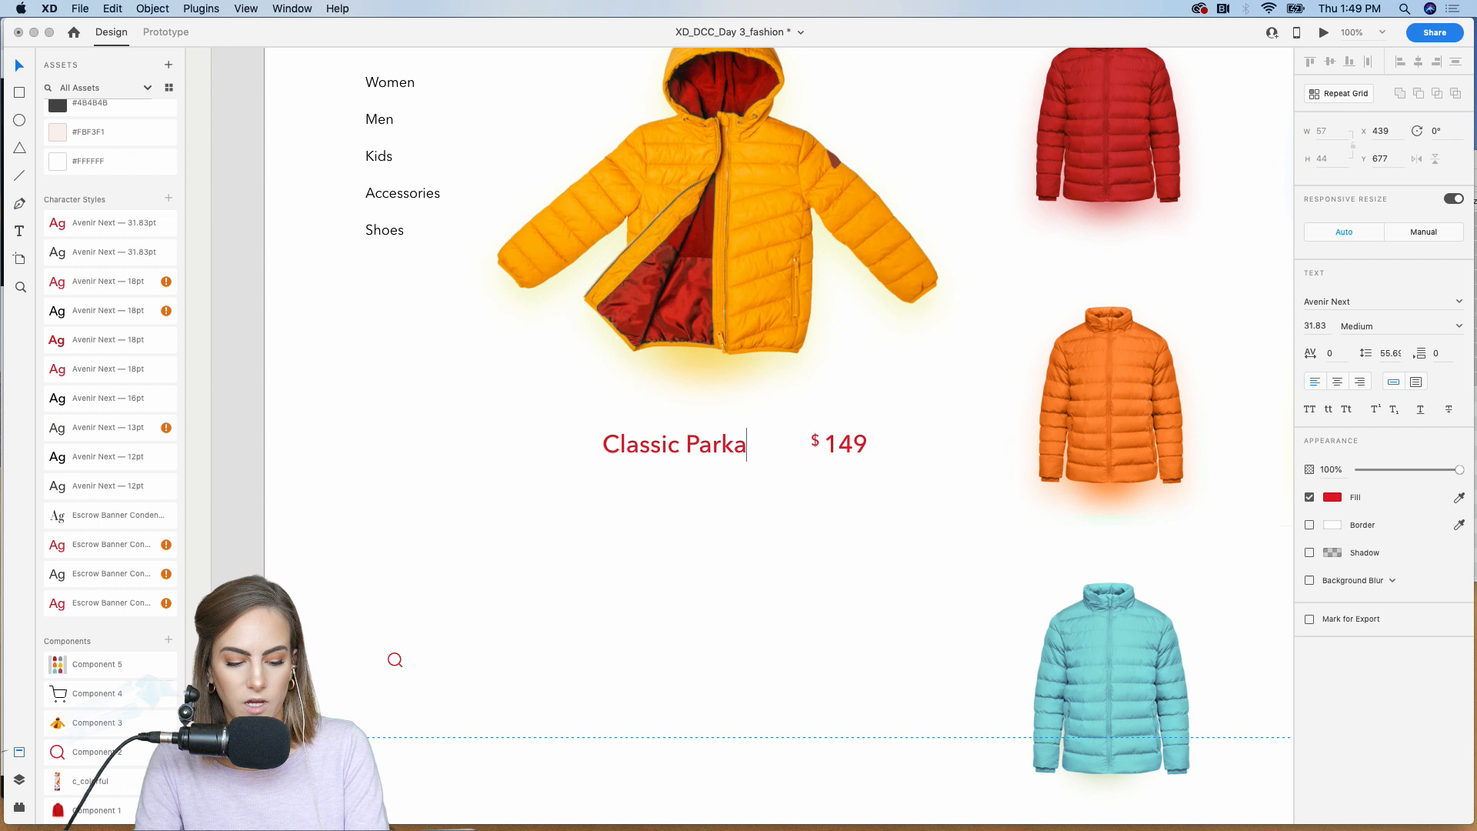
key("Escape")
left_click_drag(622, 443, 550, 447)
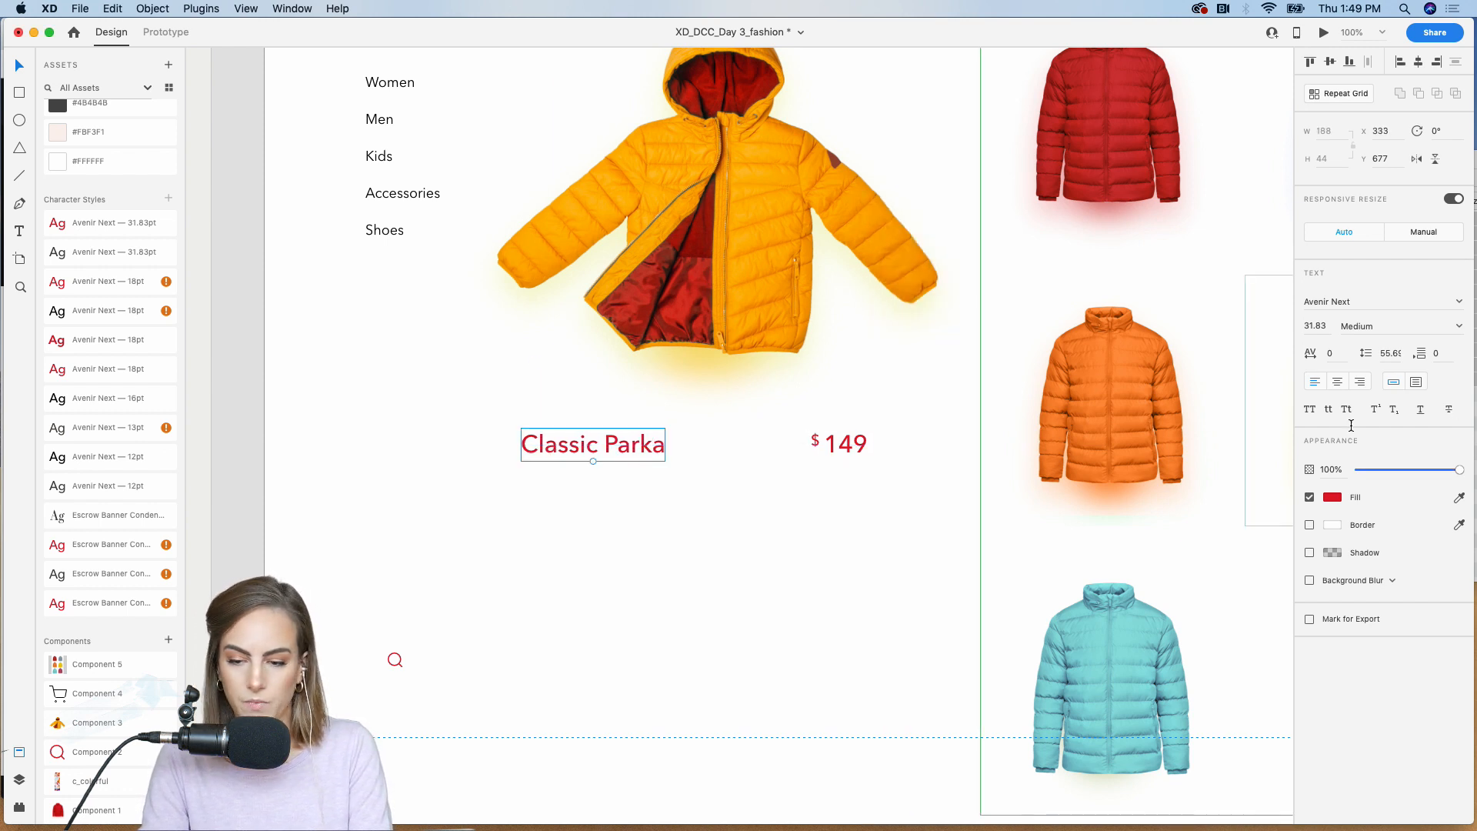
Step: Apply the dark grey Avenir Next 31.83pt character style to the Classic Parka title
double_click(76, 397)
double_click(76, 427)
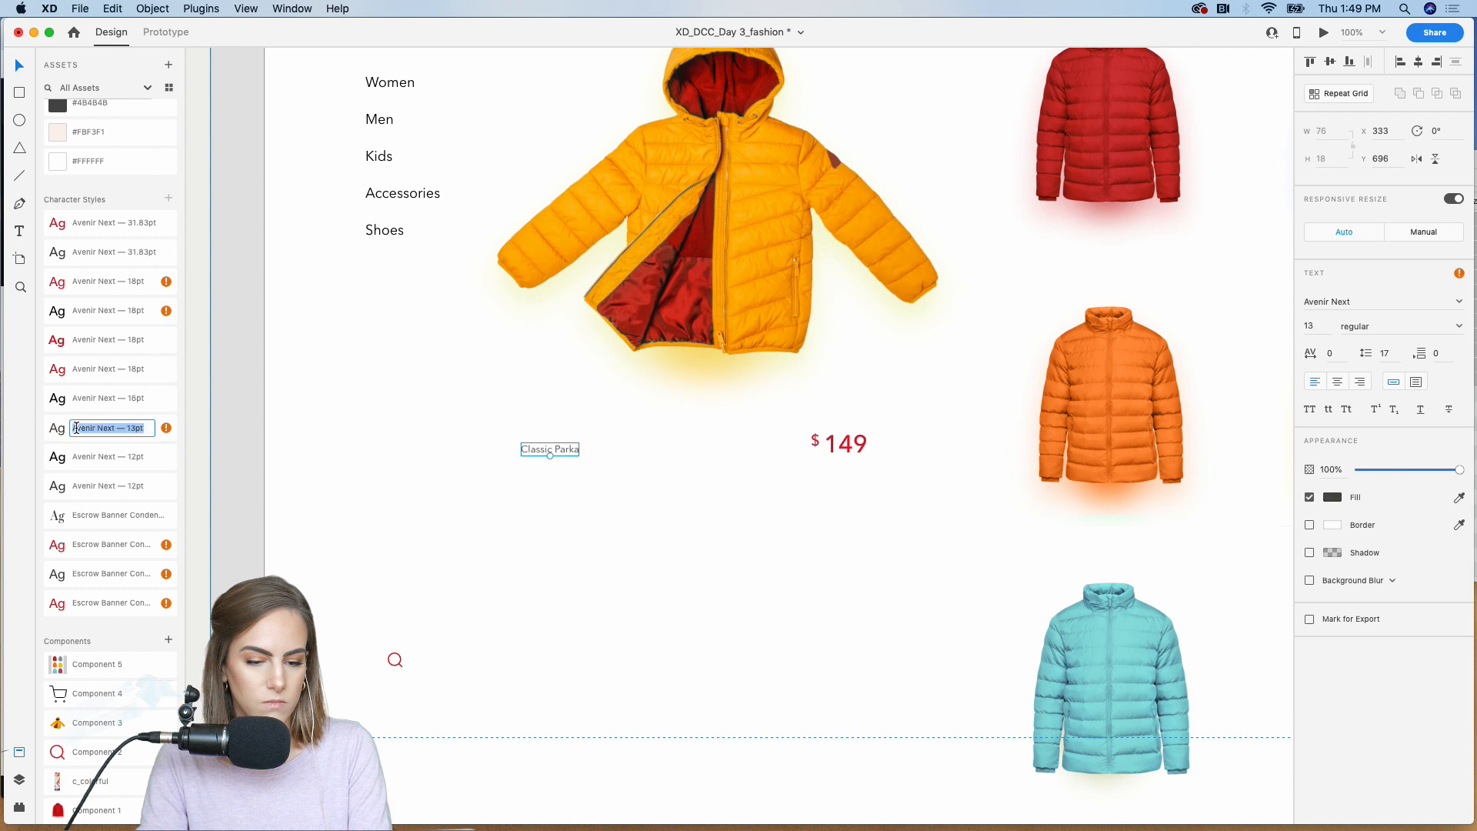
left_click(57, 462)
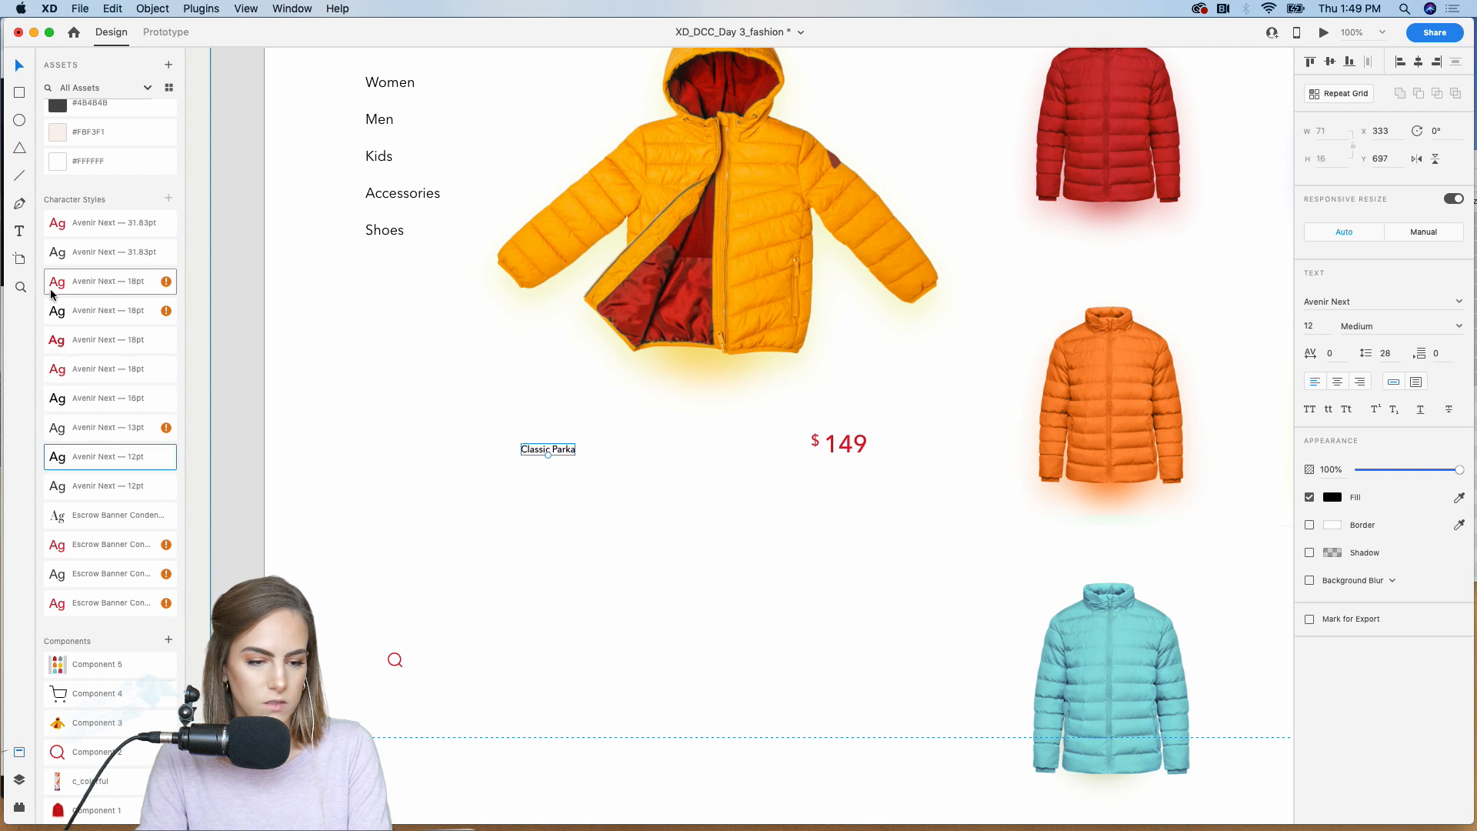
left_click(54, 254)
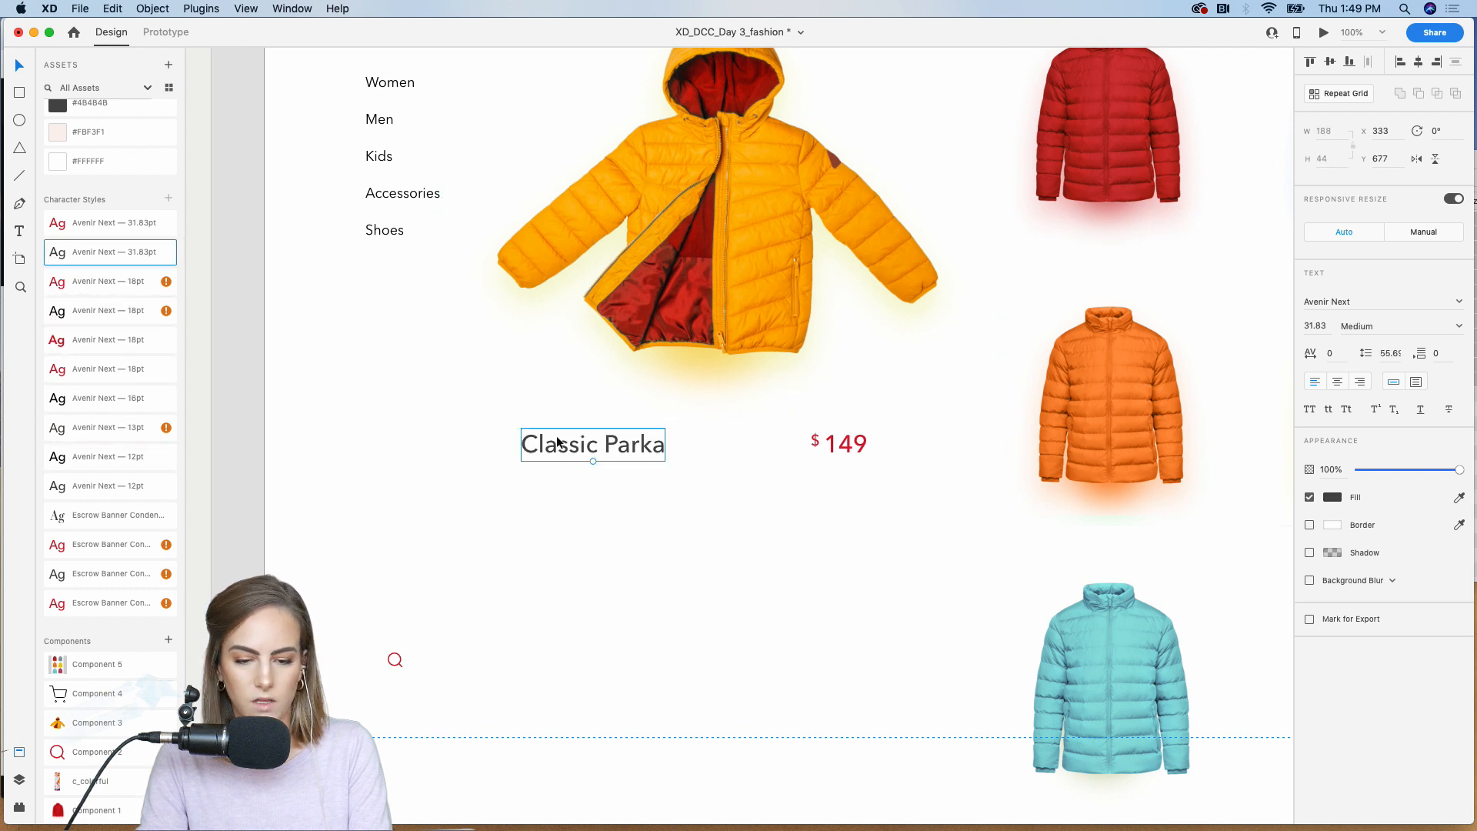
Step: Shift Classic Parka left to about X 300 and add a duplicate directly above it reading Down Feathers
left_click_drag(558, 444, 526, 397)
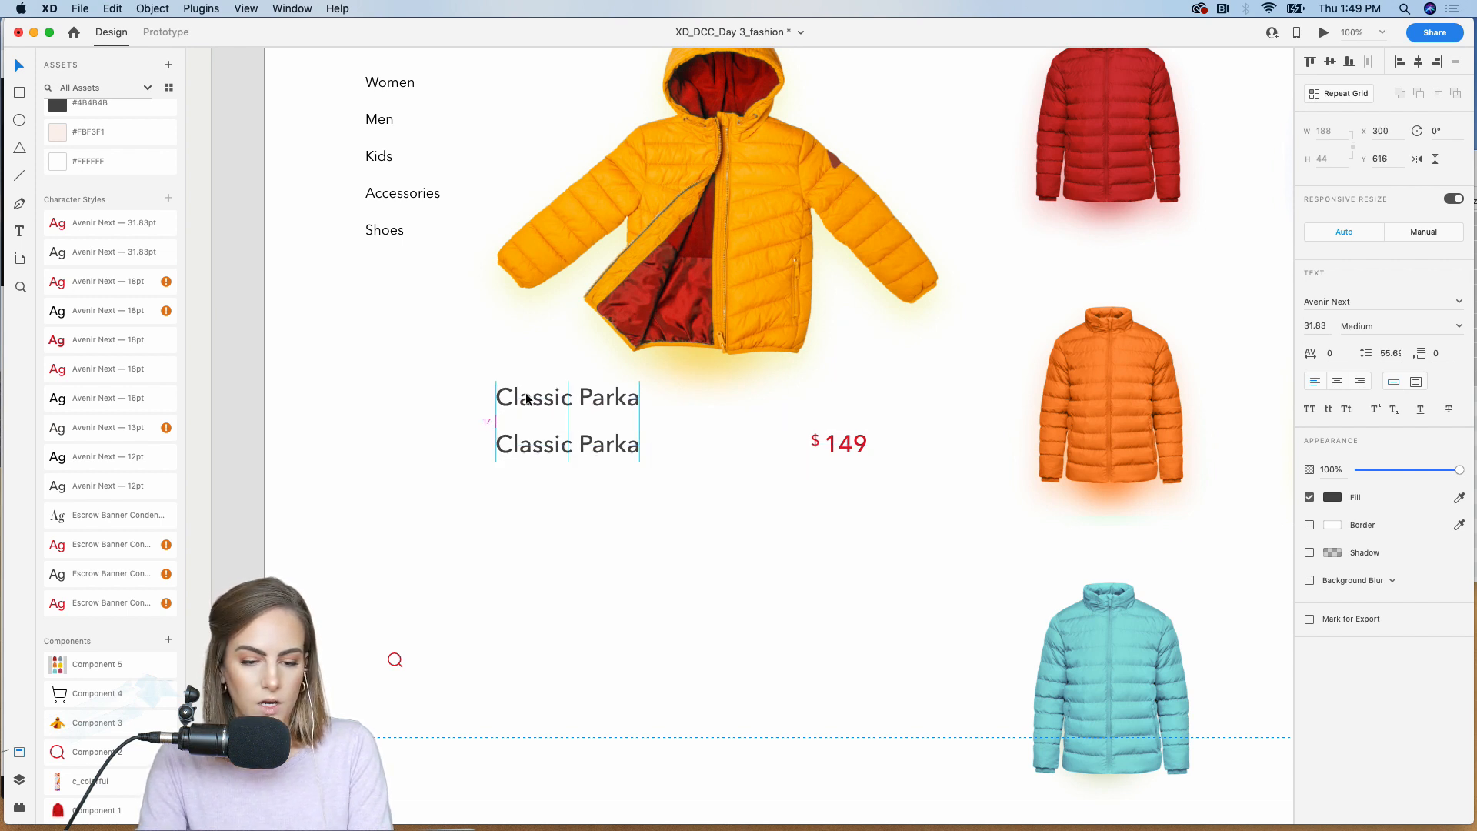
double_click(526, 396)
type("Down ")
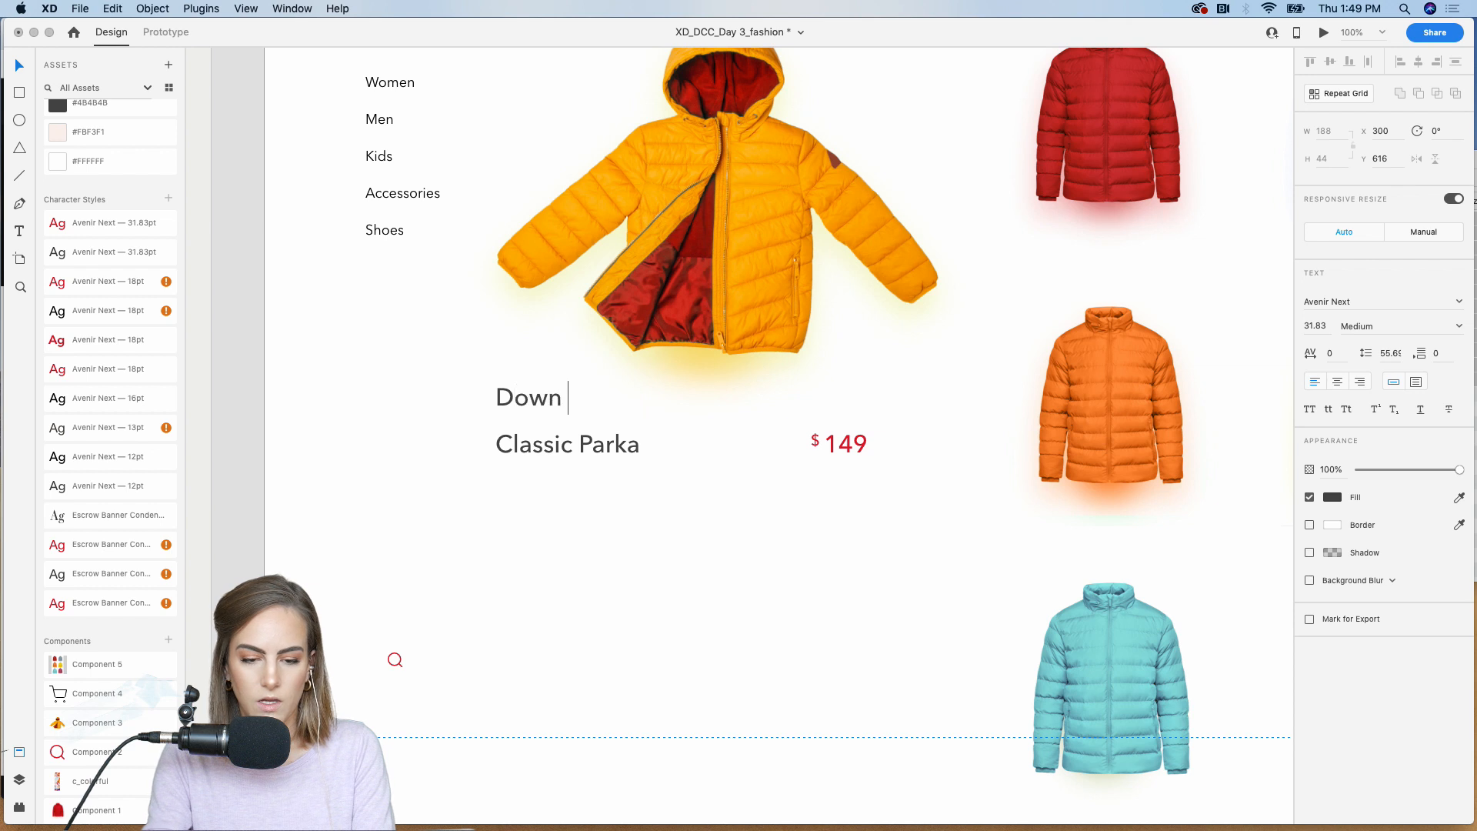
type("Feathers")
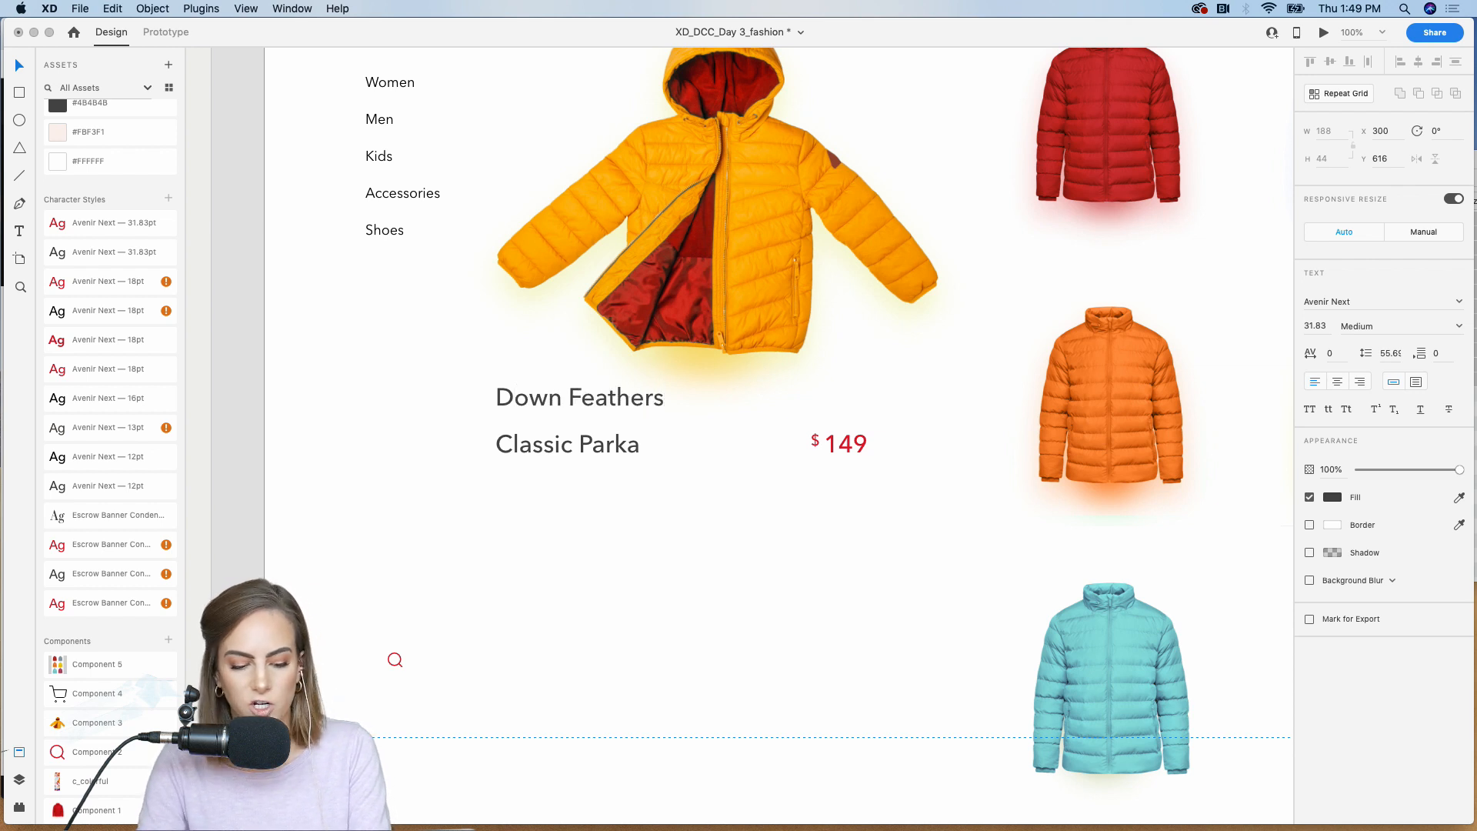
key("Escape")
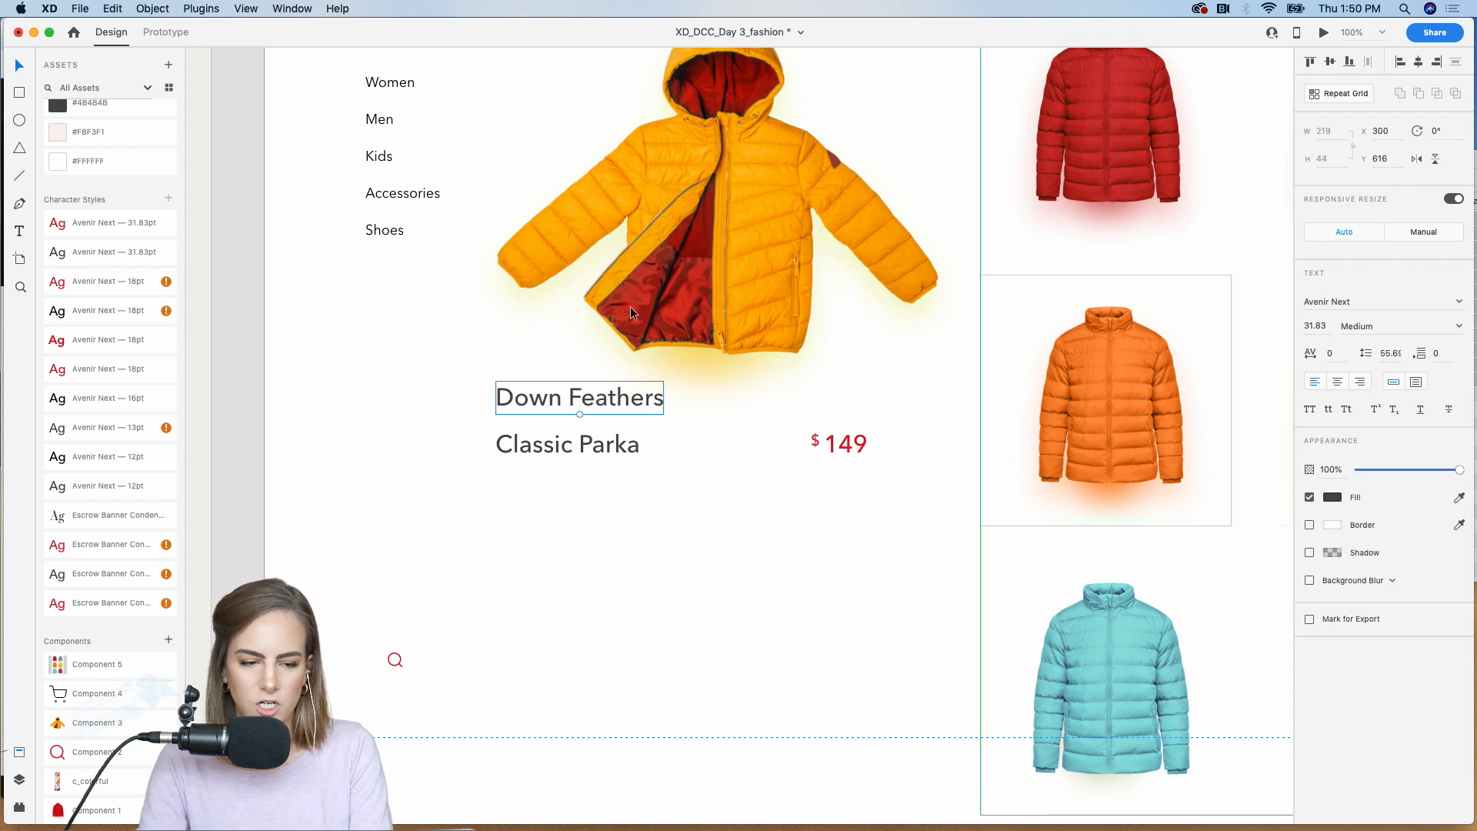
Step: Style Down Feathers as black Avenir Next 12pt in all caps at about 13% opacity, set just above Classic Parka
left_click(114, 398)
left_click_drag(531, 404, 531, 418)
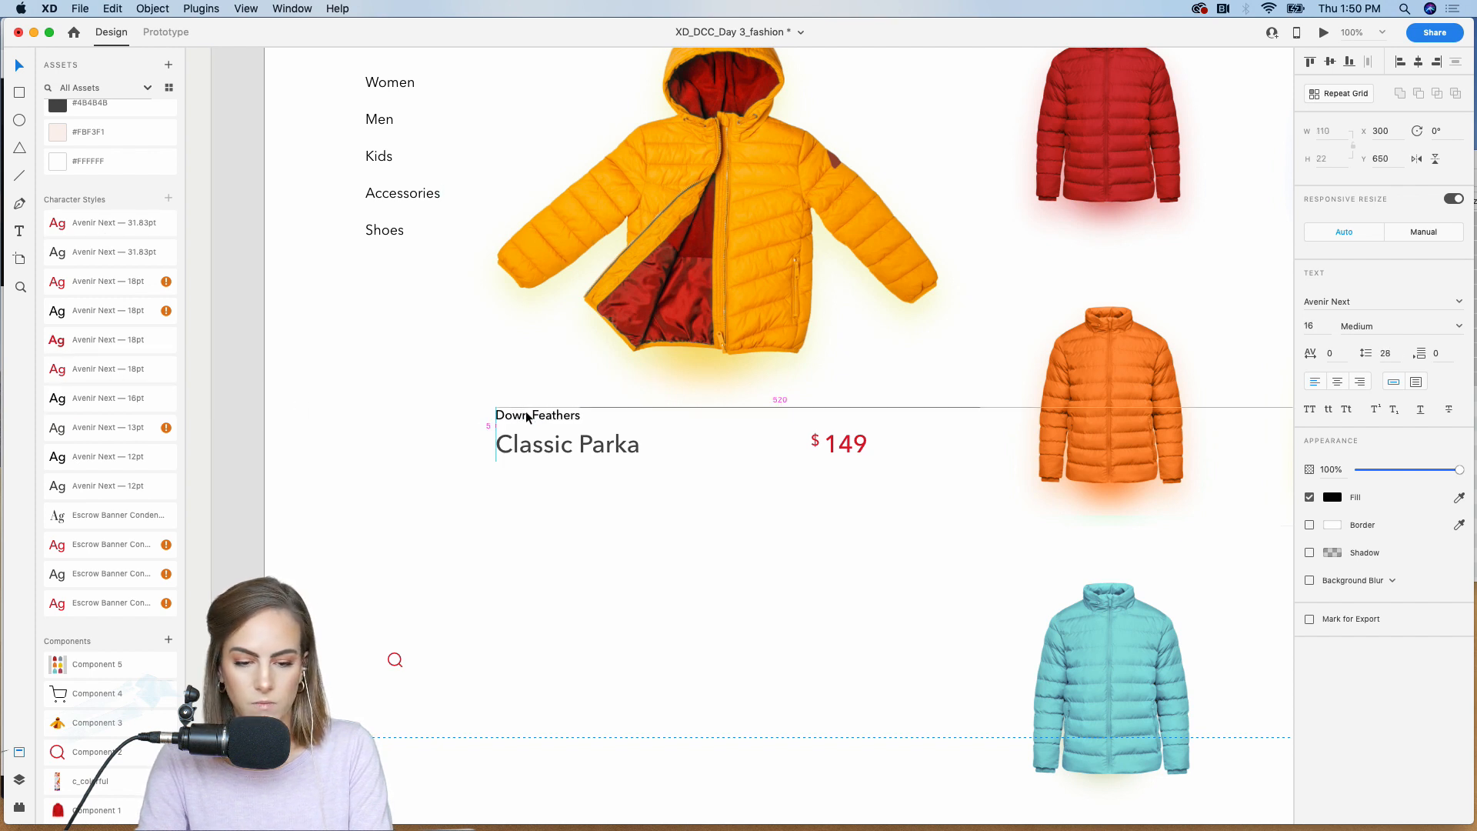
left_click(1310, 408)
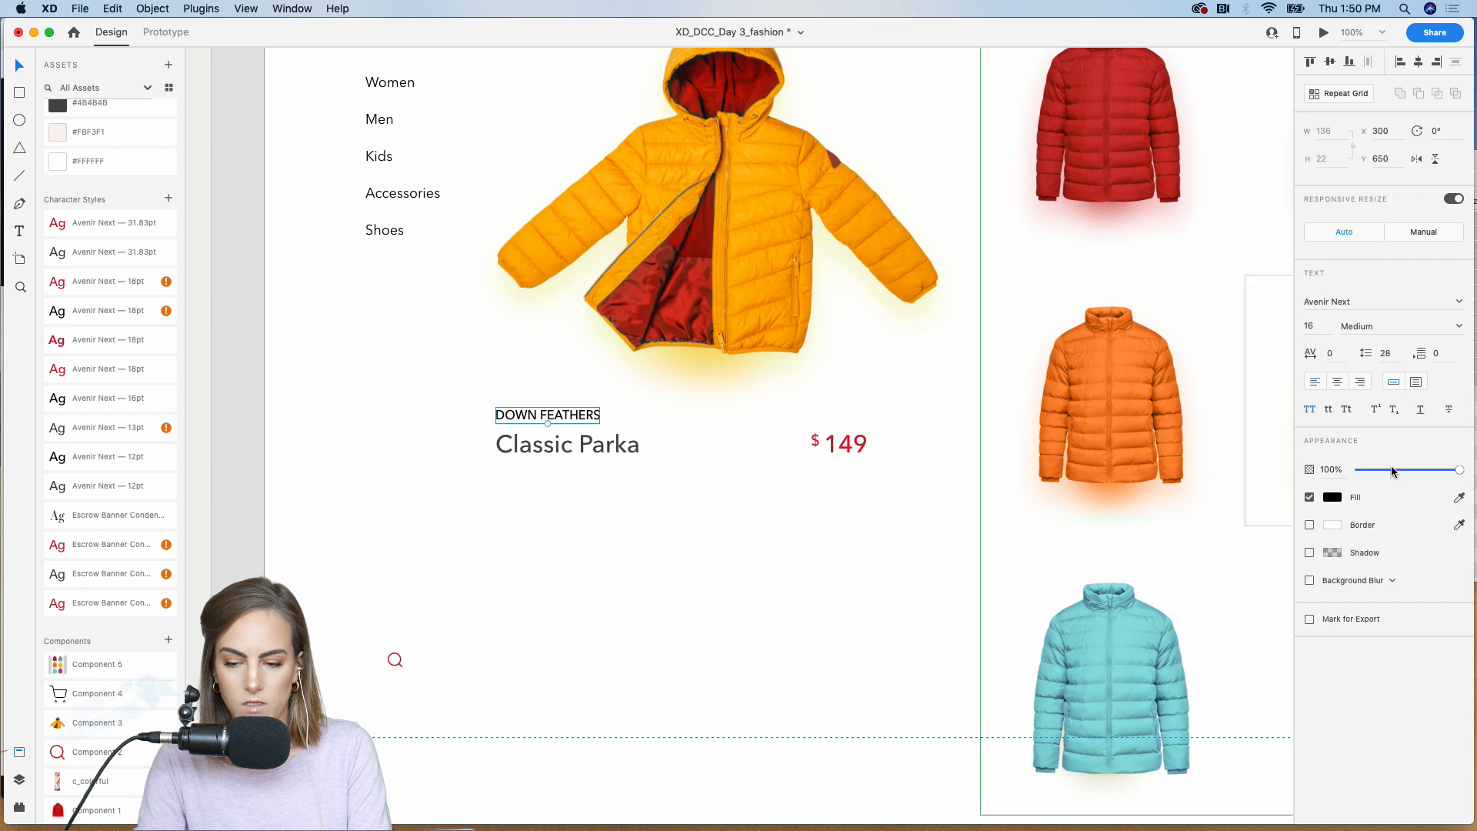
left_click_drag(1411, 470, 1366, 475)
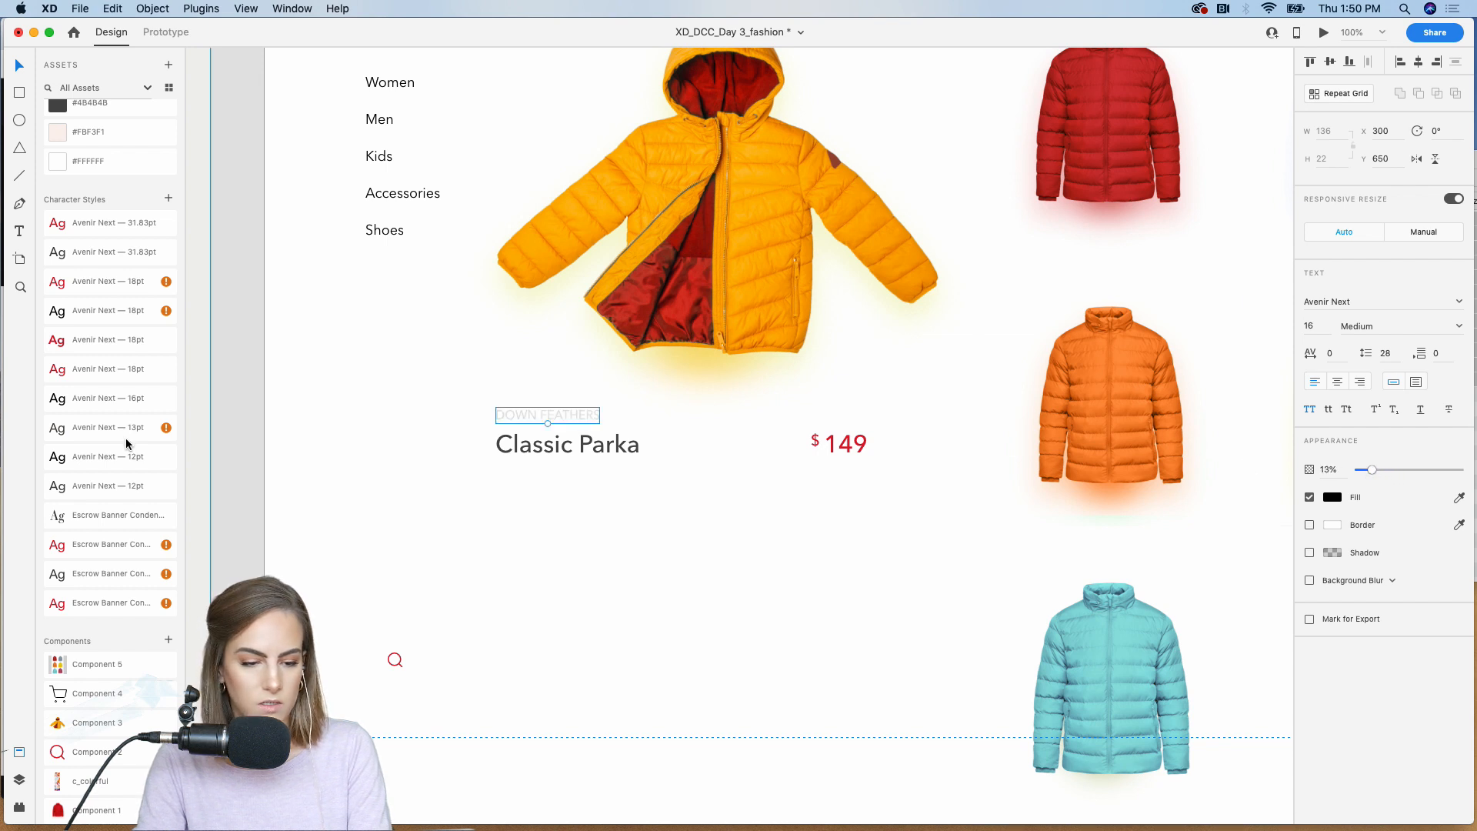
left_click(89, 460)
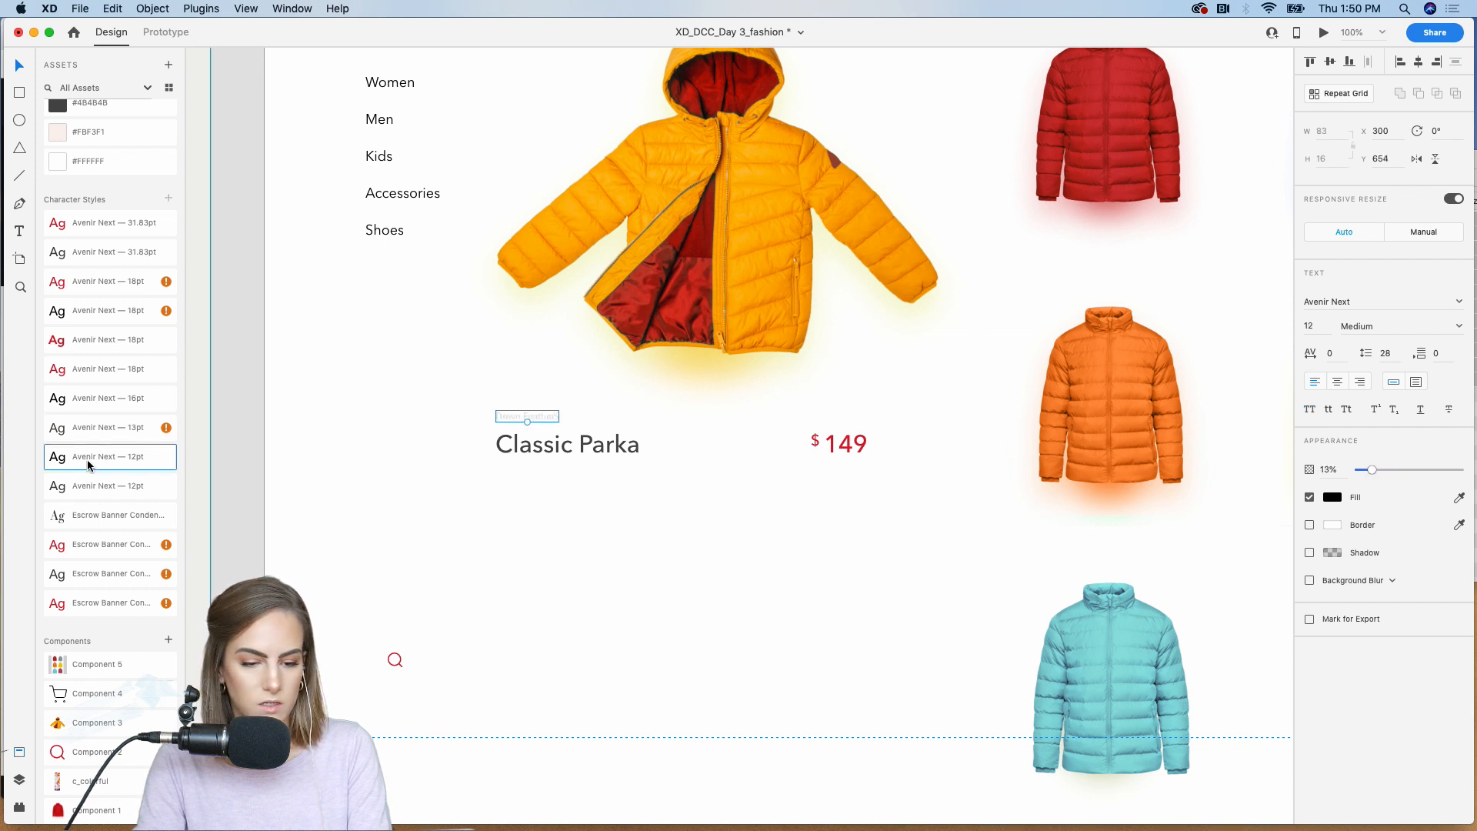
left_click(1311, 410)
Step: Duplicate the Down Feathers label below Classic Parka at 88% opacity and turn it into an area text about 509 by 171 at Y 762
left_click_drag(505, 423, 511, 517)
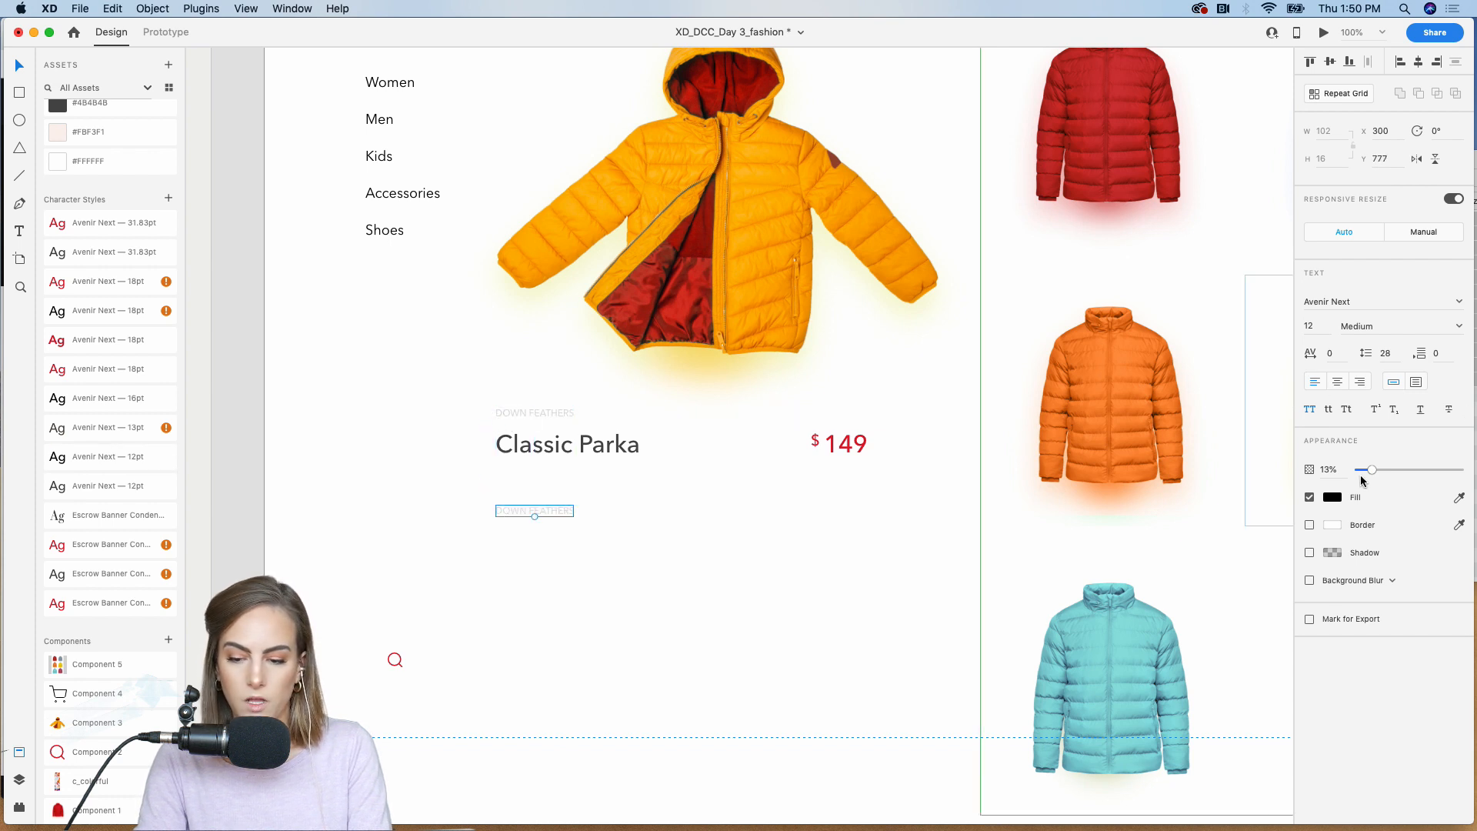
left_click_drag(1361, 474, 1447, 470)
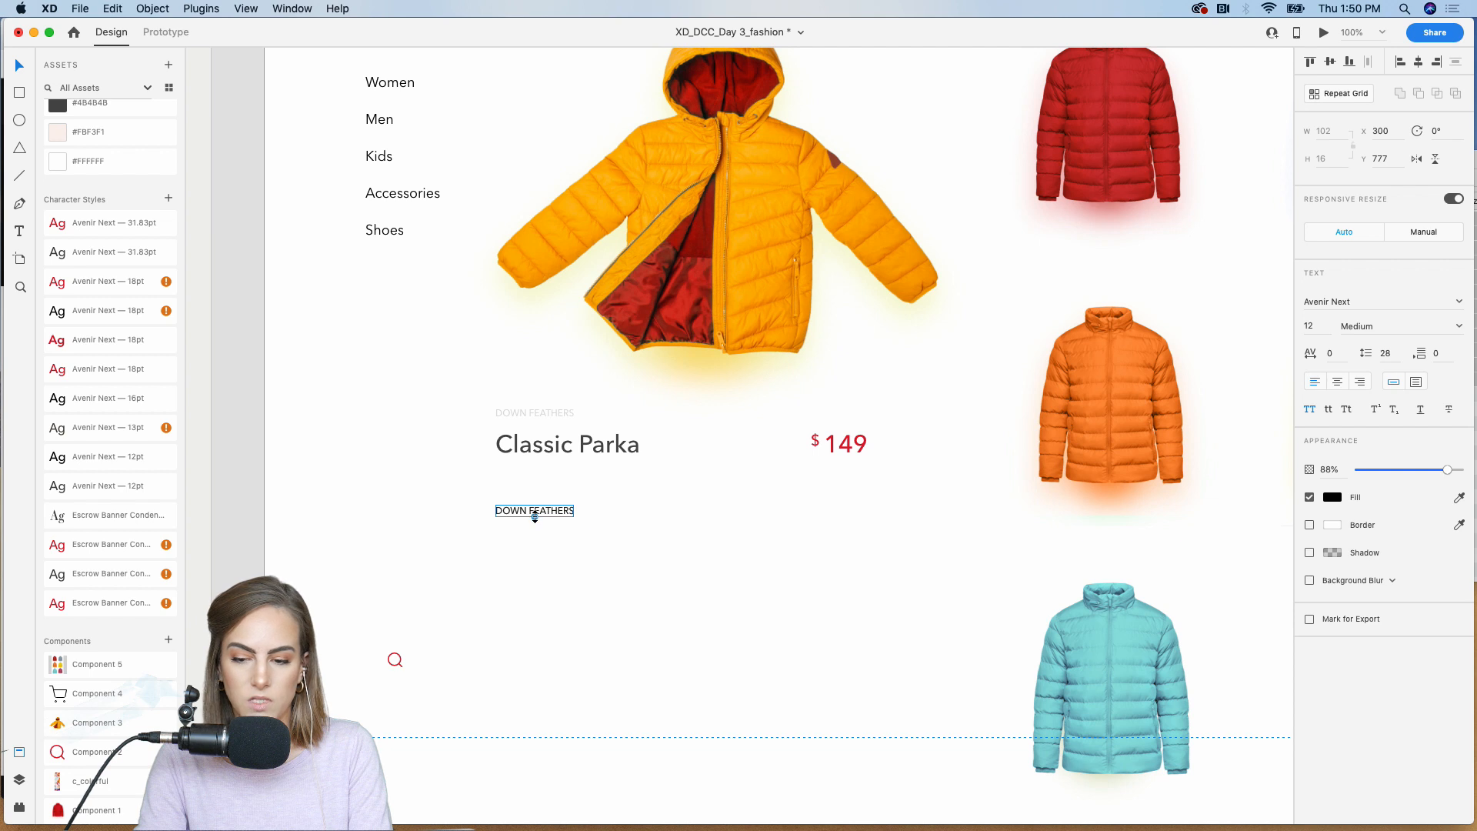
left_click(1416, 381)
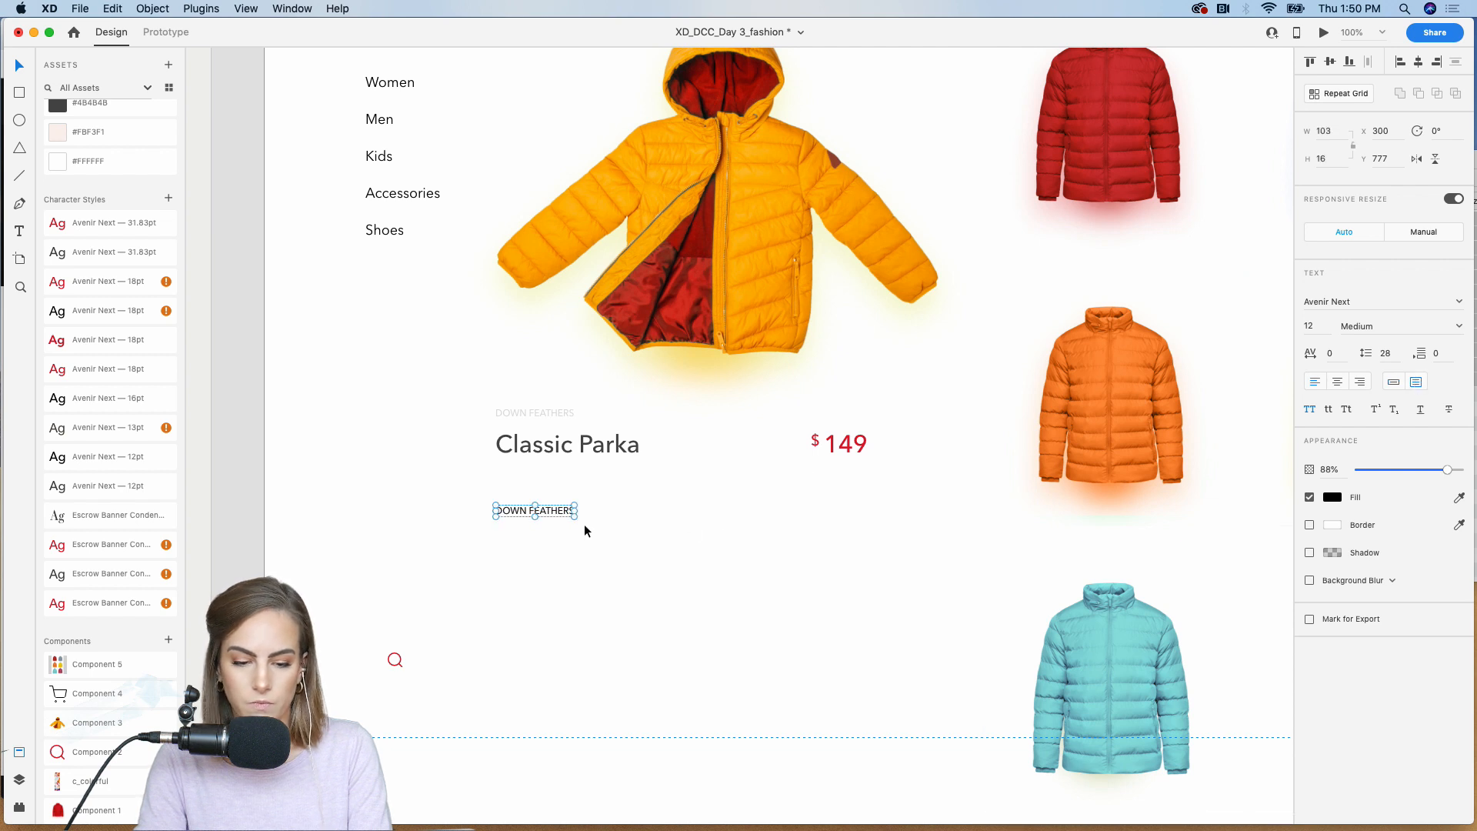
left_click_drag(575, 520, 887, 636)
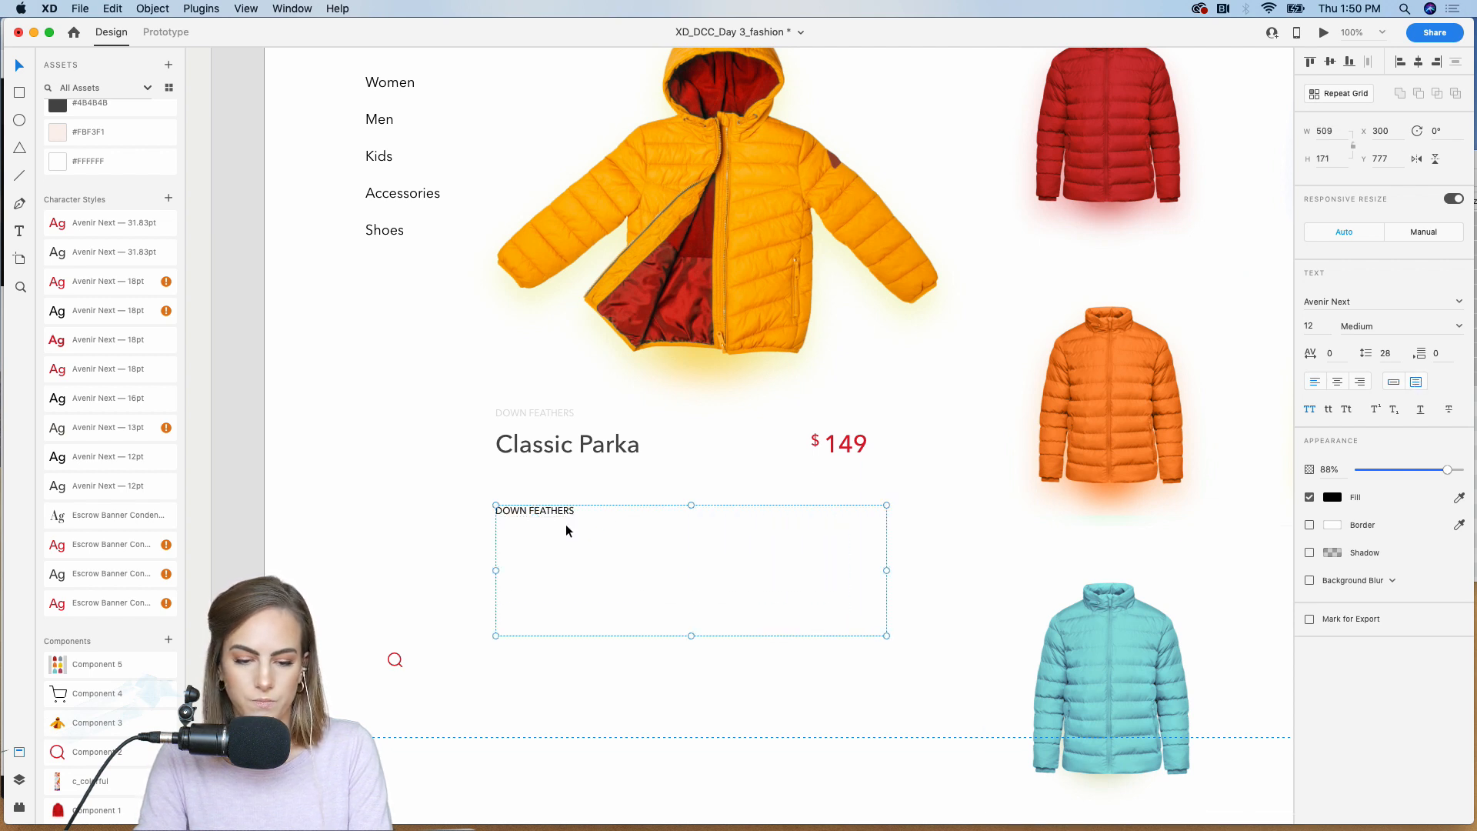
left_click_drag(543, 510, 543, 500)
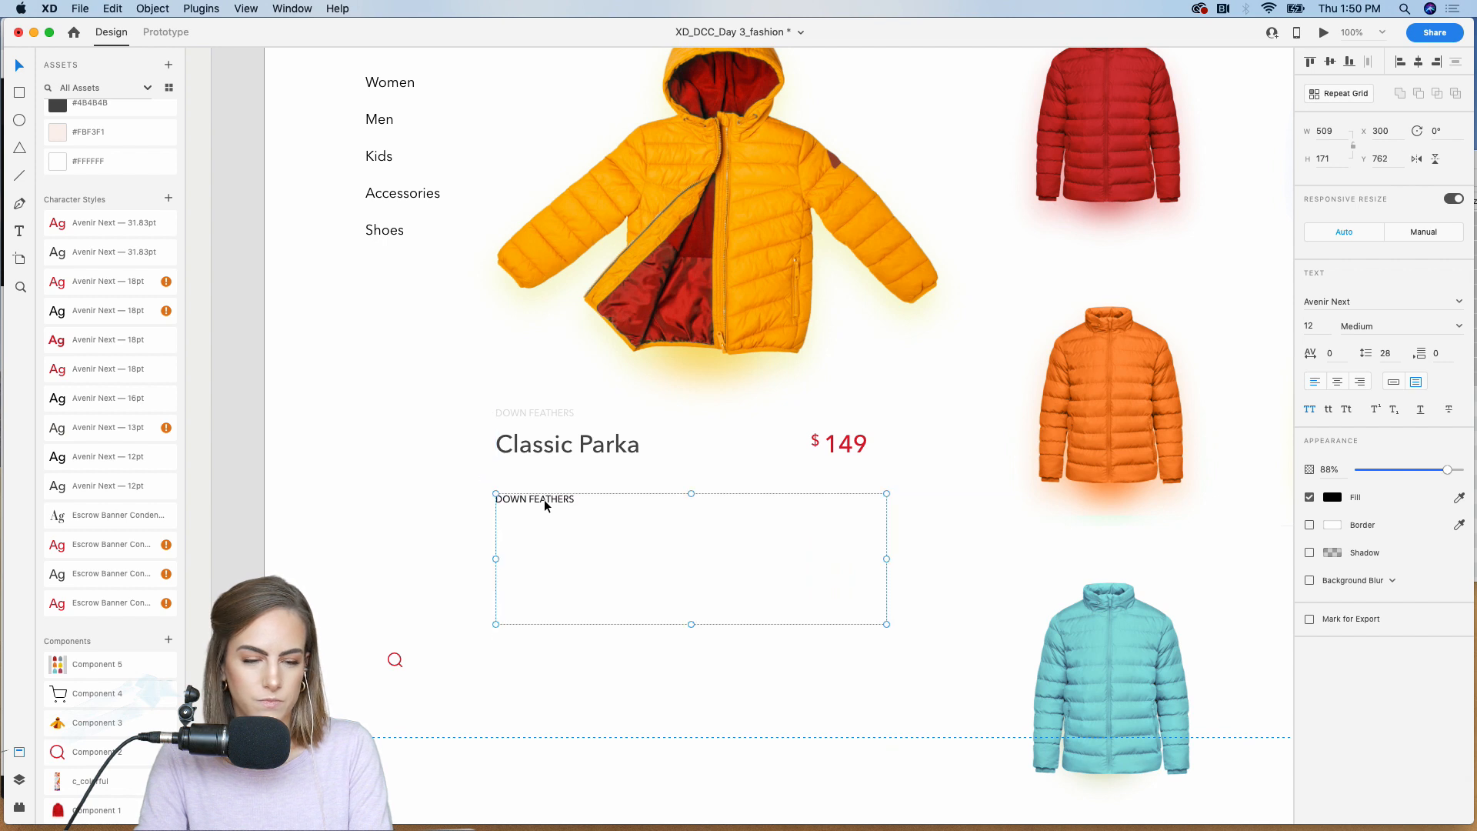
Step: Fill the text area with Pangram (English) placeholder text ending in an ellipsis, using the Lorem Ipsum plugin
left_click(17, 780)
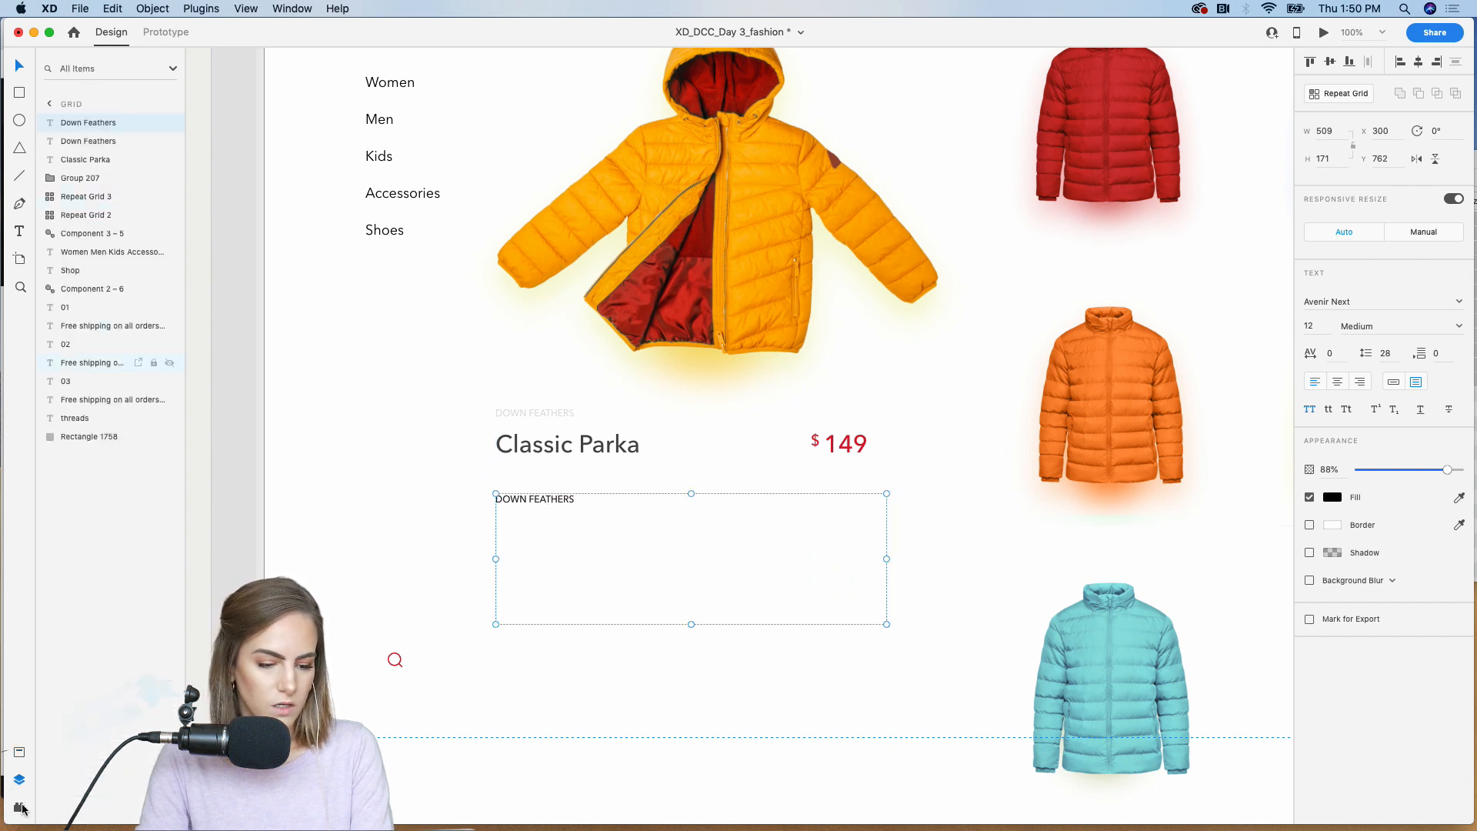
left_click(20, 811)
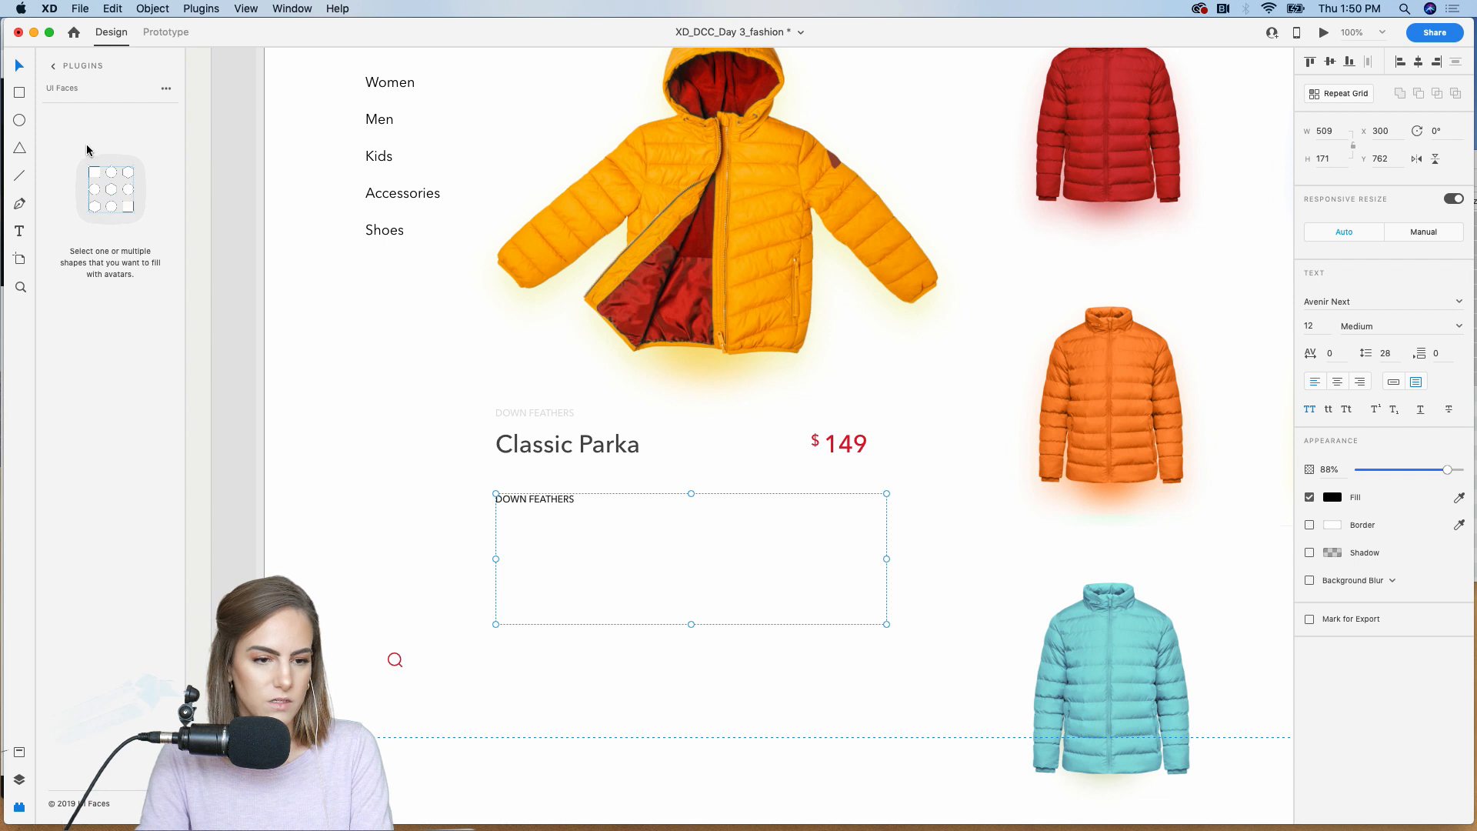
left_click(51, 68)
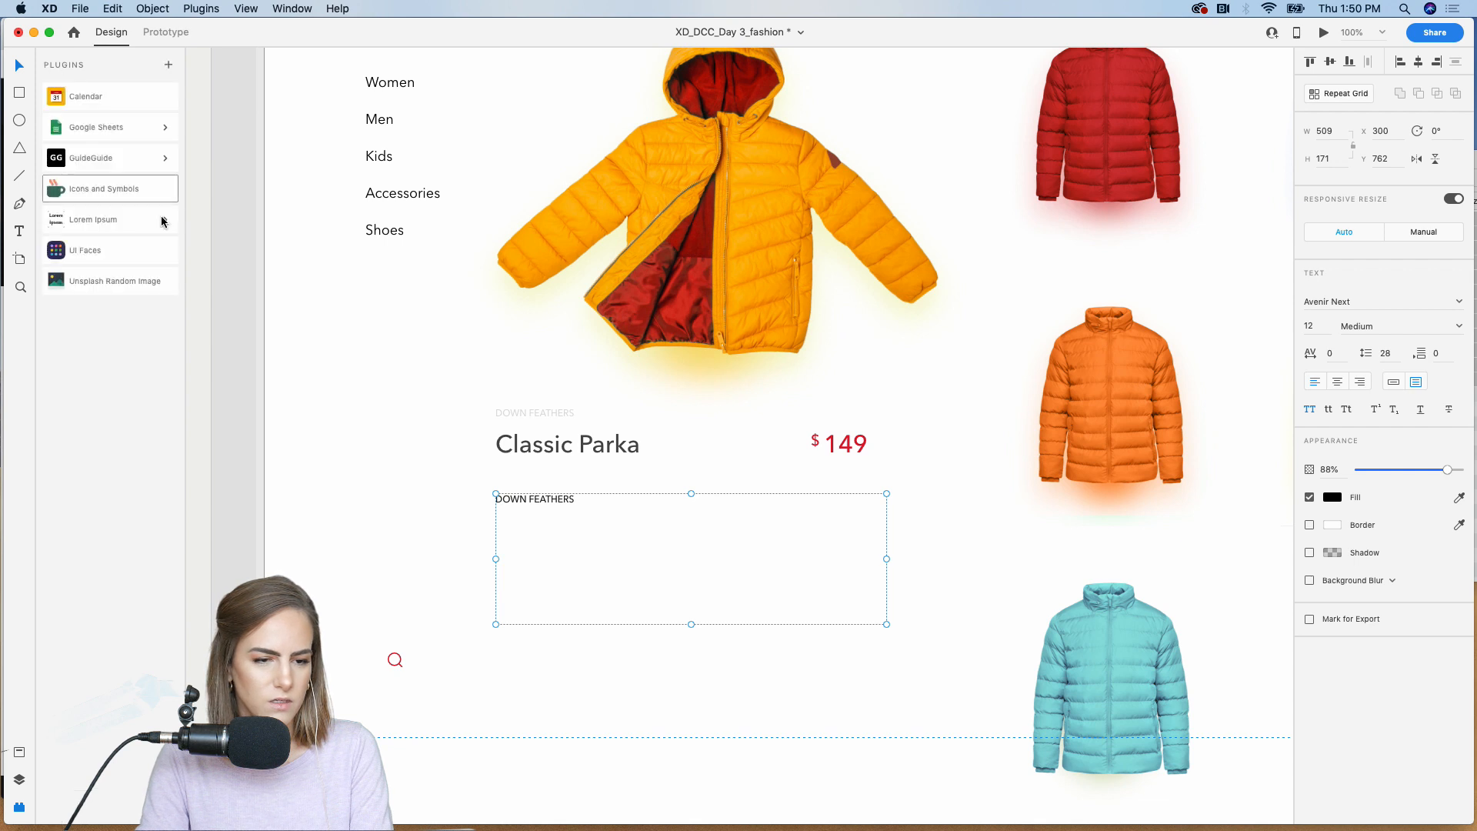
left_click(118, 218)
left_click(93, 246)
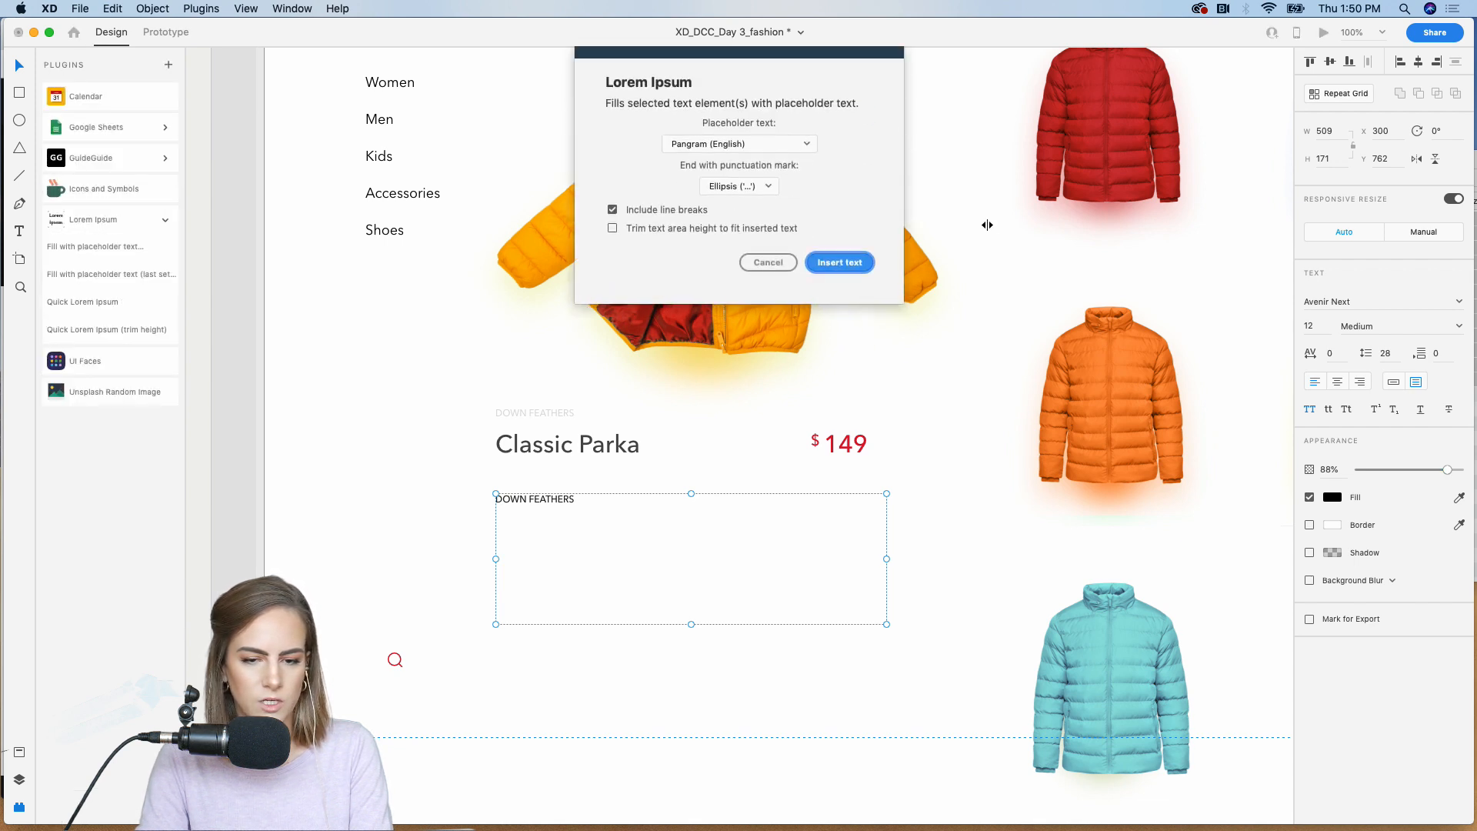
left_click(840, 262)
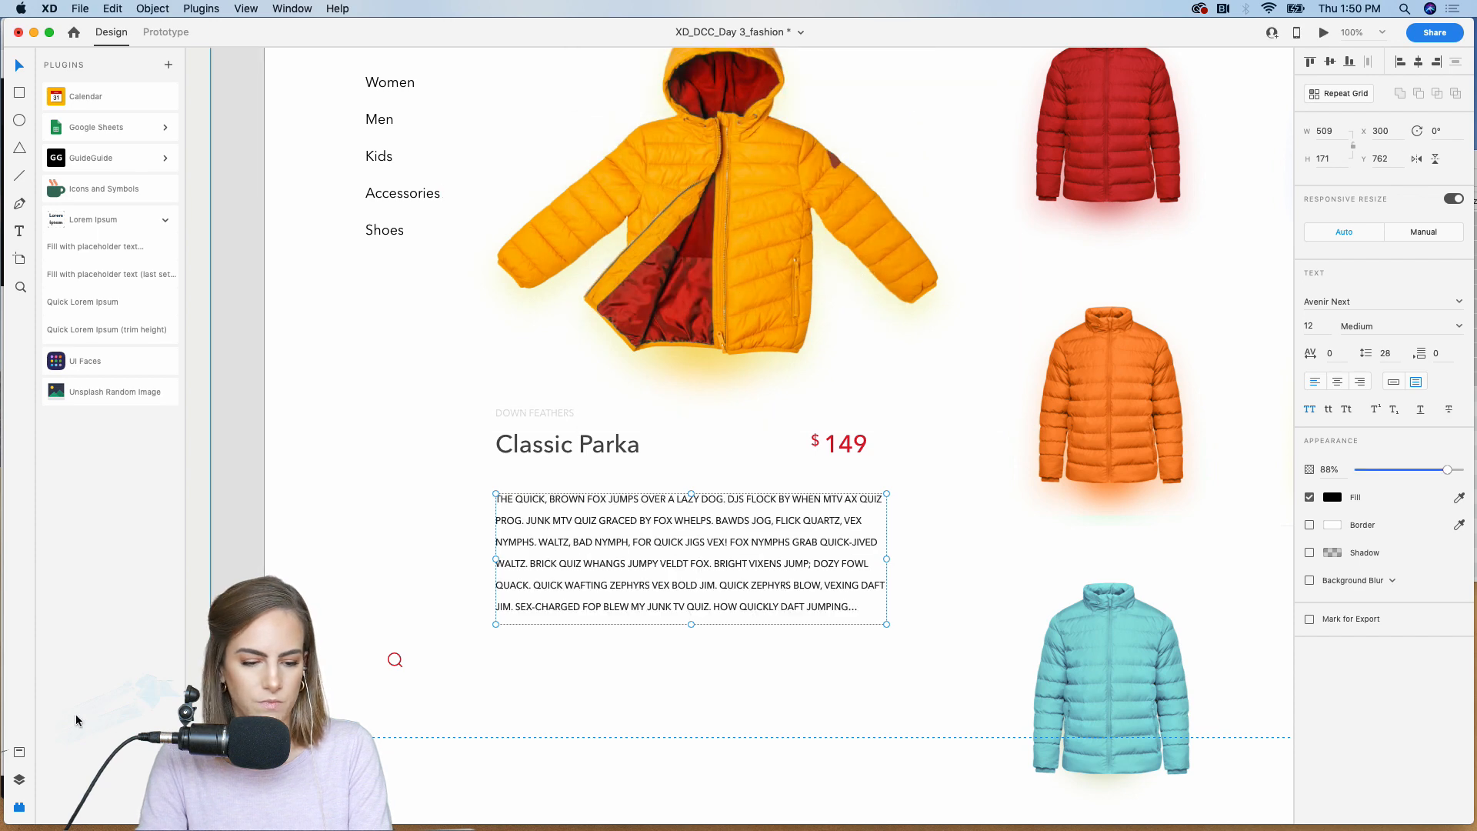
Step: Set the description paragraph to about 35% opacity without all caps and shorten its text area to about 104 high
left_click(19, 752)
left_click_drag(1447, 470, 1394, 470)
left_click(1312, 410)
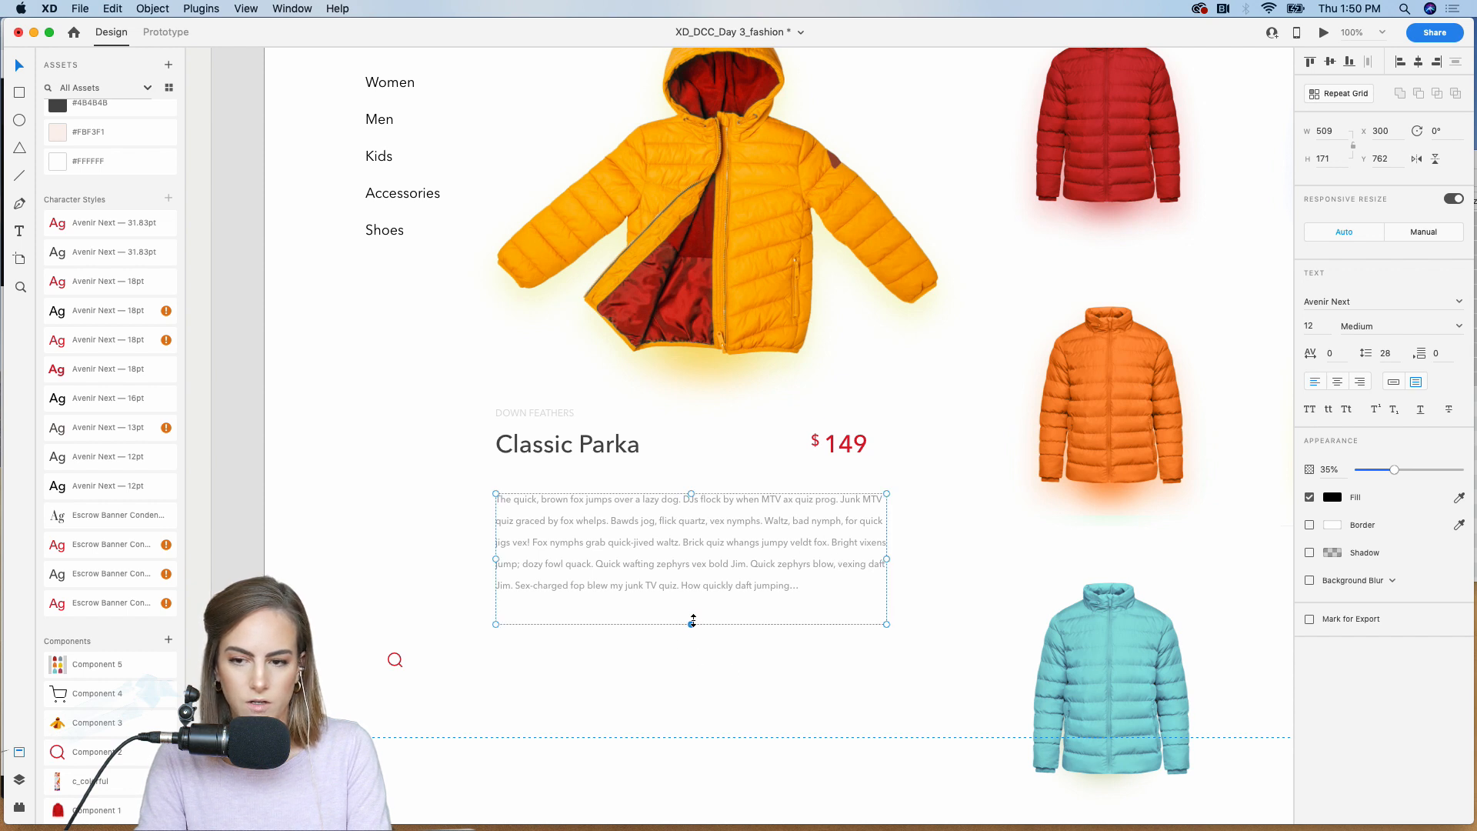
left_click_drag(693, 621, 691, 573)
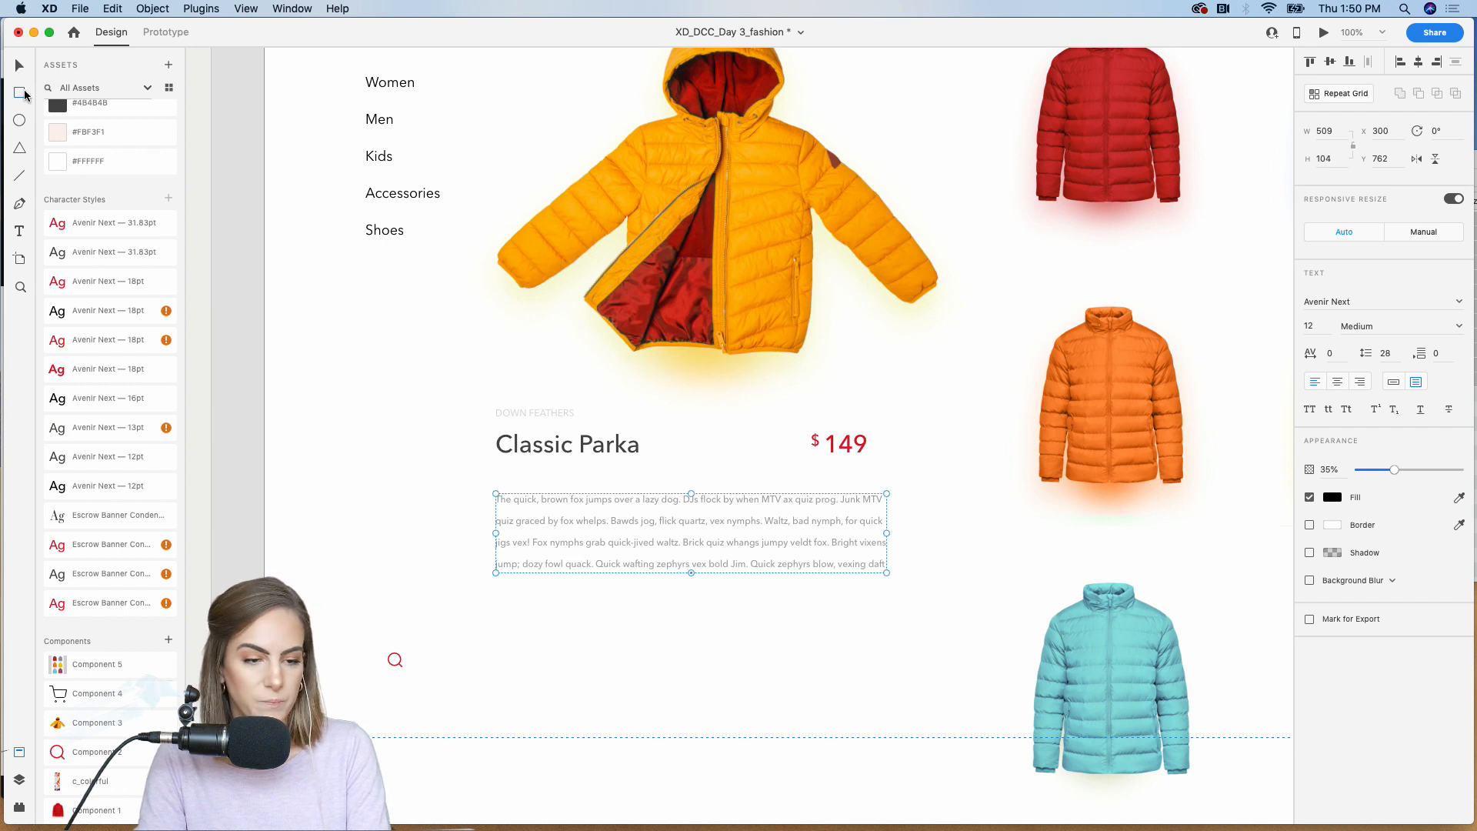
Step: Draw a rectangle about 199 by 68 below the description's left edge, filled with #F1F0EE and without a border
left_click_drag(495, 597, 649, 649)
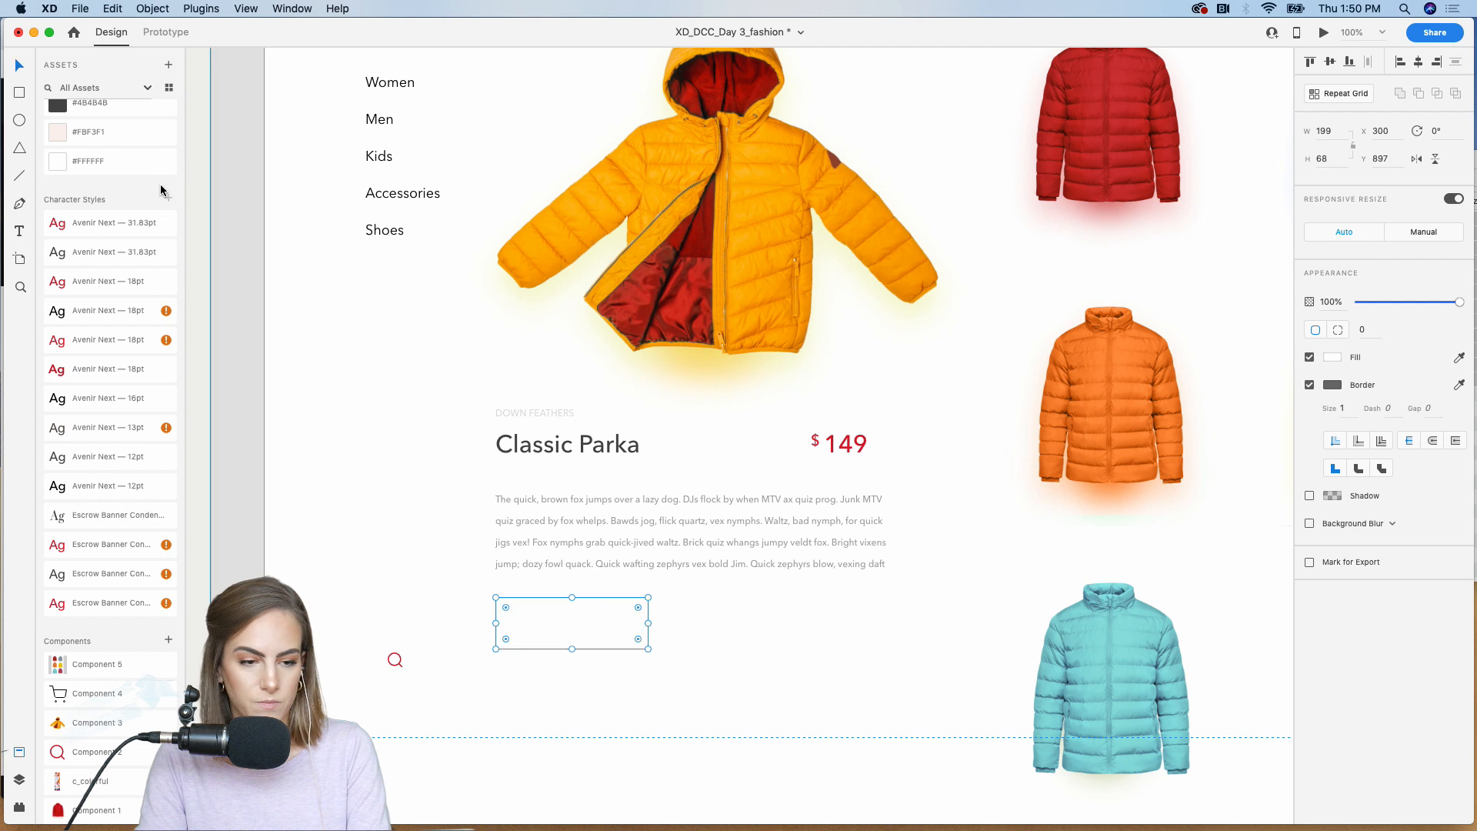
scroll(108, 230, "up", 5)
left_click(73, 208)
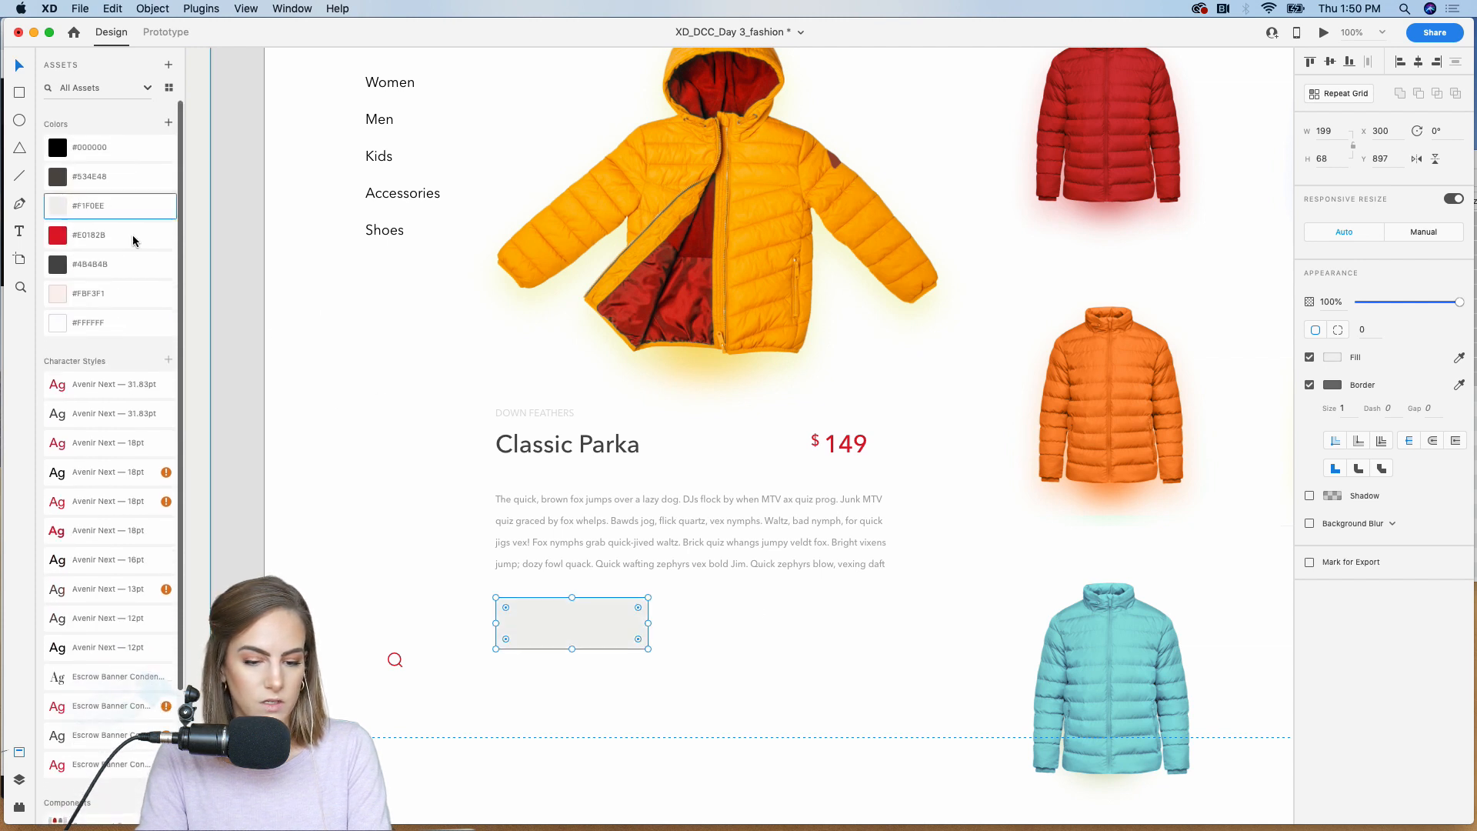
left_click(1310, 384)
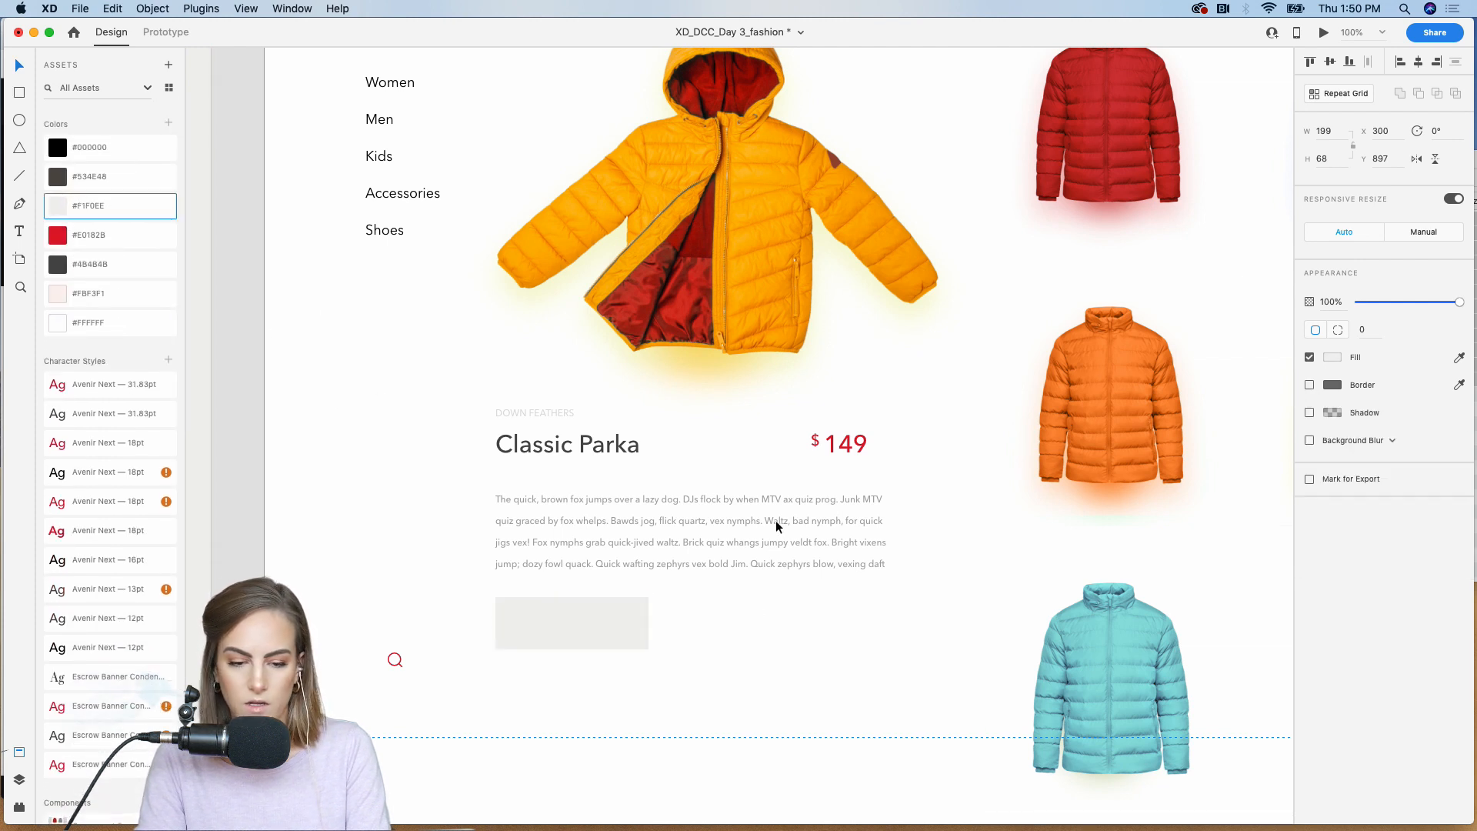
Step: Make the rectangle slightly wider and shorter, then duplicate the Classic Parka title onto it and change the copy's text to "Add to Cart"
left_click_drag(645, 652, 653, 646)
left_click(627, 442)
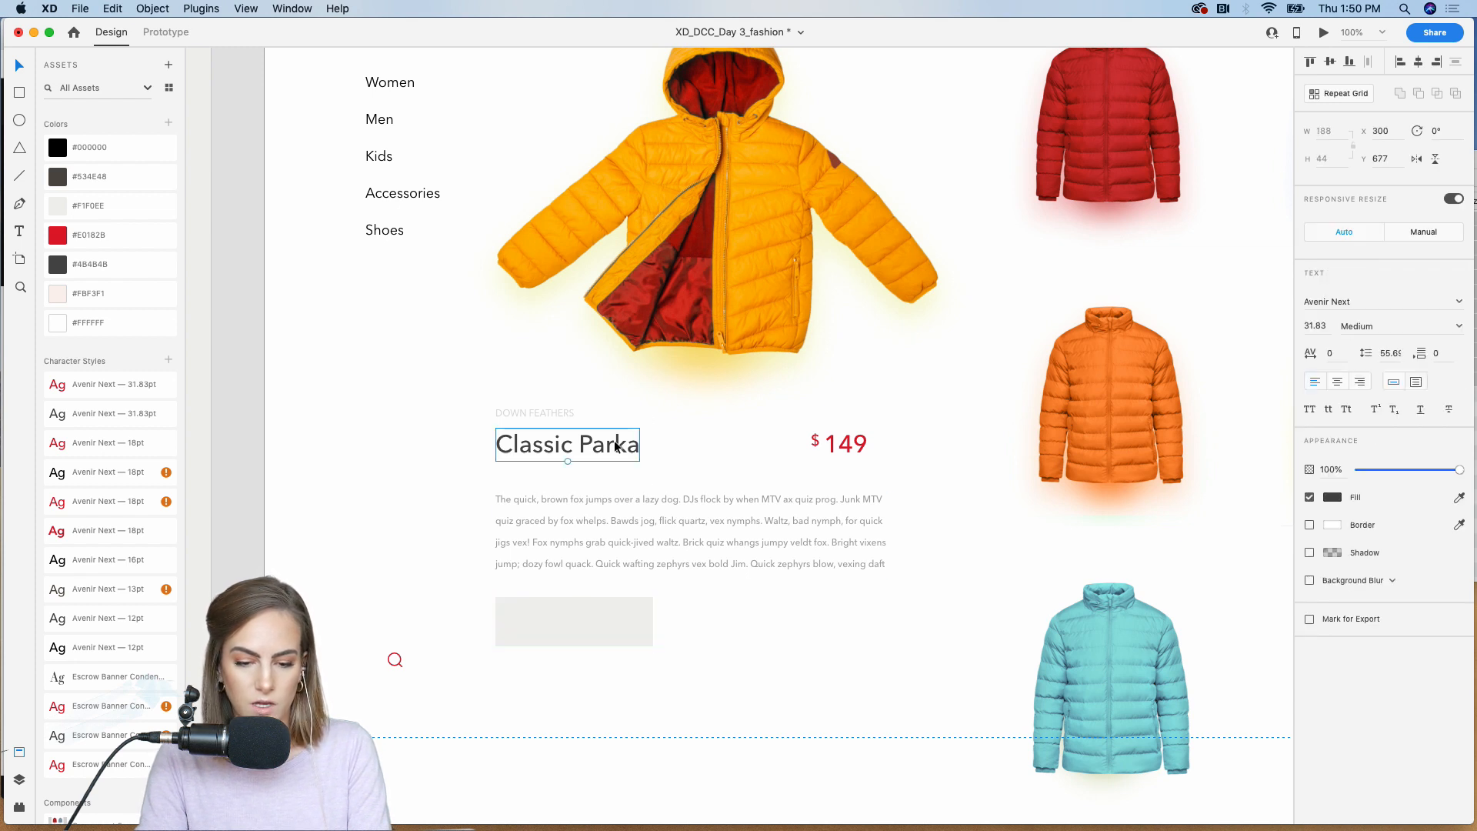
left_click_drag(626, 443, 615, 612, "alt")
double_click(615, 611)
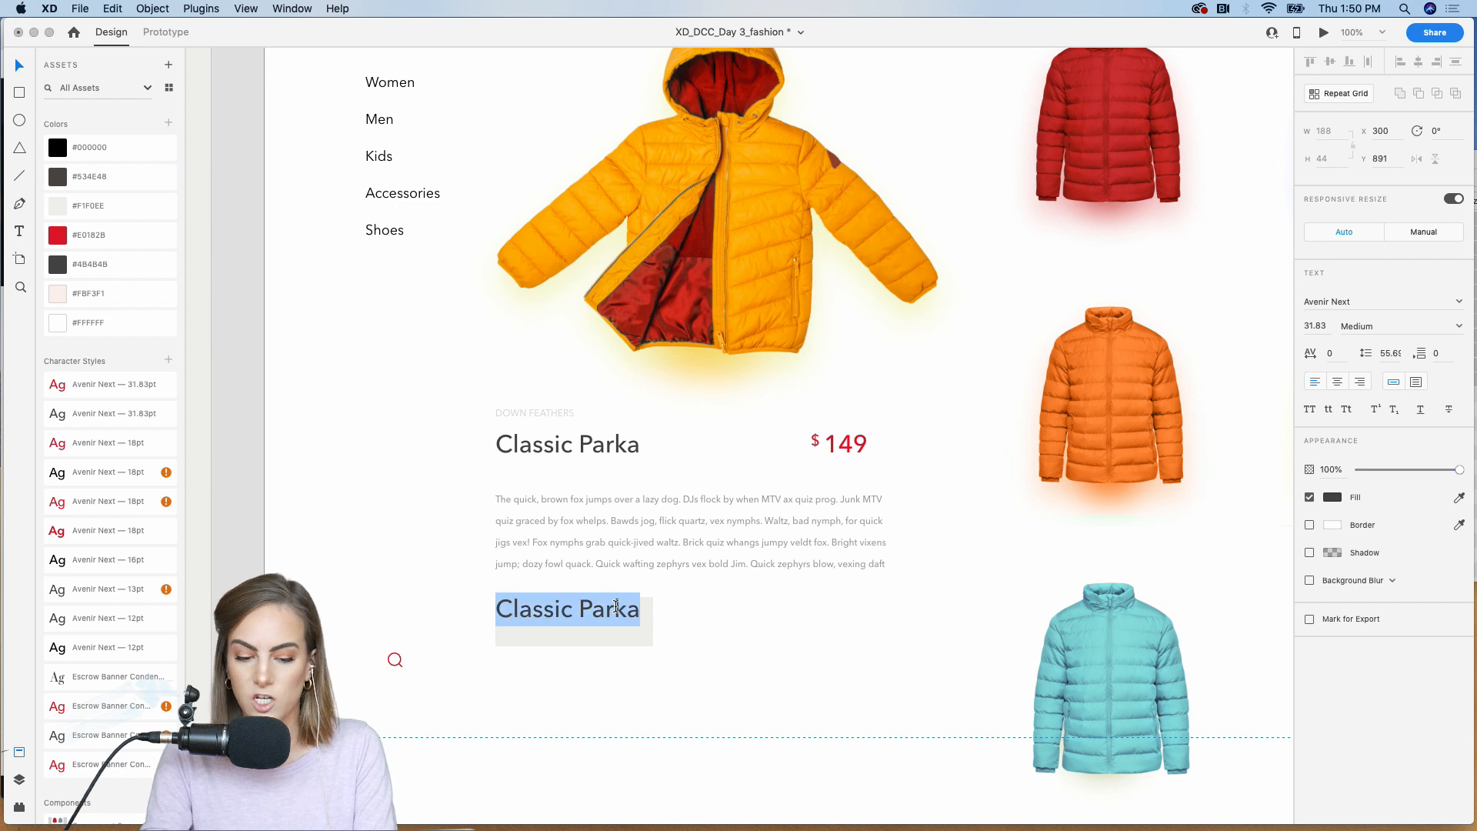
type("Add to Cart")
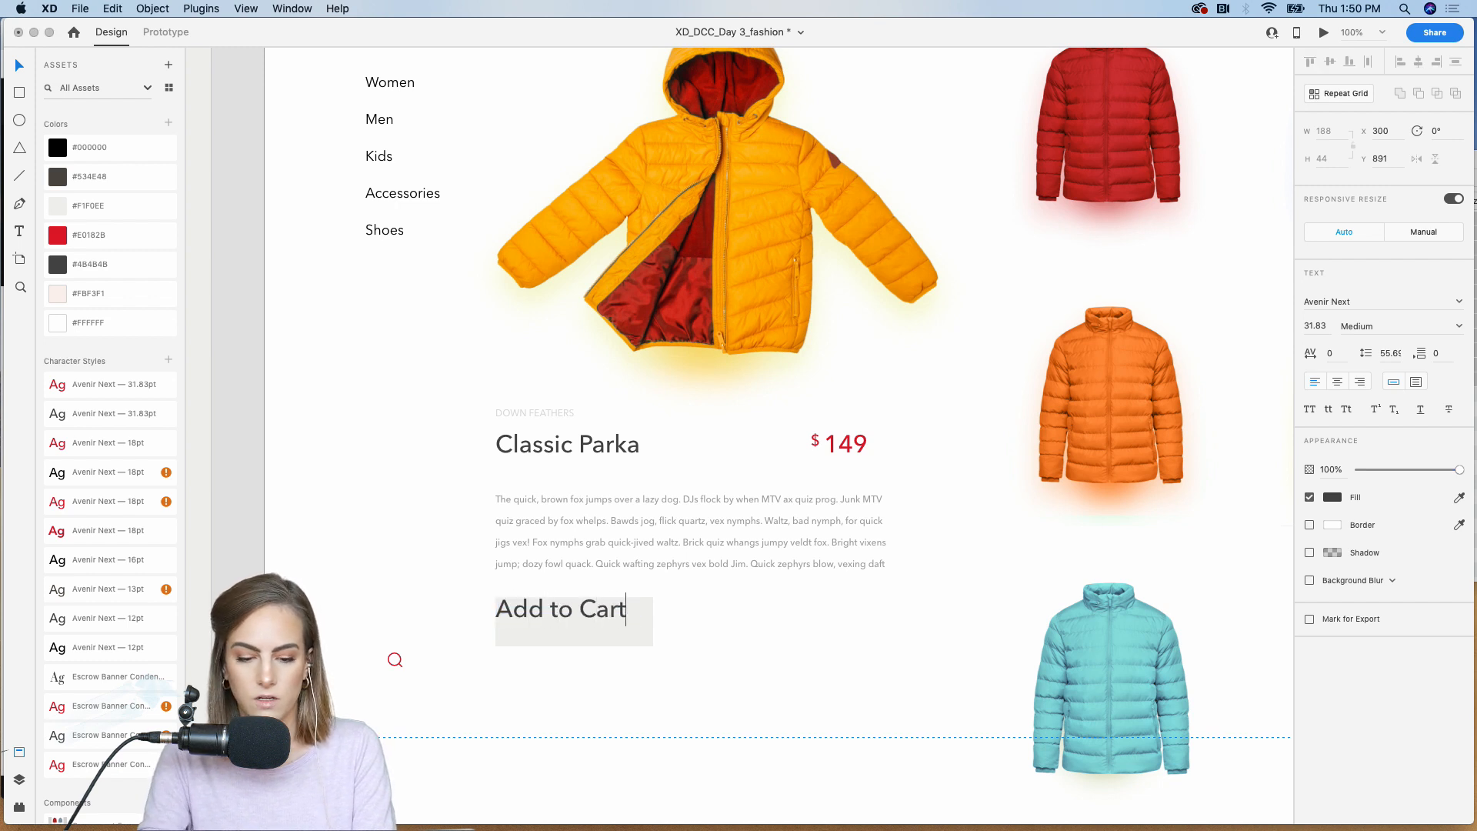
key("Escape")
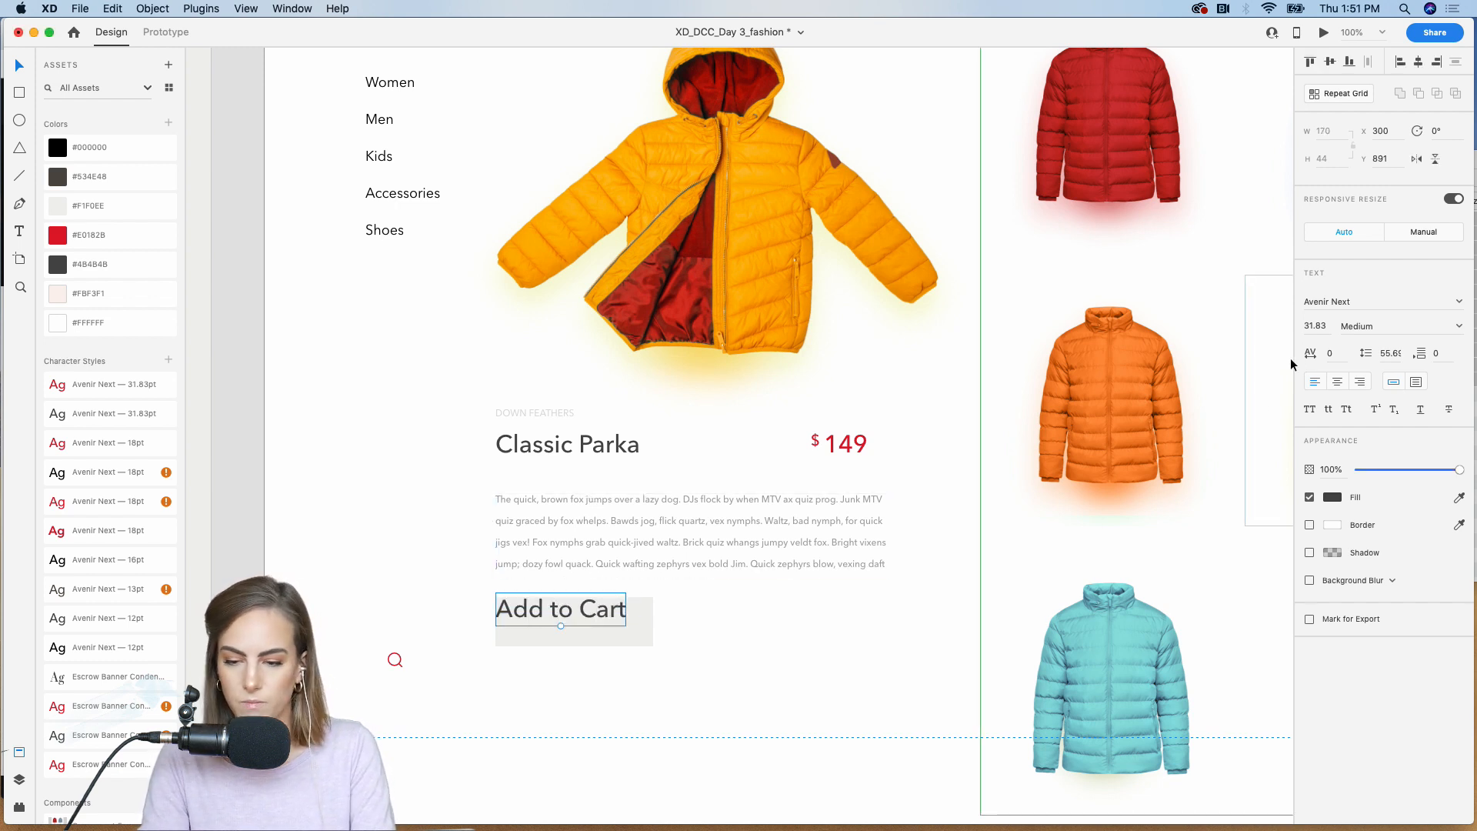
Step: Set the Add to Cart label to all caps at size 12, center it on the rectangle and group the two
left_click(1310, 410)
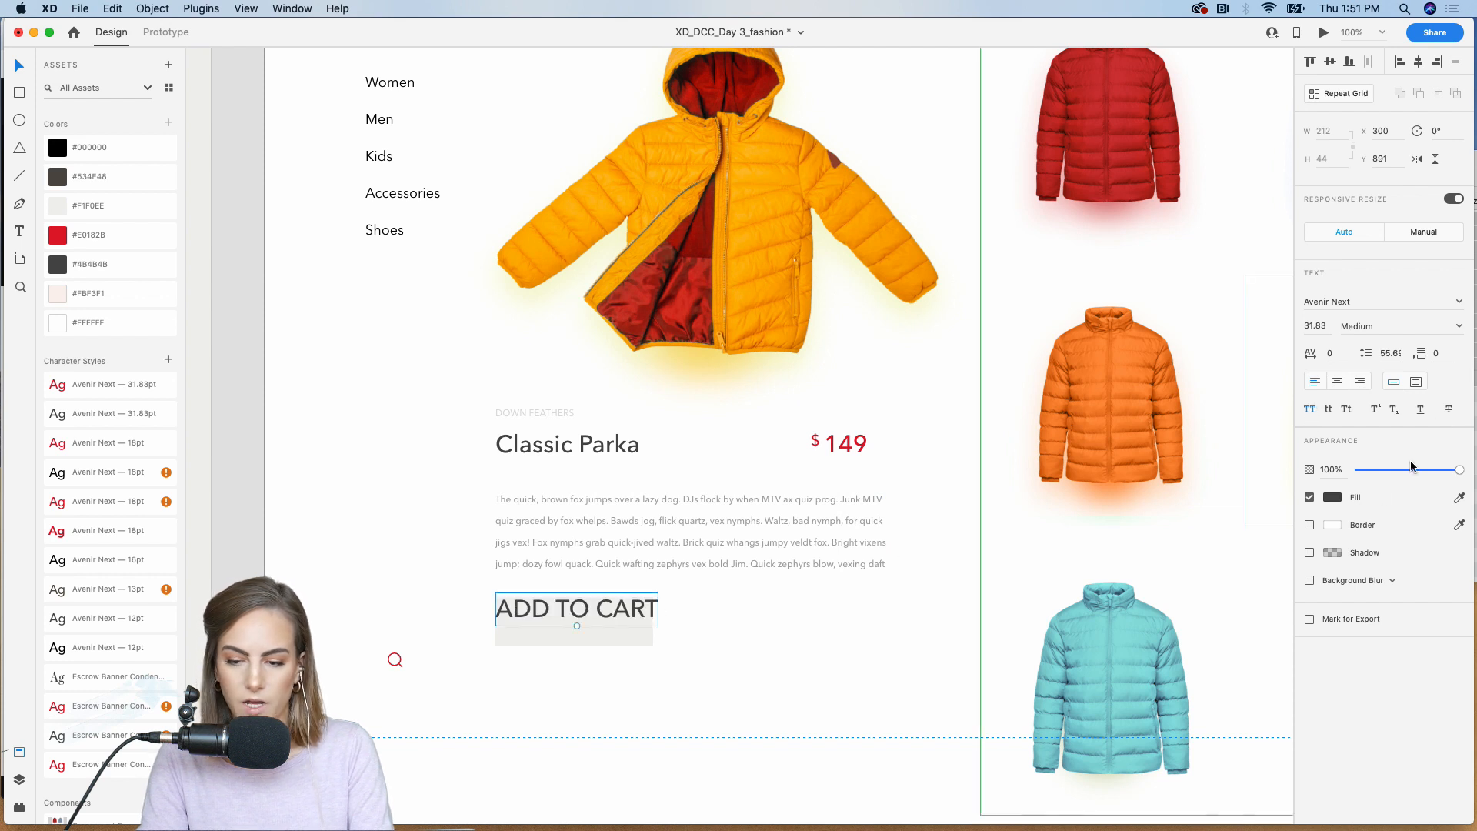
left_click(1326, 329)
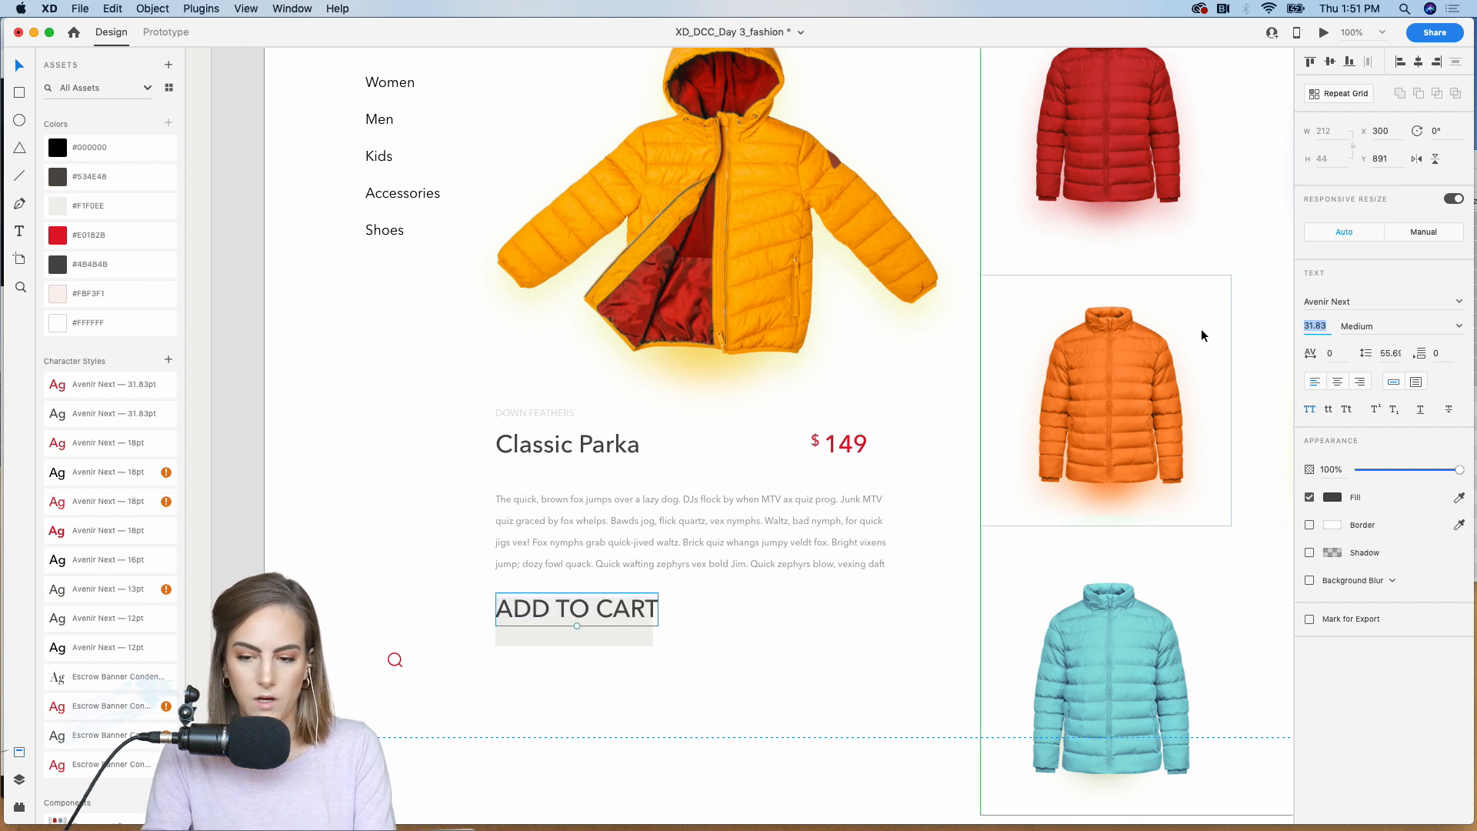
type("13")
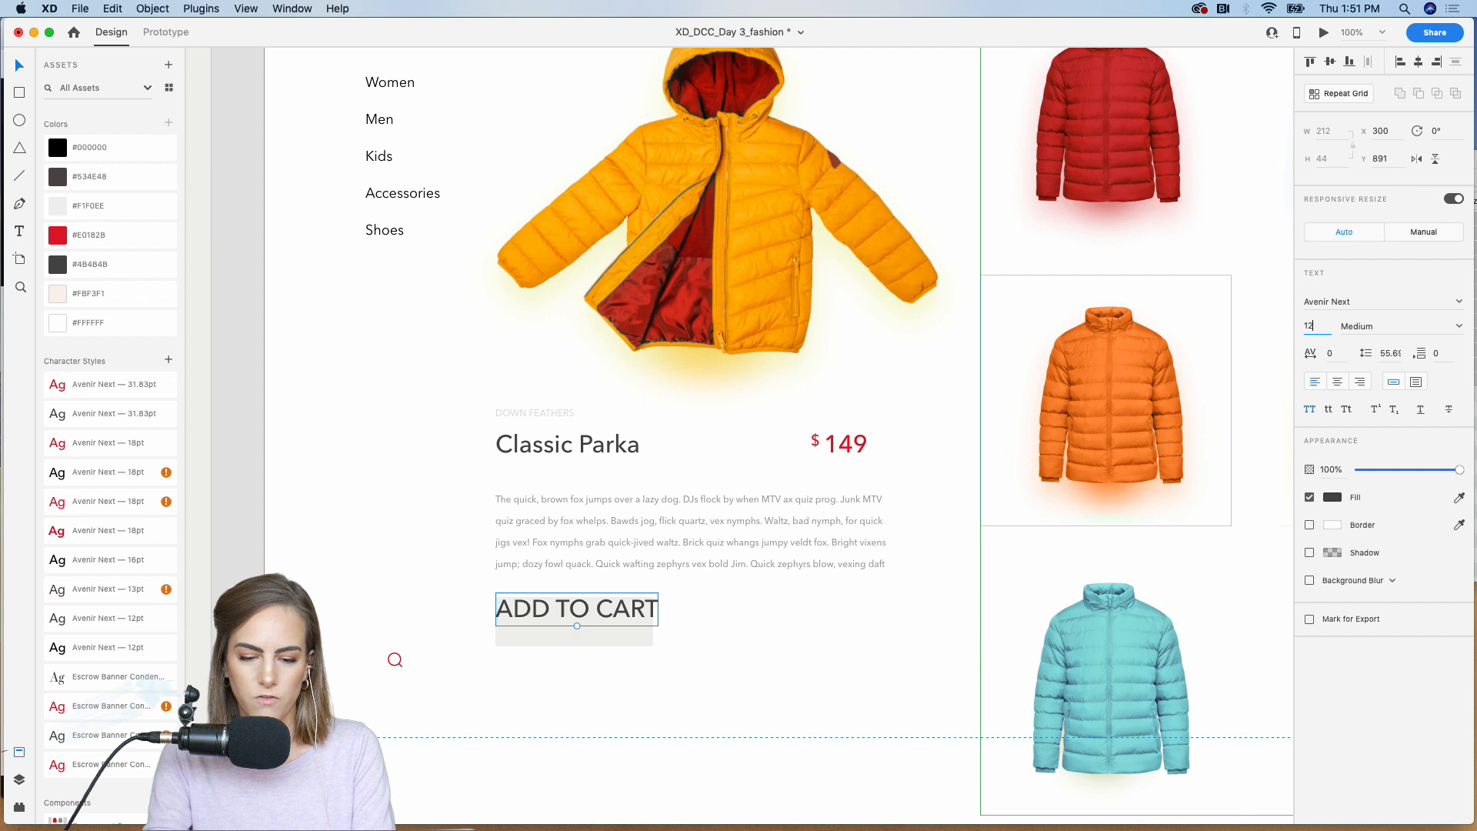
key("Return")
left_click_drag(525, 616, 573, 622)
left_click(634, 602, "shift")
key("super+g")
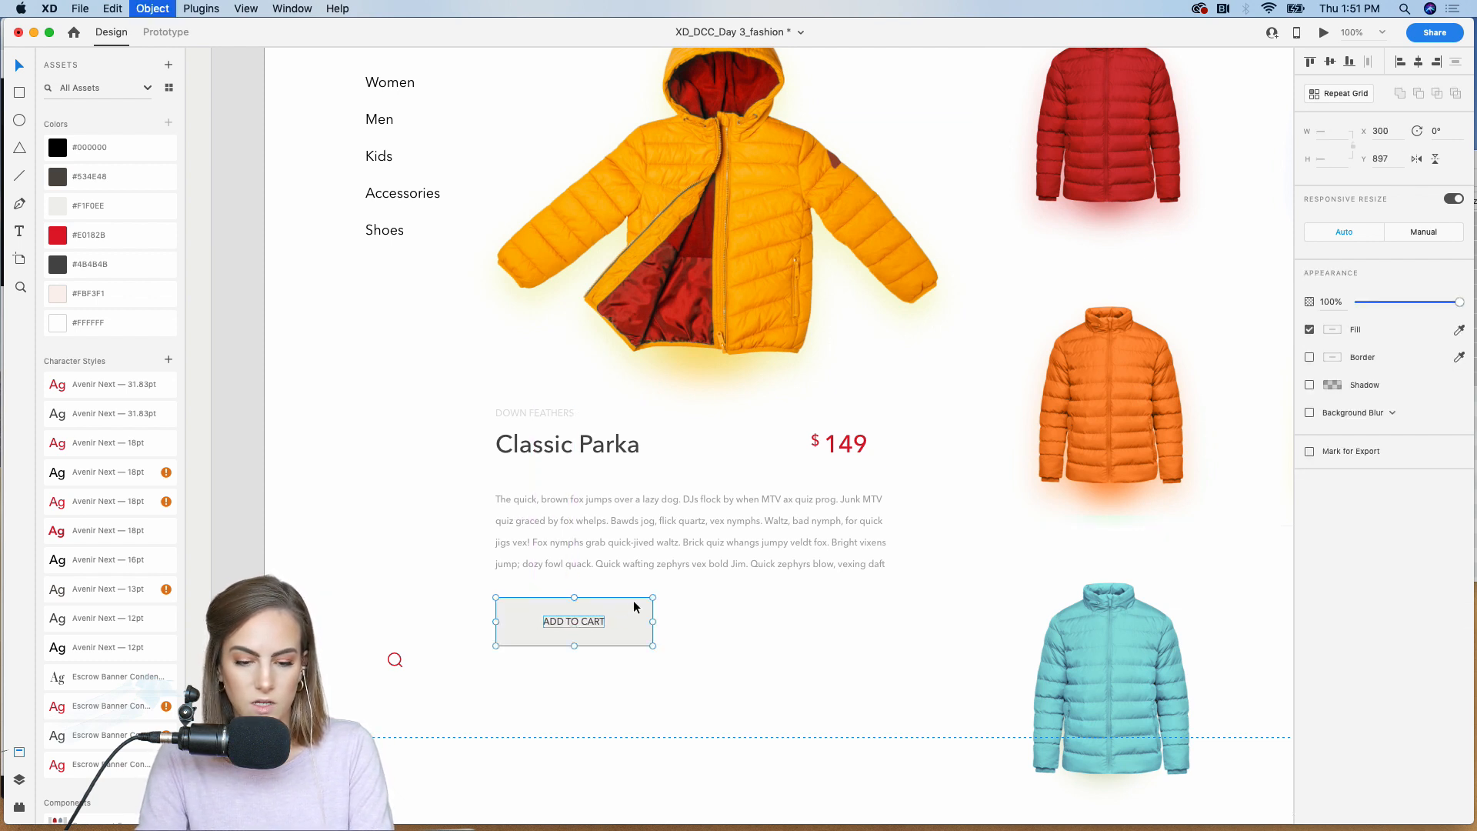
Step: Save the fashion document
key("super+minus")
left_click(460, 659)
scroll(461, 660, "left", 5)
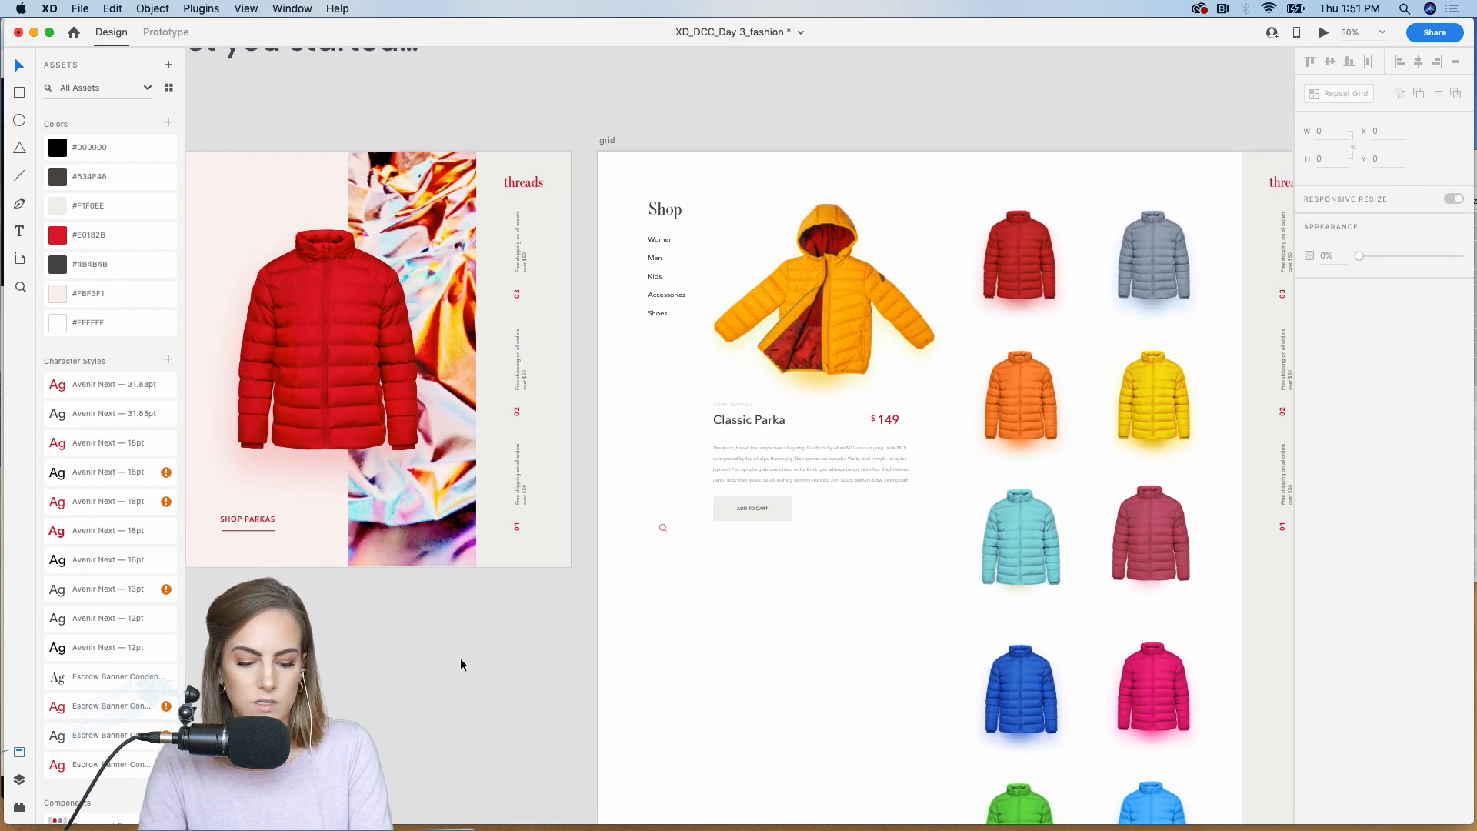
key("super+s")
Step: Fix the position of the label, title, price, description and Add to Cart button when scrolling on the grid artboard
scroll(460, 658, "right", 3)
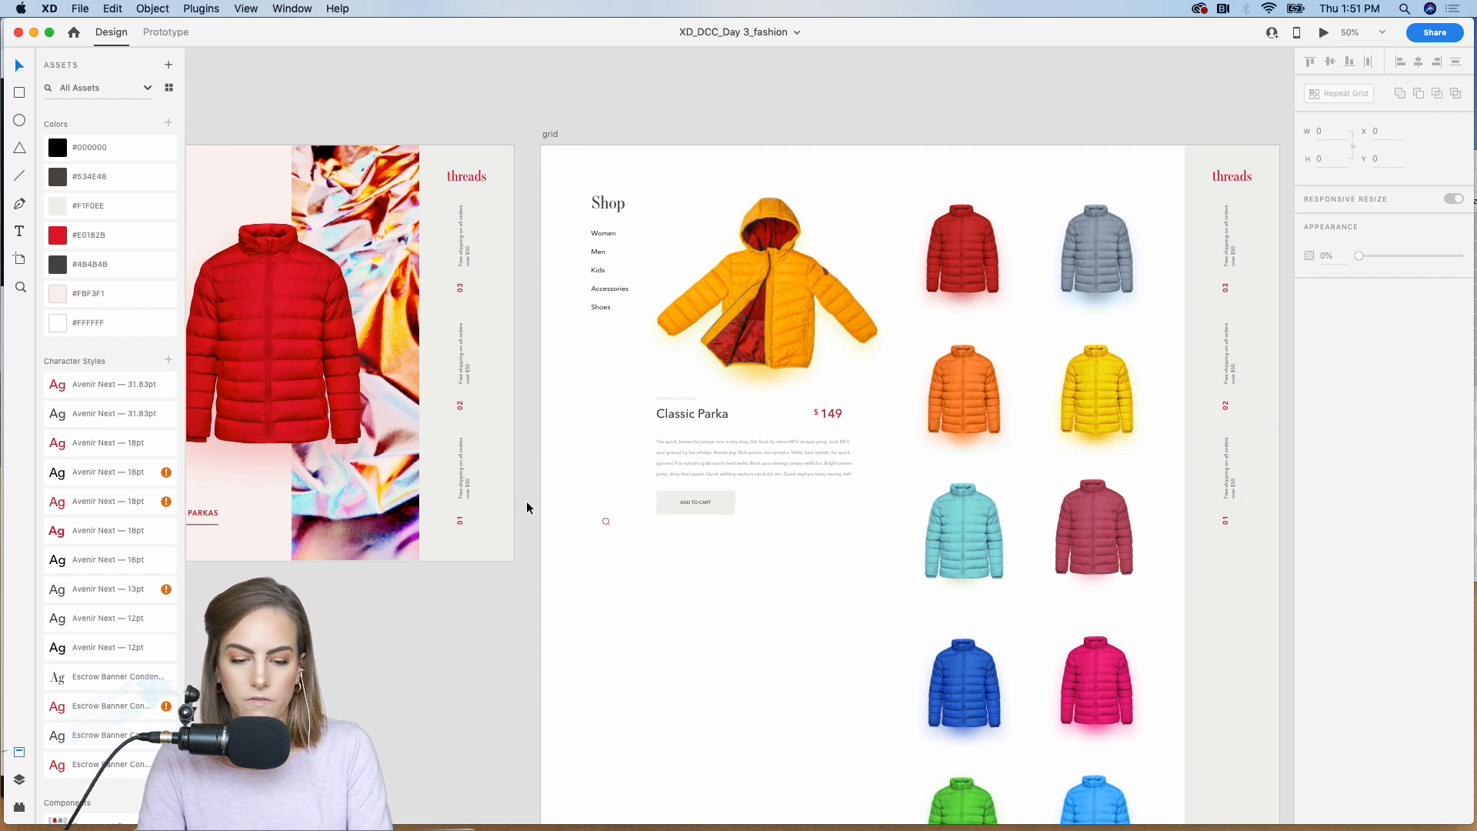
left_click_drag(527, 508, 851, 394)
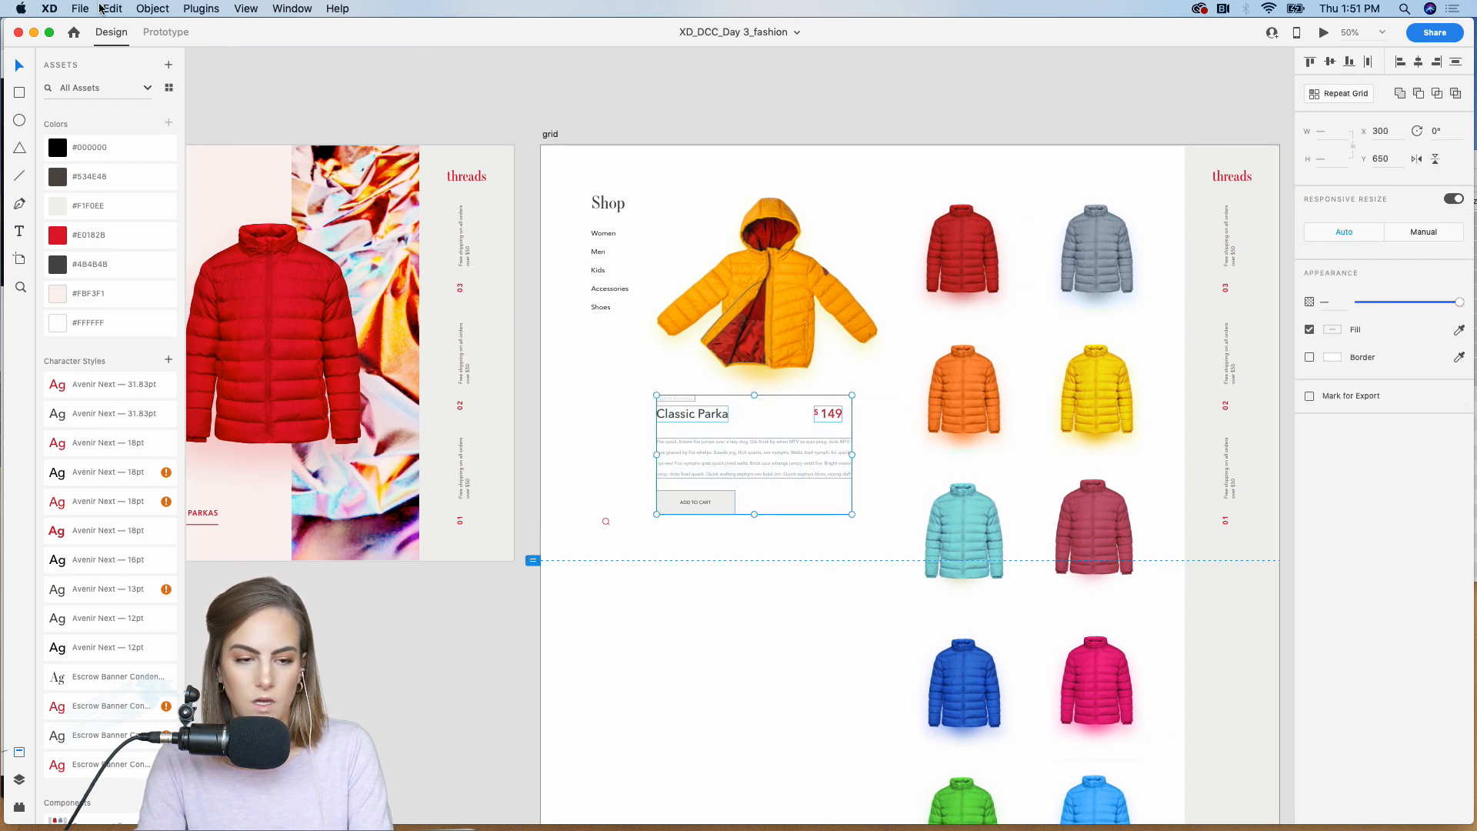
left_click(166, 32)
left_click(1310, 372)
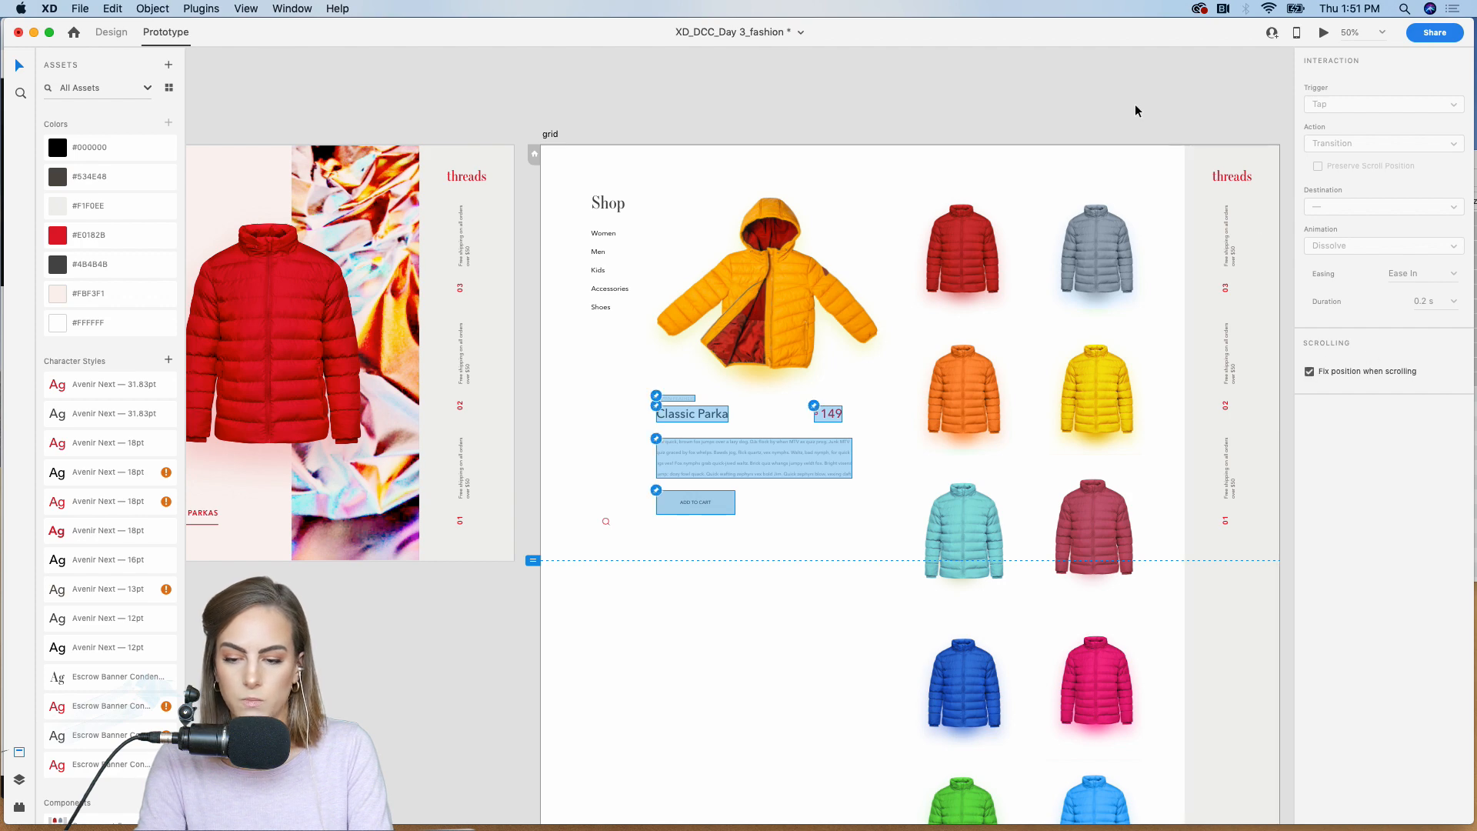
left_click(1135, 114)
Step: Preview the prototype from the homepage through Shop Parkas and check how the coat grid scrolls past the fixed product details
left_click(1324, 34)
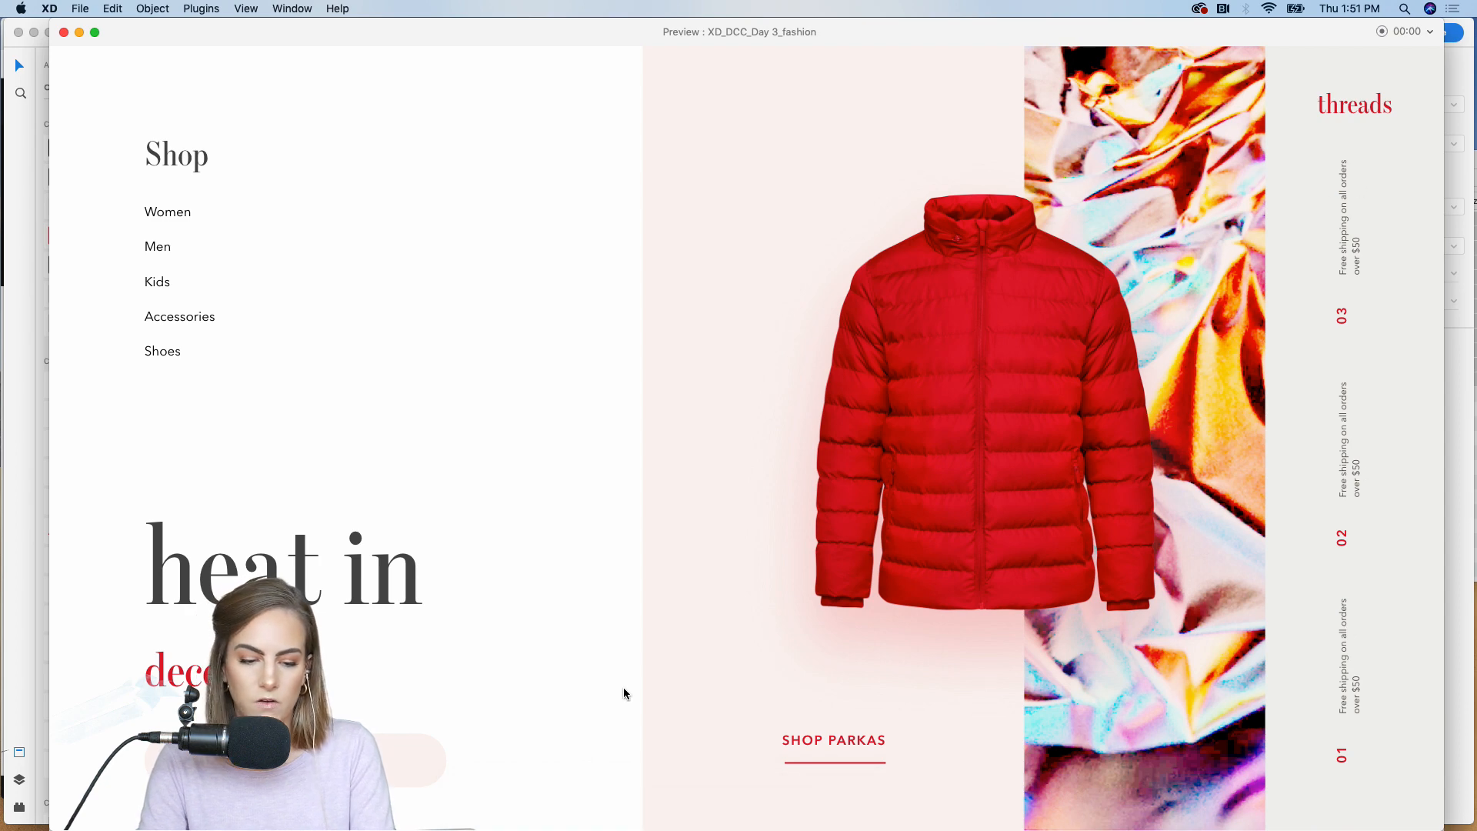
left_click(823, 744)
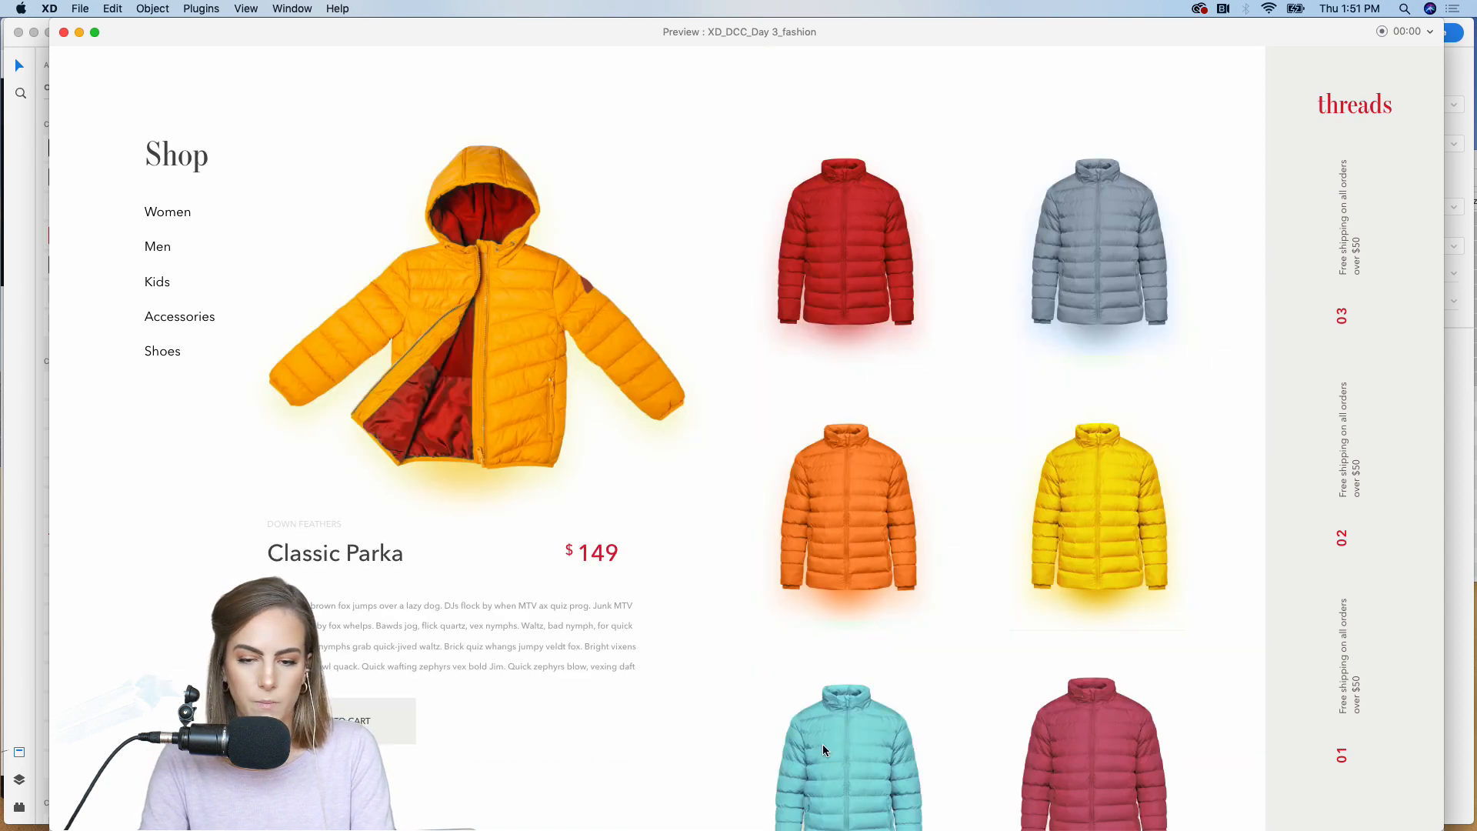
scroll(823, 745, "down", 15)
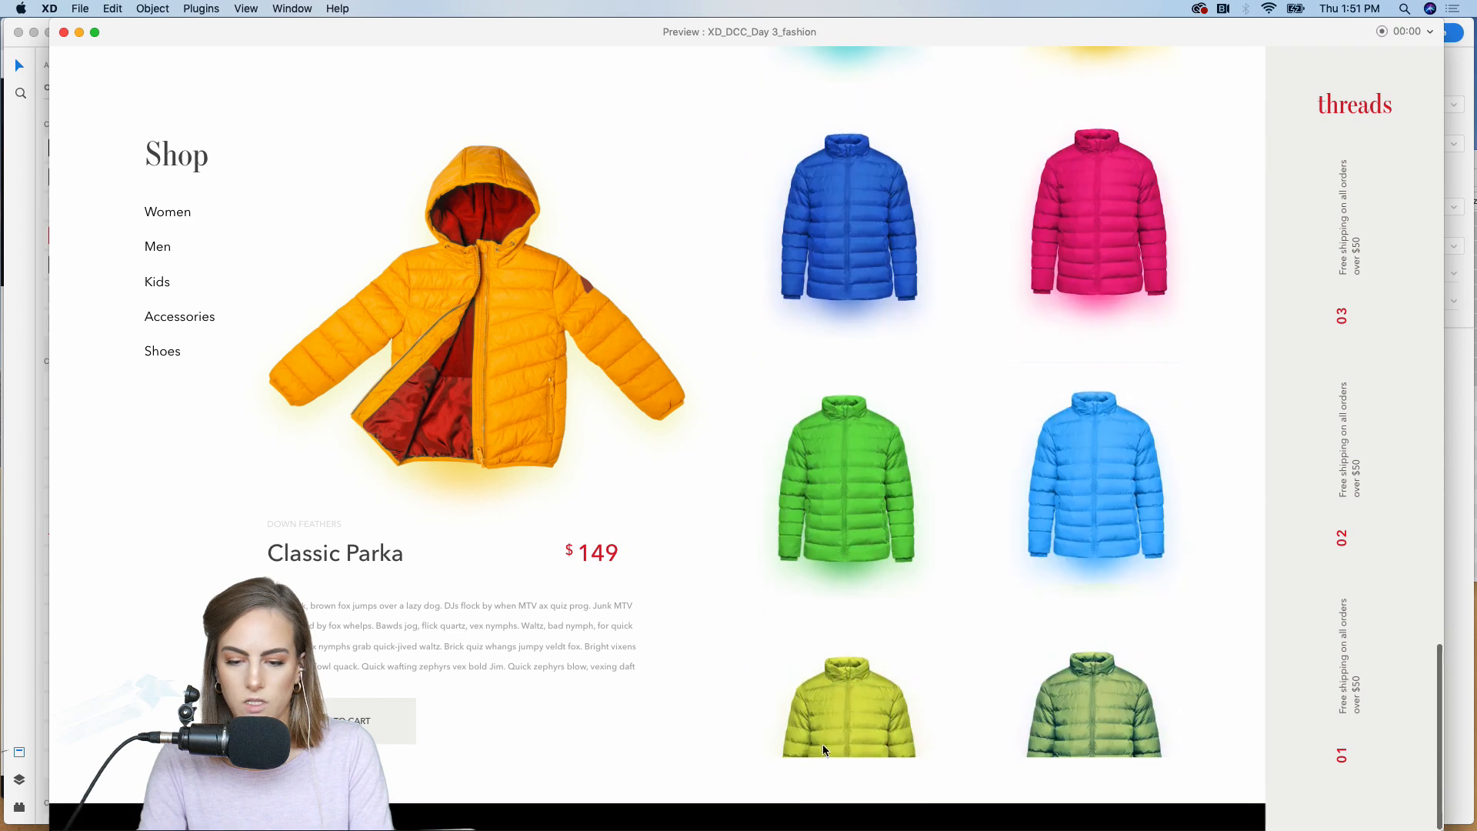
scroll(823, 744, "up", 12)
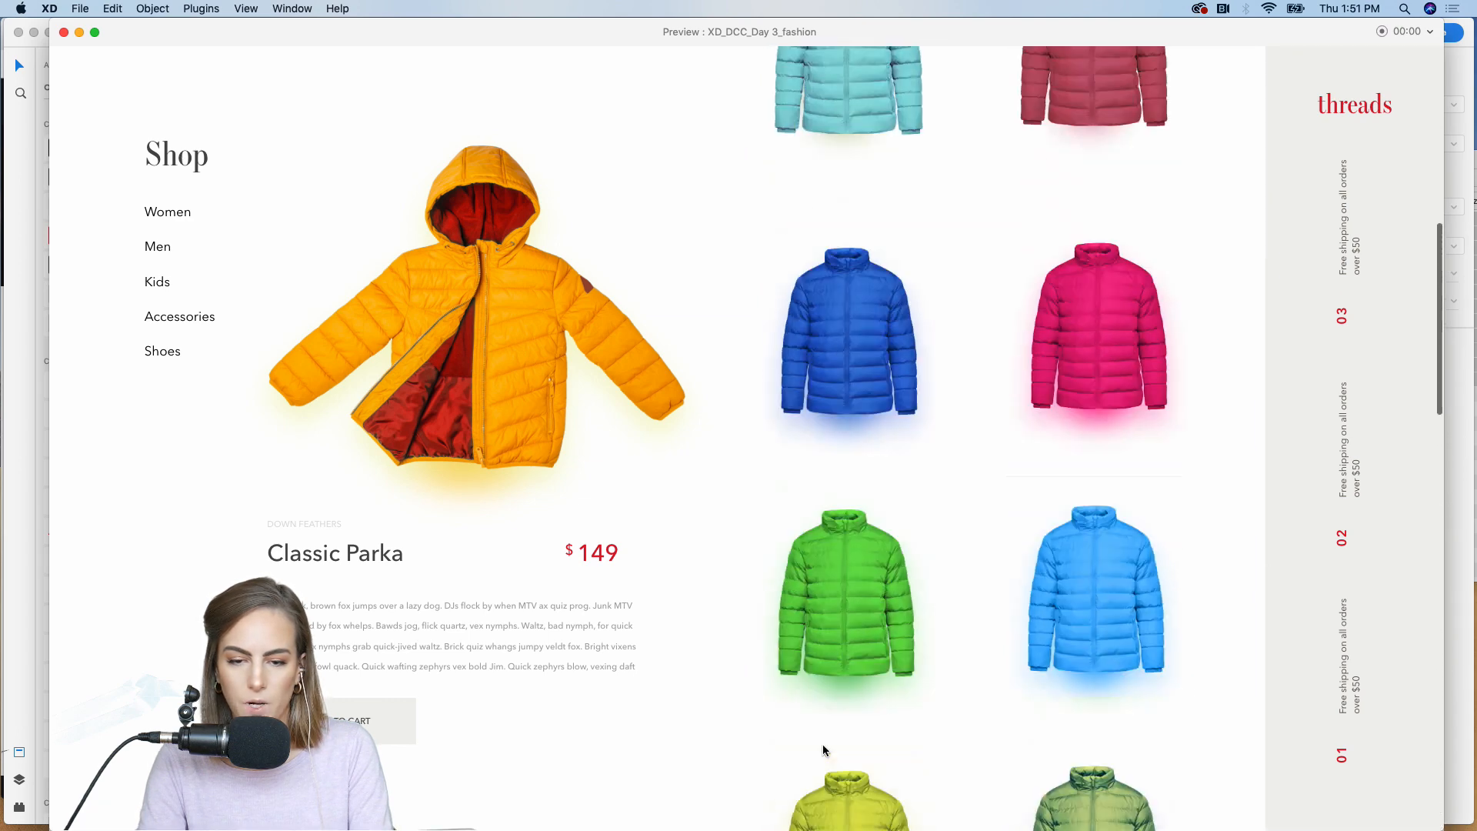
scroll(823, 750, "up", 5)
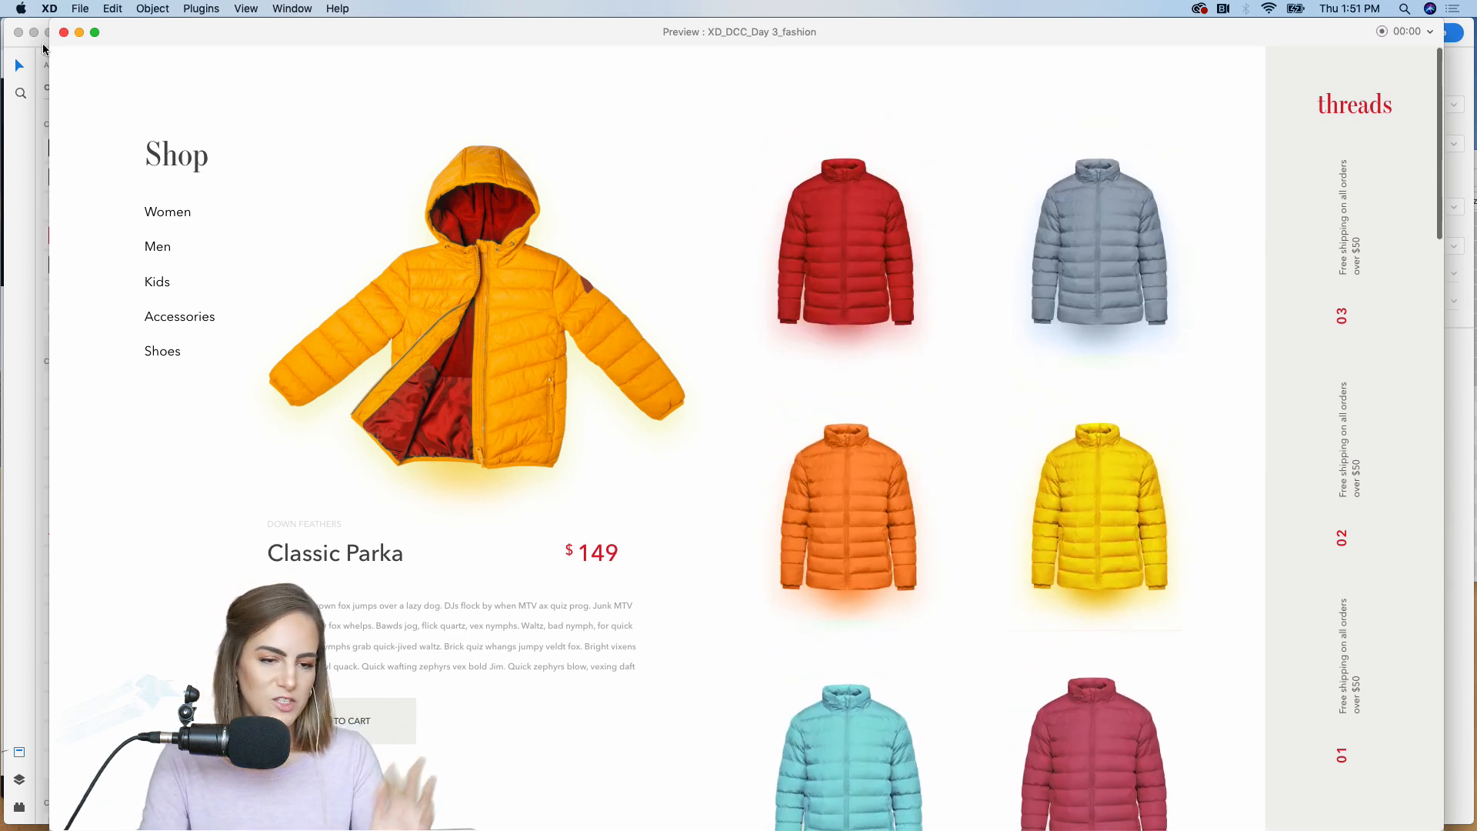
left_click(65, 32)
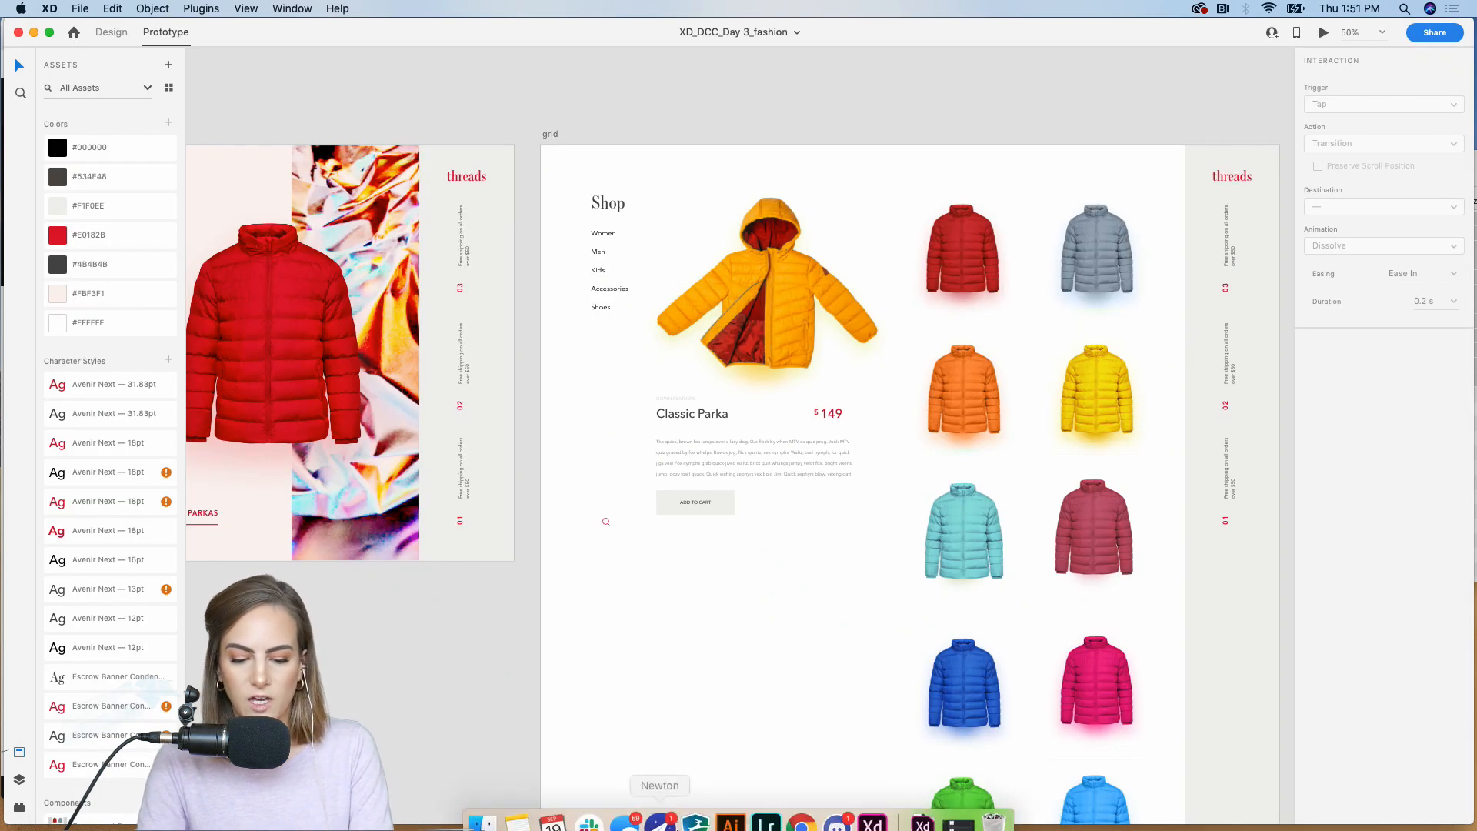
Step: Switch to Chrome and look through the September 16-27 XD Daily Creative Challenge project on the Behance profile, including its fashion designs
left_click(803, 812)
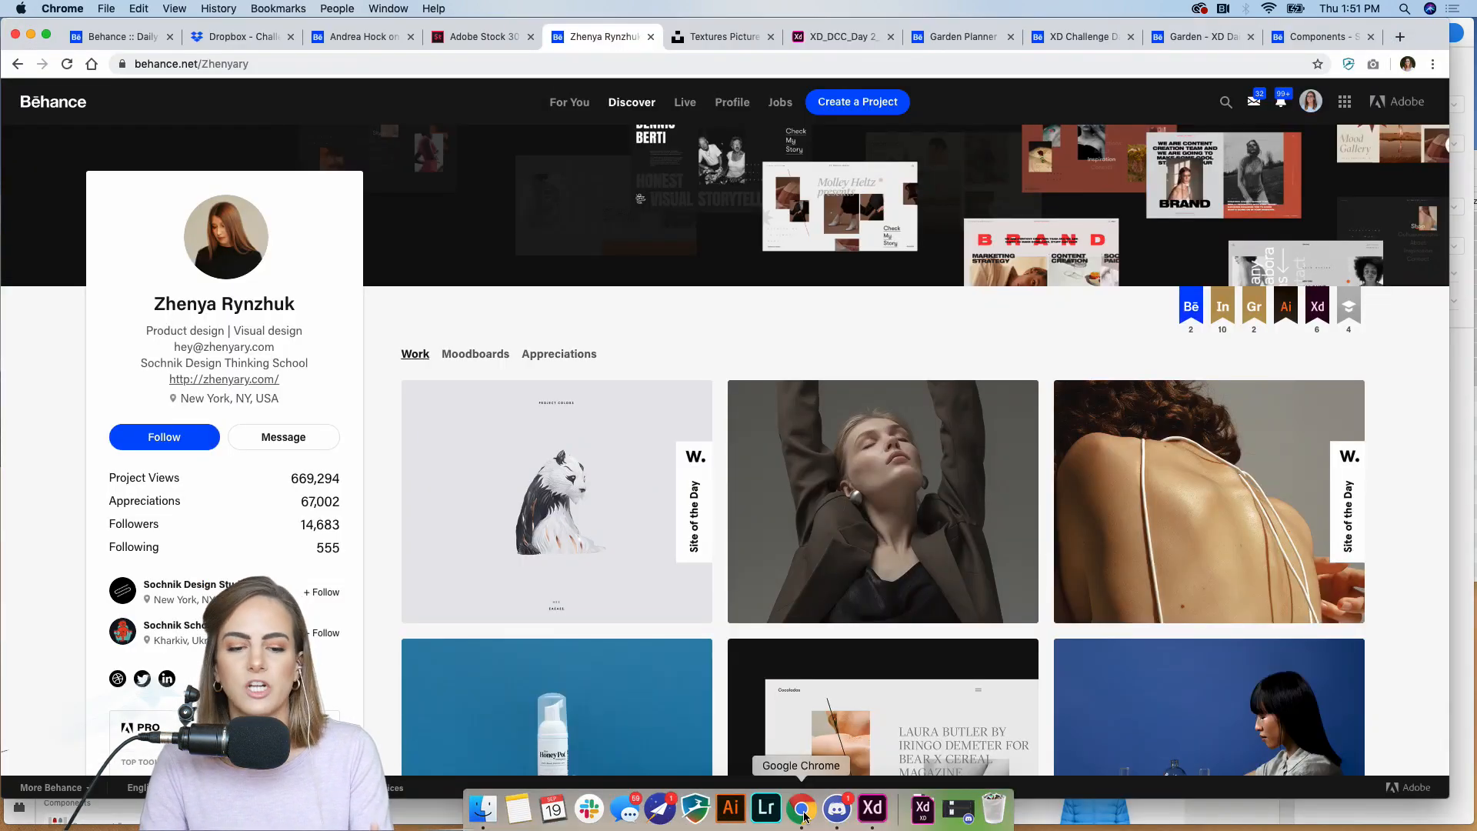
left_click(367, 38)
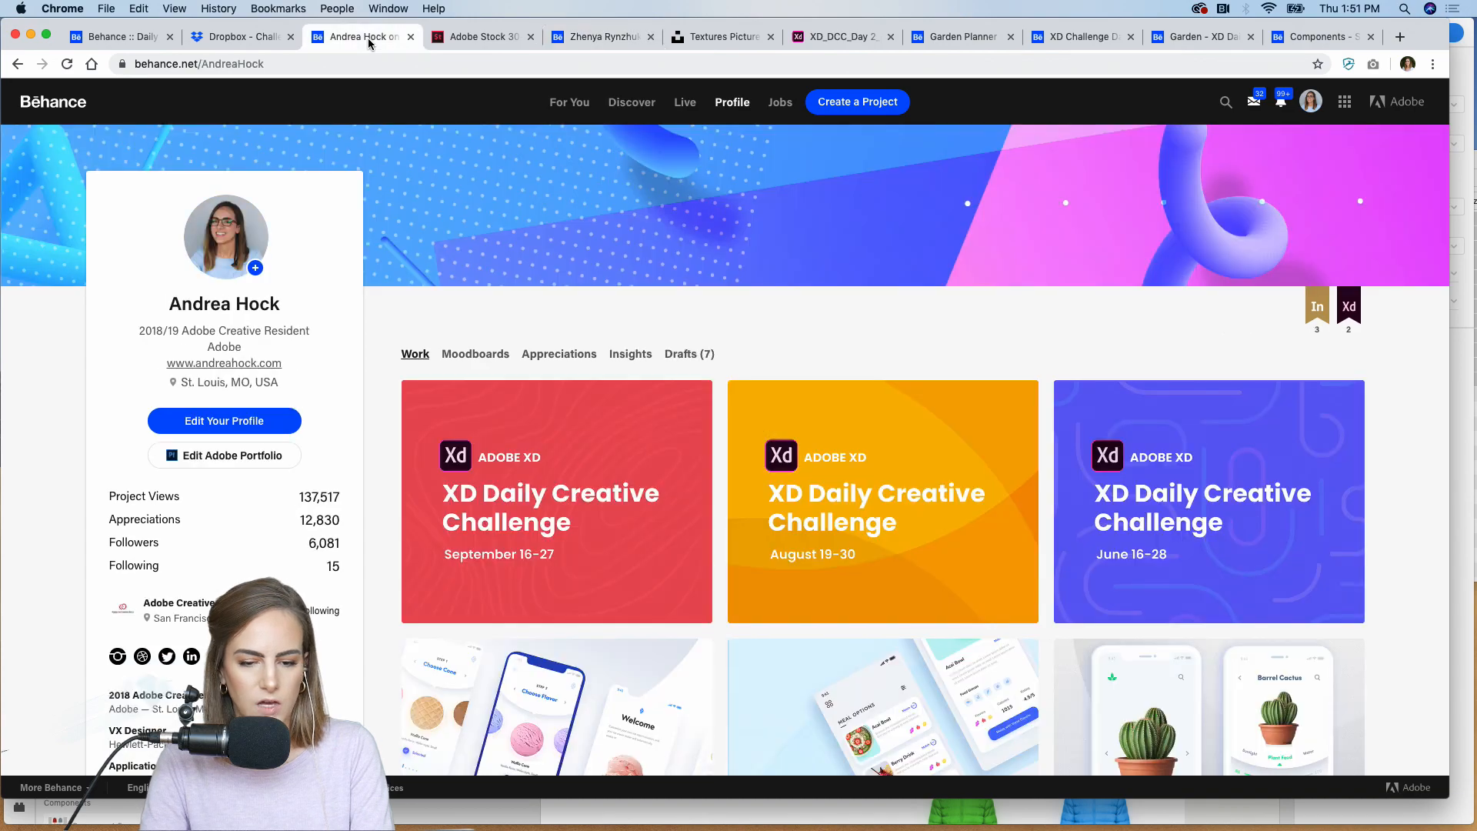
left_click(537, 448)
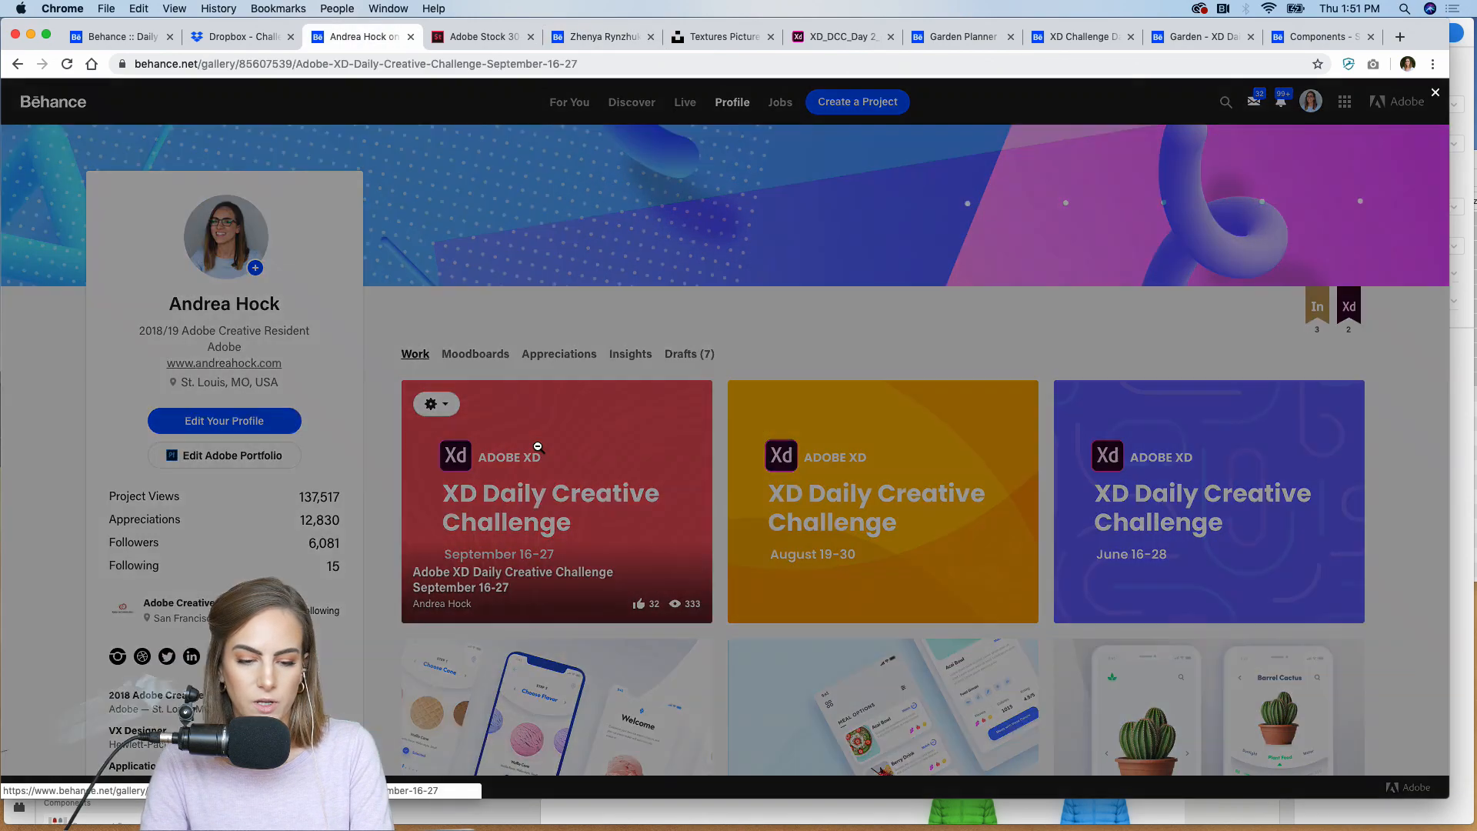
scroll(538, 446, "down", 10)
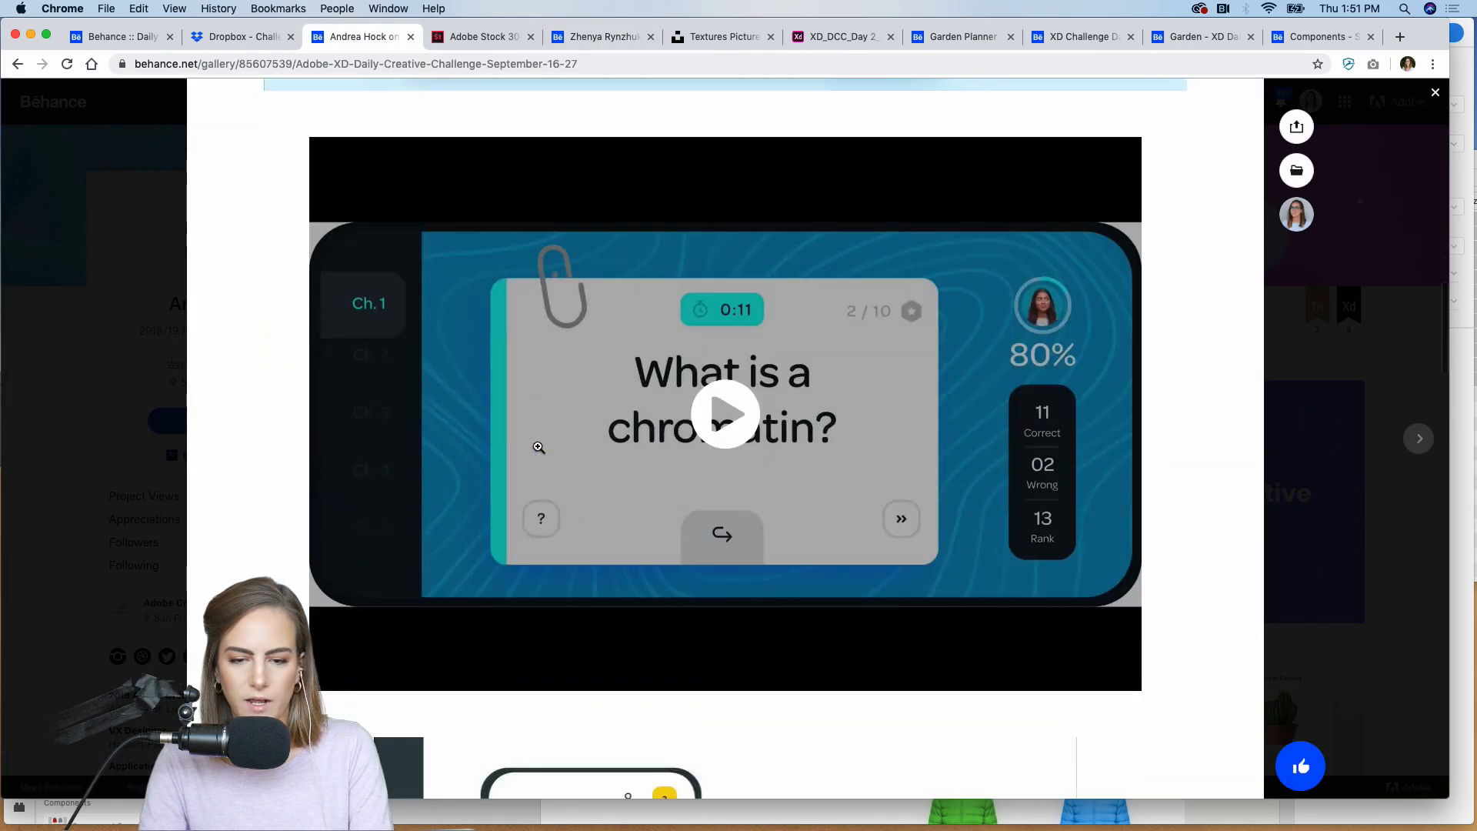
scroll(538, 447, "down", 10)
scroll(538, 447, "up", 2)
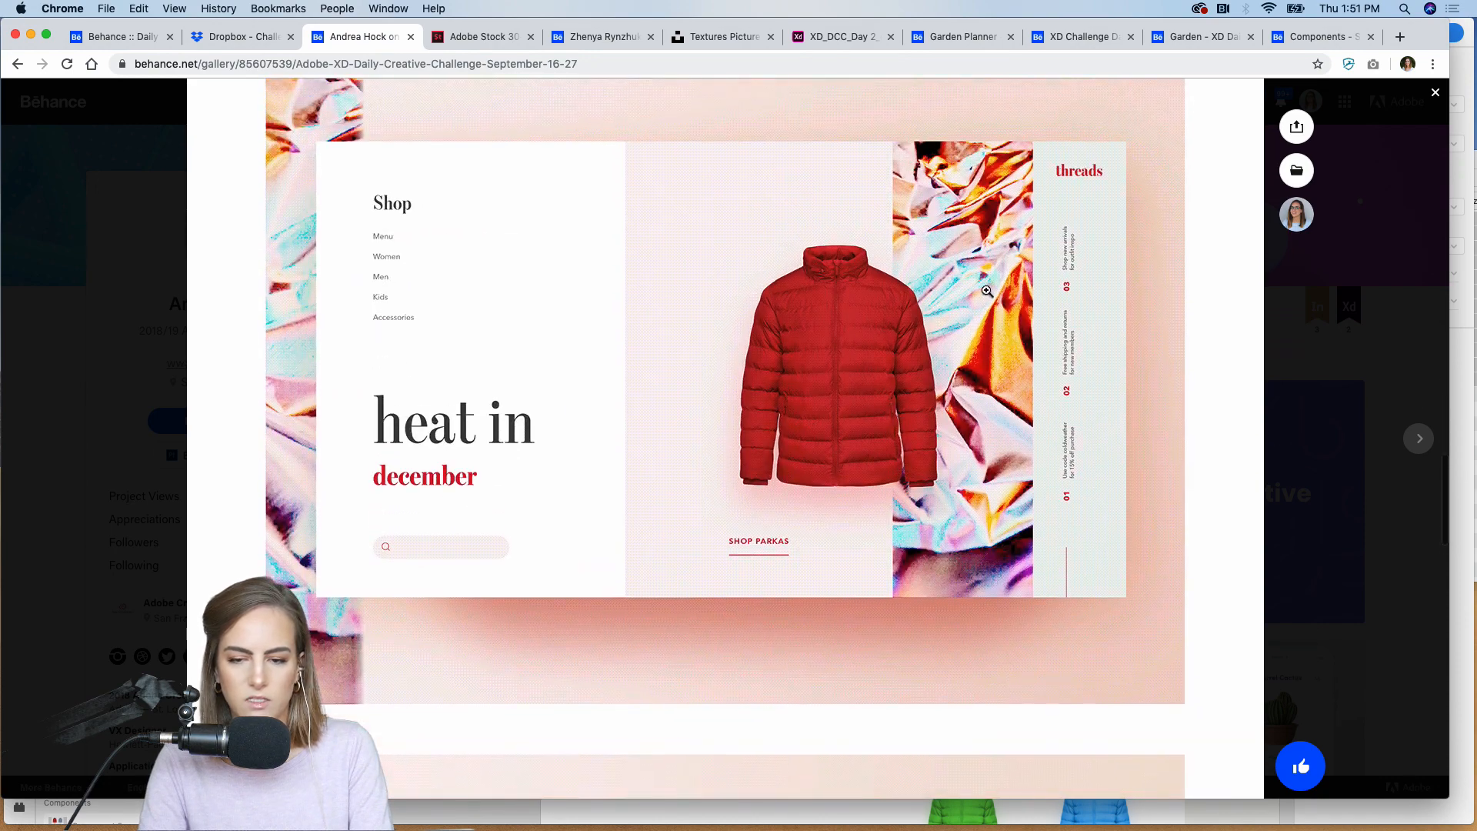
scroll(732, 448, "down", 9)
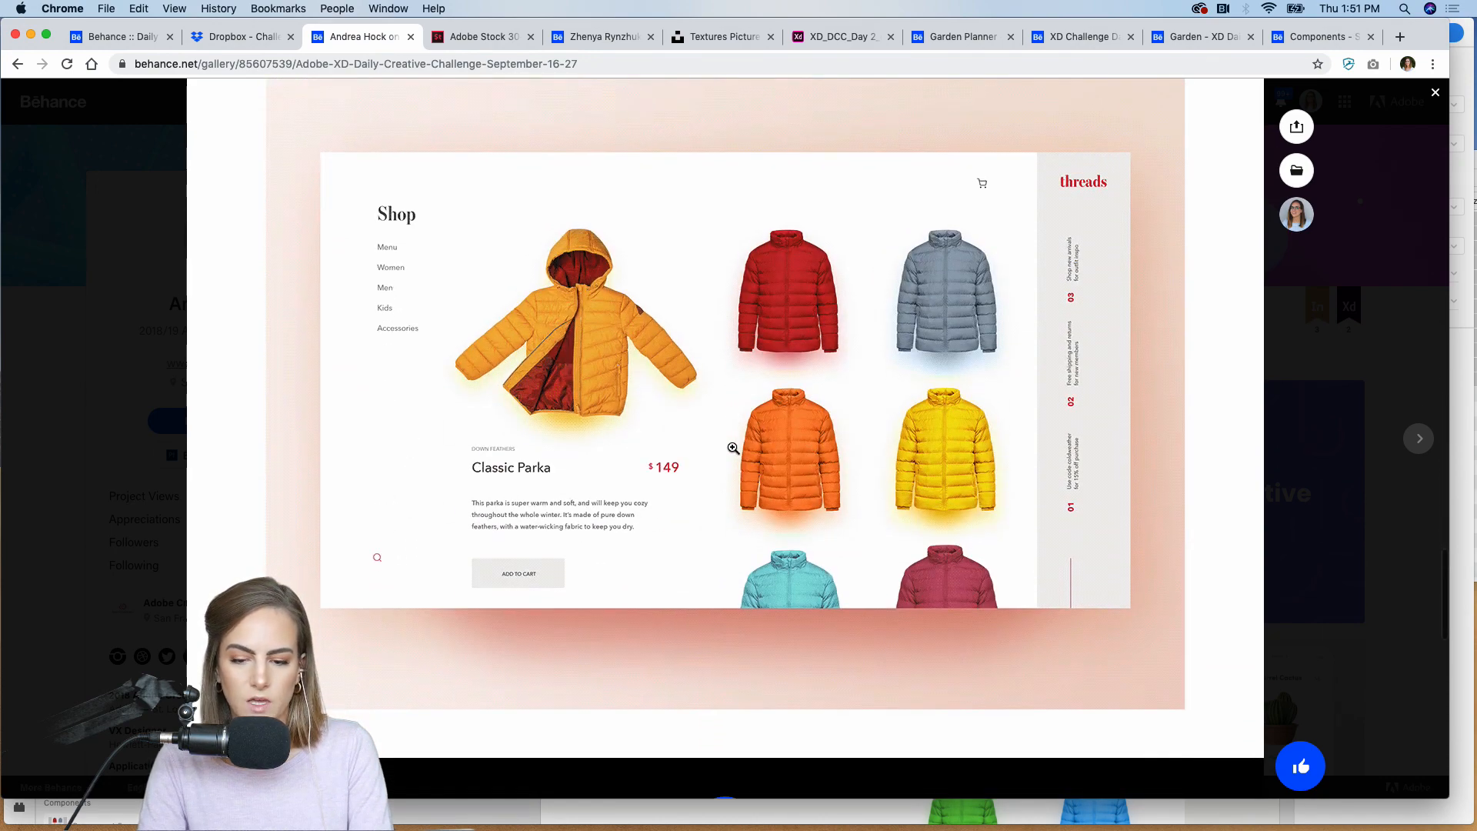
scroll(739, 454, "up", 15)
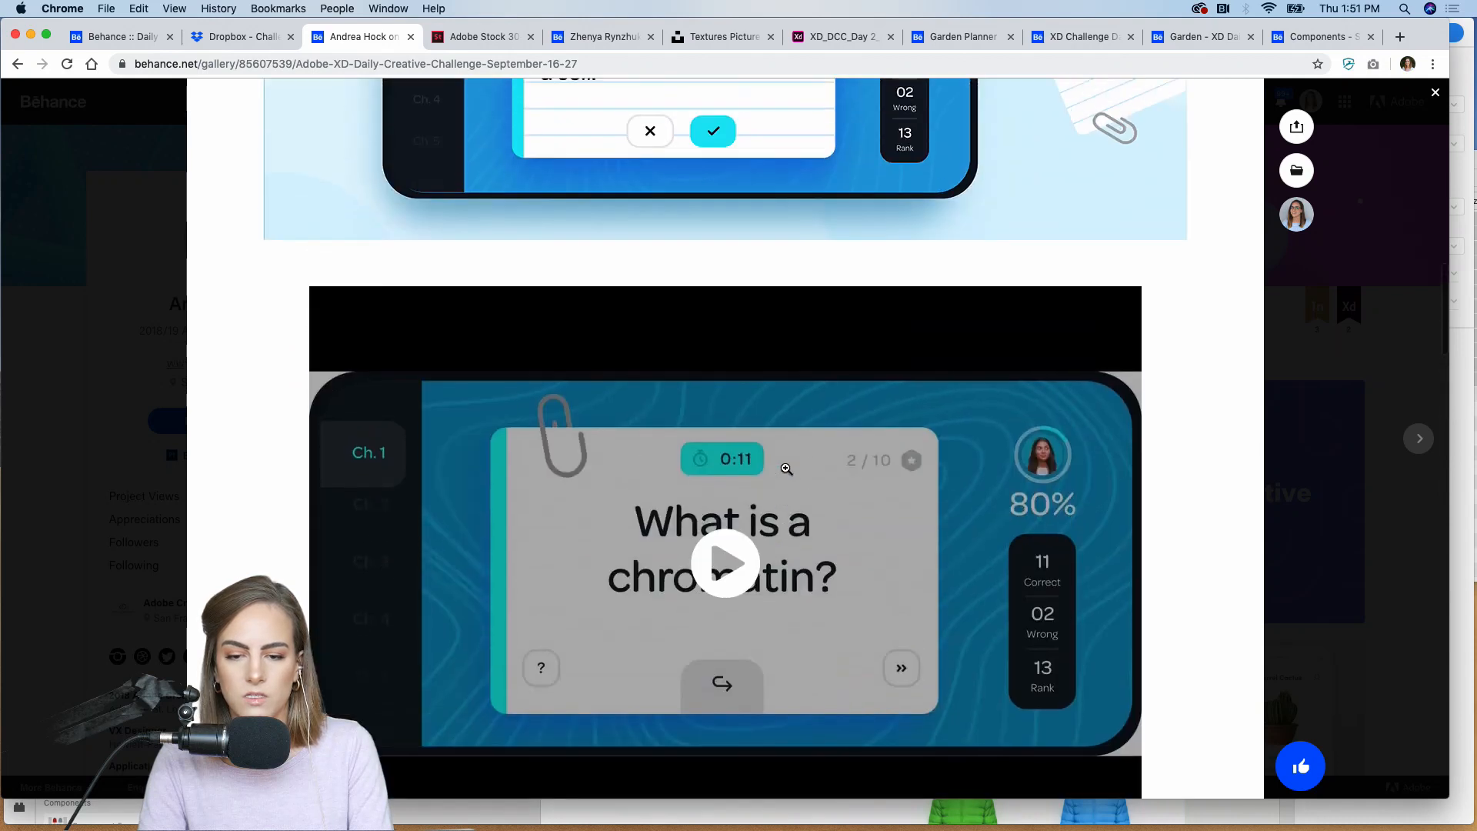
scroll(785, 469, "up", 15)
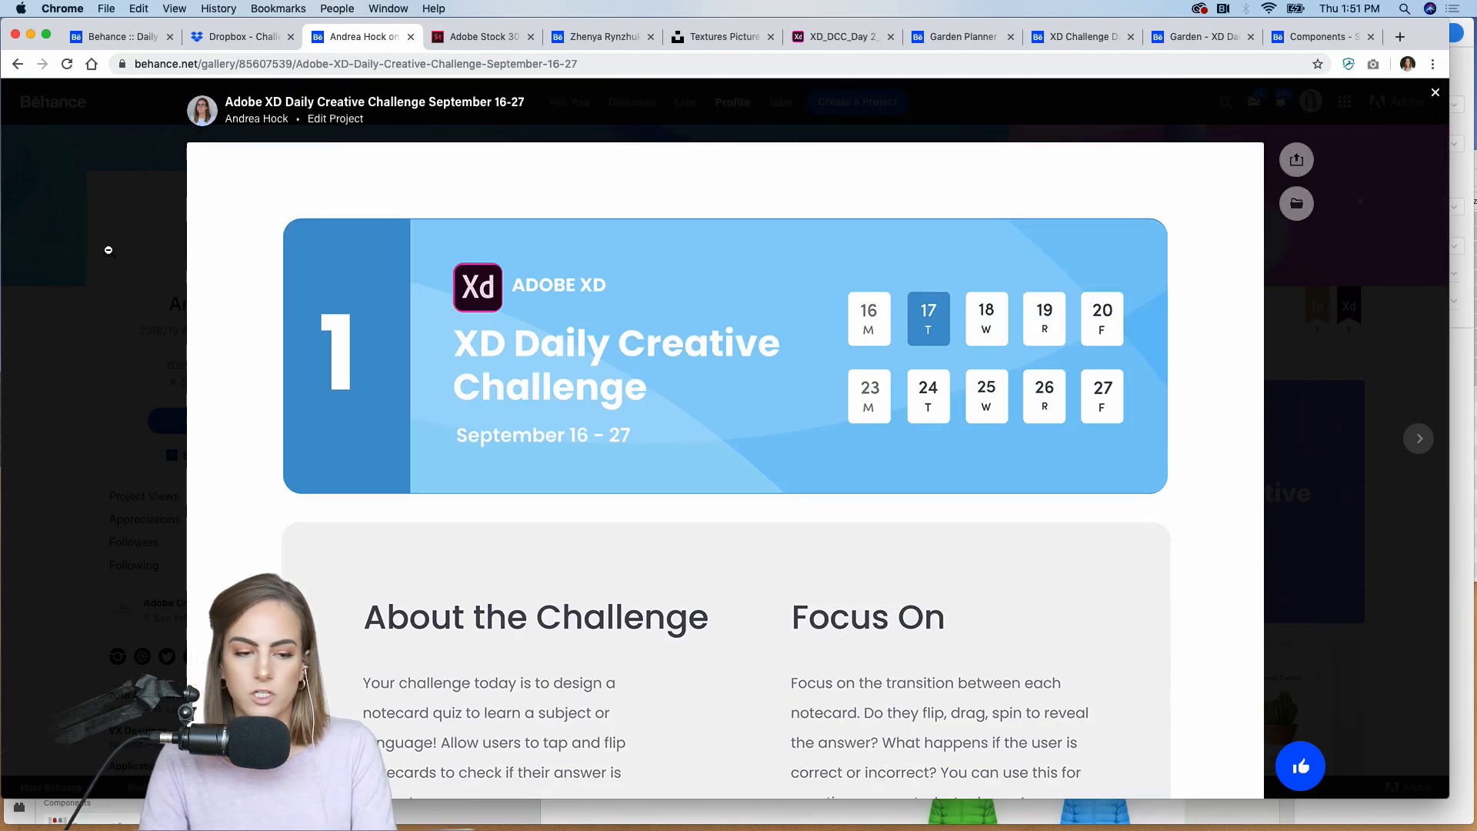
left_click(108, 250)
Step: Open the September 16-27 project for editing, review the description and keywords in its discoverability settings, and save the settings
left_click(453, 408)
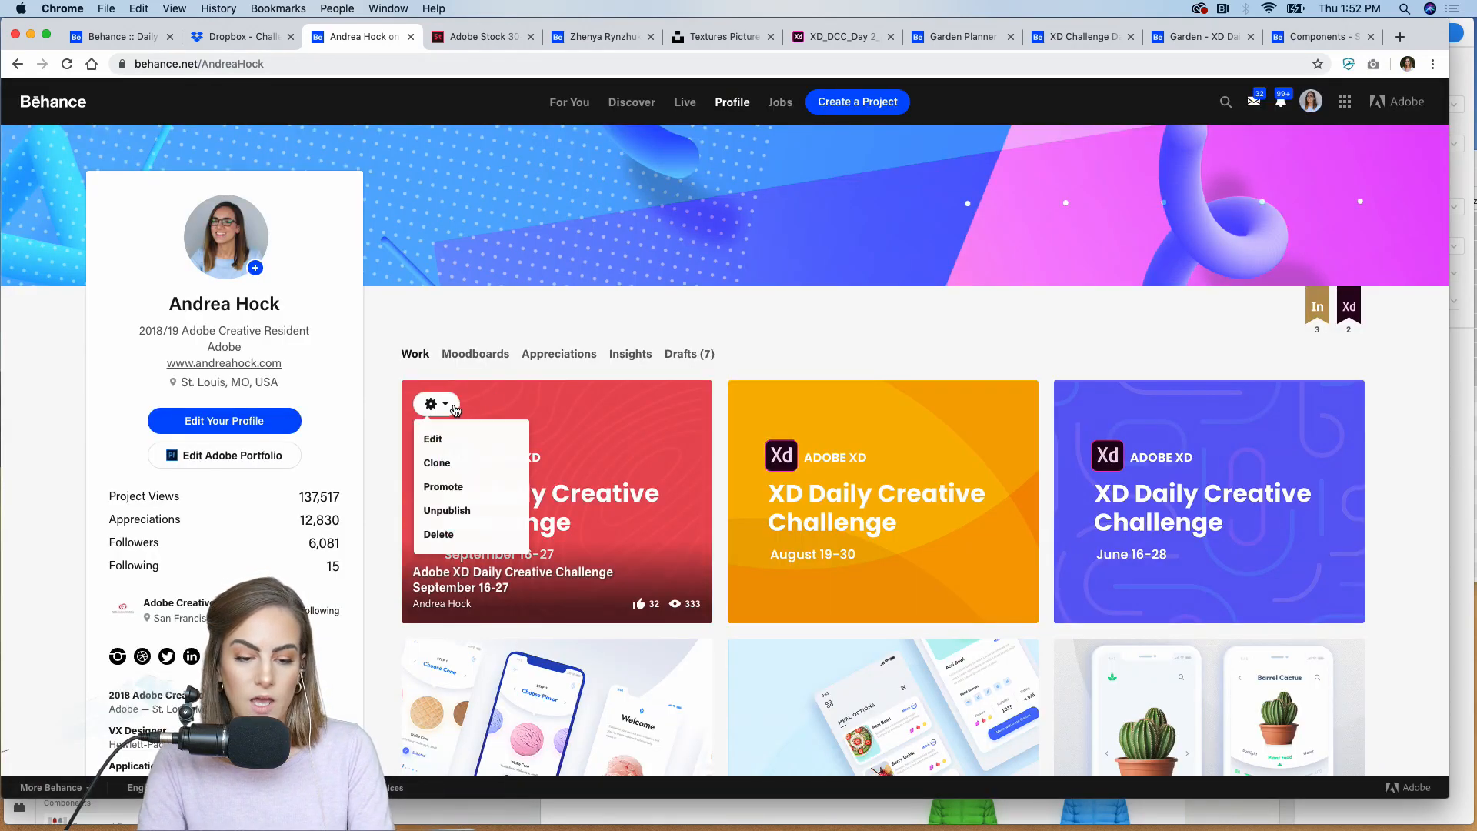
left_click(431, 440)
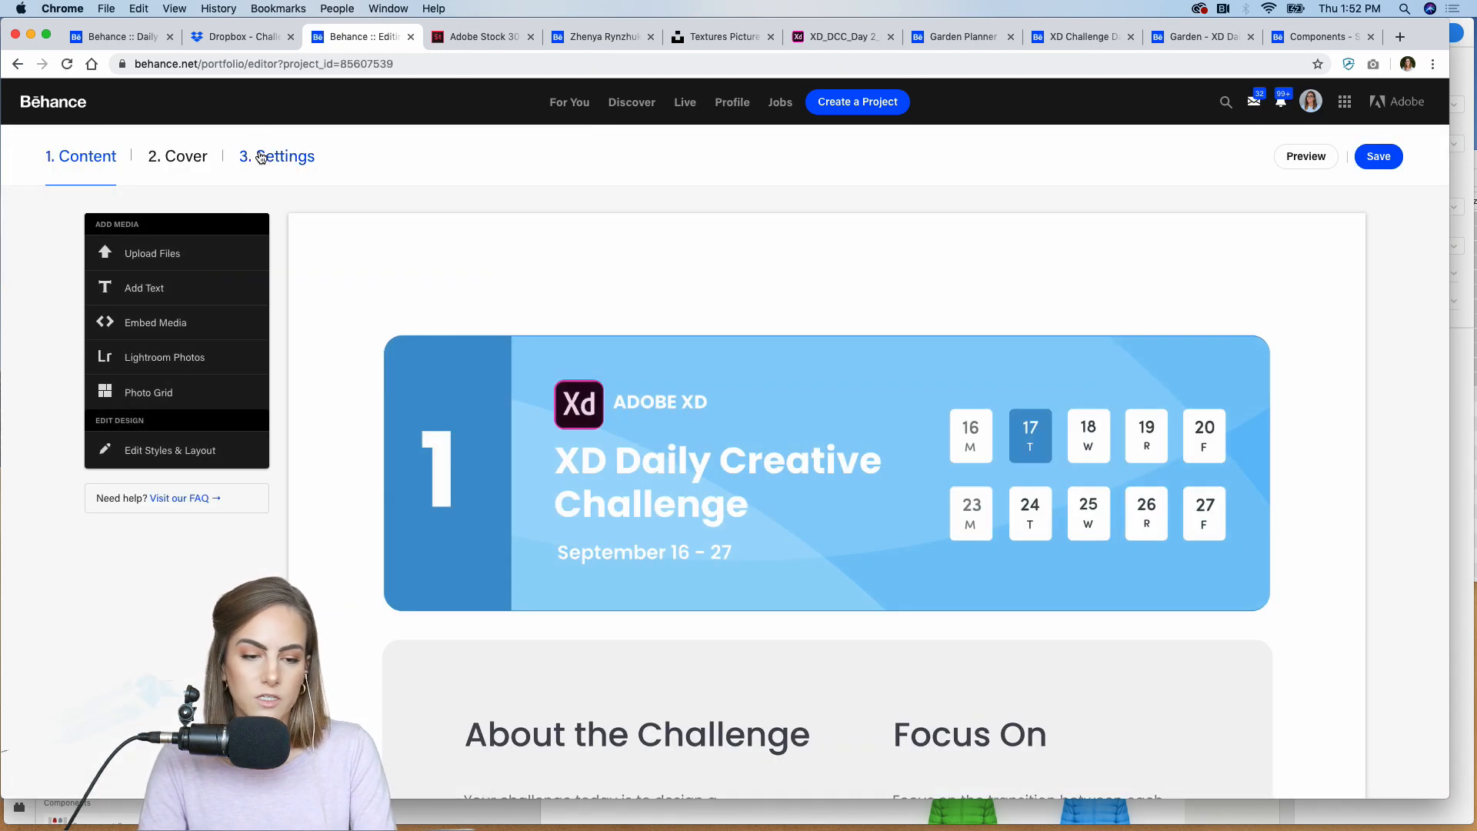
left_click(260, 157)
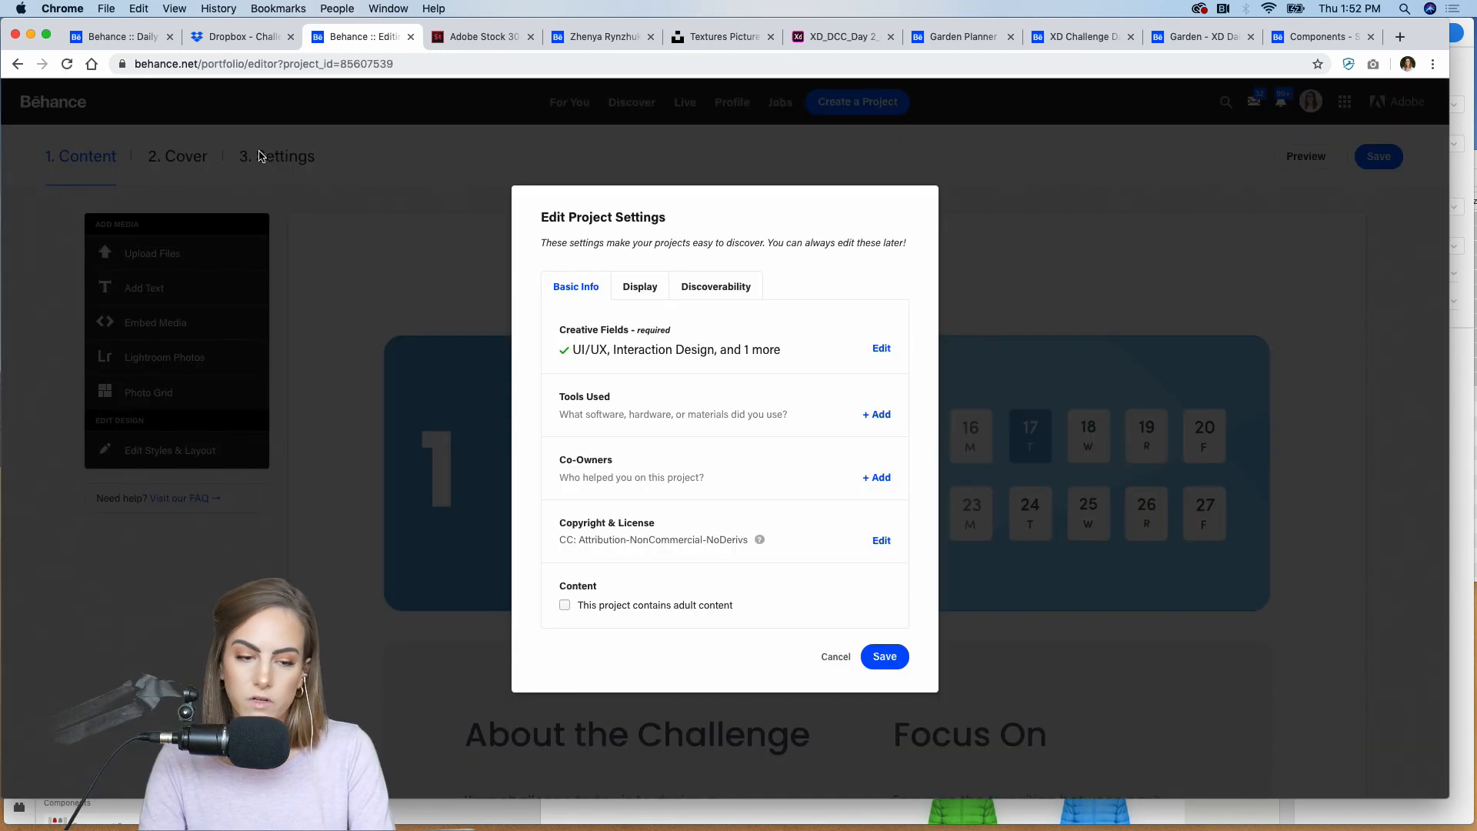
left_click(712, 292)
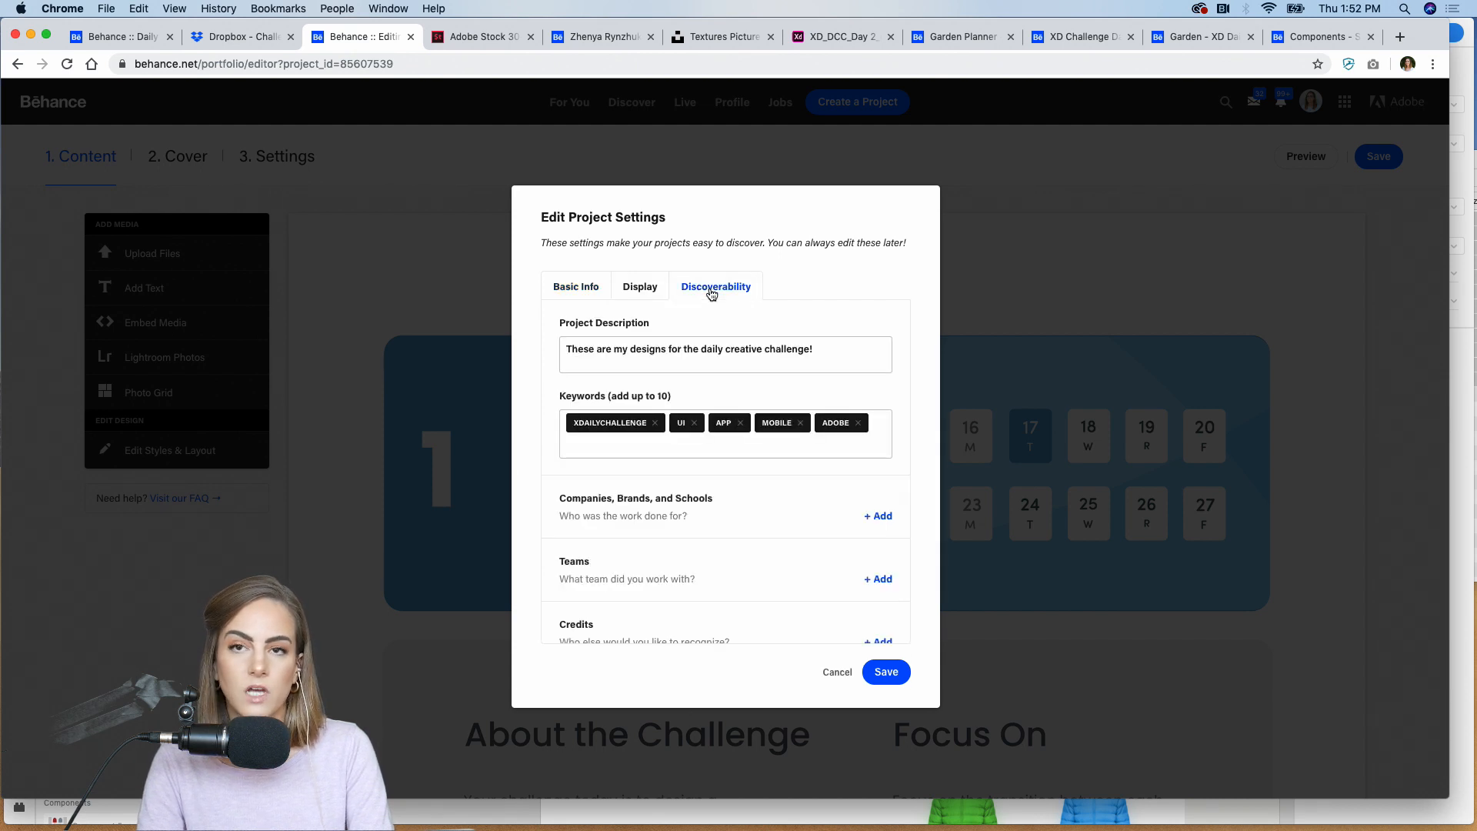
left_click(576, 438)
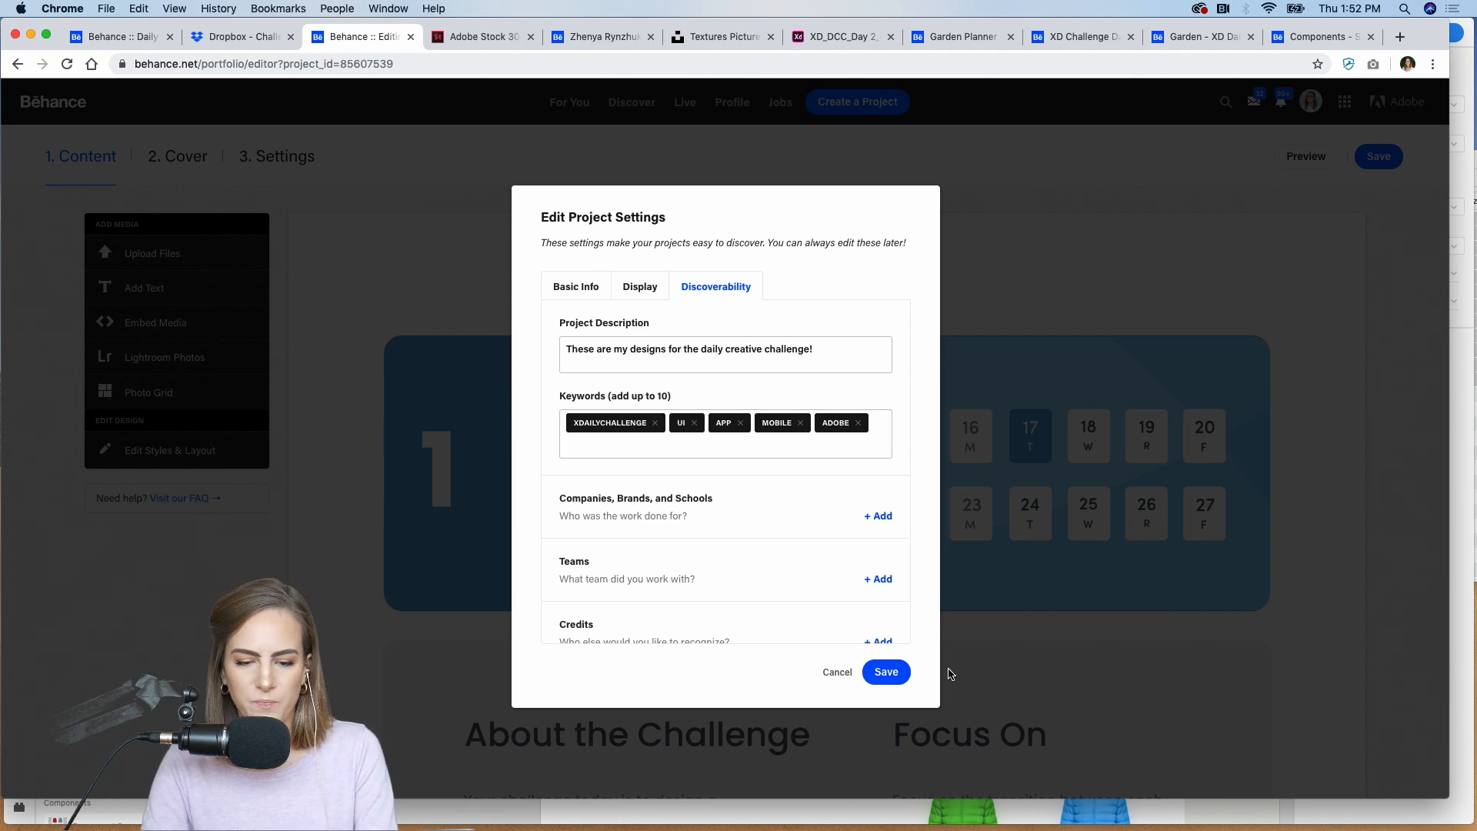
left_click(886, 673)
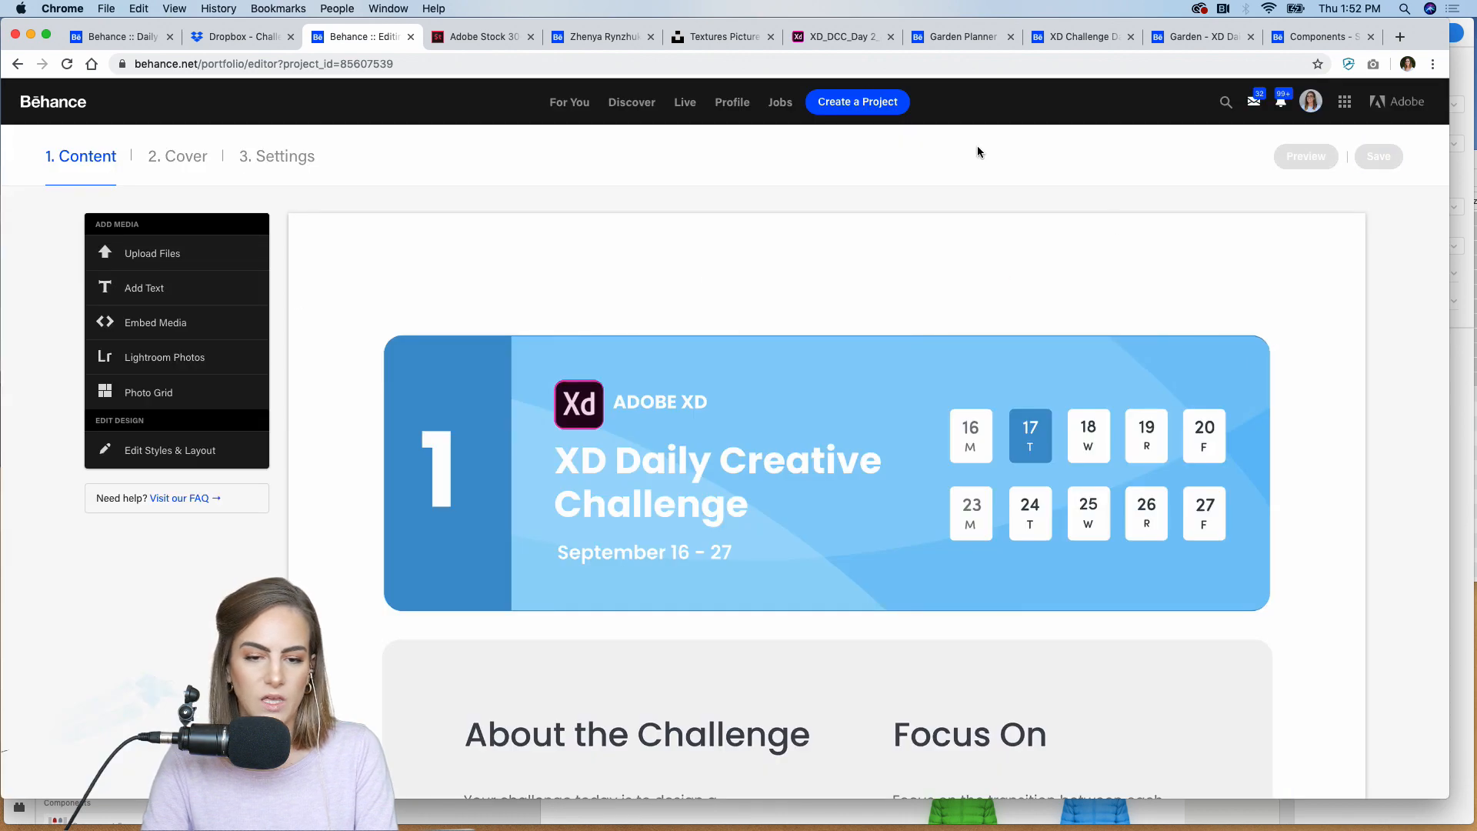
Step: Open the shared XD_DCC_Day 2_garden prototype and try the watering option in its garden menu
left_click(832, 36)
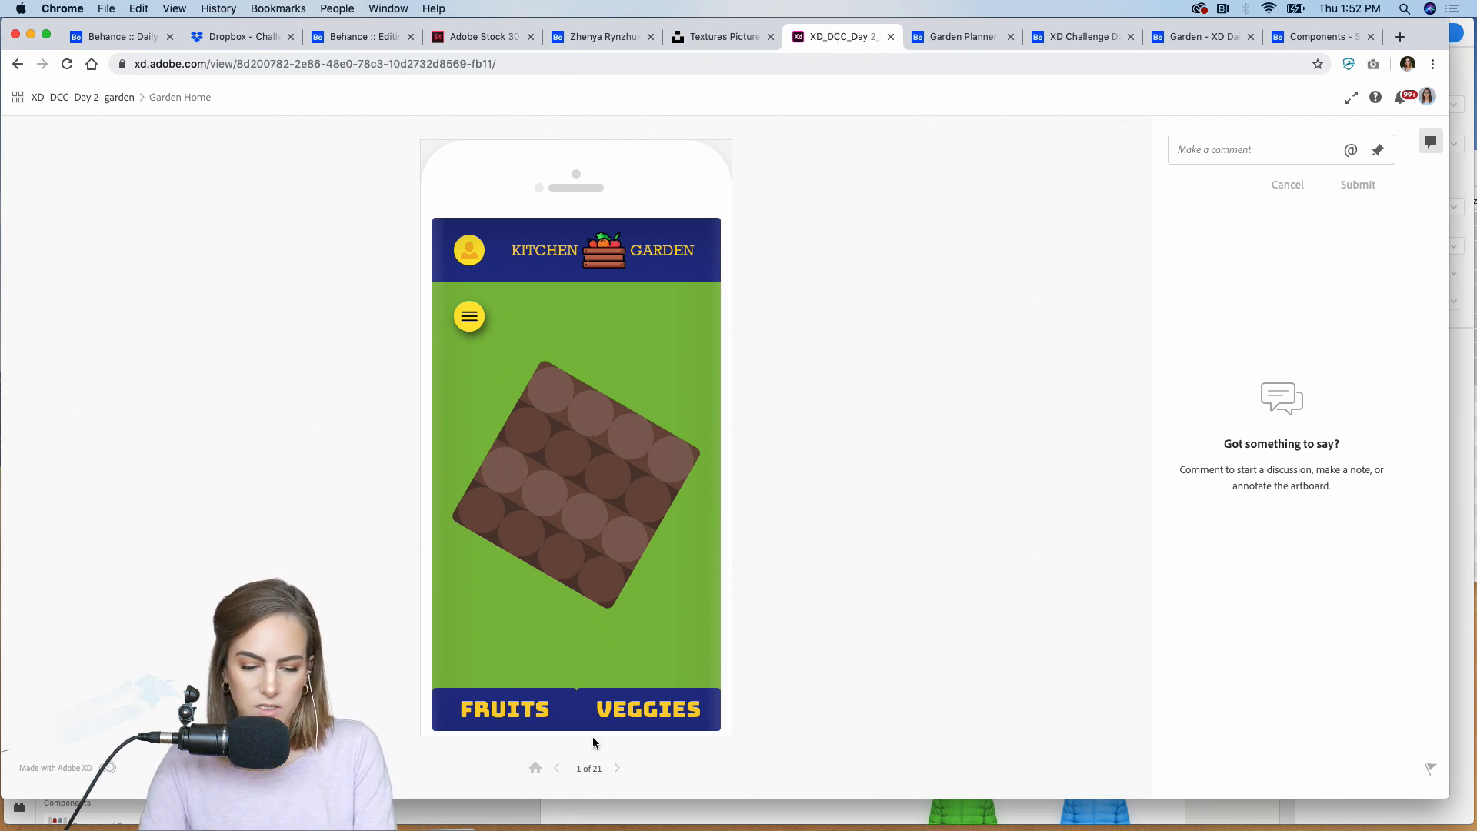
left_click(594, 578)
left_click(469, 320)
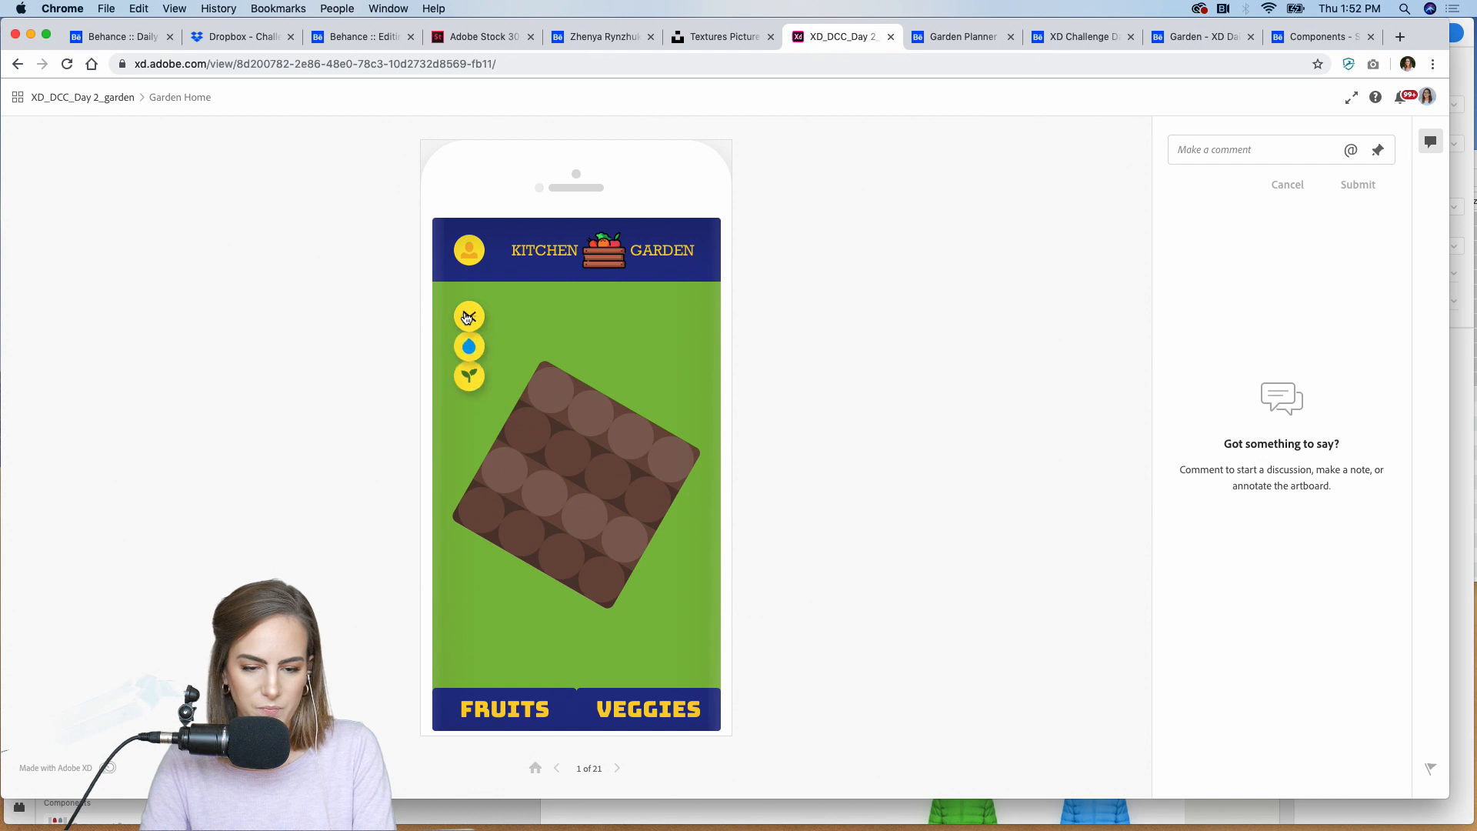
left_click(471, 353)
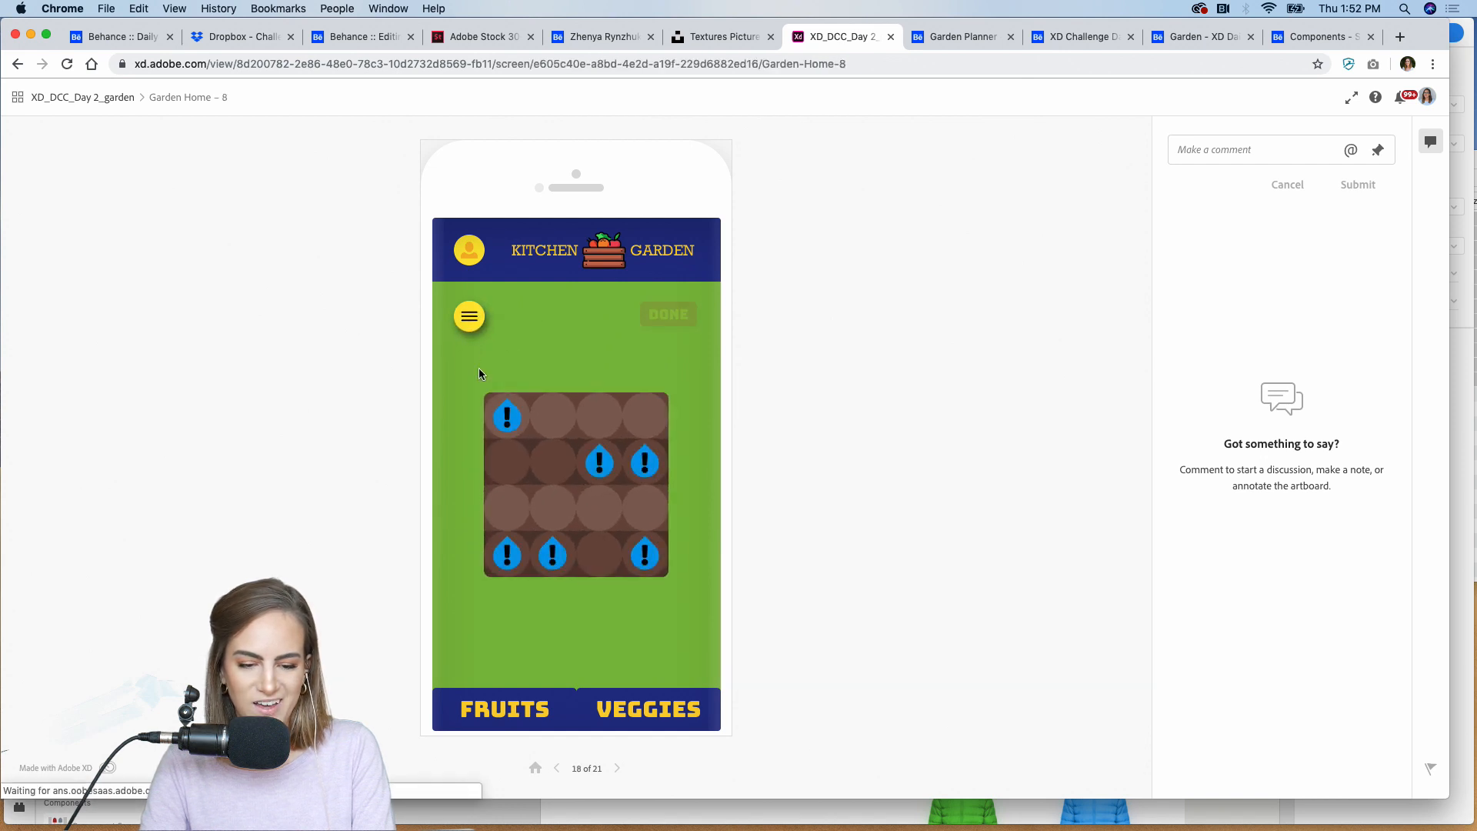
Step: Finish watering in the garden prototype, advance to the fruit selection, and try planting blueberries, oranges and a raspberry in the plot
left_click(663, 328)
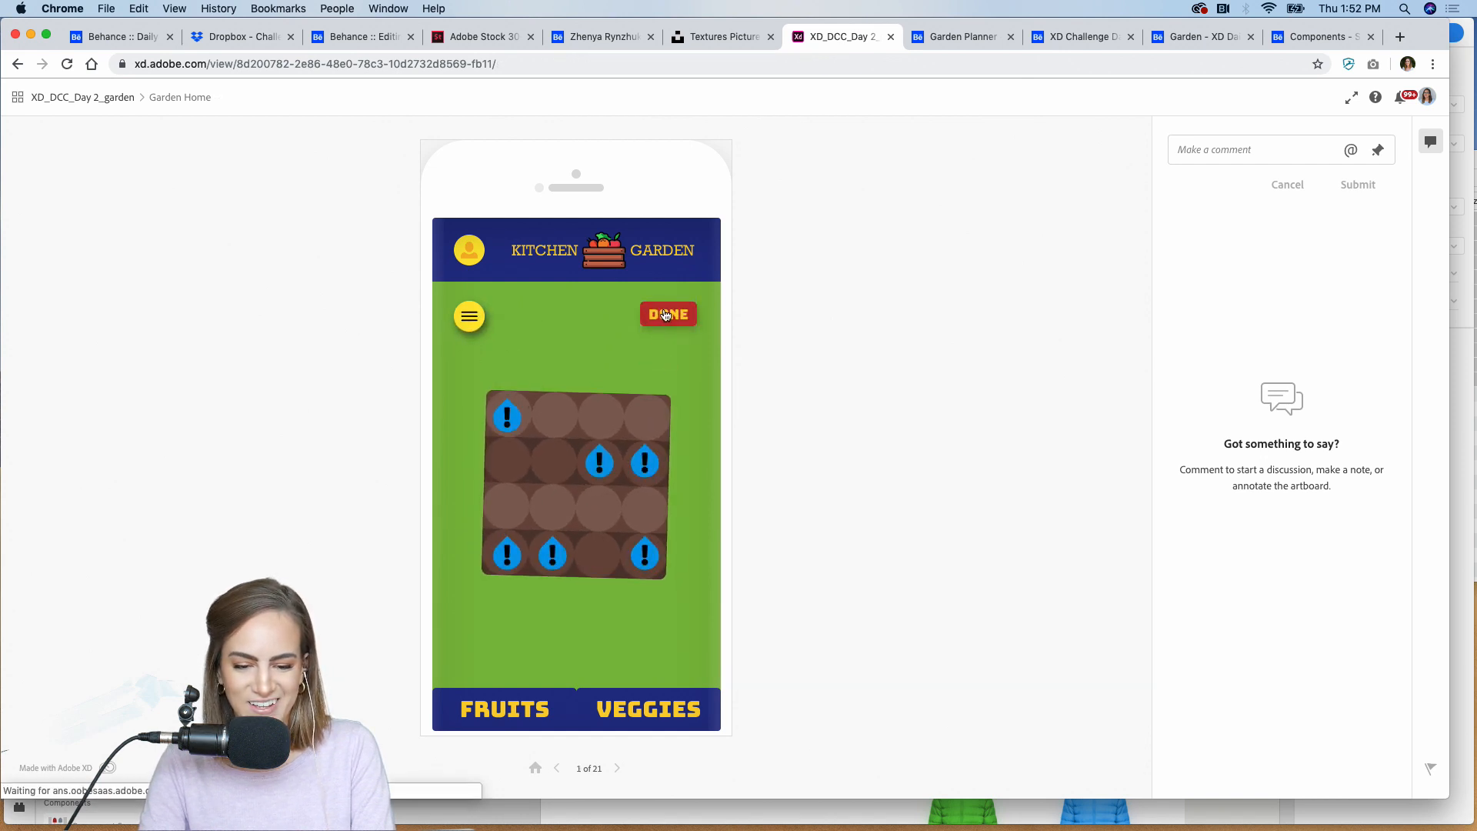
left_click(616, 776)
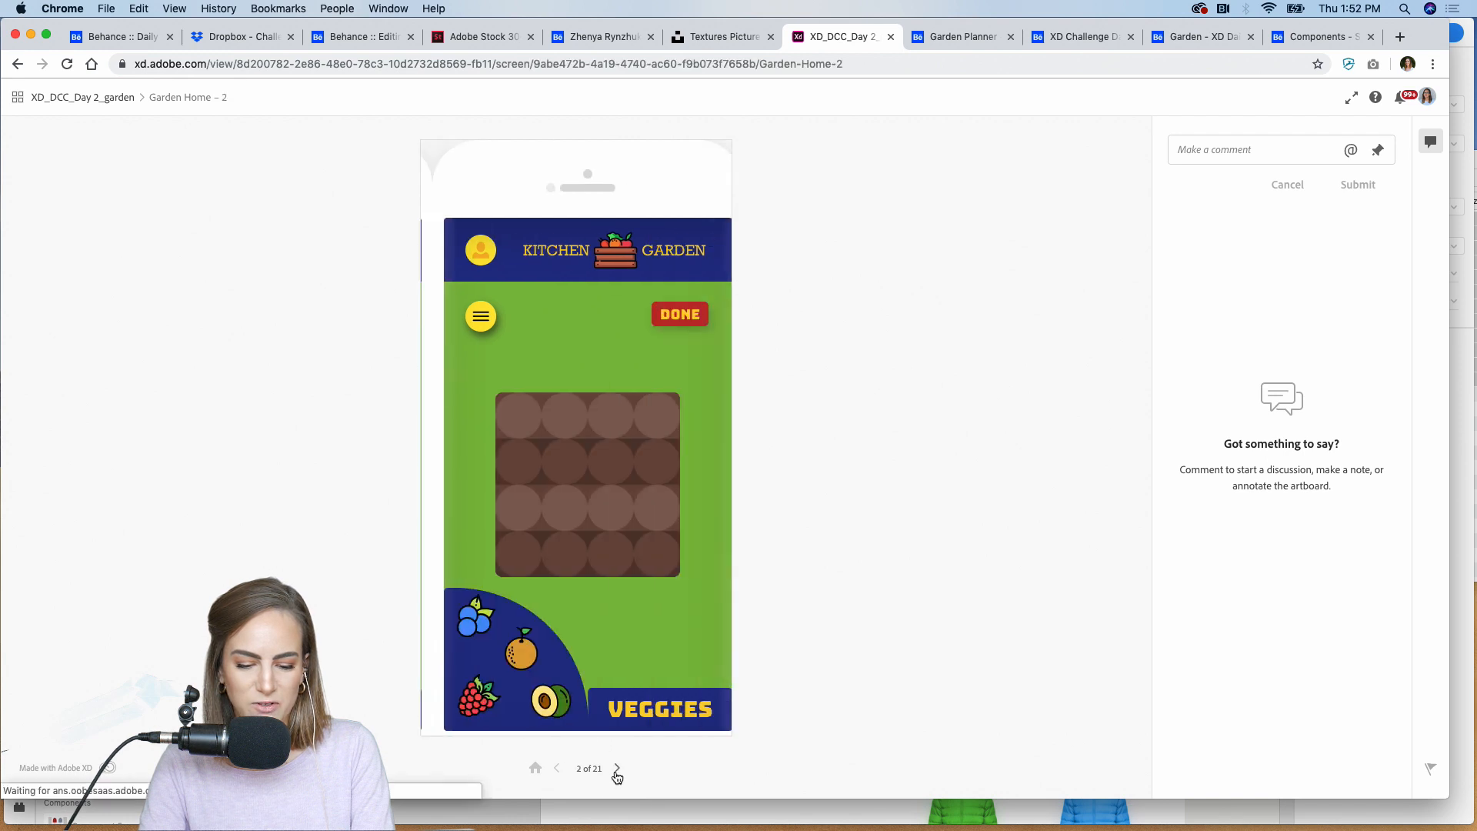
left_click(461, 620)
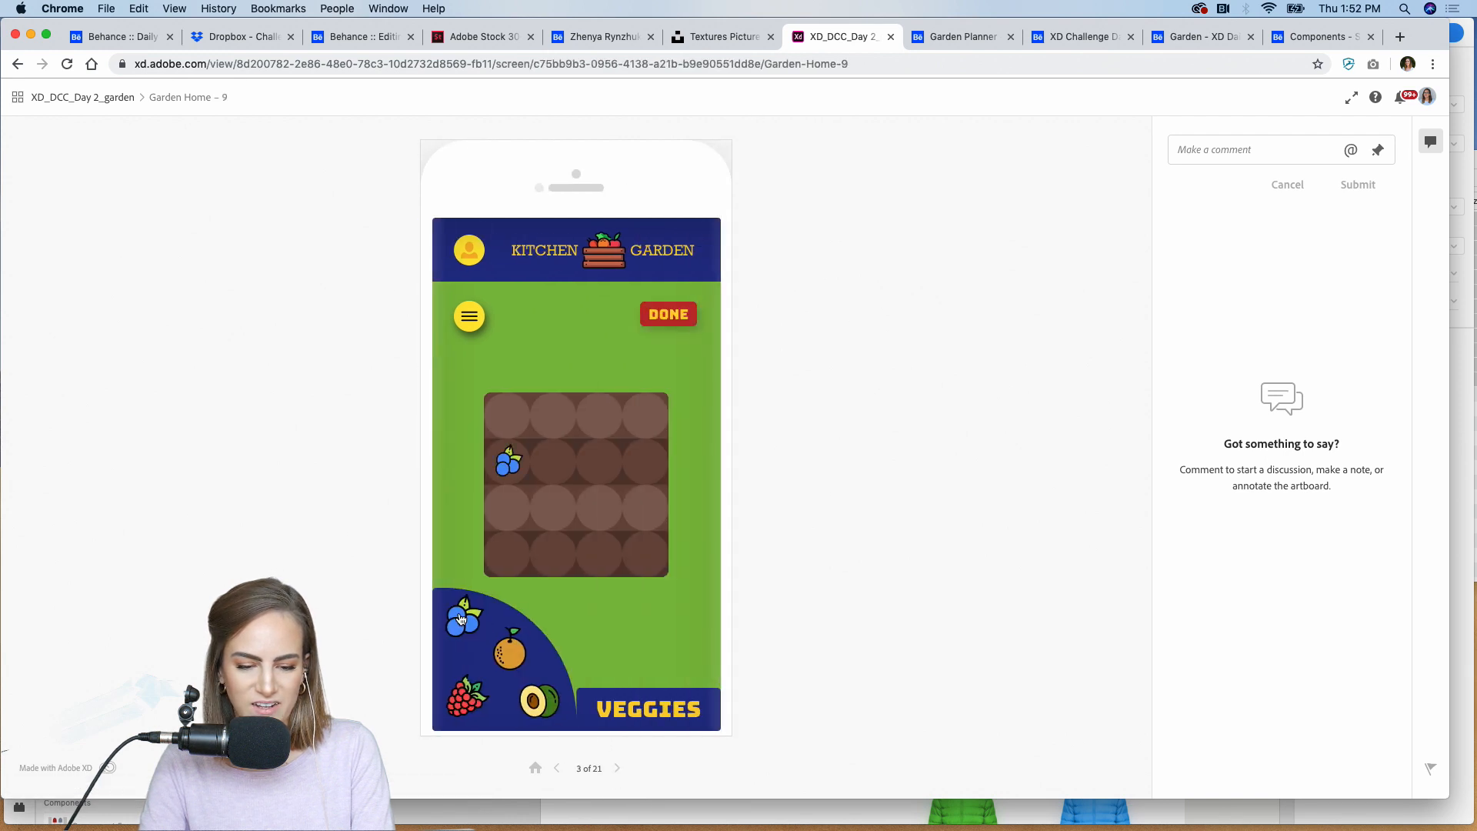
left_click(460, 618)
left_click(511, 654)
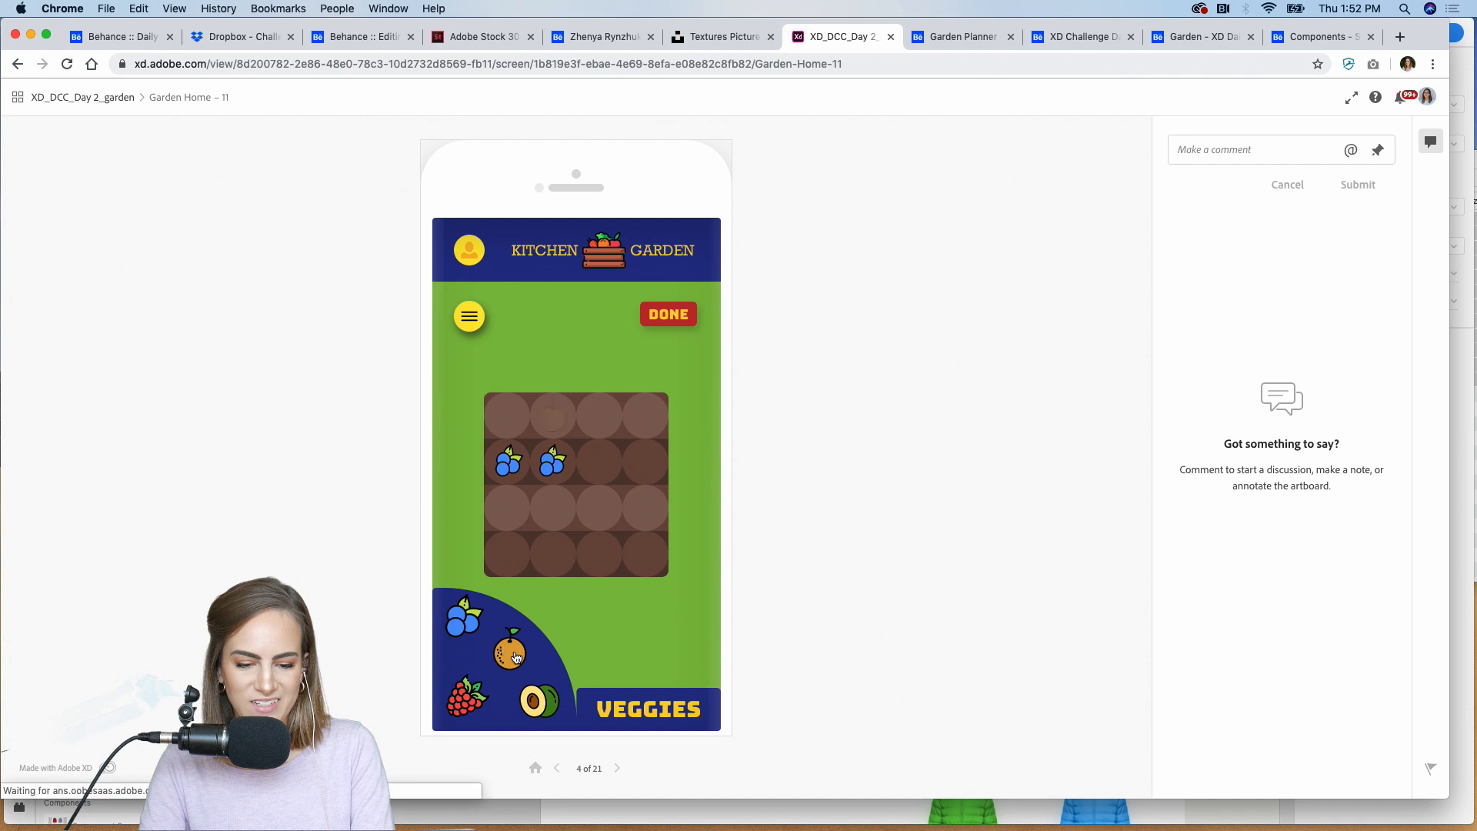
left_click(516, 656)
left_click(512, 667)
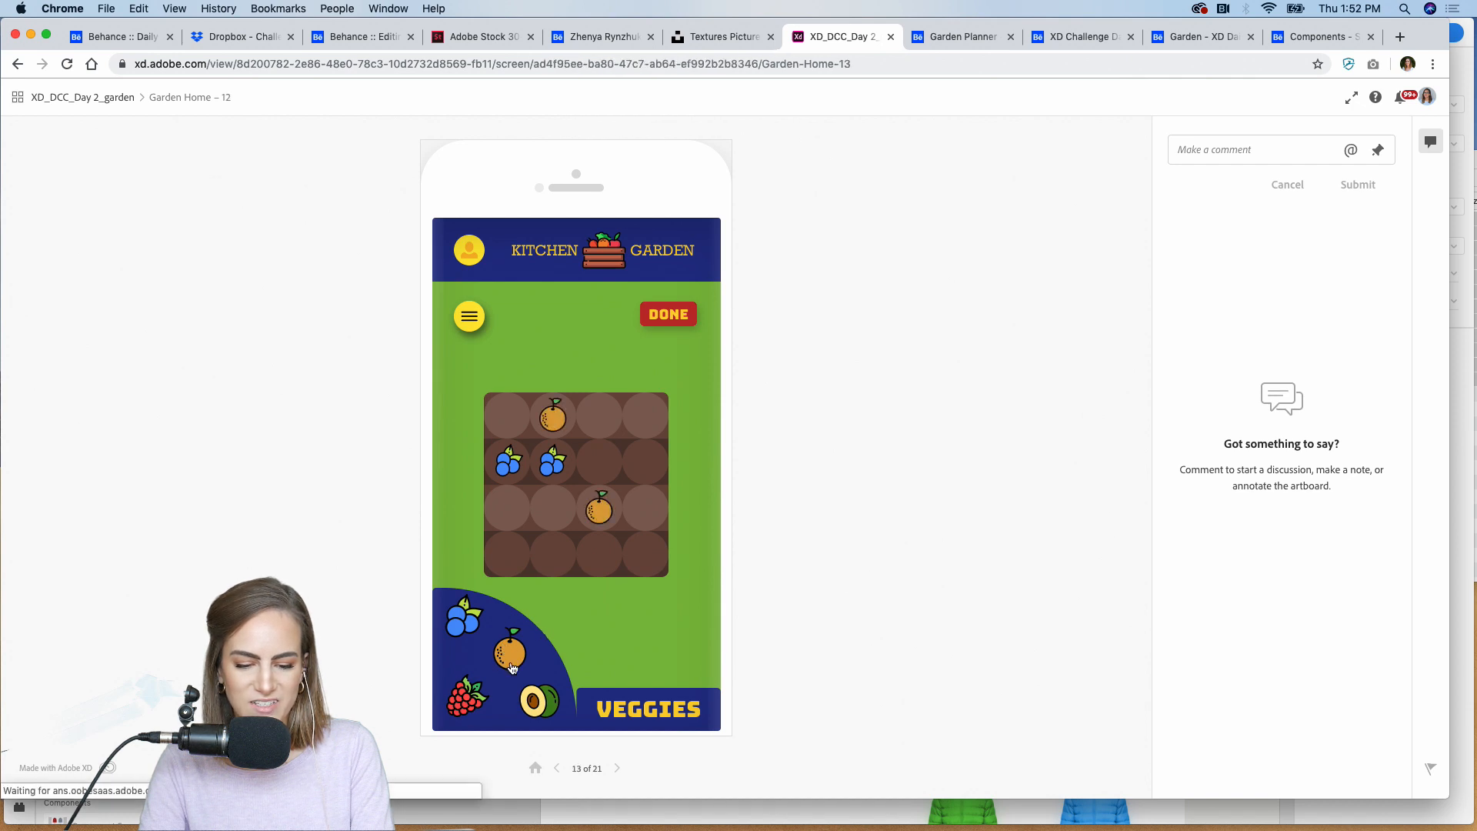
left_click(466, 696)
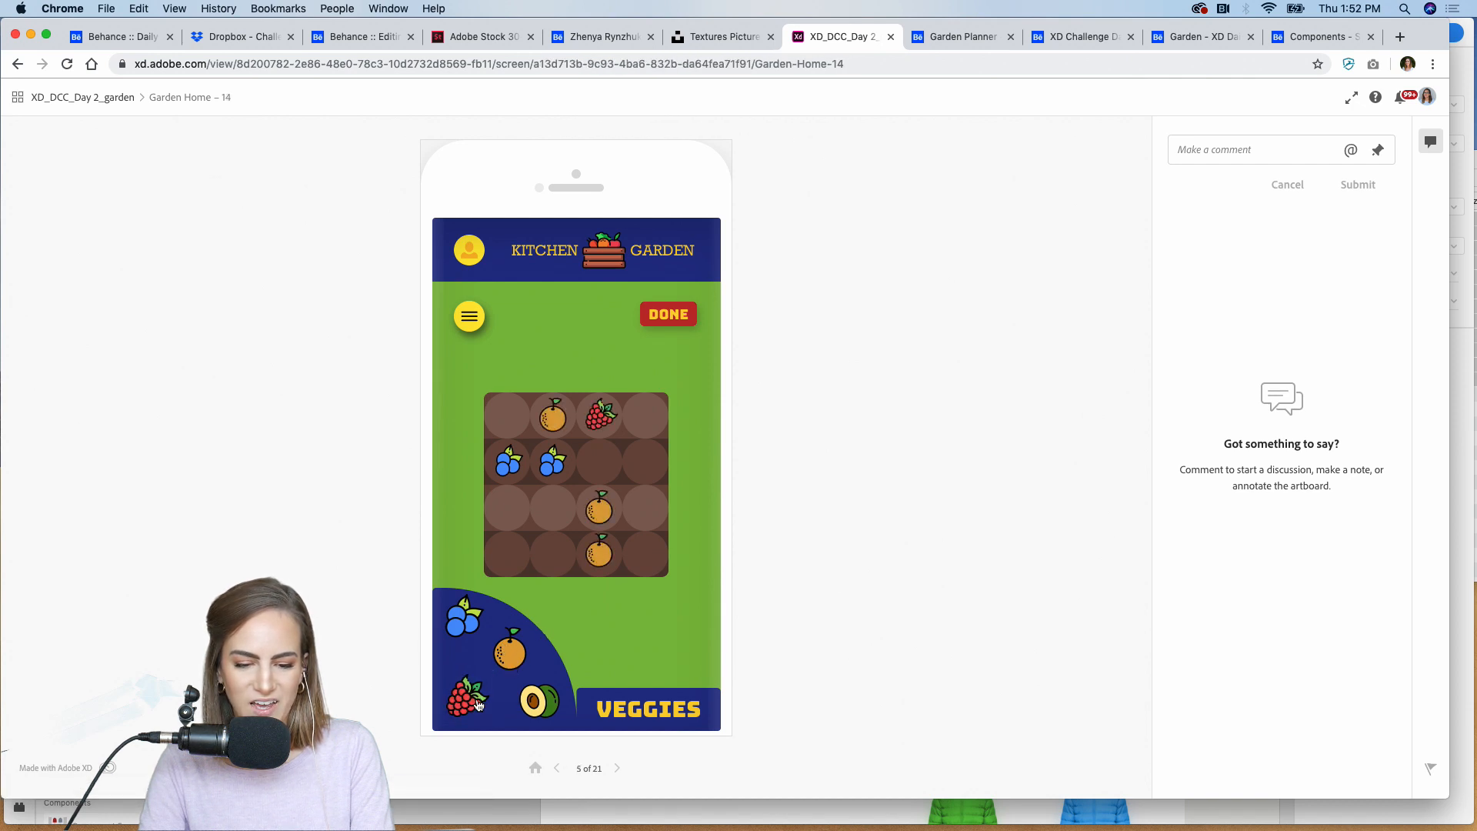
left_click(561, 702)
Step: Try planting broccoli, garlic and a carrot from the prototype's veggies selection, finish the planting, and show the overview of all prototype screens
left_click(630, 706)
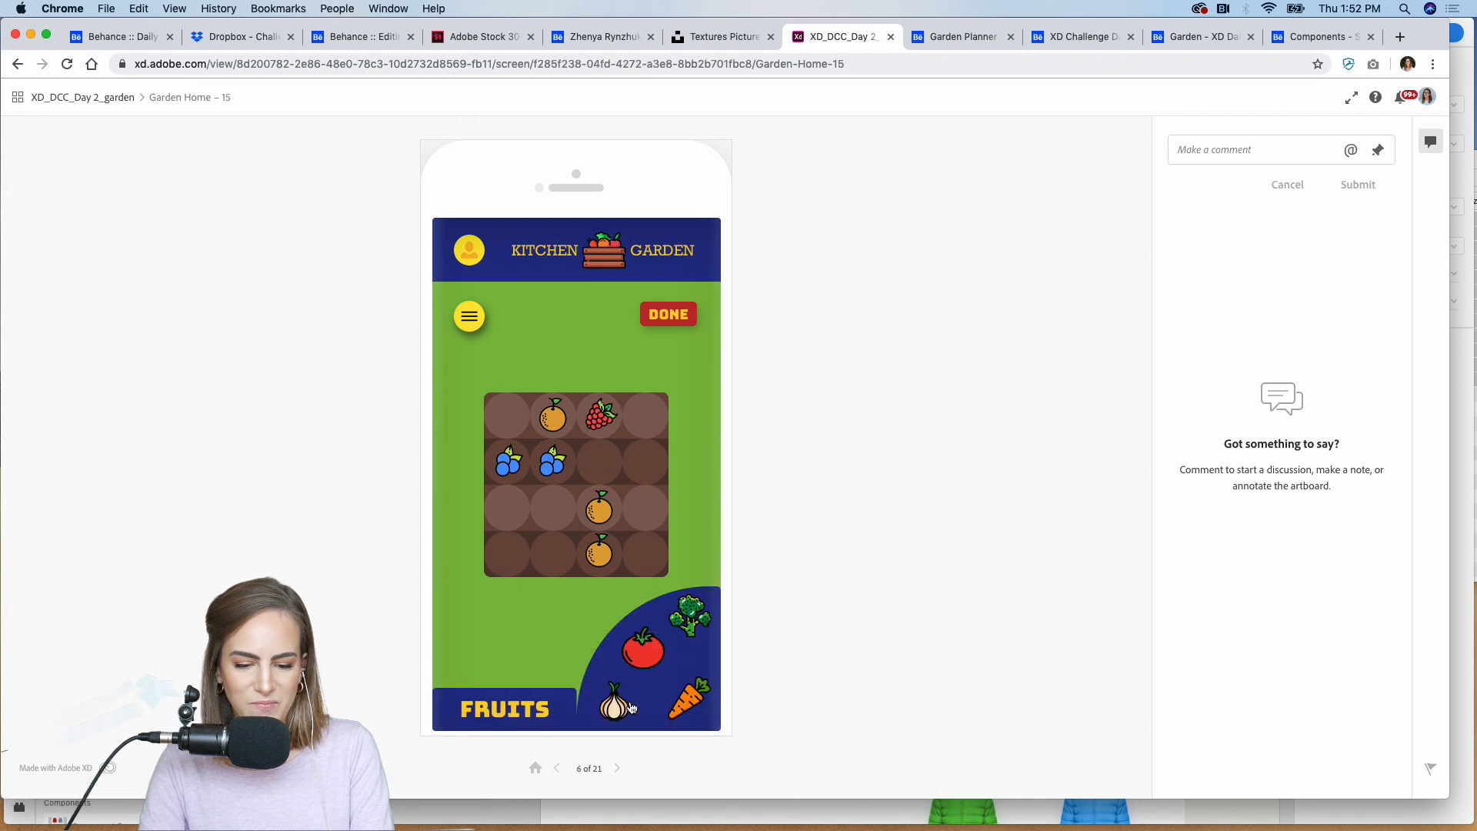
left_click(694, 620)
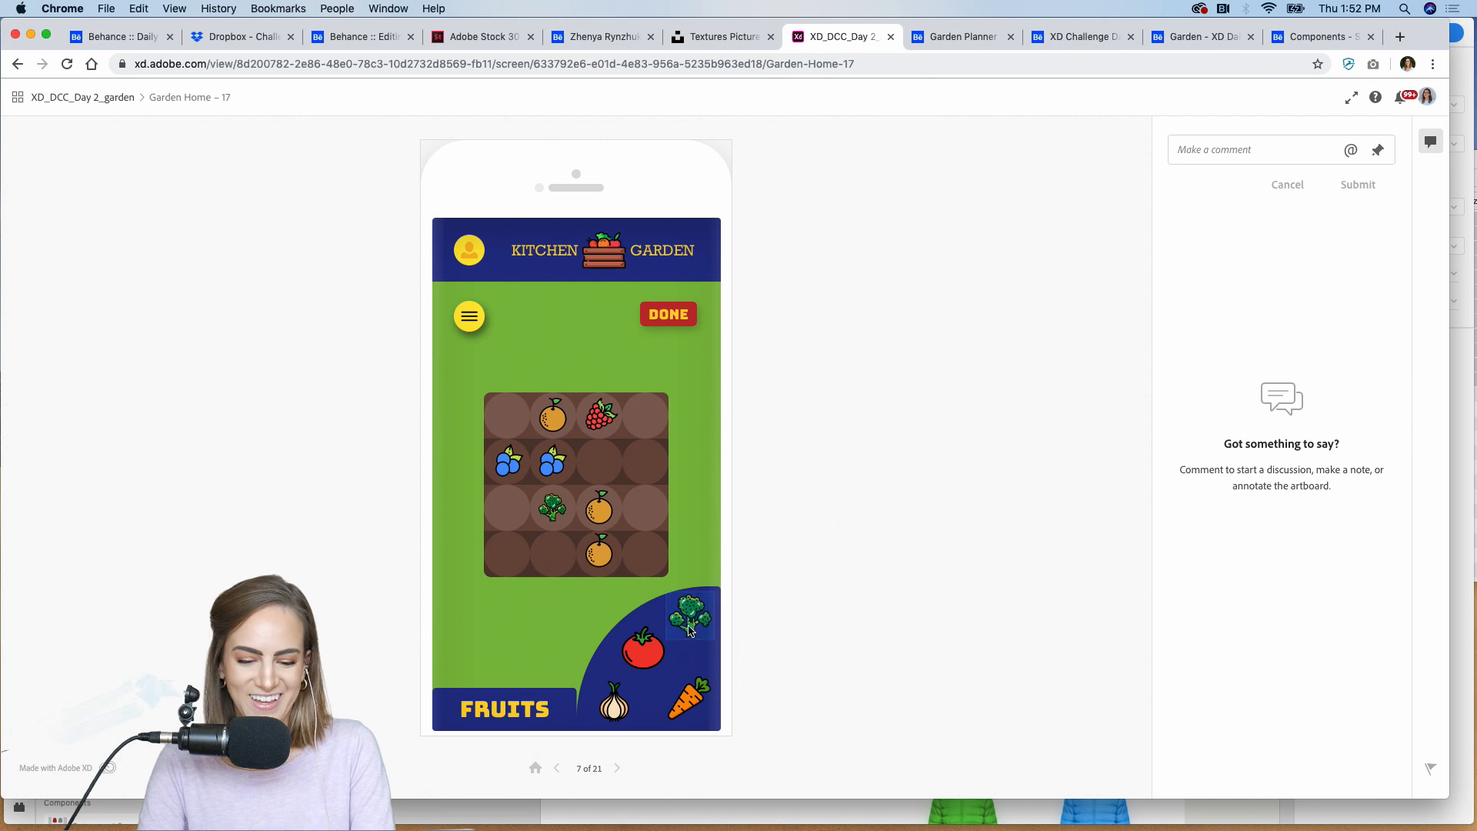
left_click(693, 620)
left_click(616, 700)
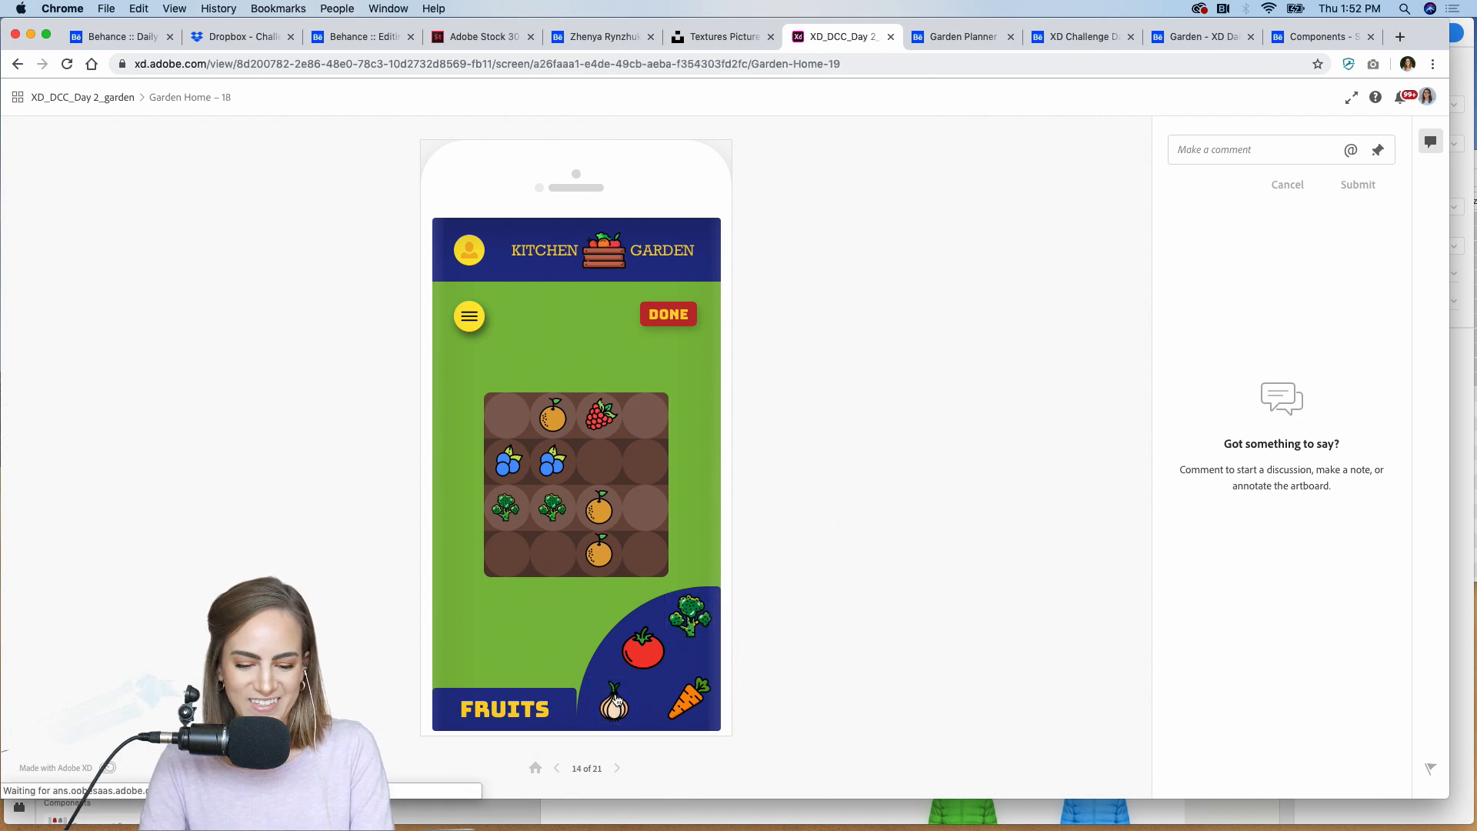
left_click(687, 698)
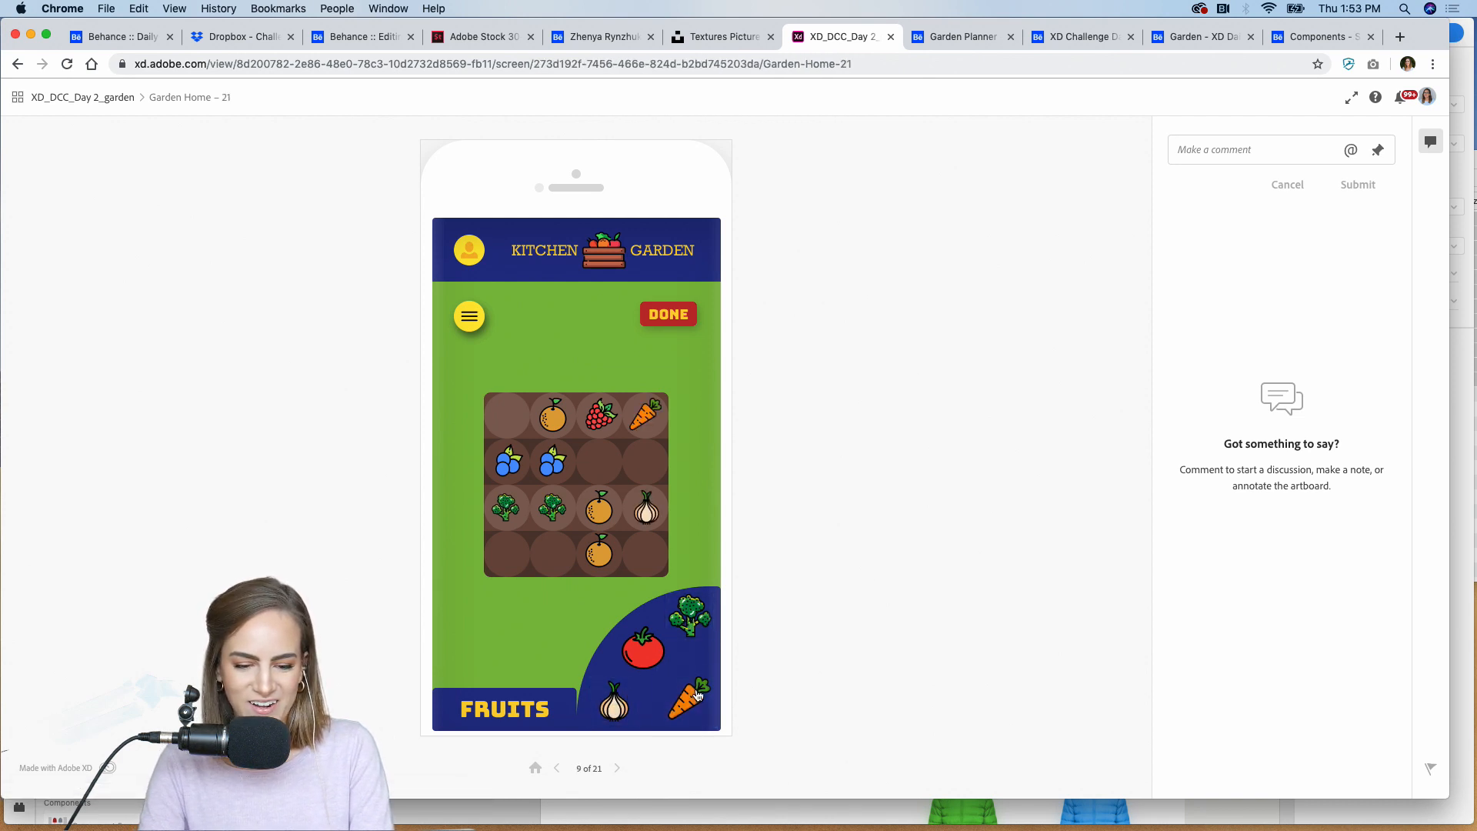
left_click(658, 314)
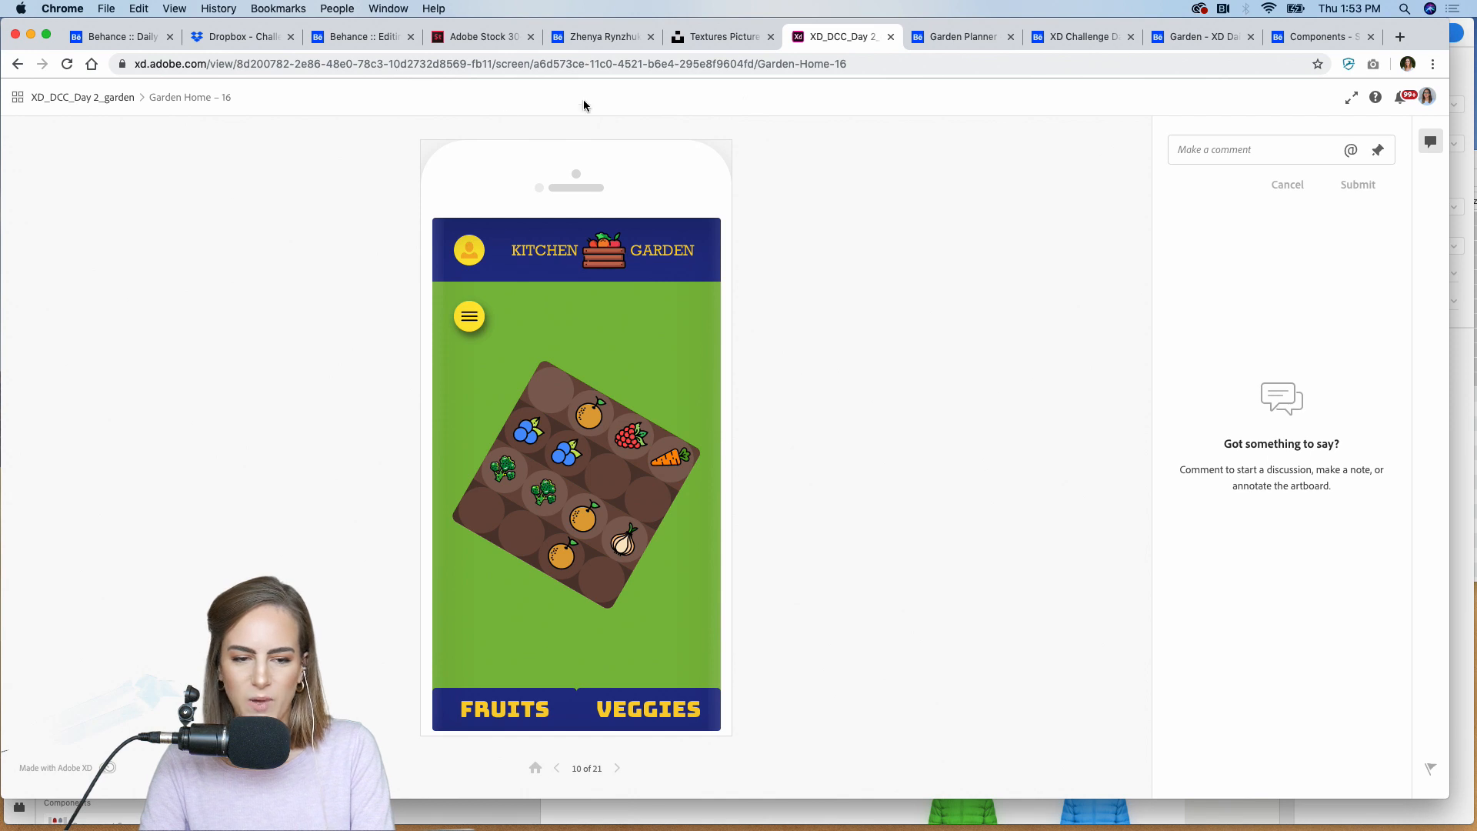
left_click(76, 98)
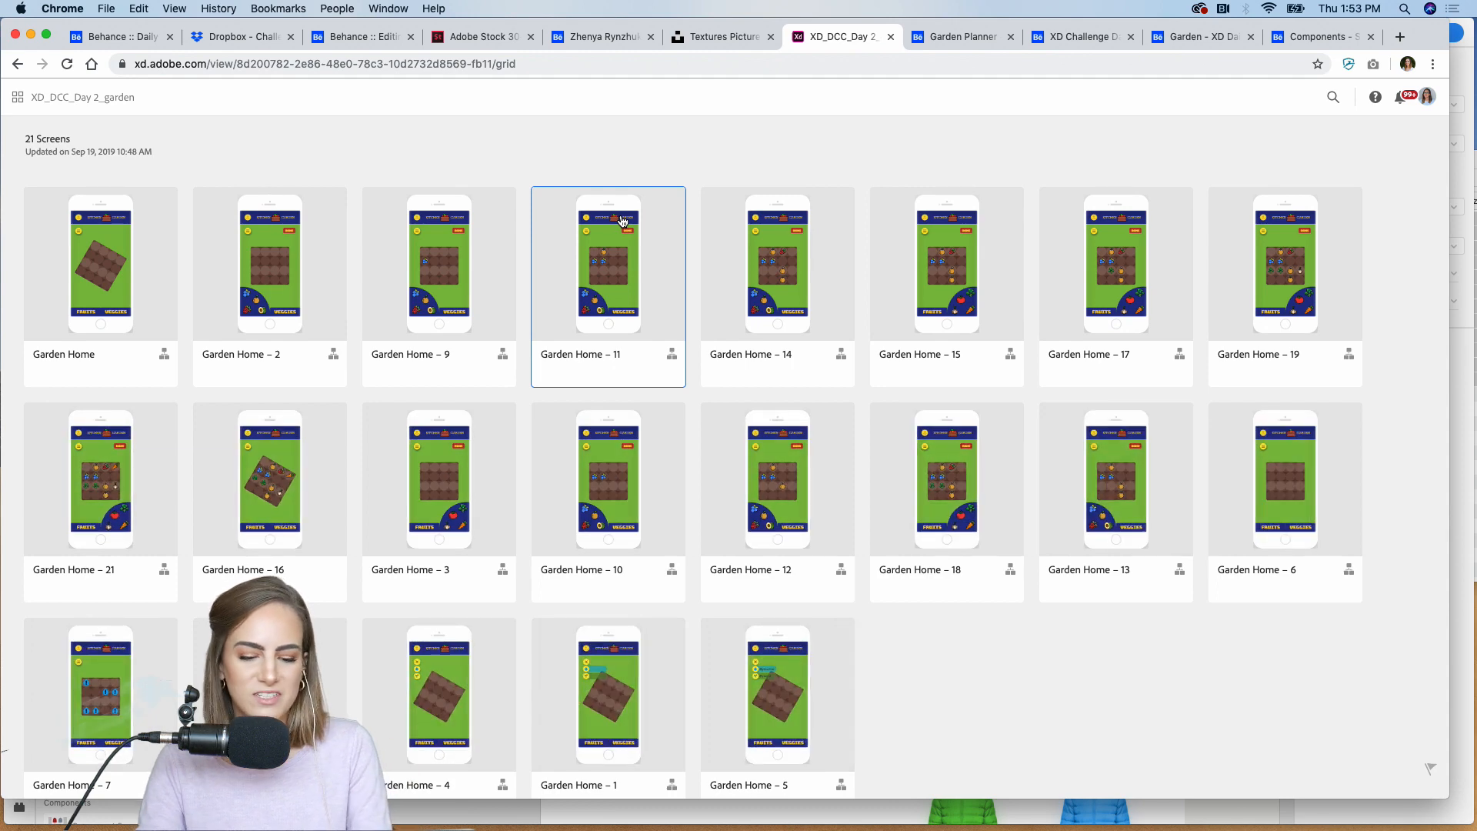
Step: Look through the Garden Planner - Day 2 #xddailychallenge project on Behance, from its challenge header through the app mockups to the embedded video
left_click(963, 36)
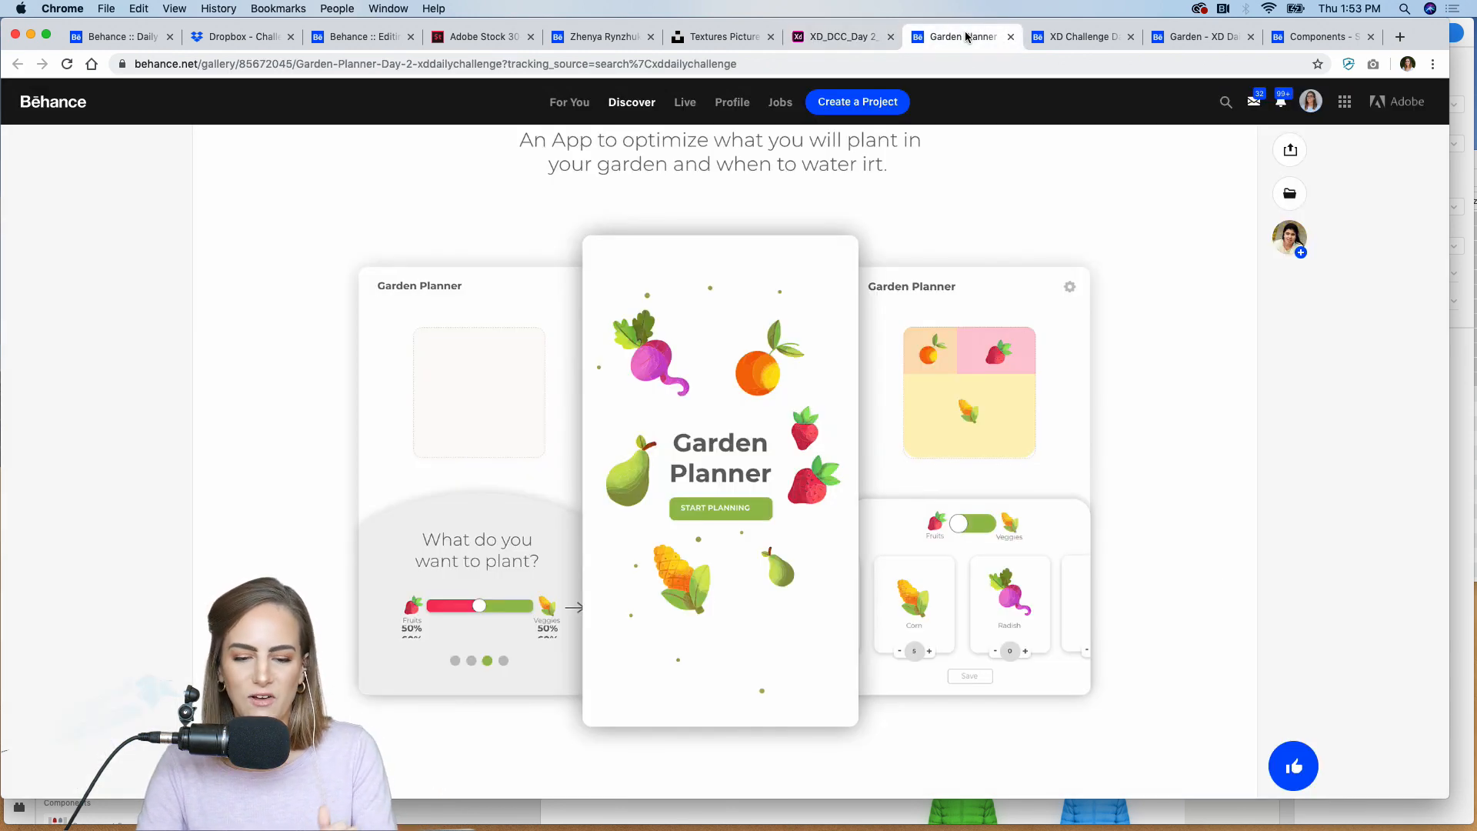
scroll(532, 297, "up", 5)
scroll(532, 297, "up", 8)
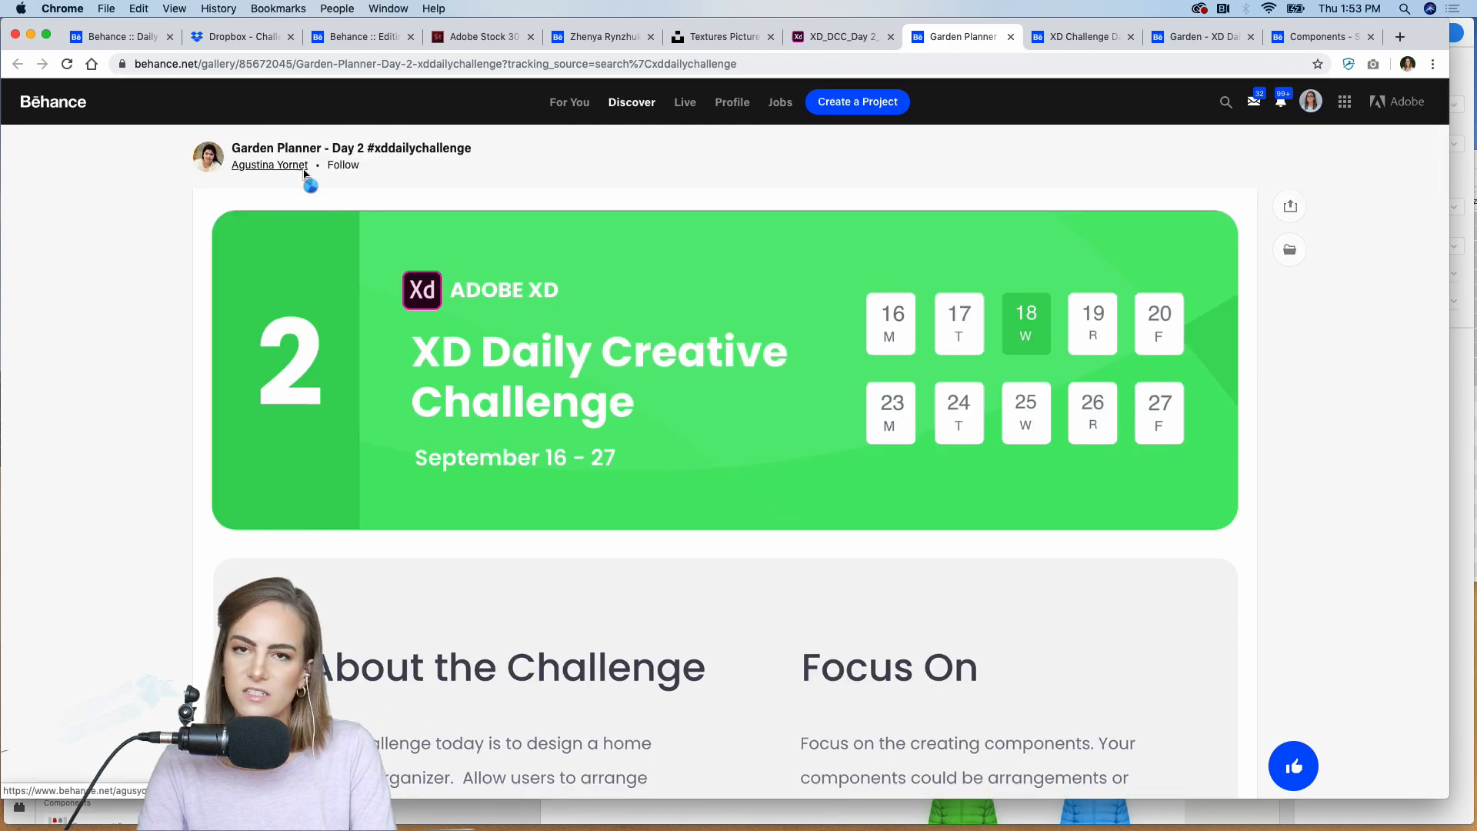
scroll(703, 478, "down", 10)
scroll(704, 478, "down", 3)
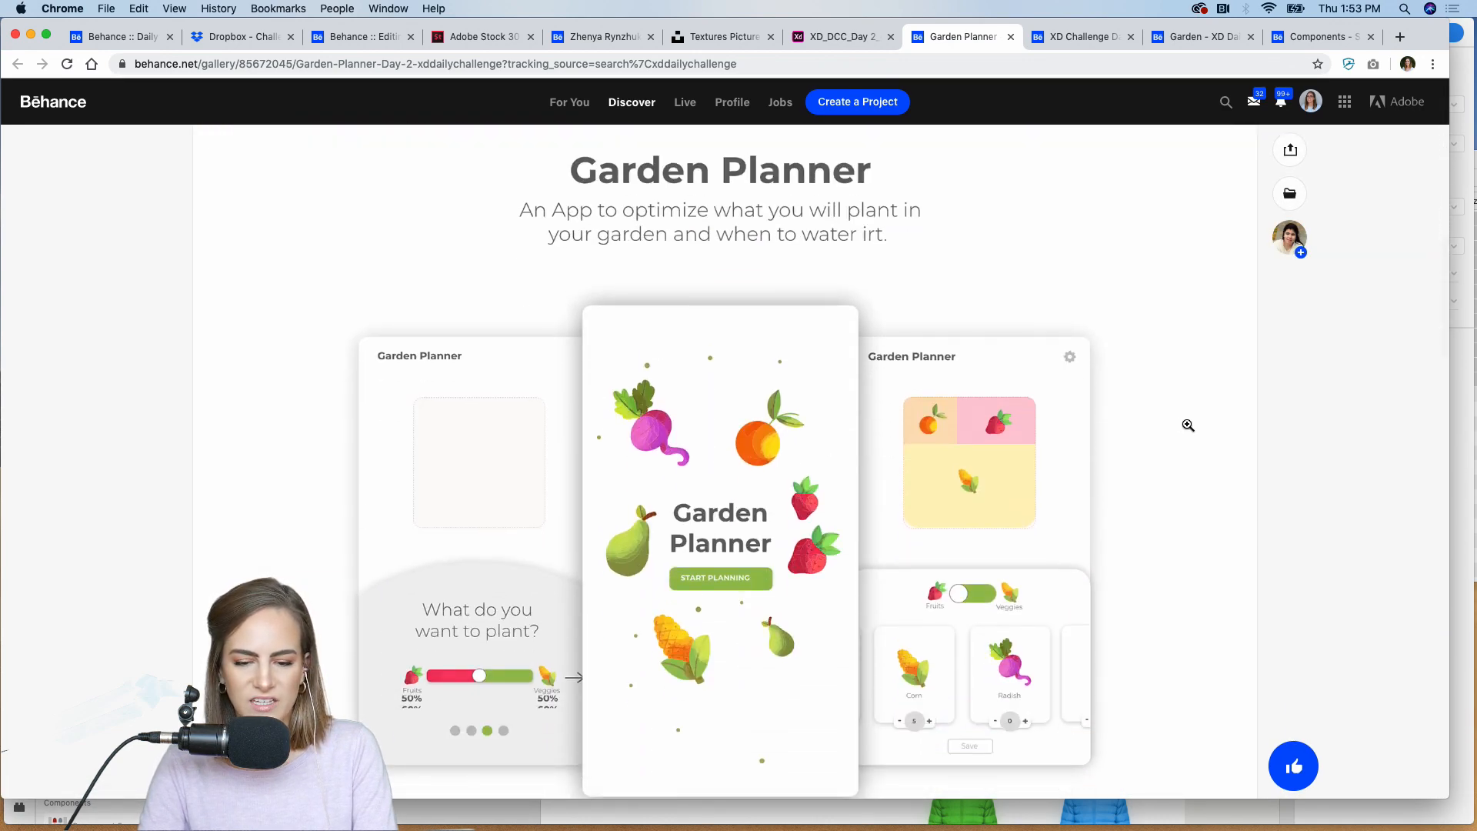
scroll(1188, 423, "down", 3)
scroll(1188, 423, "down", 1)
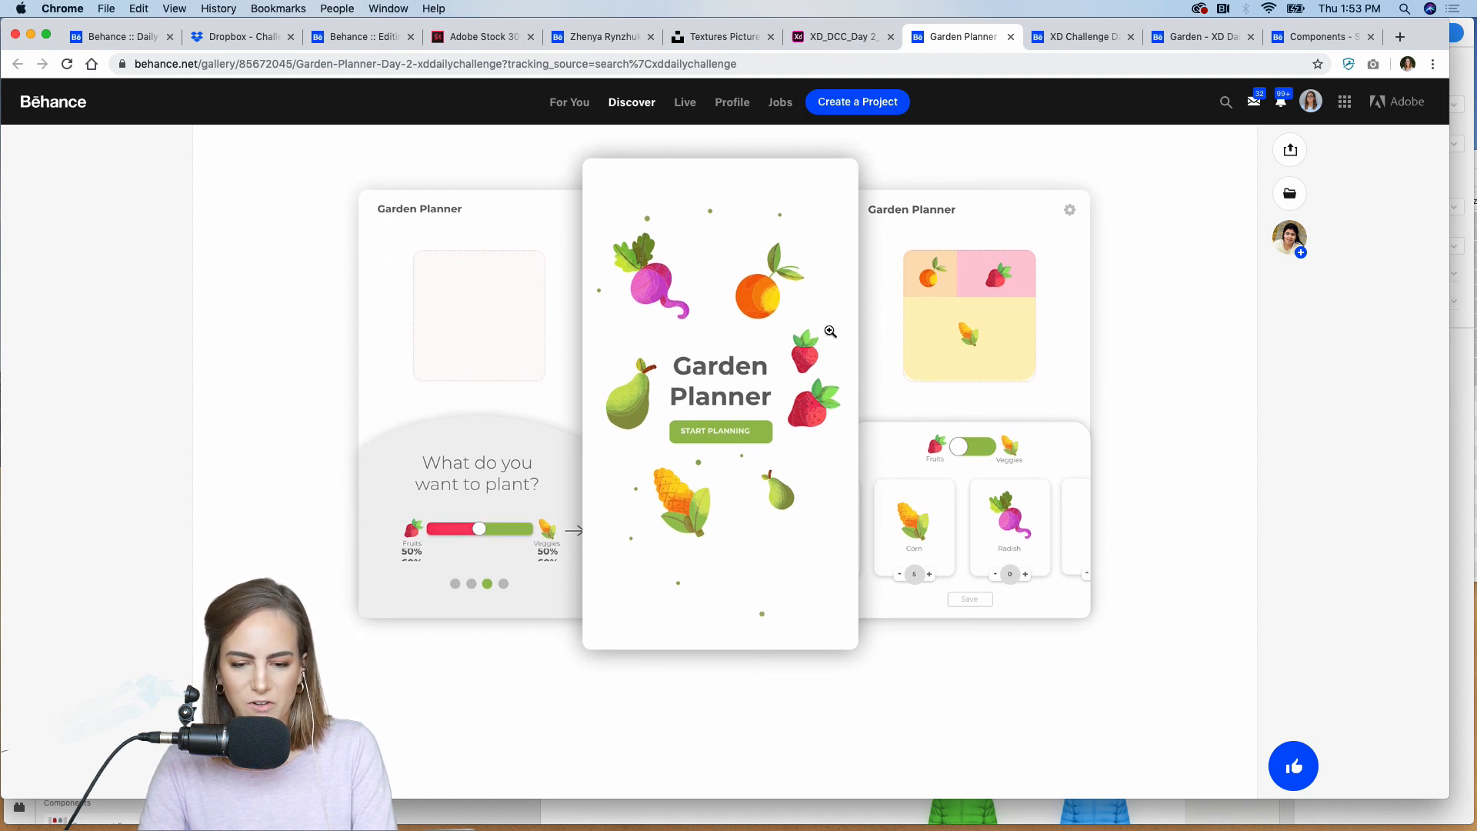
scroll(831, 330, "down", 10)
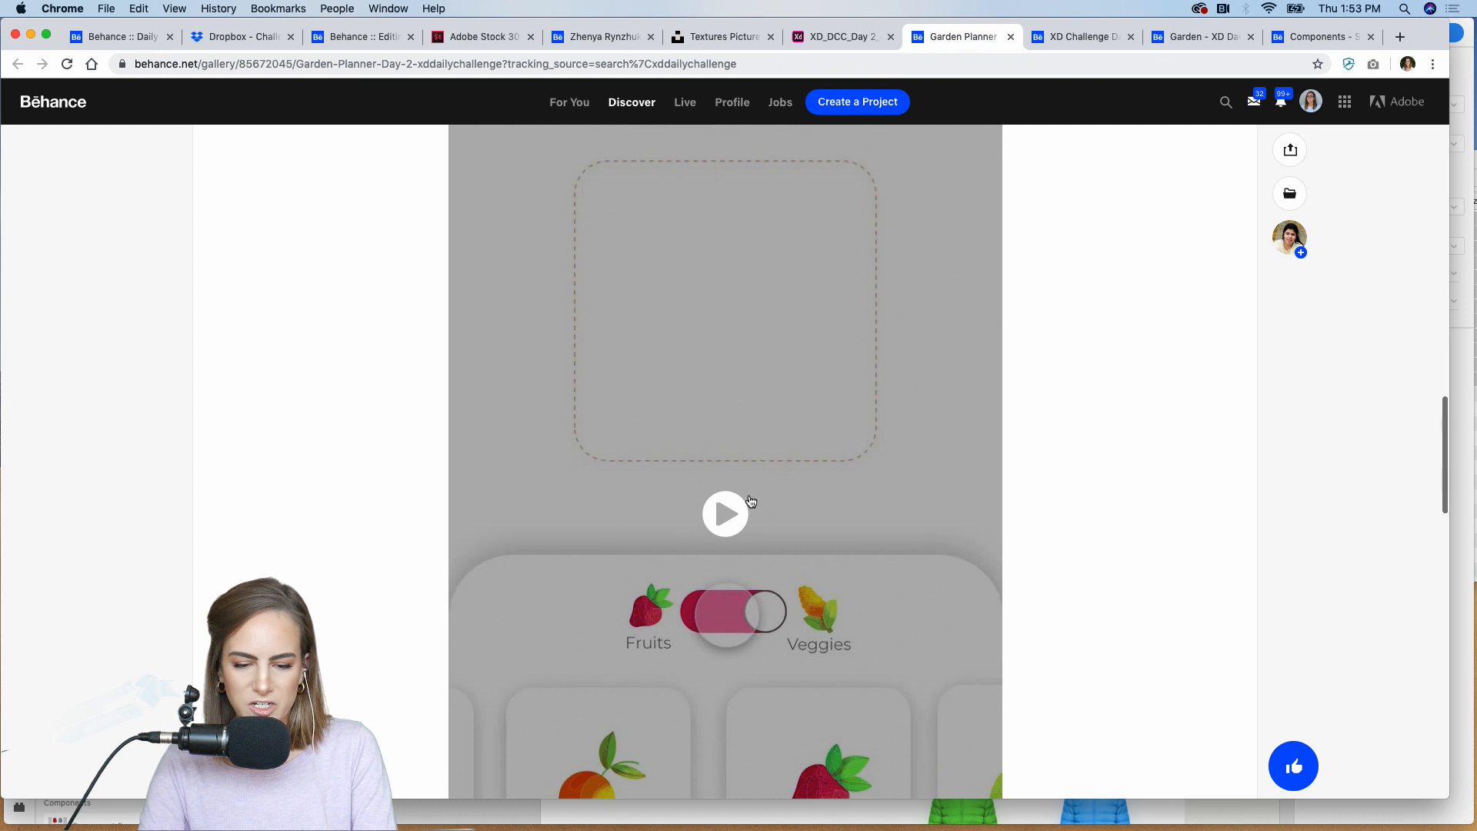
Step: Play the Garden Planner prototype video in full screen to its end, and return to the start of the project page
left_click(750, 501)
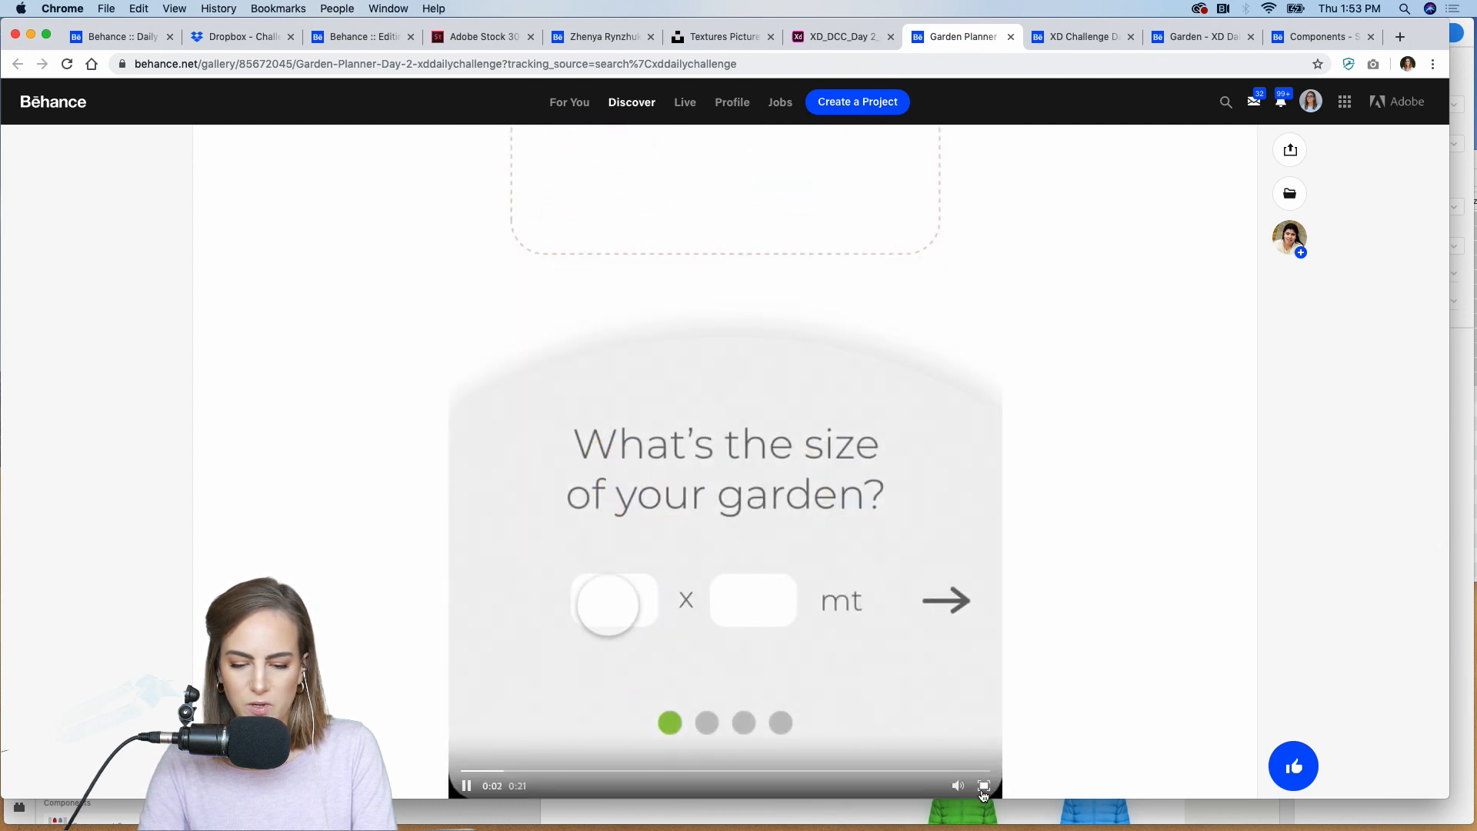
left_click(984, 785)
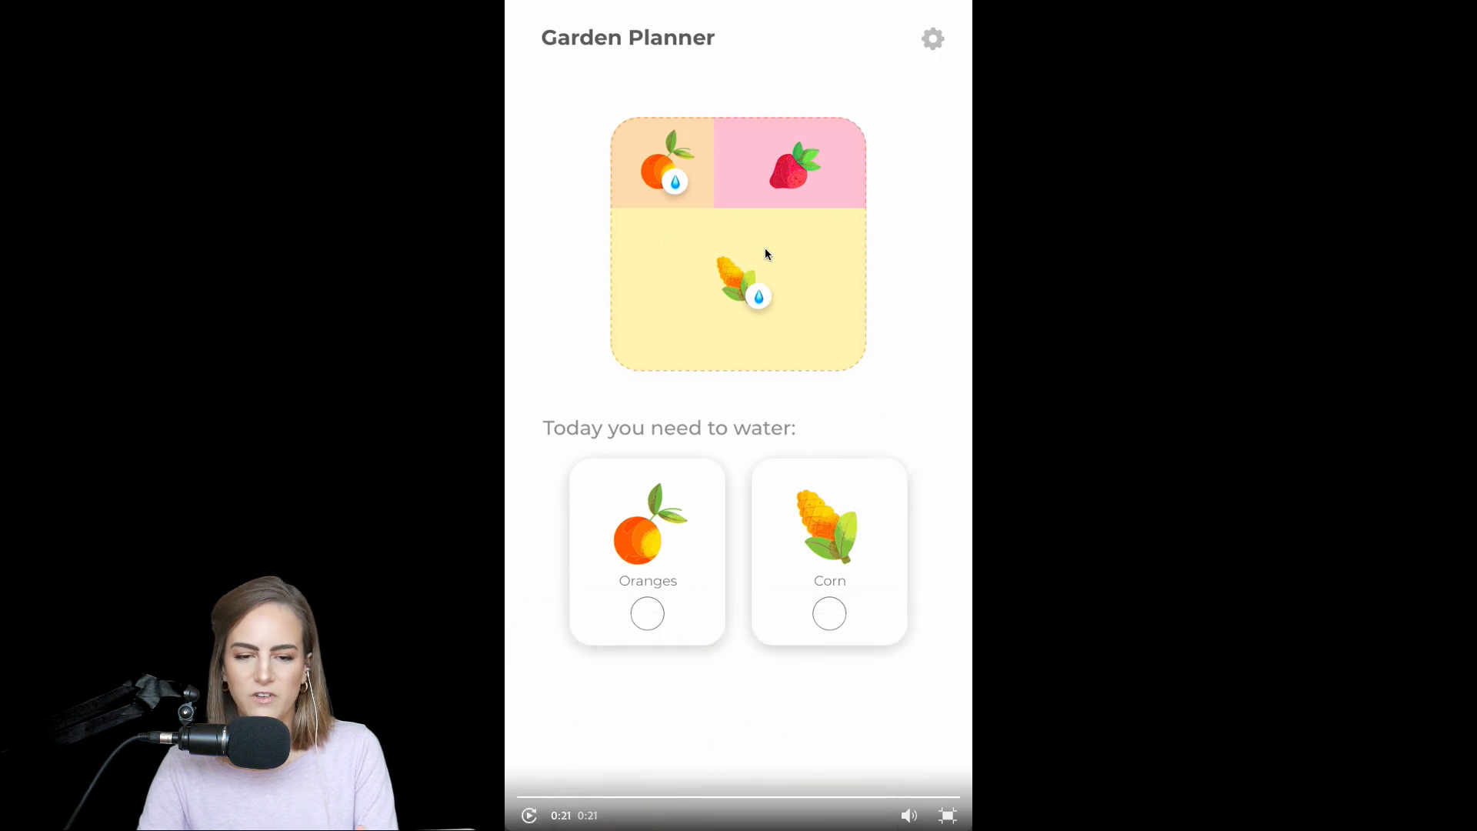
left_click(948, 815)
scroll(941, 504, "up", 10)
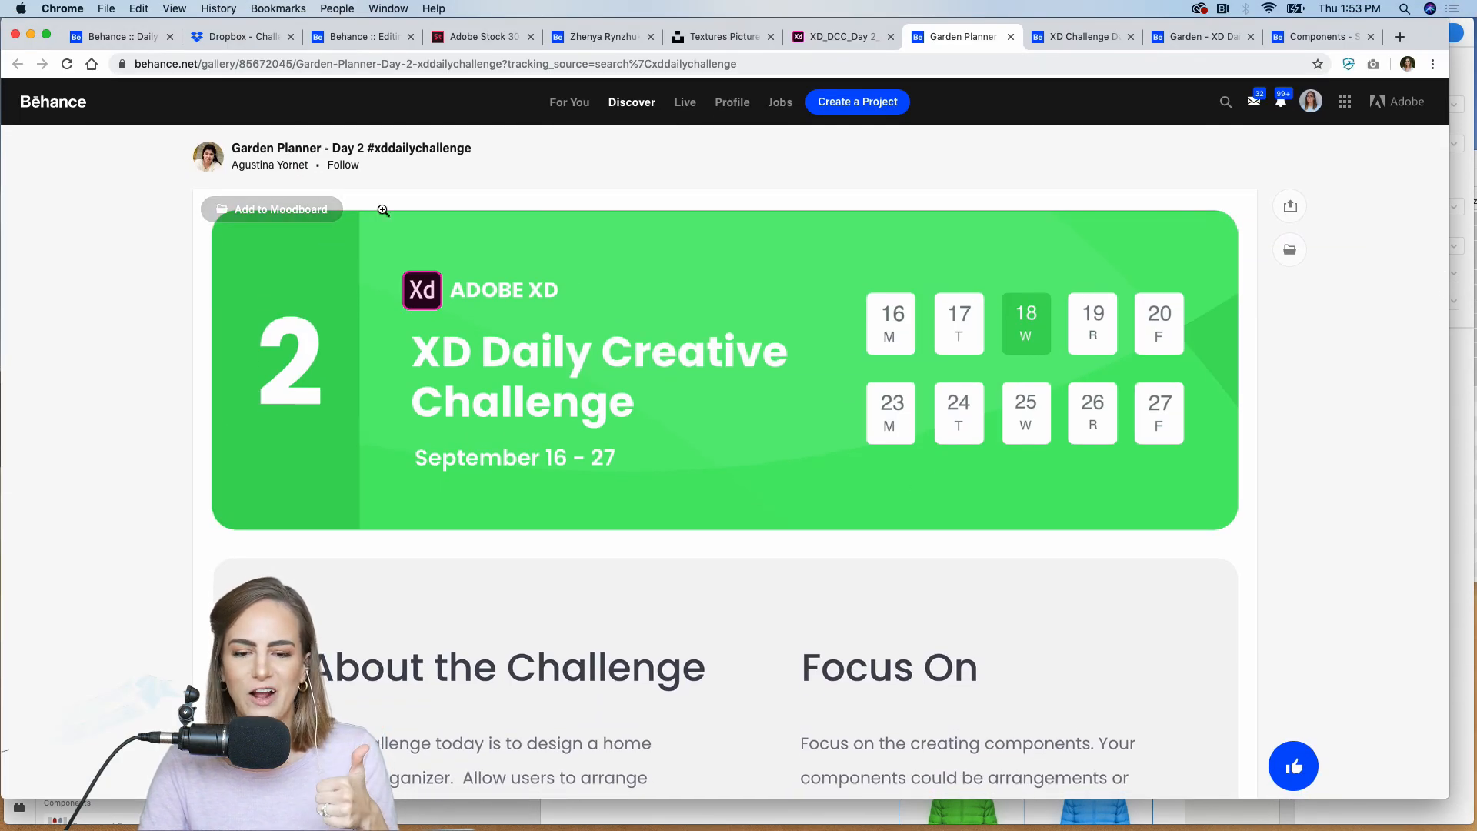
Step: Look through the XD Challenge Day 2 project on Behance, examining the Garden's Heaven water and plant mockups
left_click(1064, 37)
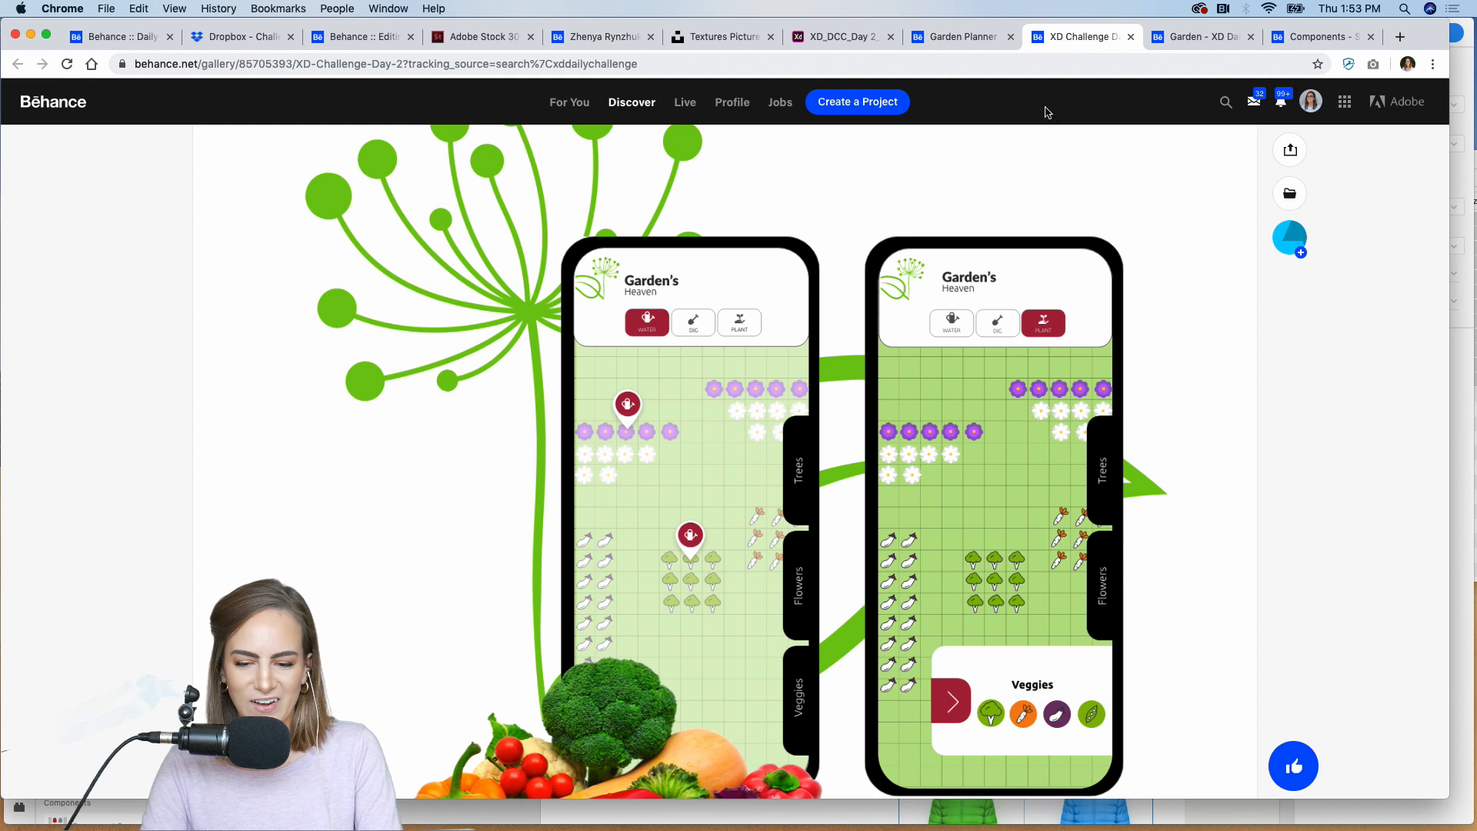
scroll(1025, 210, "up", 3)
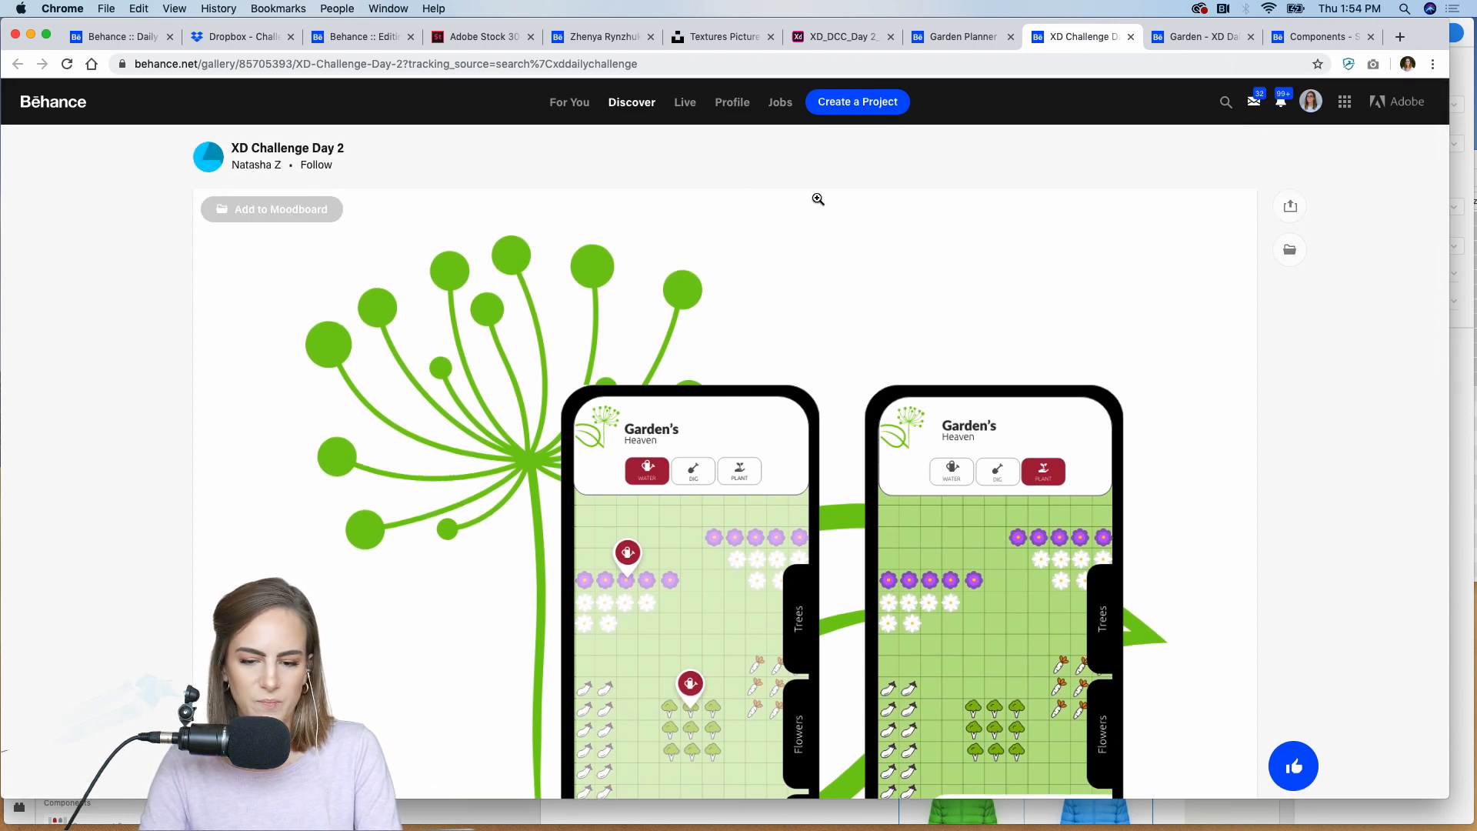
scroll(818, 199, "down", 5)
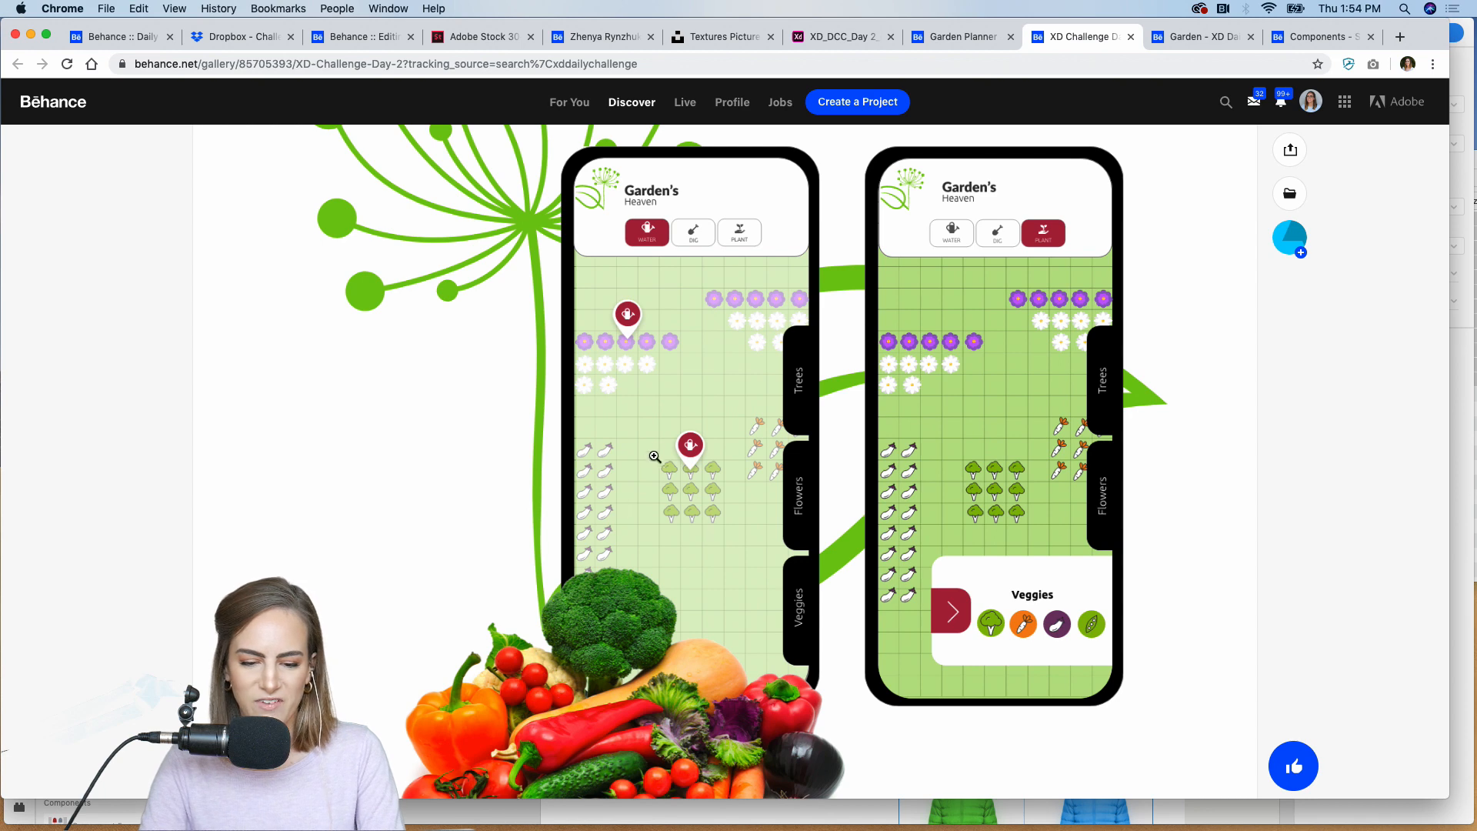
scroll(654, 354, "down", 4)
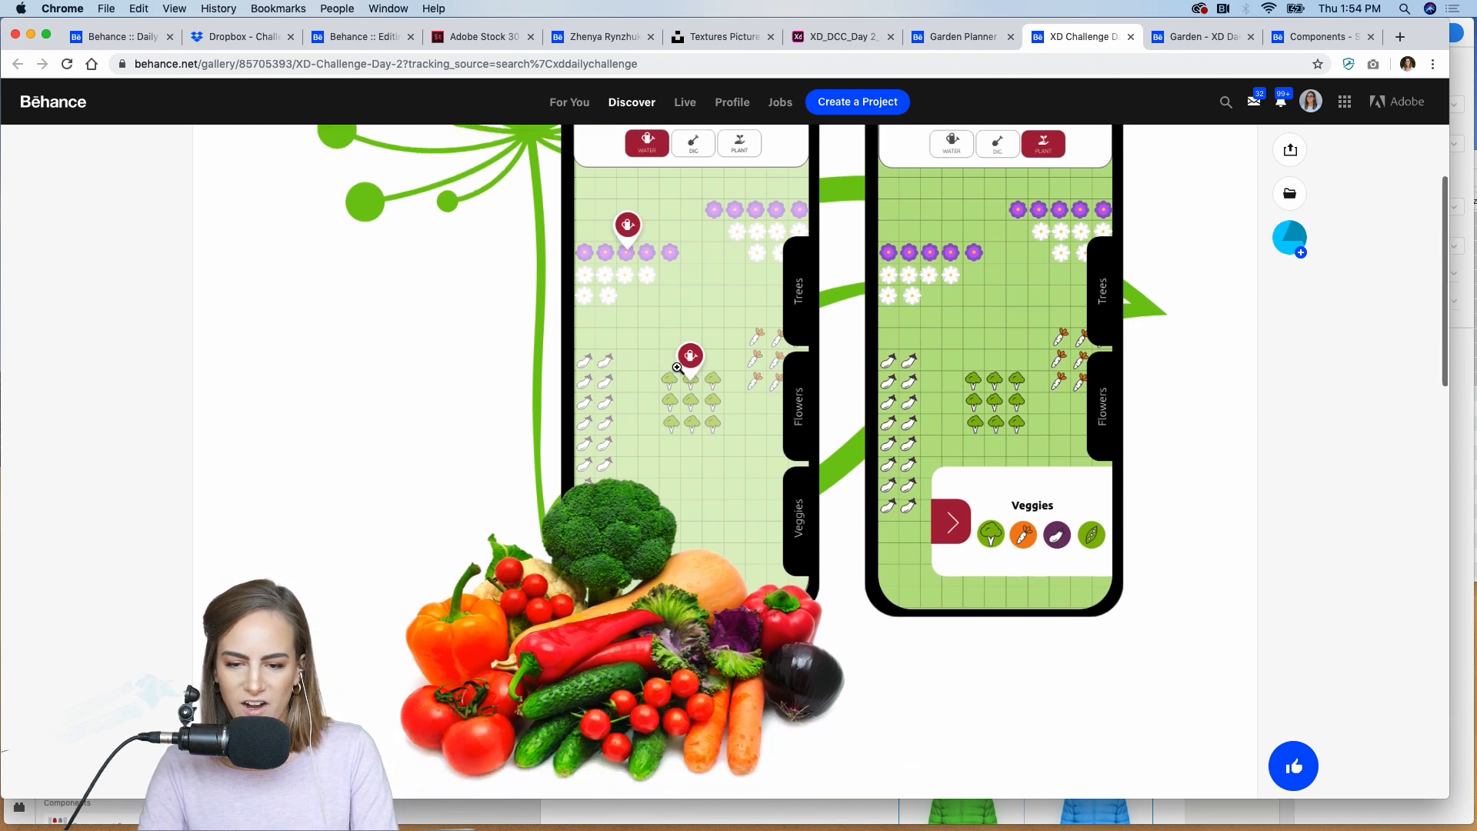
scroll(1062, 490, "down", 8)
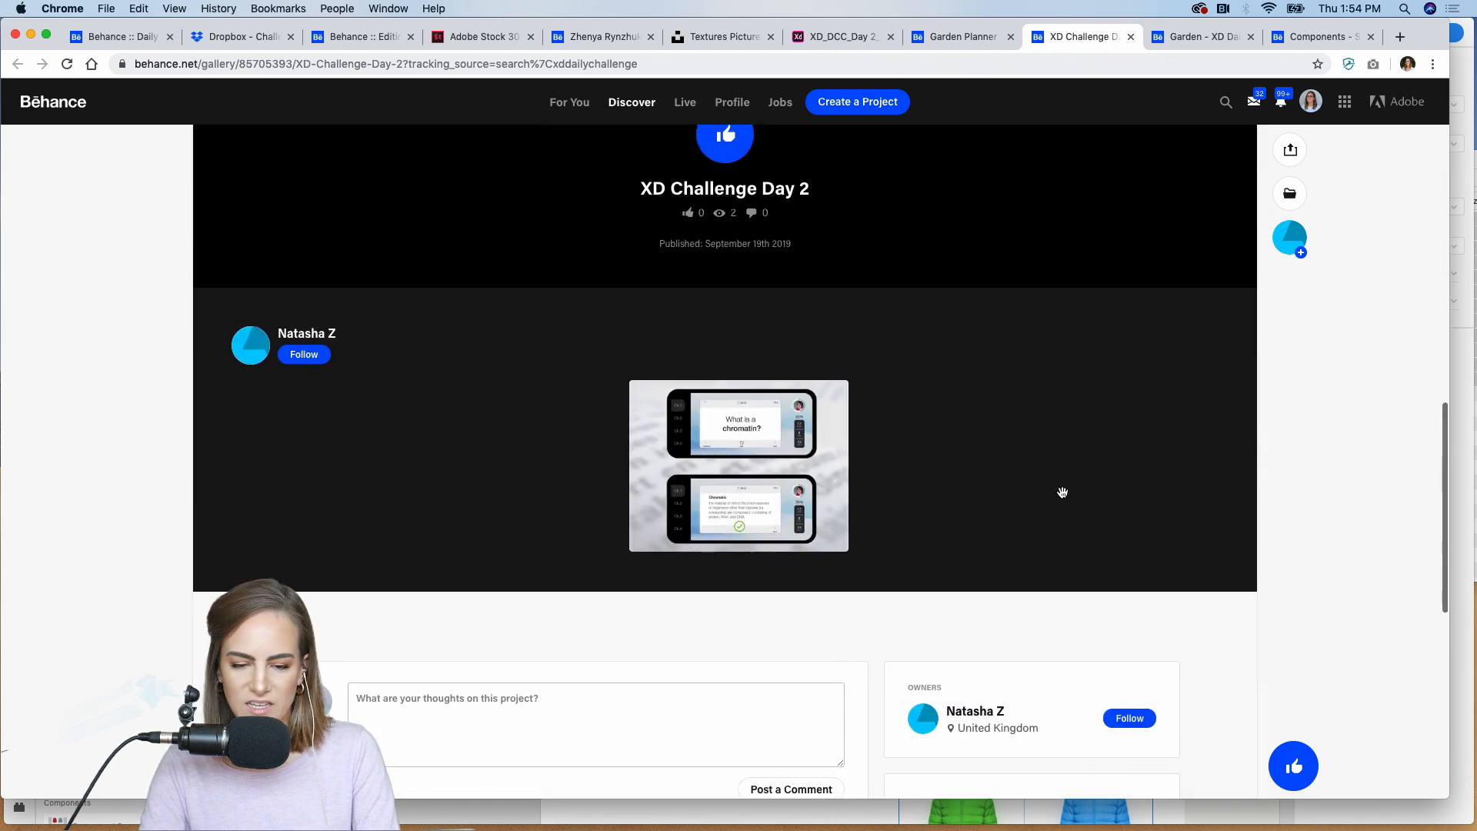
scroll(1062, 490, "up", 10)
scroll(1062, 492, "up", 2)
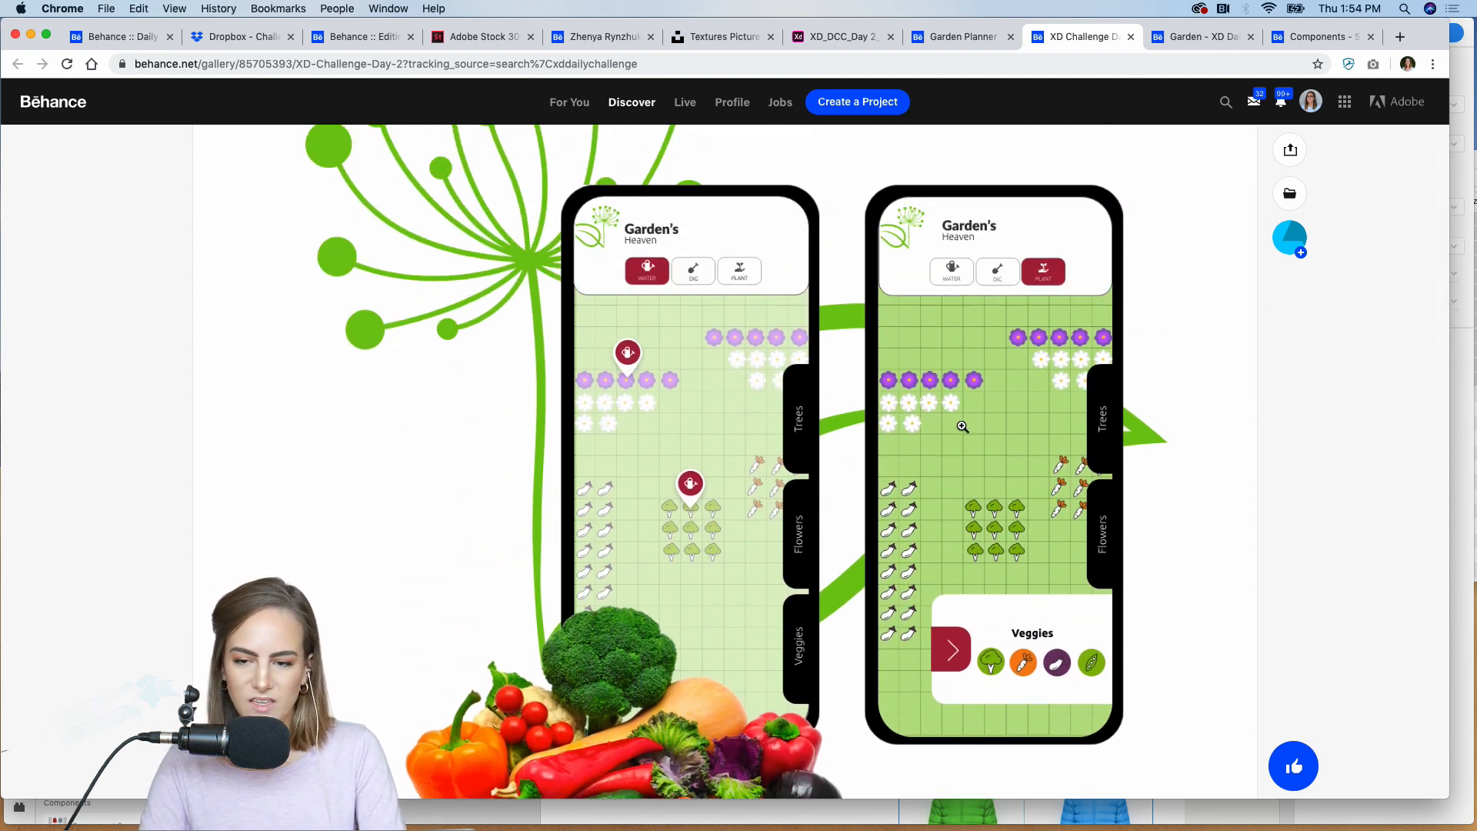
scroll(962, 426, "up", 1)
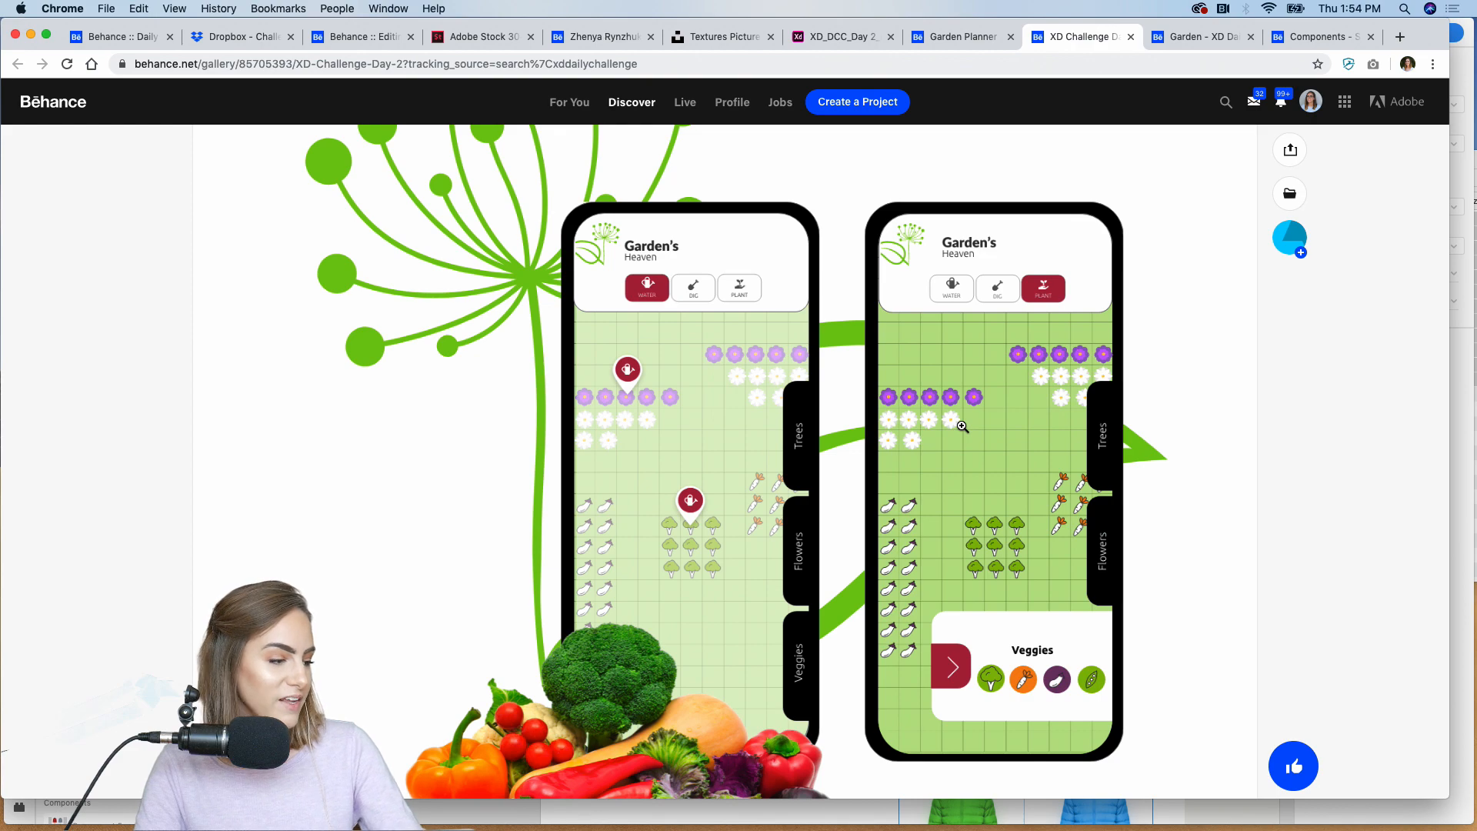